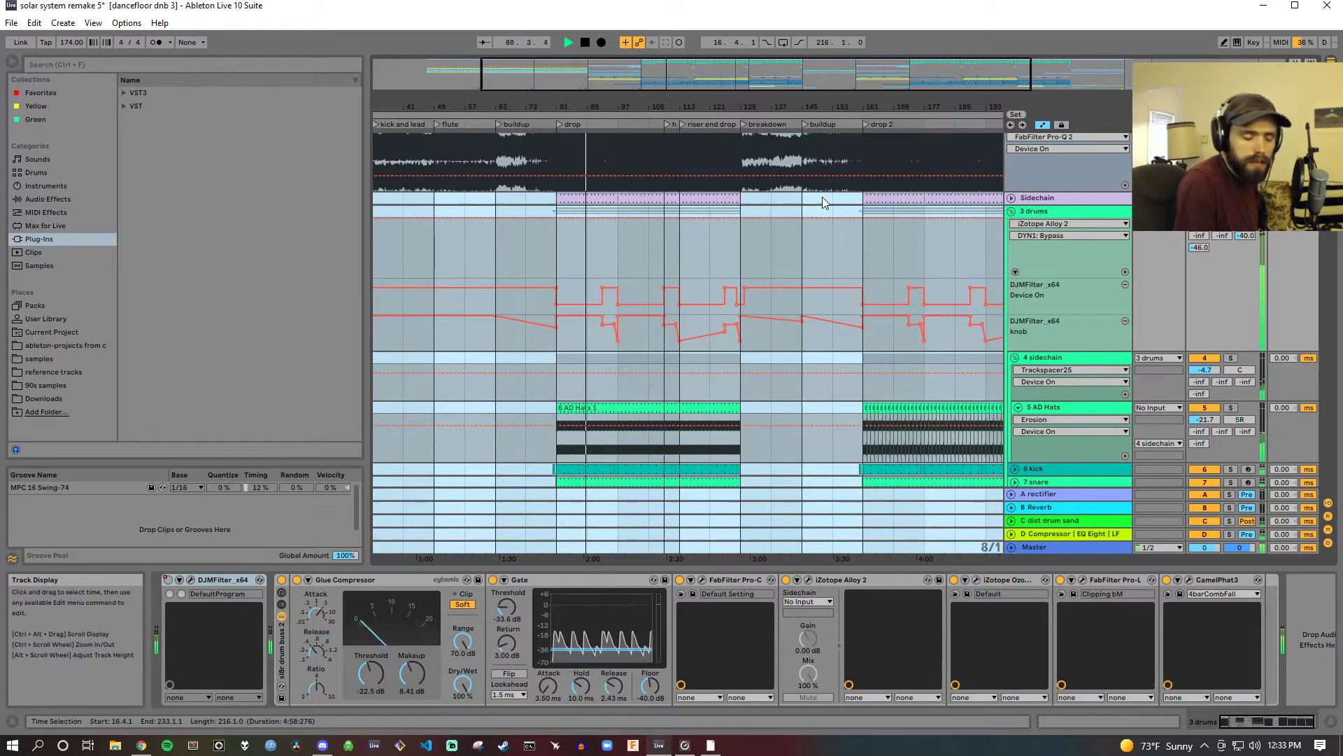
Step: Play the arrangement from the kick and lead section and look over all the tracks from the intro parts to the reference track
scroll(701, 349, "down", 3)
scroll(701, 349, "down", 8)
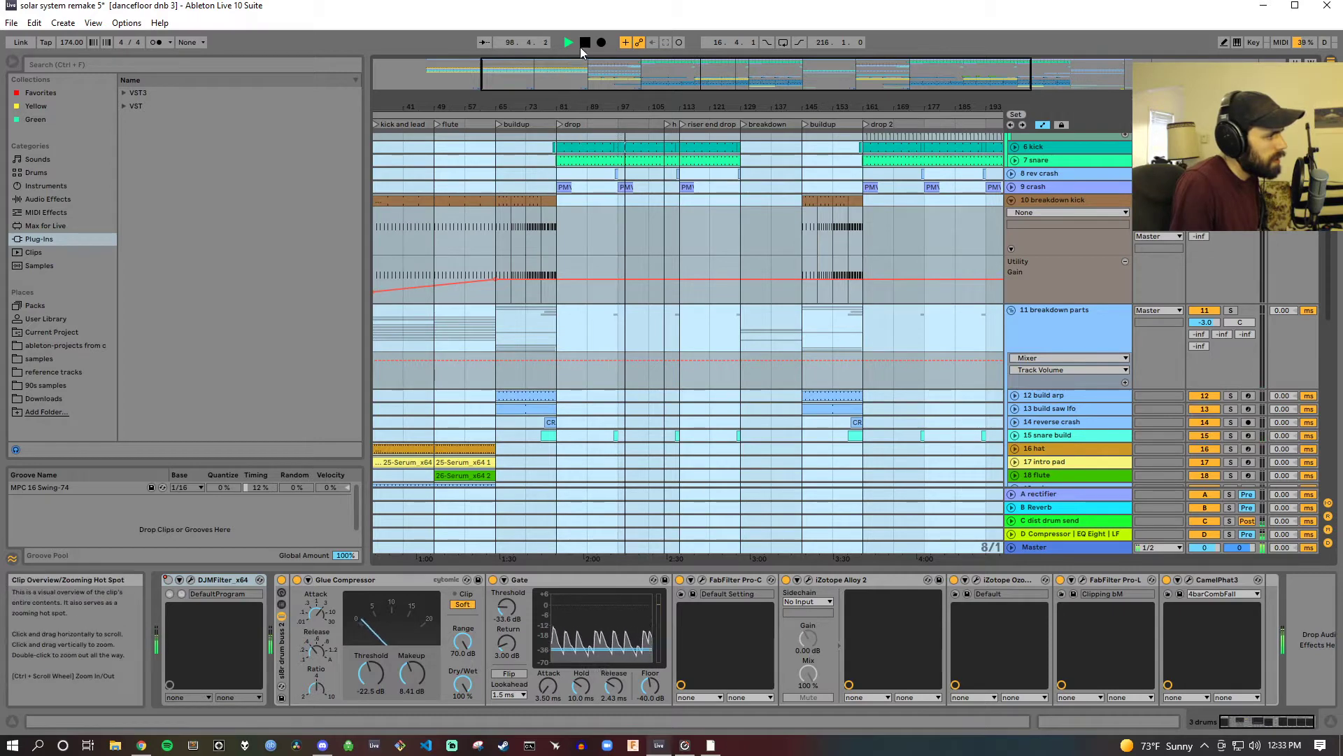
left_click(415, 123)
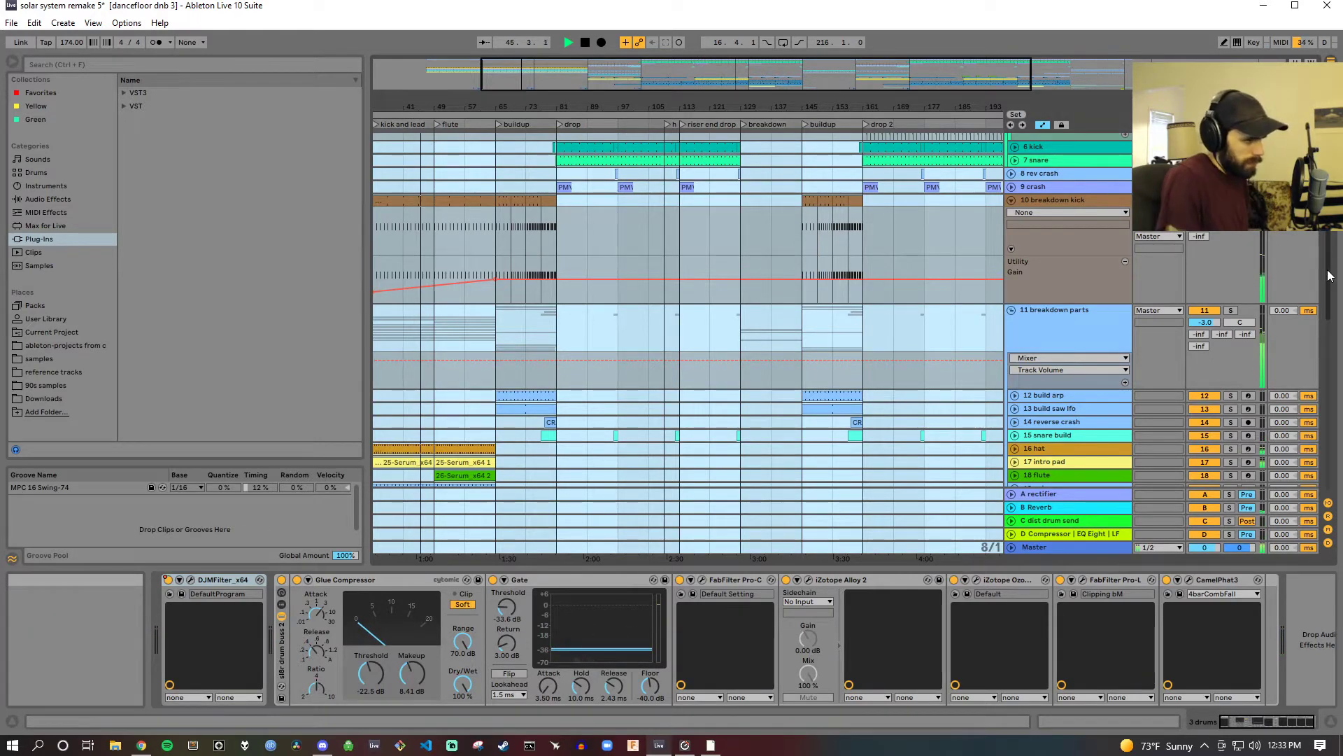
left_click_drag(1330, 276, 1330, 303)
left_click_drag(515, 109, 606, 117)
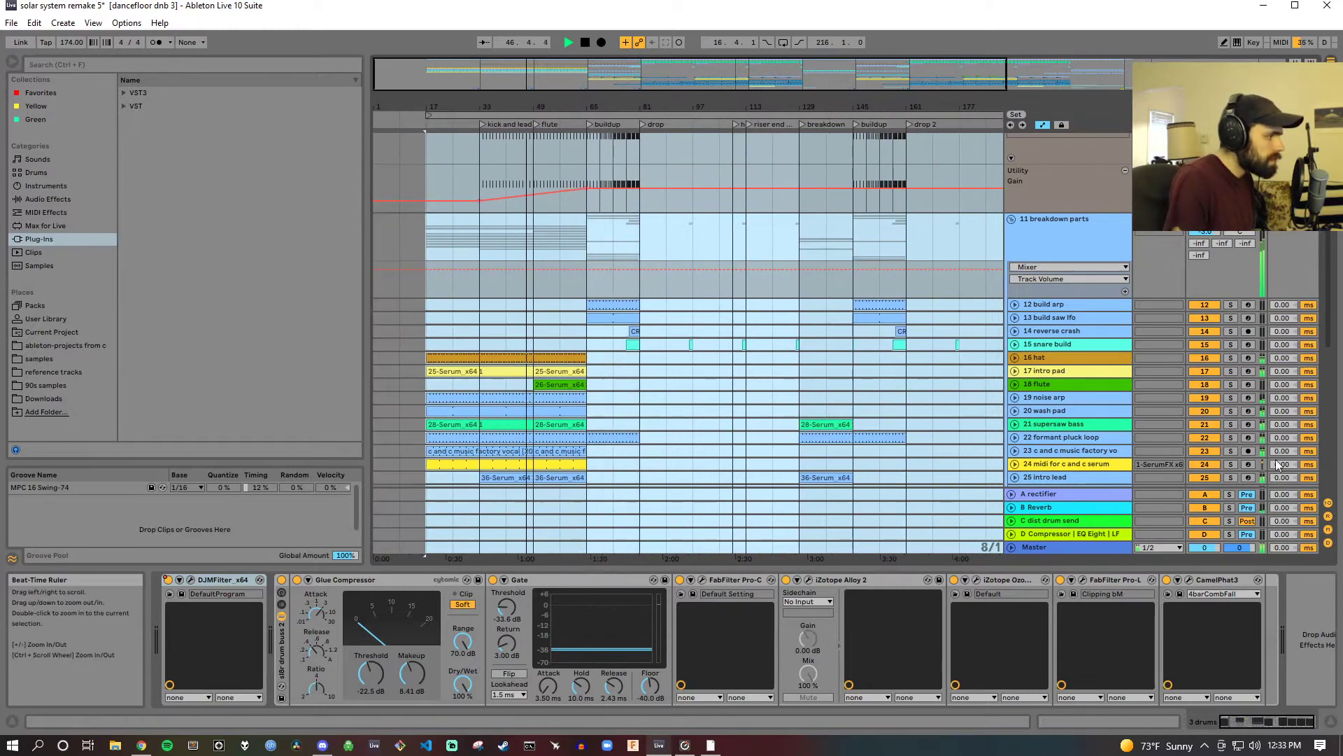
left_click_drag(1331, 300, 1331, 179)
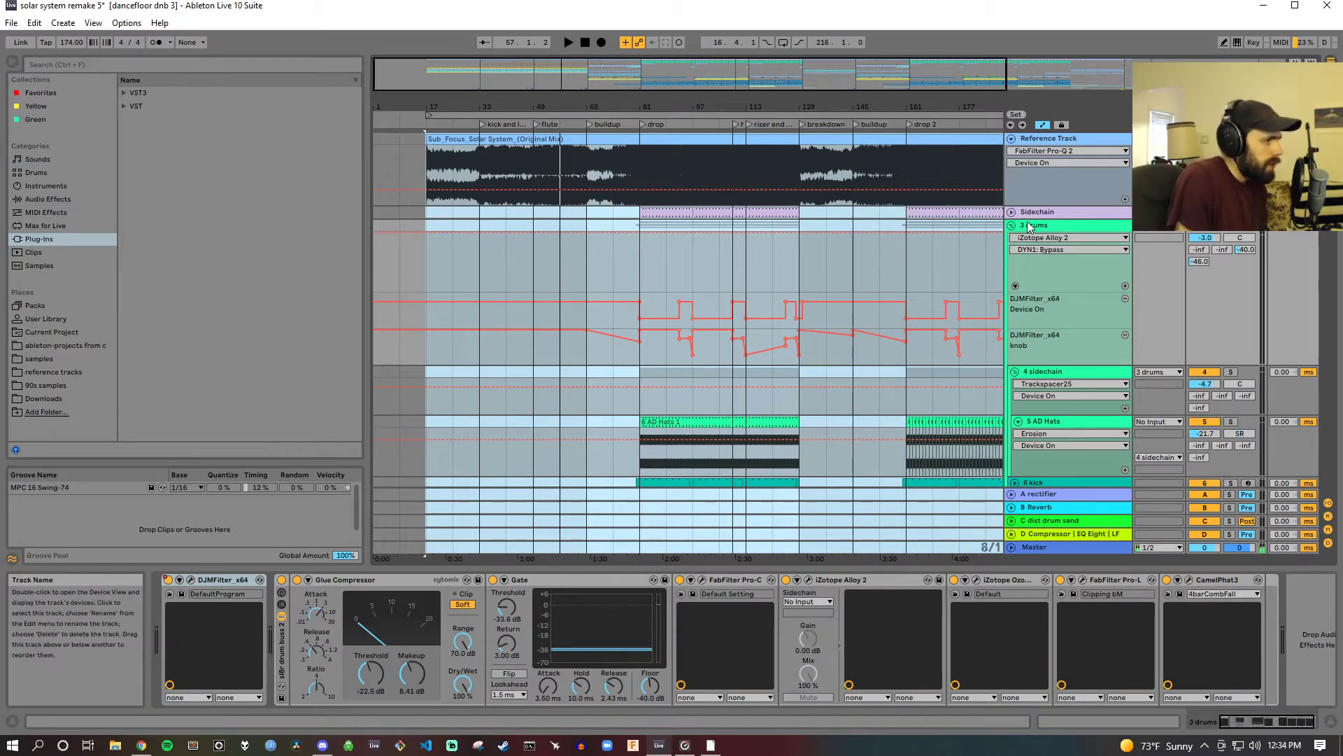
Step: Examine the kick track's Instrument Rack, checking the samplers and effects of its body and transient chains
scroll(913, 321, "down", 3)
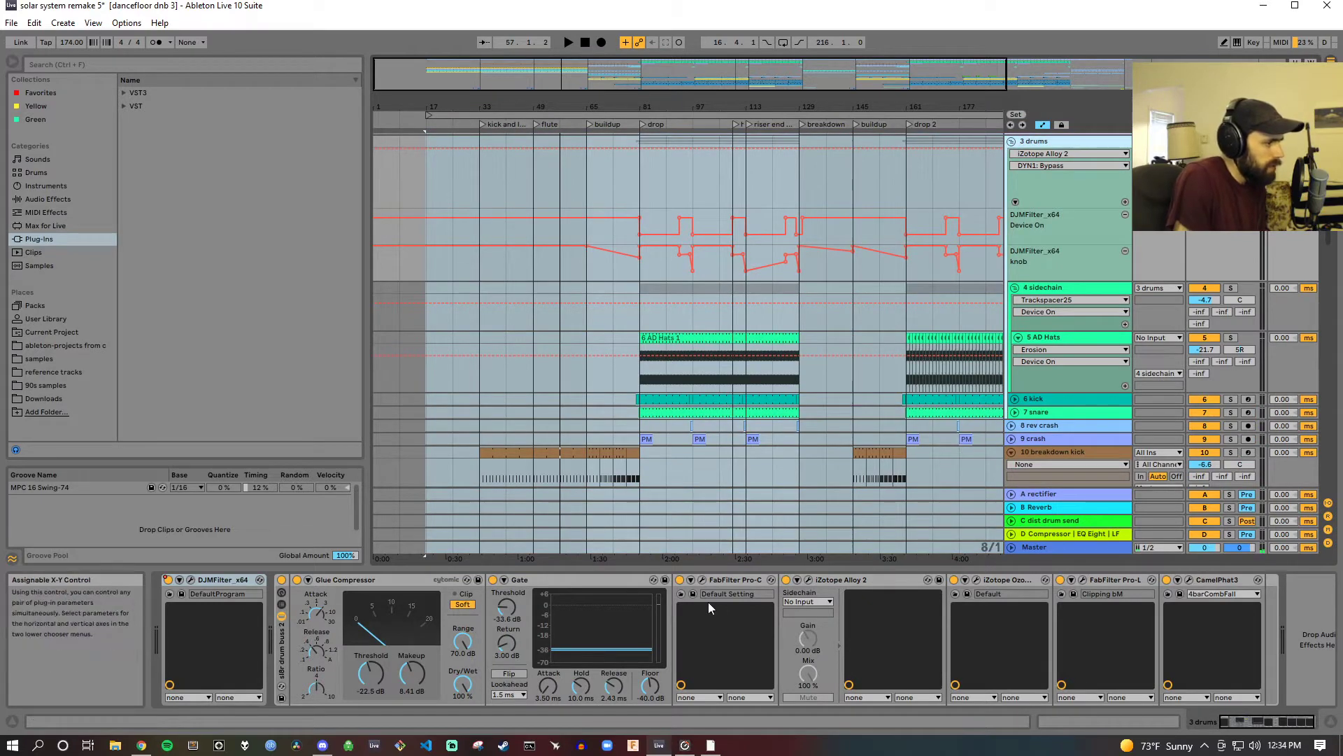
scroll(860, 302, "down", 3)
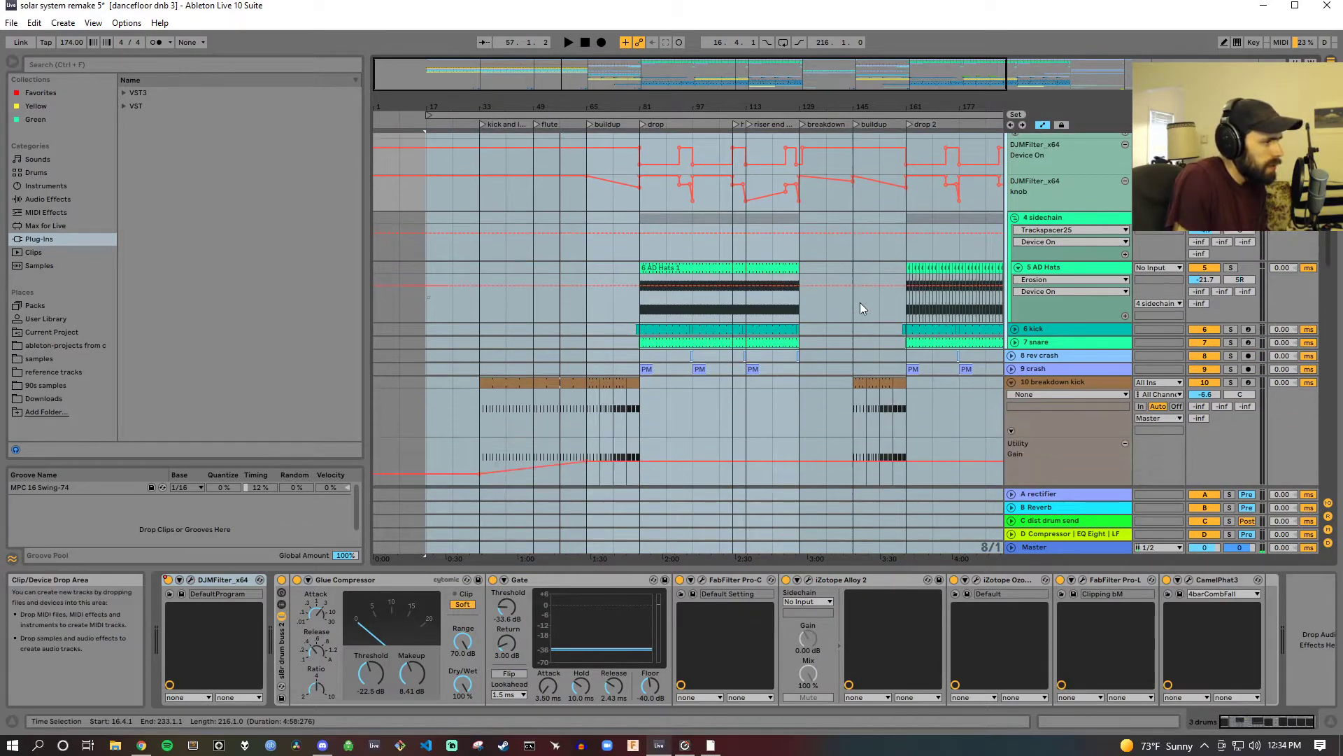
scroll(860, 302, "down", 1)
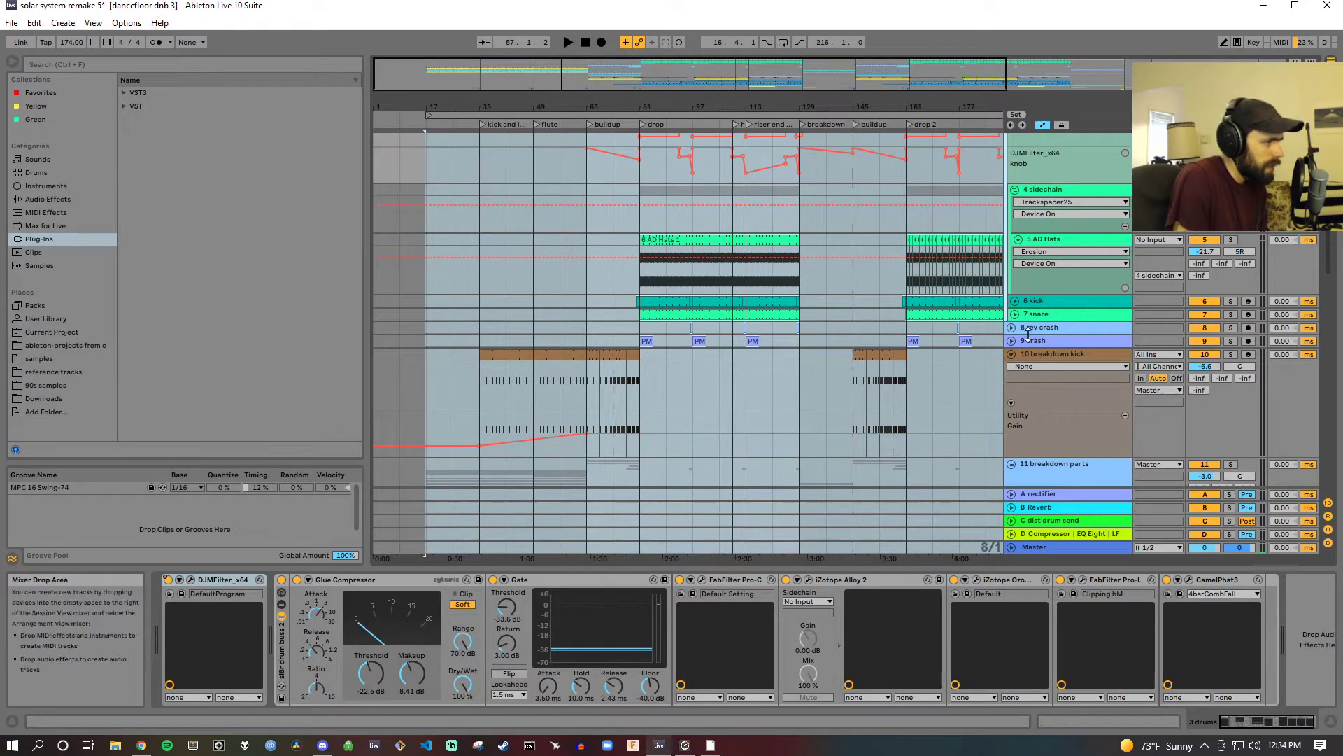
left_click(1047, 300)
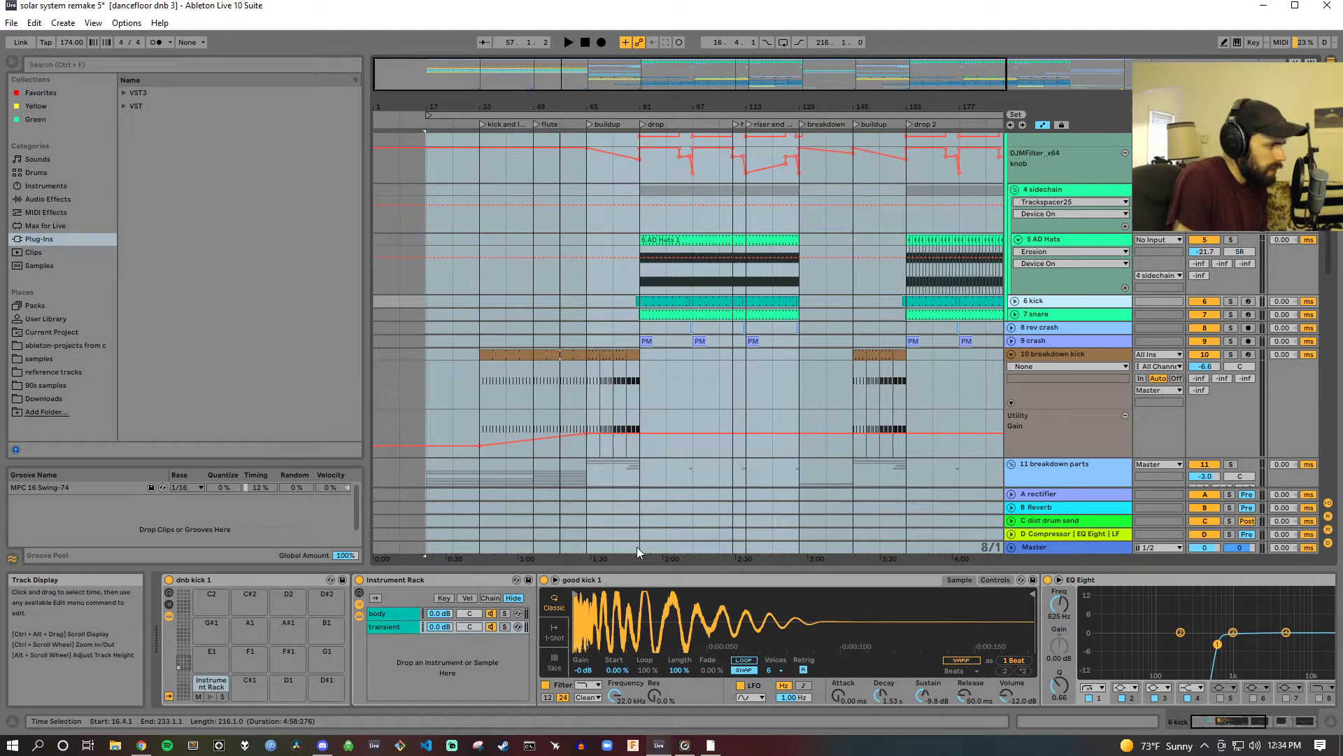
left_click(405, 614)
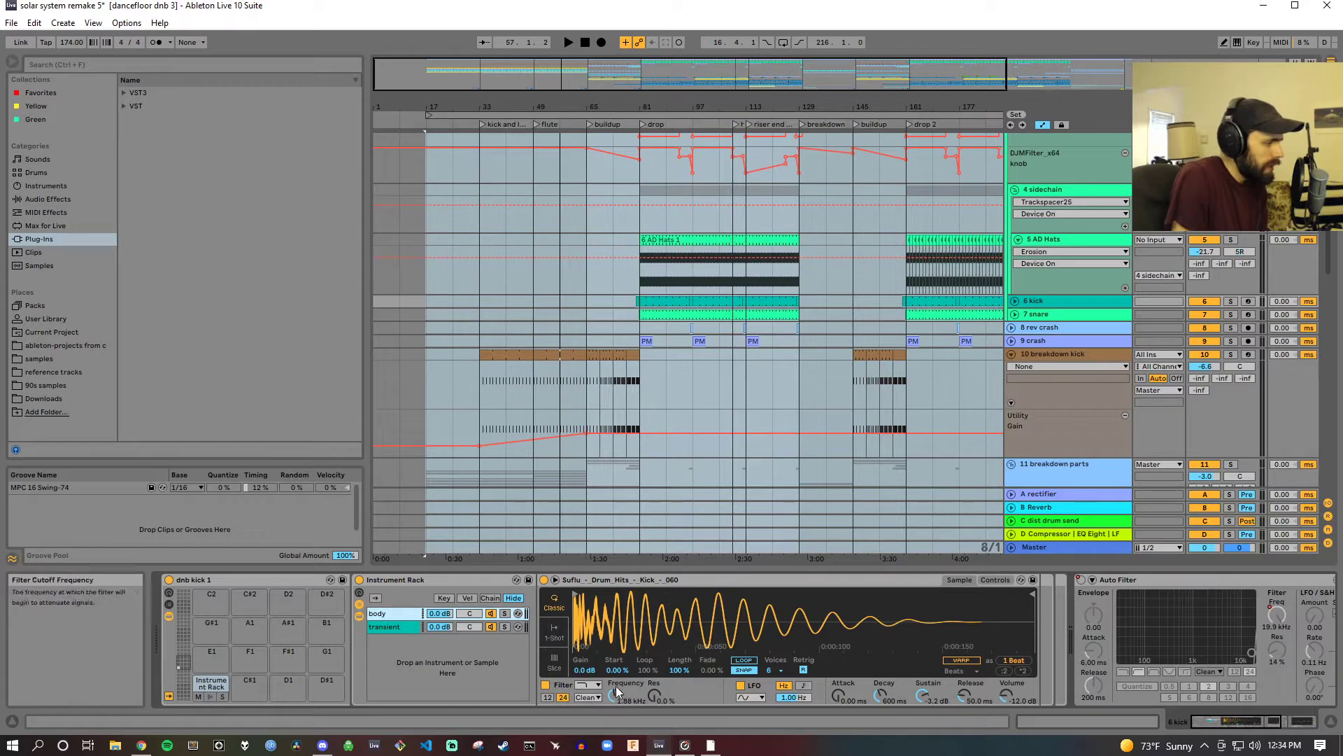
left_click(409, 626)
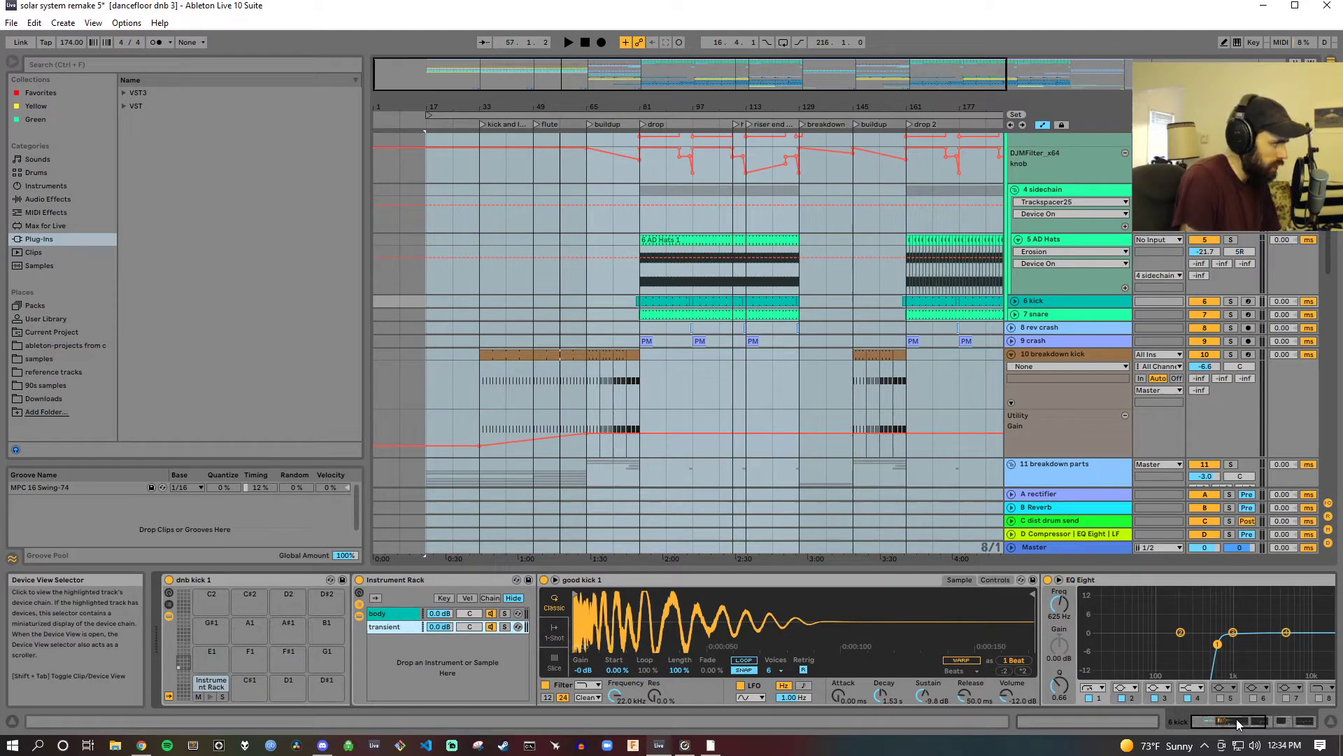
left_click_drag(1236, 719, 1288, 725)
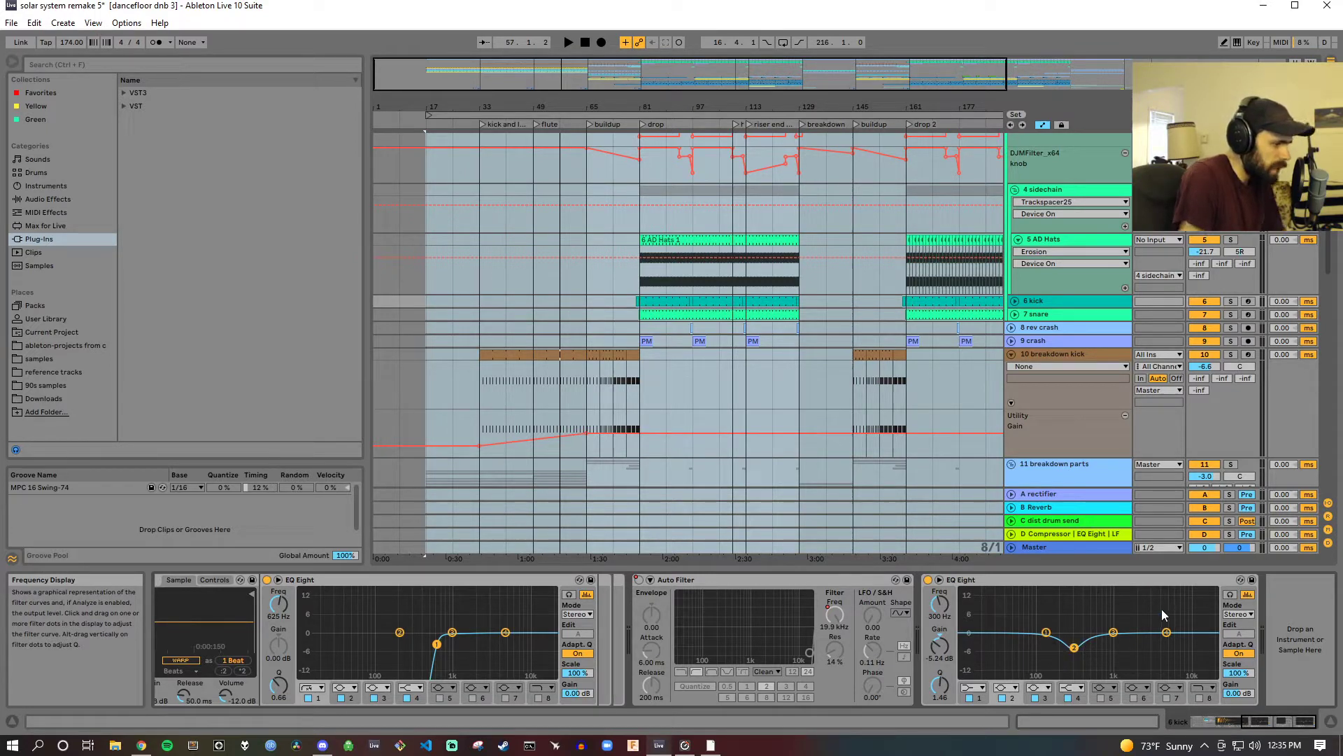
left_click_drag(1279, 722, 1235, 727)
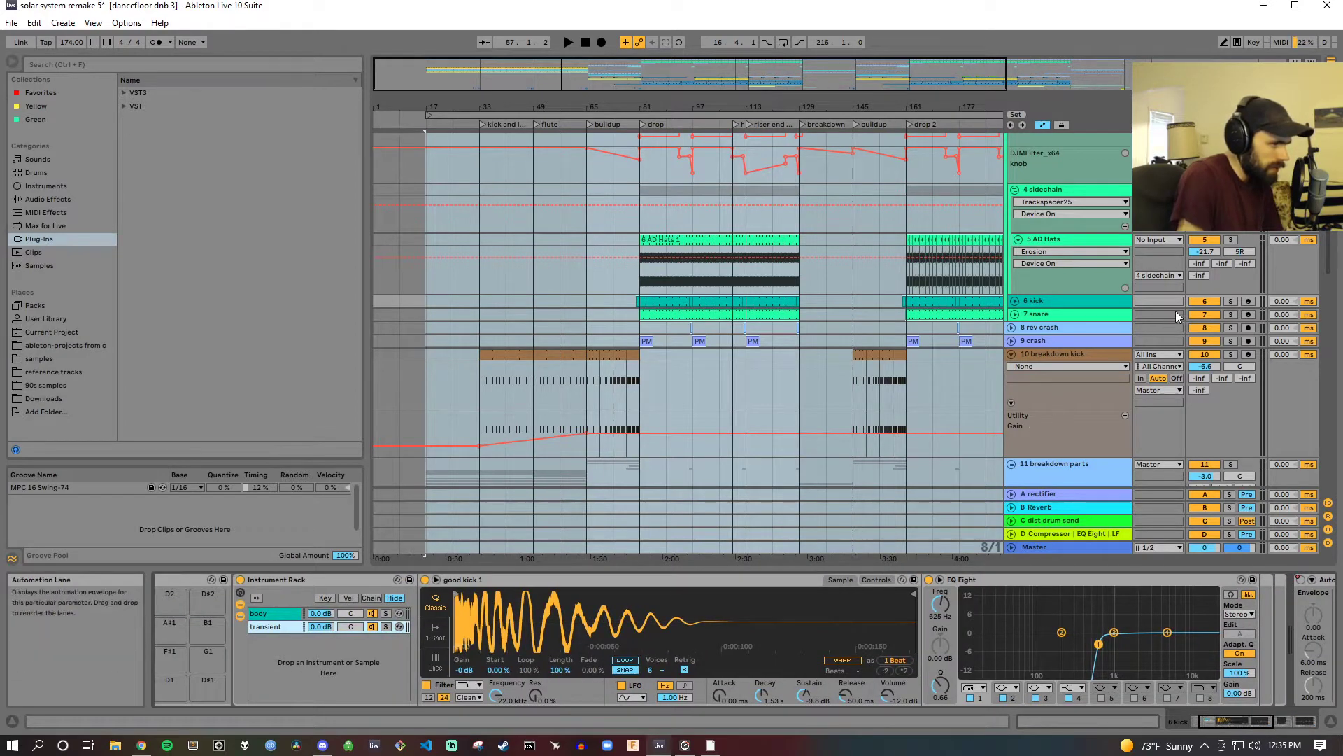
Step: Solo the kick track, play it in the drop while auditioning the body and transient chains, and stop playback
left_click(1231, 301)
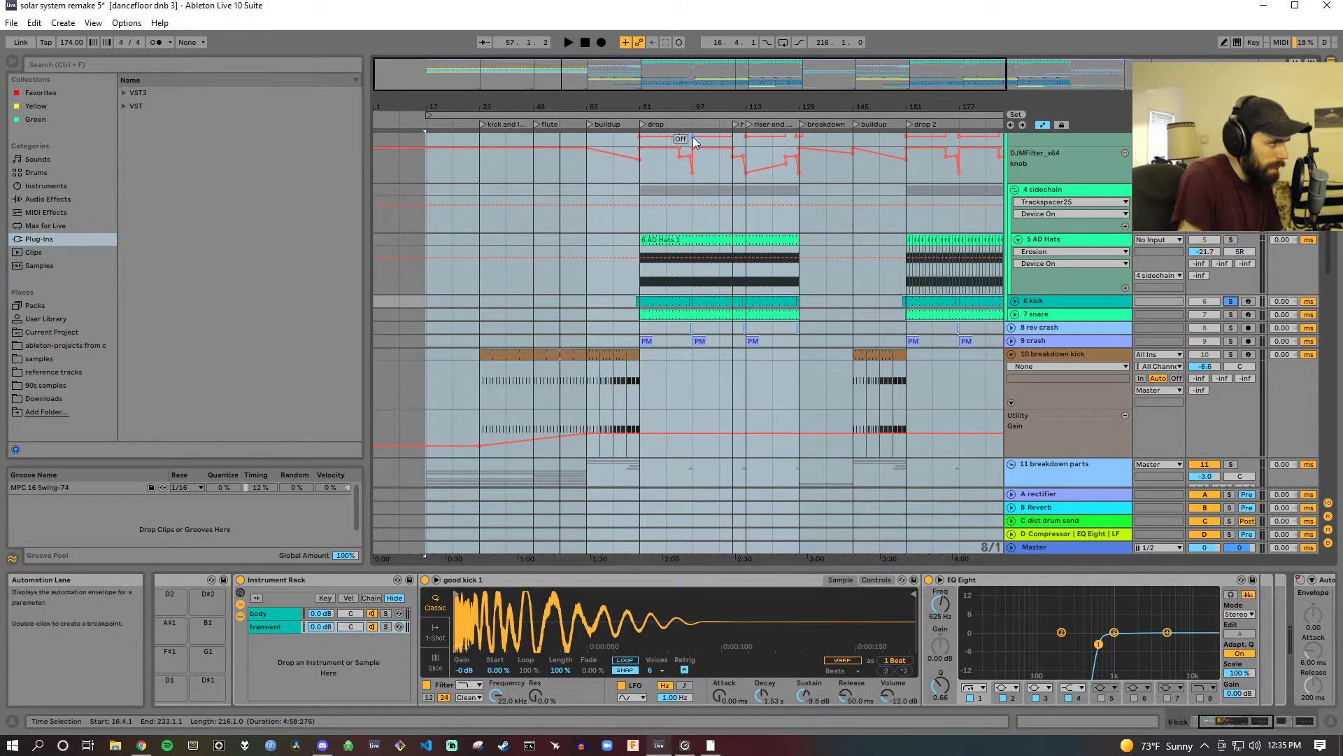
left_click(681, 123)
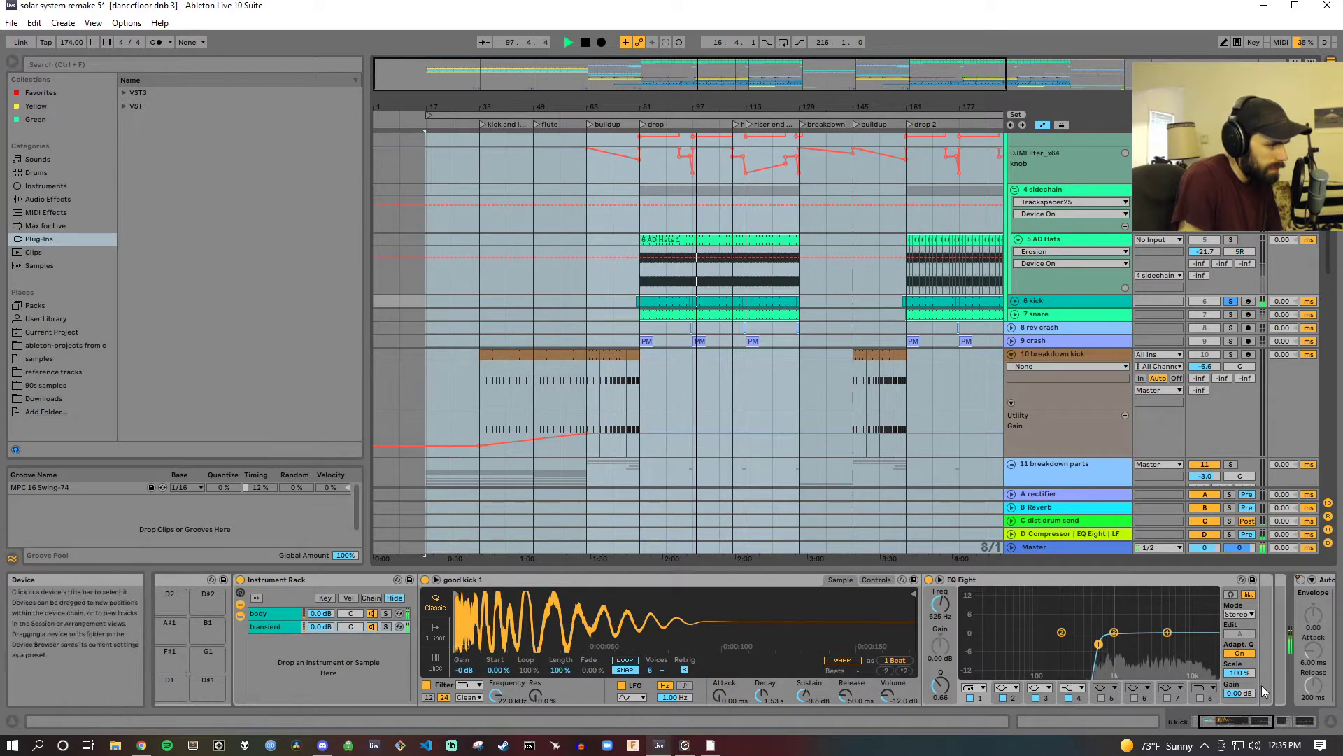
mouse_move(1243, 722)
left_mouse_down()
mouse_move(1287, 728)
mouse_move(1230, 723)
left_mouse_up()
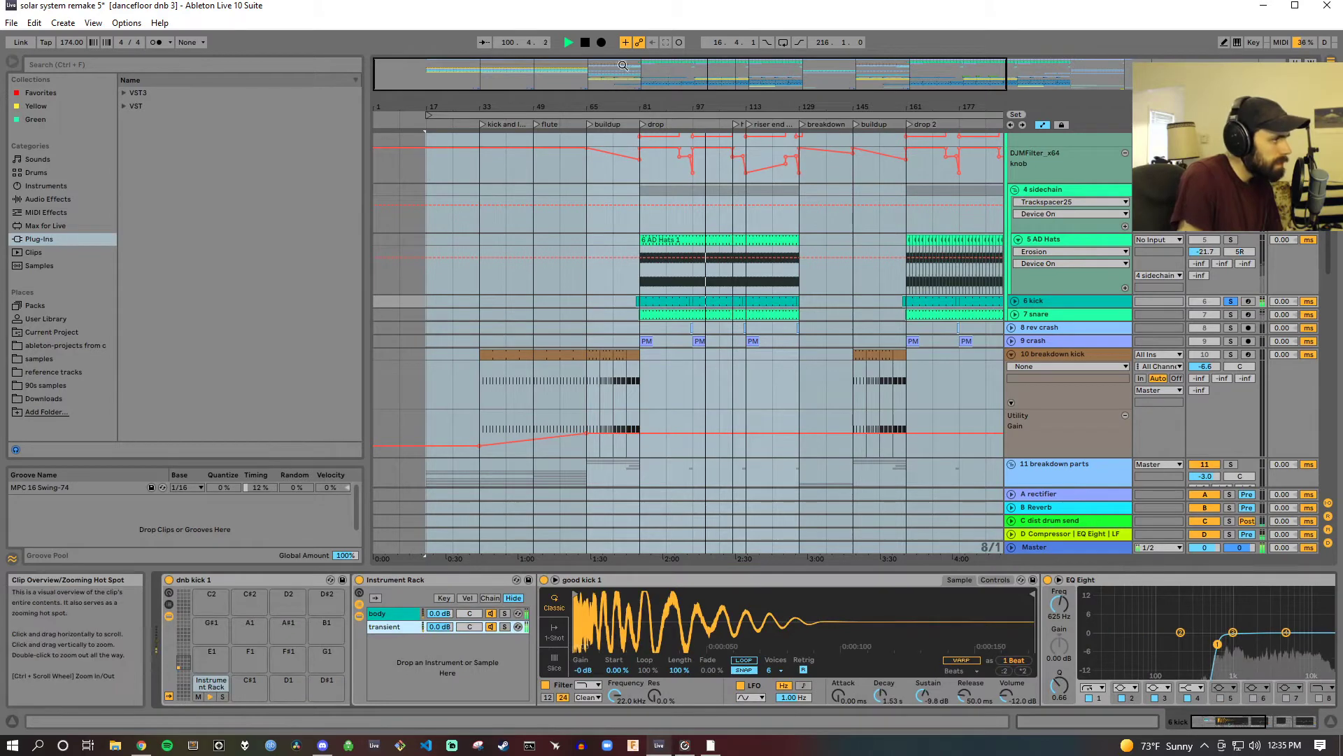
left_click(505, 613)
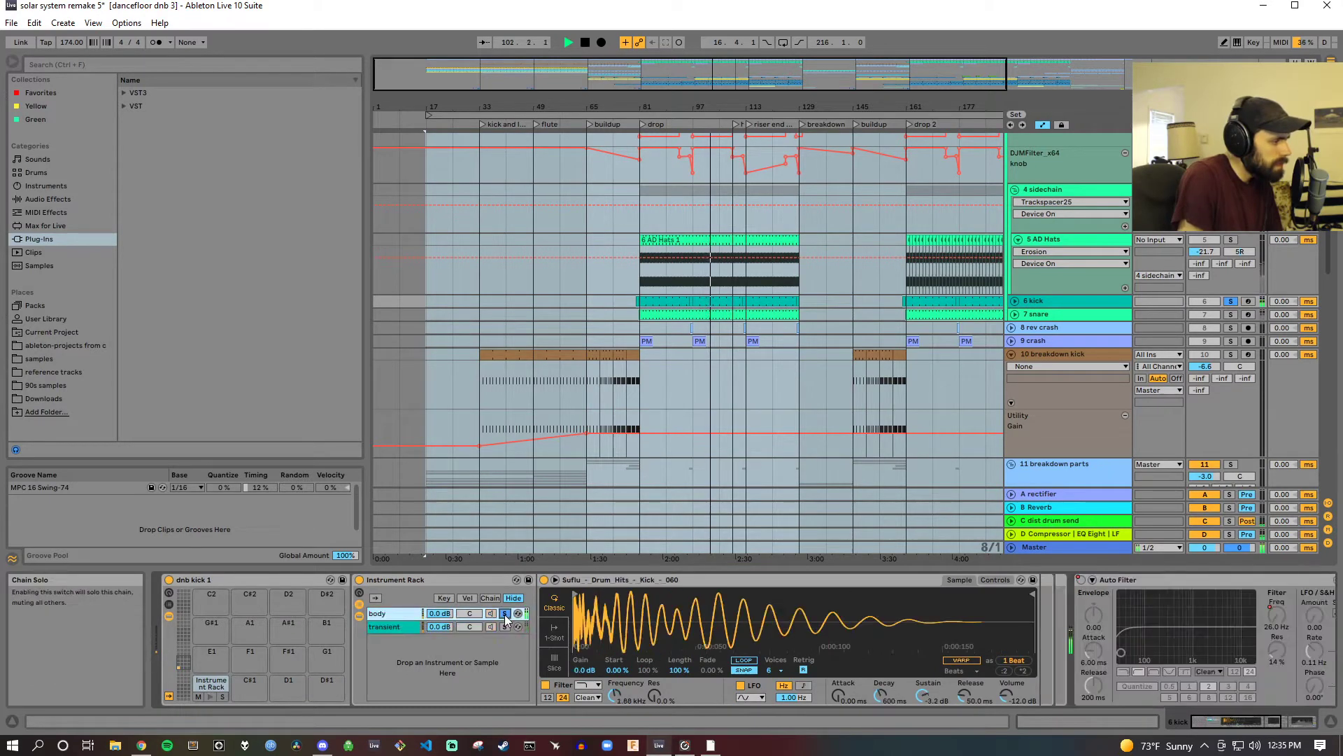
left_click(505, 627)
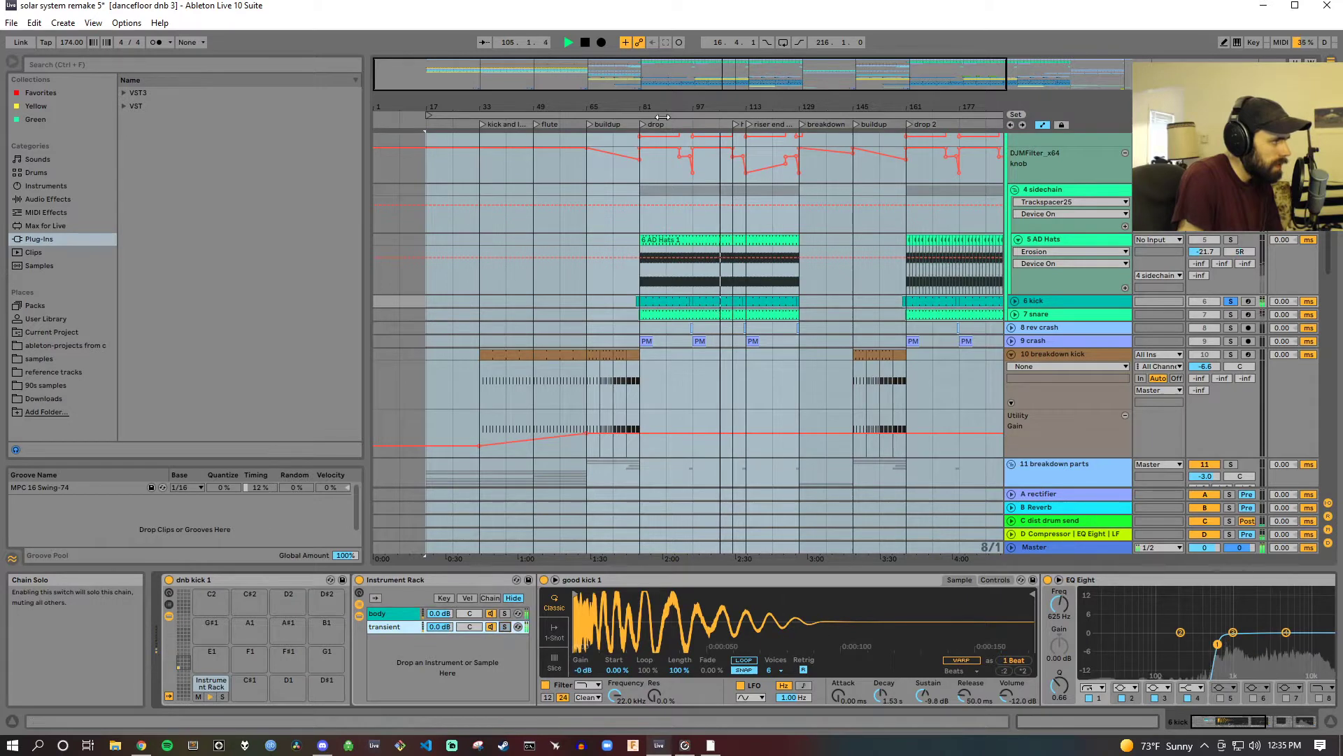
left_click(586, 45)
left_click(586, 45)
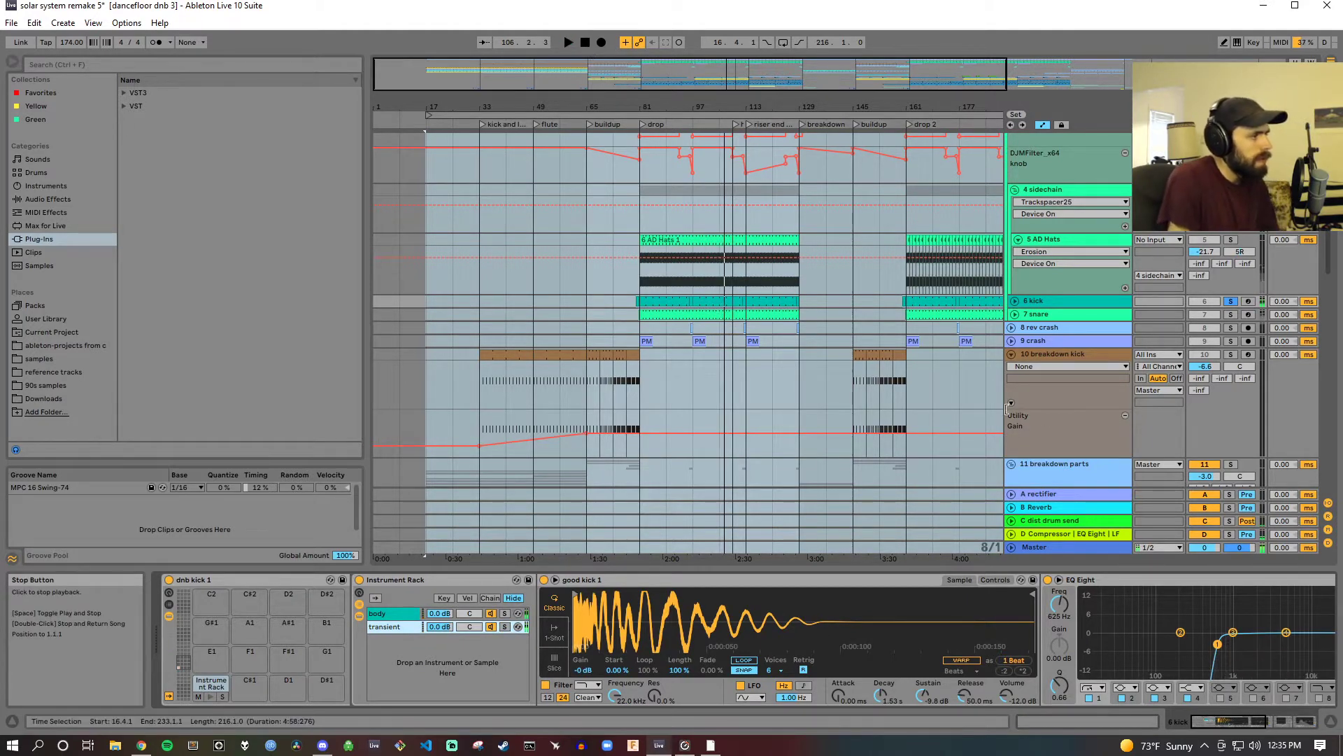
Step: Solo the snare track and examine the dancefloor snare 2 and TEDDY_KILLERZ_snare_24 layers in its Instrument Rack
left_click(1231, 316)
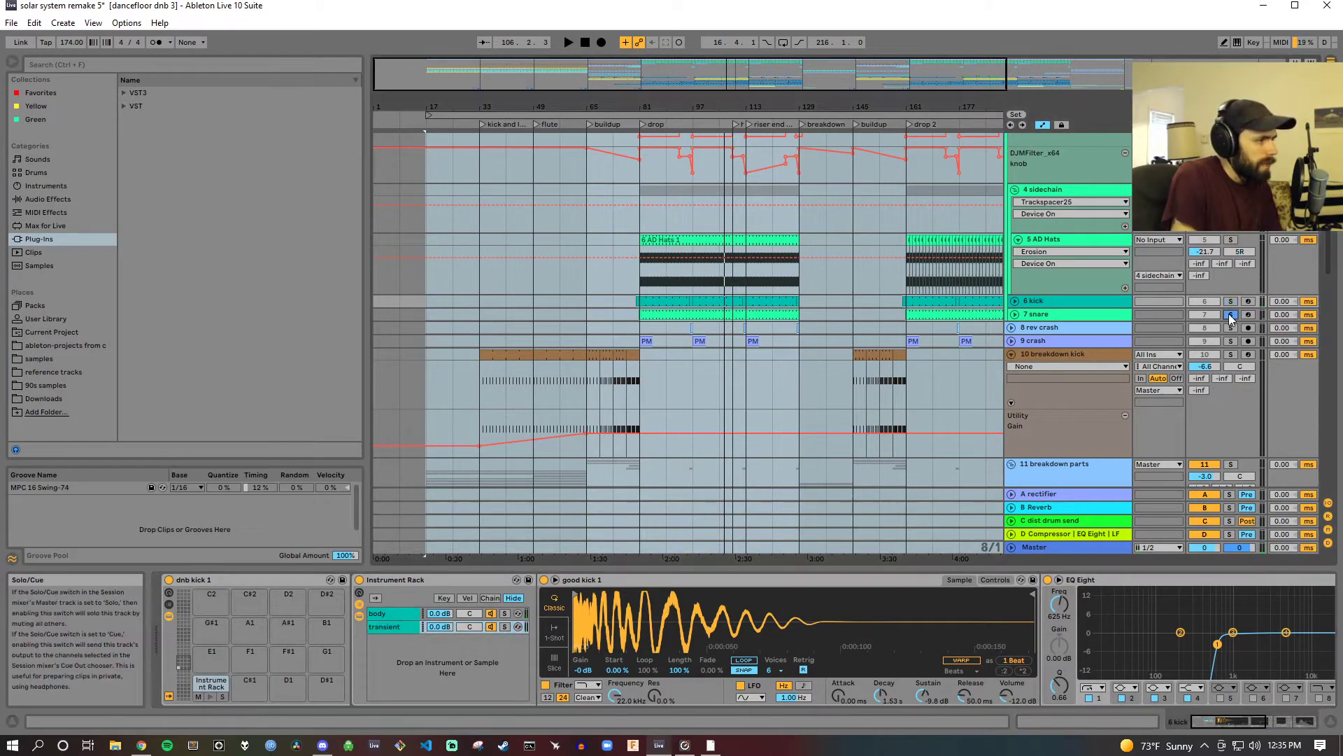
left_click(1097, 313)
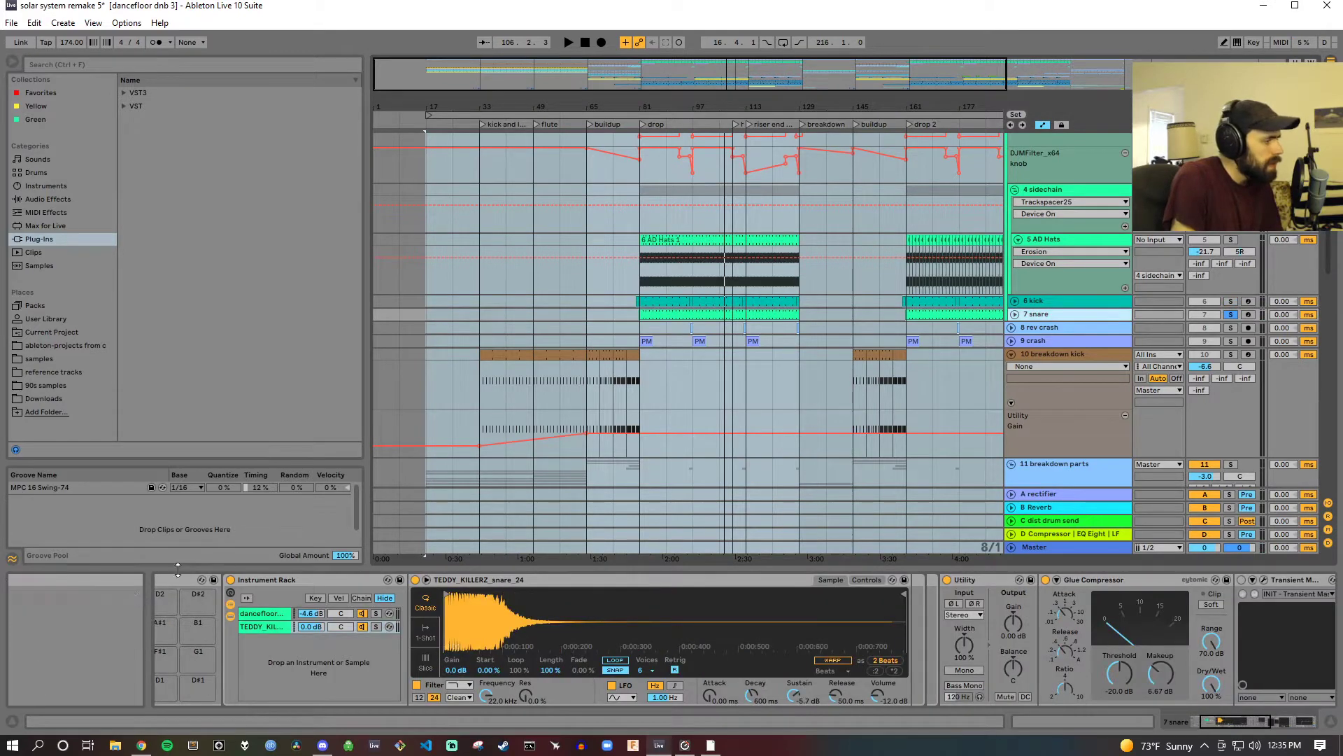
left_click(258, 629)
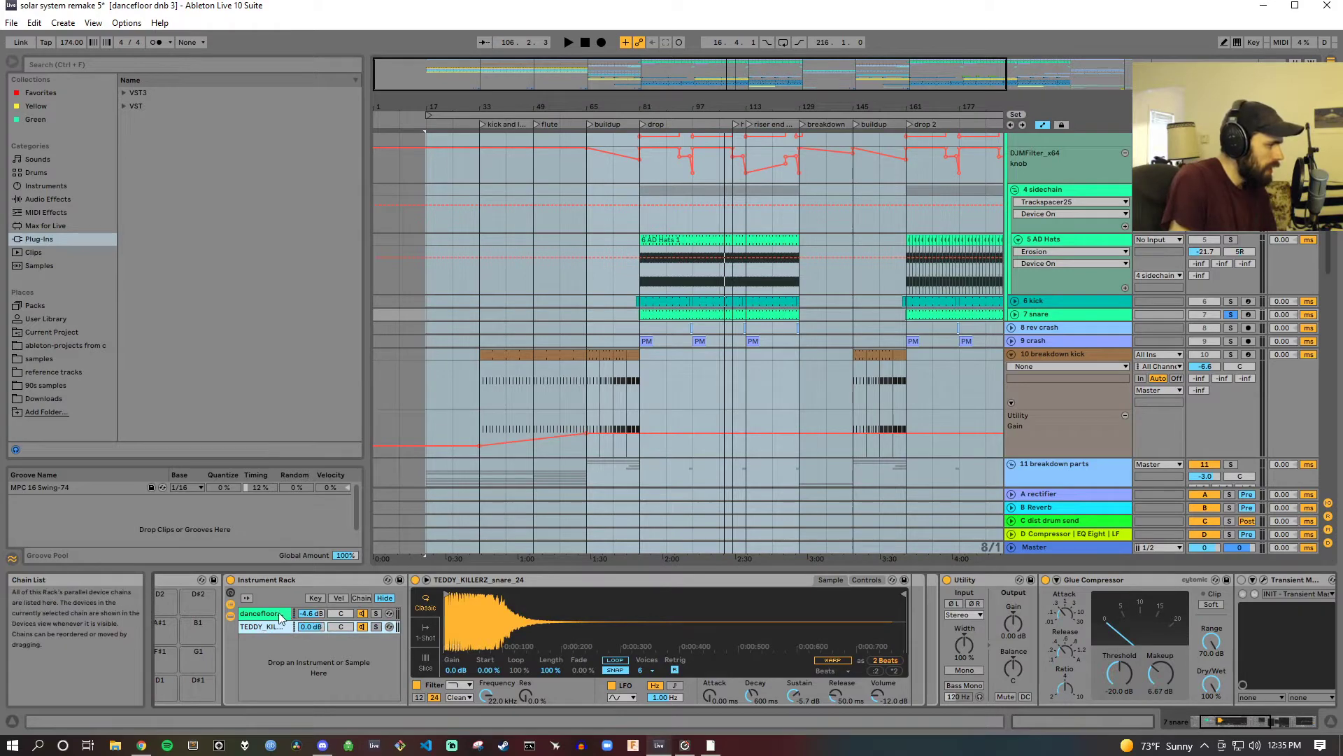
left_click(279, 616)
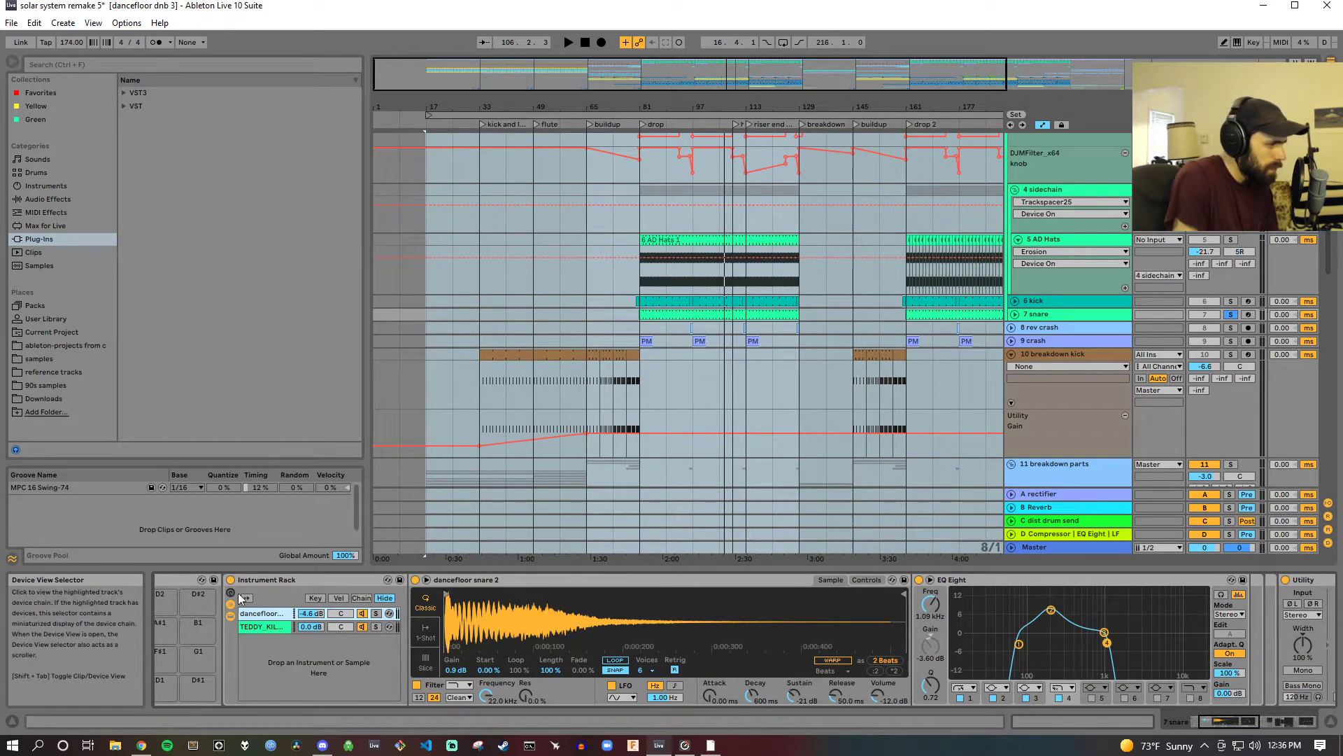
left_click(264, 627)
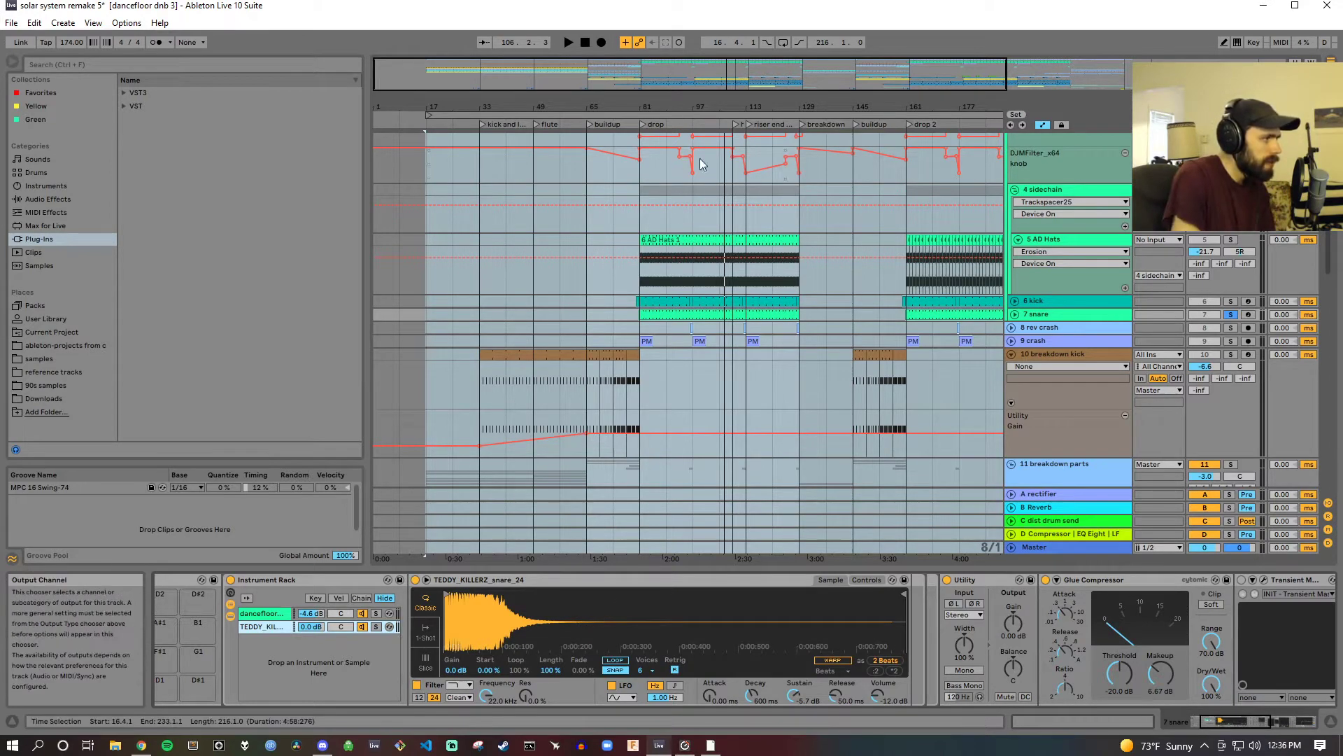
Step: Play the soloed snare in the drop, muting its layers in turn to compare them, and replay it with both active
left_click(673, 126)
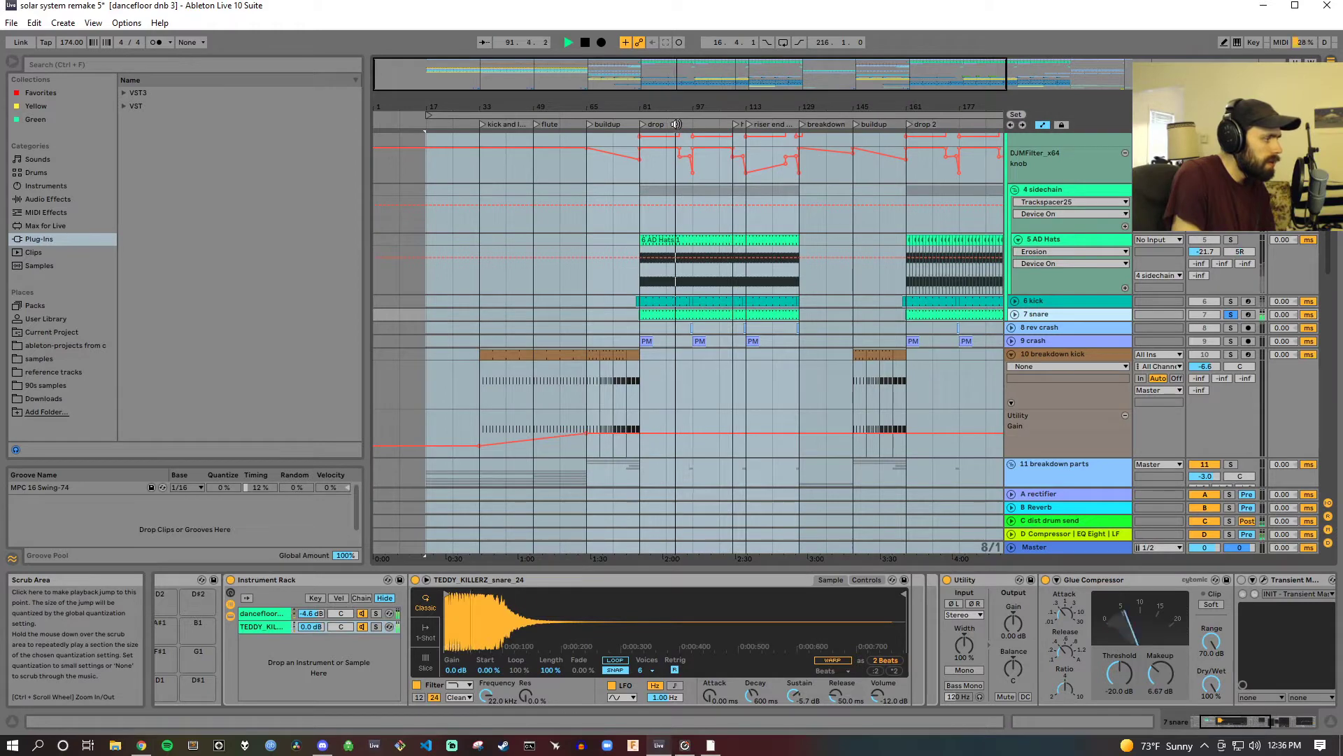
left_click(362, 615)
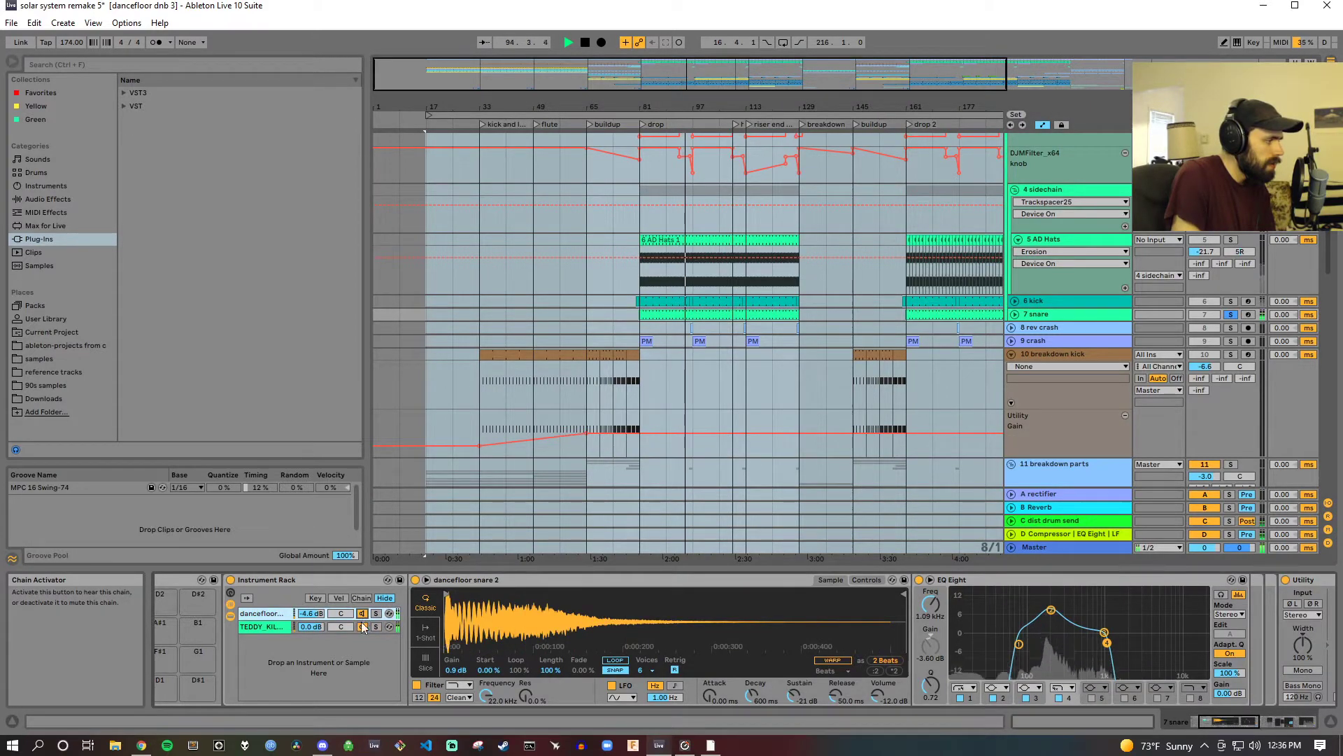
left_click(363, 627)
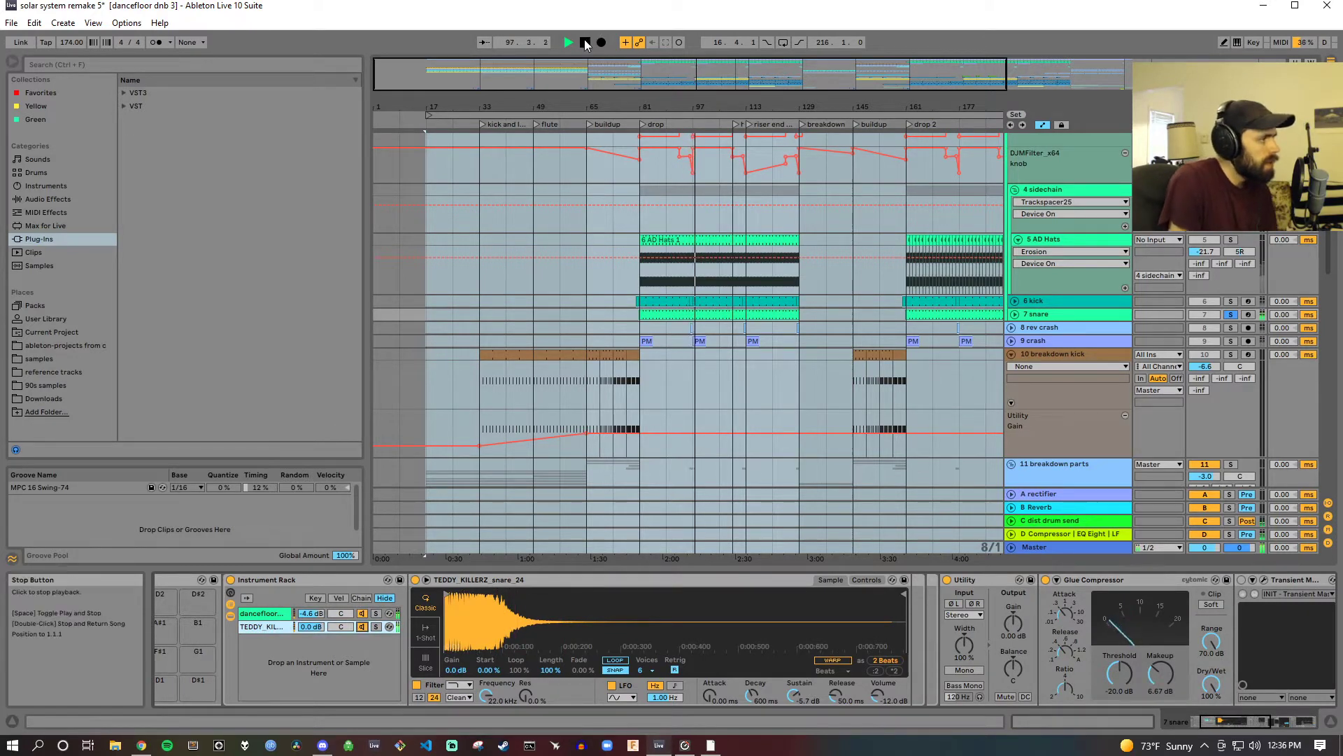
left_click(585, 44)
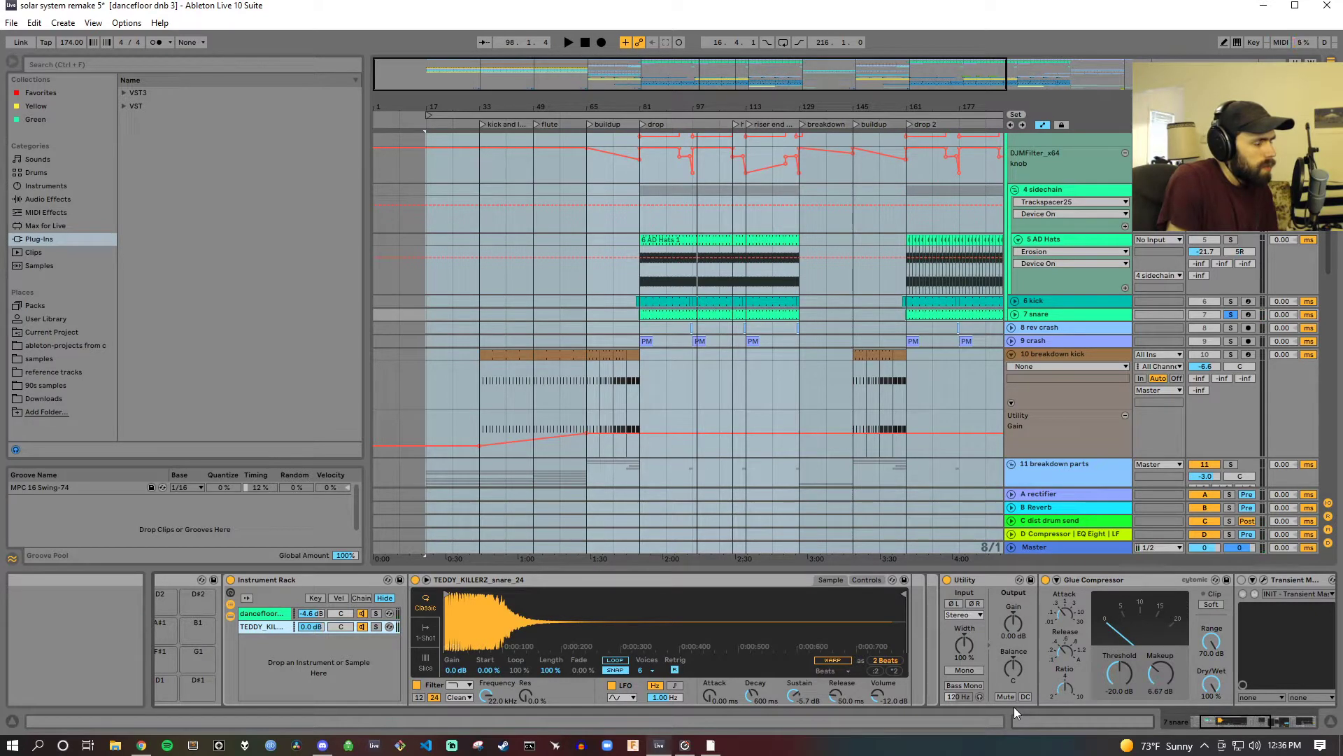
left_click(658, 124)
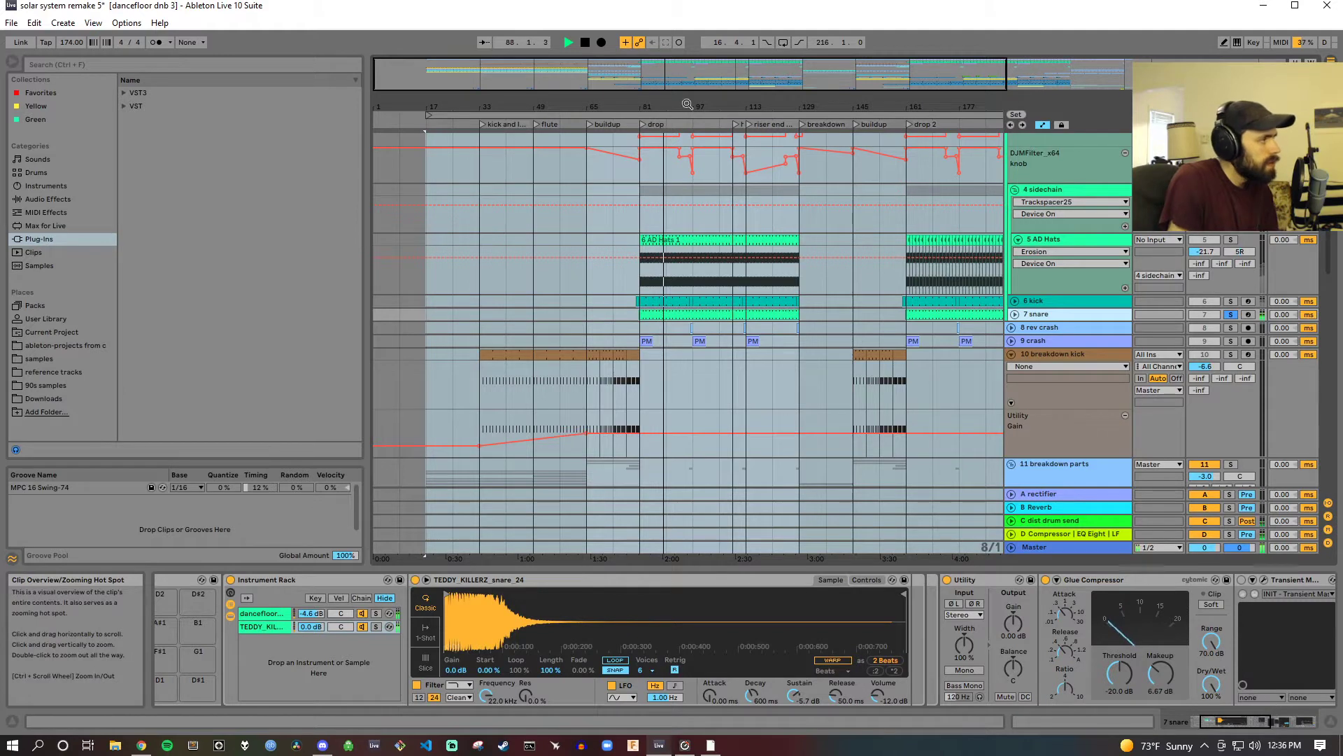
left_click(585, 42)
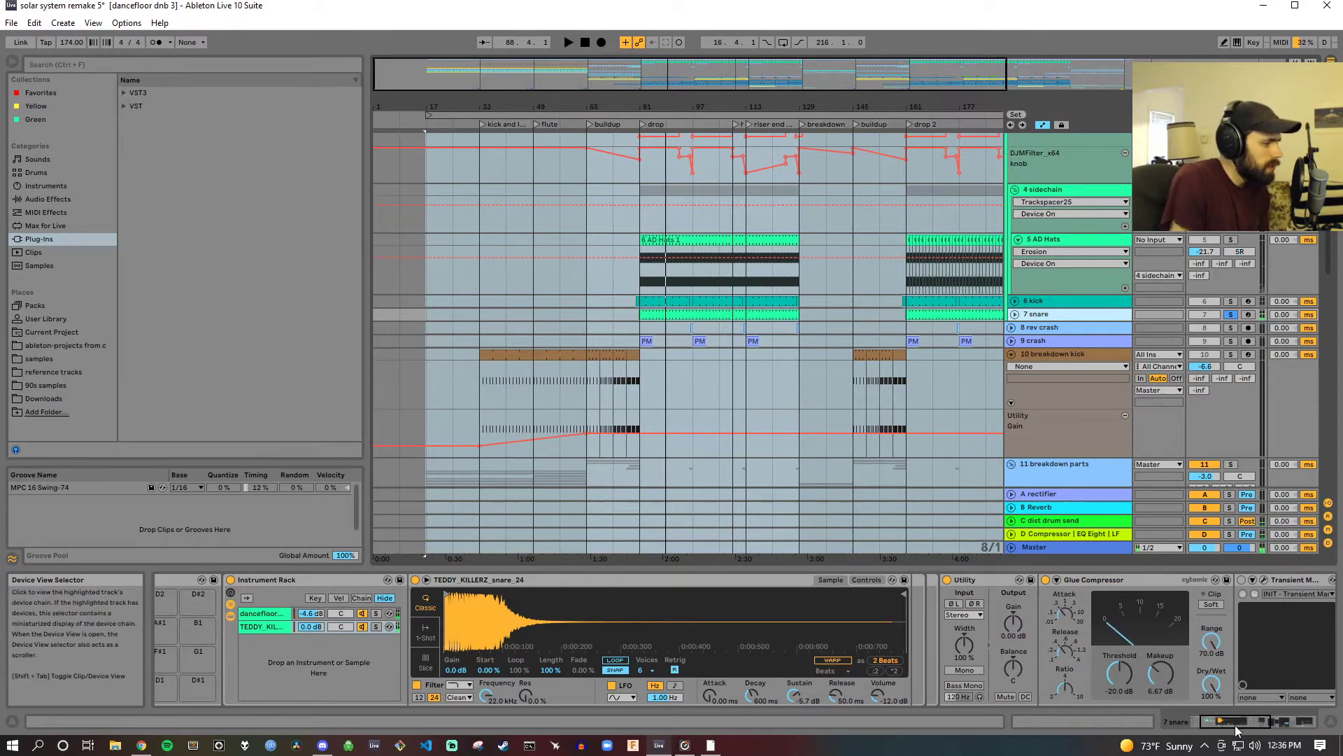
Step: Inspect the snare's effects from Utility to EQ Eight, select the Vocoder, and play the drop to hear the processing
left_click_drag(1235, 725, 1285, 742)
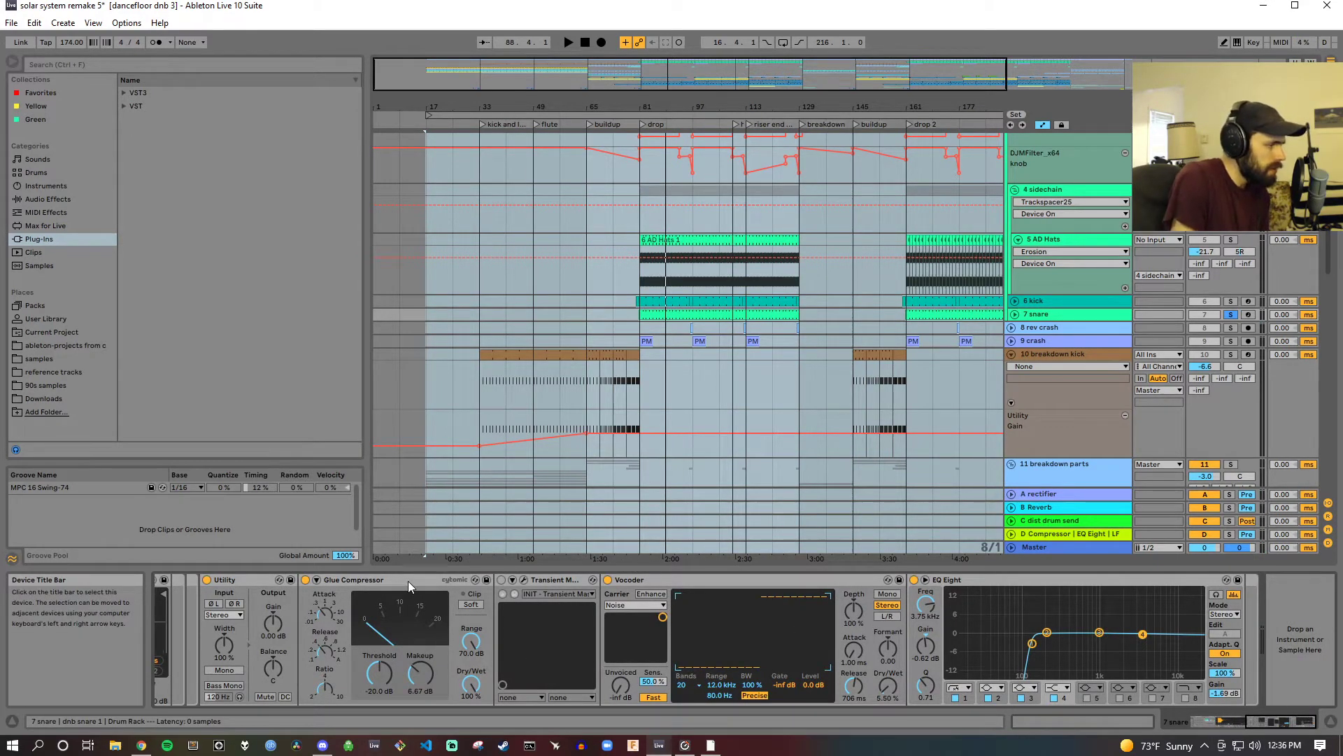
left_click(663, 581)
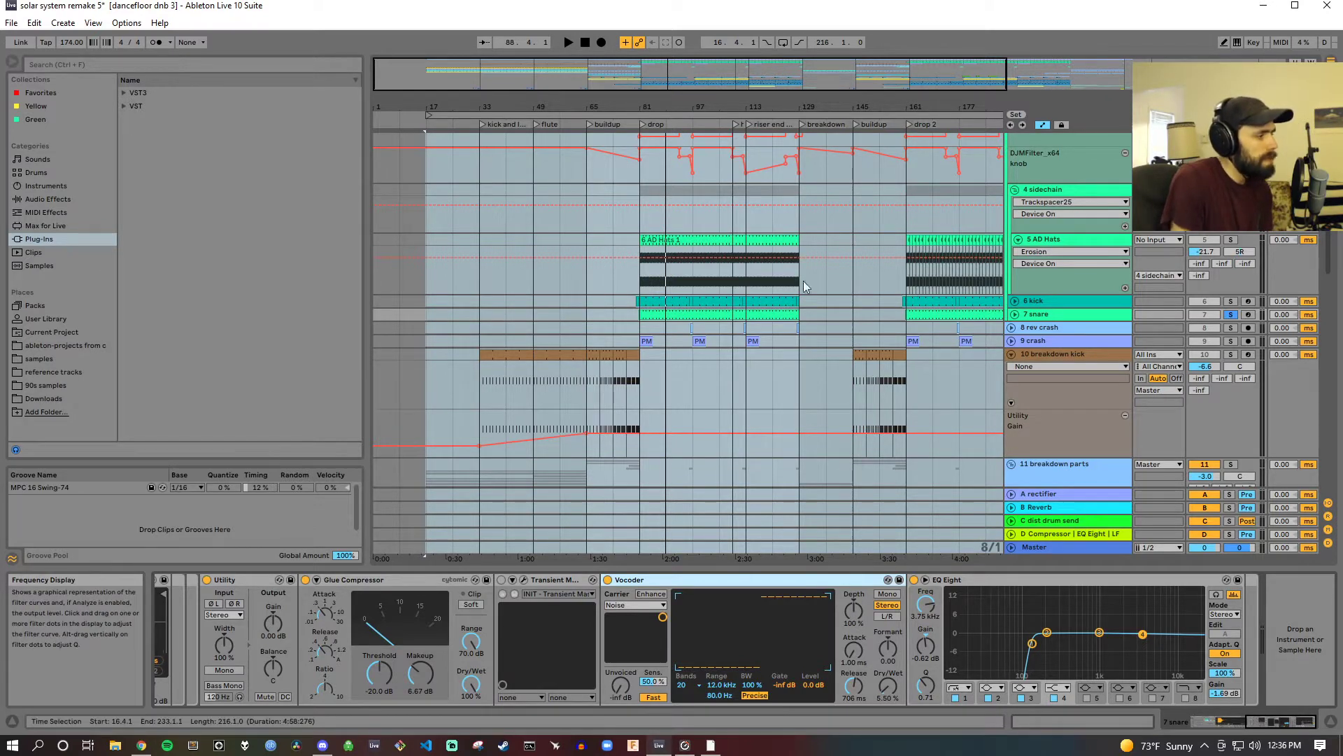
left_click(676, 124)
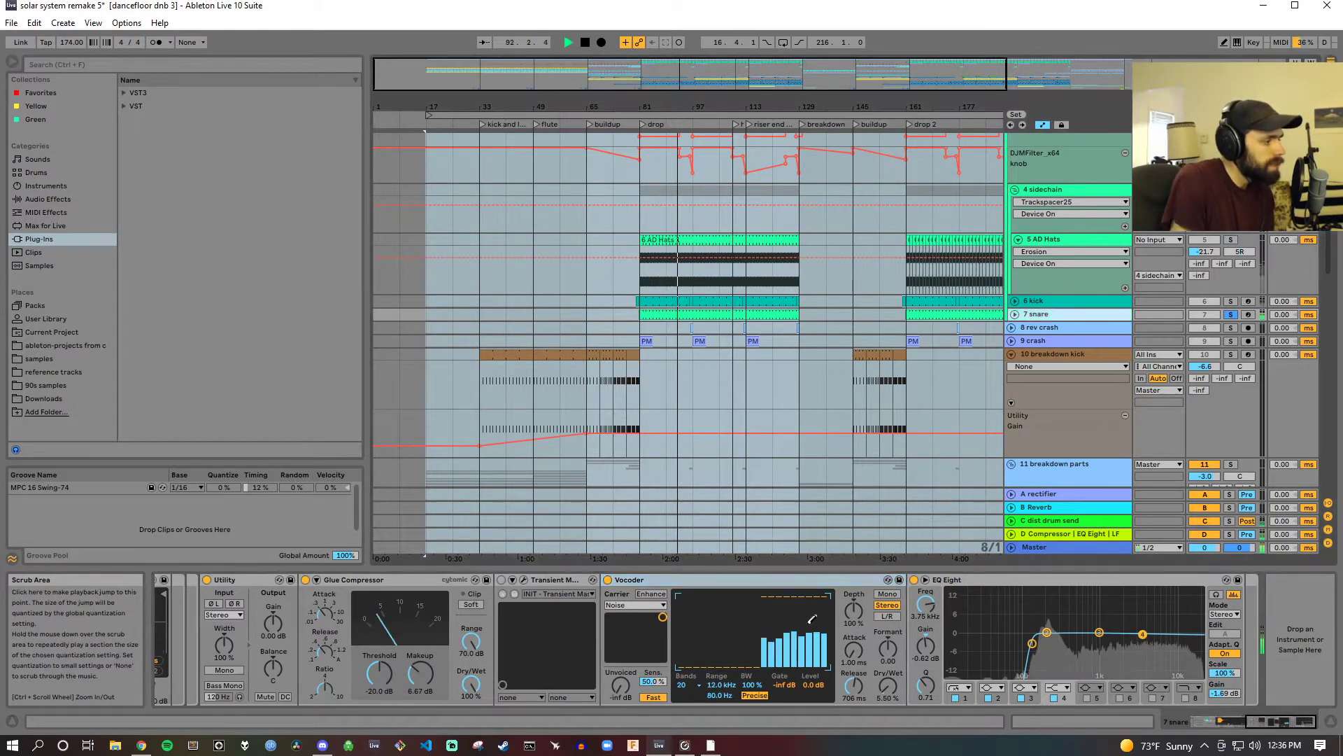
left_click(586, 42)
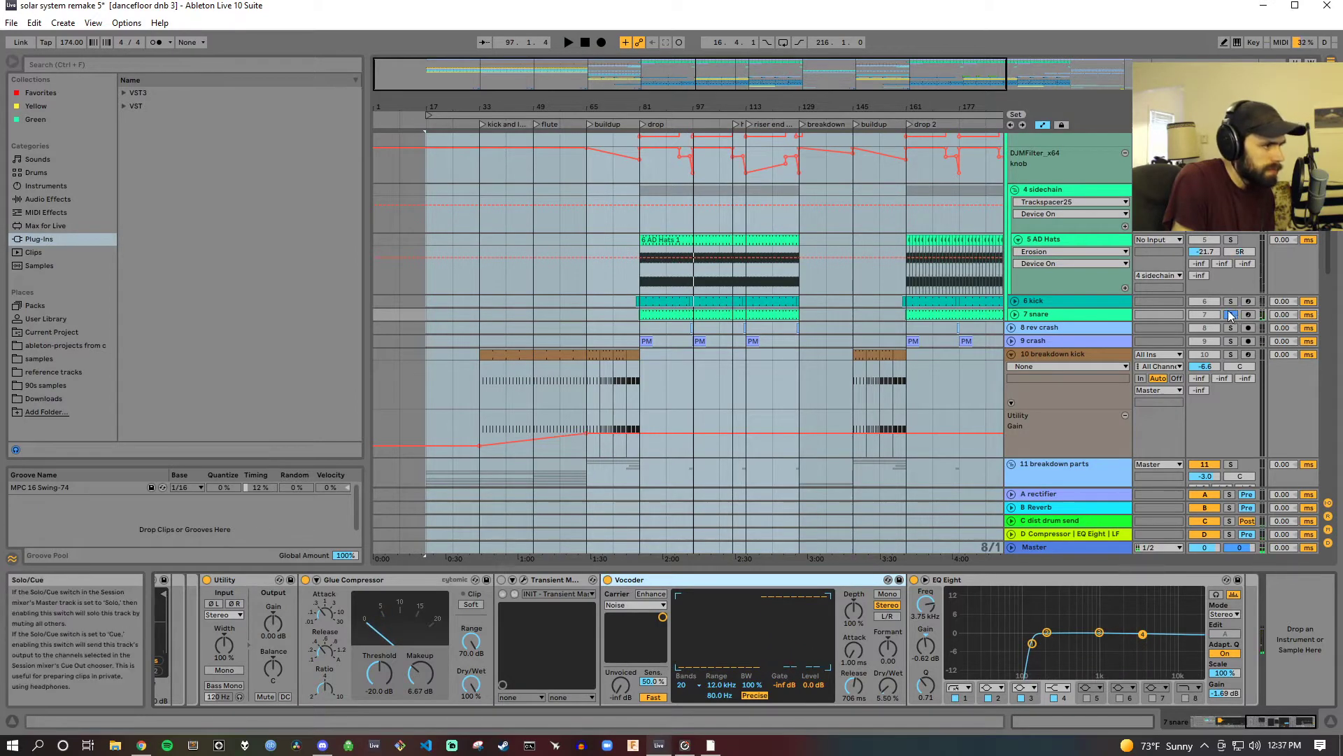
Step: Show the devices of the 4 sidechain group and open its LFOTool plug-in window to view the volume curve
left_click(1076, 188)
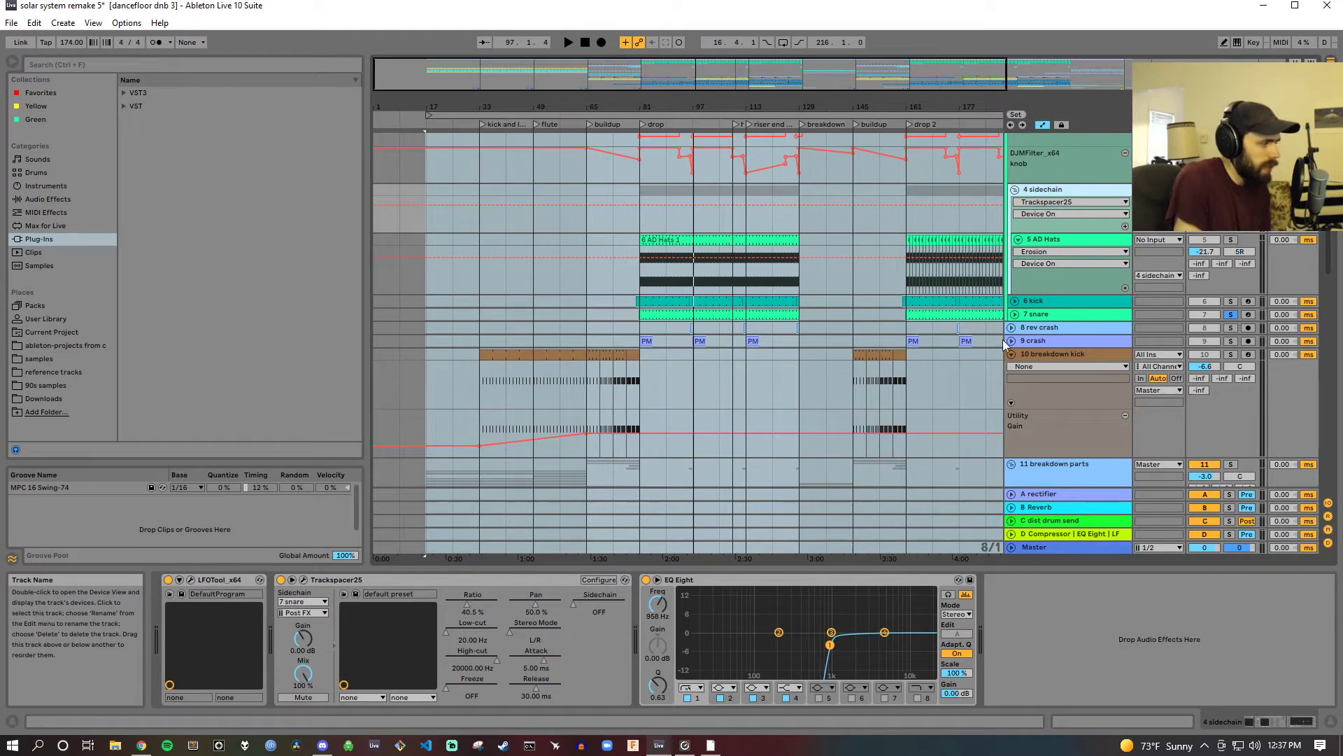
left_click(191, 580)
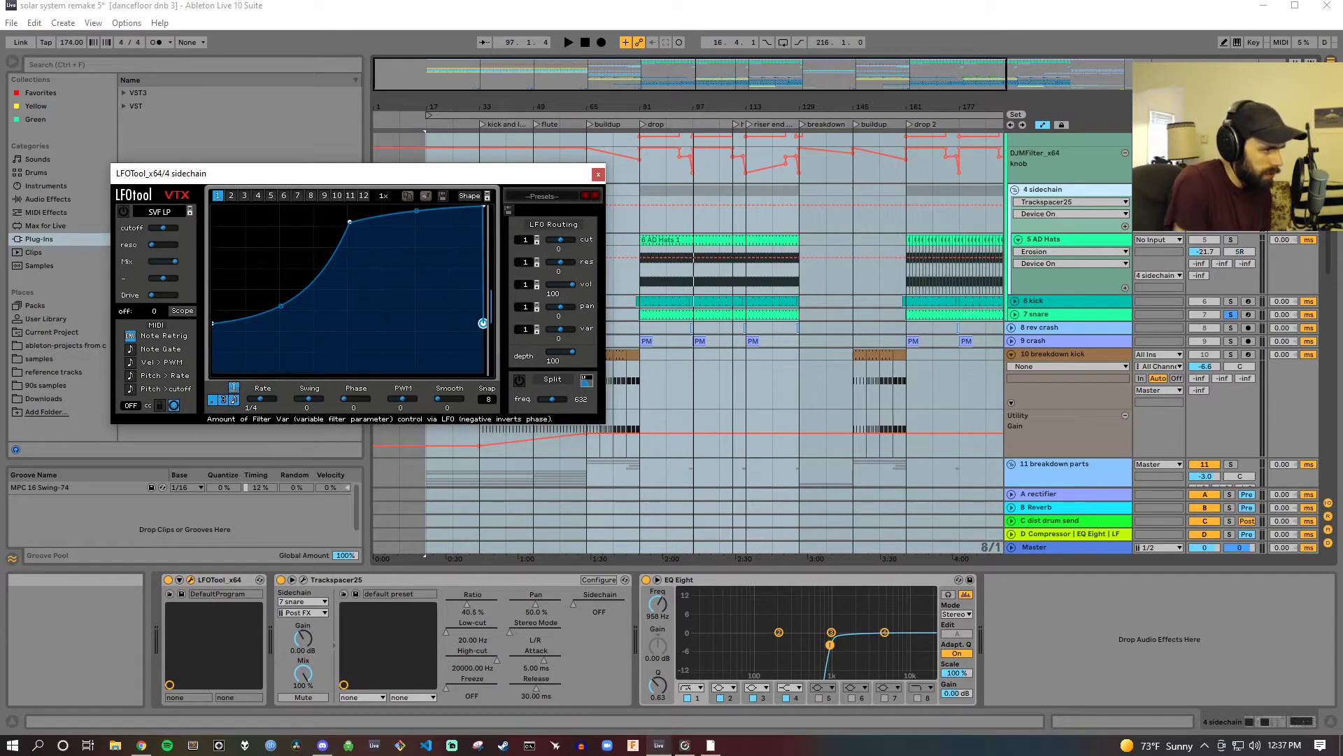
Step: Open the Sidechain track's MIDI clip in the drop, enlarge the note editor to examine its F7 trigger notes, and close the LFOTool window
left_click_drag(1328, 222, 1328, 172)
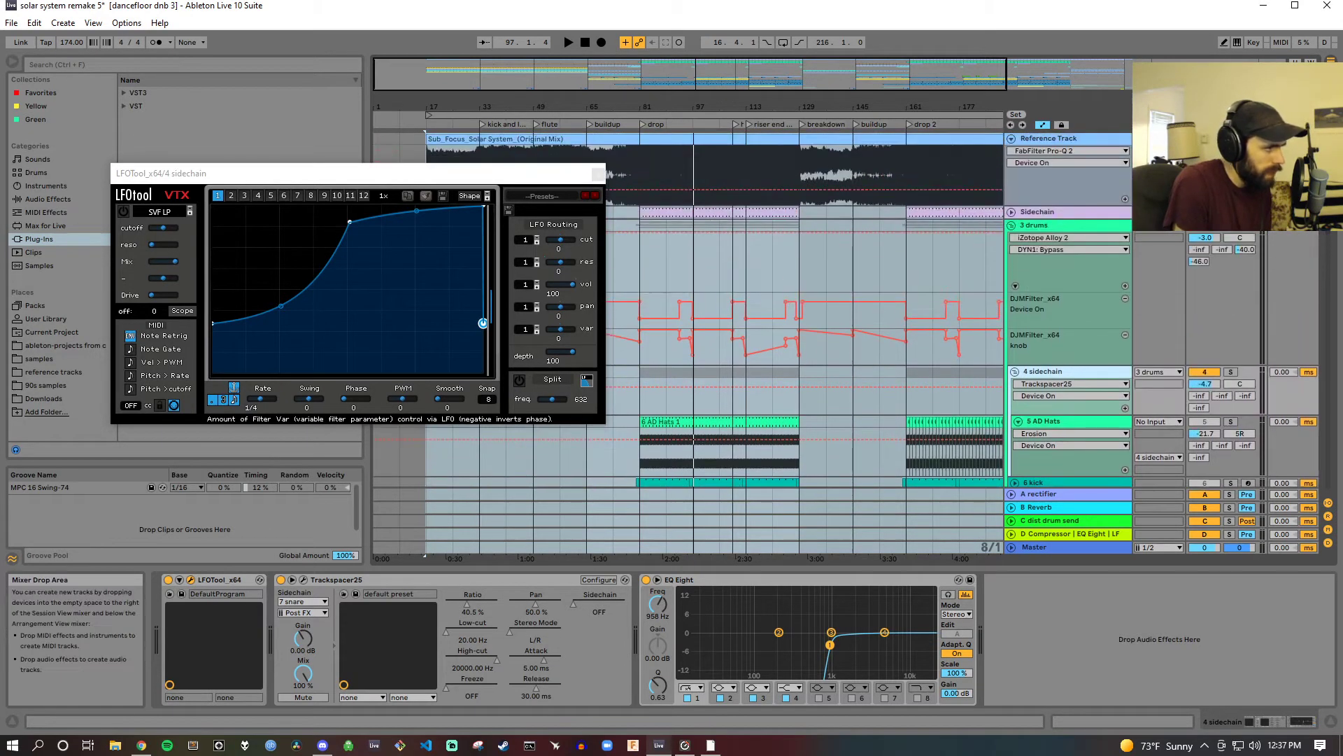
left_click(1047, 210)
left_click(707, 212)
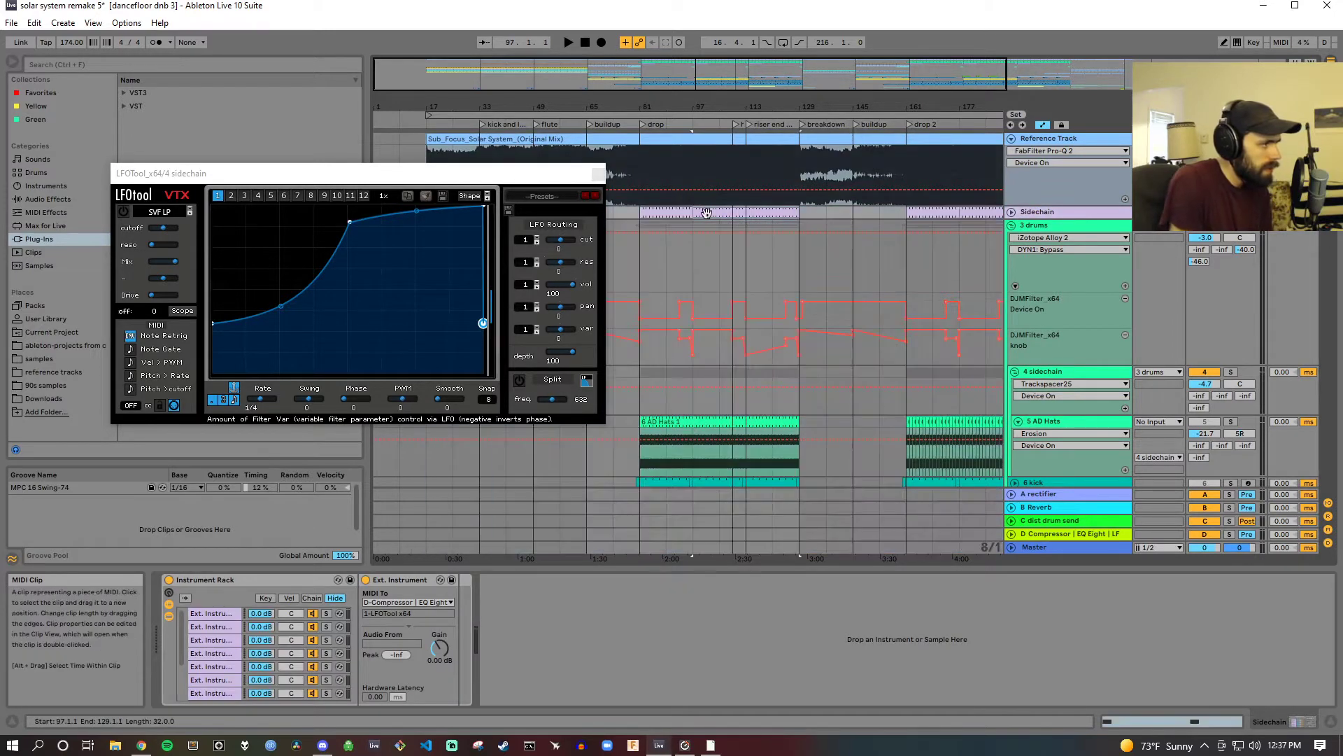
double_click(707, 212)
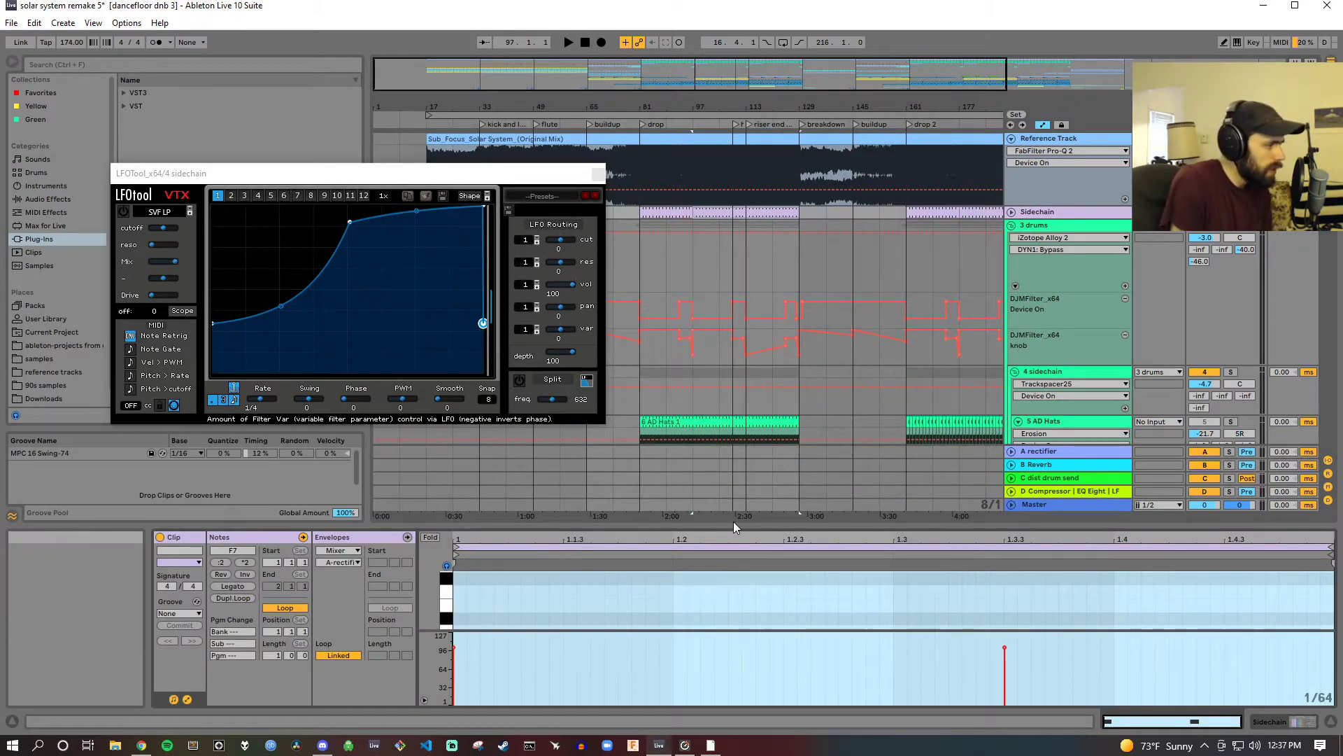
left_click_drag(733, 527, 756, 262)
left_click(771, 304)
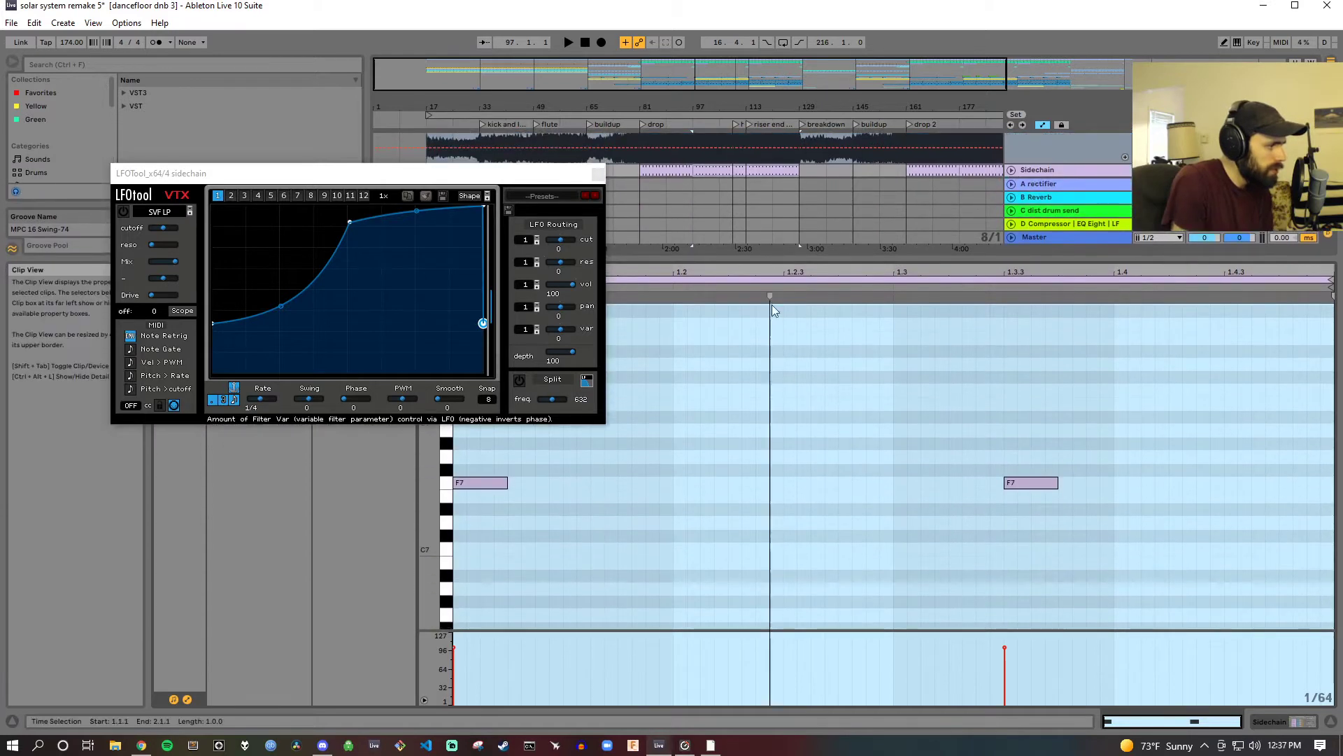
scroll(501, 549, "up", 1)
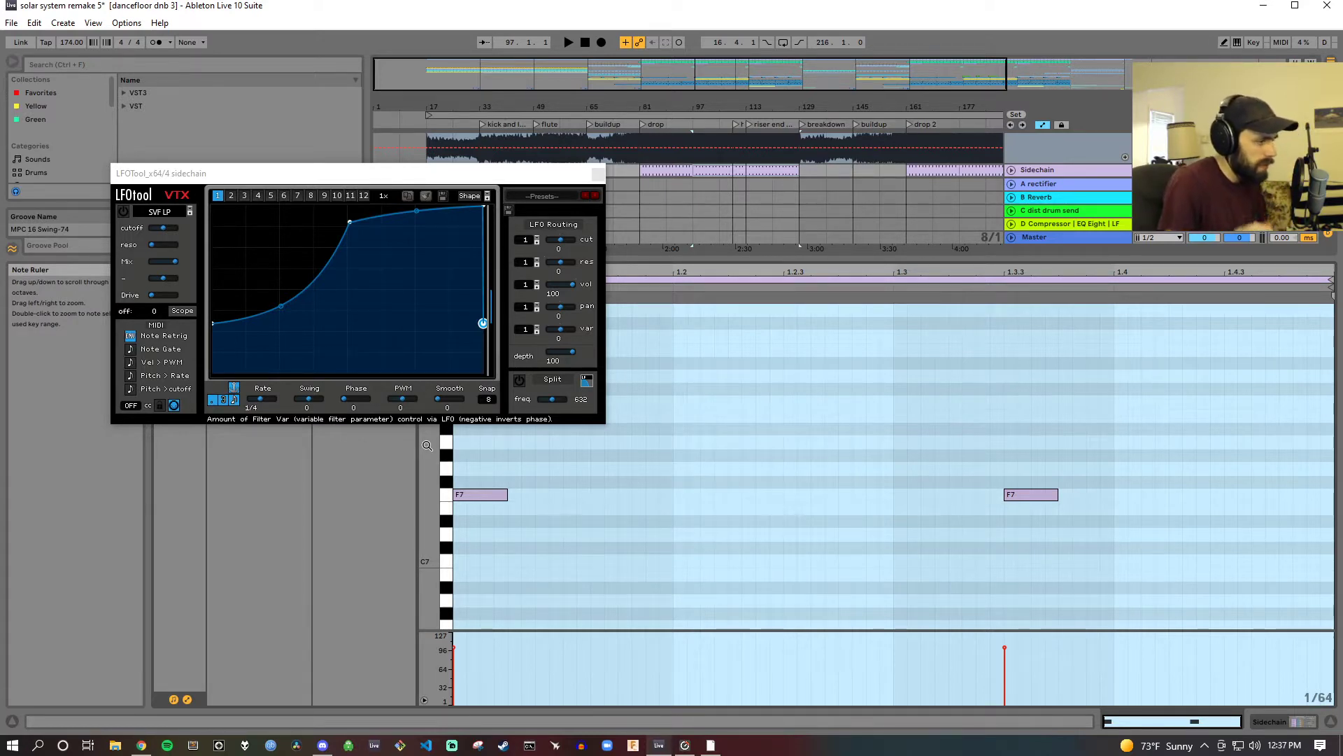
left_click(598, 175)
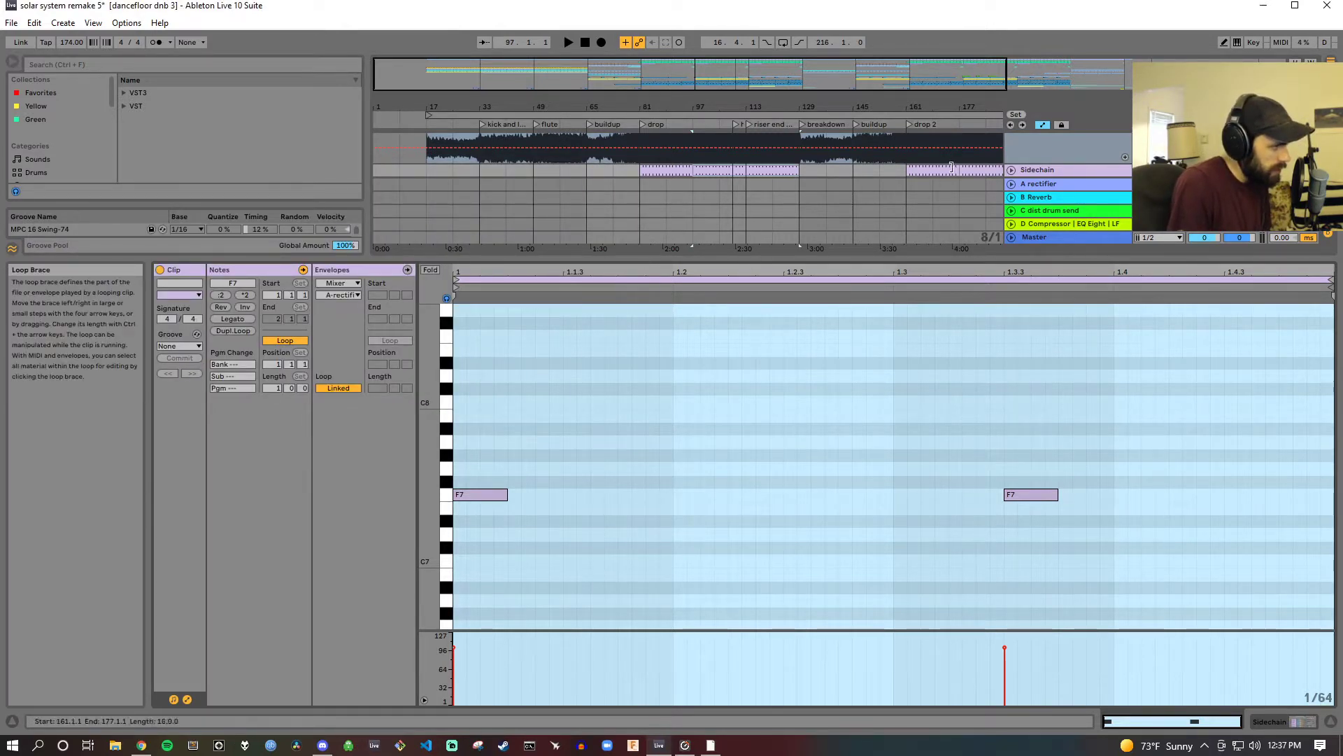
Step: Show the Sidechain track's Instrument Rack and select its last Ext. Instrument chain to inspect the MIDI routing to LFOTool
left_click(1058, 173)
double_click(1058, 172)
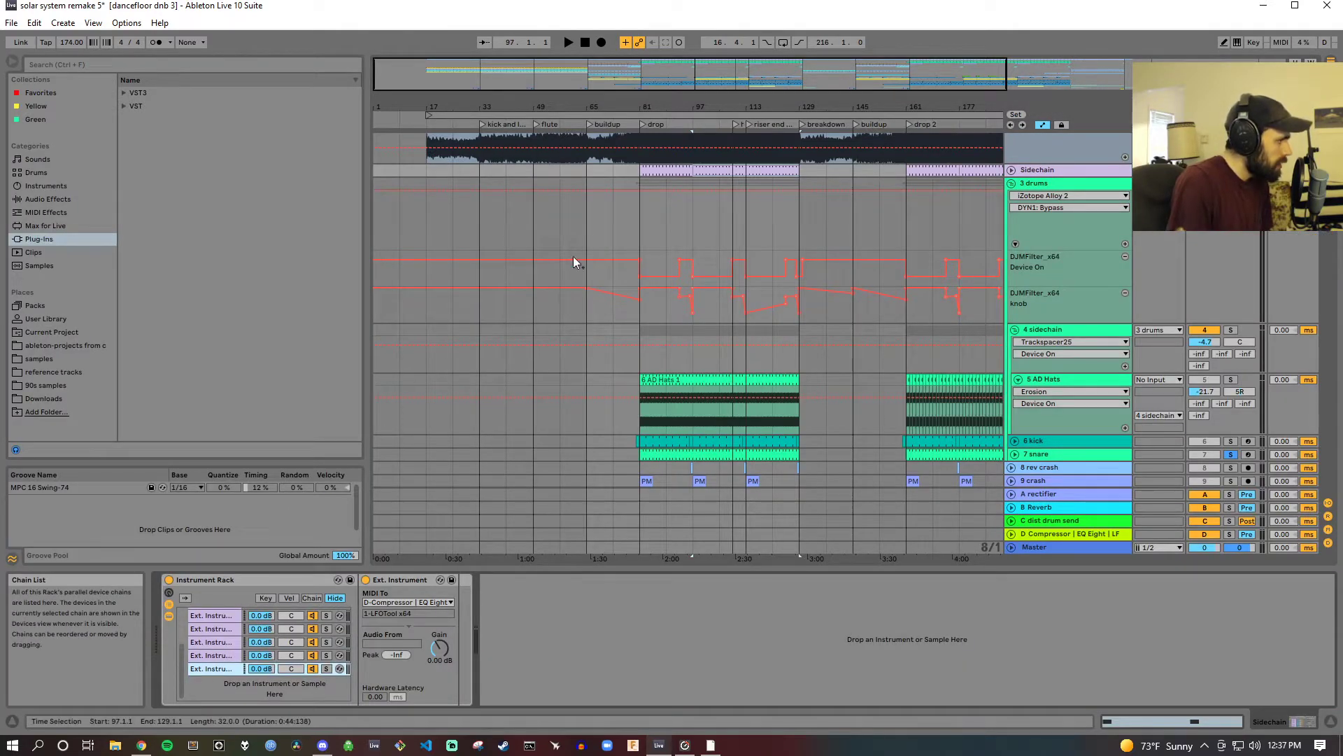
left_click(1055, 169)
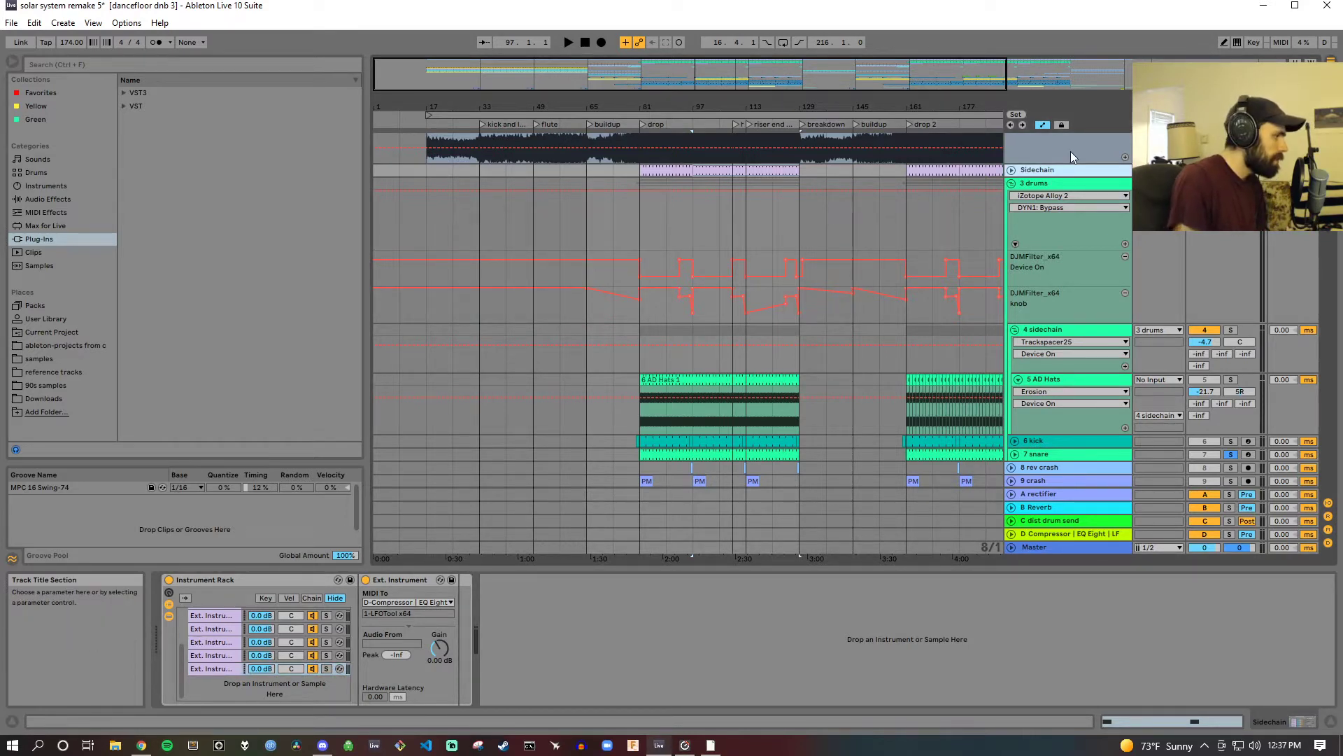
left_click(228, 668)
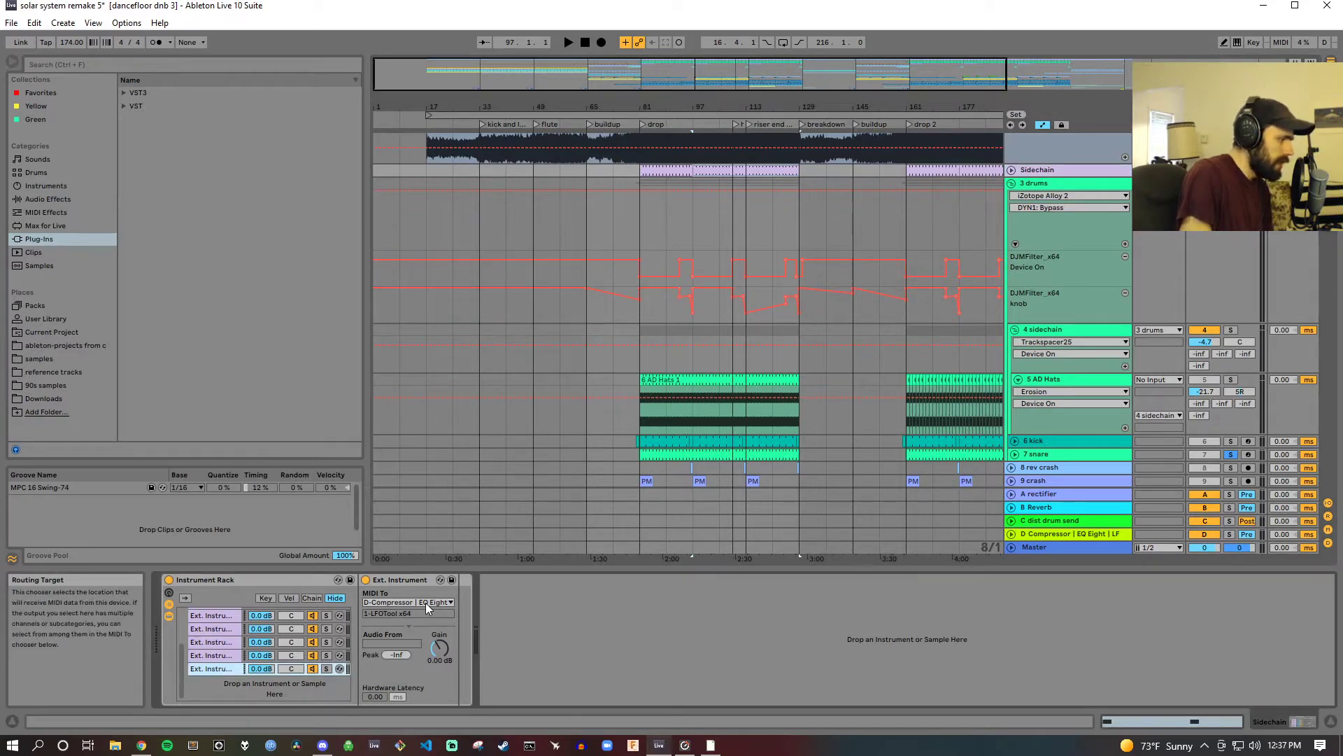
Step: Reopen LFOTool on the 4 sidechain group, examine its Note Retrig option, play the drop, and close the plug-in window
scroll(674, 251, "down", 4)
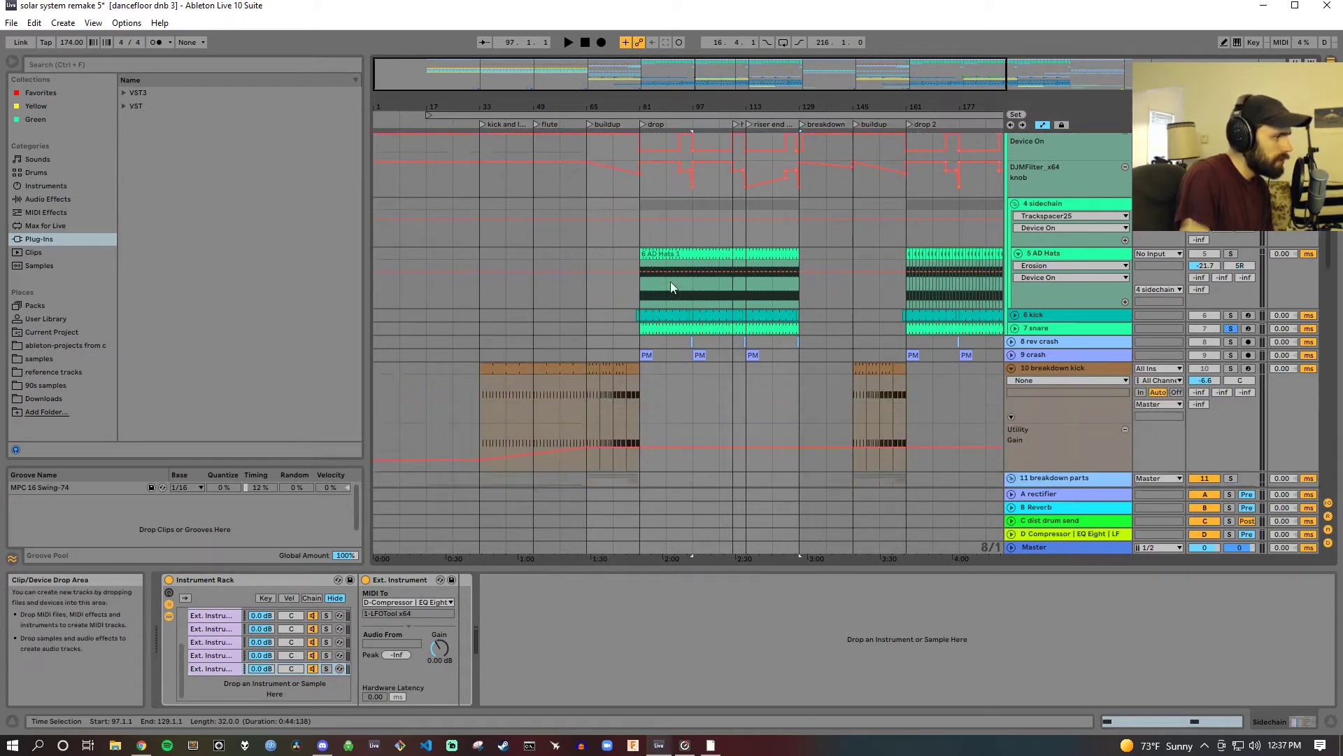
scroll(670, 287, "down", 2)
scroll(672, 285, "up", 2)
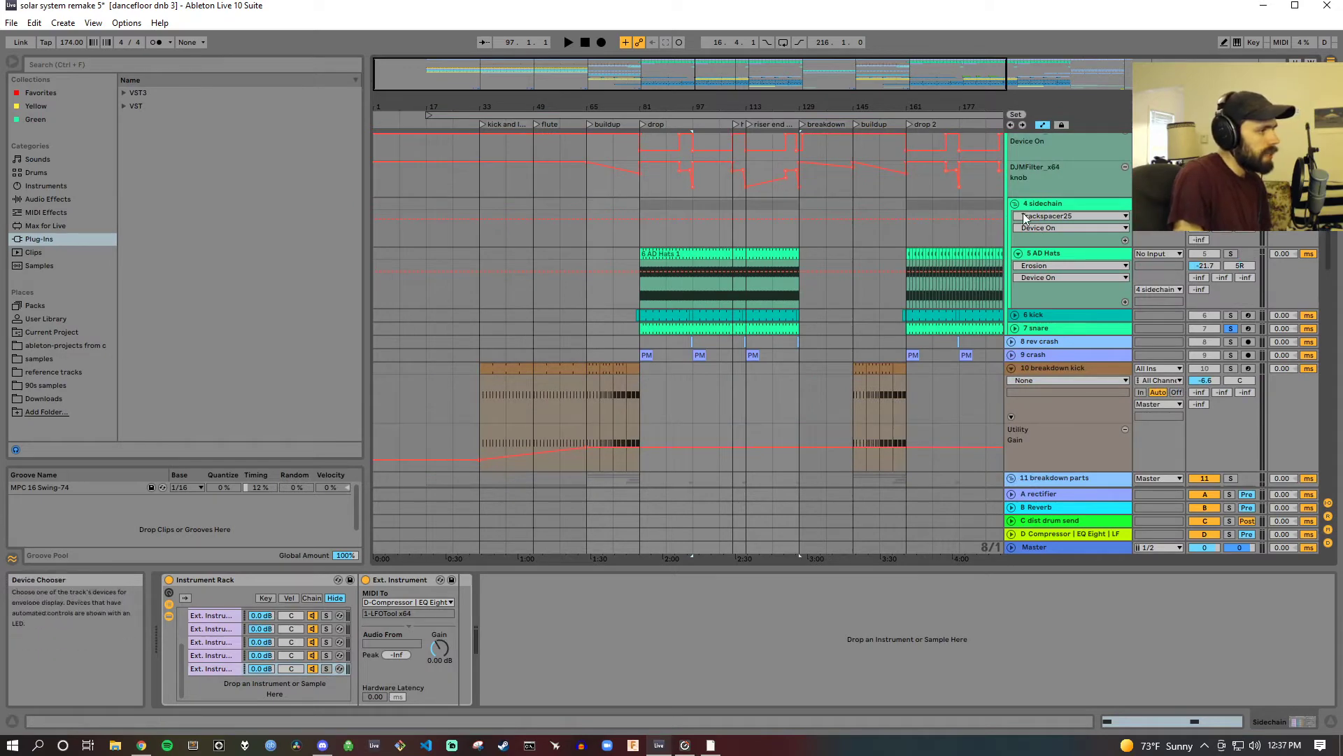
left_click(1041, 208)
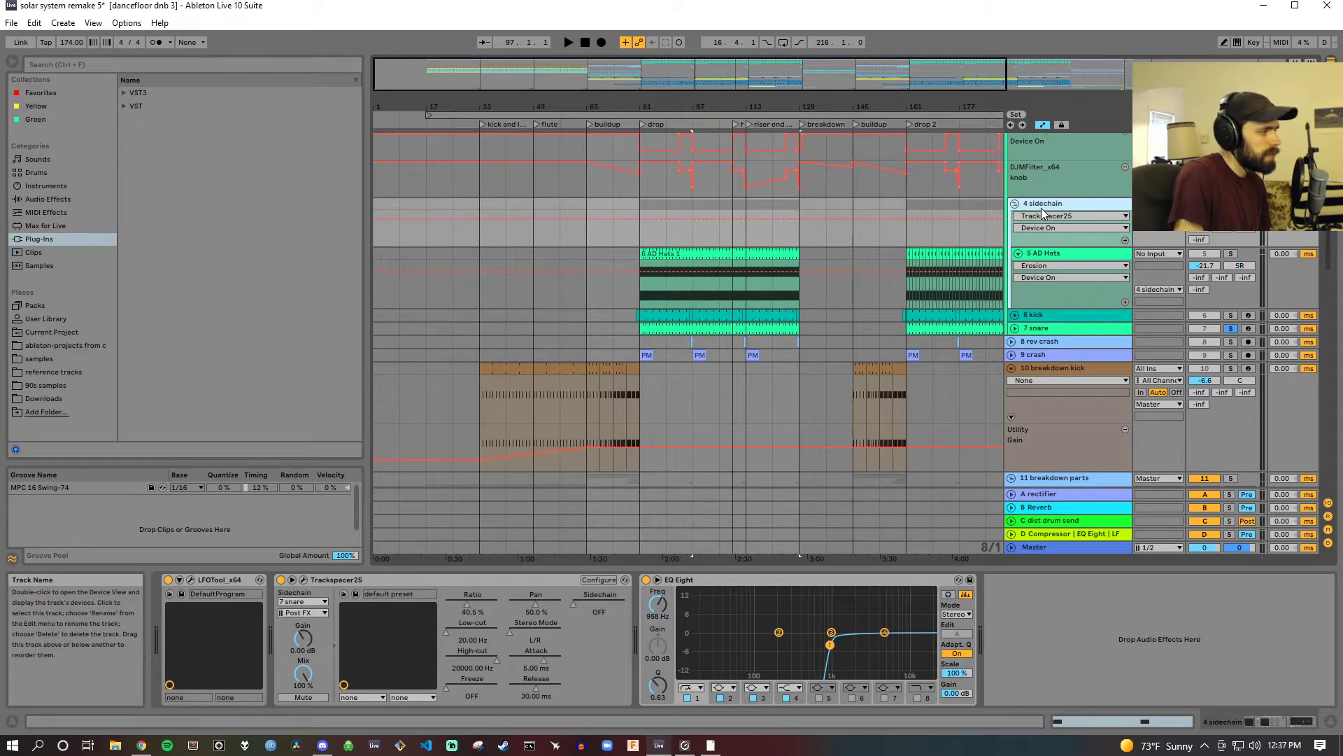
left_click(190, 581)
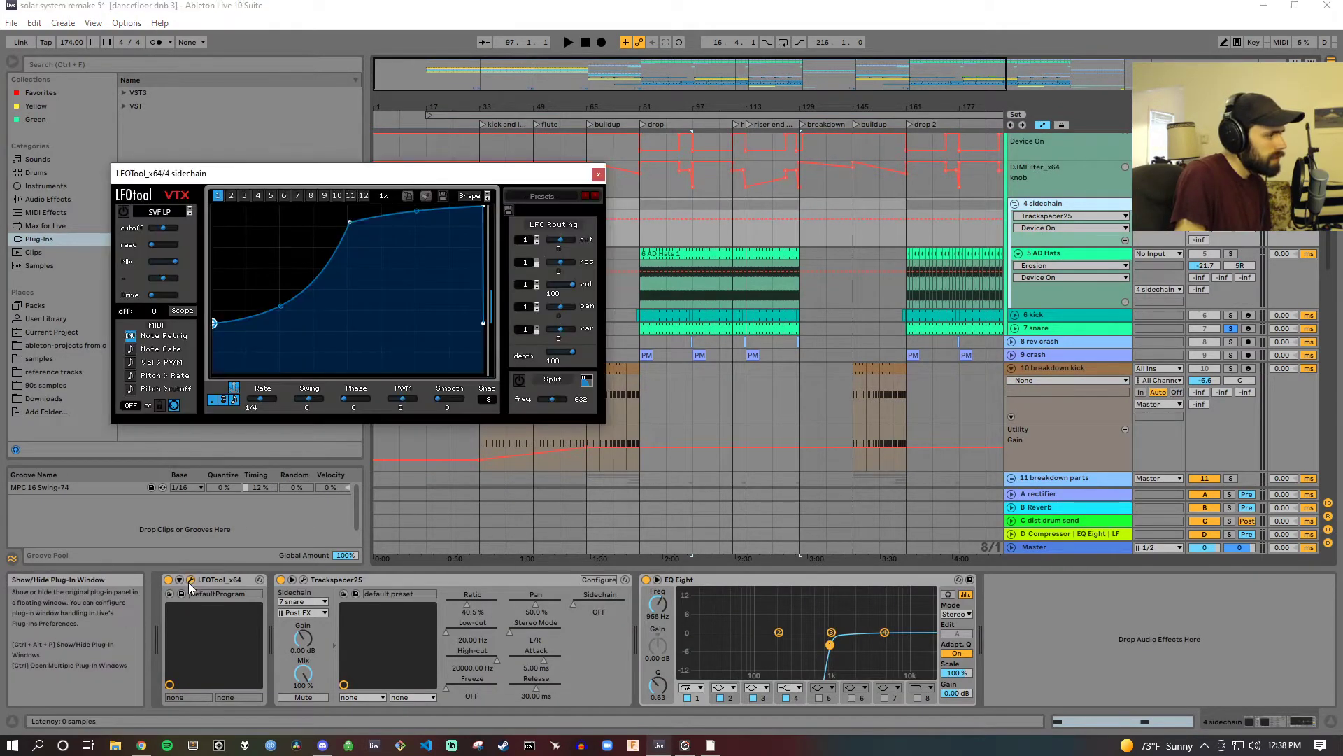
left_click(133, 343)
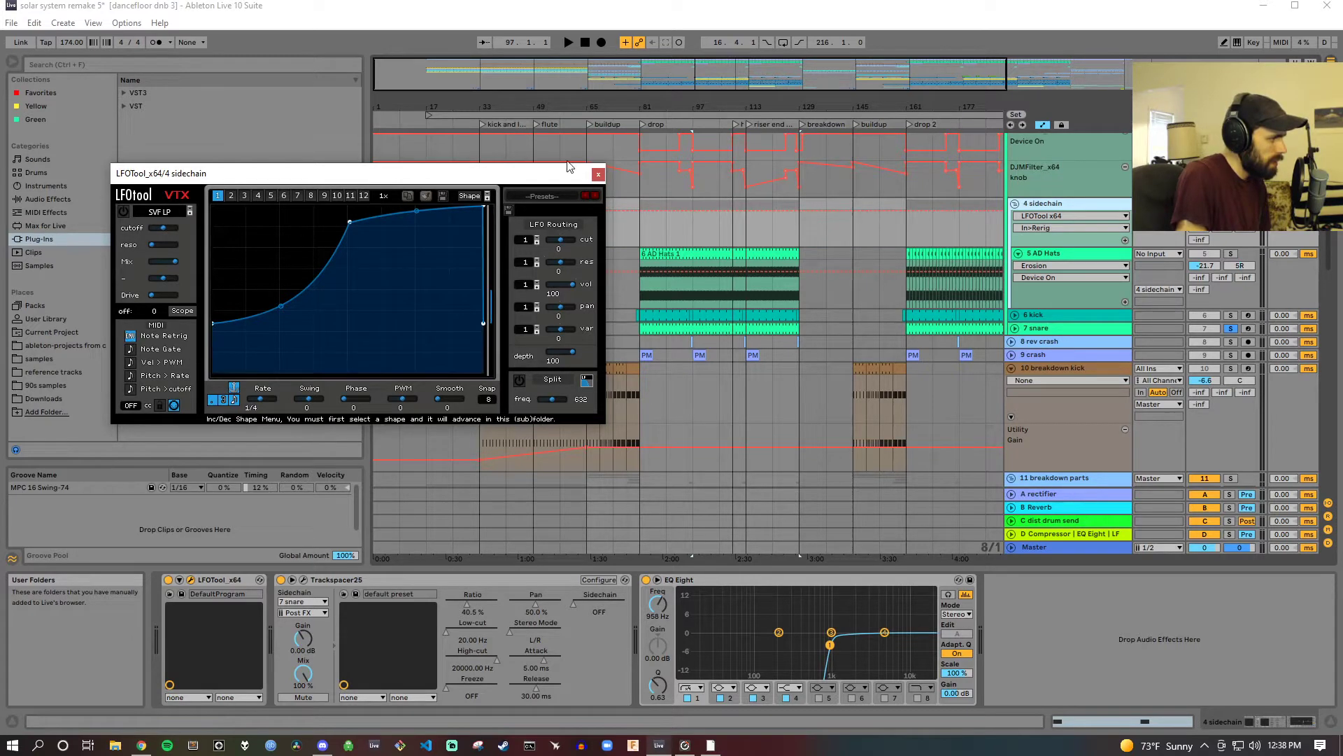
left_click(655, 124)
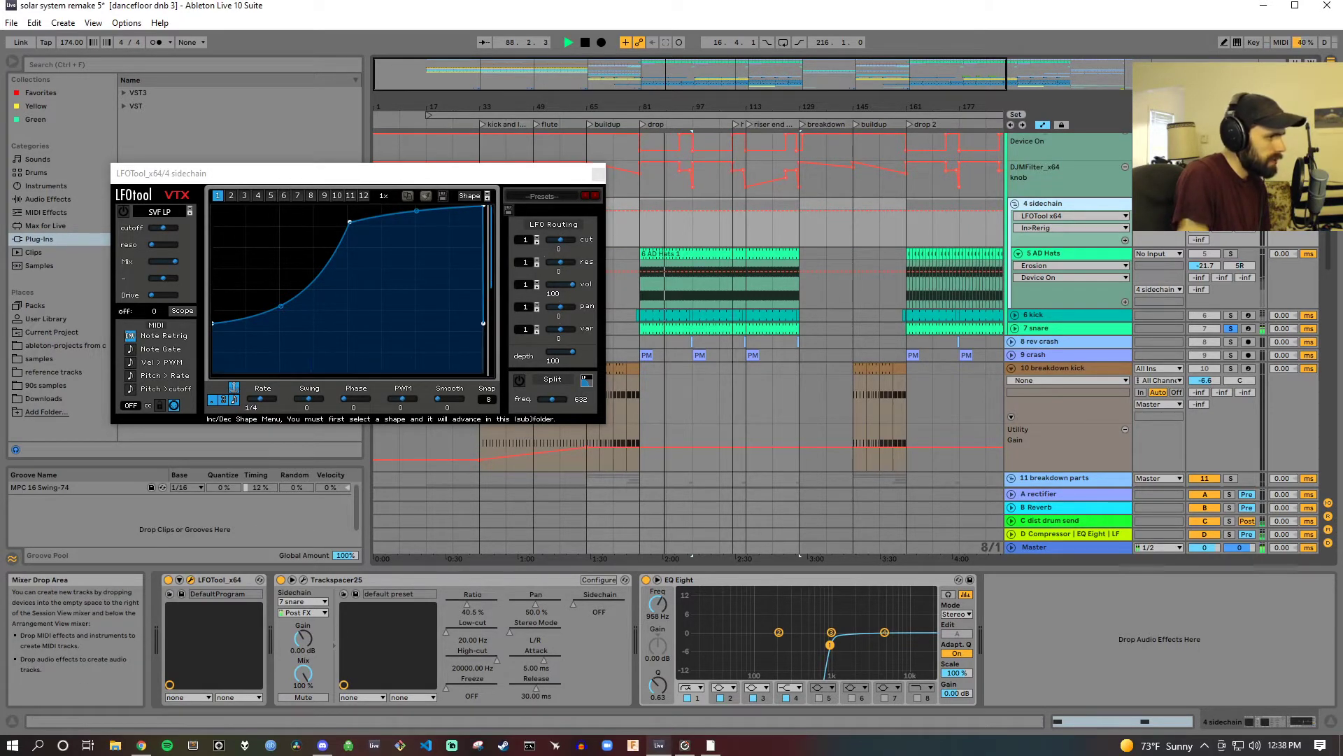
scroll(689, 315, "up", 5)
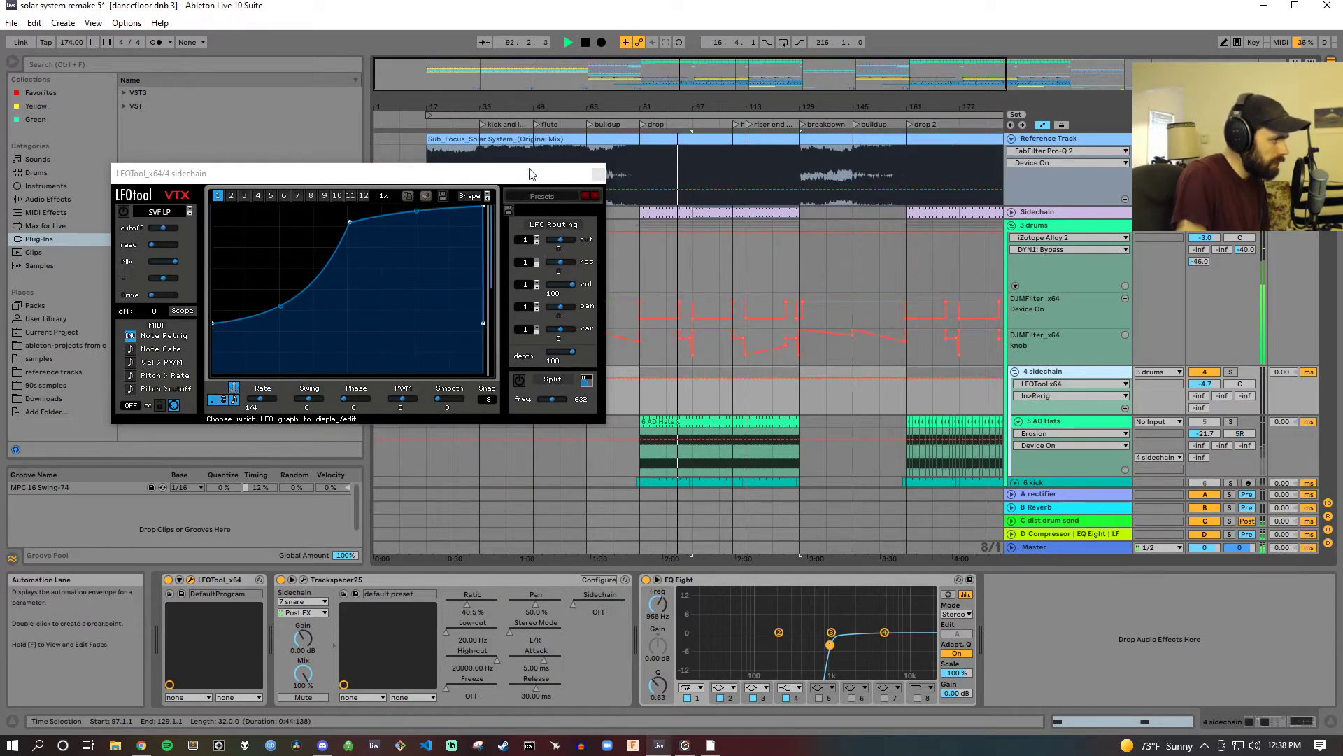
left_click(598, 173)
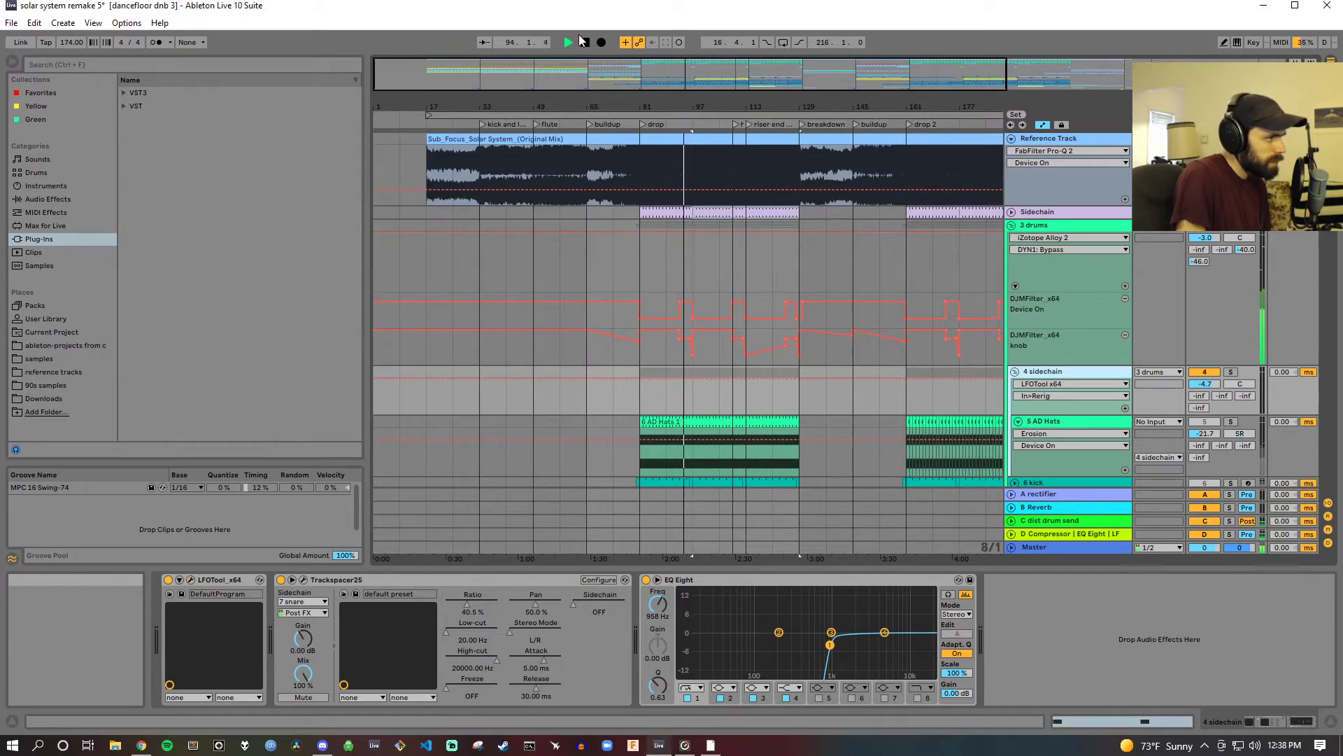
Step: Open the group's Trackspacer25 window, inspect its Advanced Panel, watch its spectrum display while playing the drop, and close the window
left_click(368, 585)
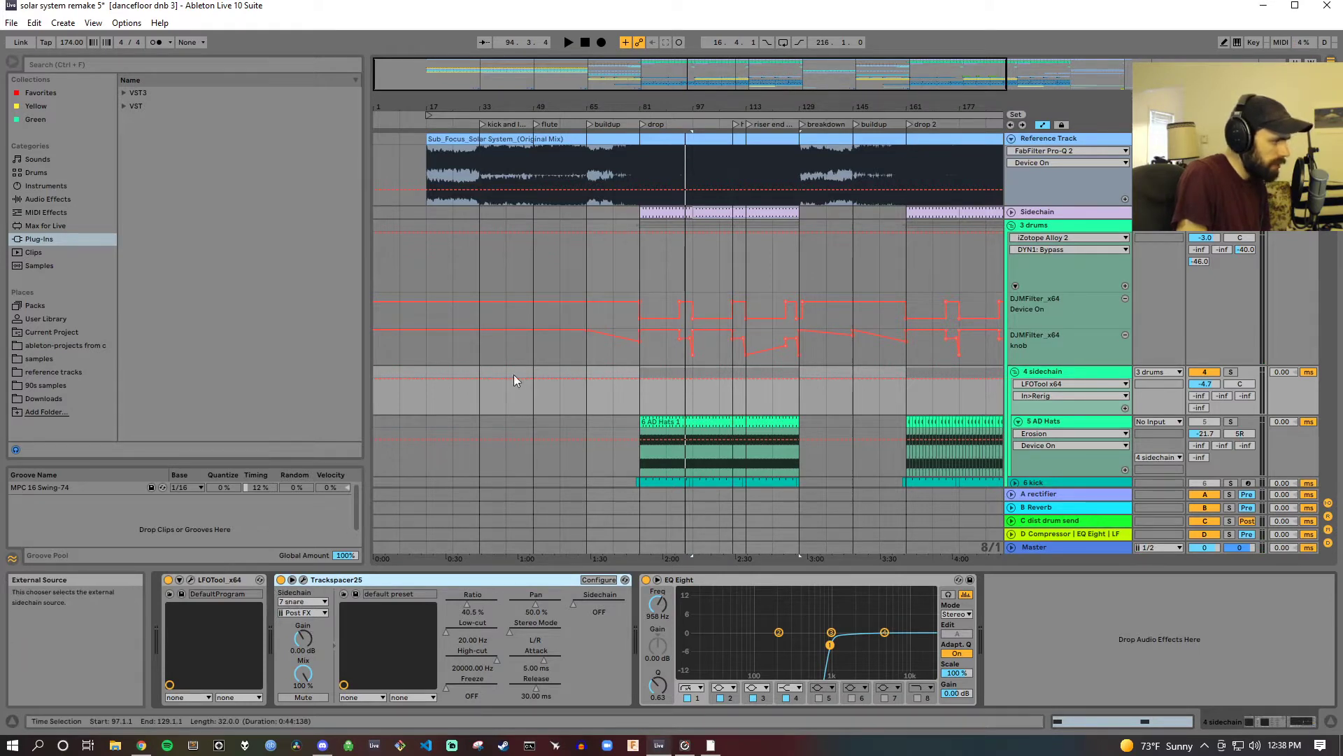
scroll(629, 384, "down", 2)
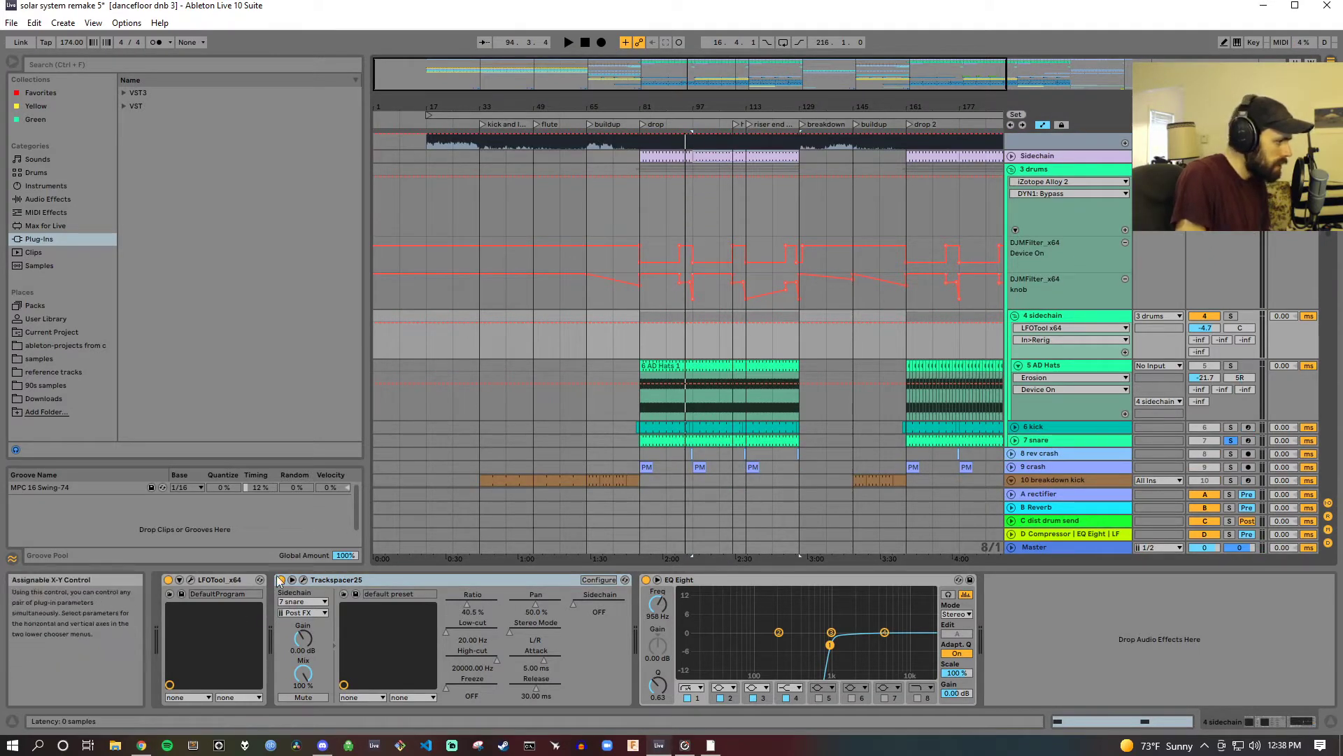
left_click(303, 580)
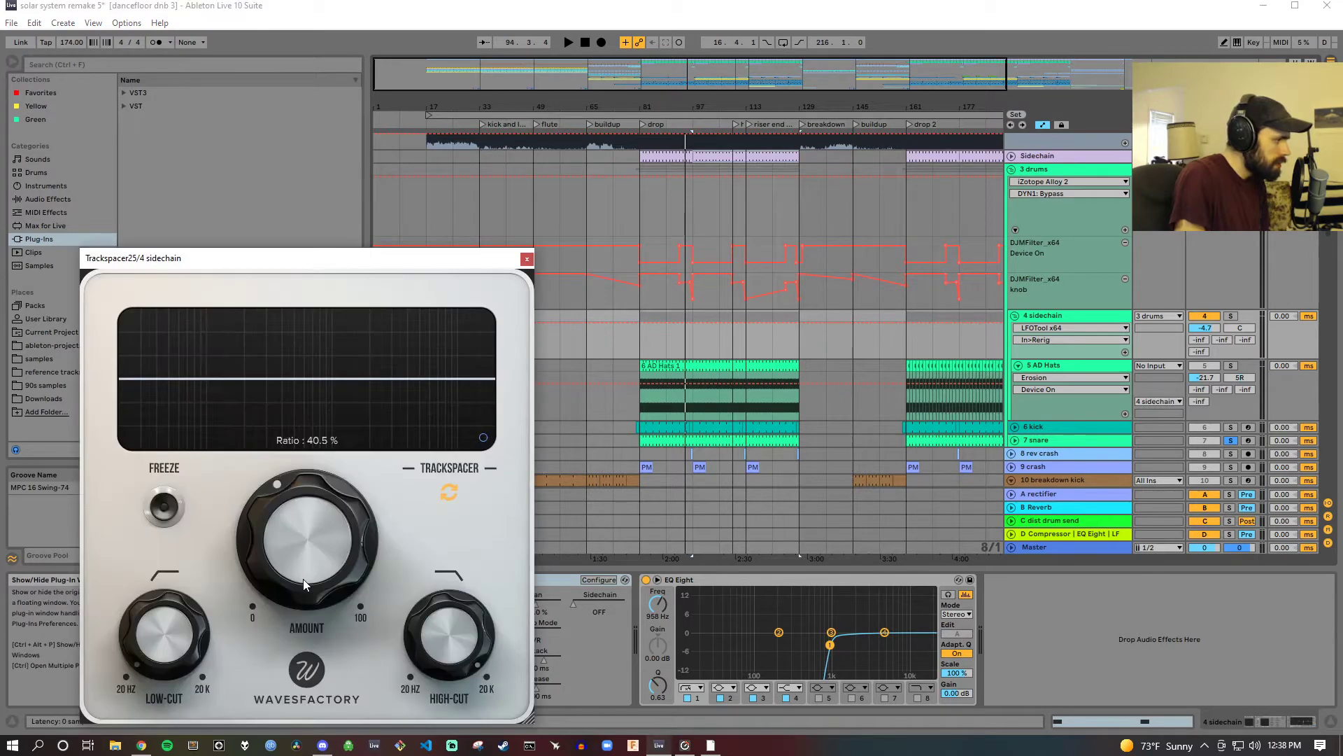
left_click(483, 439)
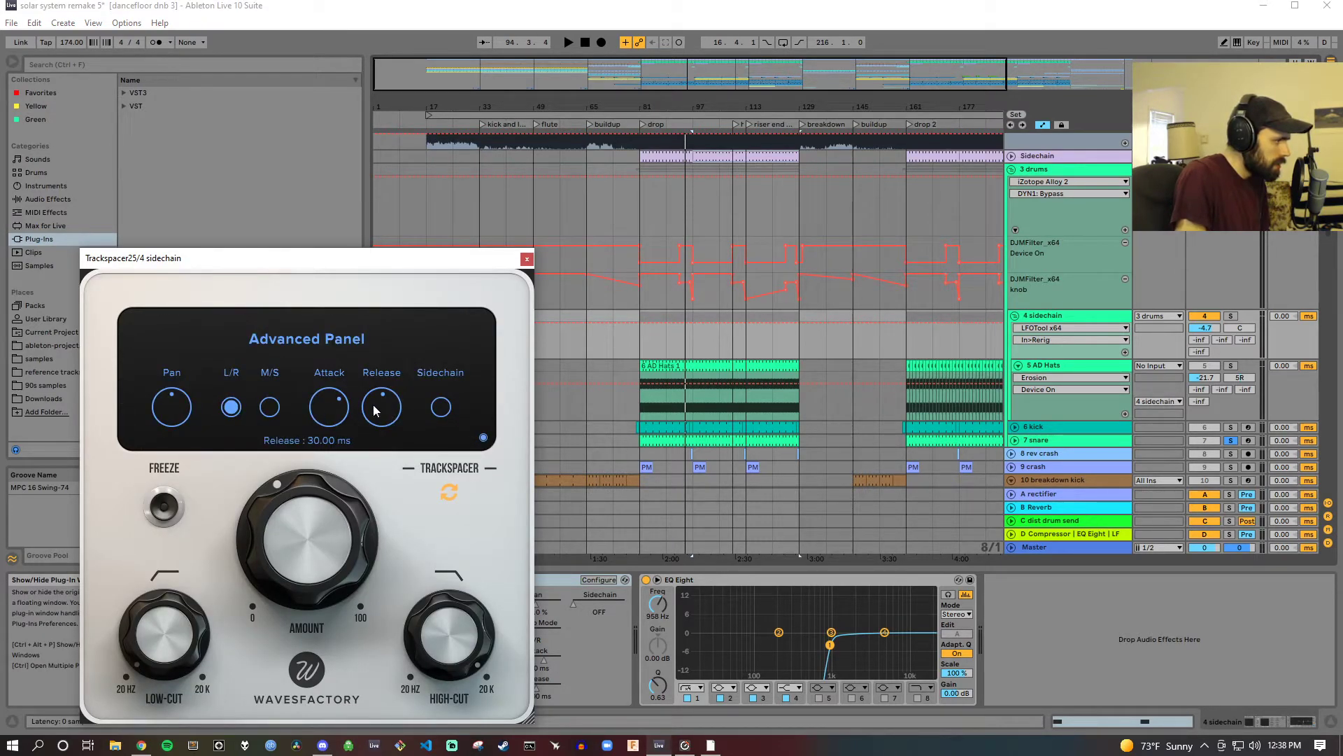
left_click(672, 125)
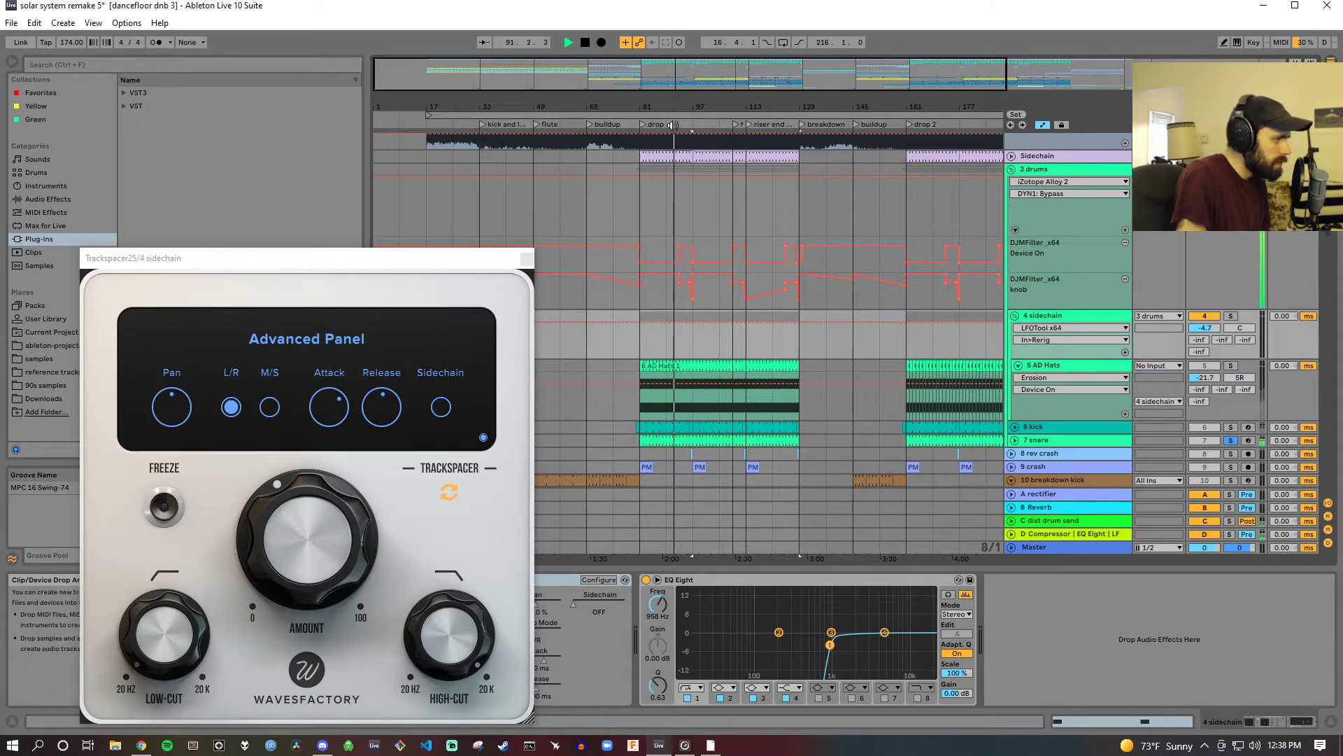
left_click(483, 438)
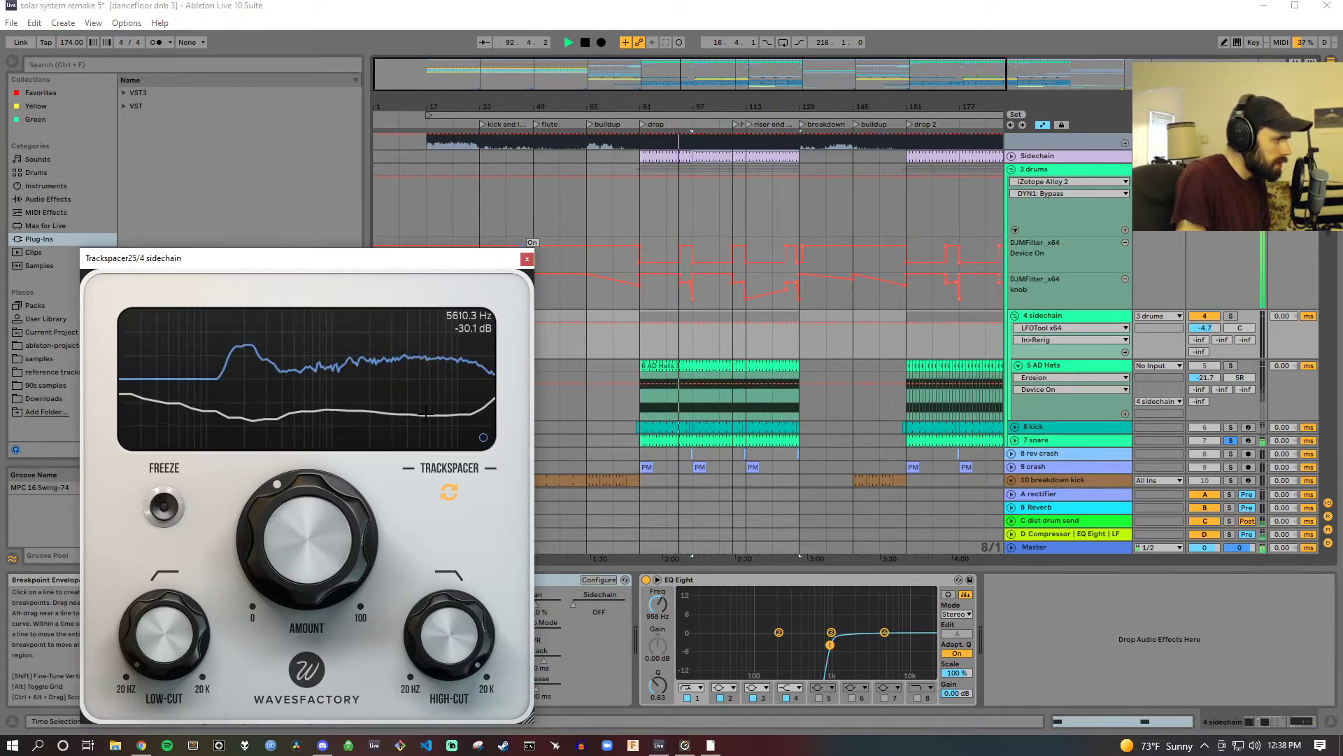
left_click(527, 260)
Step: Show the devices of the 5 AD Hats track, stop playback, and view the iZotope Trash 2 distortion window
left_click(1074, 367)
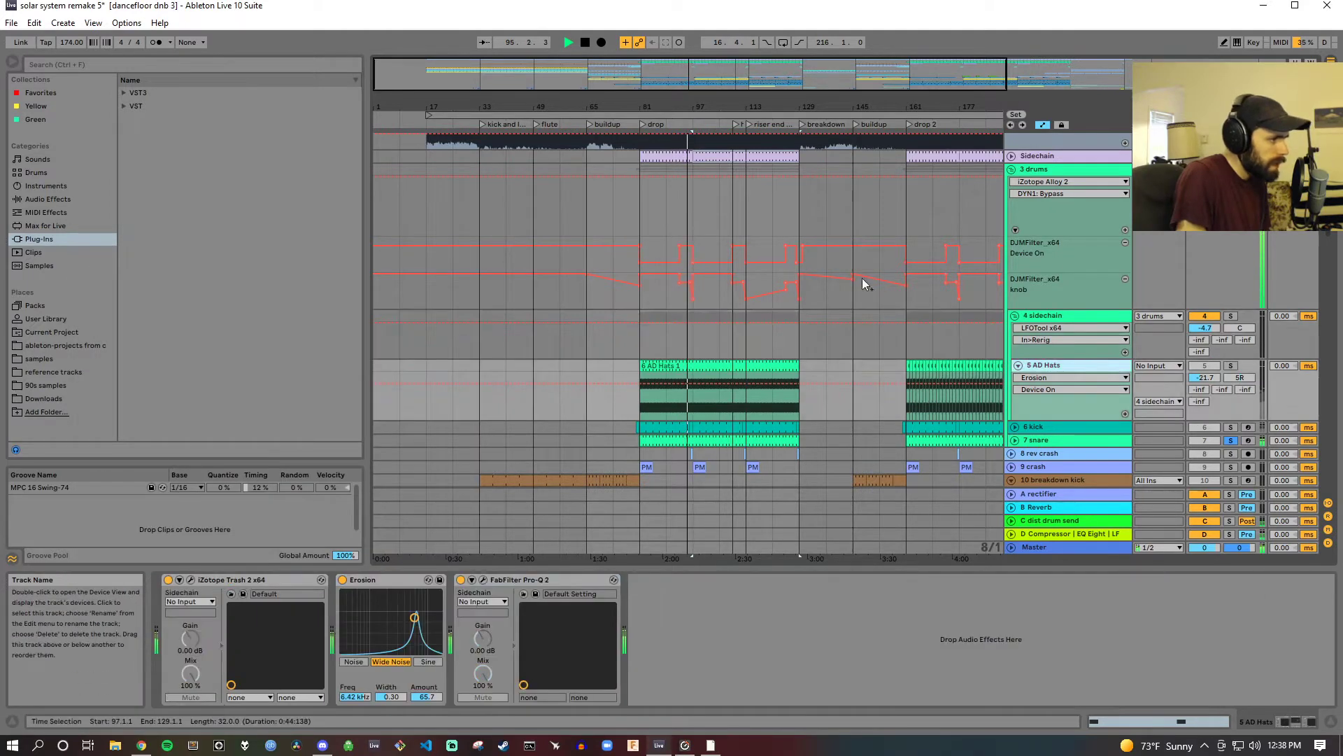
left_click(585, 45)
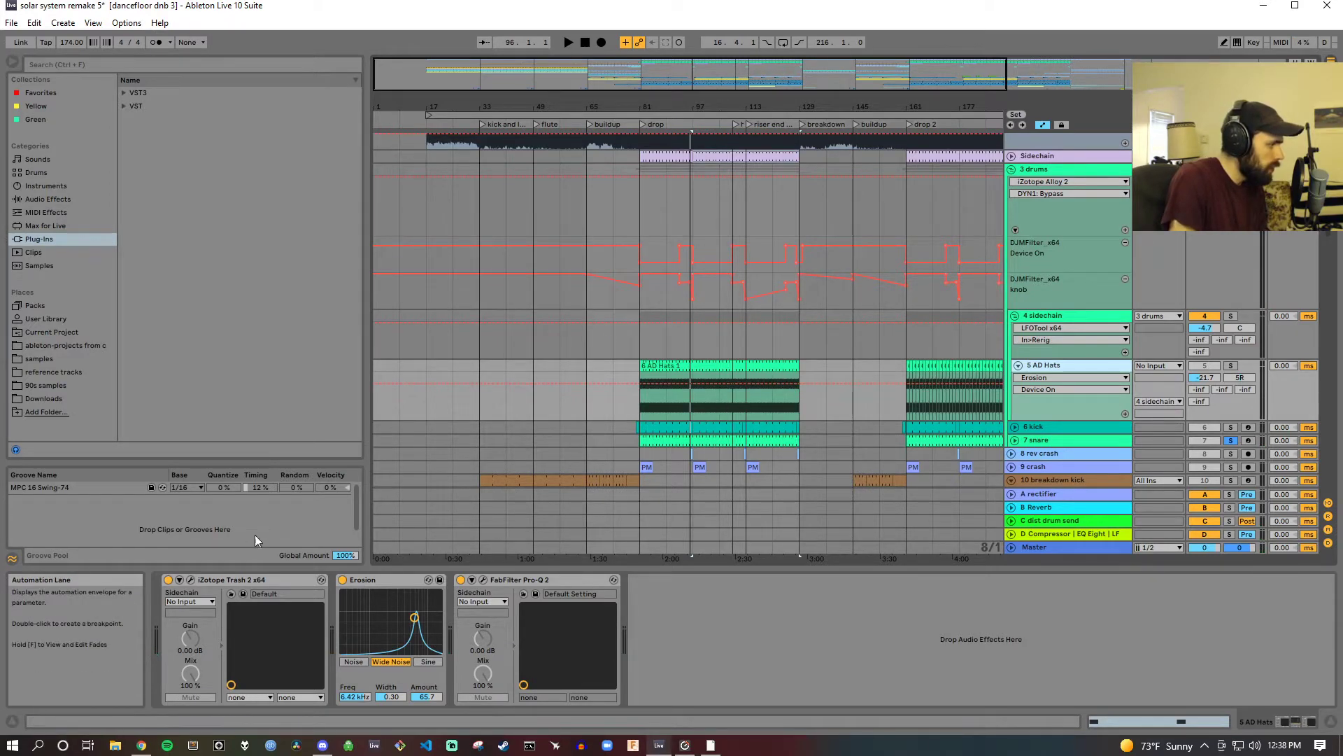
left_click(191, 580)
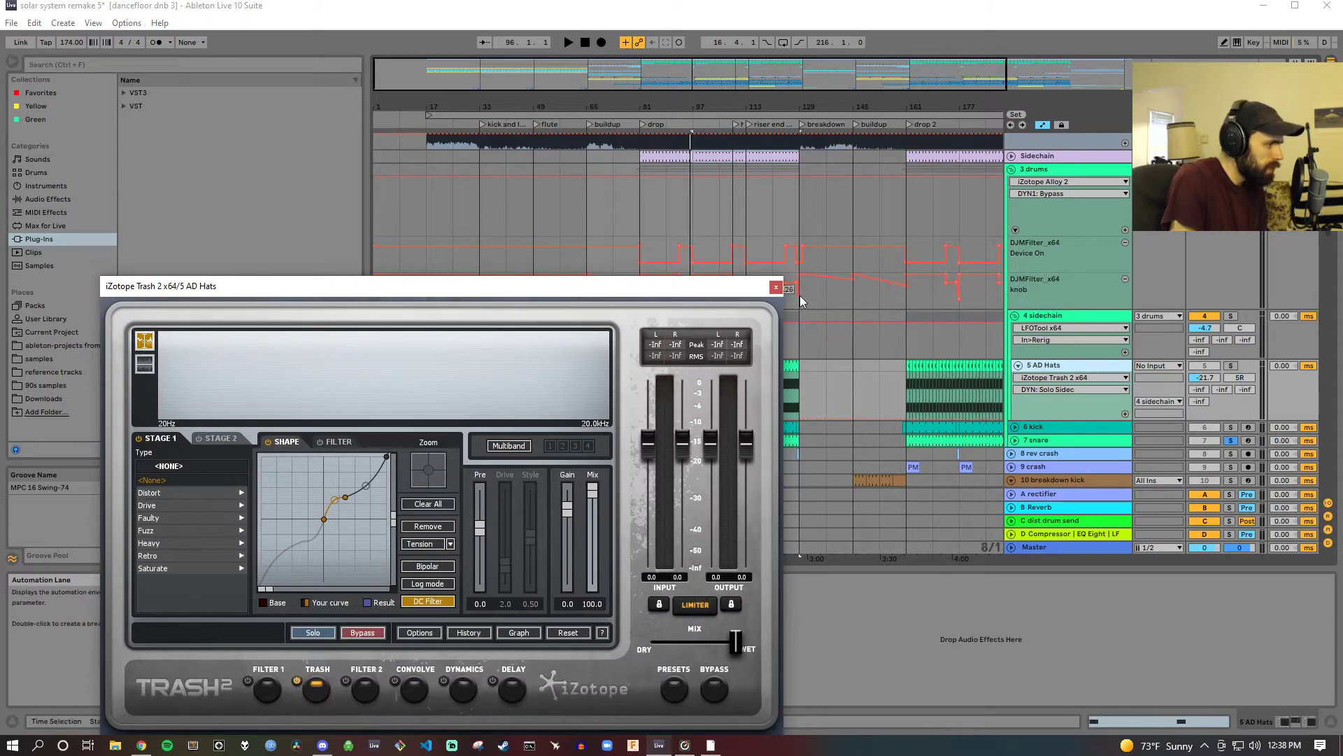
left_click(776, 287)
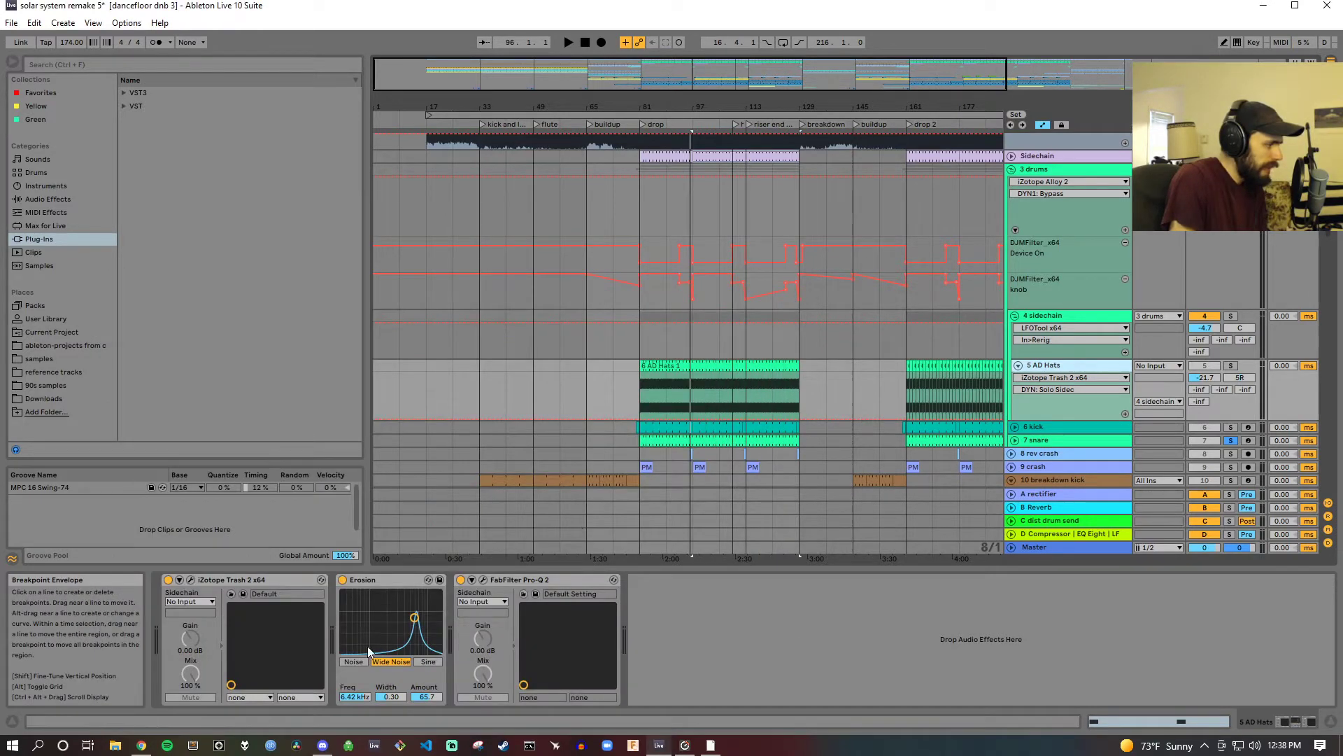
Step: Play the drop with the 5 AD Hats track activated and soloed, bypassing and re-enabling Erosion to compare its effect
left_click(364, 582)
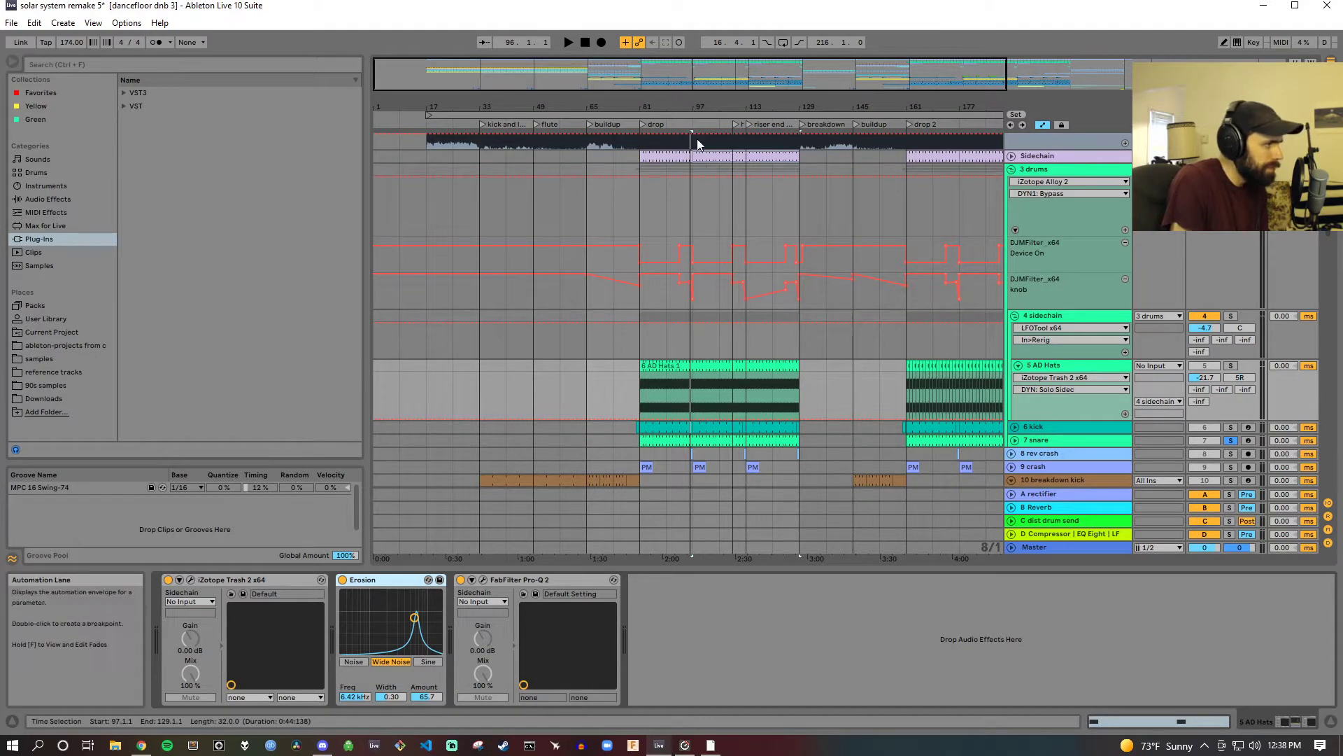
left_click(662, 124)
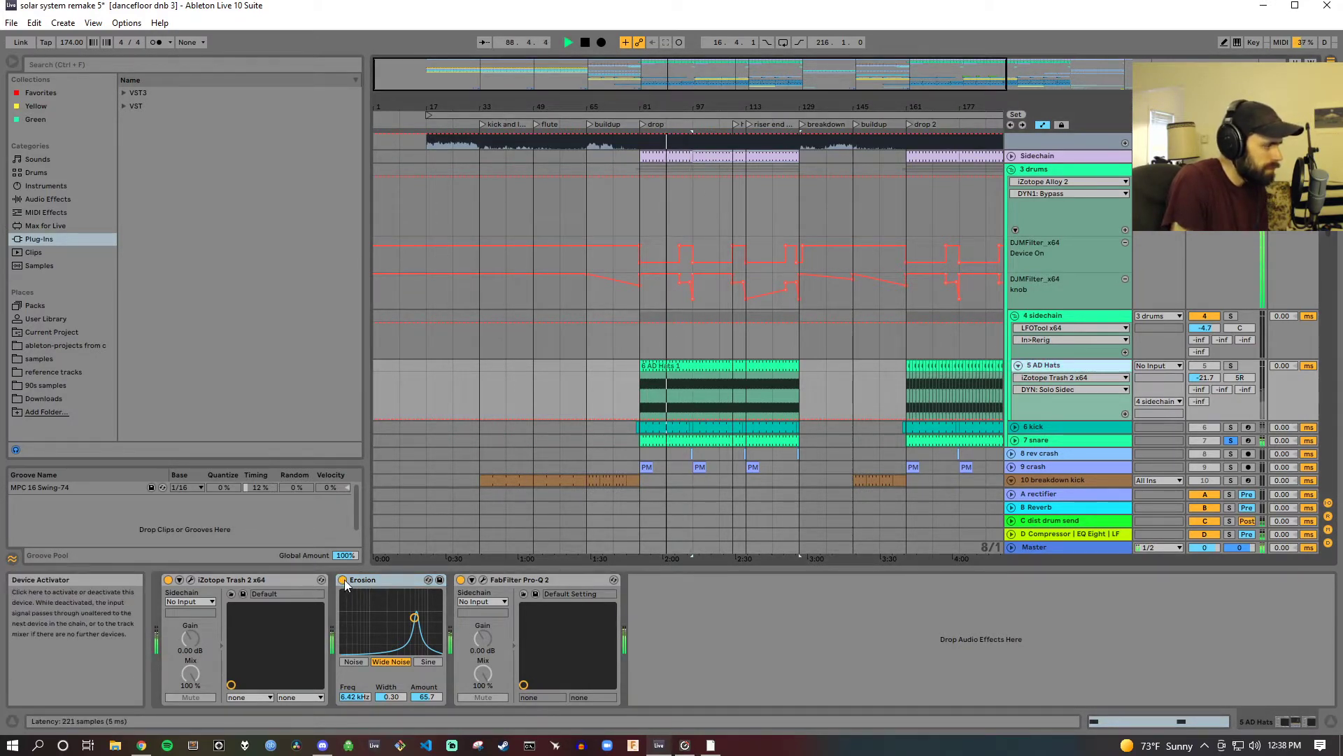
left_click(344, 580)
left_click(1231, 366)
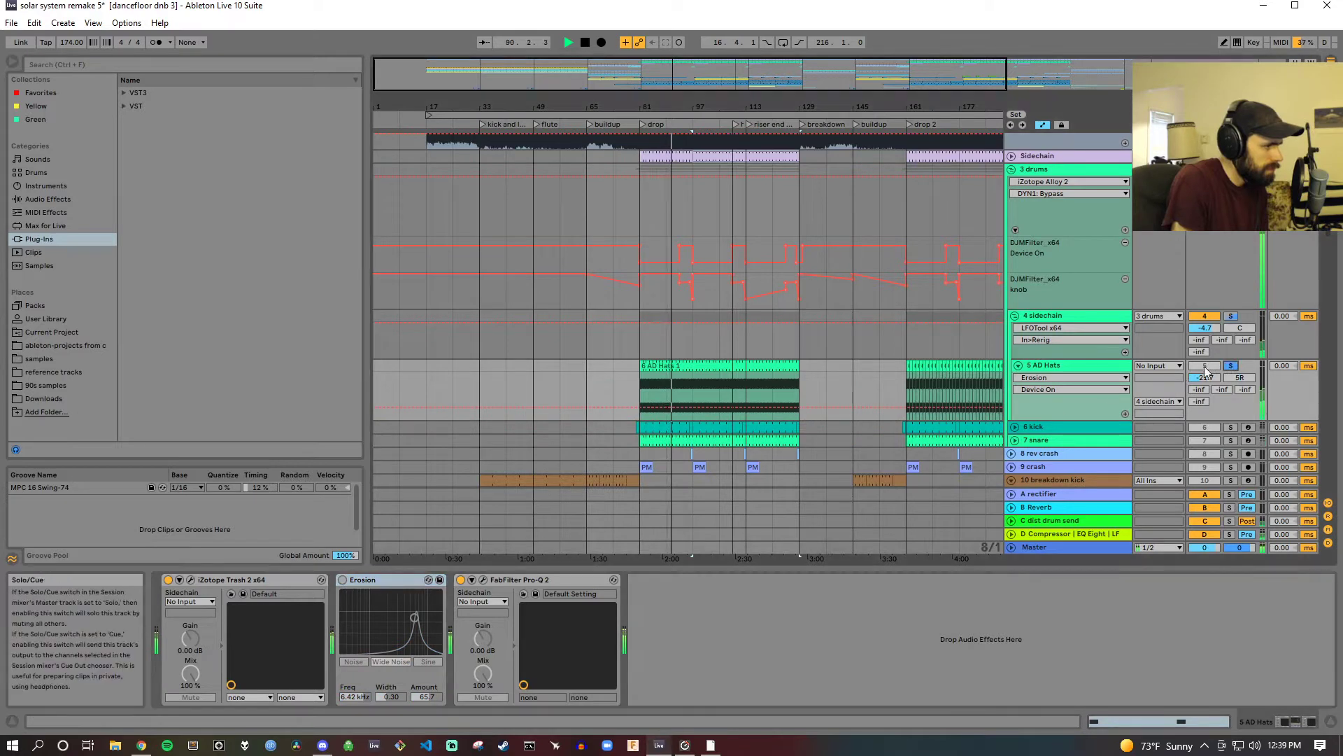
left_click(343, 580)
left_click(342, 580)
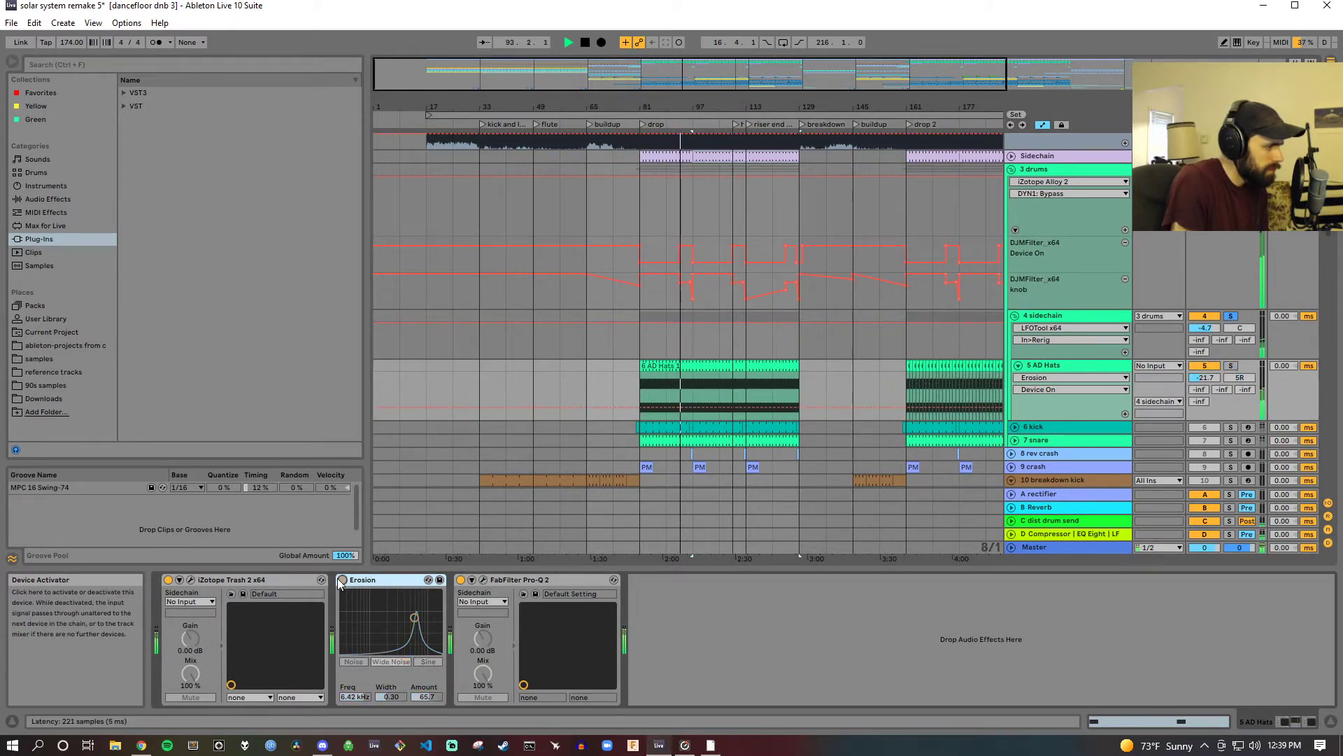
left_click(342, 580)
Step: Bypass and re-enable iZotope Trash 2 on the soloed hats to compare the distortion, leave it on, and stop playback
left_click(168, 580)
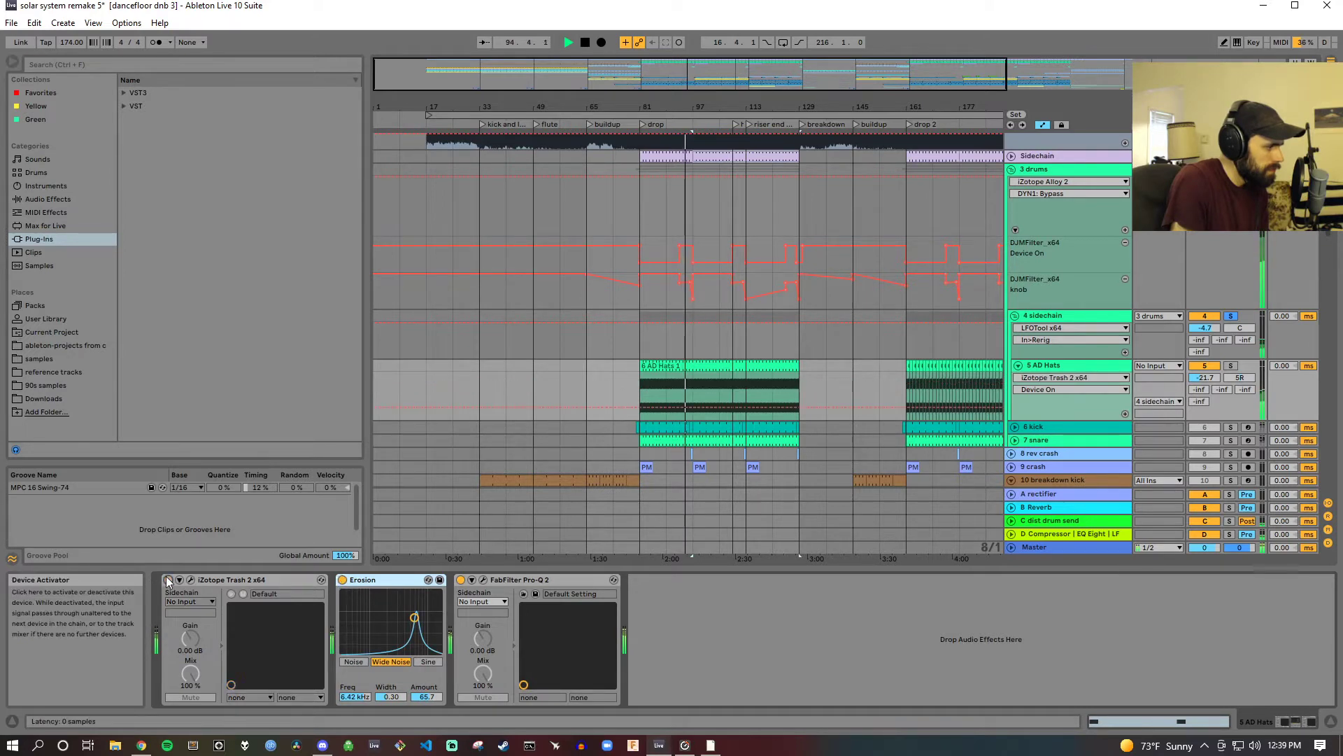
left_click(168, 580)
left_click(168, 580)
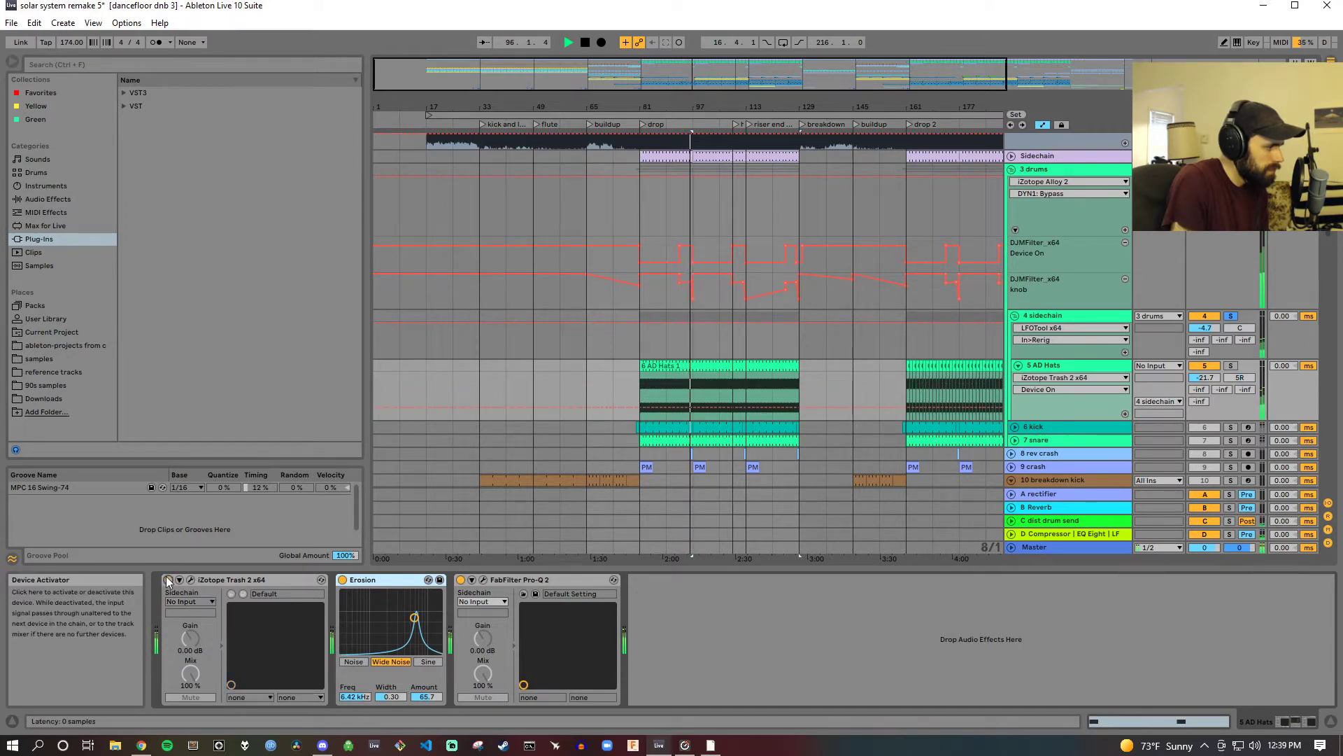
left_click(168, 580)
left_click(168, 580)
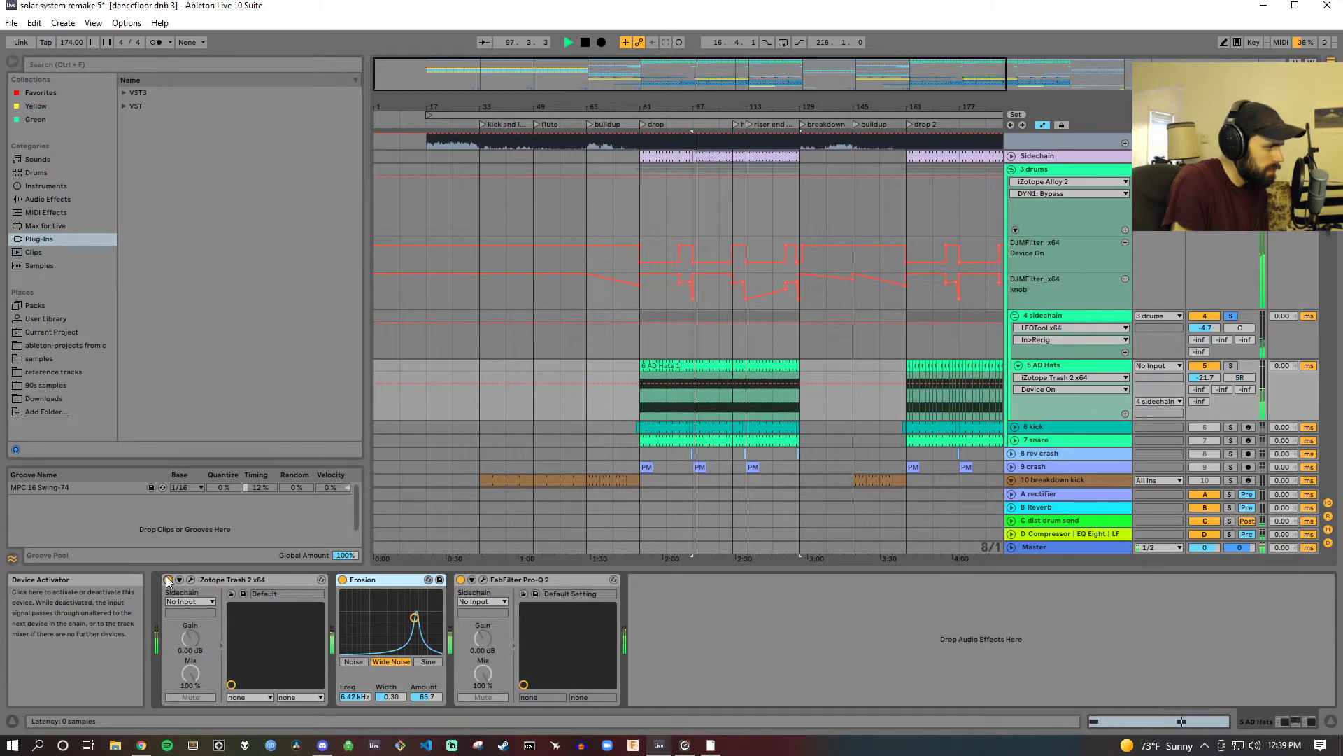
left_click(590, 47)
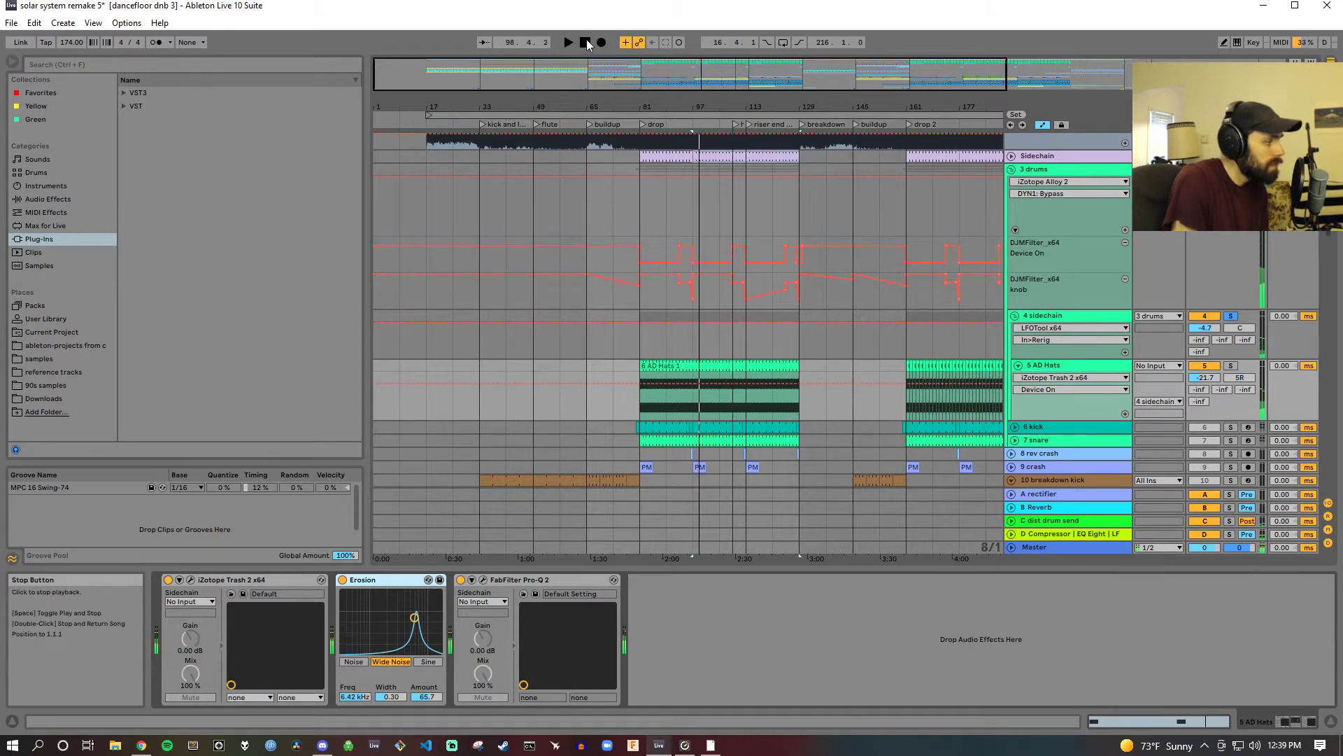
Step: Check the FabFilter Pro-Q 2 curve on the 5 AD Hats track, and examine the drop's hats clip in a shorter sample editor
left_click(481, 580)
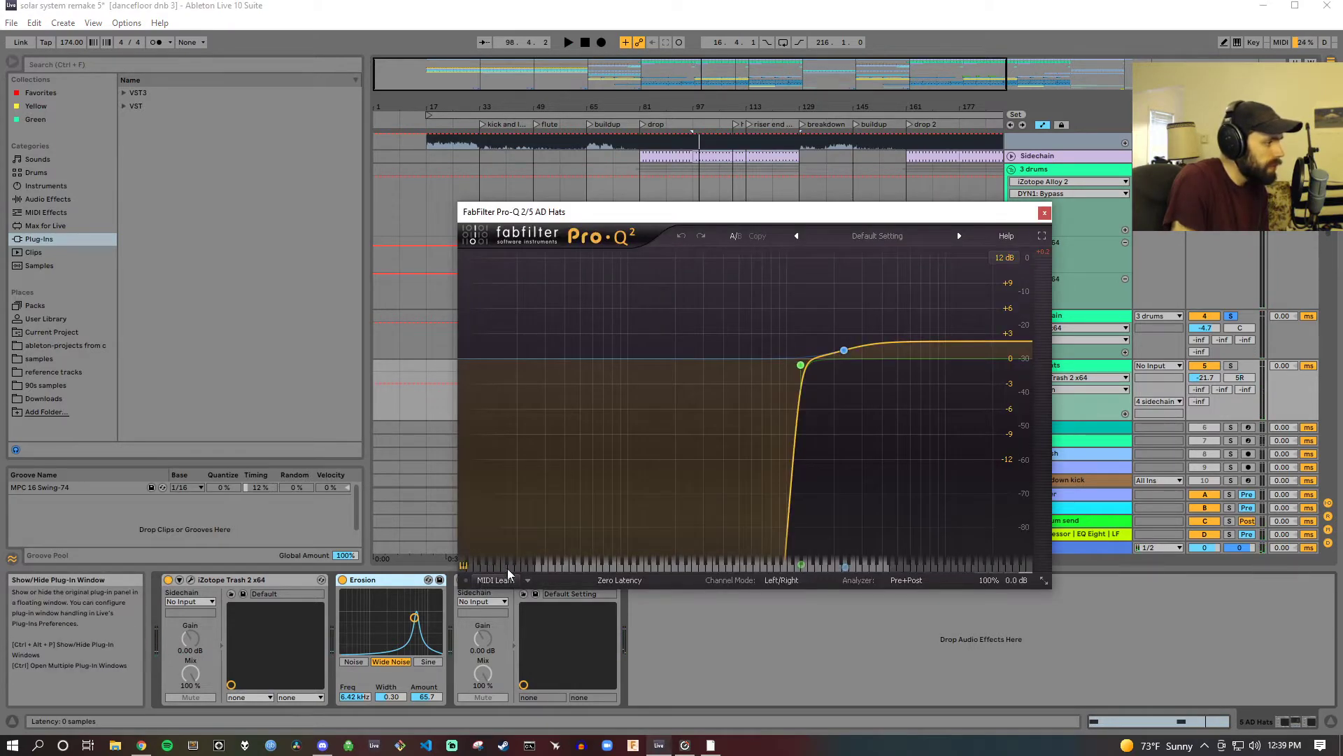
left_click(1044, 212)
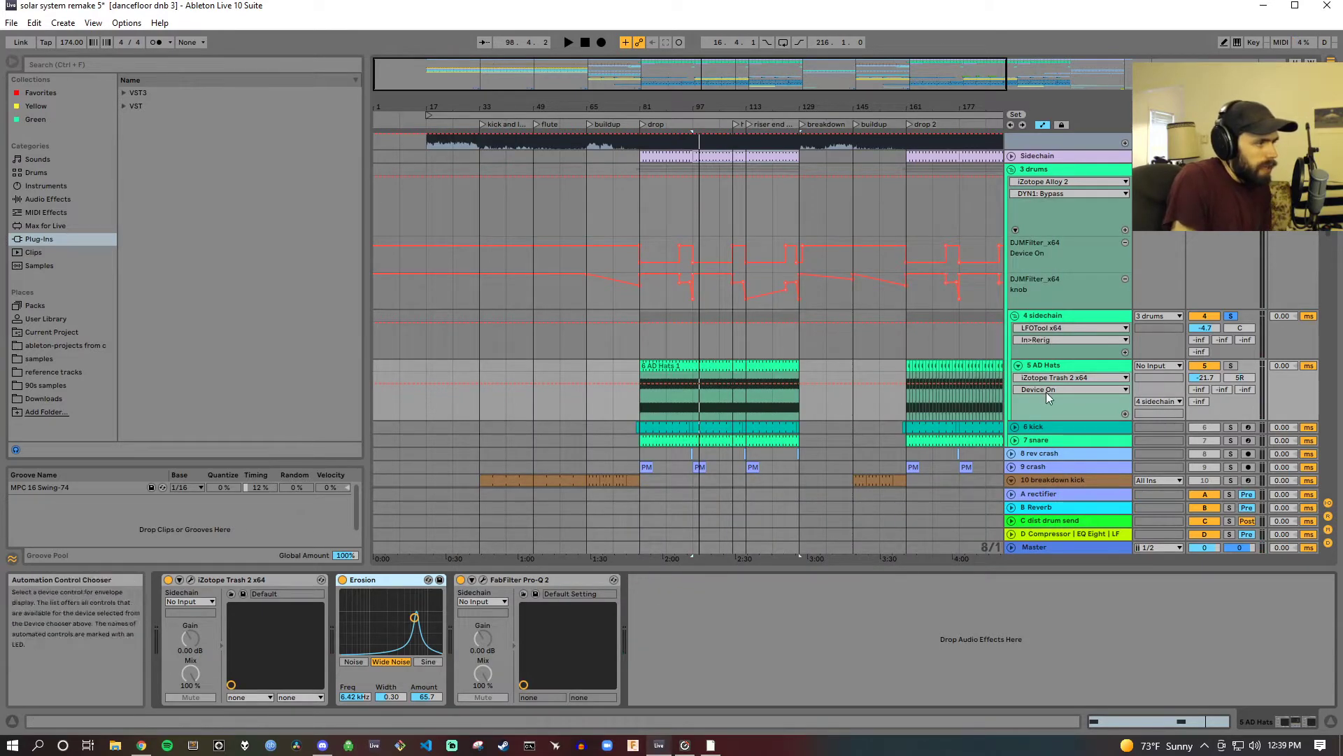
double_click(705, 371)
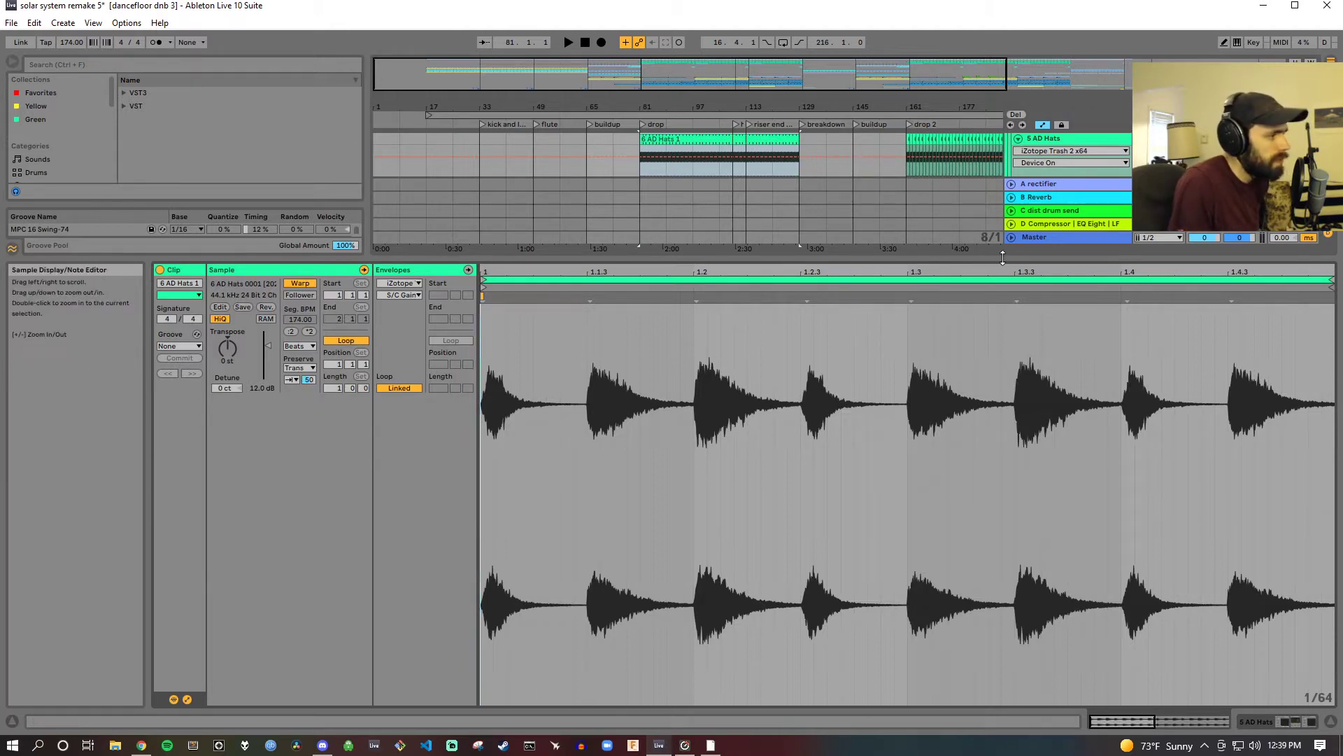
left_click_drag(1018, 260, 1018, 470)
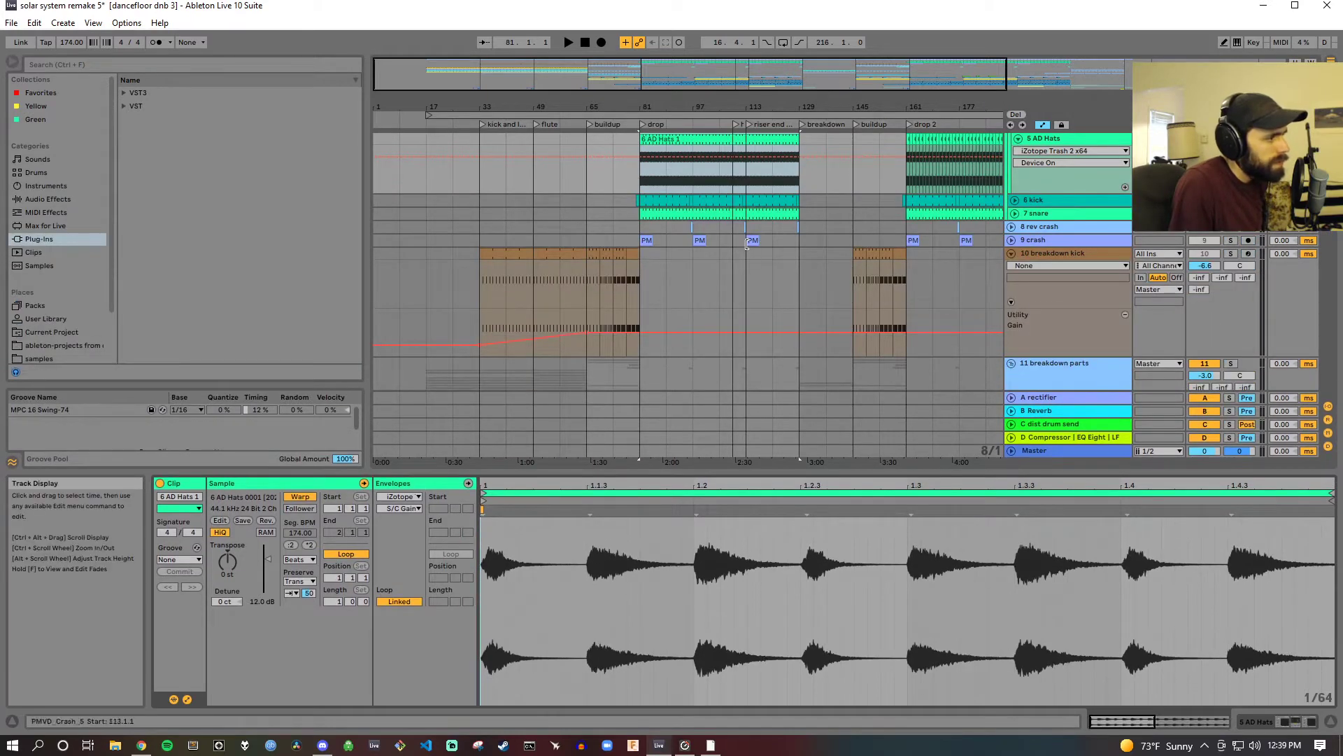
Step: Turn off solo on the 4 sidechain group, play the drop, and stop playback
scroll(746, 245, "up", 3)
scroll(1022, 260, "up", 1)
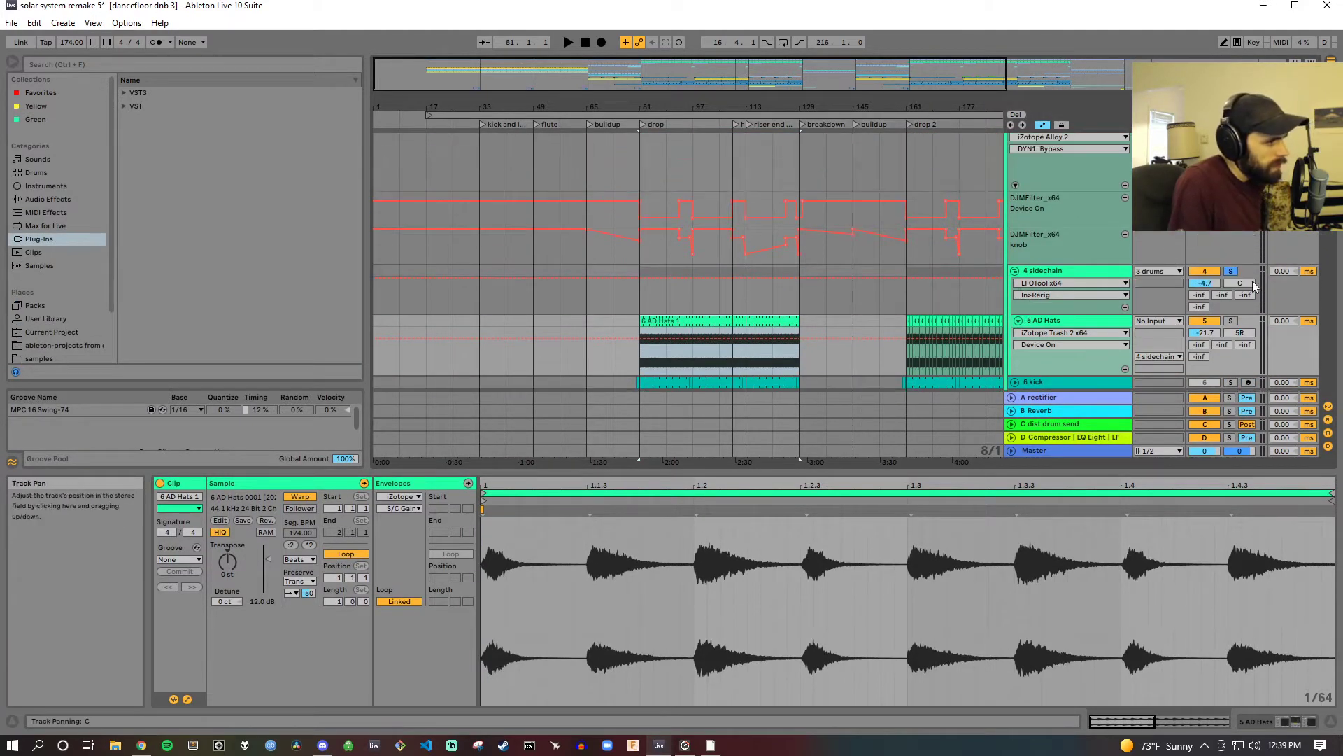
left_click(1233, 271)
left_click(1237, 271)
scroll(1111, 256, "up", 2)
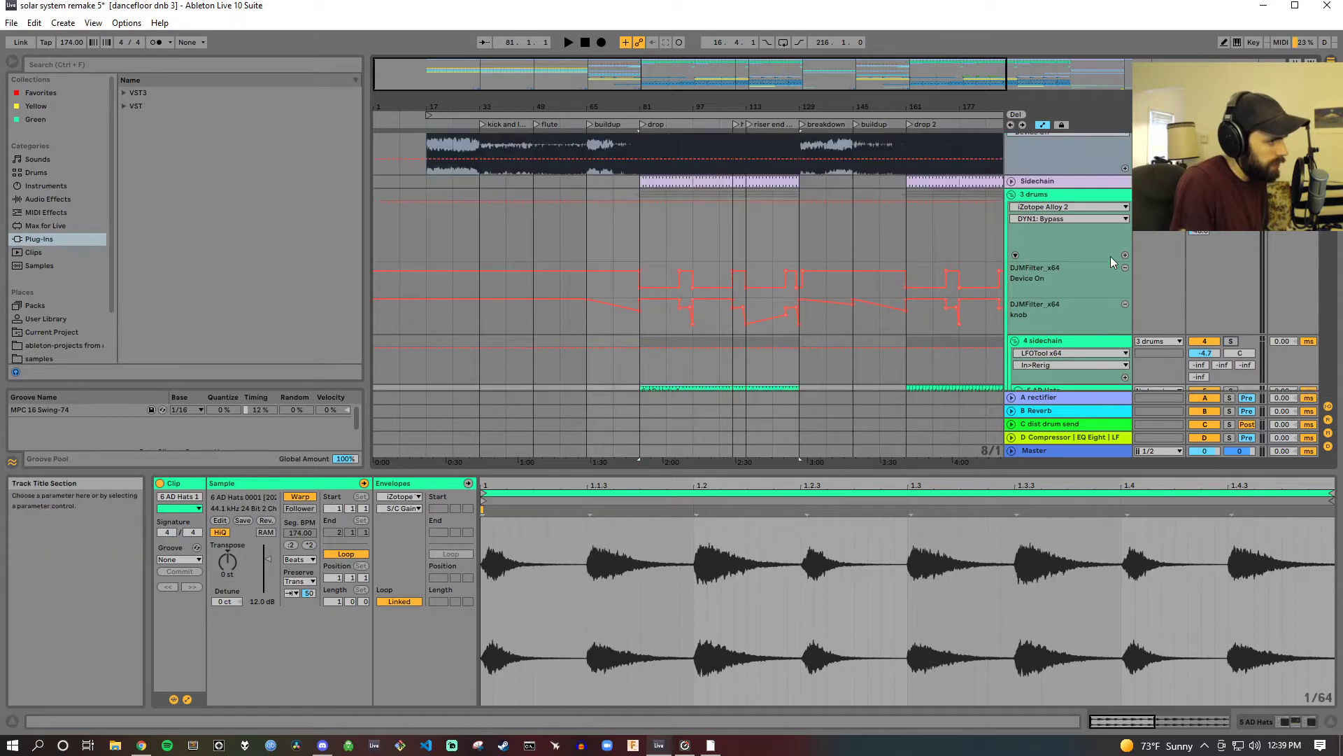
left_click(667, 124)
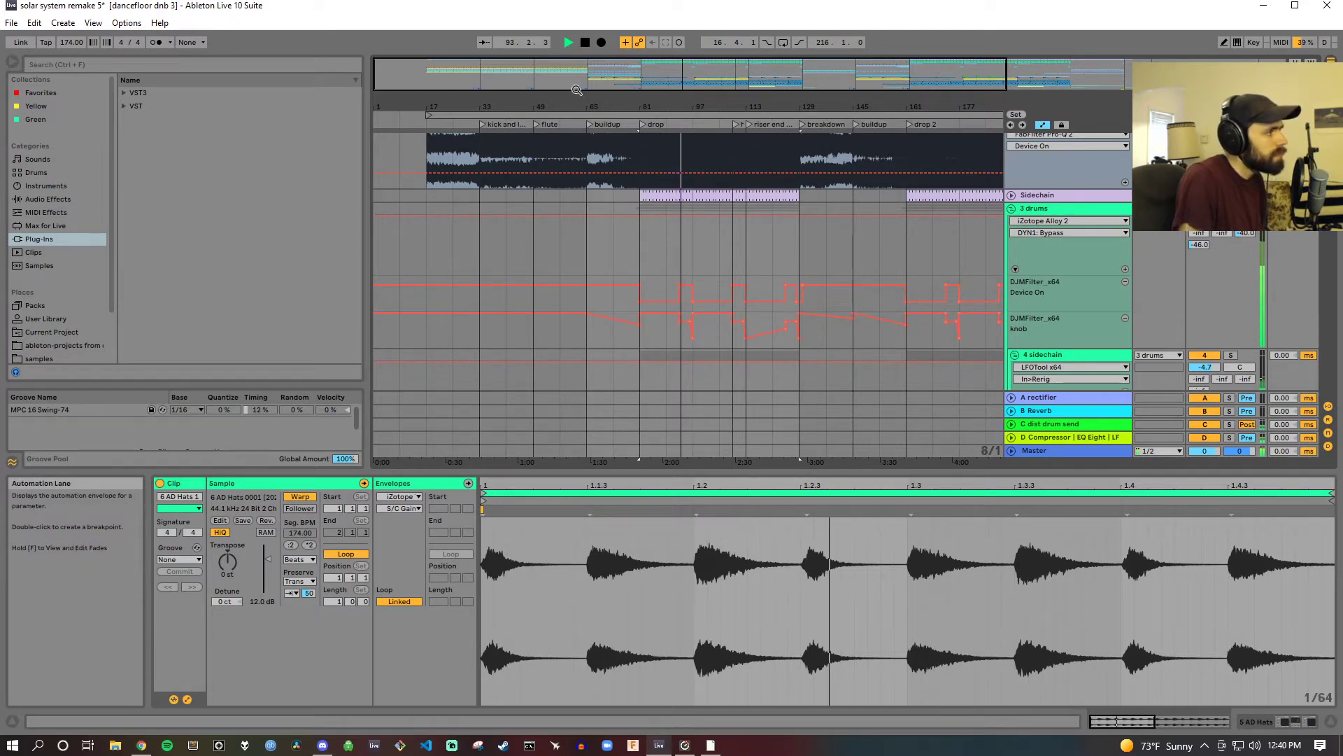
left_click(583, 44)
Step: Open the DJMFilter_x64 window on the 3 drums group and watch its automation while playing from about bar 93, closing it and stopping playback
double_click(1088, 207)
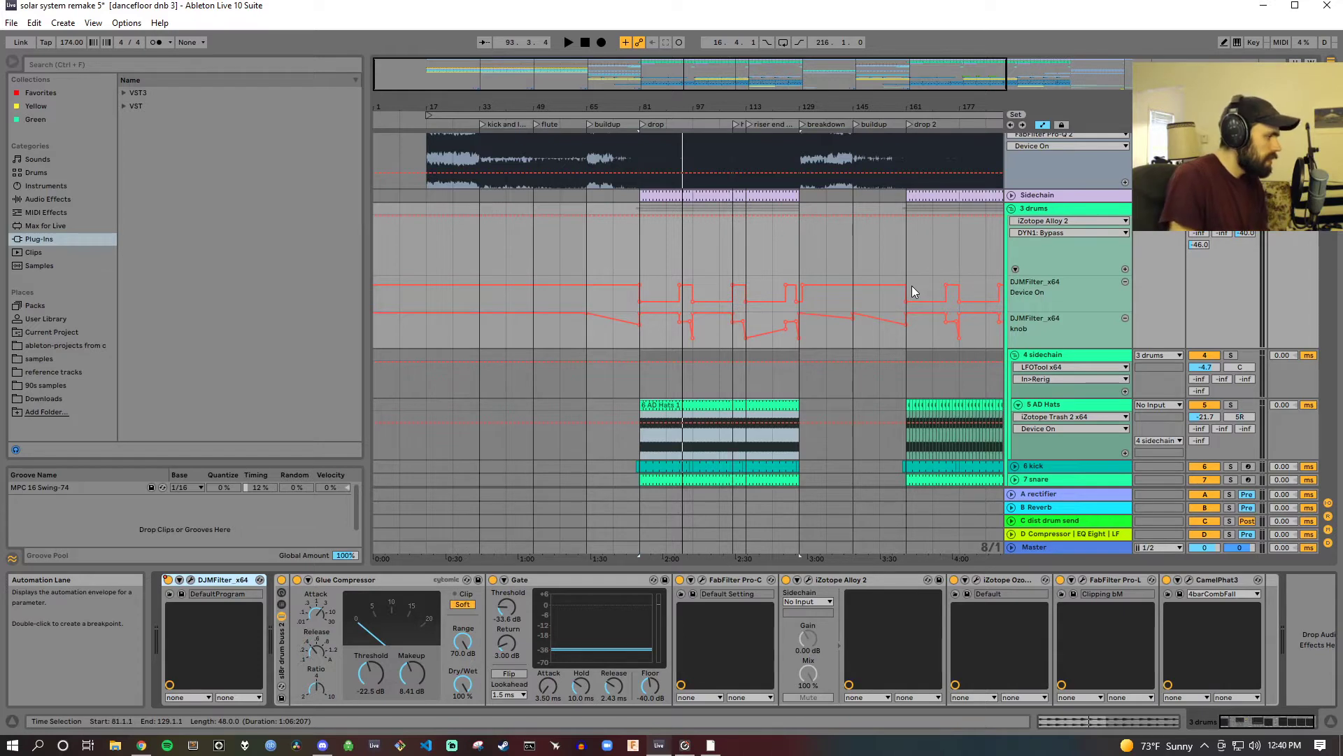
left_click(190, 580)
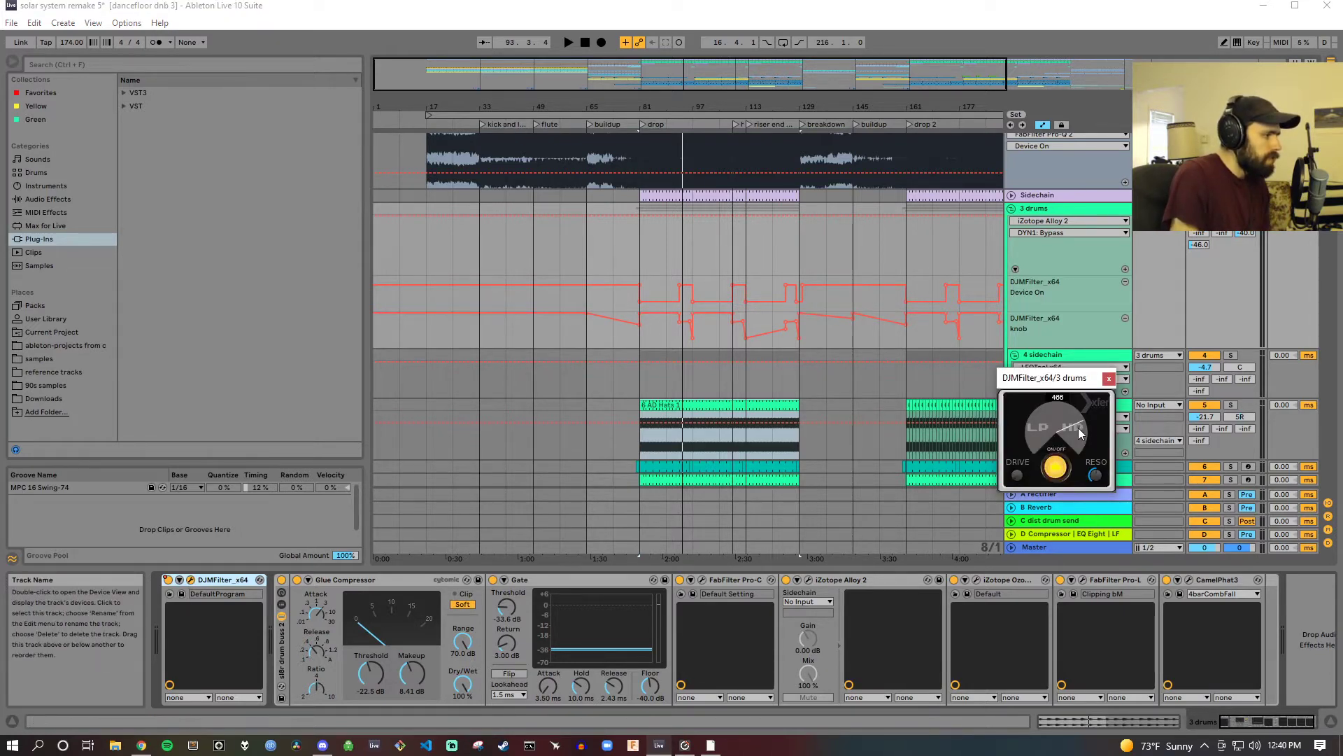
left_click_drag(647, 109, 492, 195)
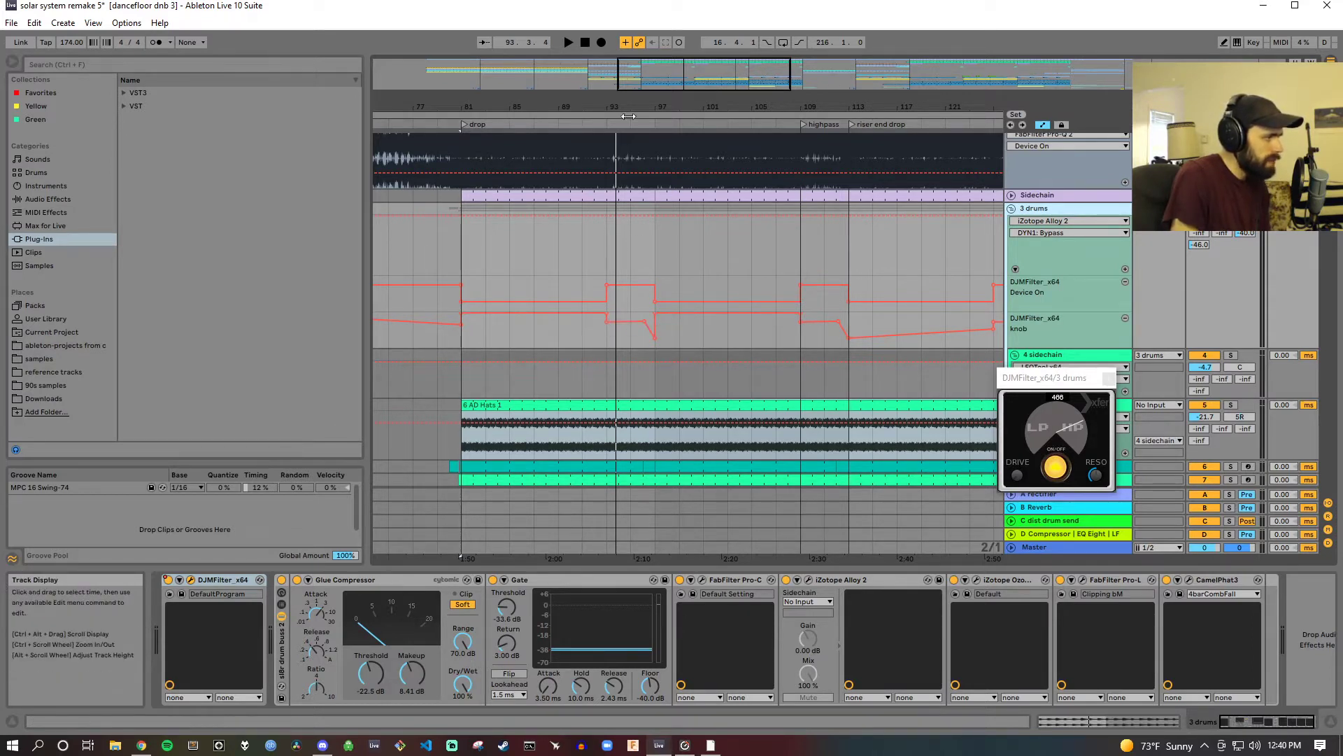
left_click(603, 126)
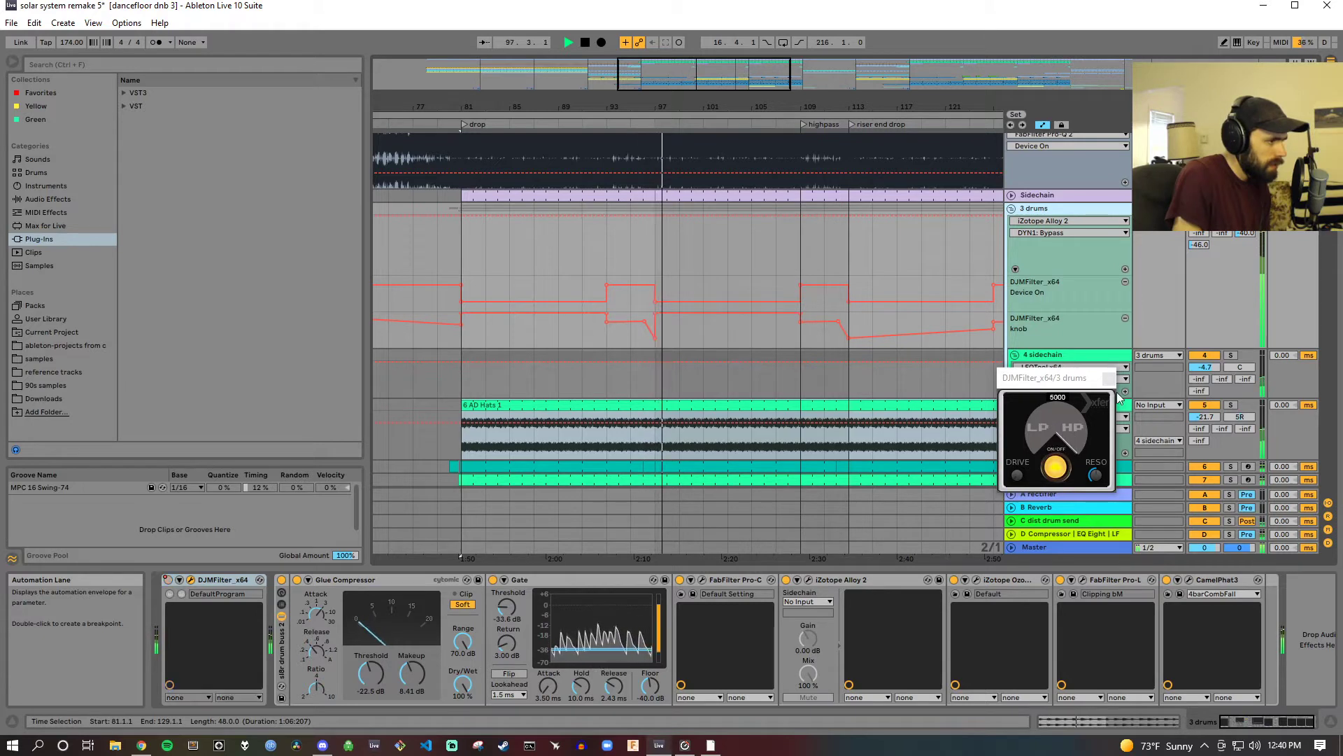
left_click(1108, 379)
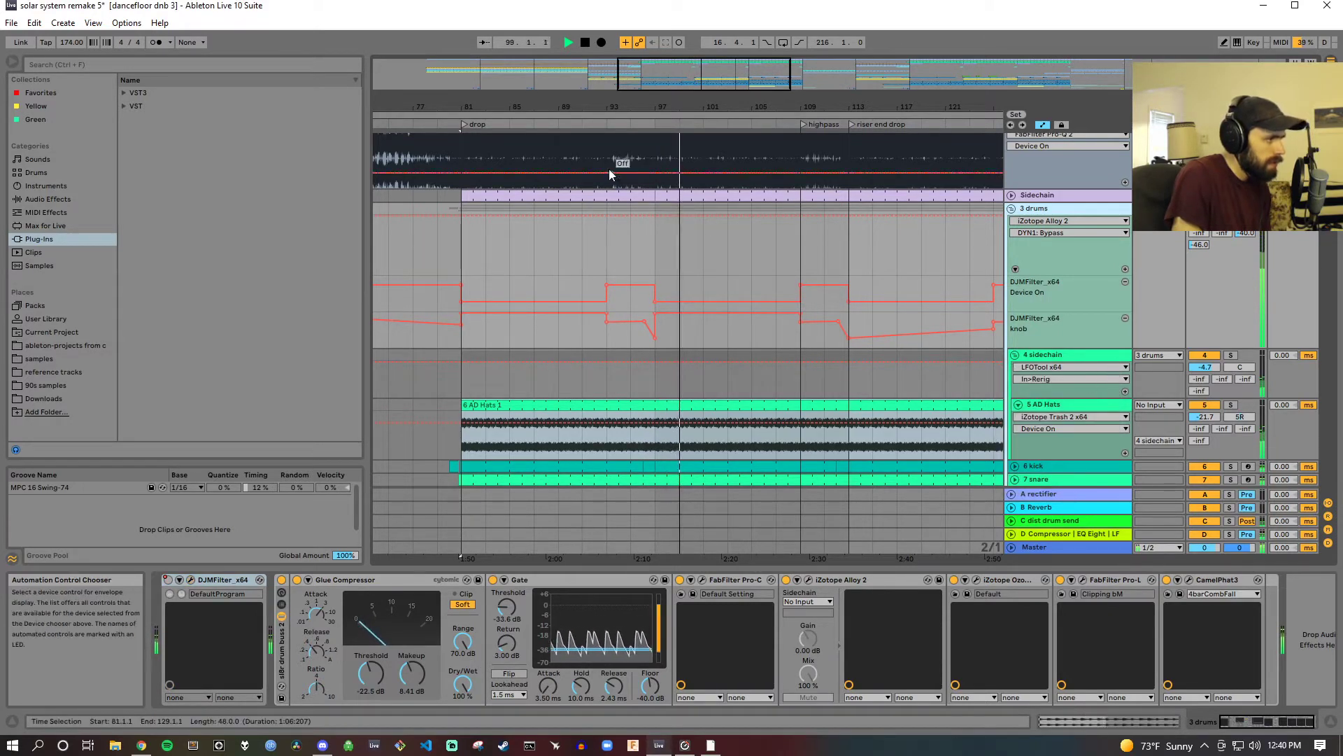
left_click(585, 41)
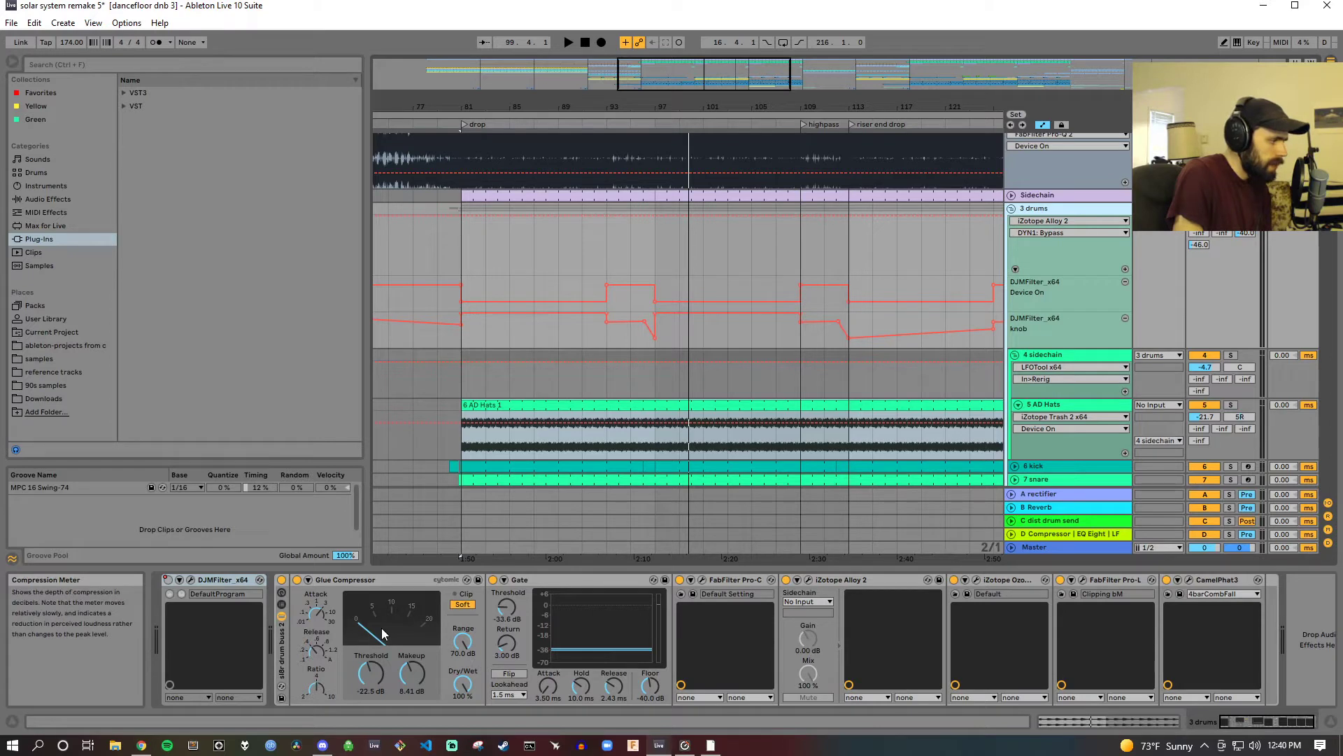
Step: Examine the drum group's Glue Compressor, Gate and FabFilter Pro-C while playing from about bar 93, toggling the Gate, and stop playback
left_click(383, 583)
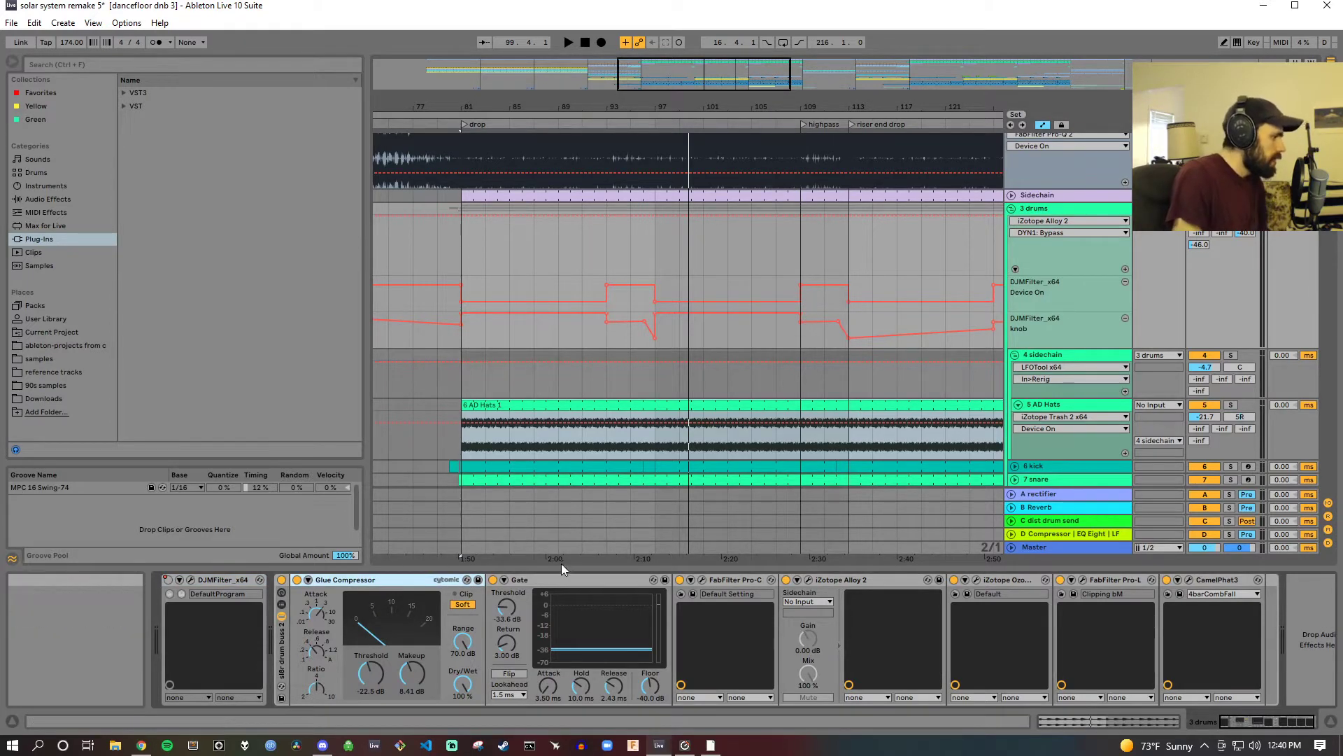
left_click(613, 129)
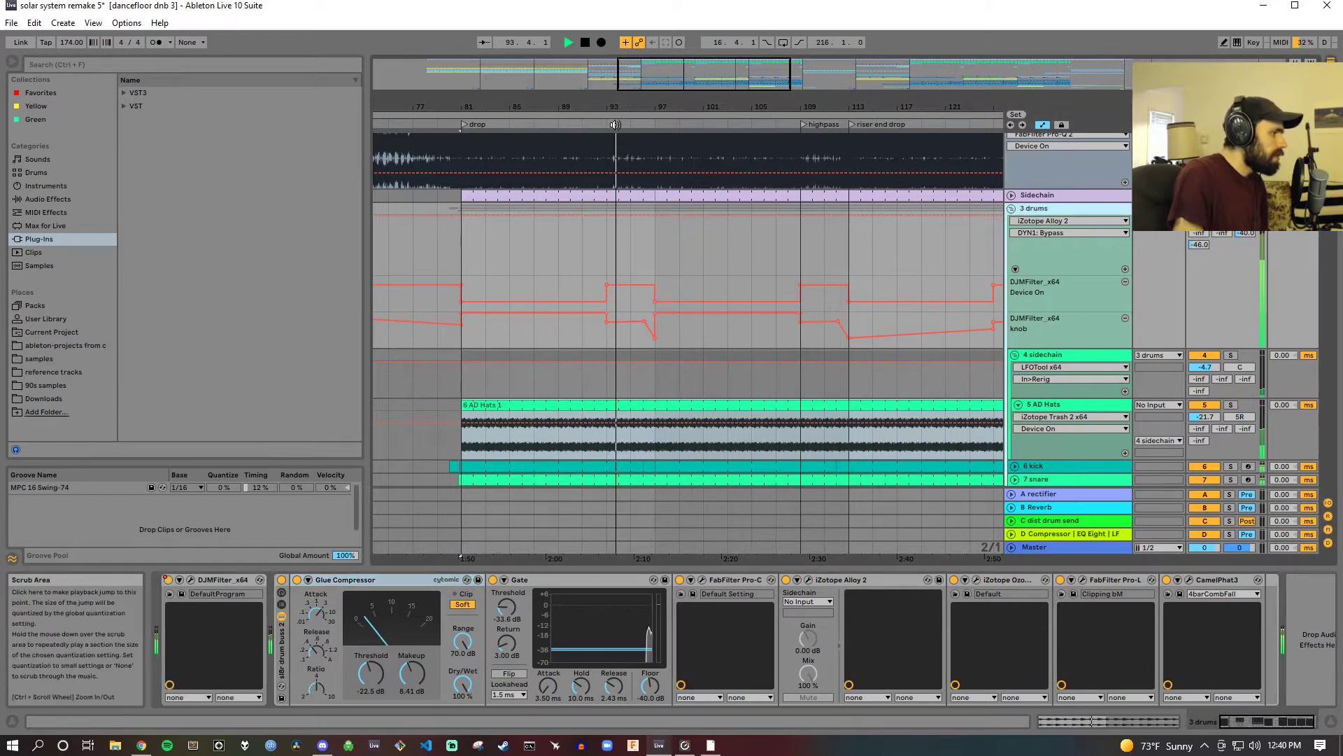
left_click(491, 581)
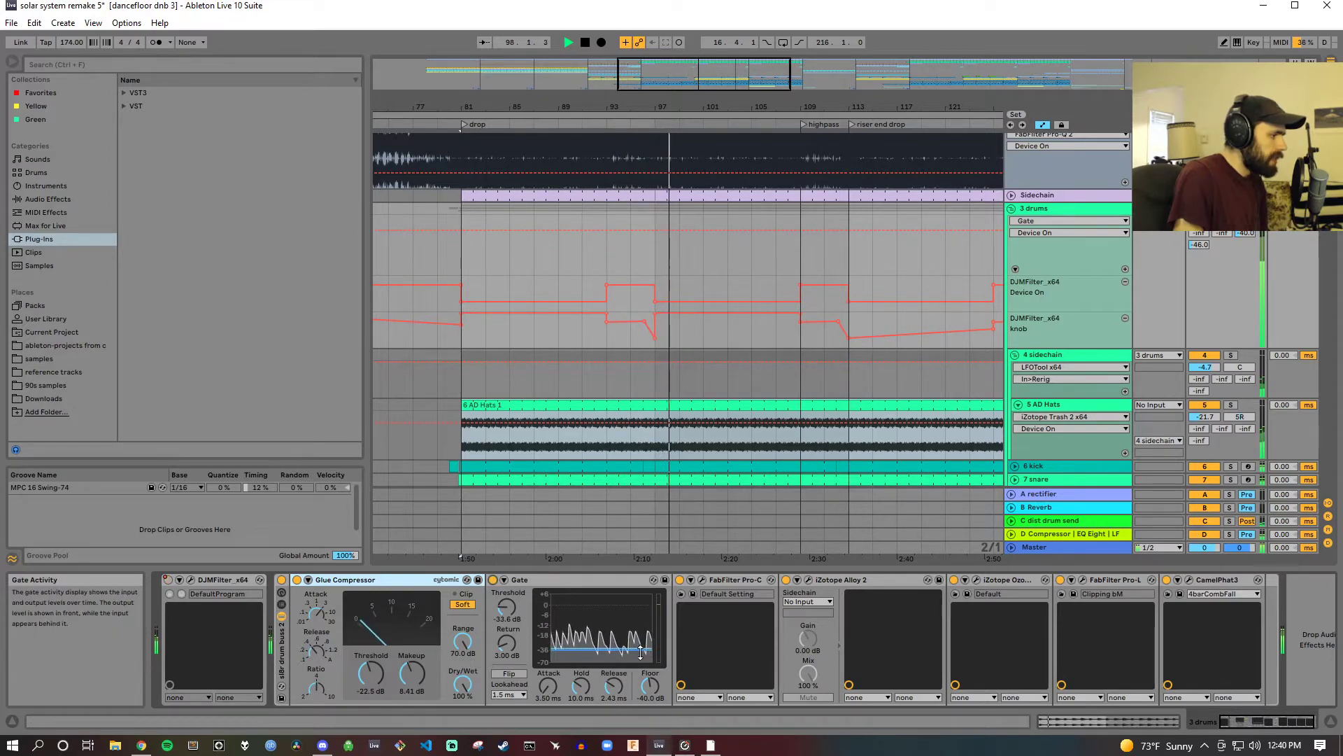
left_click(702, 580)
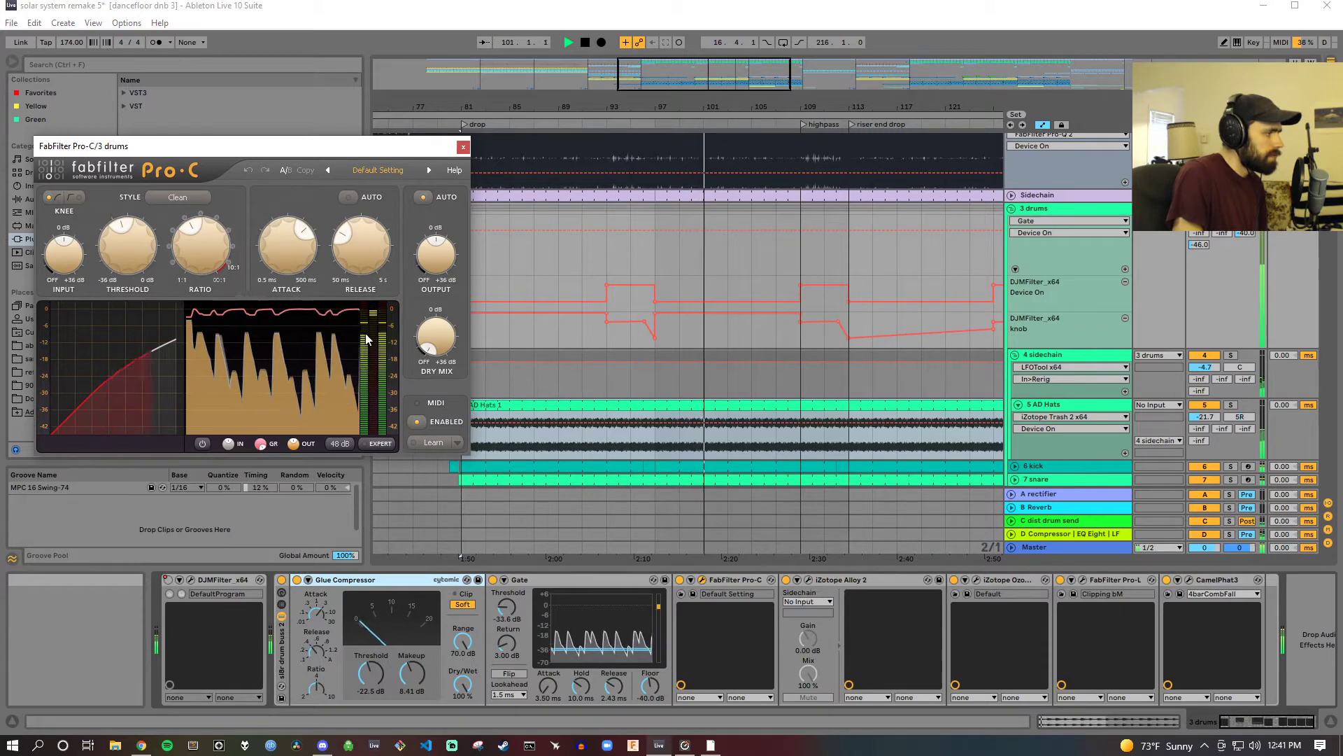
left_click(702, 580)
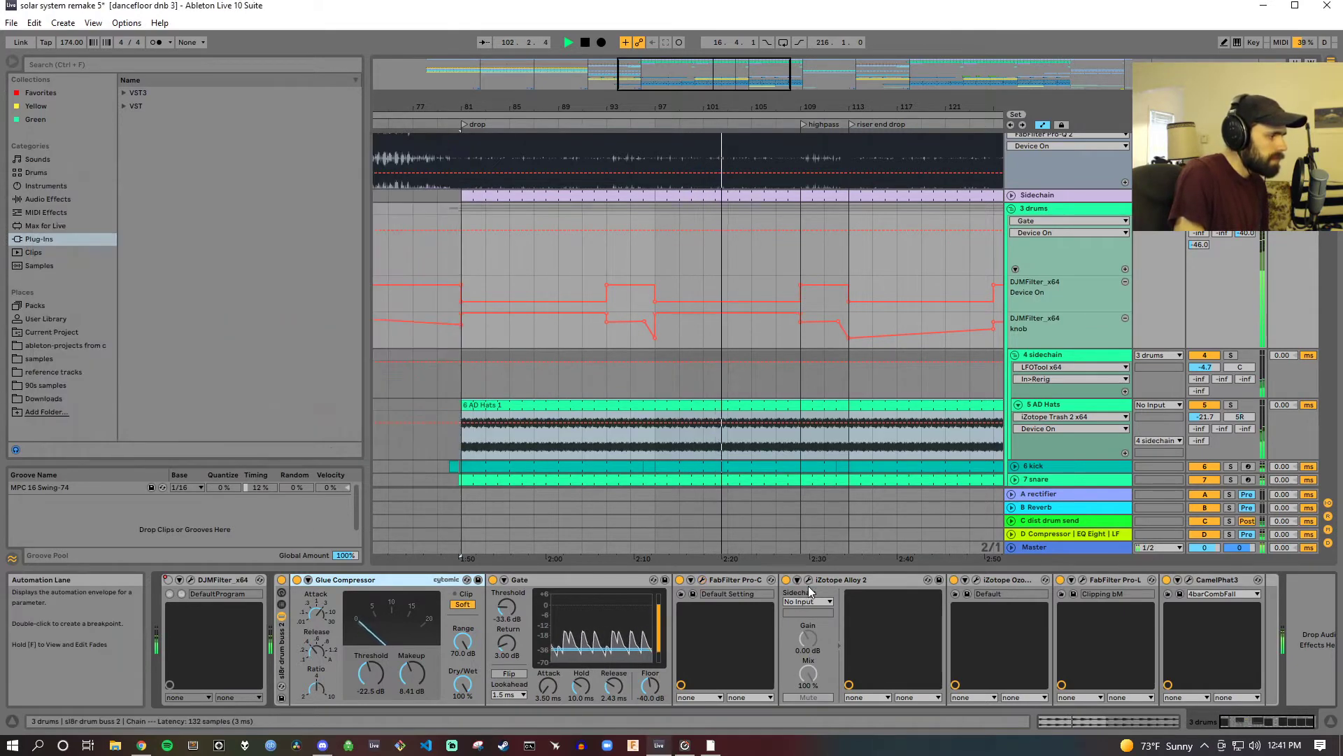
key("space")
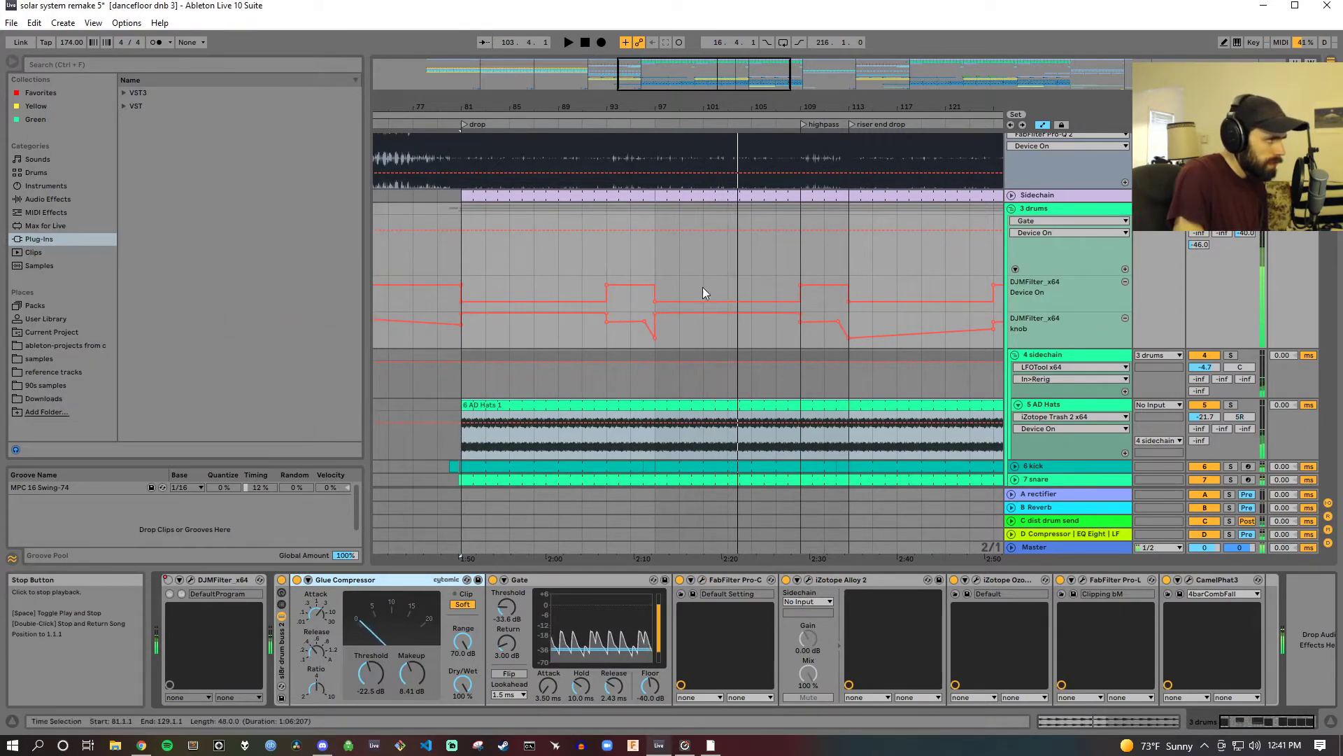
Step: Inspect the Transient module of iZotope Alloy 2 on the 3 drums group while playing the drop, and close its window
left_click(809, 580)
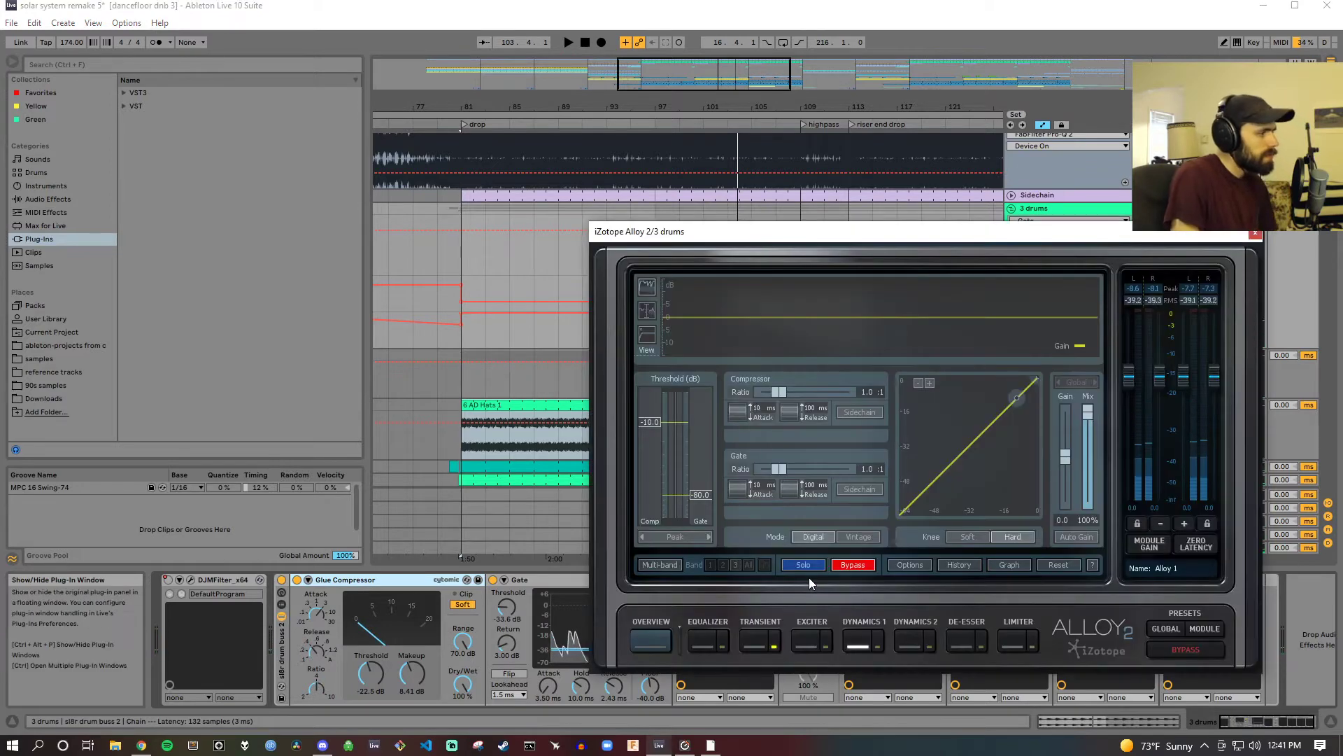
left_click(750, 641)
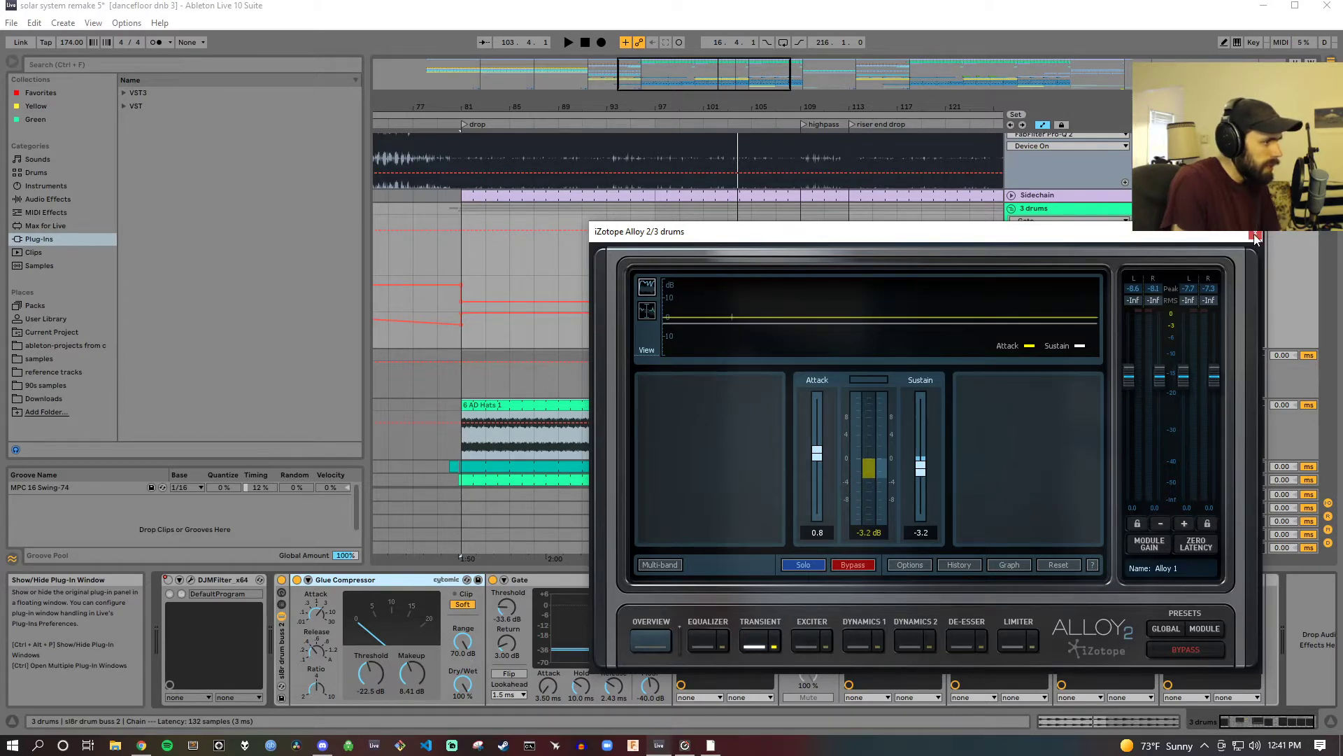
left_click(618, 125)
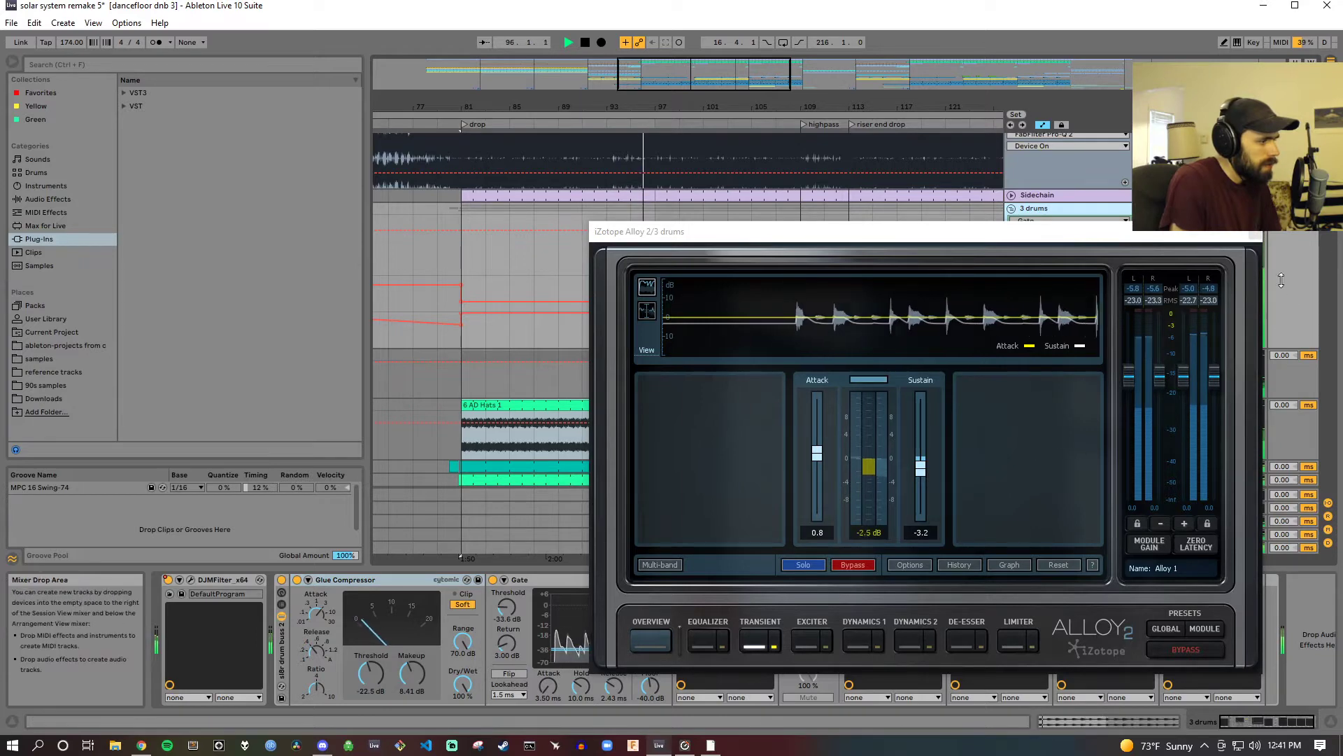
left_click(1255, 233)
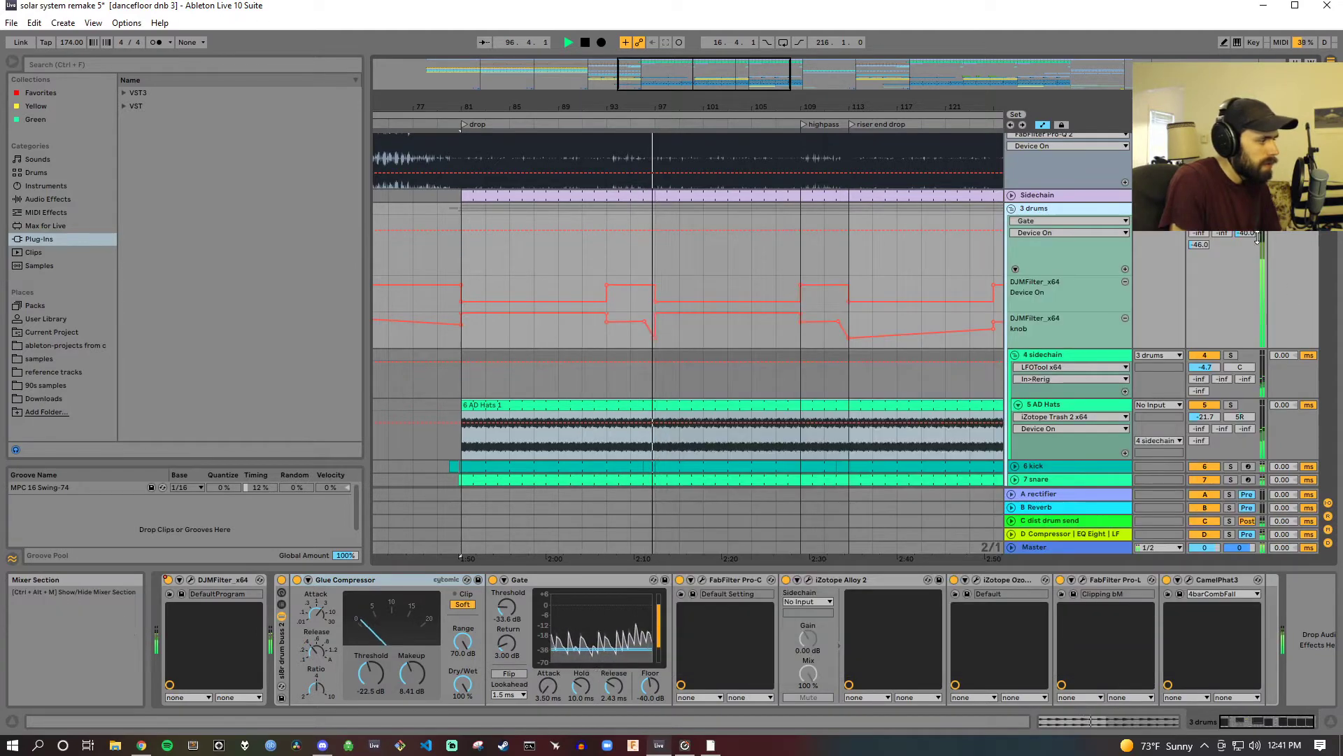
Step: Bypass and re-enable iZotope Alloy 2 on the playing drums to compare its effect, and stop playback
left_click(784, 582)
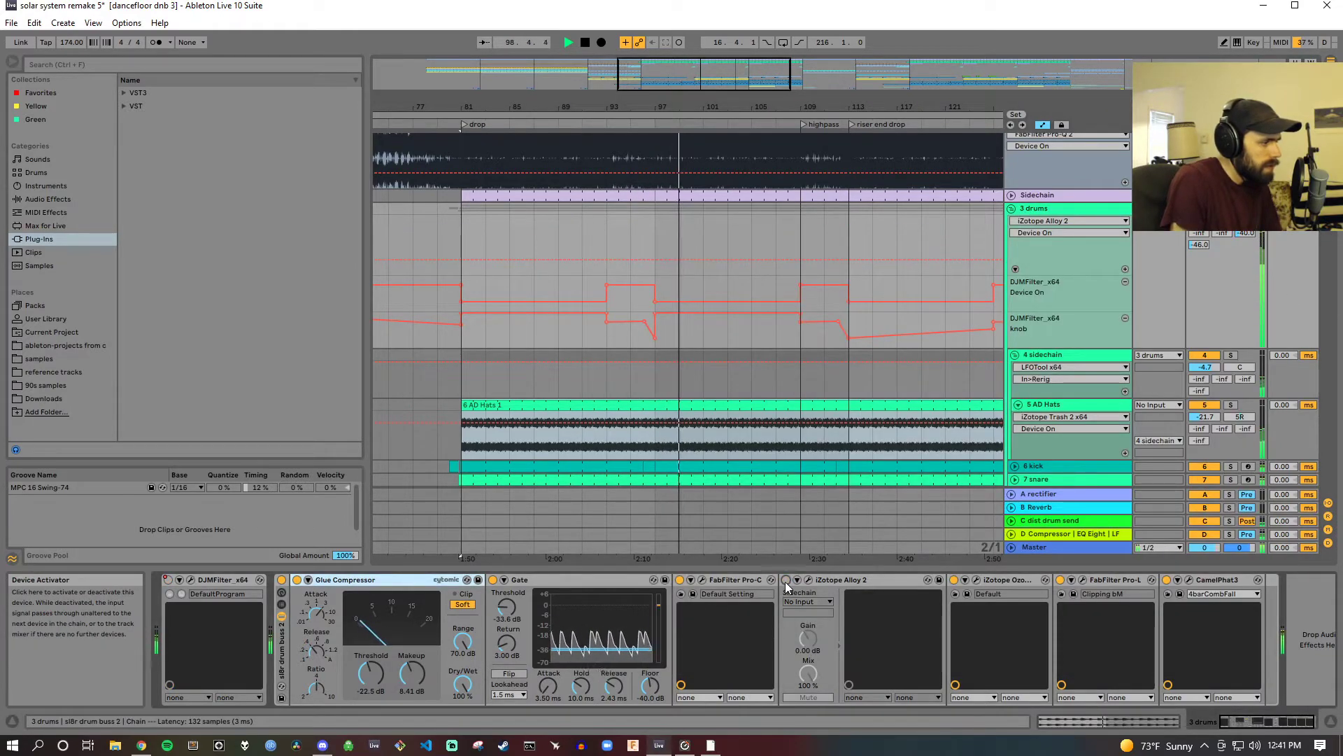
left_click(785, 581)
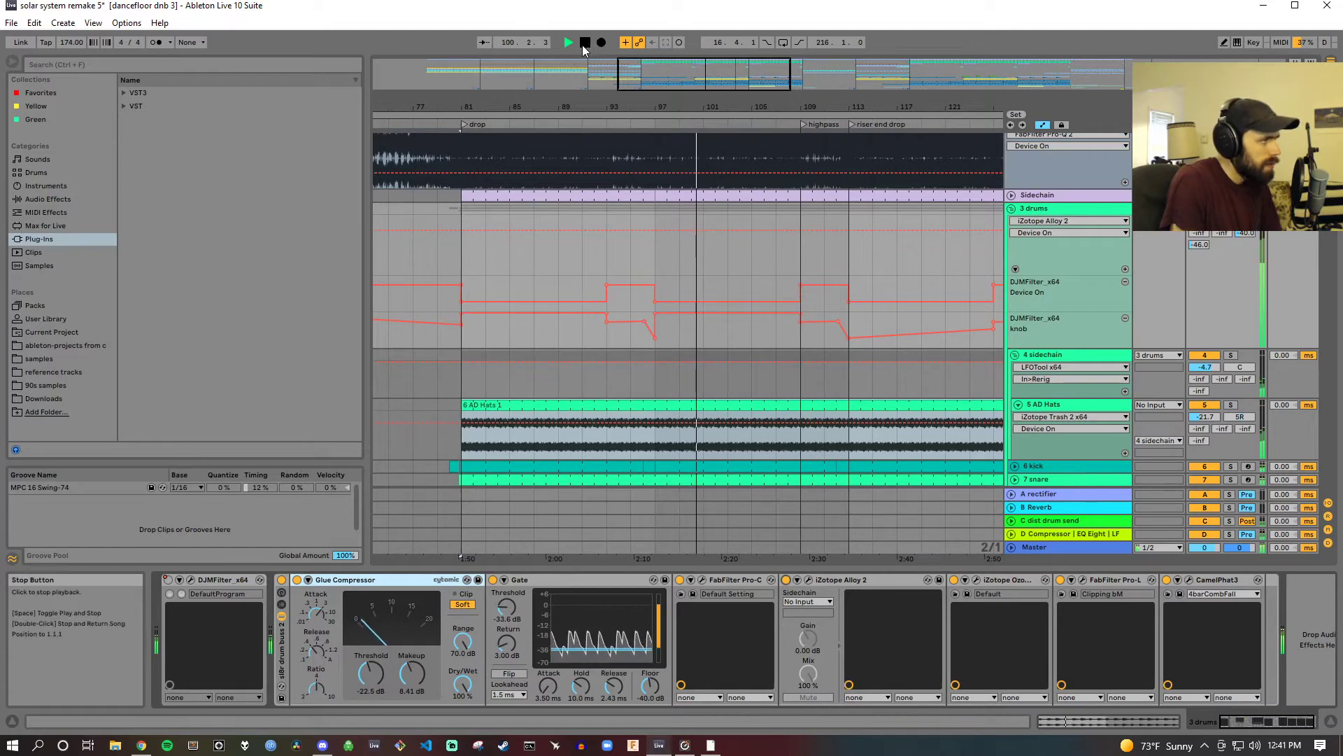
left_click(584, 43)
Step: View the iZotope Ozone 7 Vintage EQ settings on the 3 drums group, moving the window around as needed, and close it
left_click(977, 581)
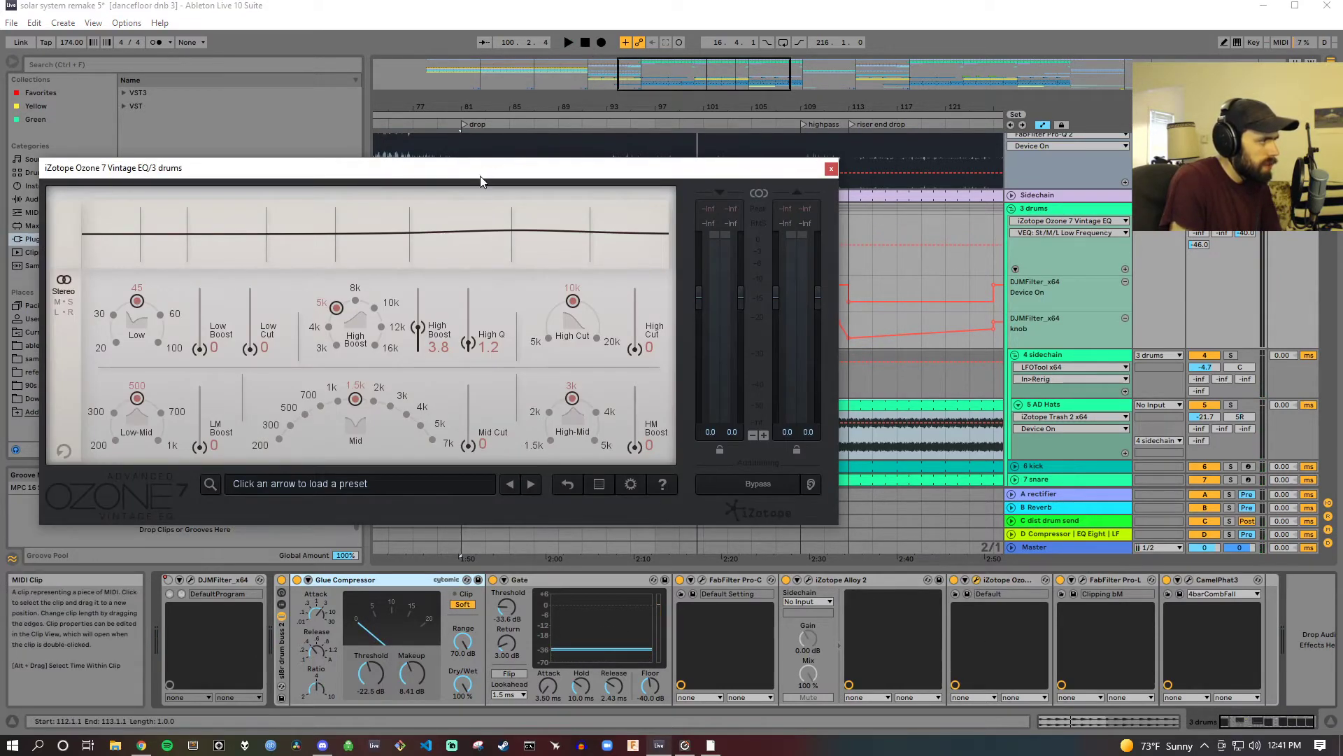
left_click_drag(481, 182, 695, 223)
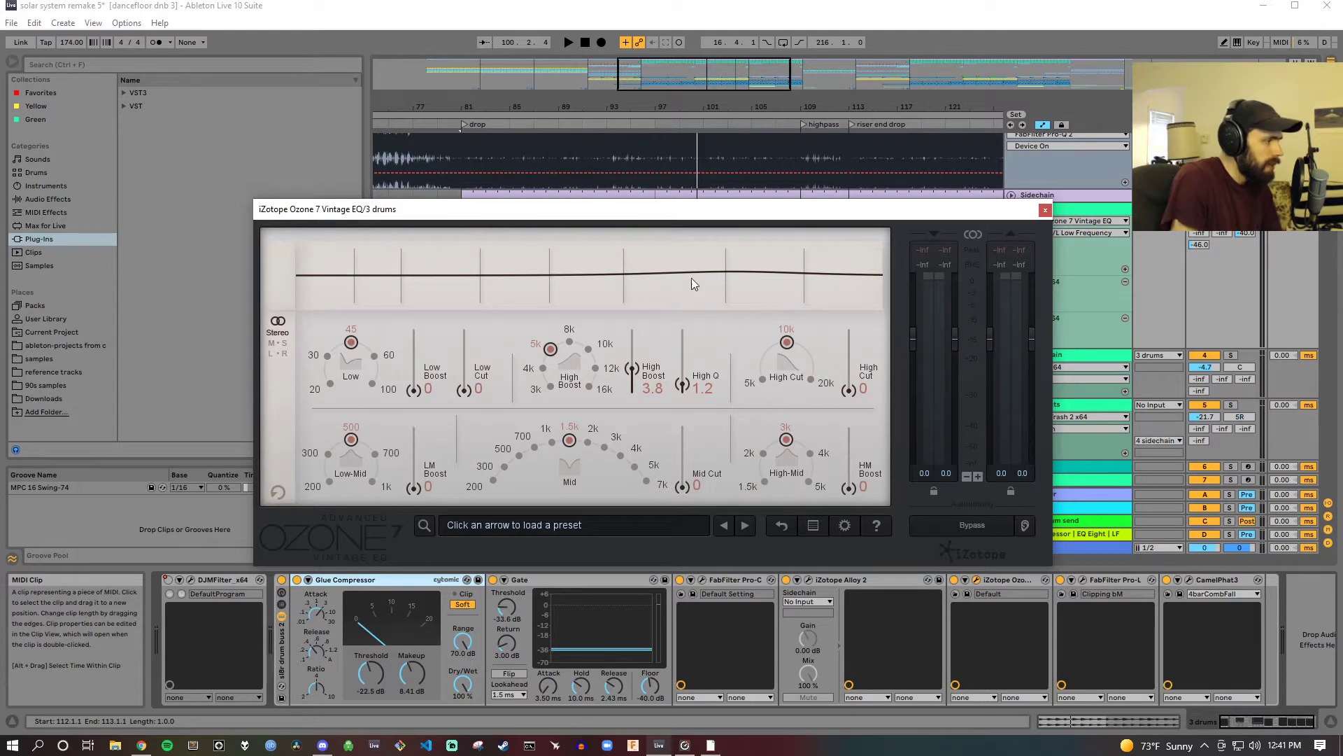
left_click_drag(681, 218, 514, 135)
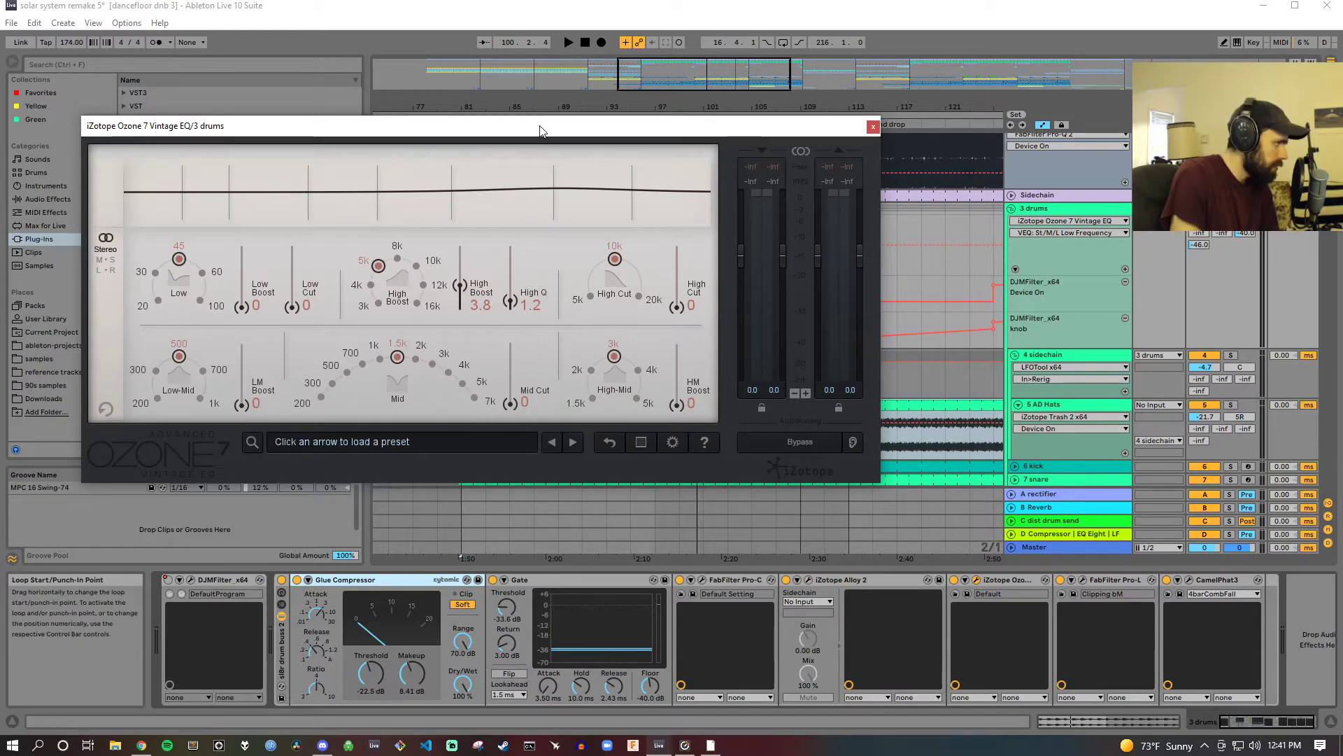
left_click_drag(539, 131, 704, 262)
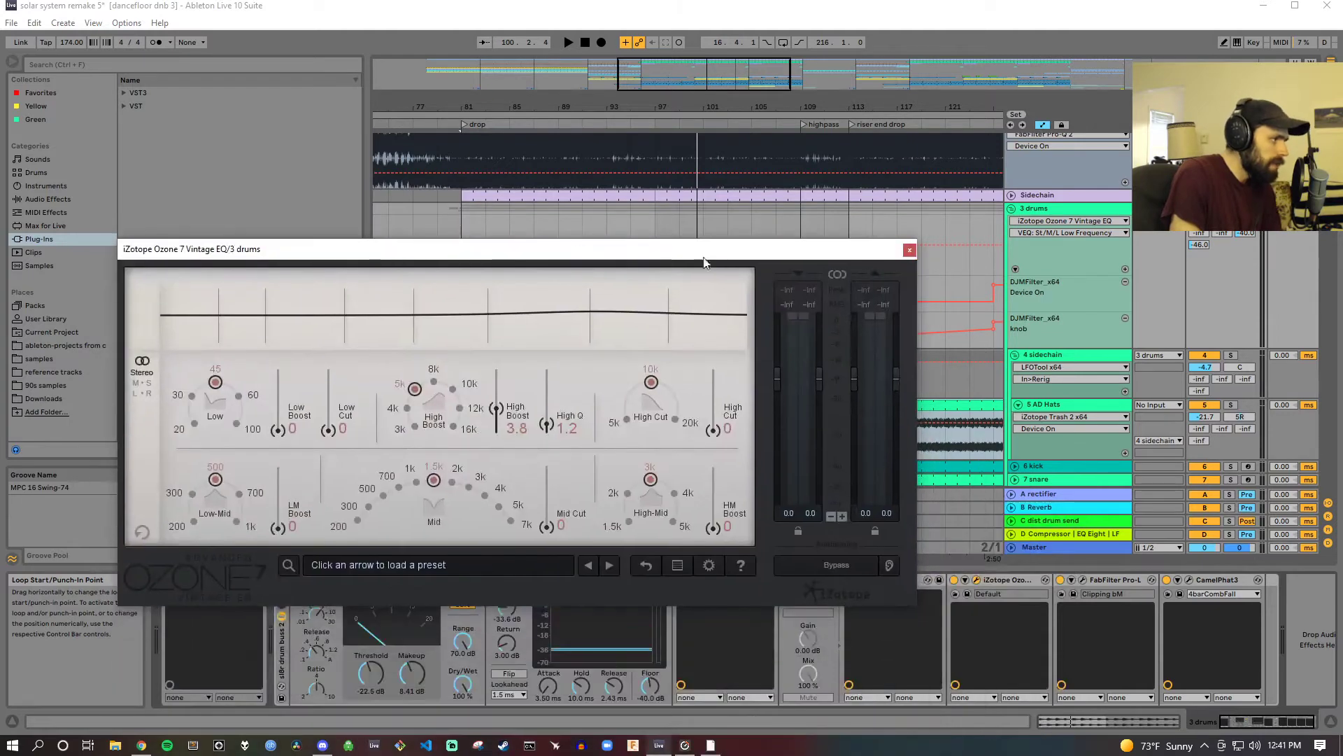
left_click(909, 250)
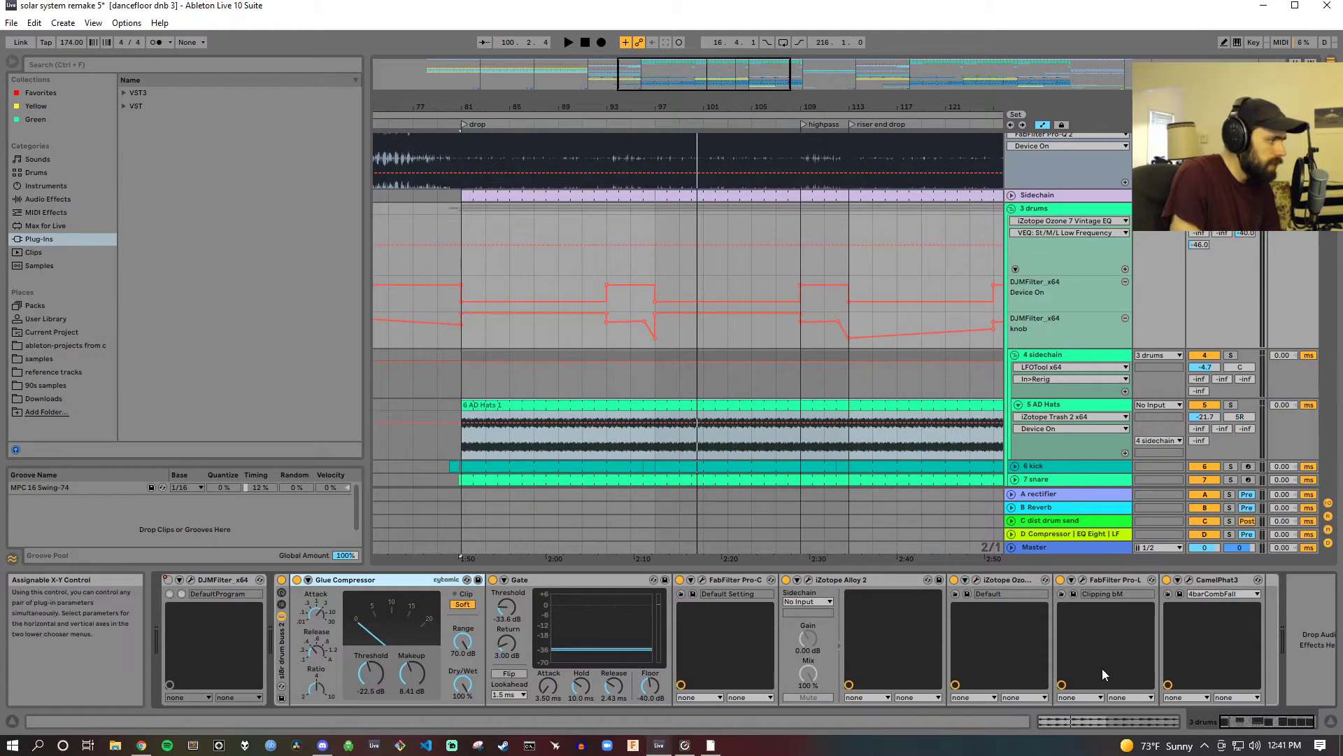
Step: Play the drop and watch the limiting in the drum group's FabFilter Pro-L window, moving the window further into view
left_click(673, 166)
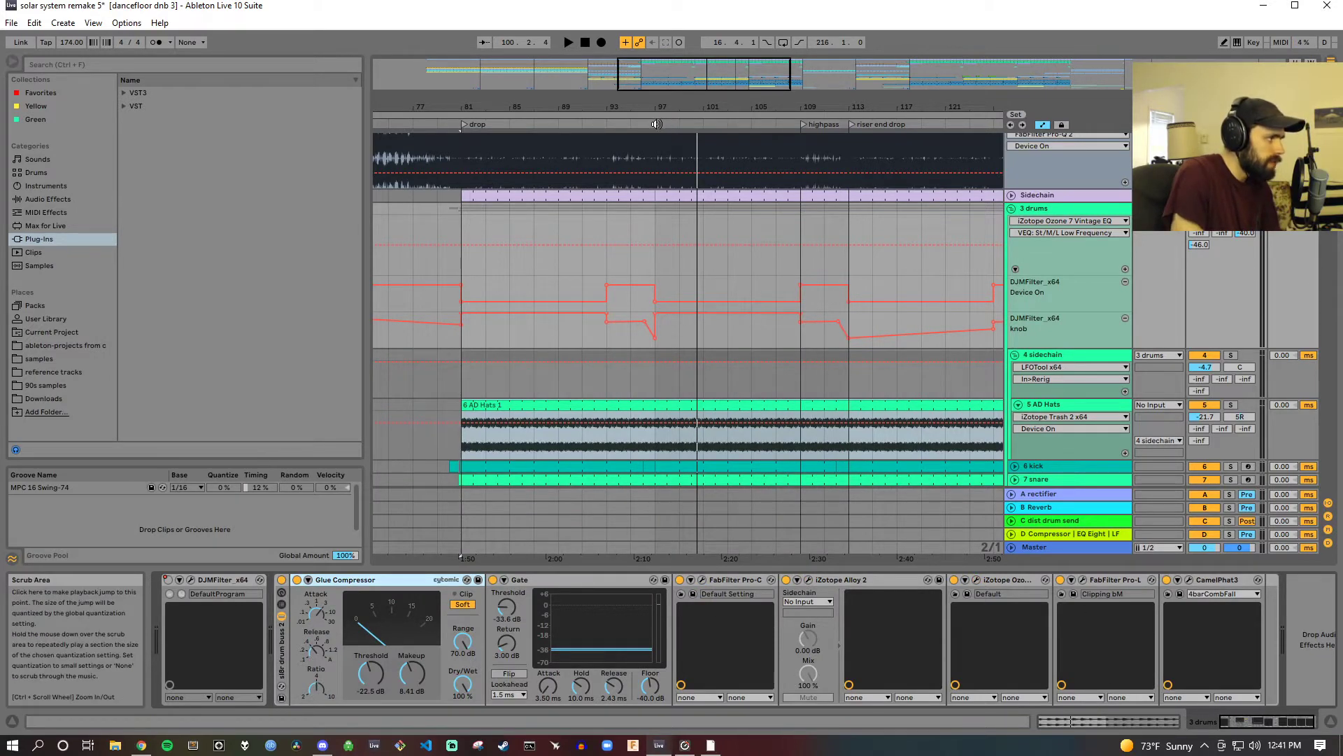
left_click(657, 123)
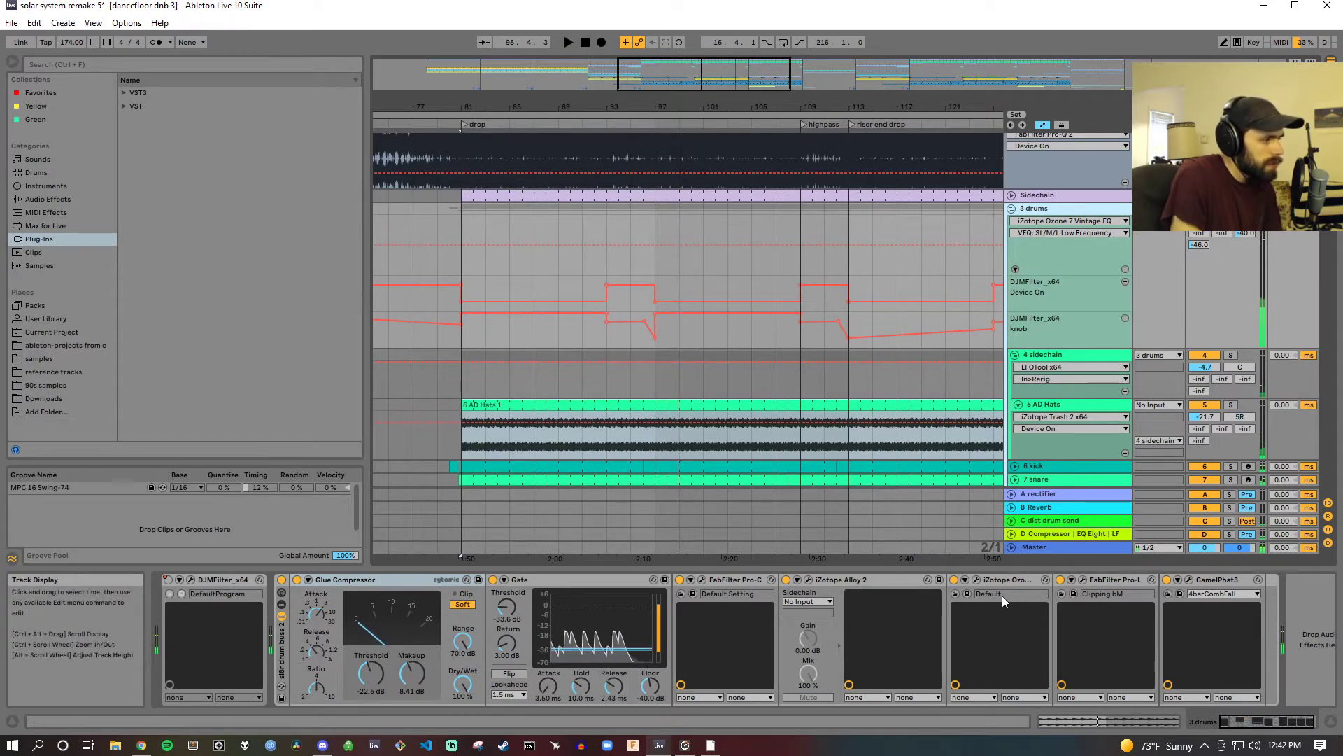
left_click(1083, 579)
left_click(575, 125)
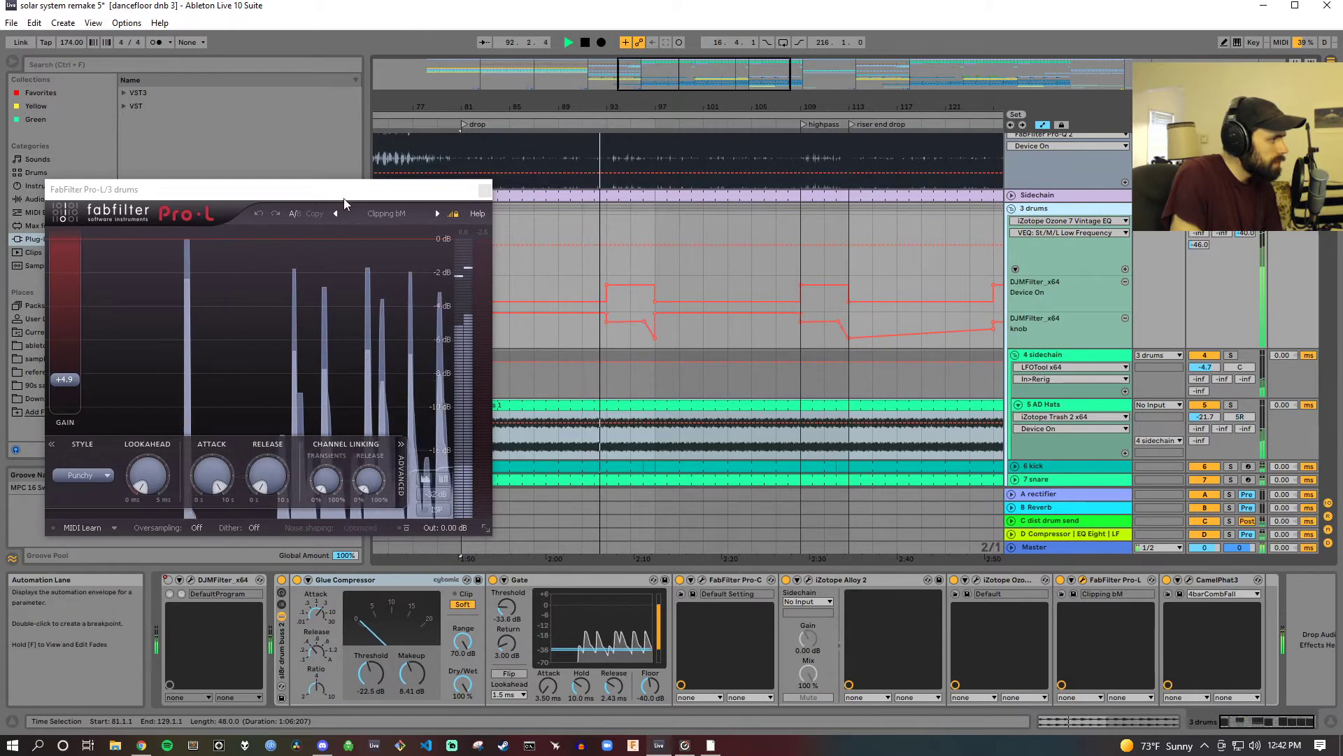
left_click_drag(364, 197, 466, 207)
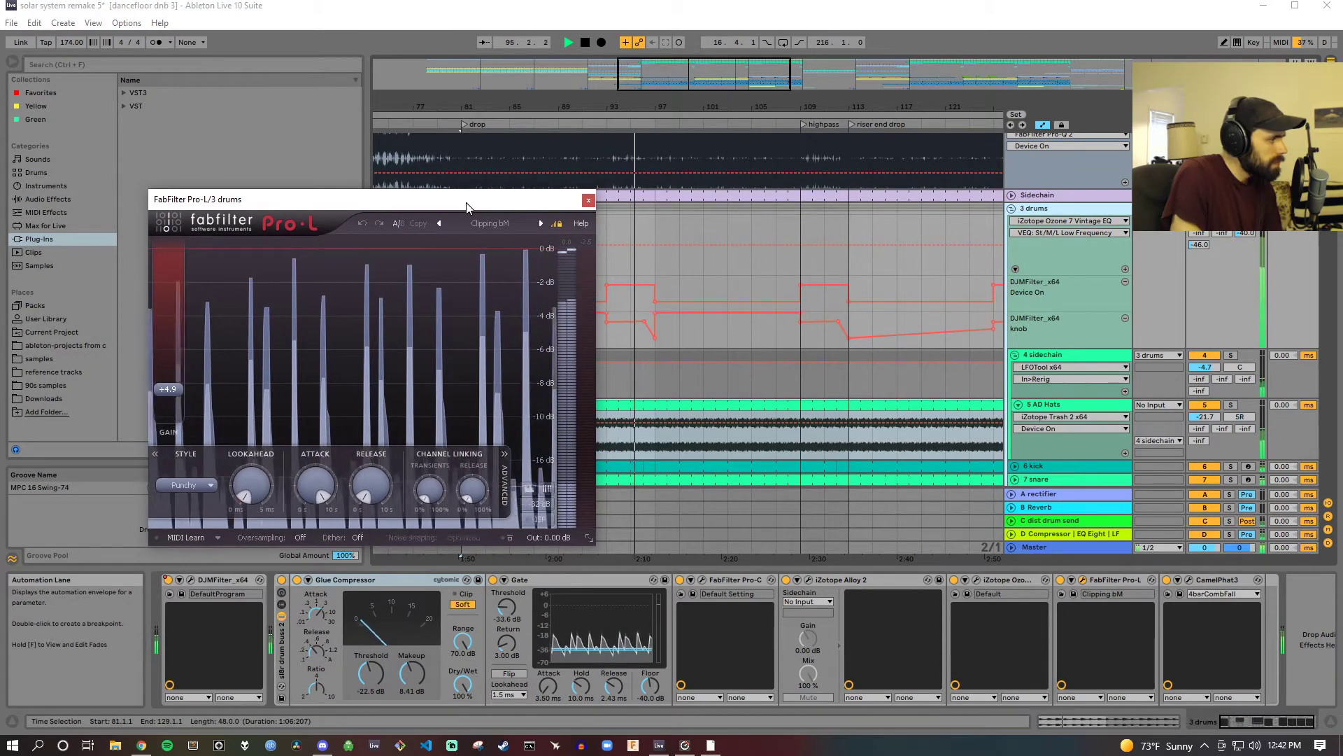
left_click_drag(466, 203, 475, 207)
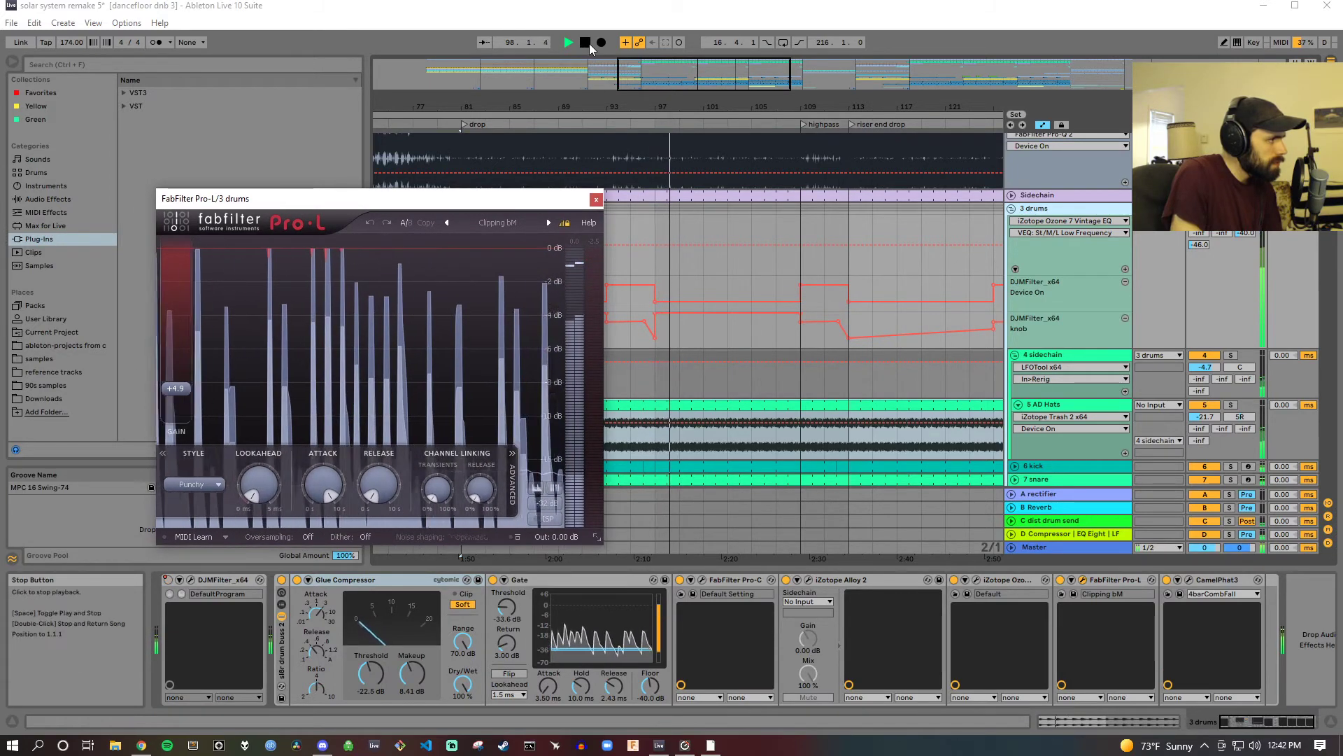
Step: Inspect CamelPhat3 on the 3 drums group, play part of the drop, and close the CamelPhat3 and FabFilter Pro-L windows before stopping playback
left_click(589, 44)
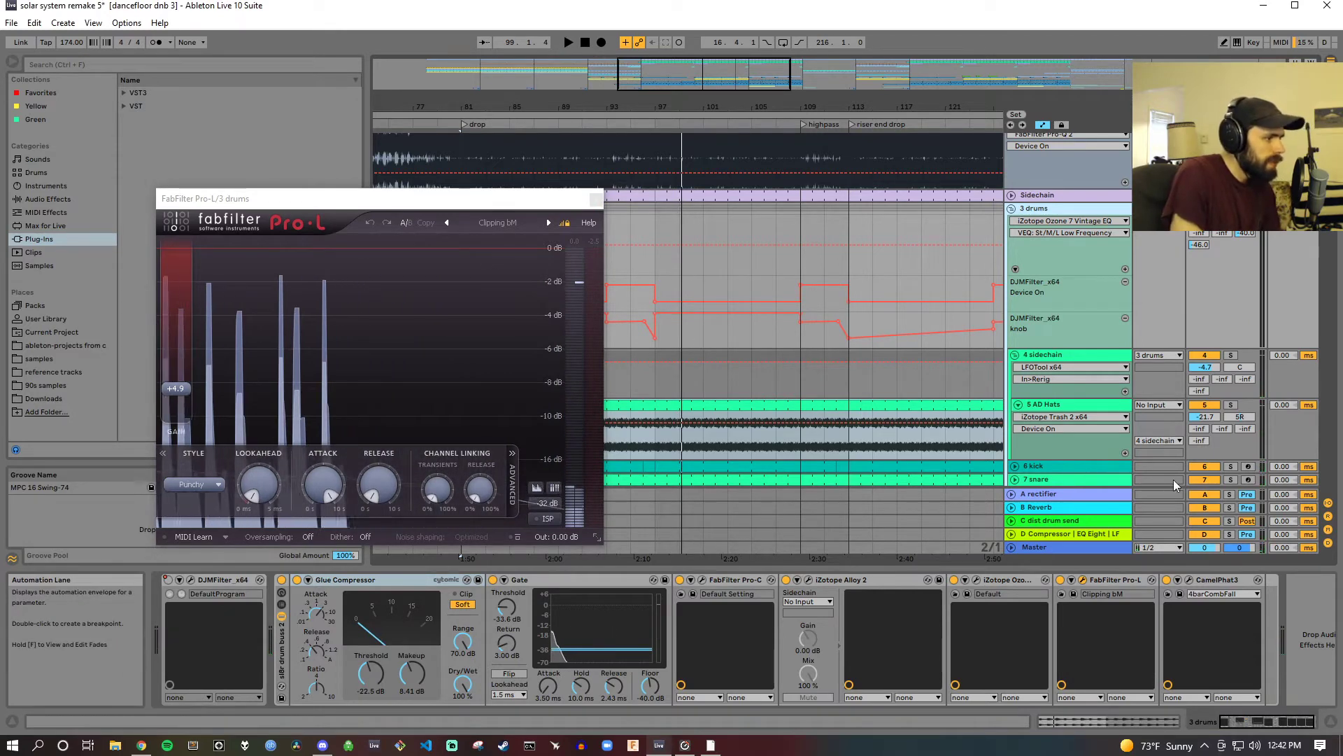
left_click(1191, 580)
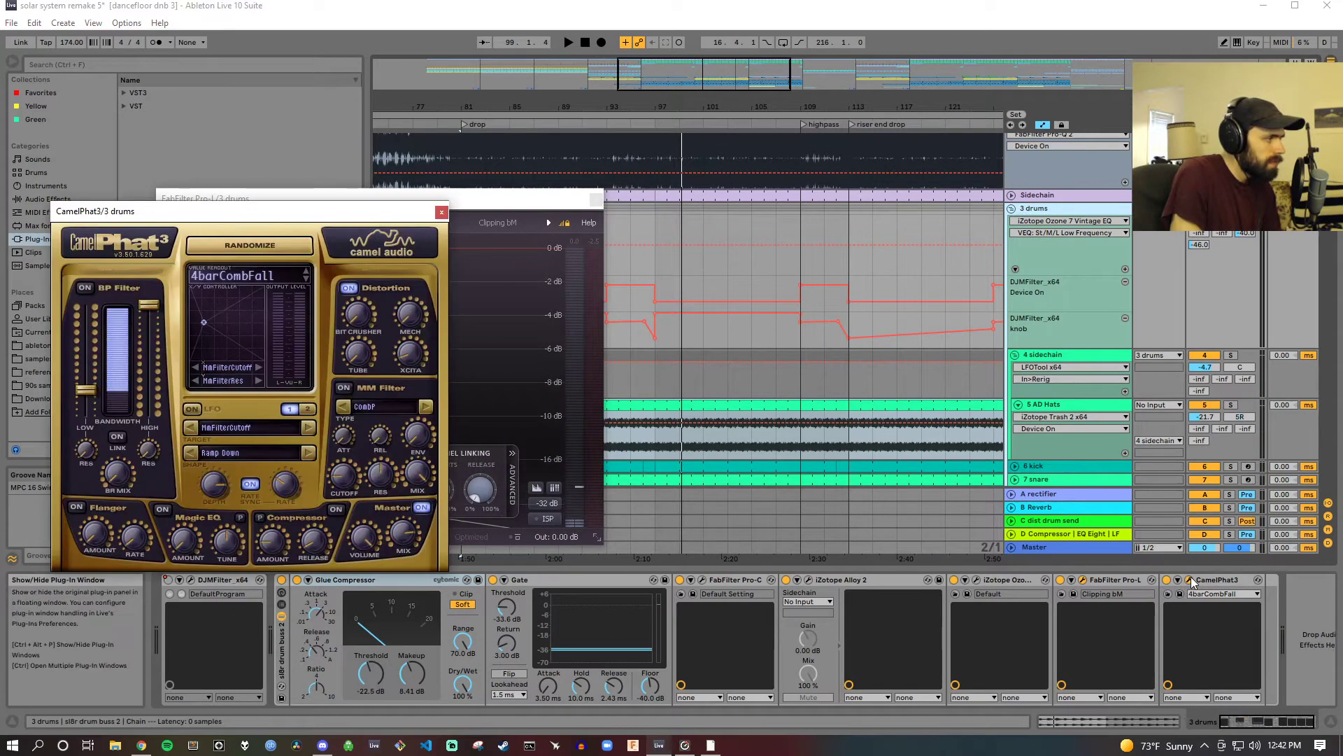
left_click_drag(266, 215, 579, 235)
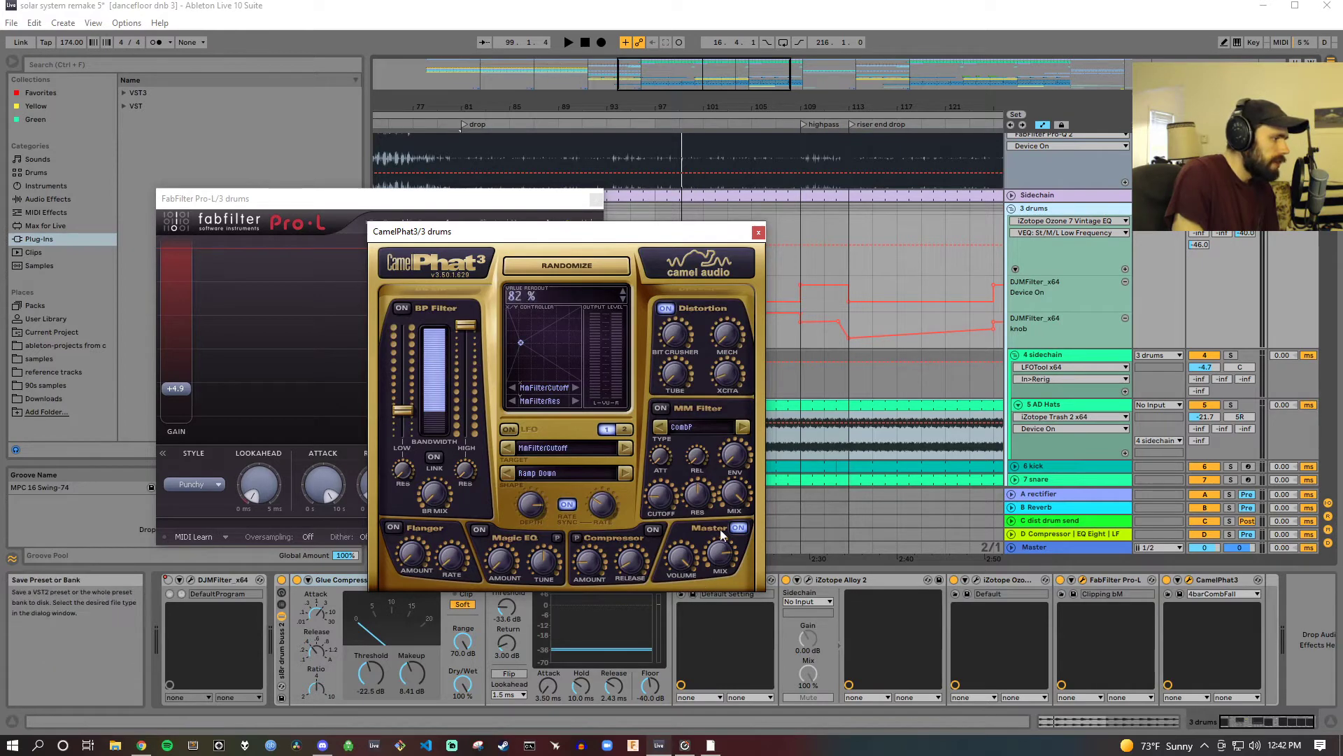
key("space")
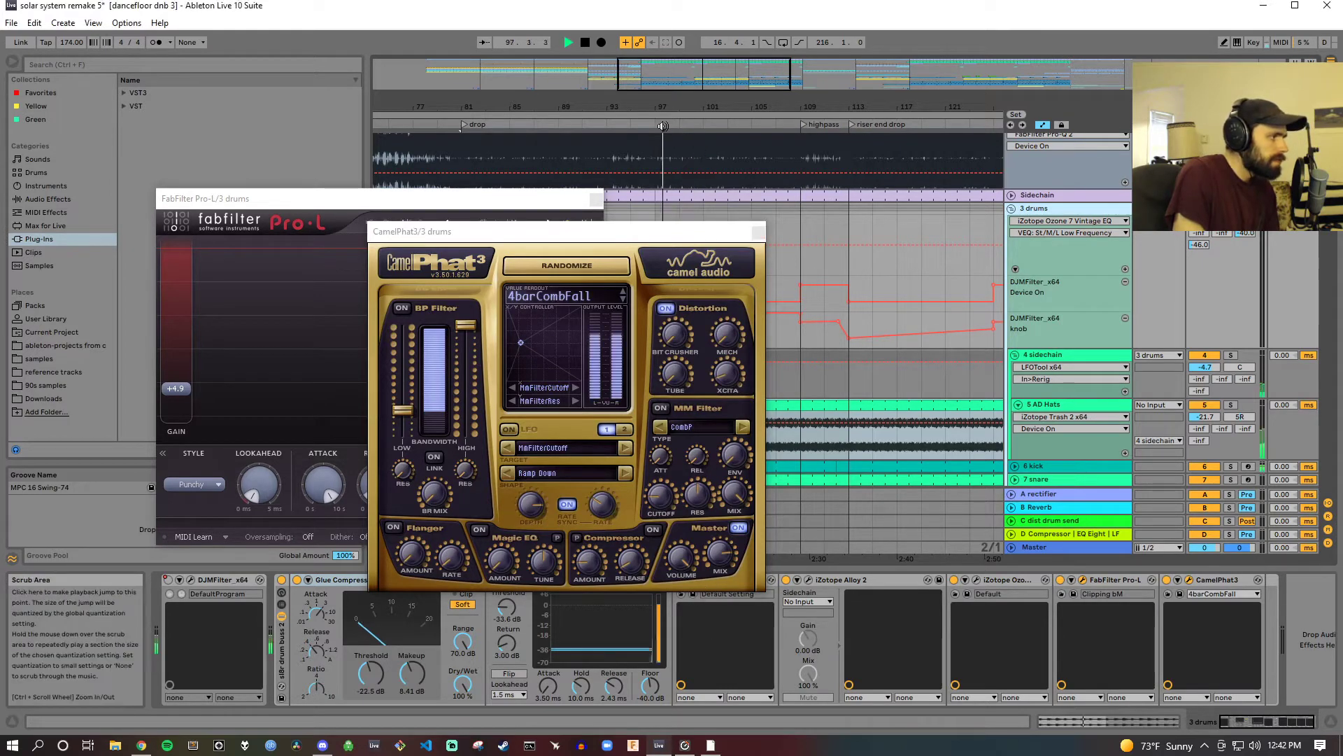
left_click(754, 233)
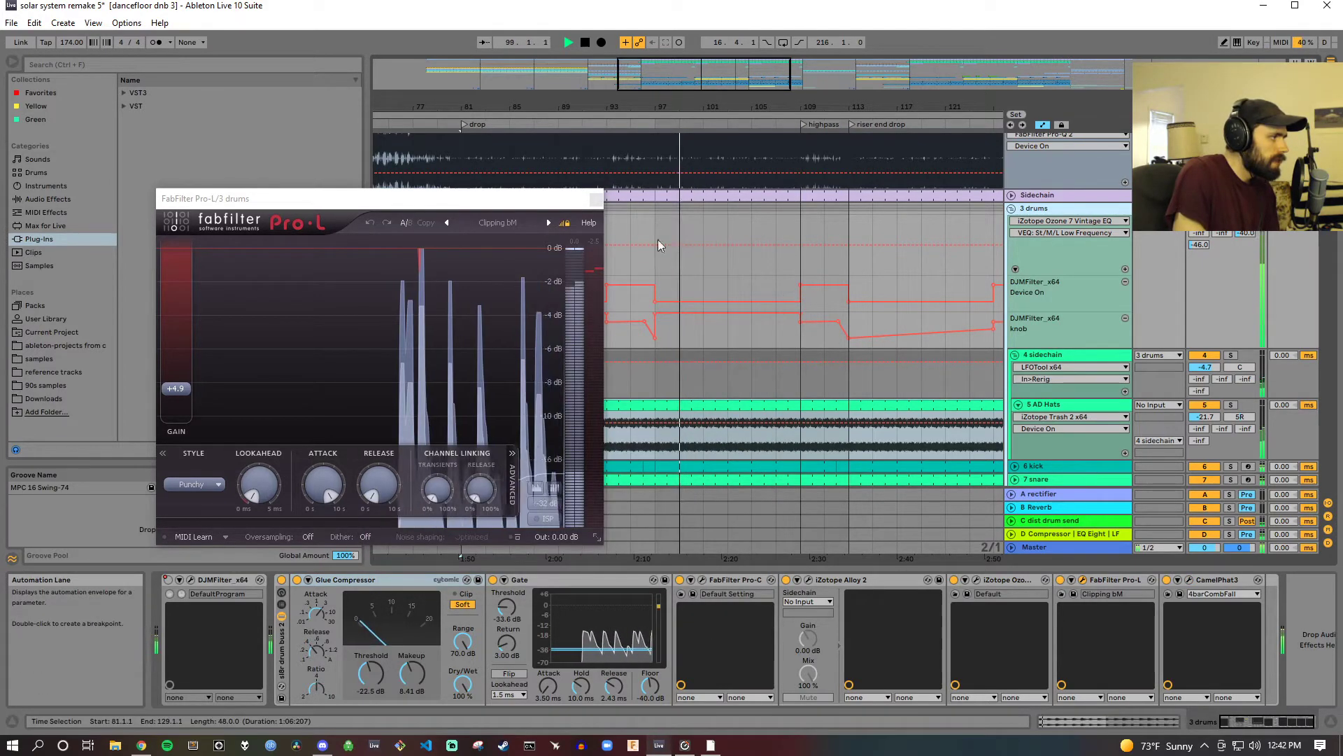
left_click(597, 200)
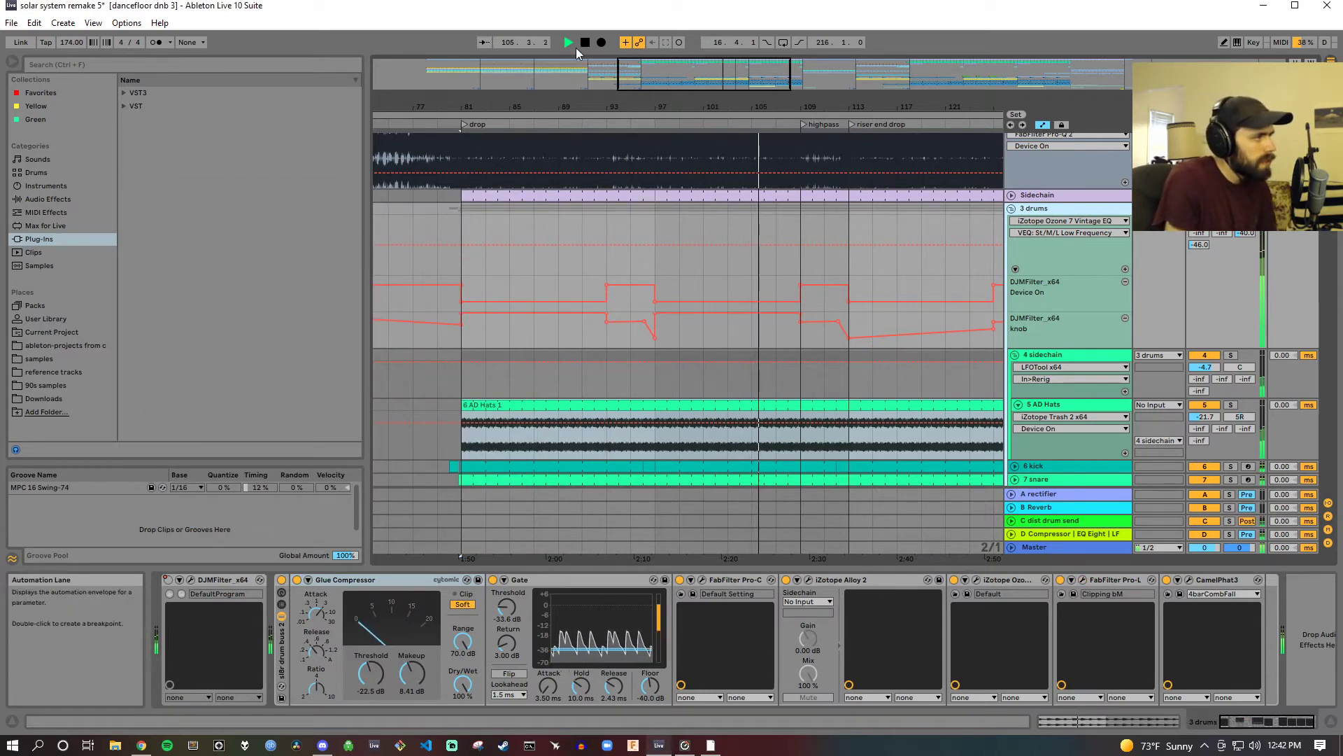
left_click(585, 42)
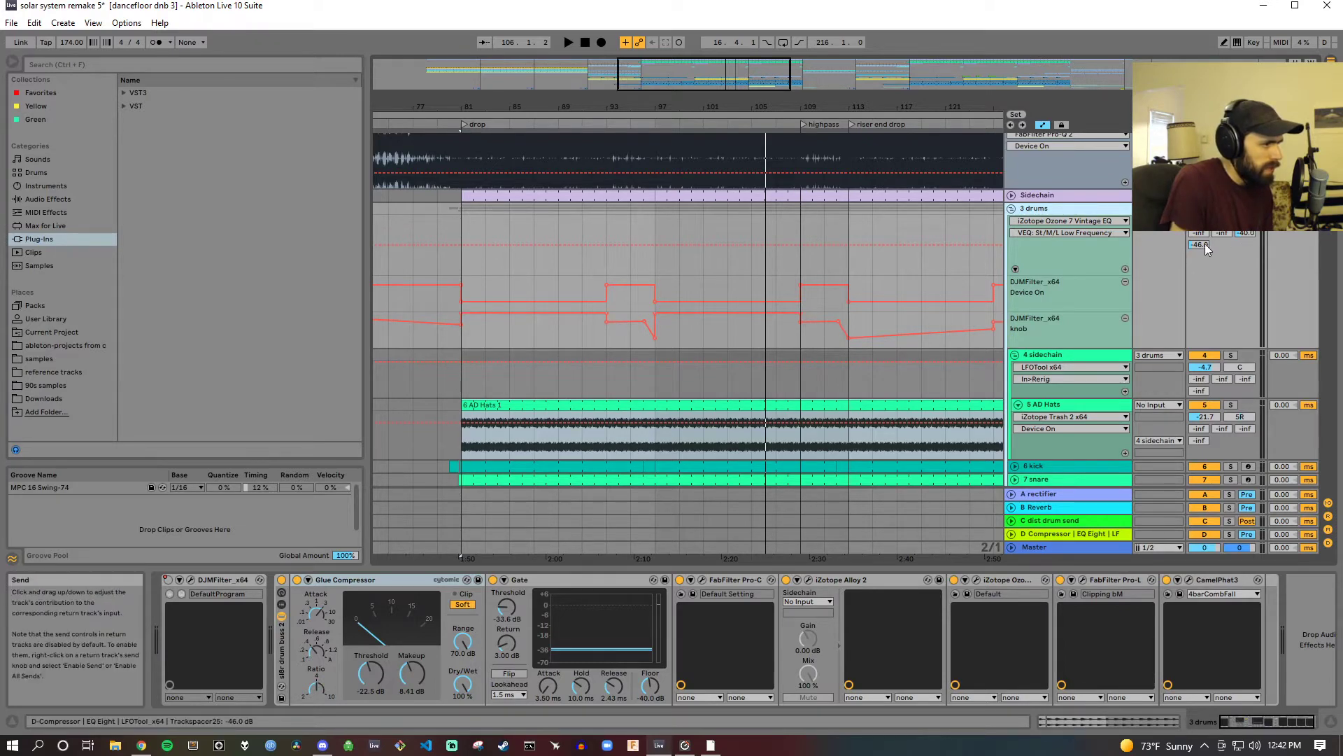
Step: Examine the C dist drum send return's device chain, opening and closing its LFOTool and Trackspacer windows
left_click(1057, 522)
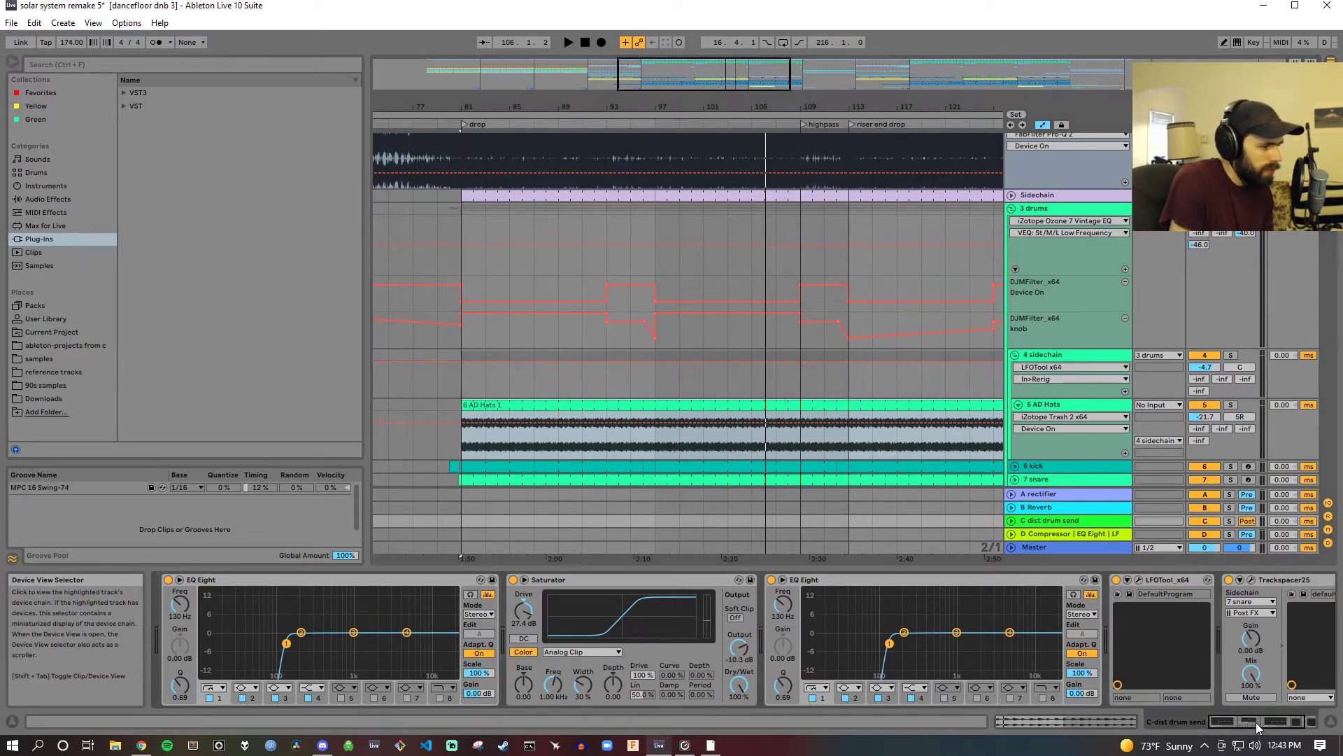
left_click_drag(1259, 719, 1271, 727)
left_click(1009, 581)
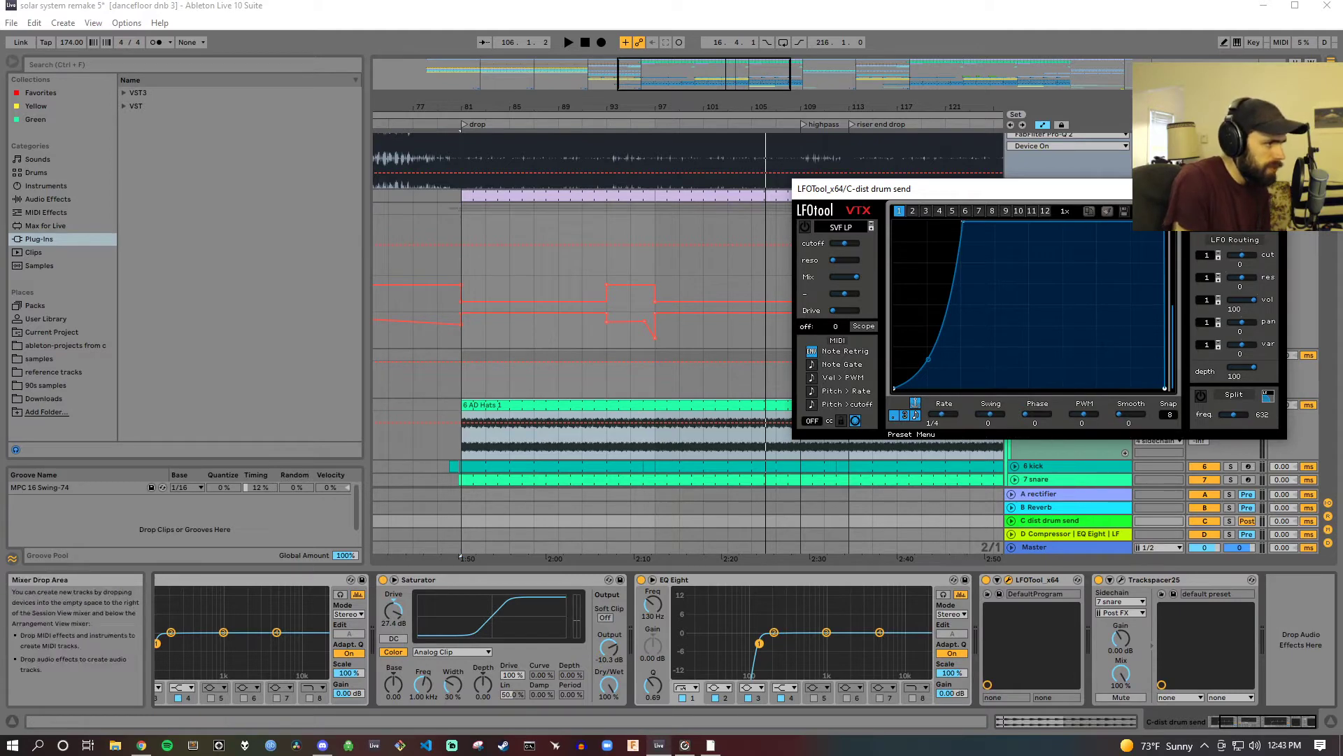
left_click(1271, 189)
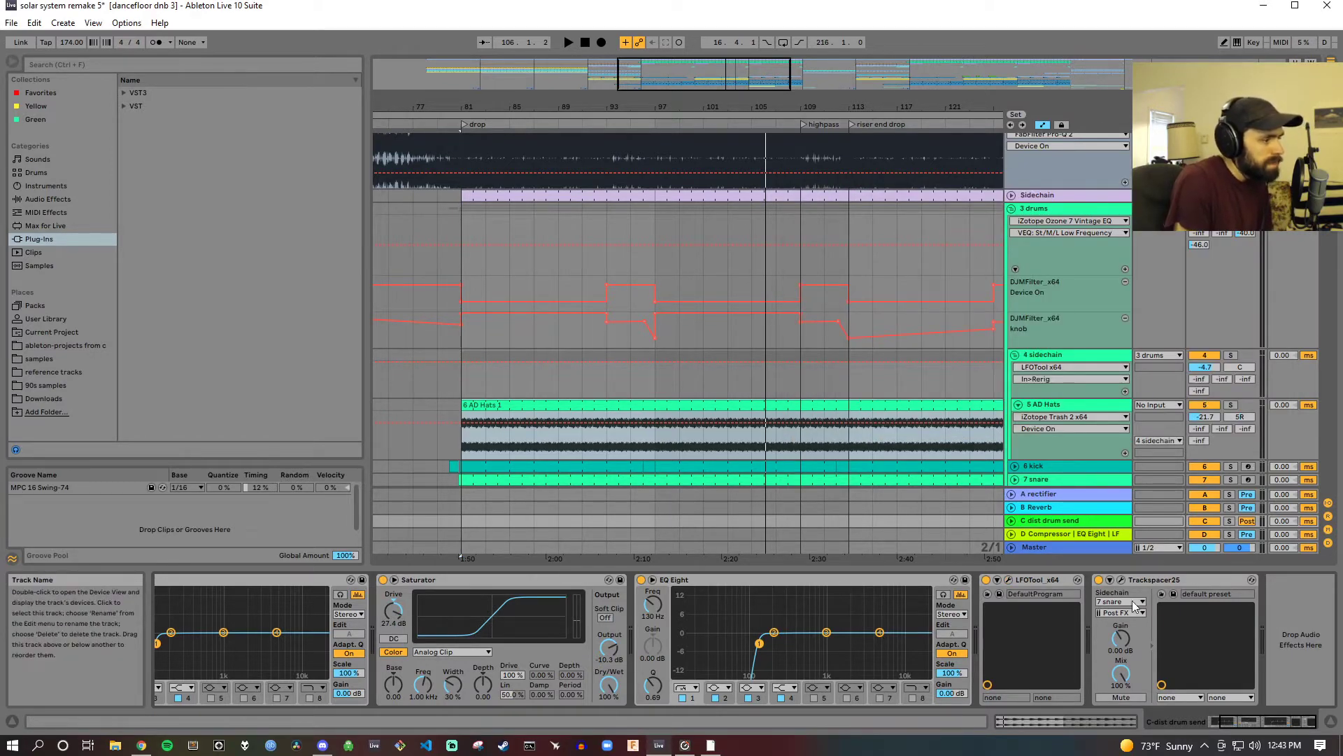
left_click(1122, 580)
left_click(1236, 211)
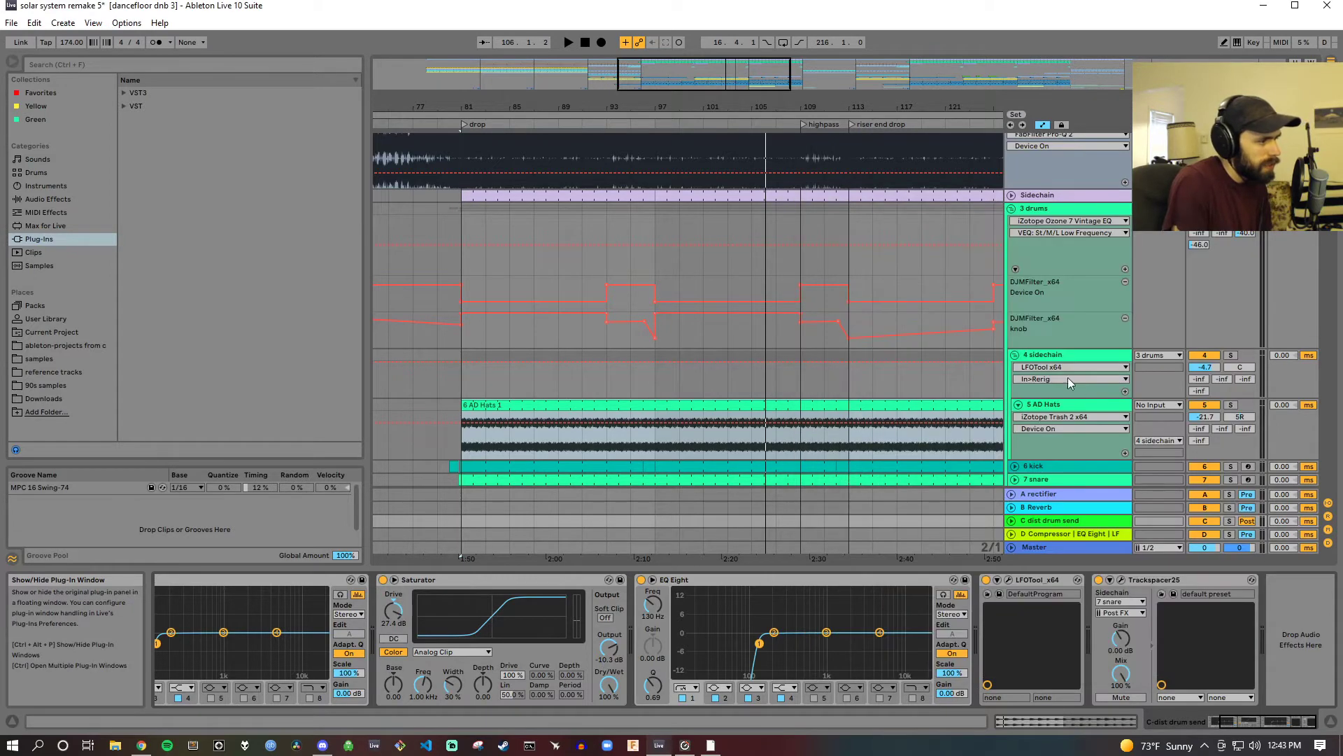
Step: Play the drop and audition the C dist drum send return and the D Compressor return in solo, one after the other
scroll(1092, 397, "down", 1)
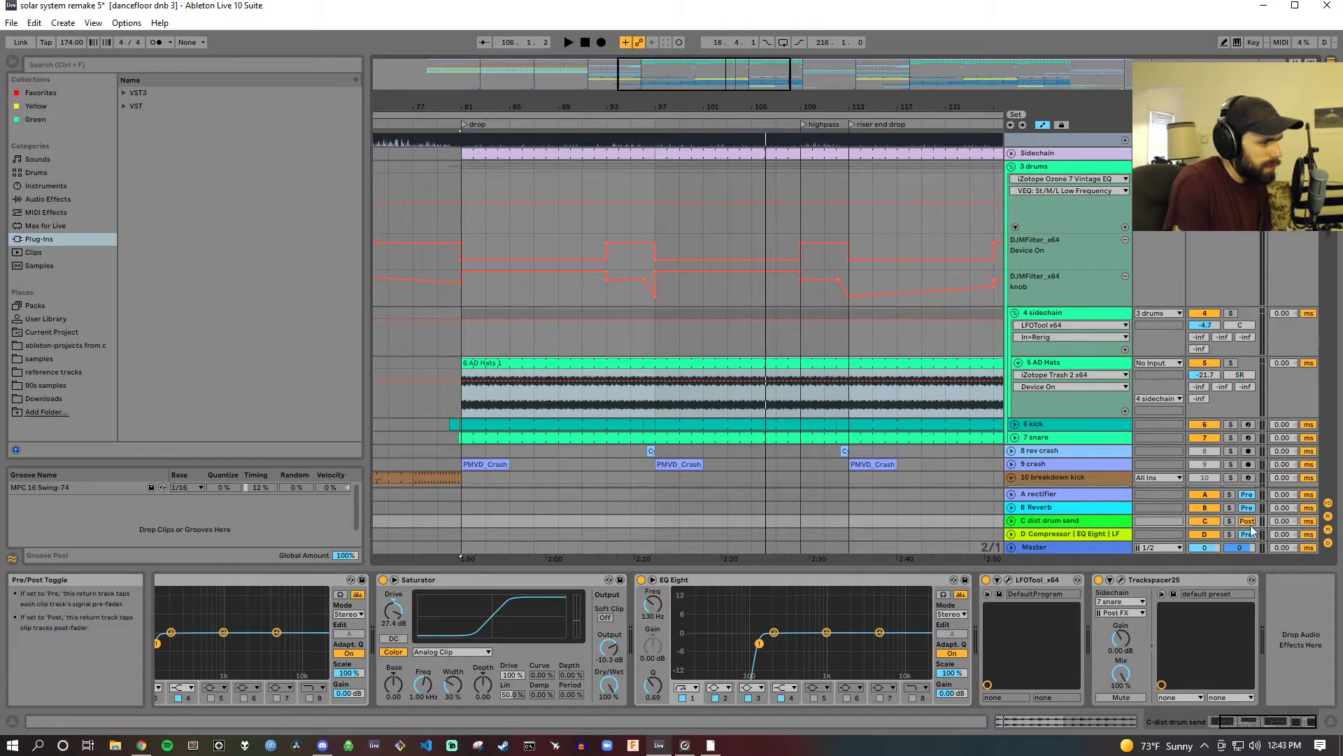
left_click(1229, 520)
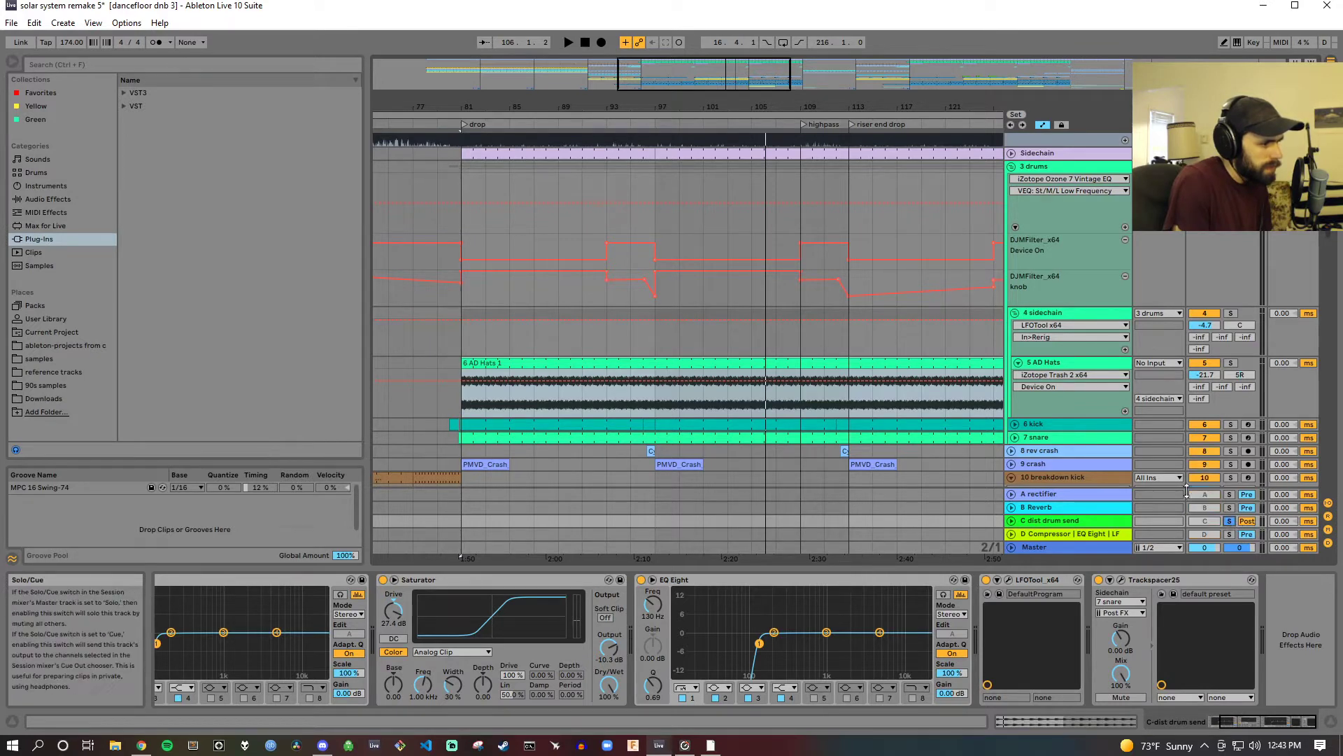
left_click(620, 125)
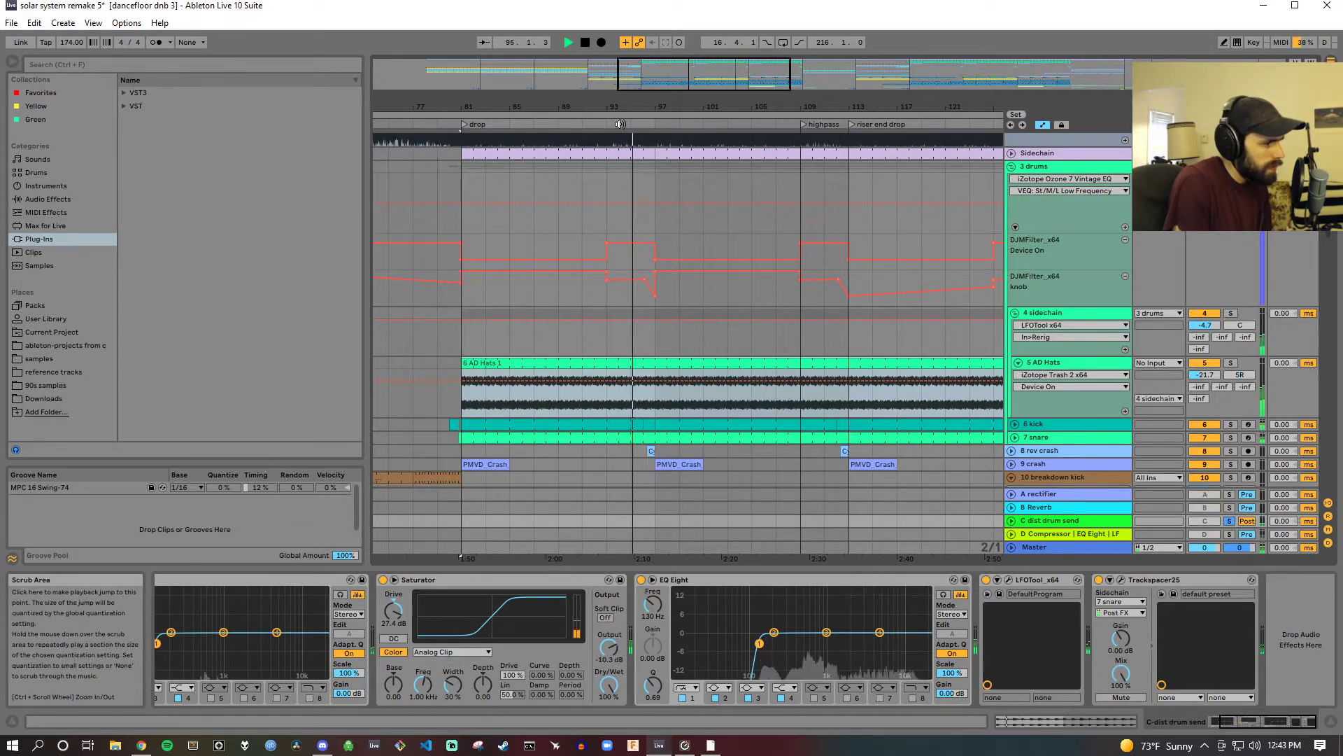
left_click(1231, 534)
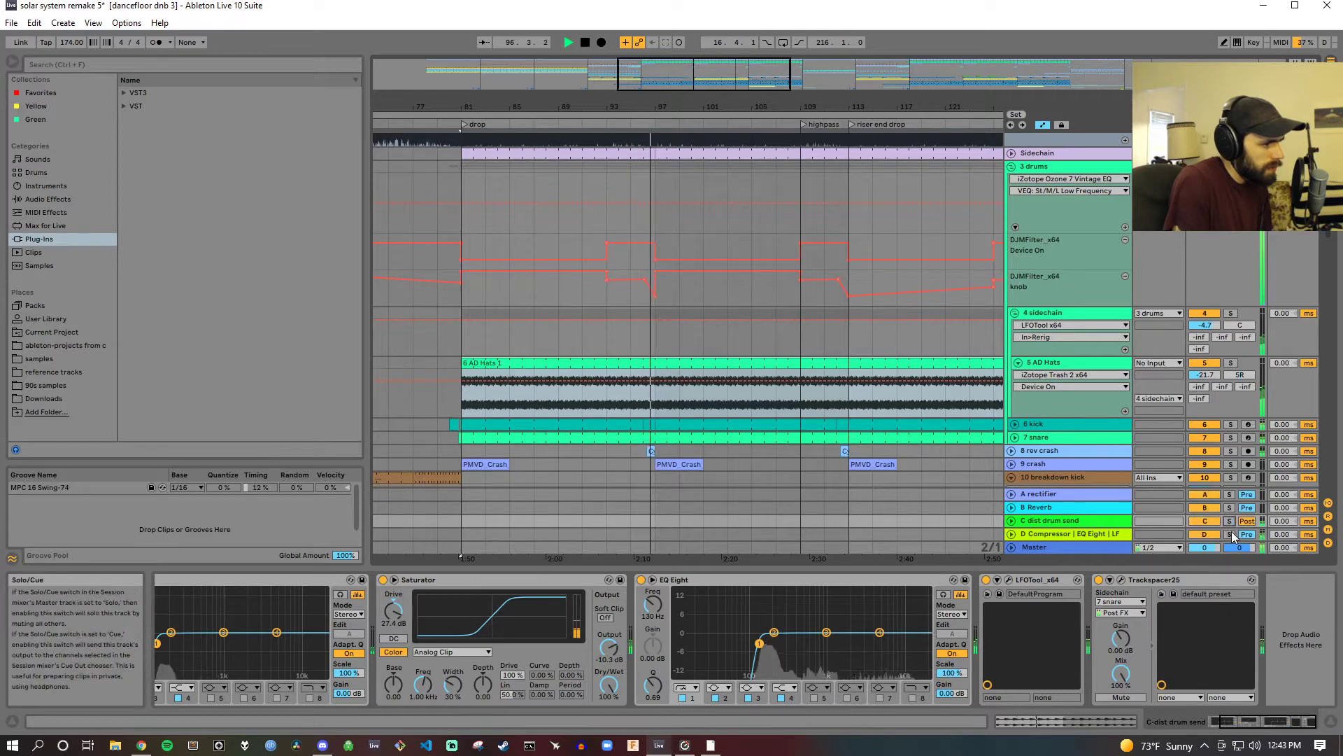
left_click(1232, 532)
left_click(1231, 535)
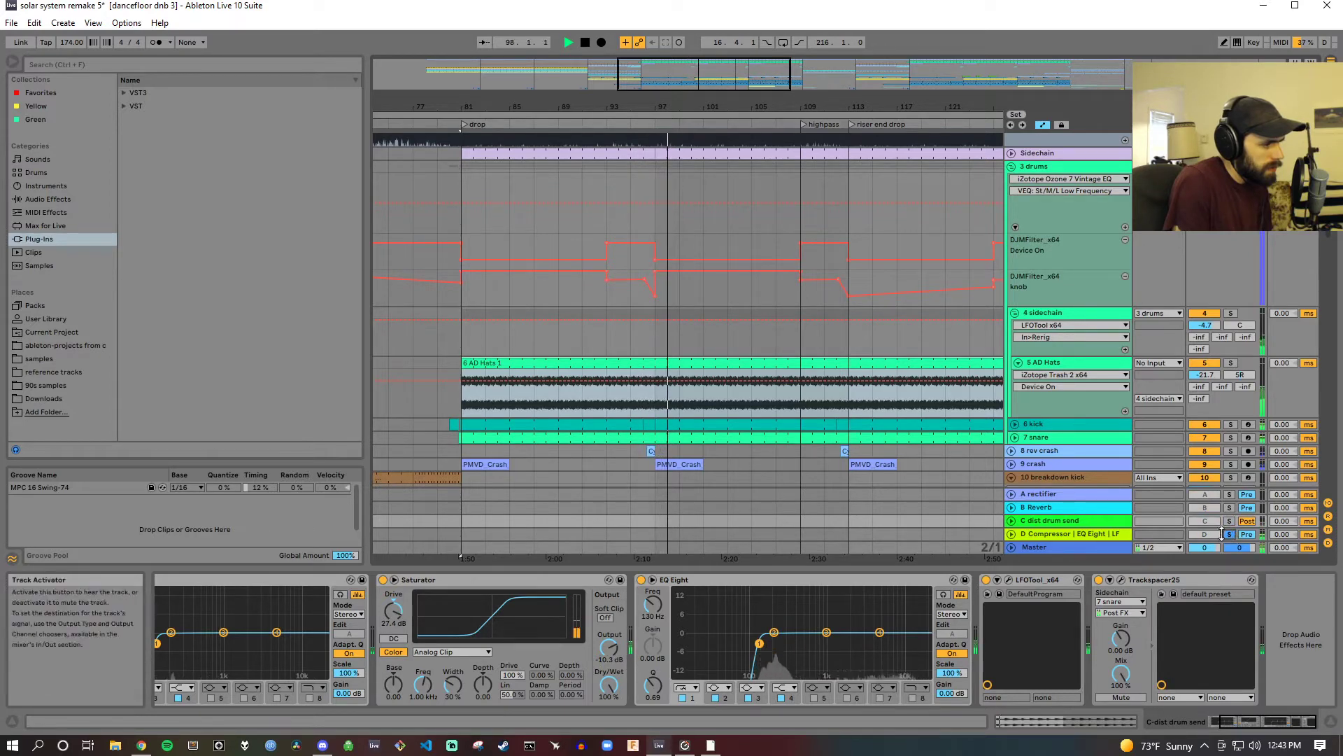
Step: Stop playback and inspect the D Compressor return's device chain, opening and closing its LFOTool window
left_click(1108, 533)
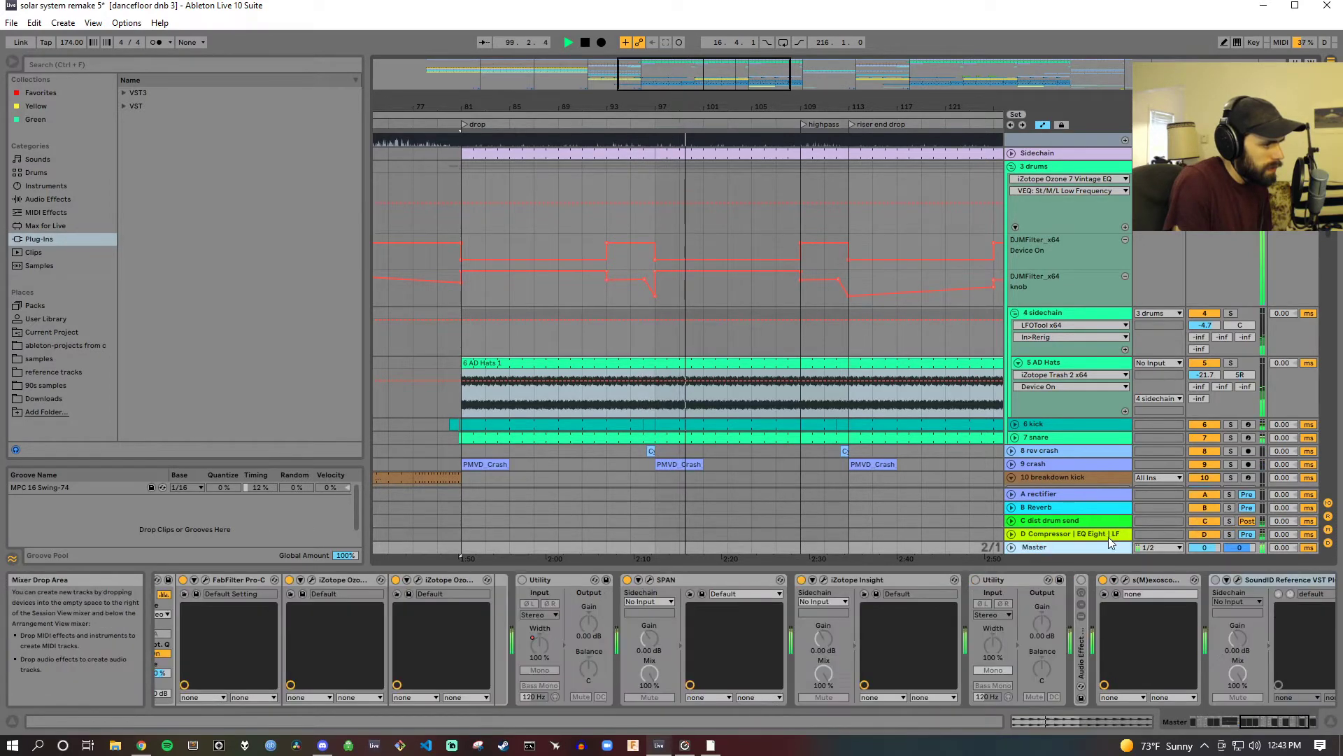
left_click(585, 43)
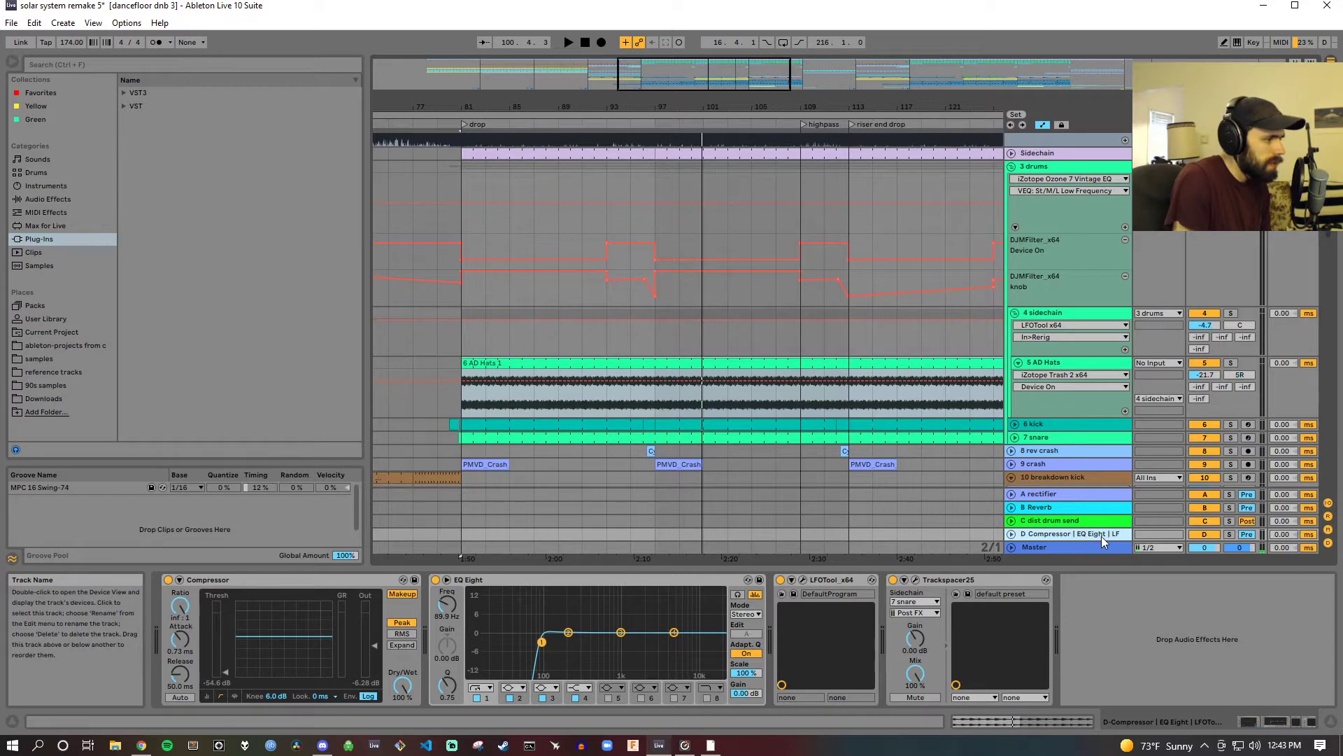
scroll(1115, 456, "up", 2)
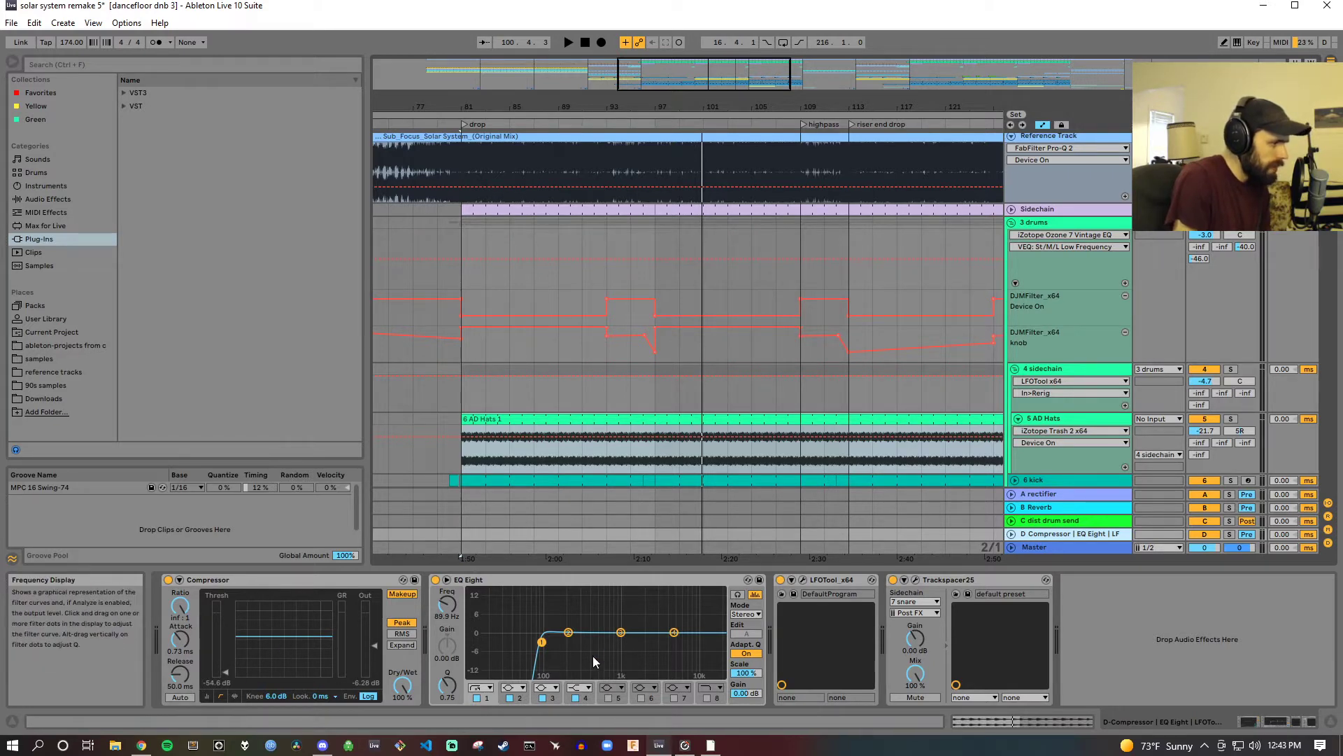
left_click(804, 581)
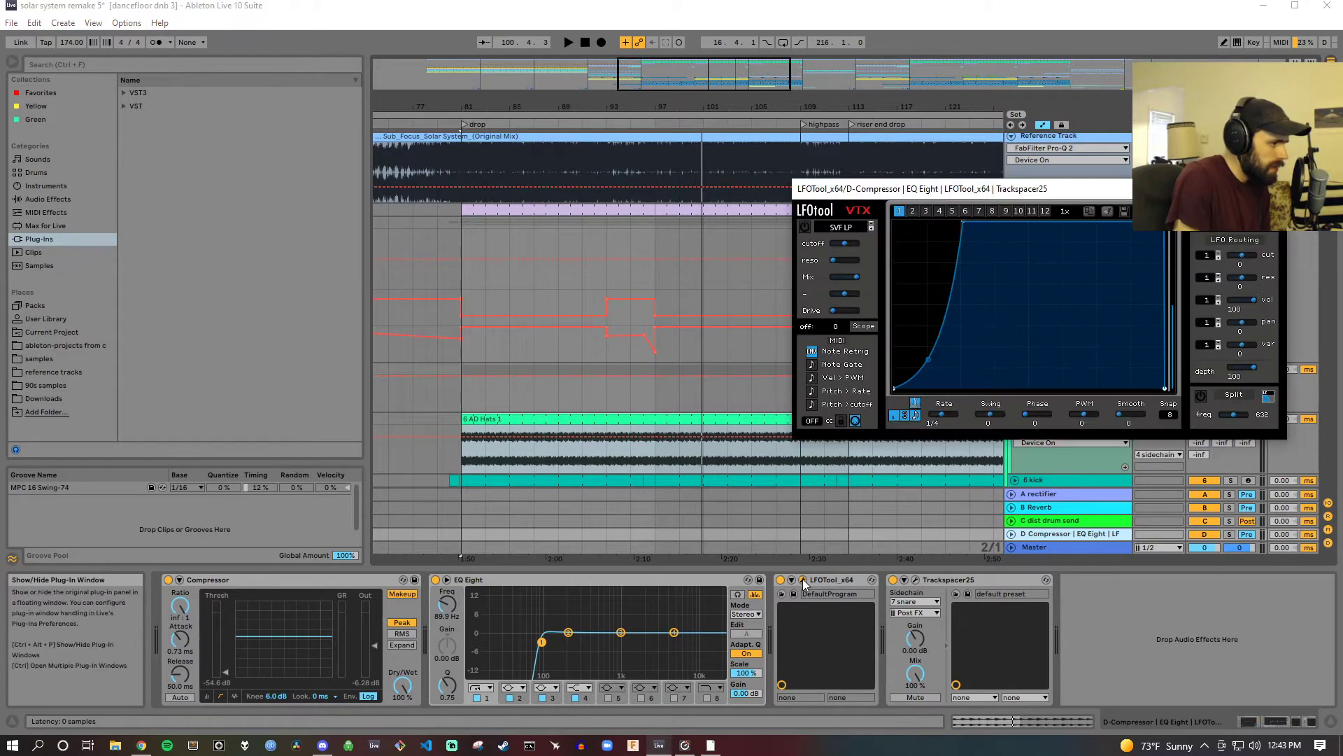
left_click(804, 581)
Step: Play the drop again, solo and unsolo the D Compressor return to compare it with the full drums, and stop playback
key("space")
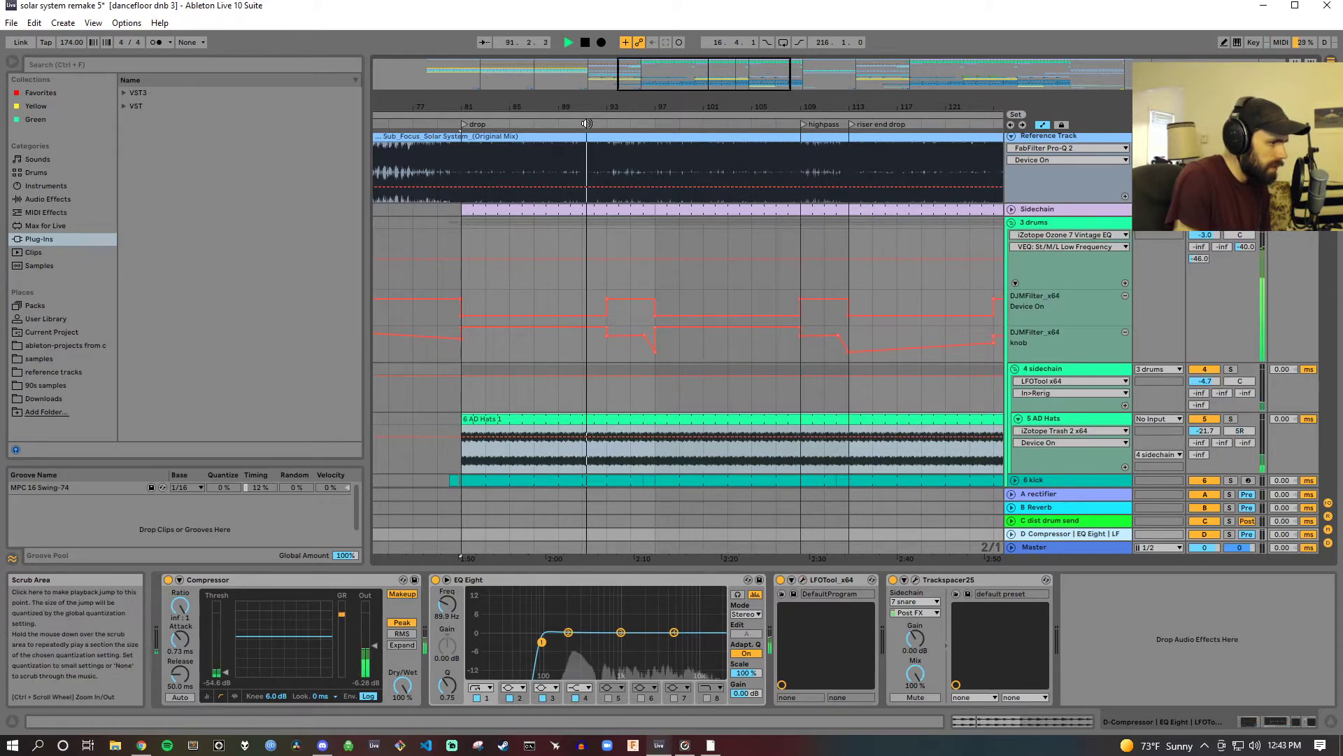
left_click(1231, 534)
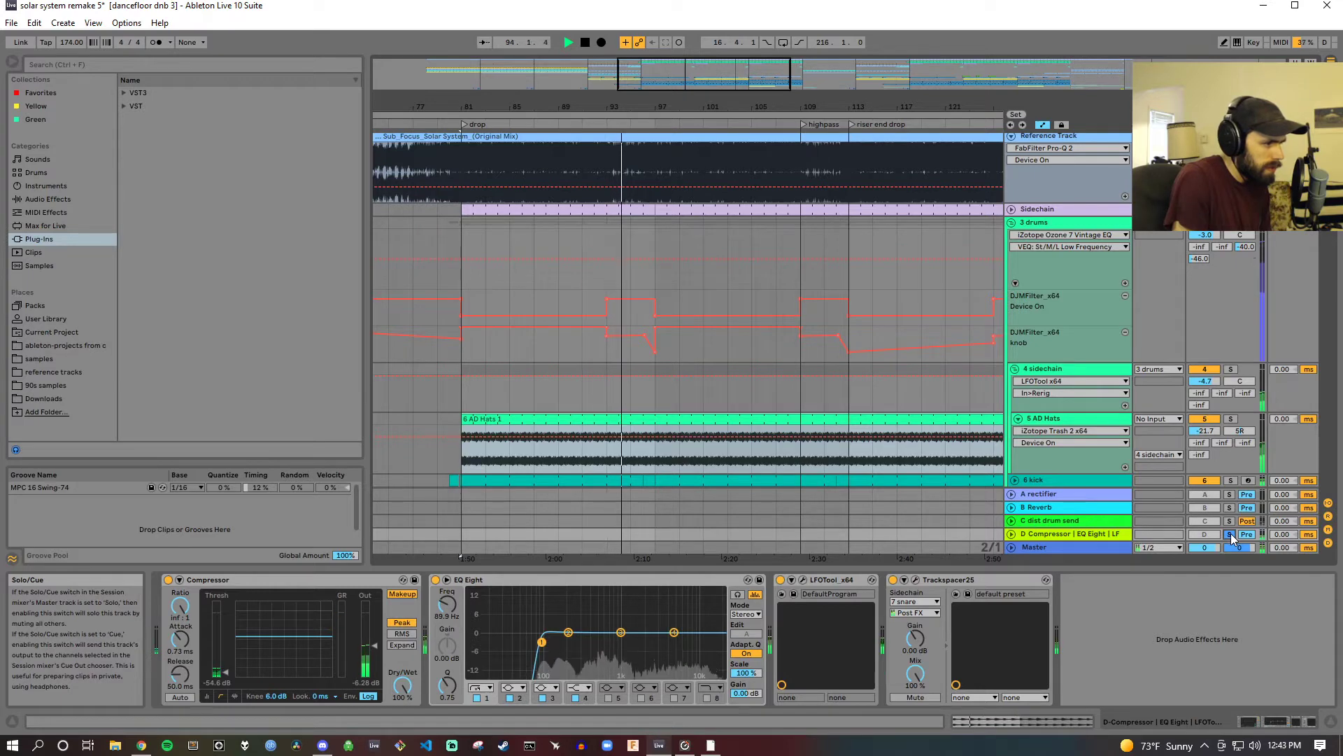
left_click(1230, 534)
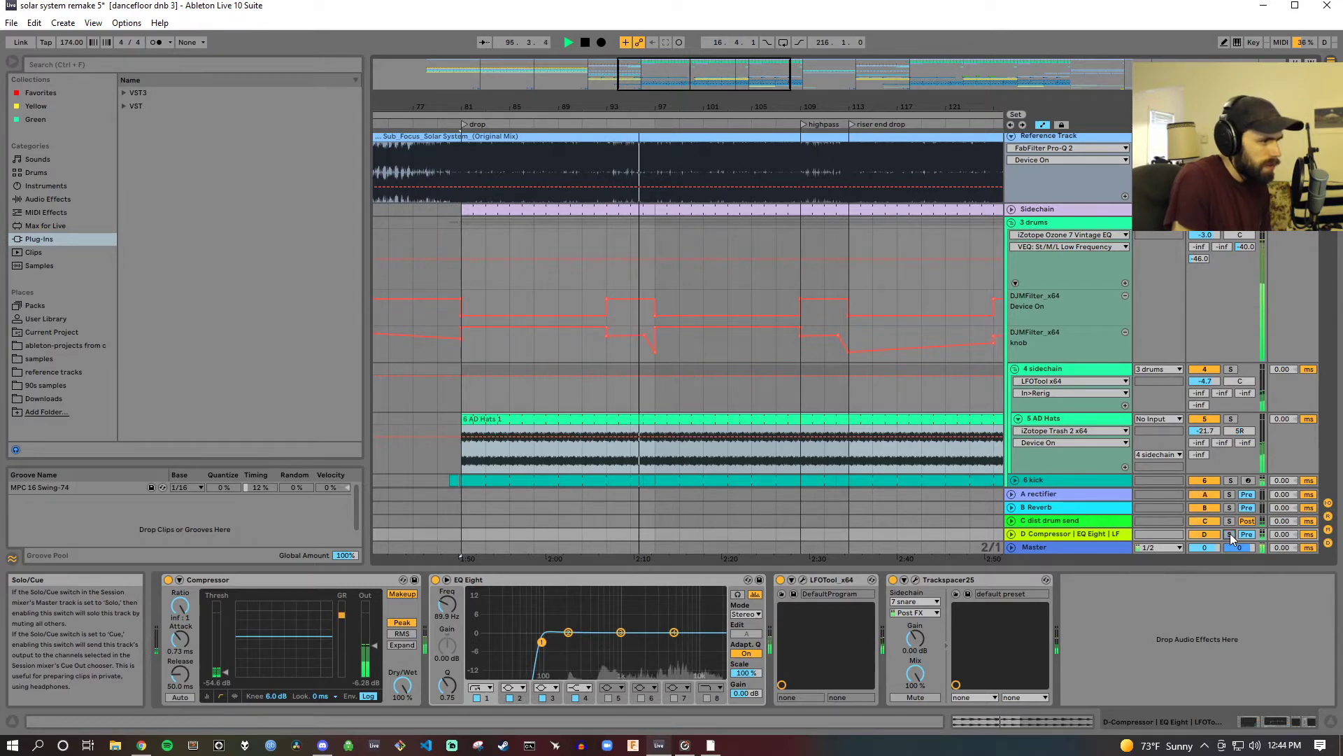
scroll(438, 224, "down", 3)
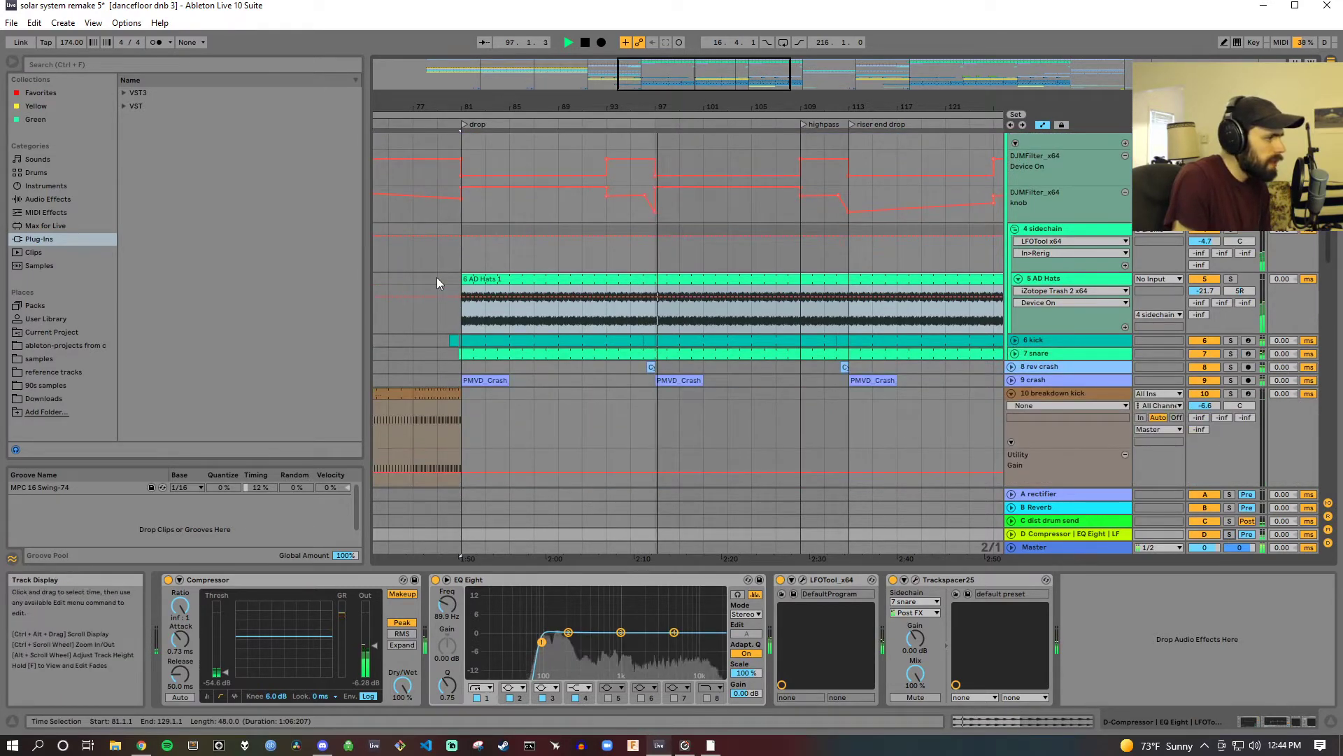
scroll(436, 277, "down", 1)
scroll(436, 277, "down", 3)
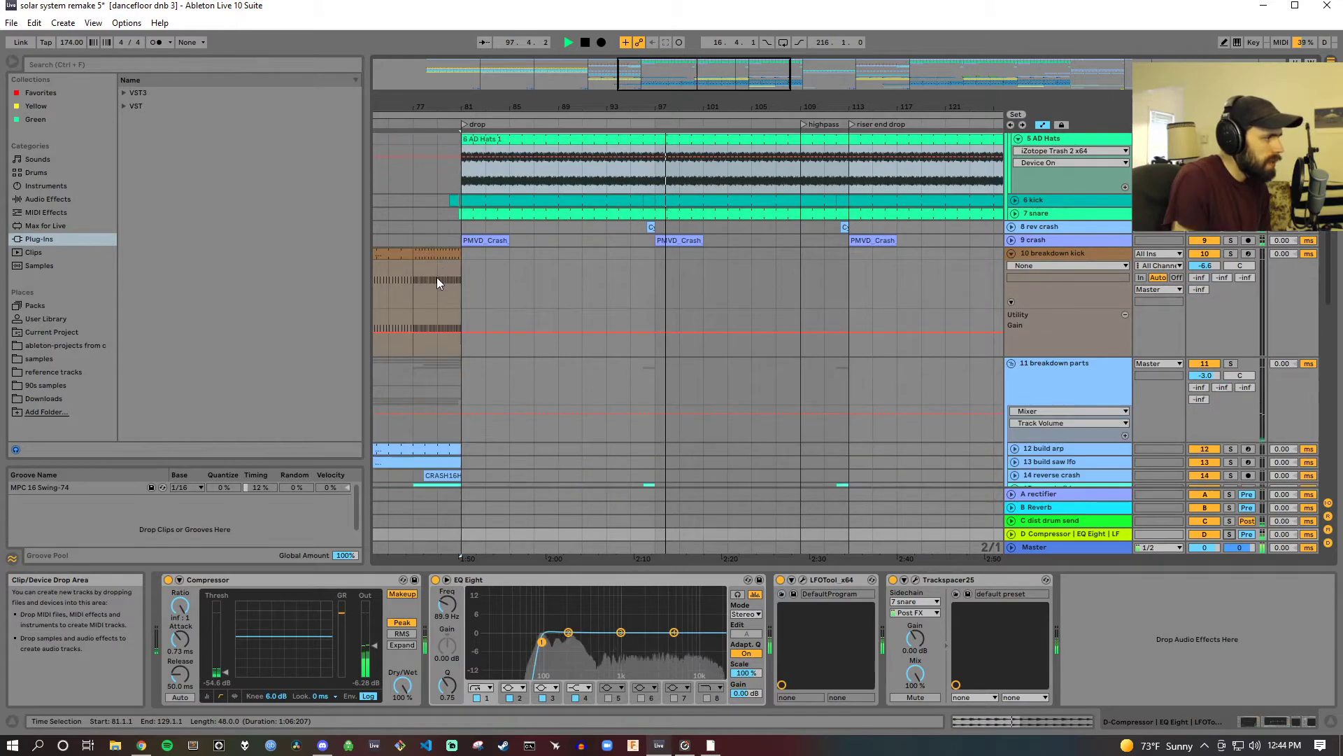
left_click(584, 42)
Step: Unfold the 8 rev crash and 9 crash tracks to examine their clips across the drop, and fold both again
left_click(1078, 226)
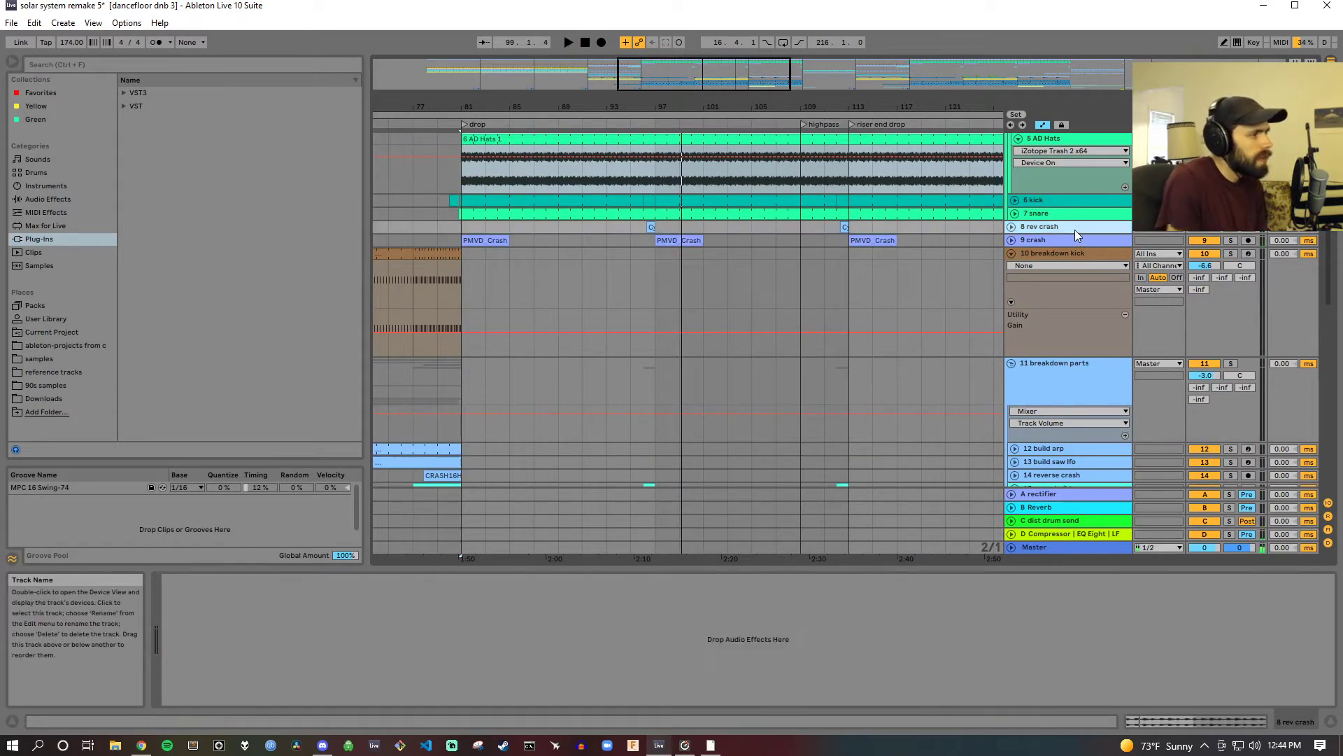
left_click(1012, 227)
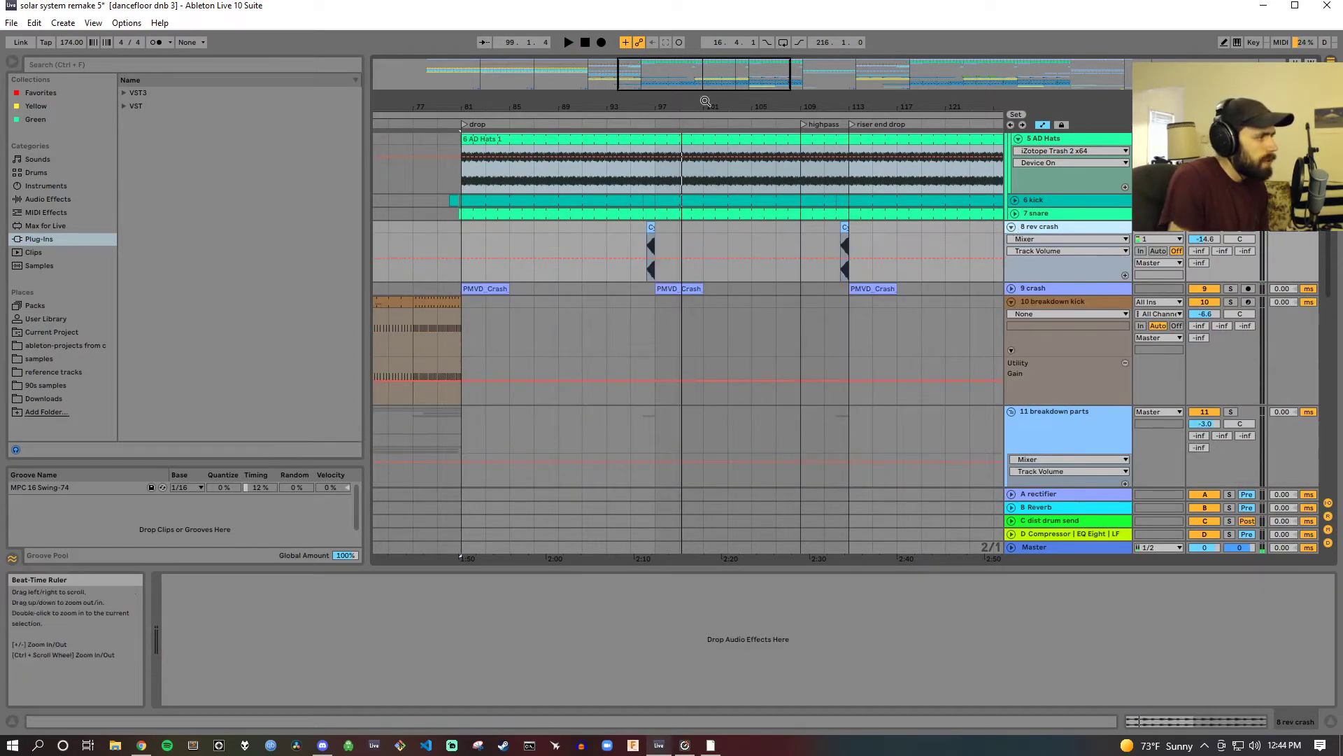
left_click_drag(494, 107, 494, 79)
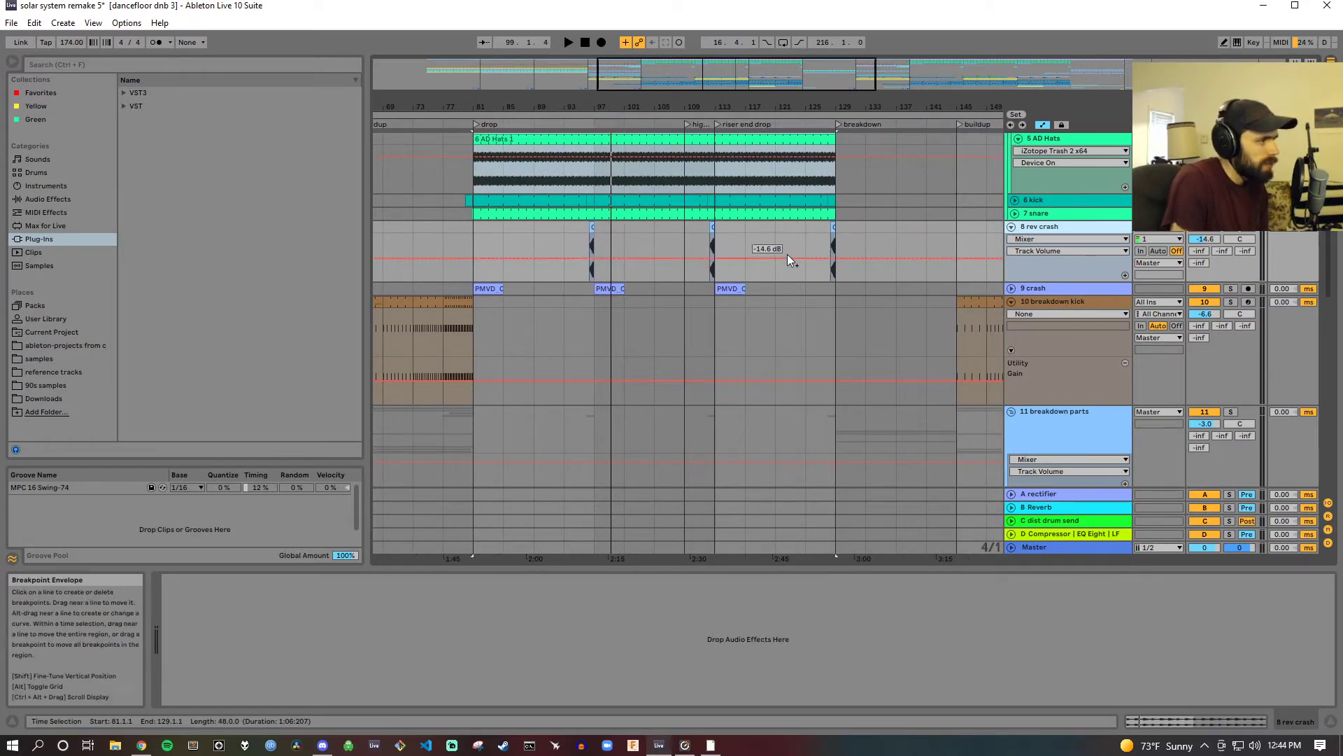
left_click(1011, 289)
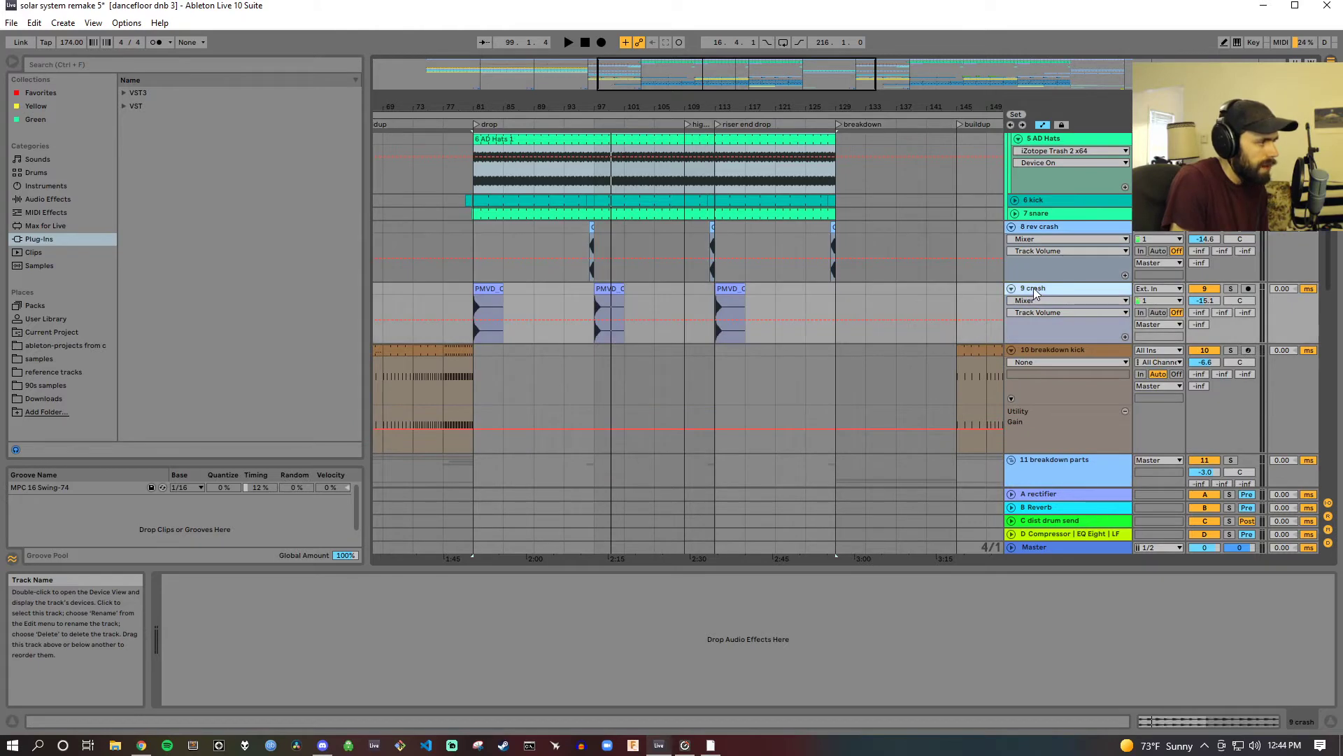
left_click(1011, 288)
left_click(1011, 227)
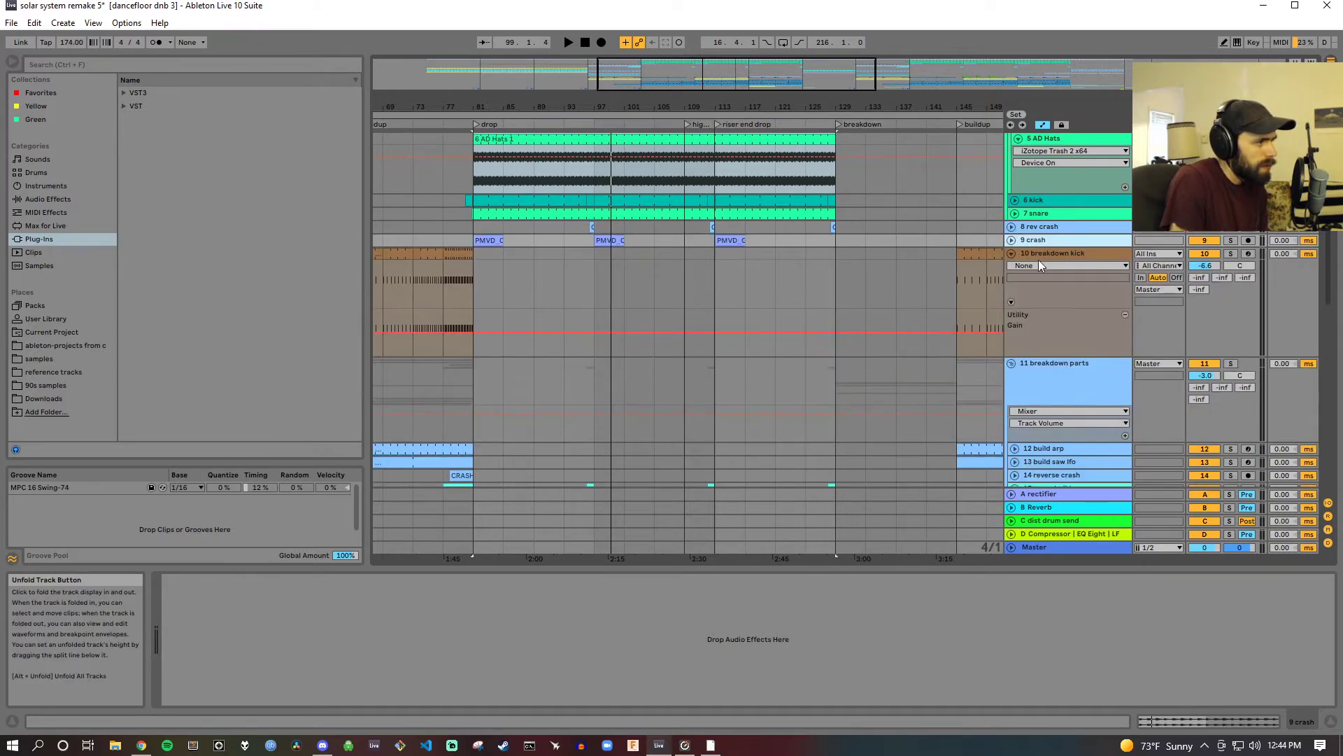
Step: View the 10 breakdown kick track's device chain and its Utility Gain automation through the kick and lead, flute and buildup sections
left_click(1050, 255)
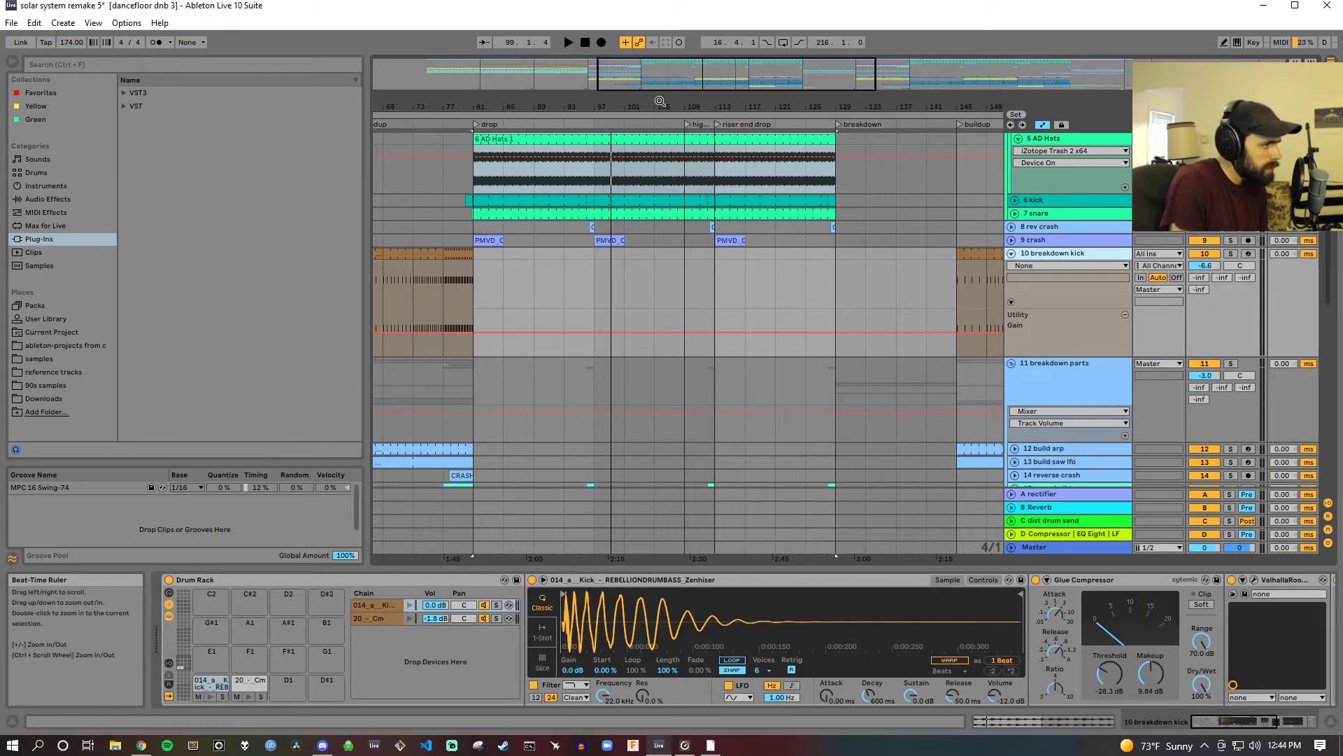
left_click_drag(658, 107, 831, 89)
scroll(842, 275, "down", 1)
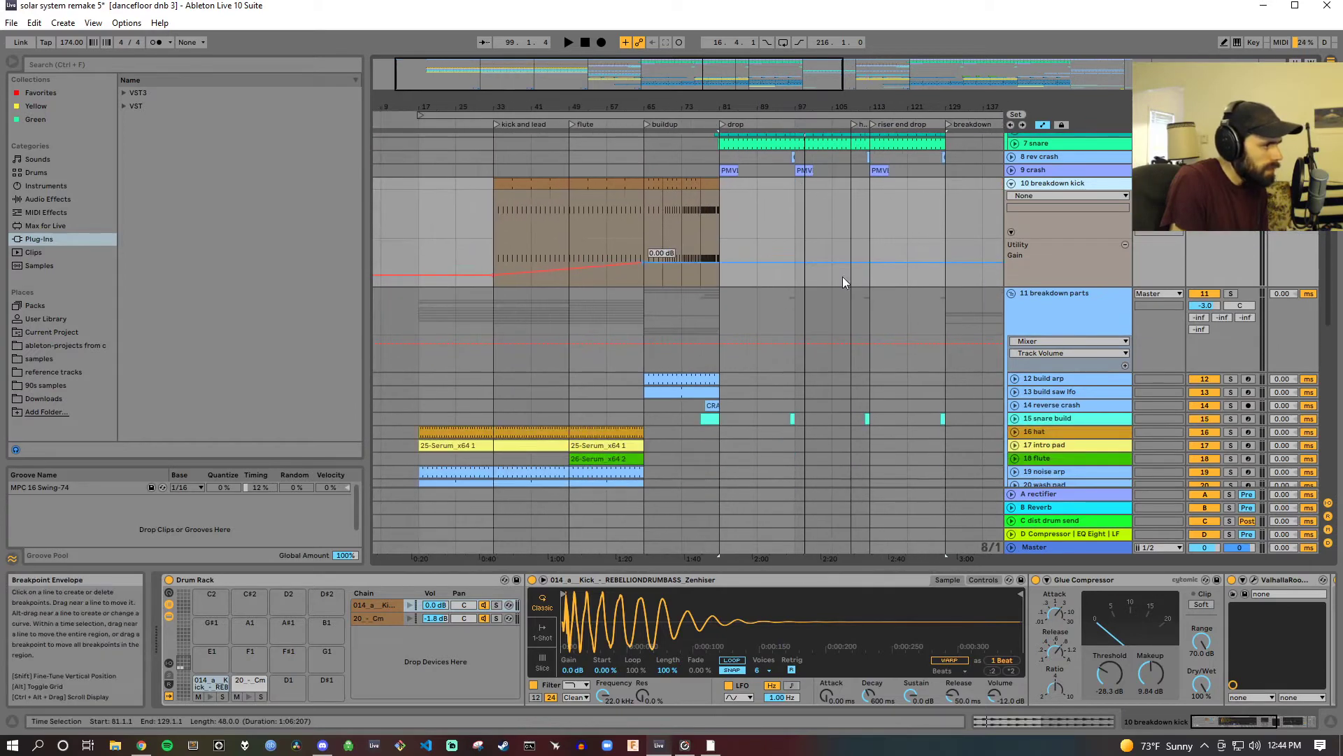
Step: View the sidechain Compressor on the 11 breakdown parts group and look over the tracks inside the group
left_click(1103, 305)
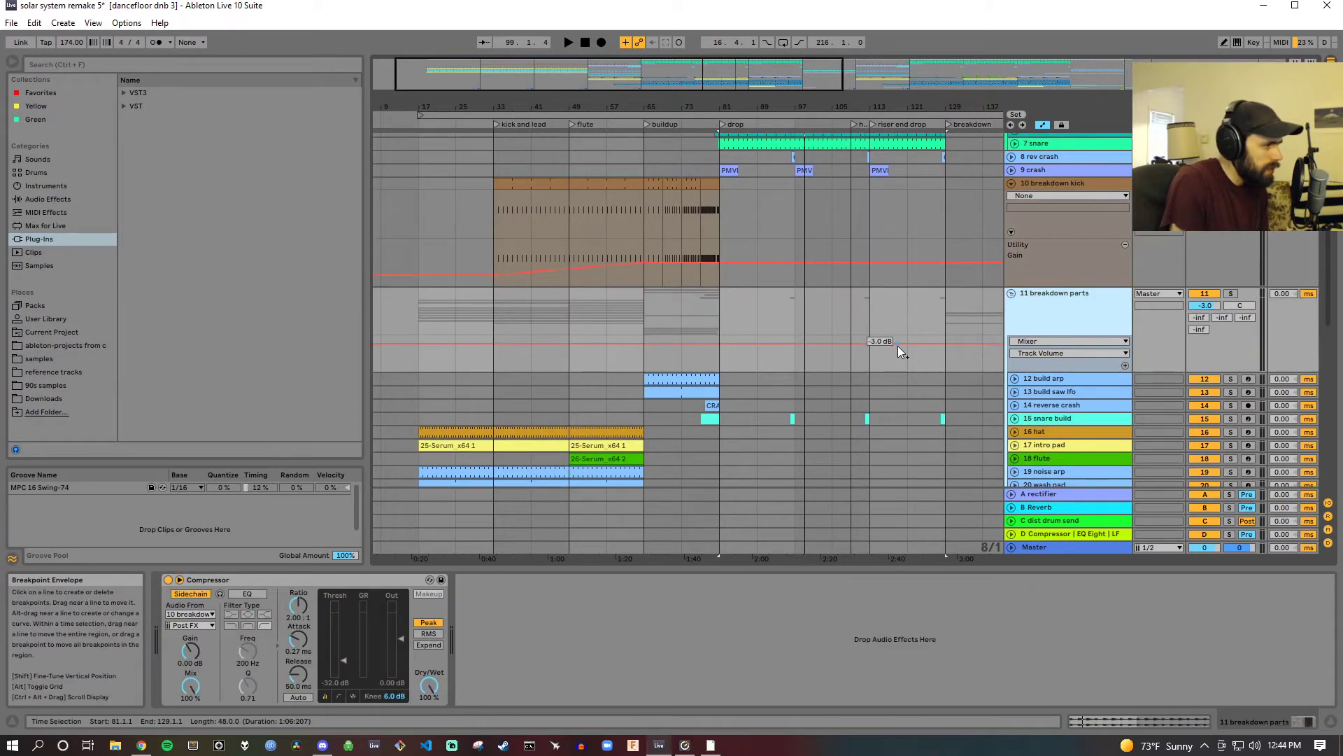
scroll(895, 341, "down", 1)
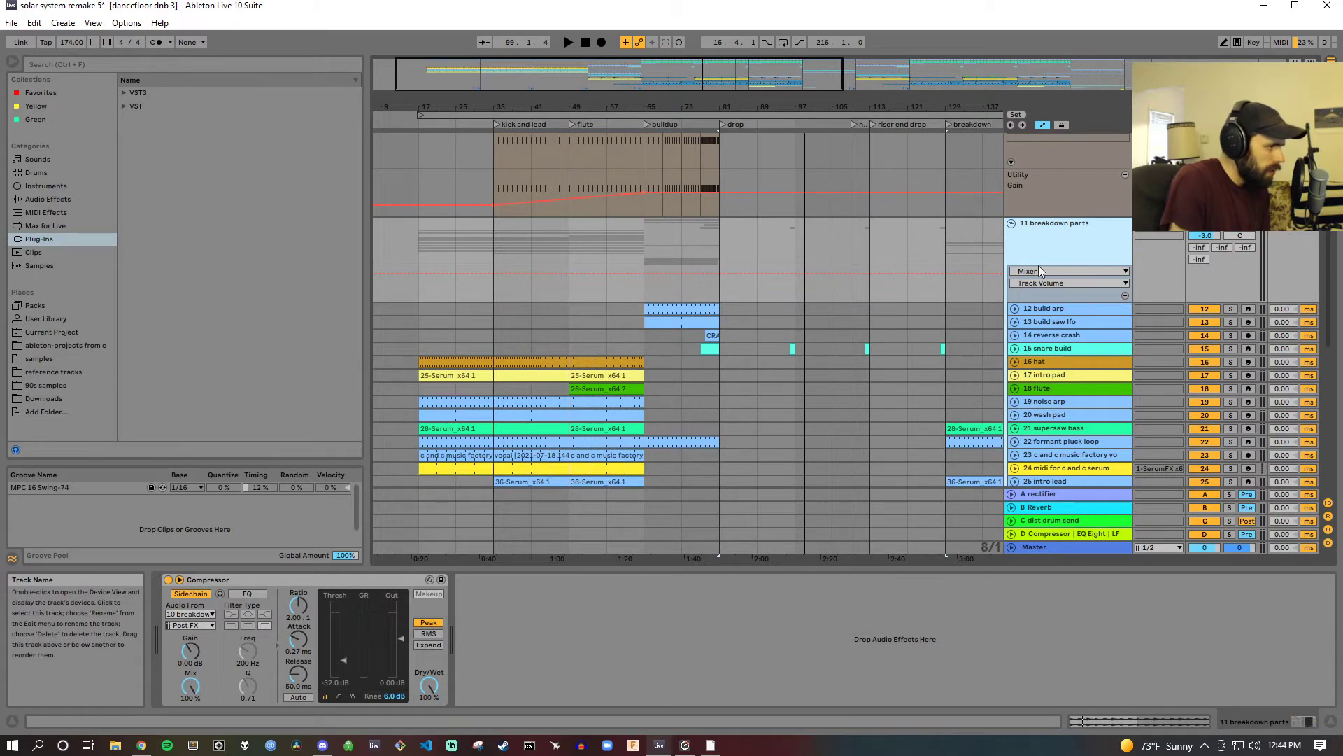
scroll(1038, 266, "down", 2)
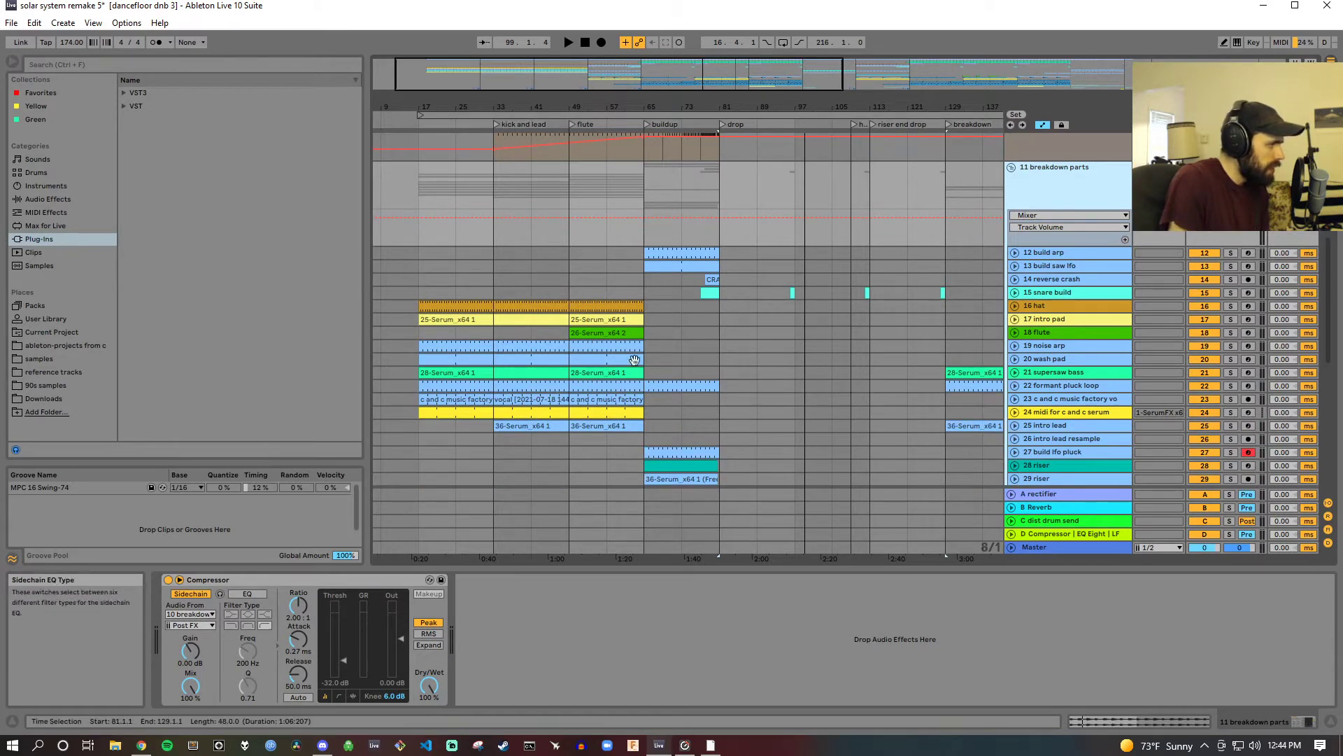
Step: Play the flute section while viewing the 10 breakdown kick's device chain, then check the sidechain Compressor on the 11 breakdown parts group
scroll(744, 216, "up", 2)
left_click(1096, 161)
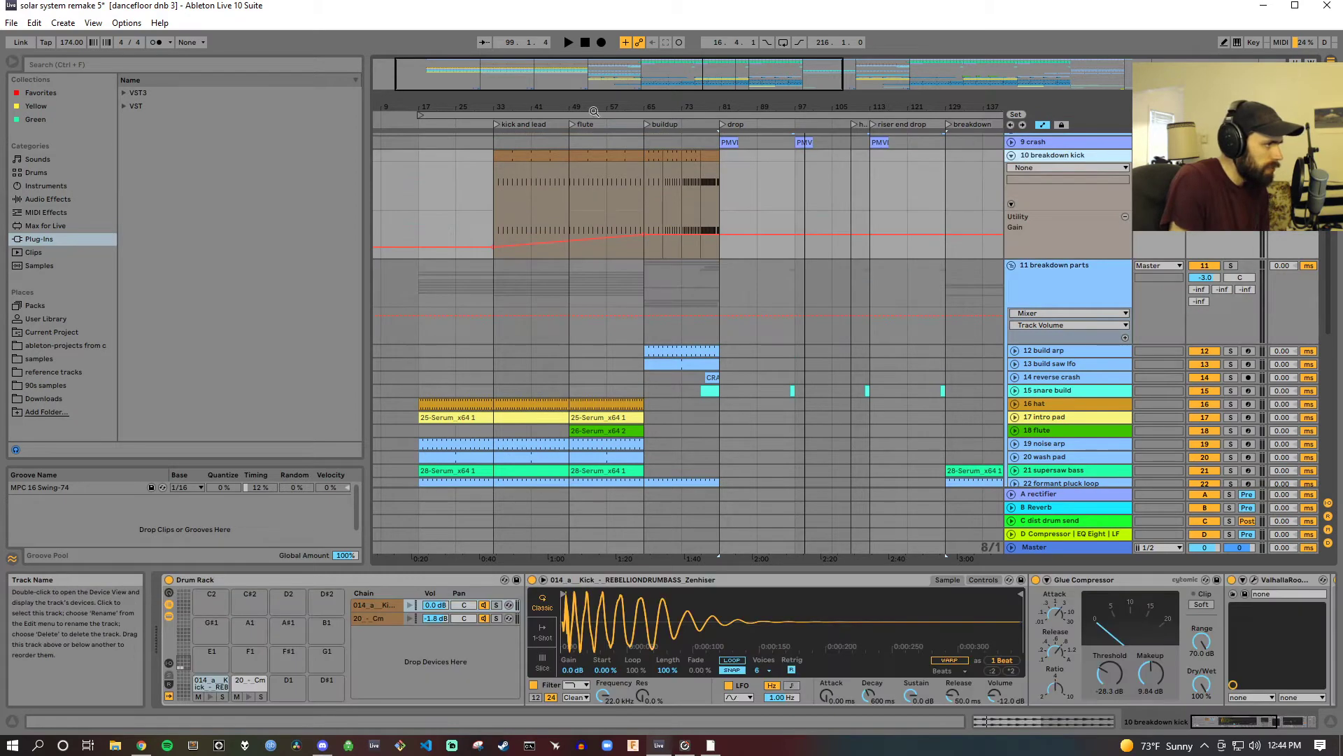
key("space")
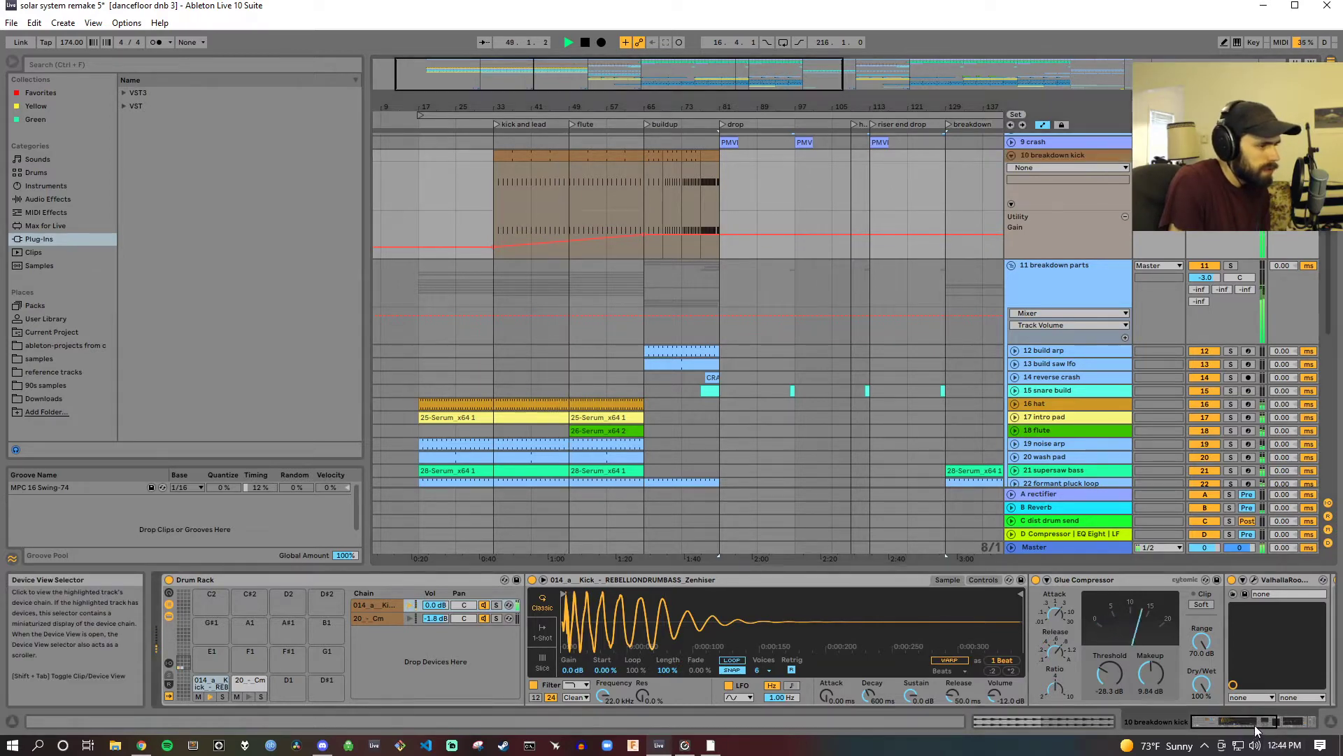
left_click_drag(1254, 725, 1299, 729)
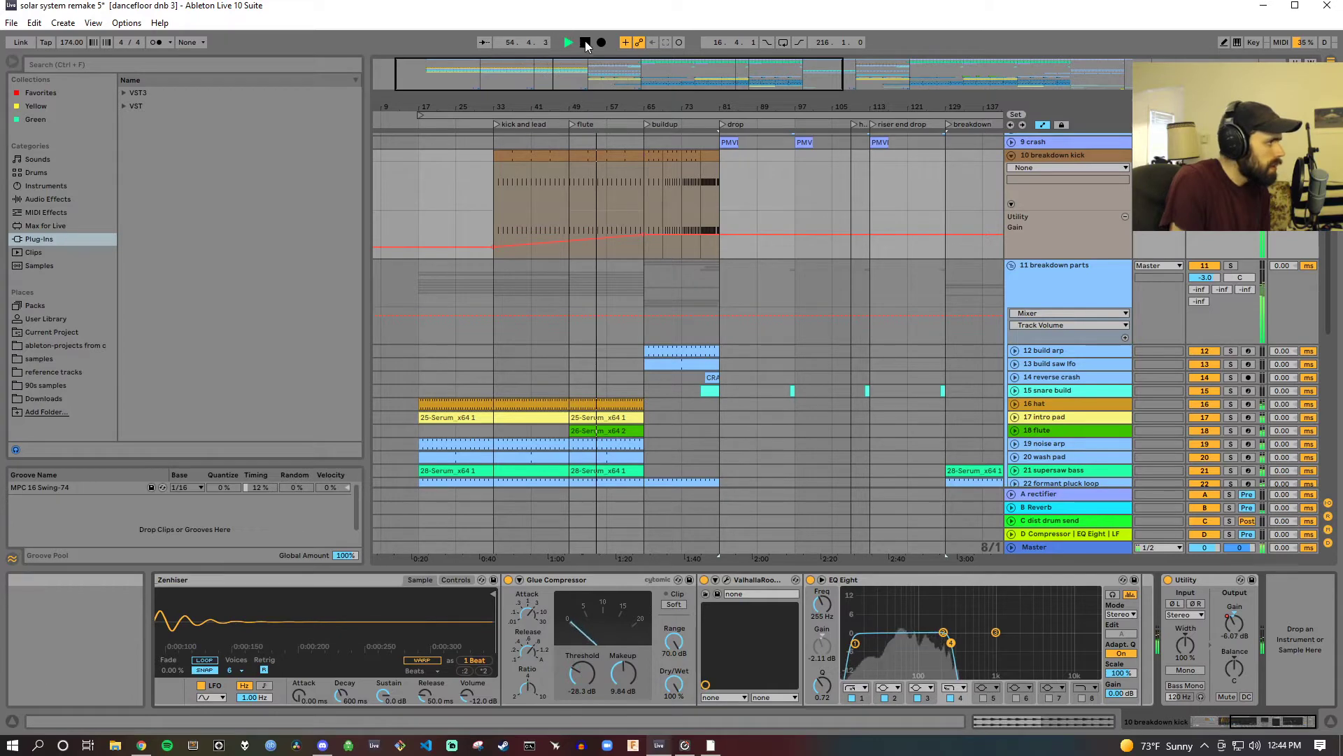
left_click(1062, 276)
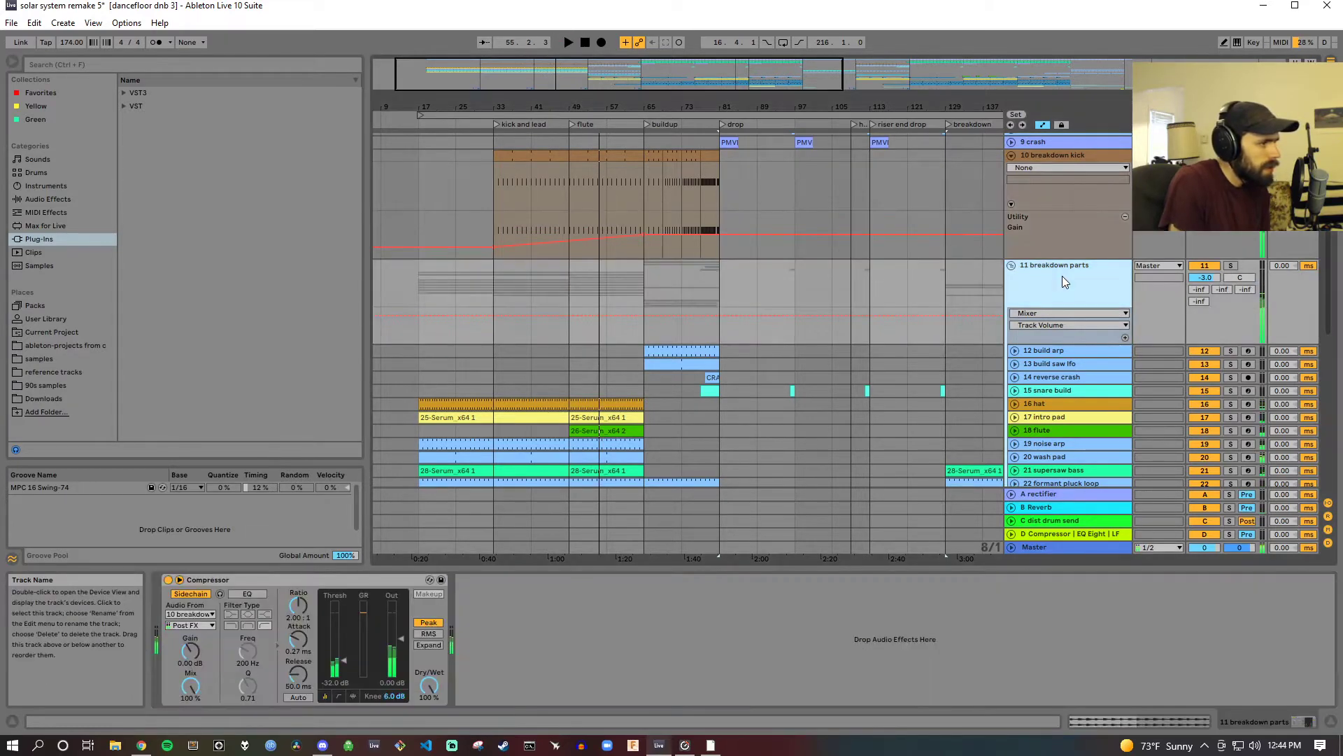
Step: Unfold the 12 build arp track, solo it and play from the buildup locator
left_click(1059, 352)
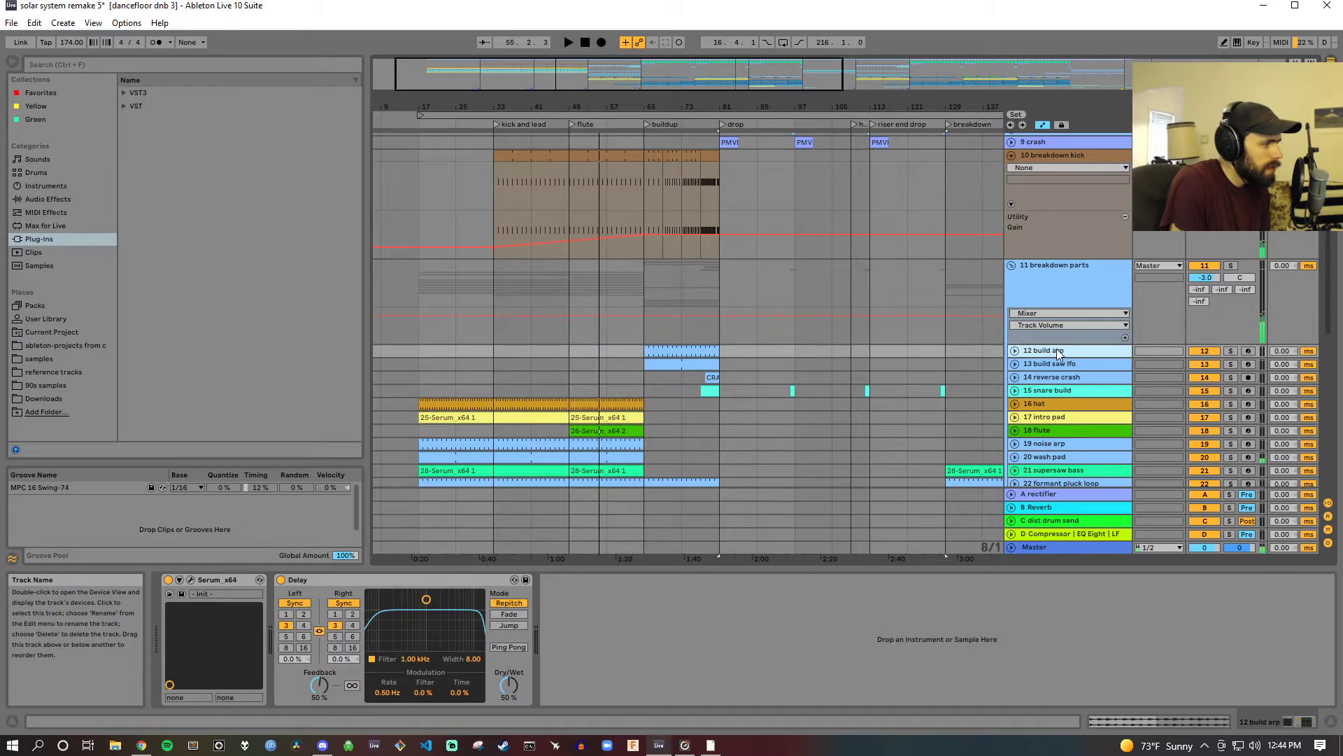
left_click(1015, 351)
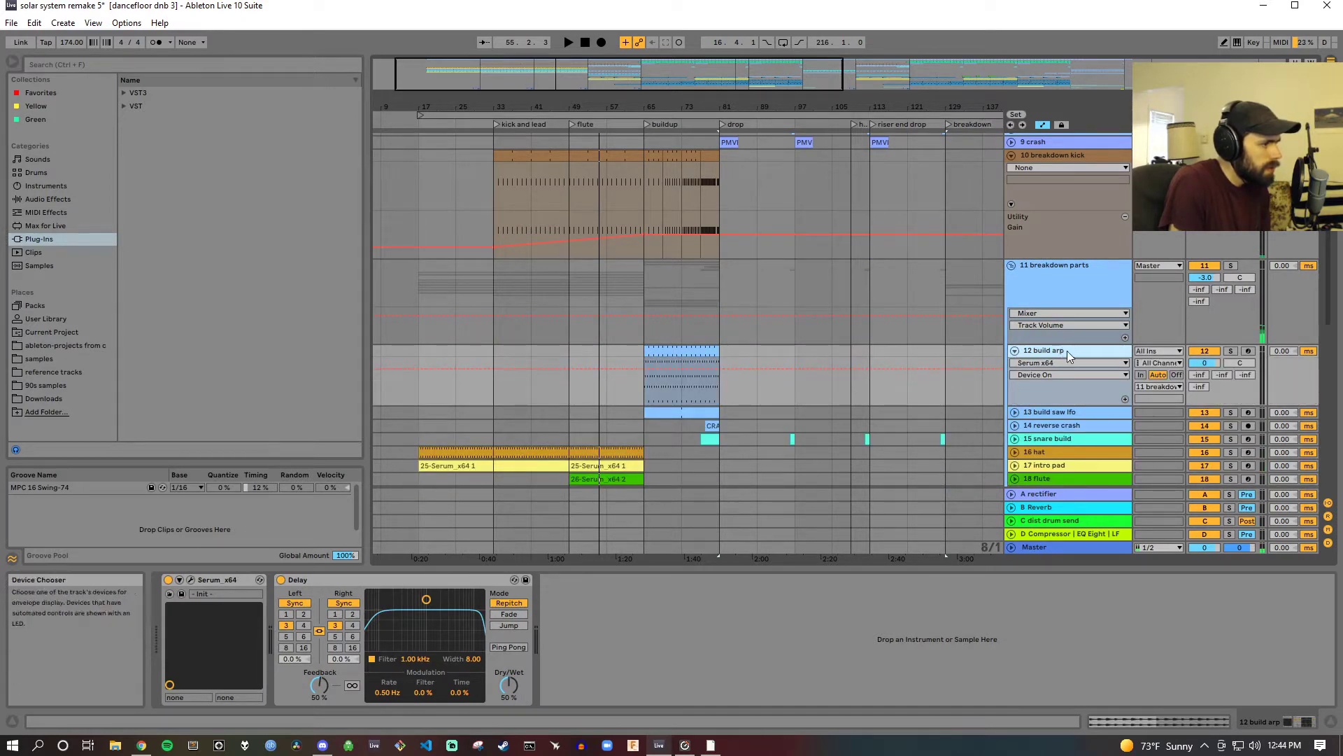
left_click(667, 123)
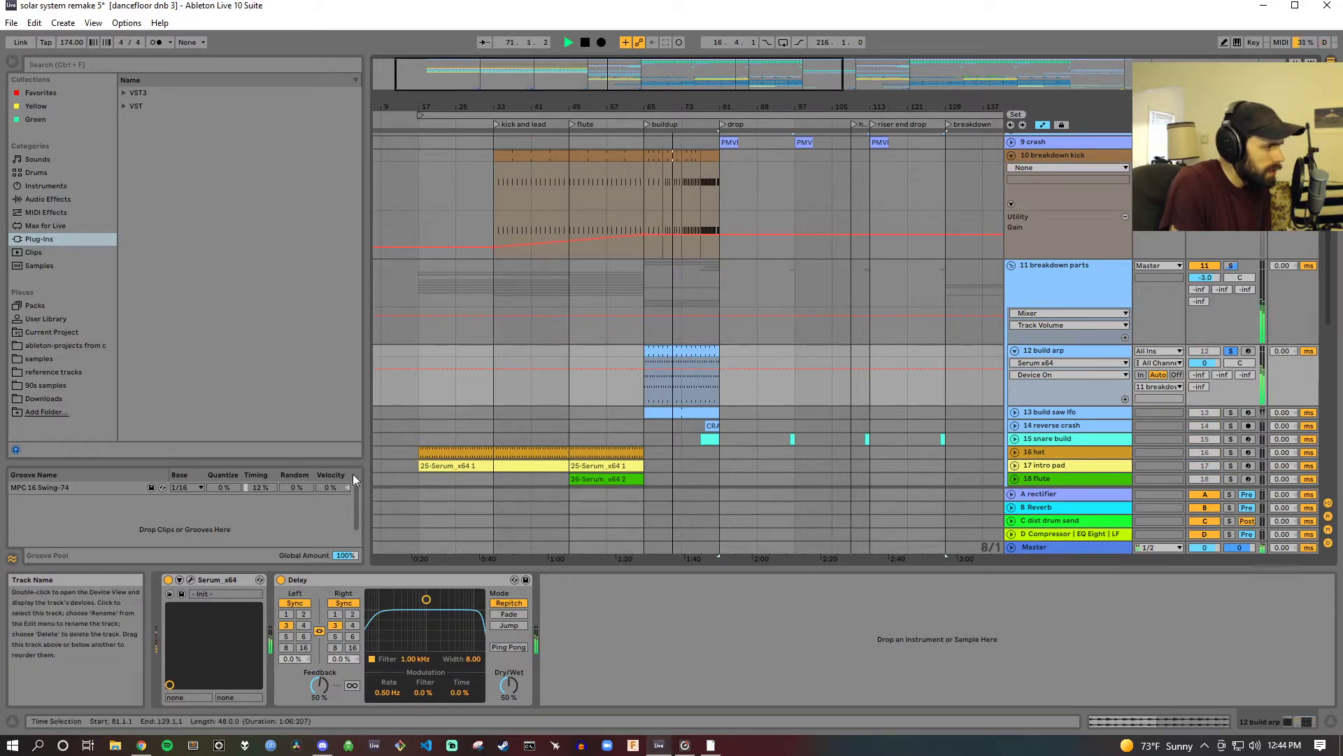
Step: Open the build arp's Serum to examine its oscillators, Reverb effect and Envelope 1, and stop playback
left_click(191, 580)
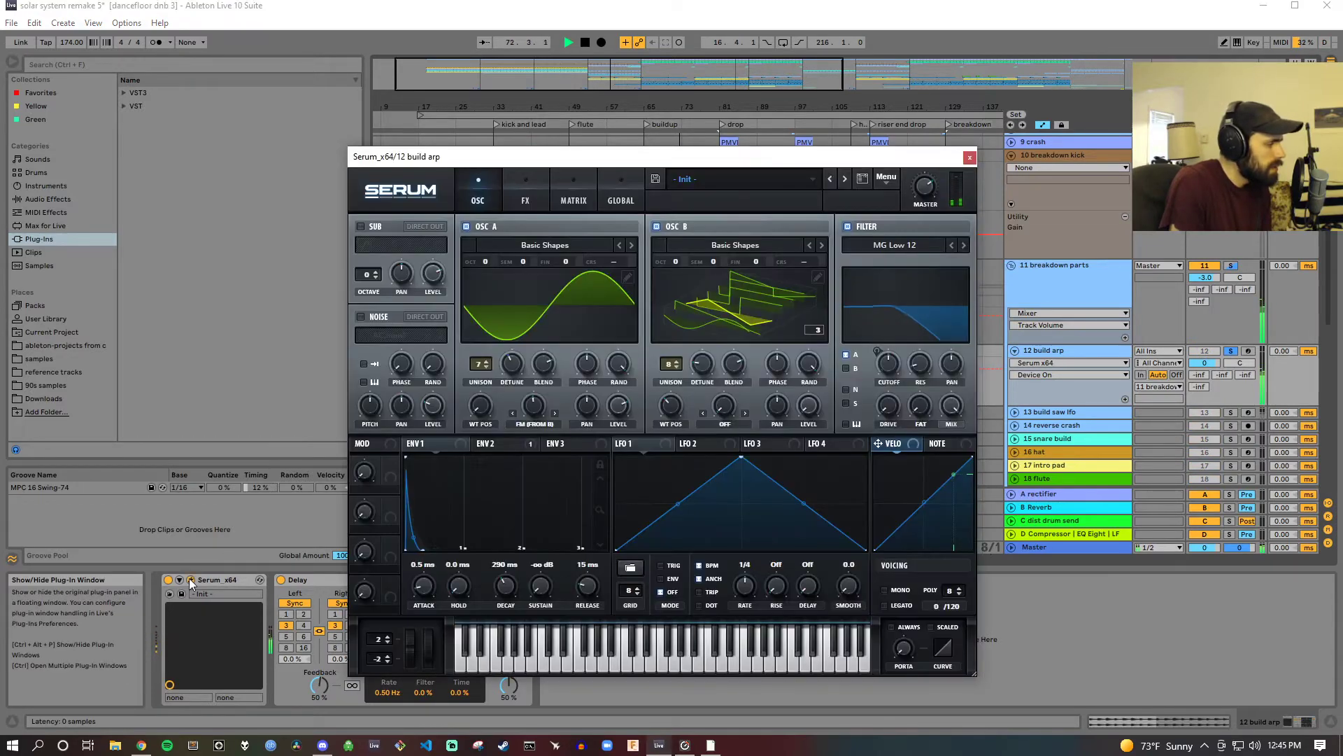
left_click_drag(568, 163, 788, 154)
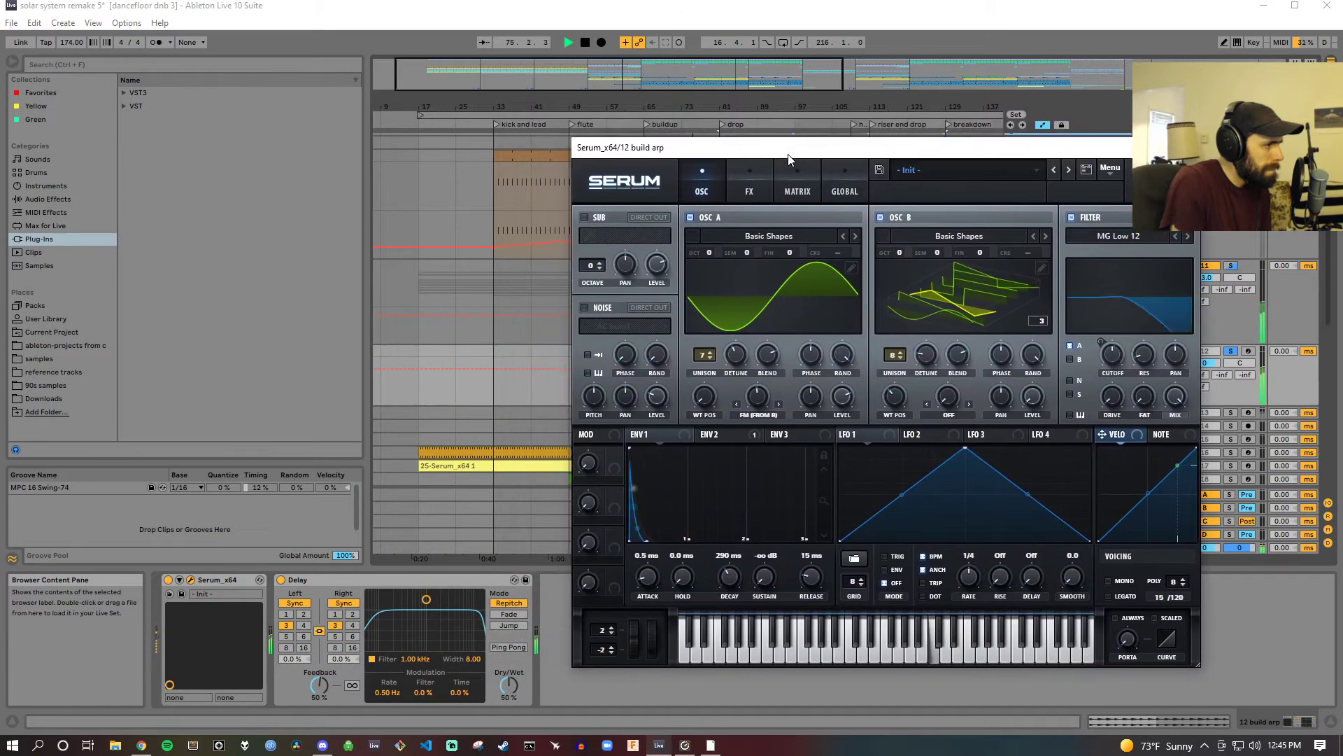
left_click(754, 199)
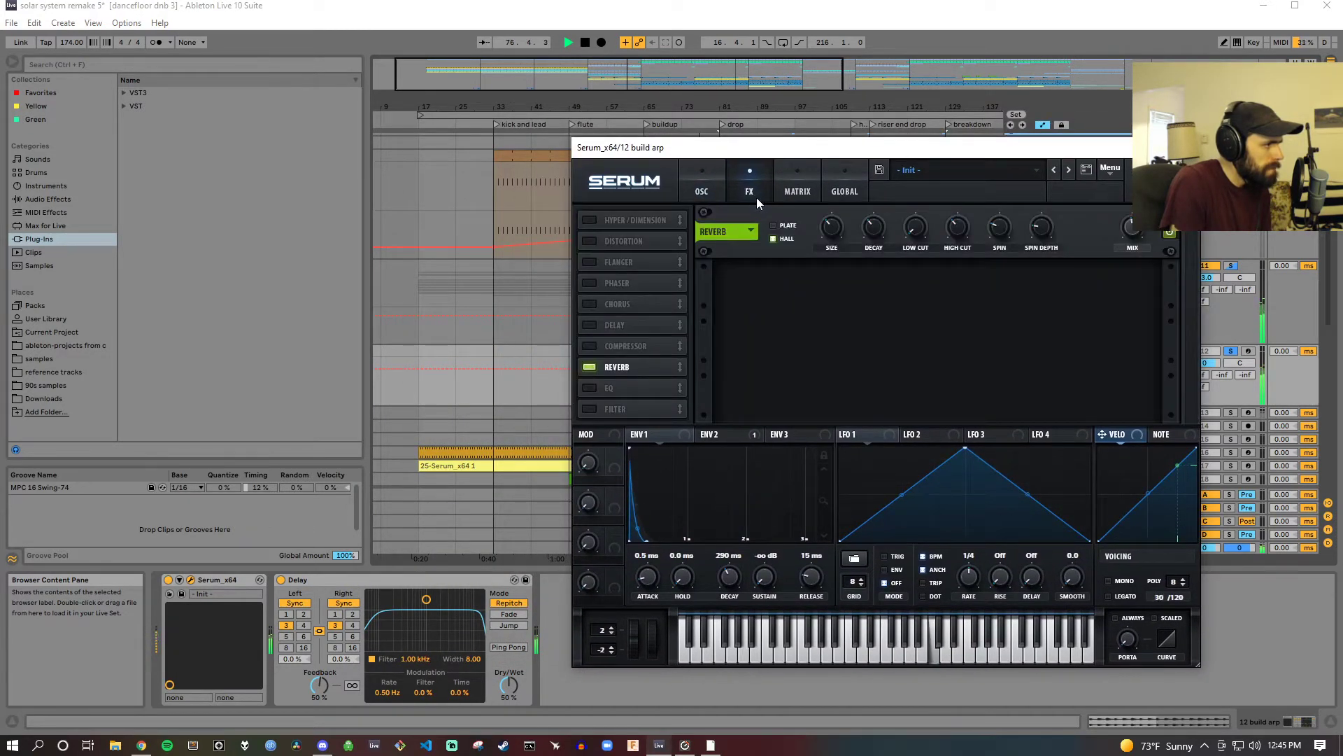
left_click(708, 189)
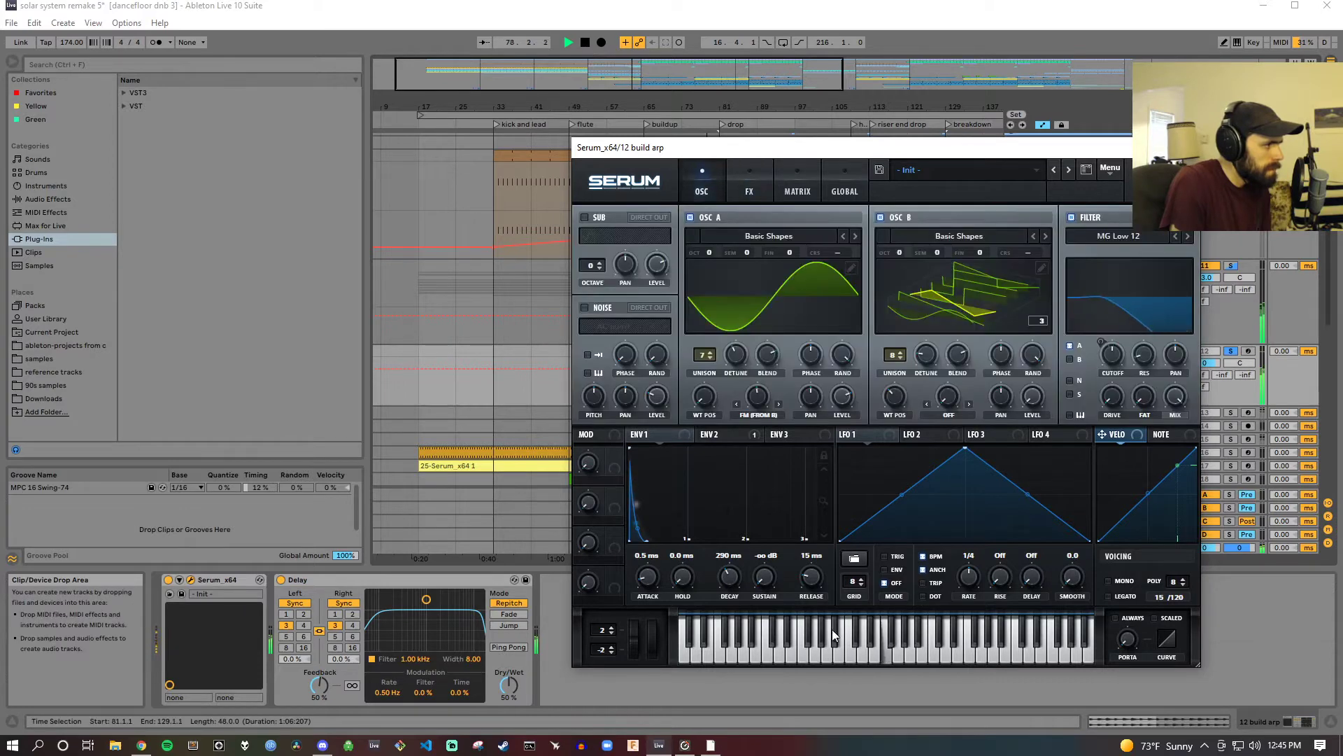
left_click(643, 435)
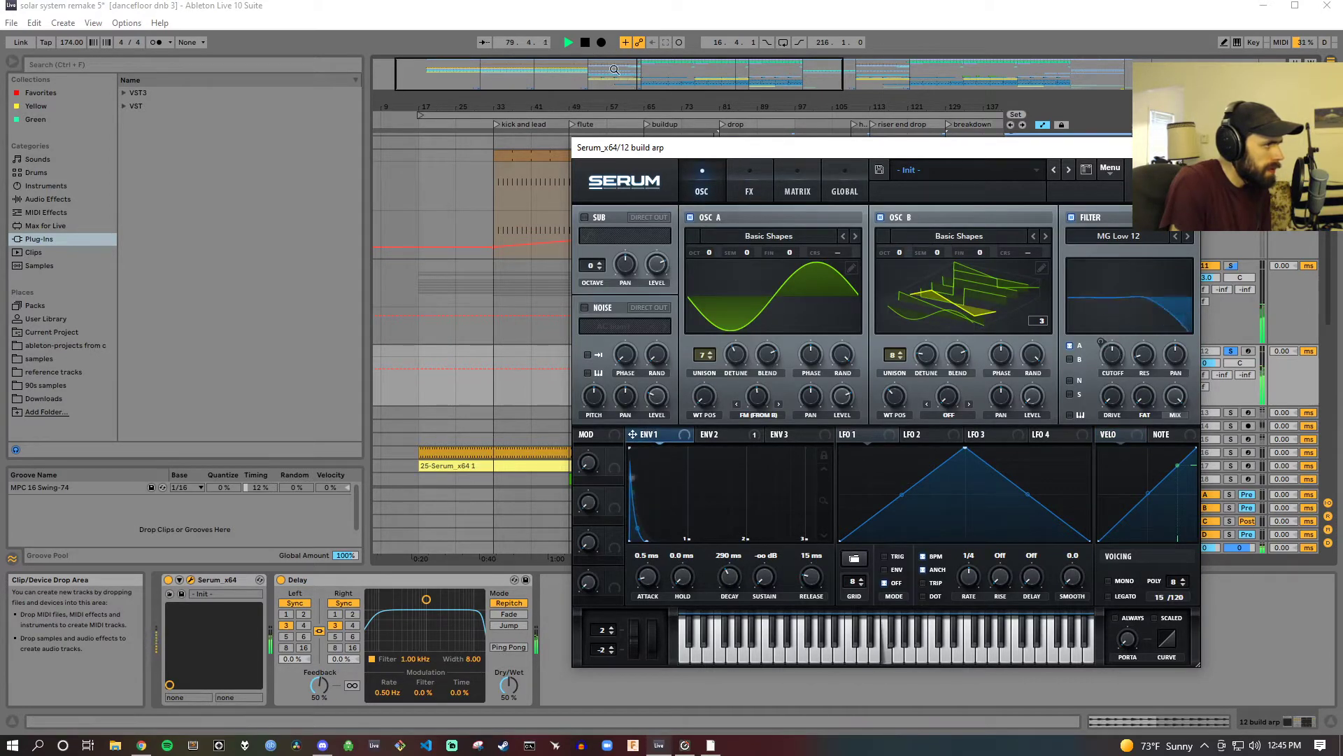
key("space")
Step: Replay the buildup while examining Envelope 2 in the build arp's Serum, and close the plug-in window
left_click_drag(755, 150, 314, 134)
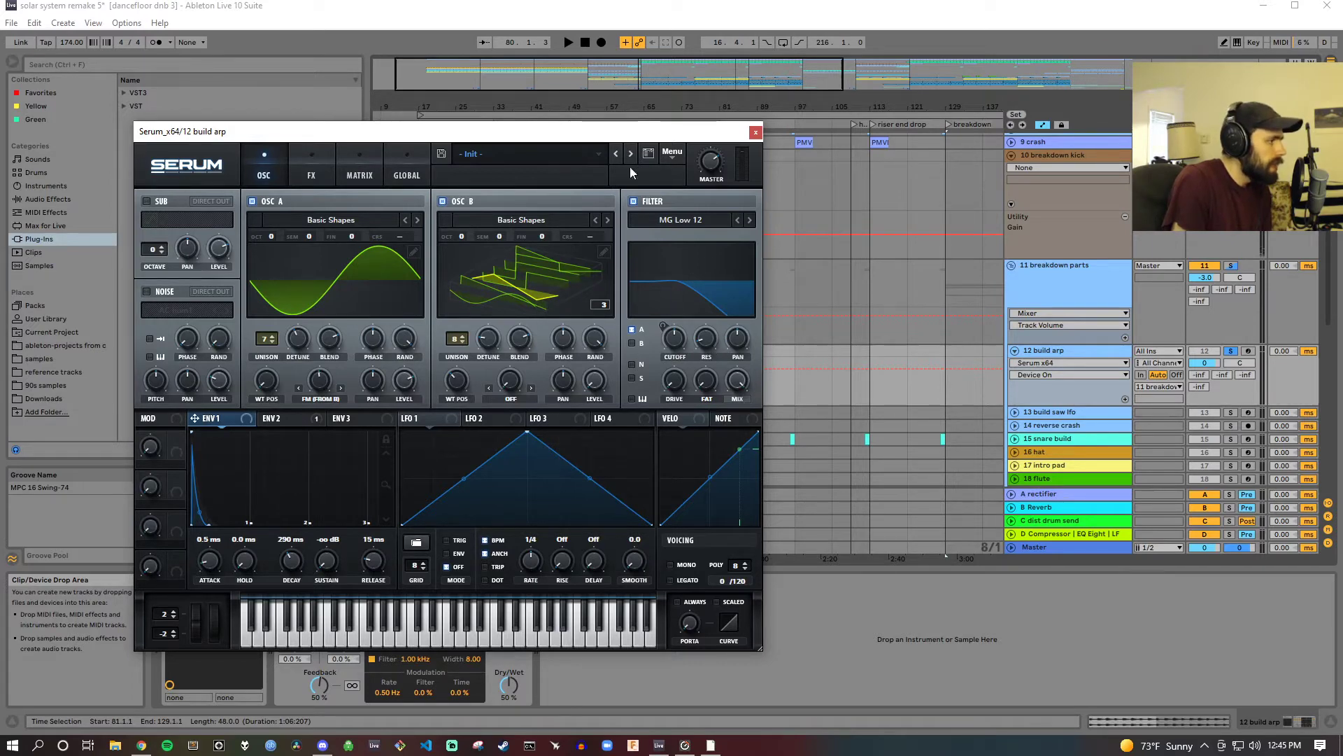
left_click_drag(636, 131, 678, 339)
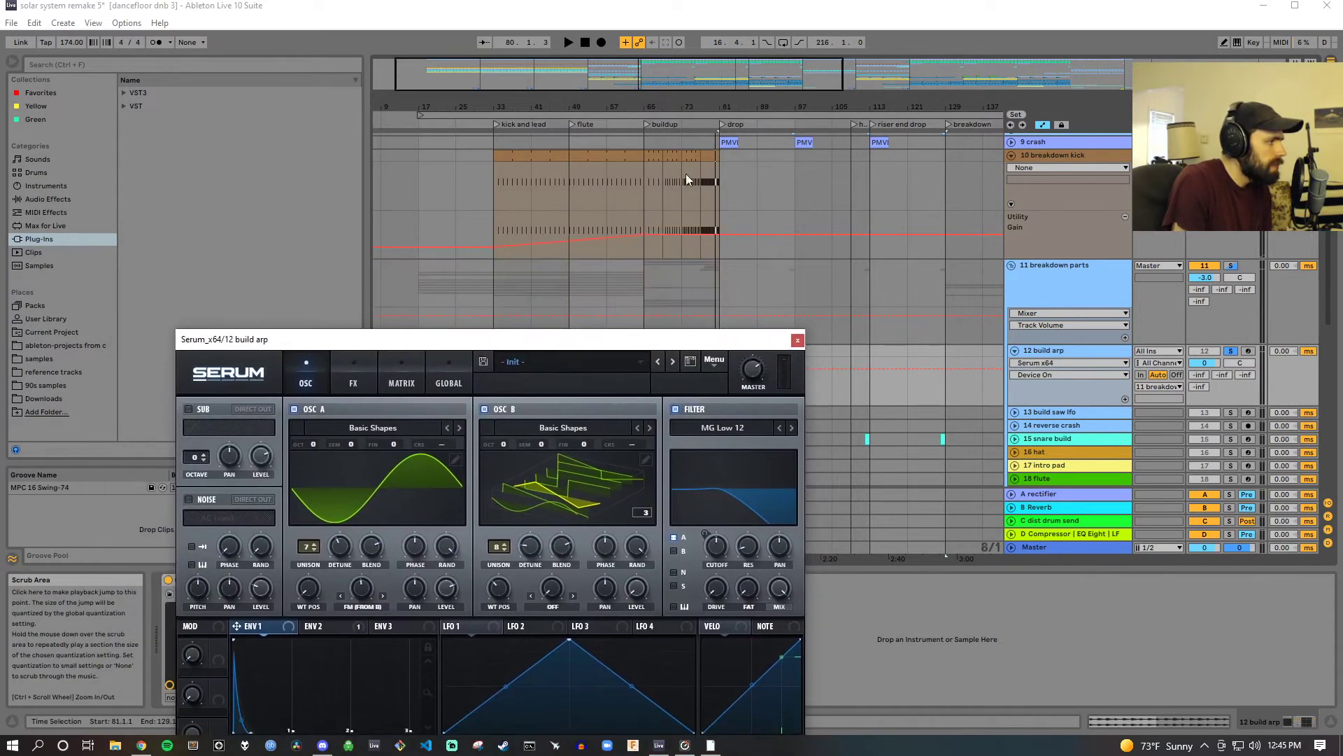
left_click(670, 121)
left_click(323, 625)
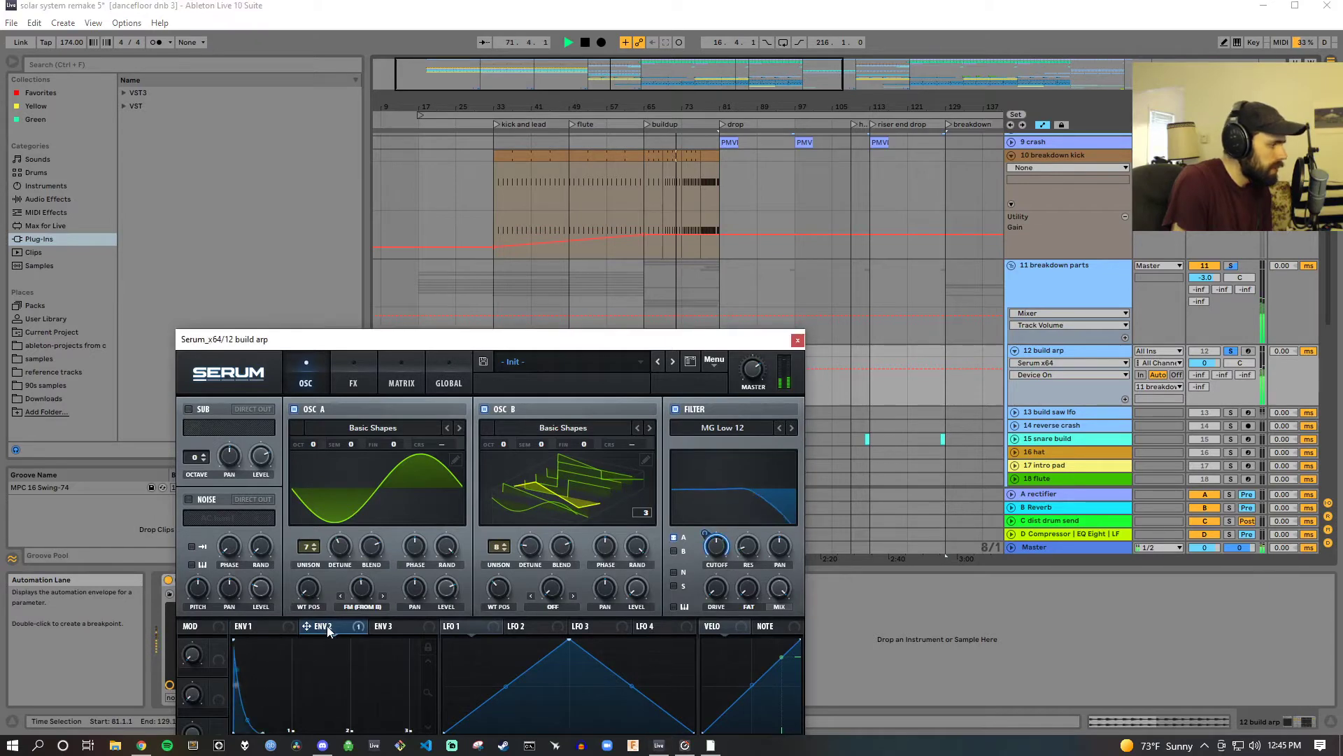
left_click_drag(392, 338, 404, 155)
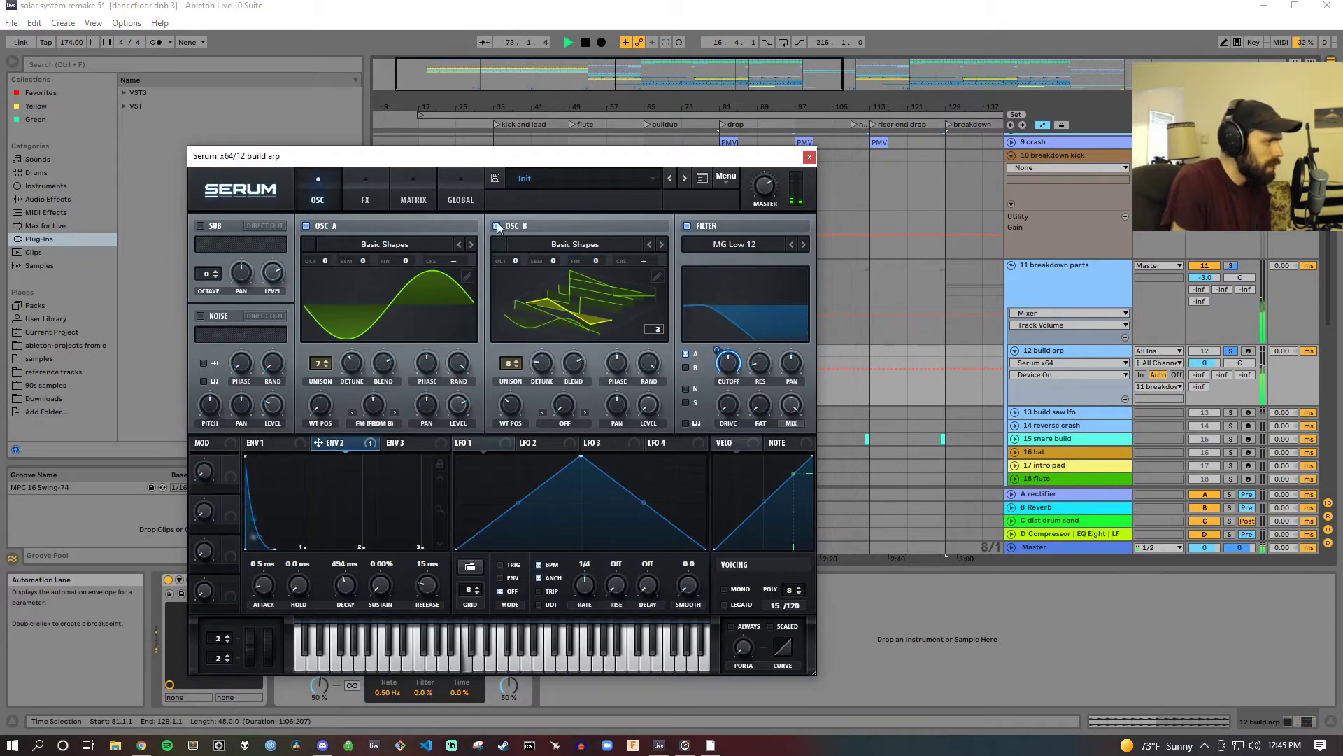
left_click(809, 156)
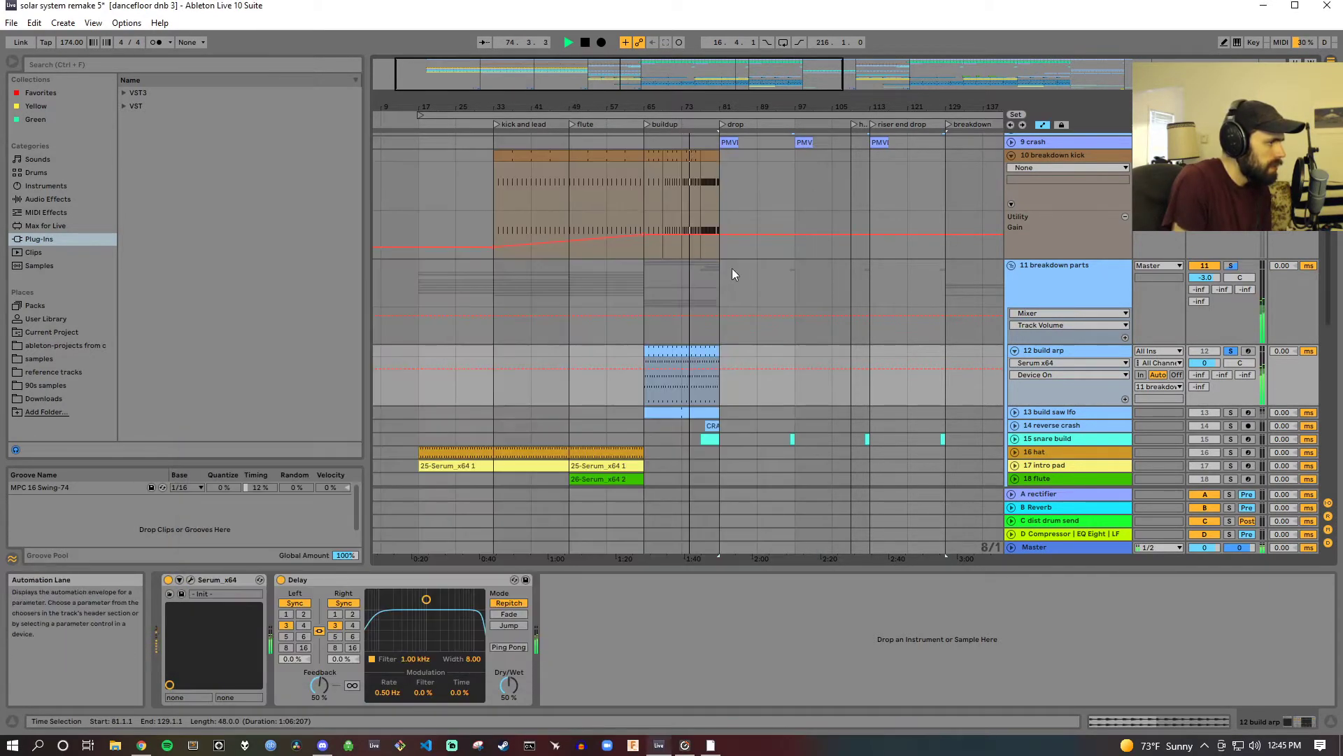
Step: Unfold the 13 build saw lfo track, solo it and play from the buildup locator
scroll(732, 267, "down", 2)
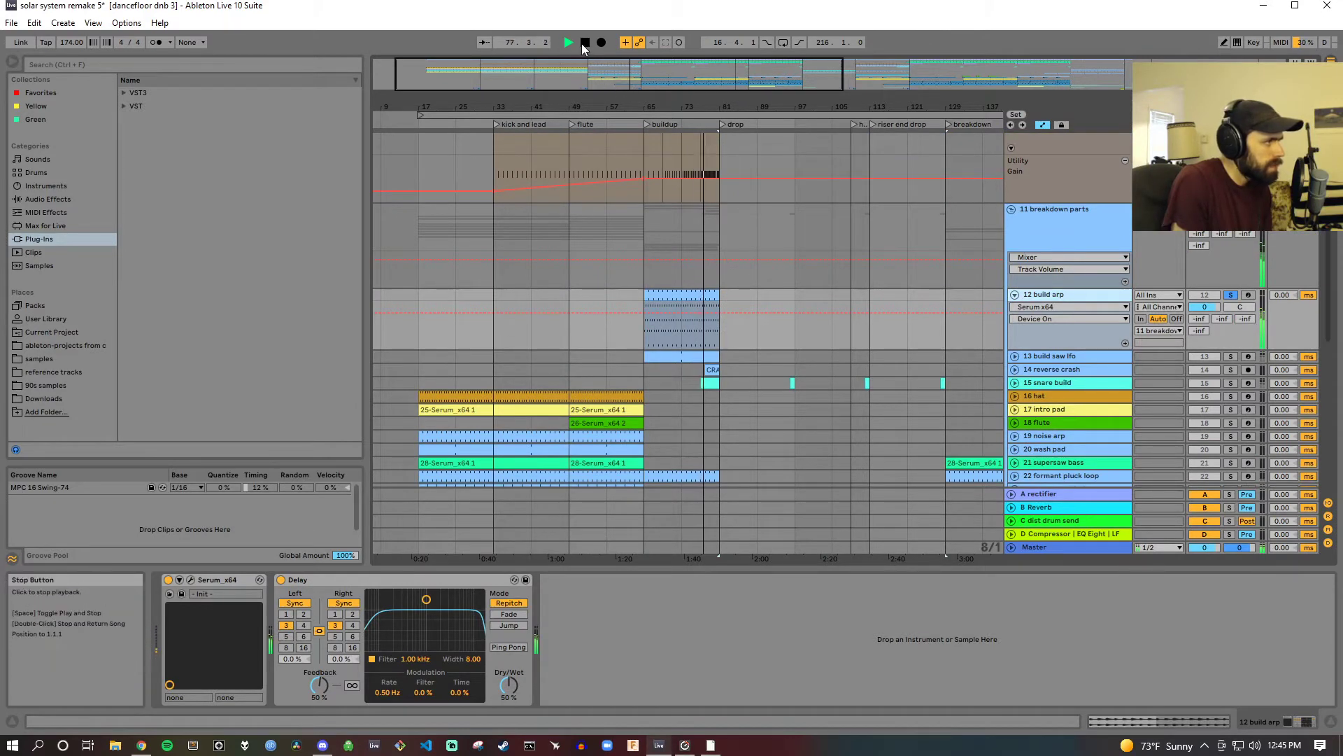
left_click(1046, 356)
left_click(1015, 357)
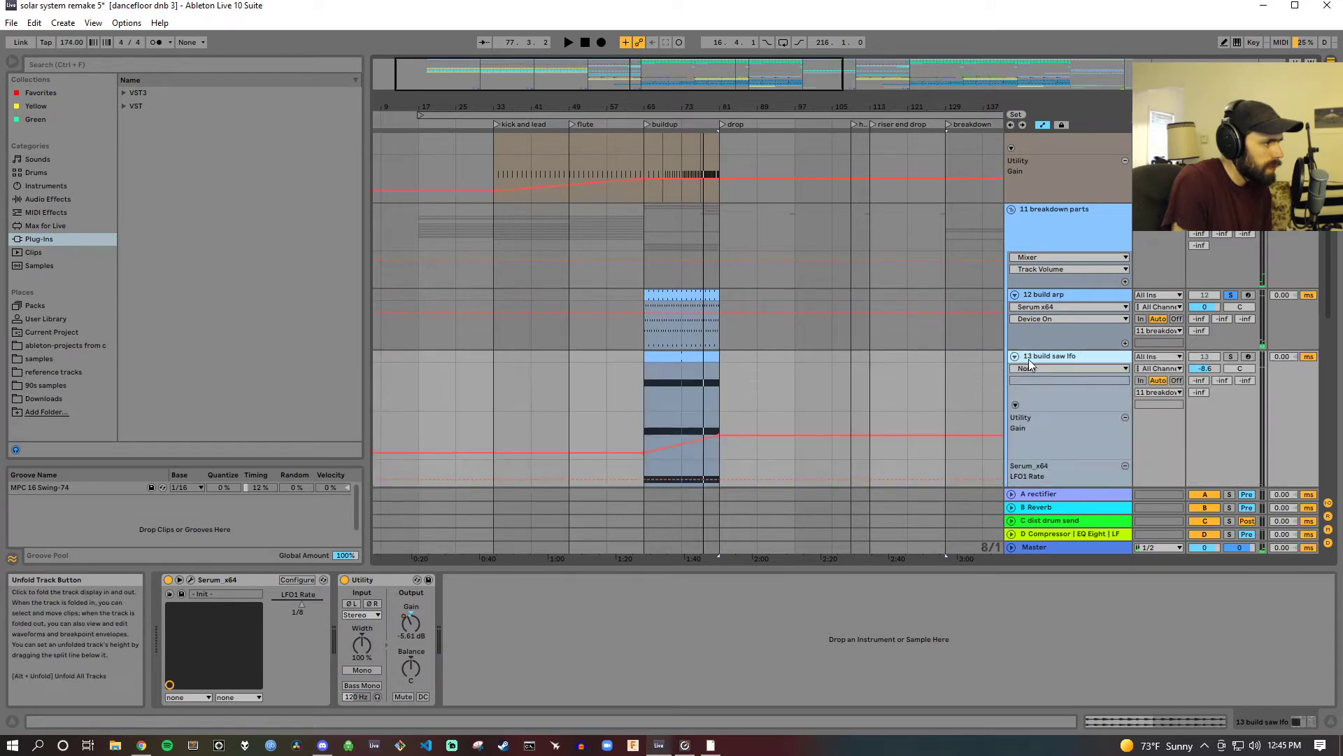
left_click(1231, 356)
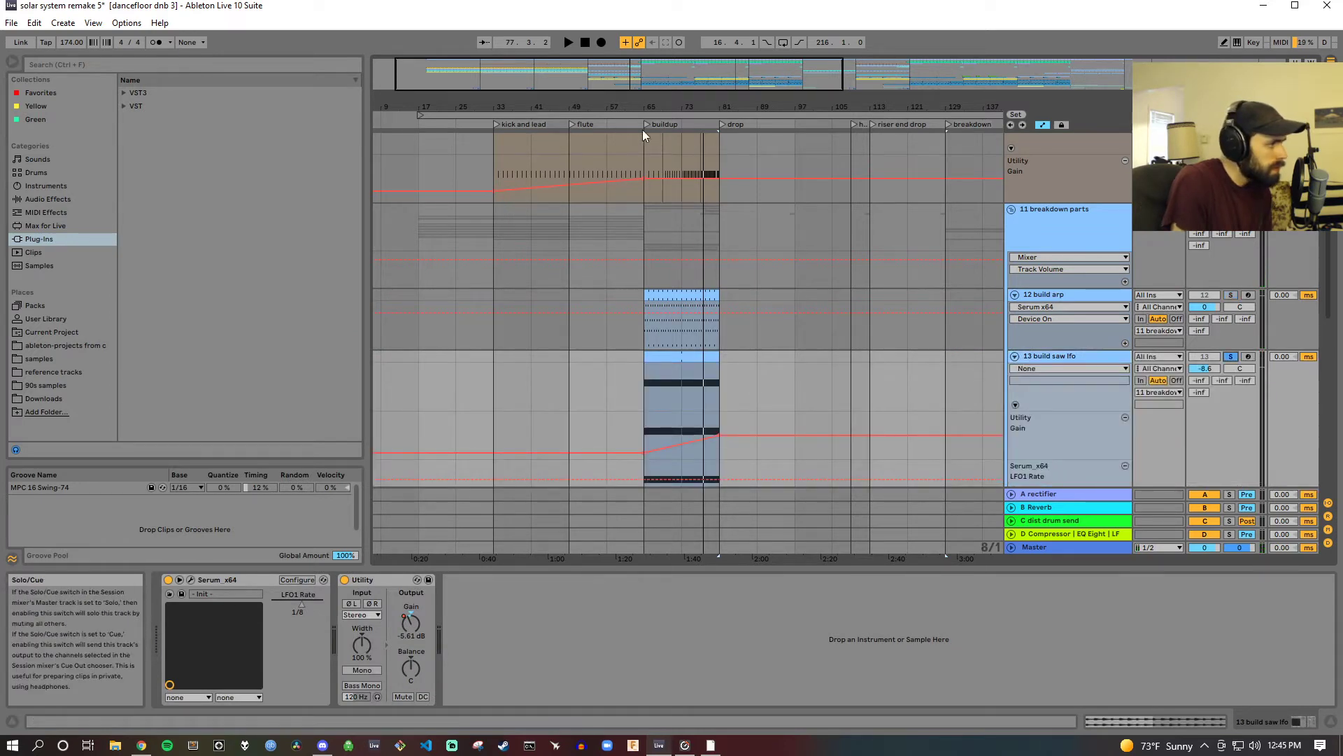
left_click(662, 124)
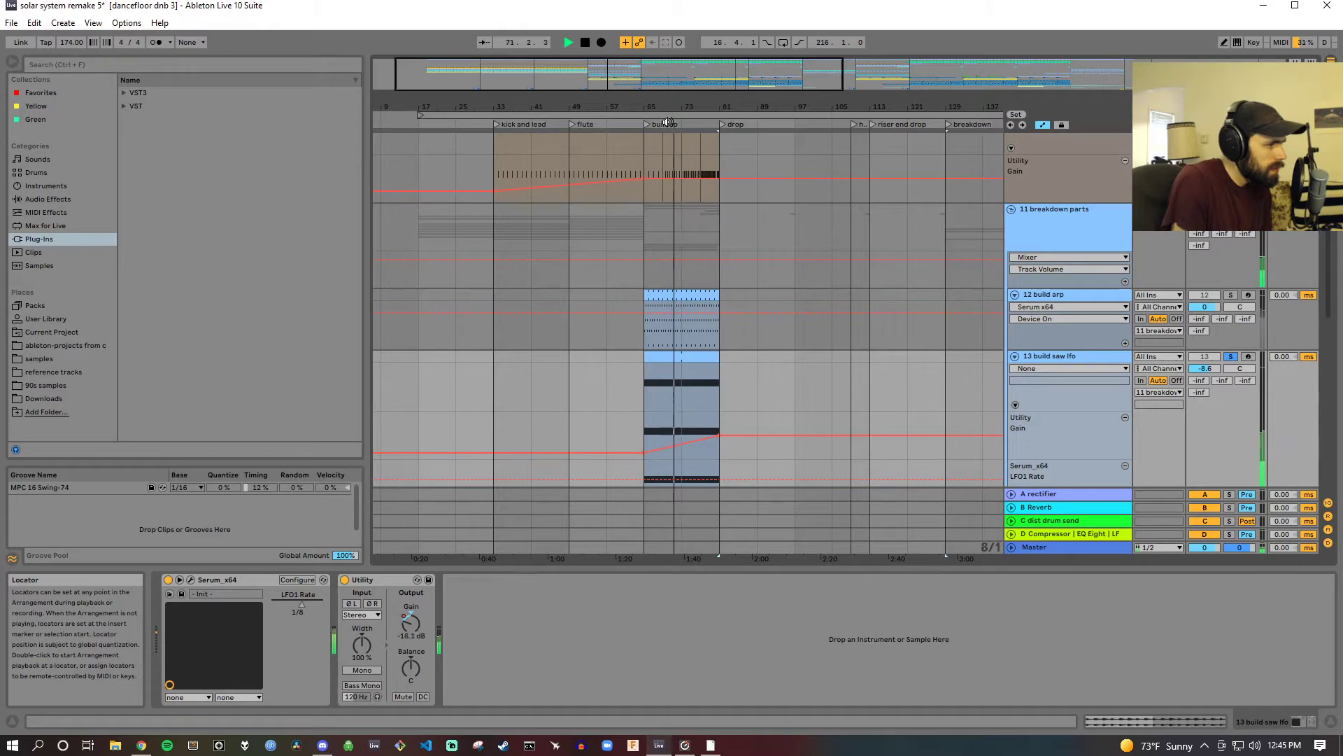
Step: Open the build saw lfo's Serum to examine its oscillators, LFO 1 and Compressor effect, stopping playback at the drop
left_click(191, 580)
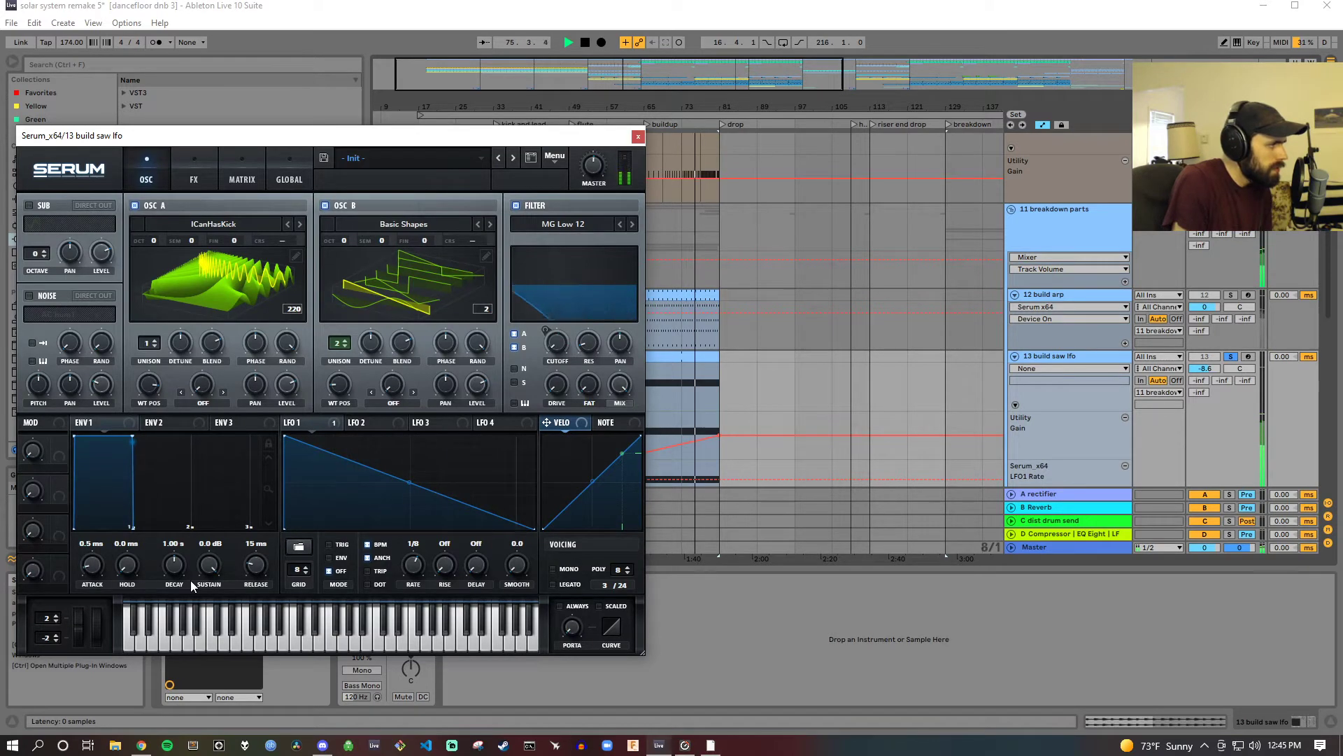
left_click(588, 44)
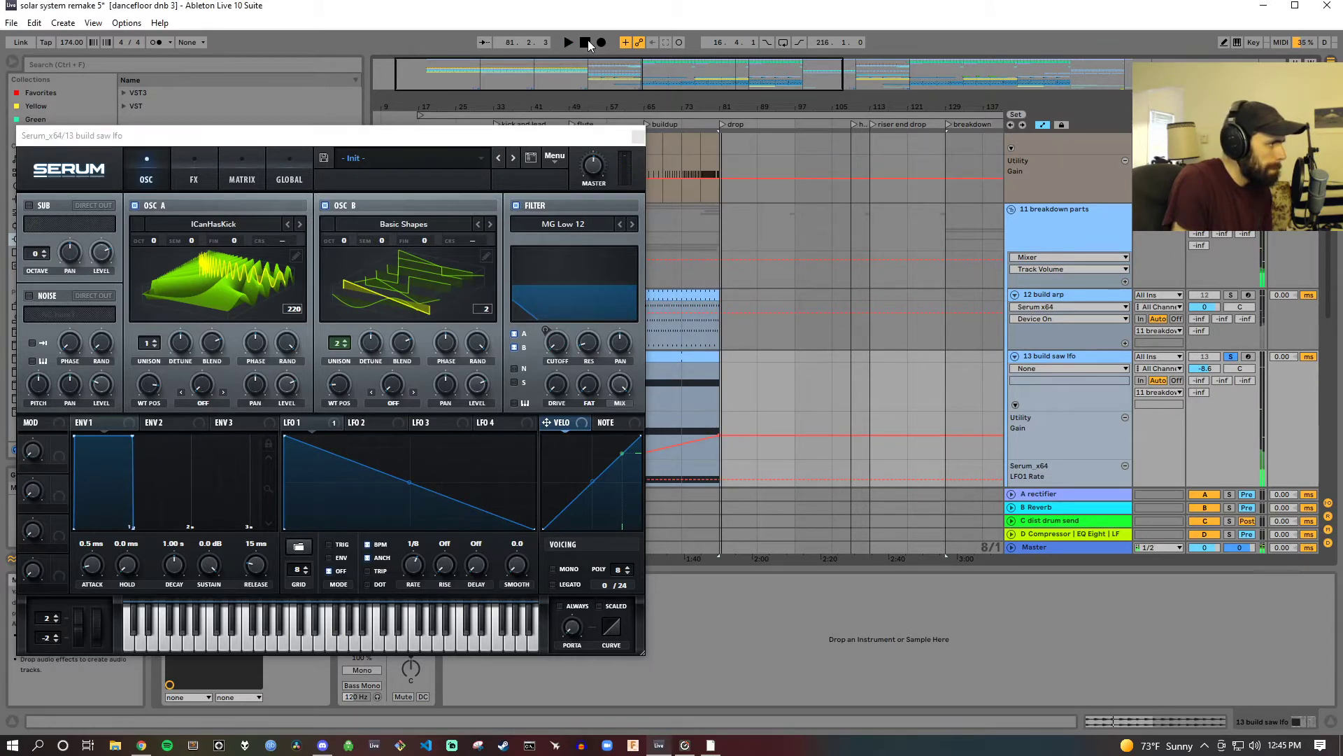
left_click_drag(555, 142, 695, 123)
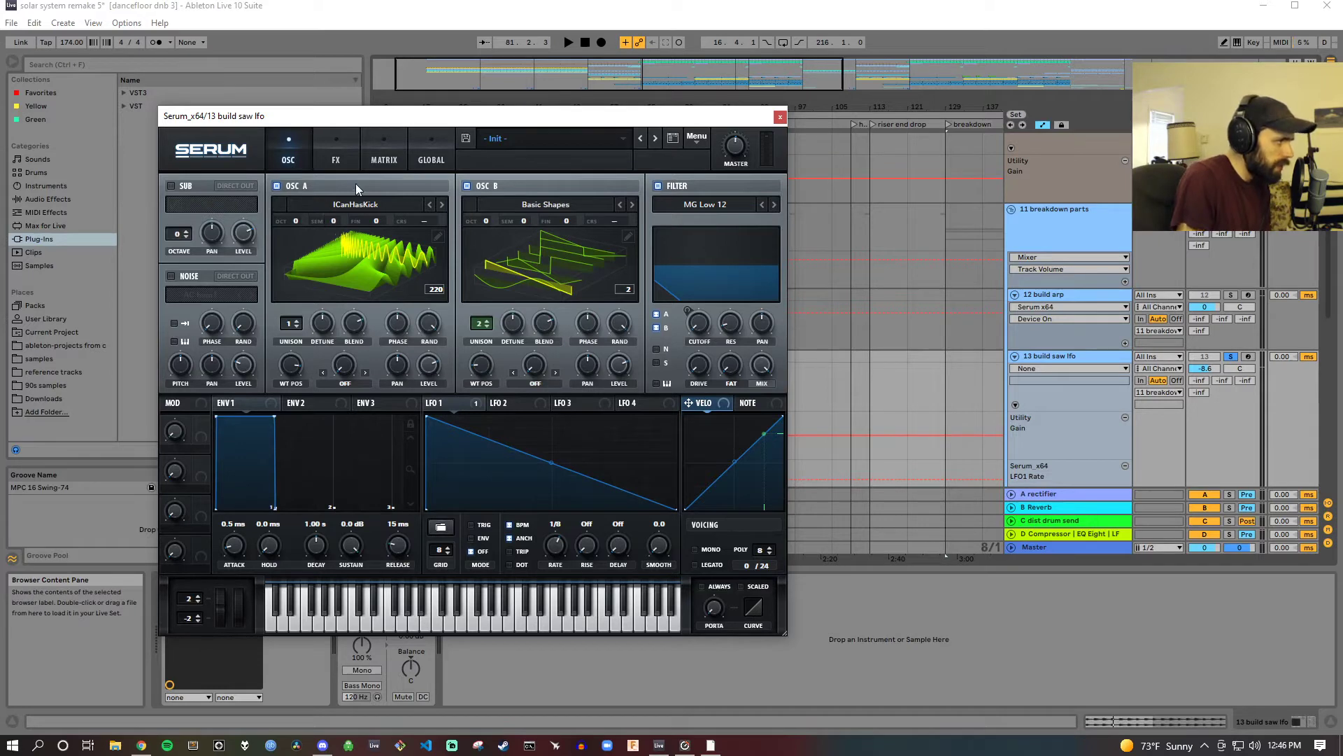
left_click_drag(403, 124, 914, 145)
left_click(847, 181)
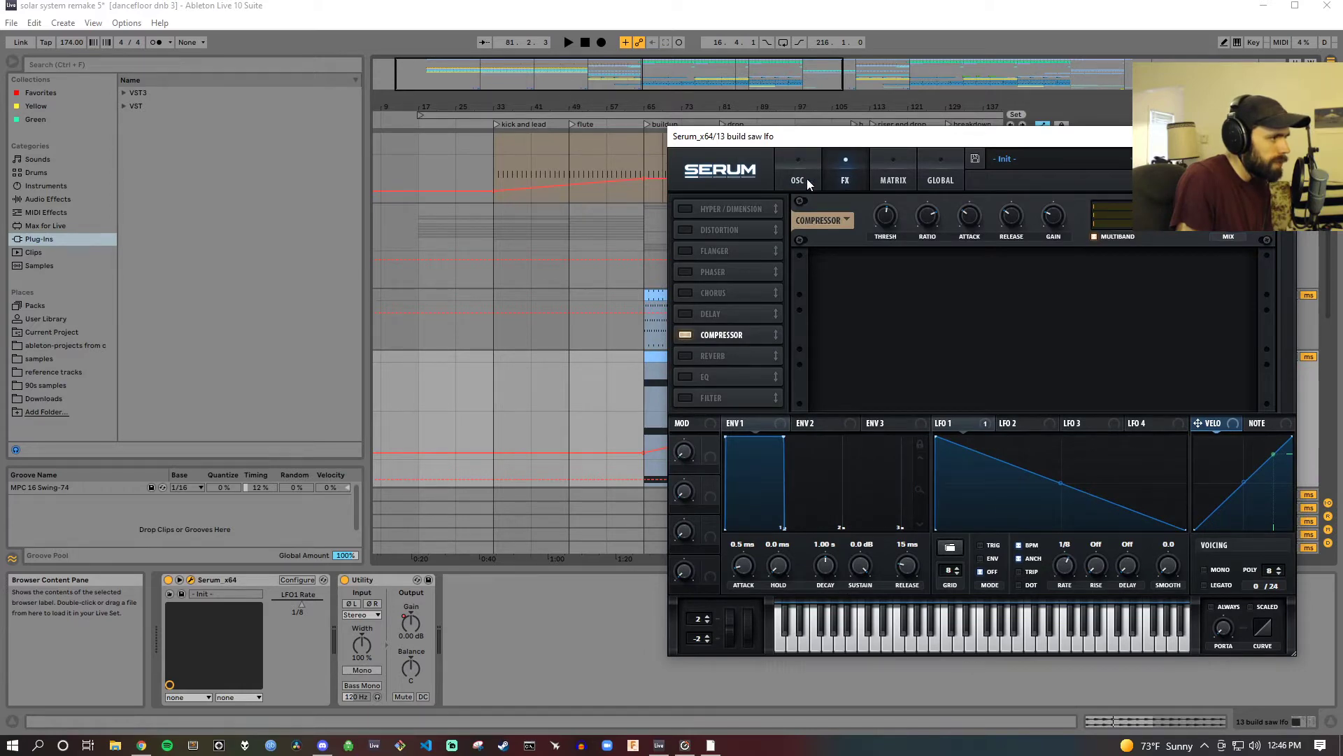
left_click(798, 180)
left_click_drag(857, 142, 254, 115)
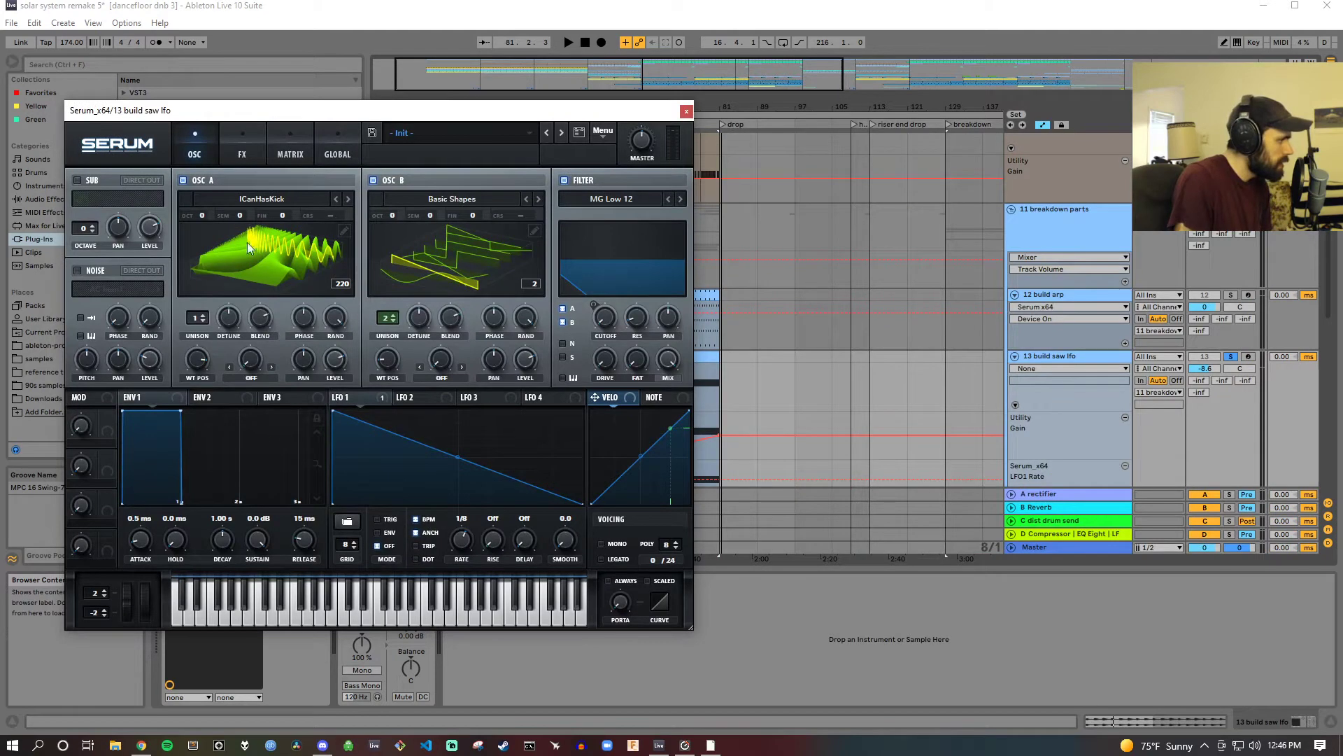
Step: View the LFO 1 to filter cutoff routing in Serum's modulation matrix while replaying the buildup, then close Serum and stop playback
left_click(254, 159)
left_click(296, 157)
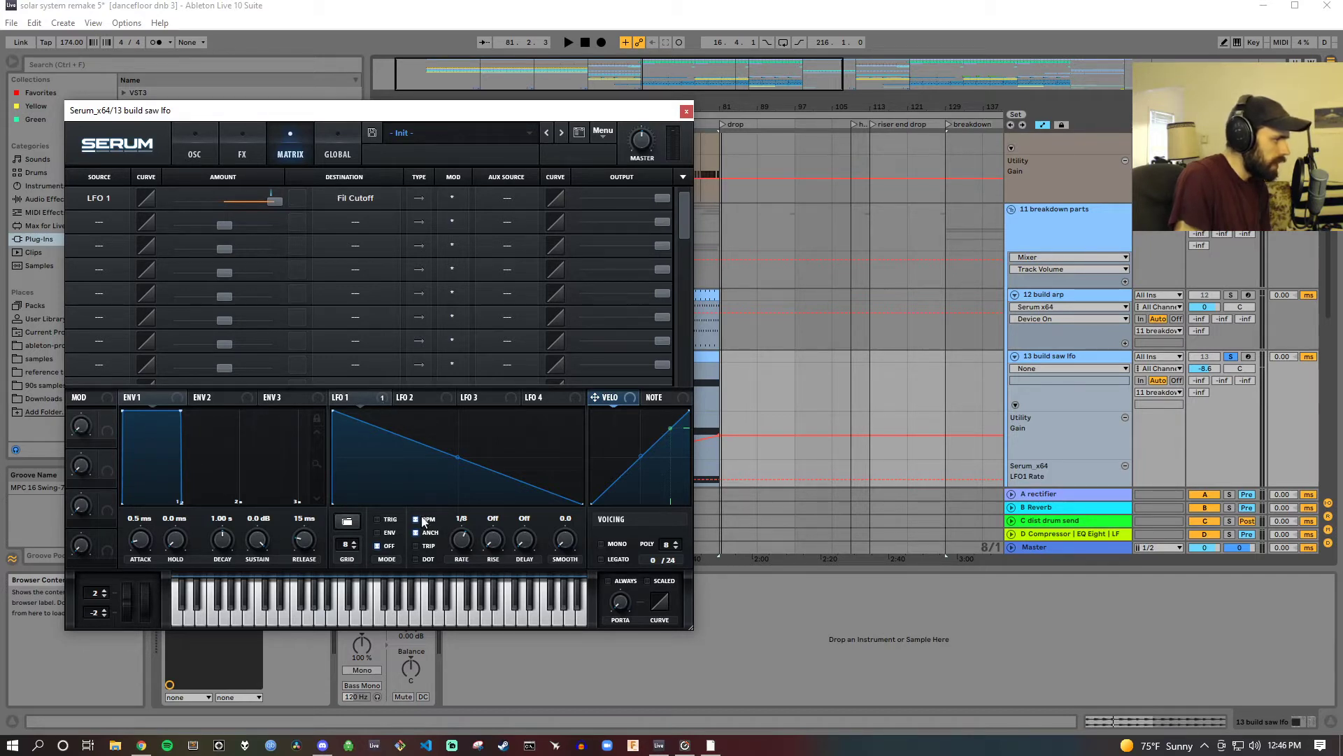
left_click_drag(493, 118, 441, 325)
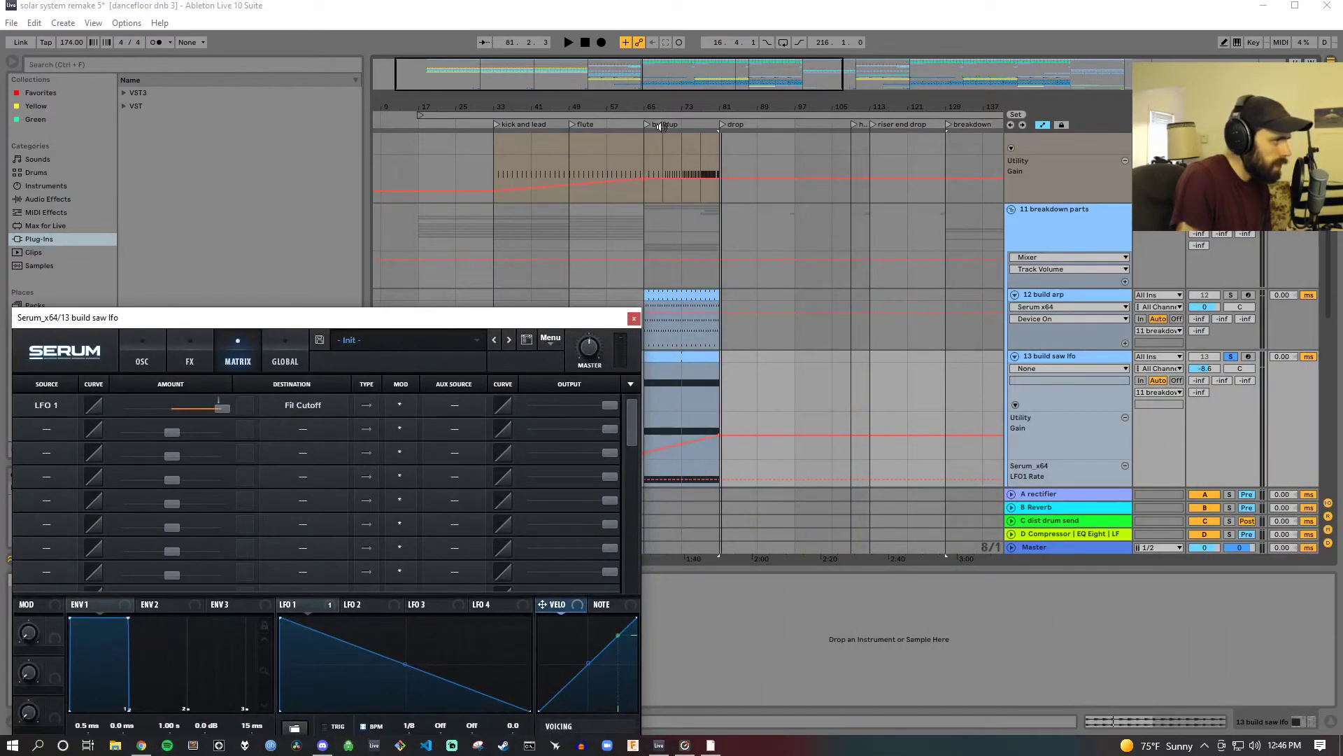
left_click(662, 126)
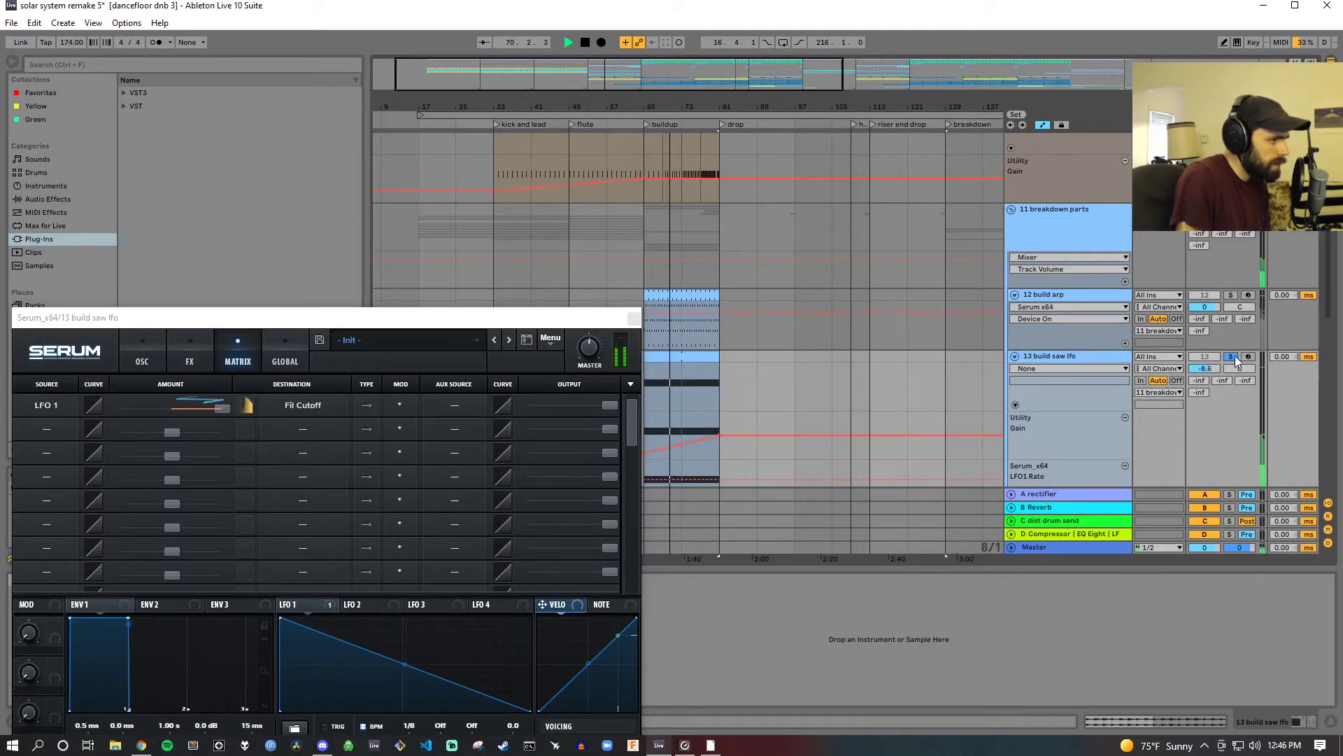
left_click_drag(440, 319, 590, 166)
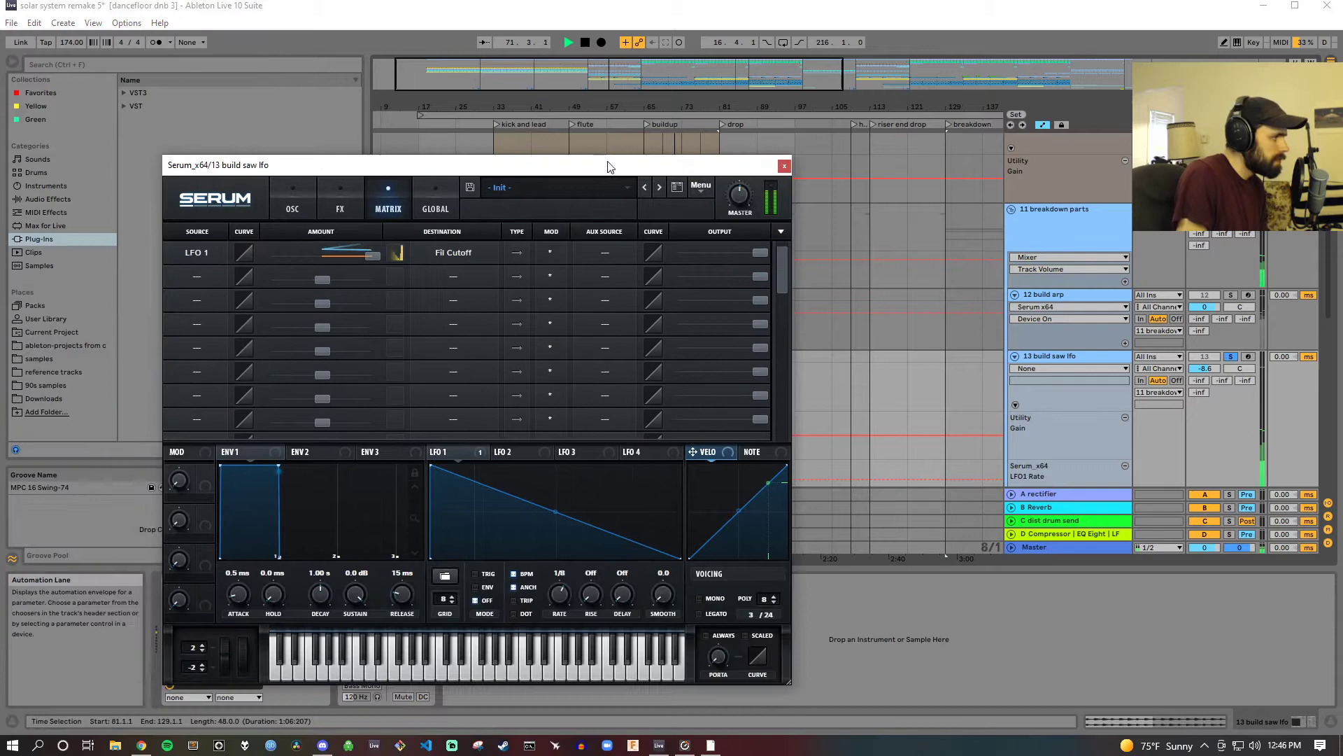
left_click(784, 166)
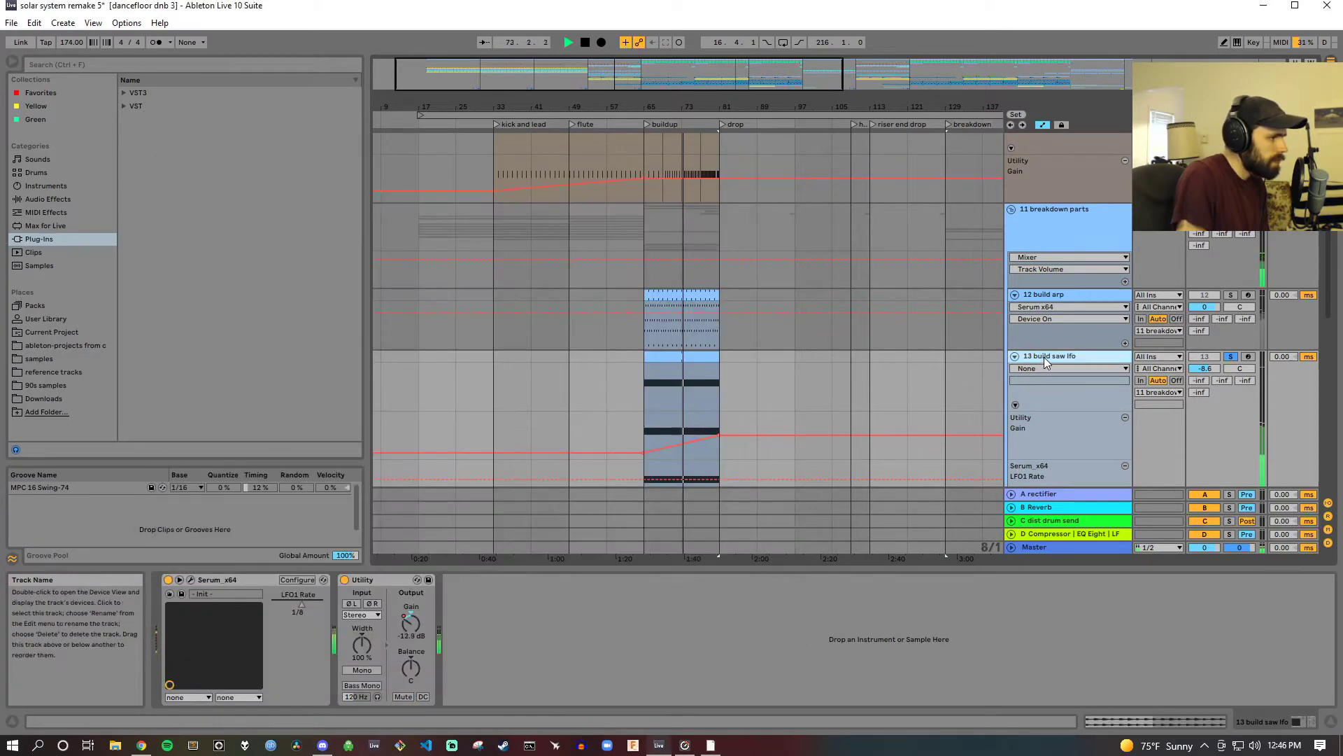
left_click(585, 42)
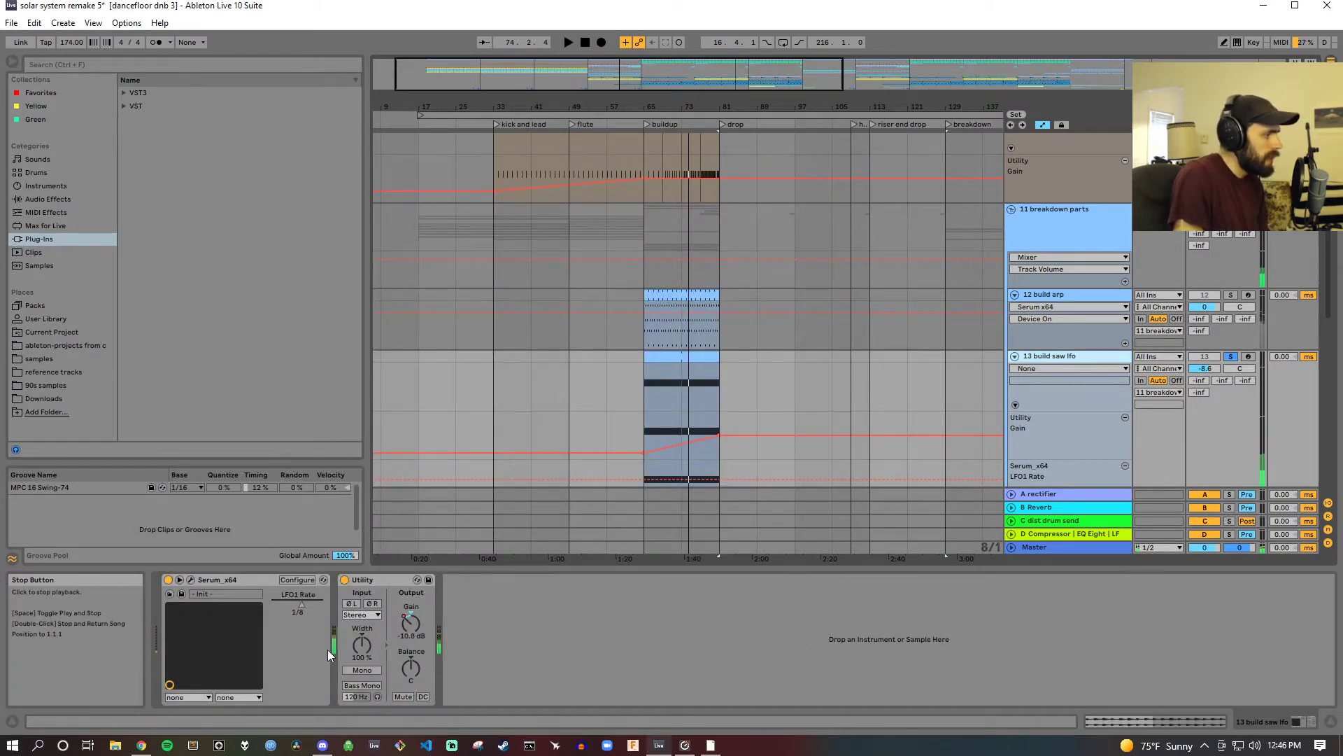
Step: Unfold the 14 reverse crash track to examine its clip at the end of the buildup
scroll(749, 391, "down", 5)
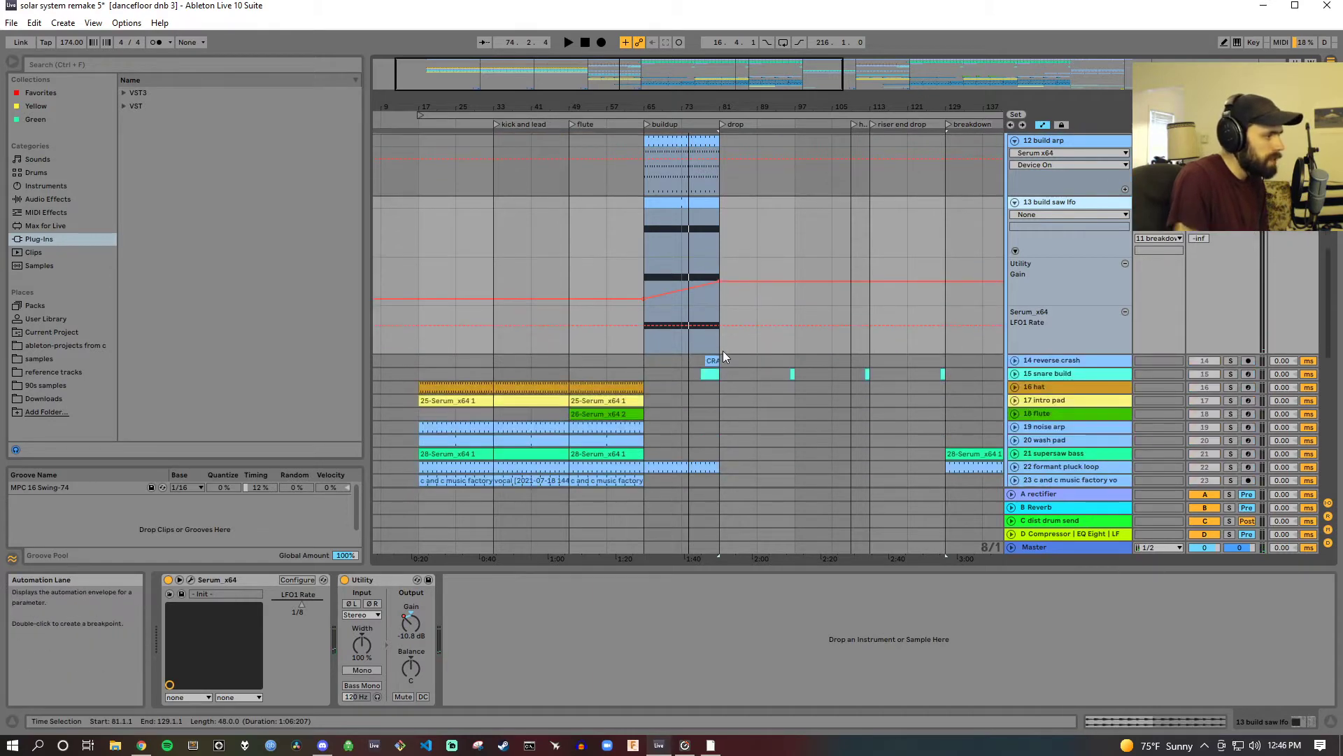
scroll(728, 353, "down", 3)
left_click(1031, 277)
left_click(1015, 276)
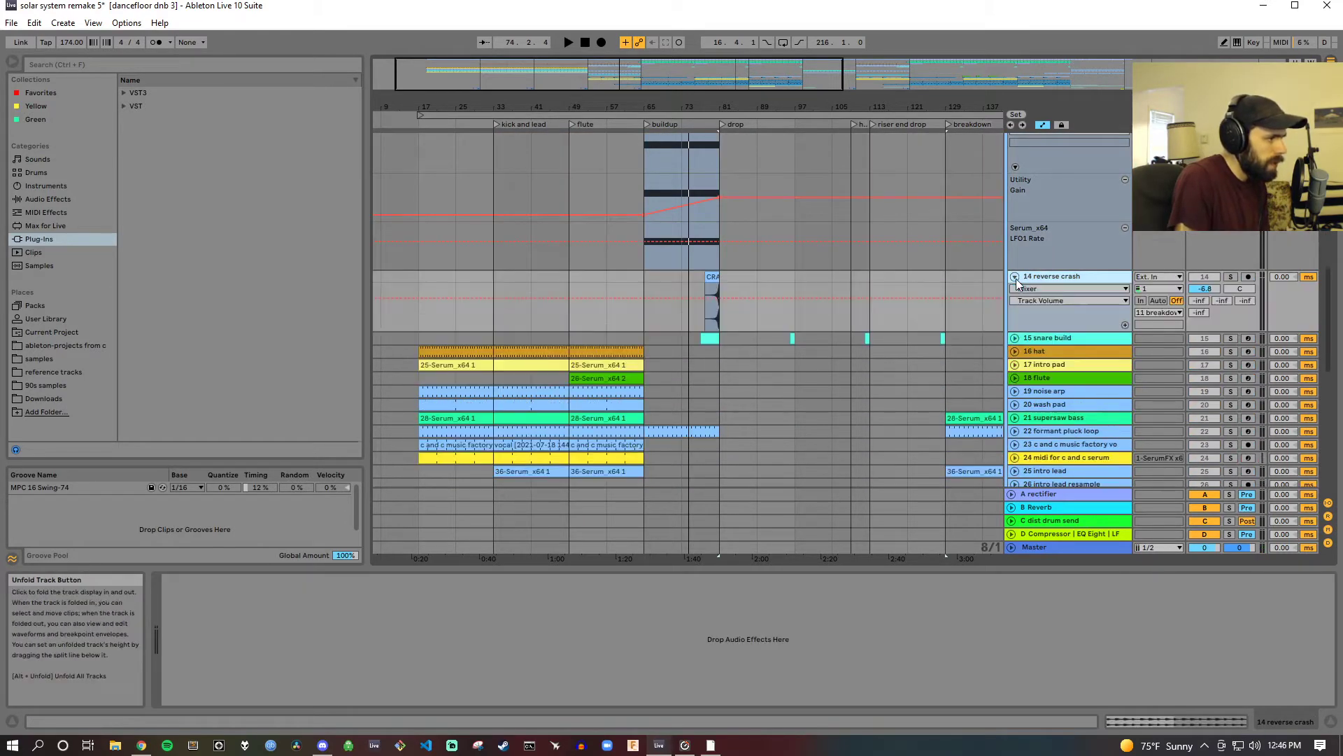
scroll(1011, 294, "down", 2)
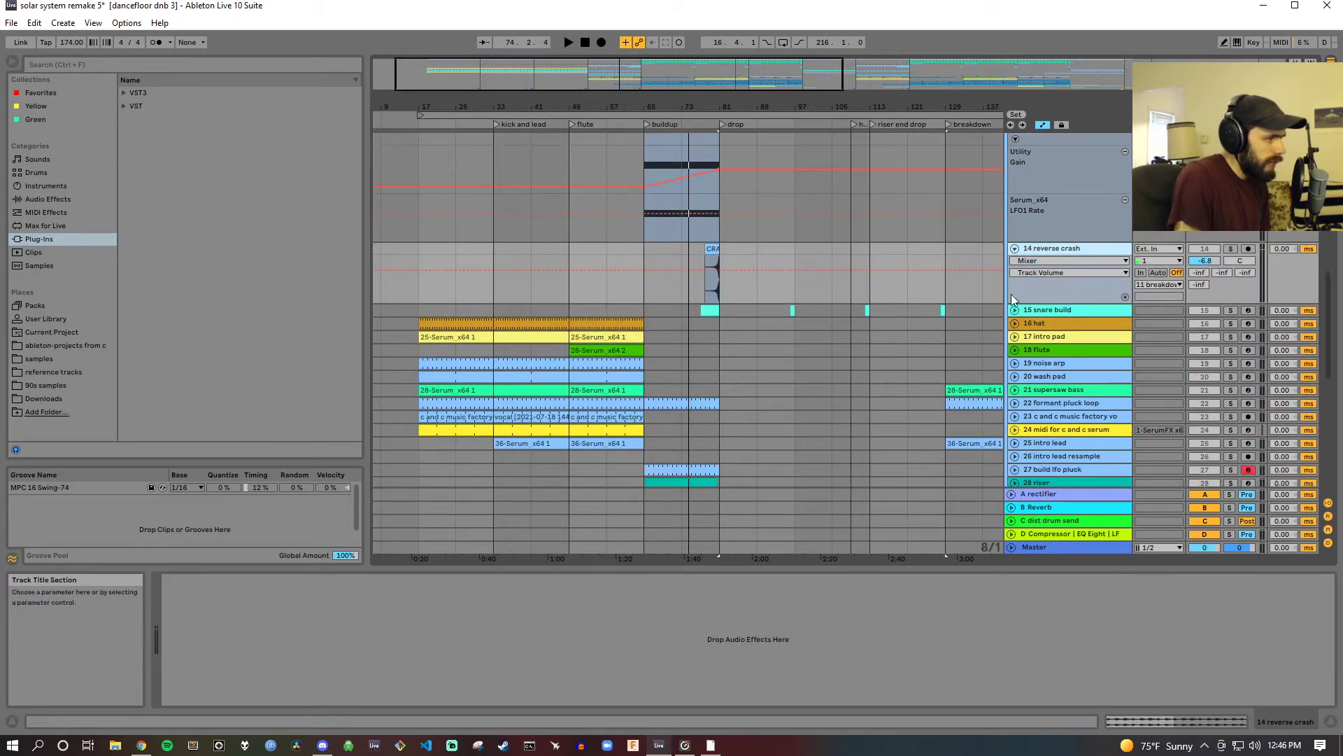
Step: Unfold and solo the 15 snare build track, then play from just before its clip at the end of the buildup
left_click(1015, 310)
scroll(1029, 306, "down", 2)
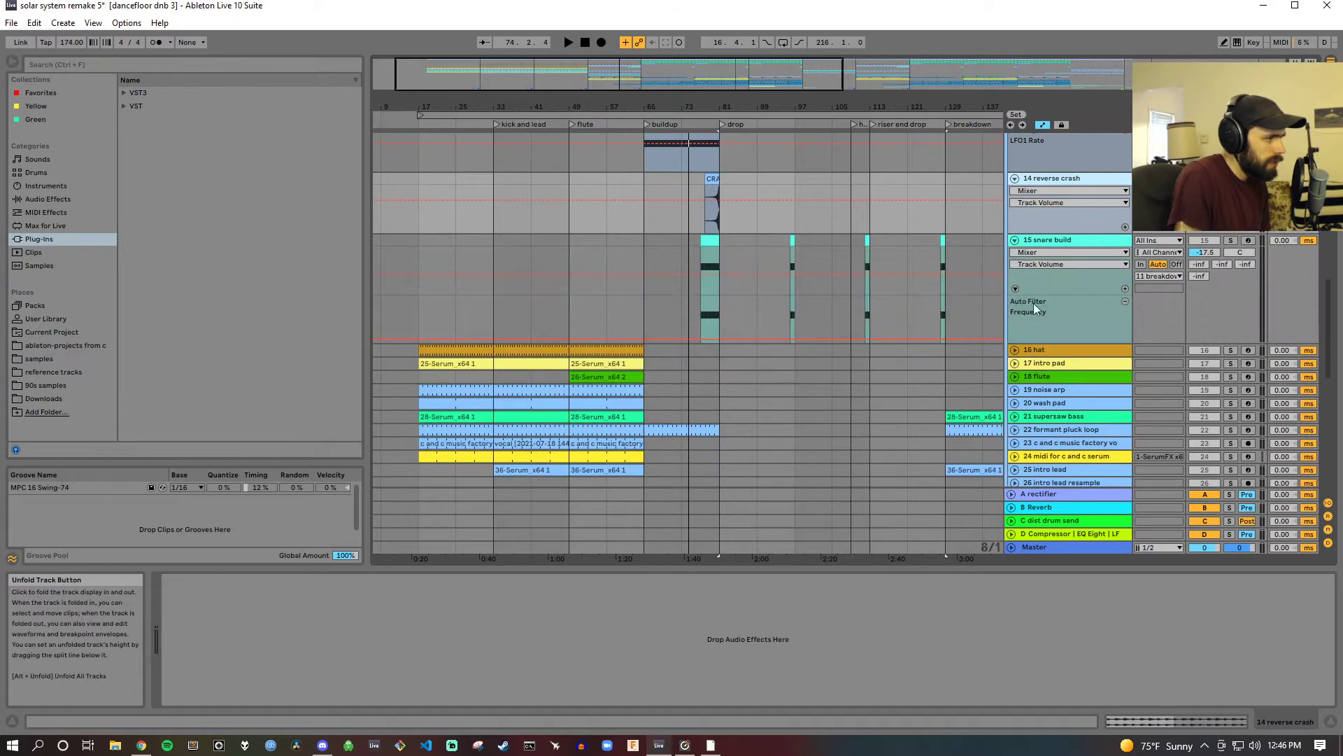
left_click(1077, 240)
left_click(1231, 240)
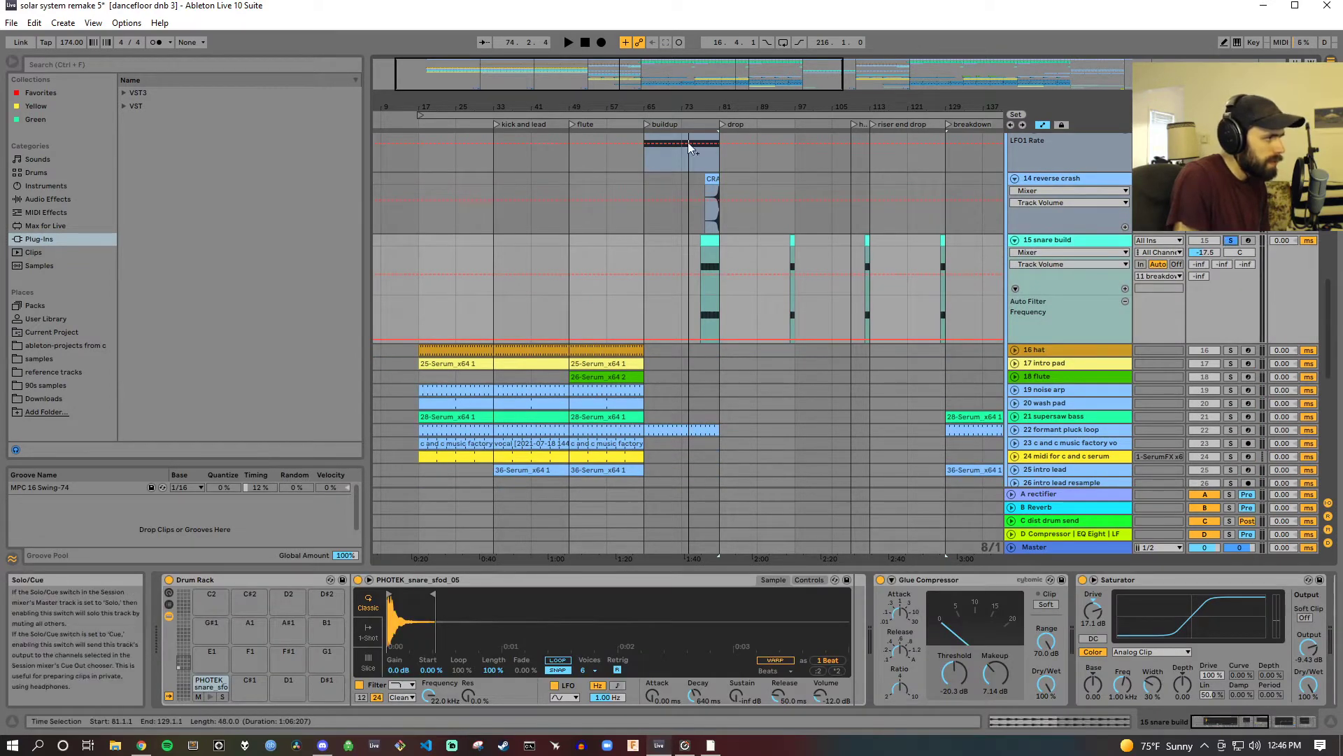
left_click(697, 125)
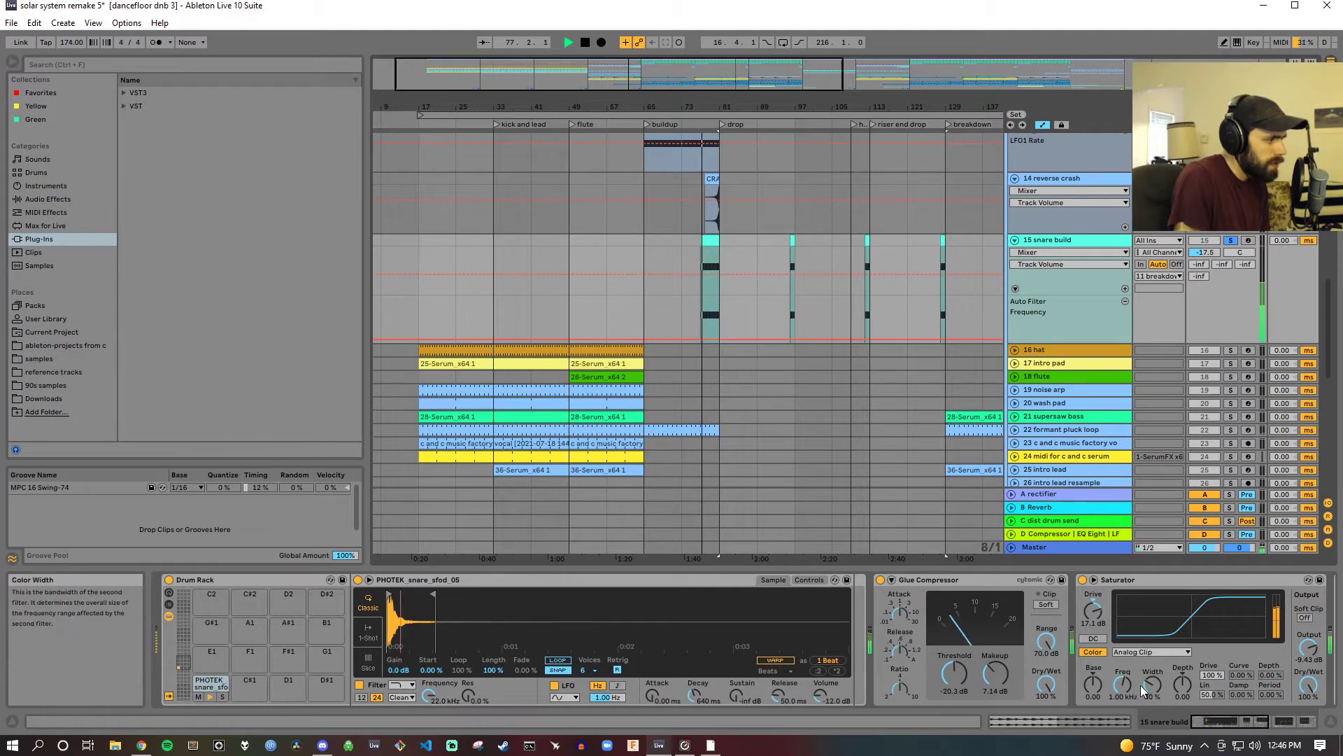
Step: Examine the snare build's device chain from the sampler to Auto Filter while playing its fill twice, stopping playback after each pass
left_click_drag(1233, 725, 1287, 721)
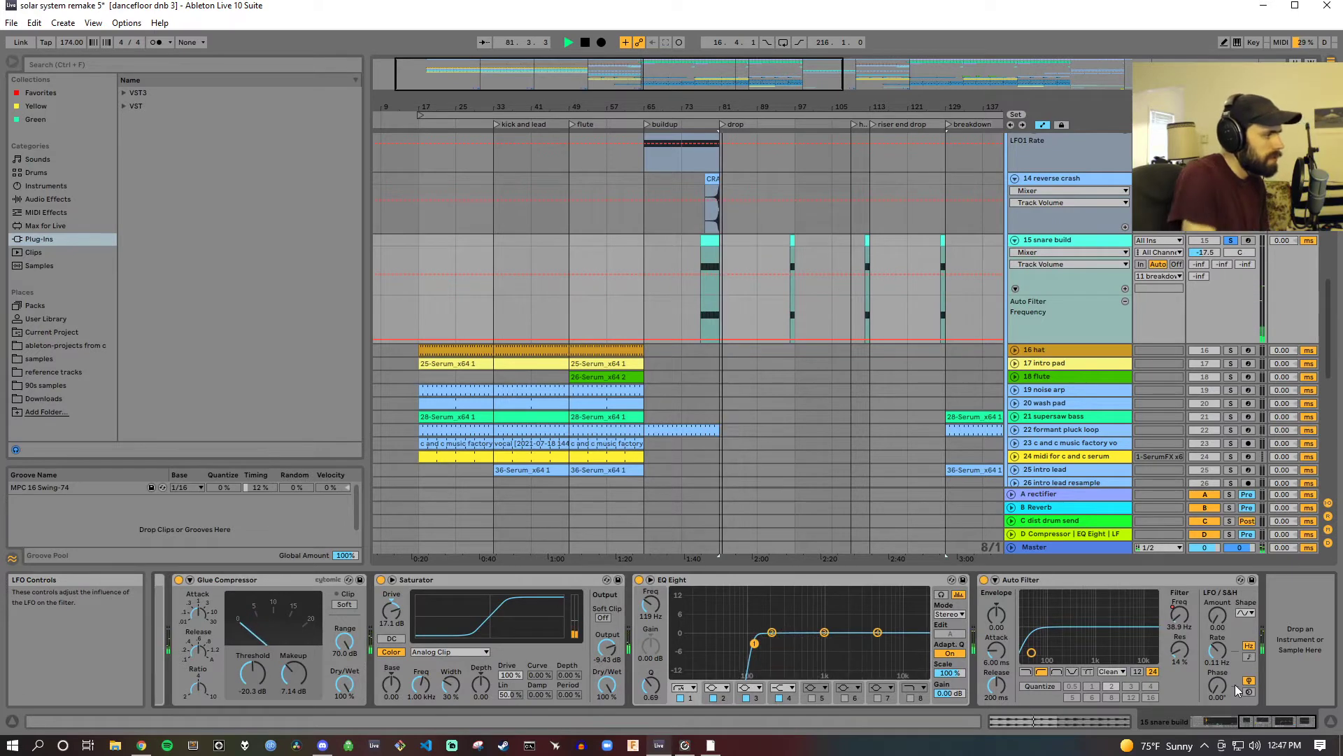
left_click(585, 43)
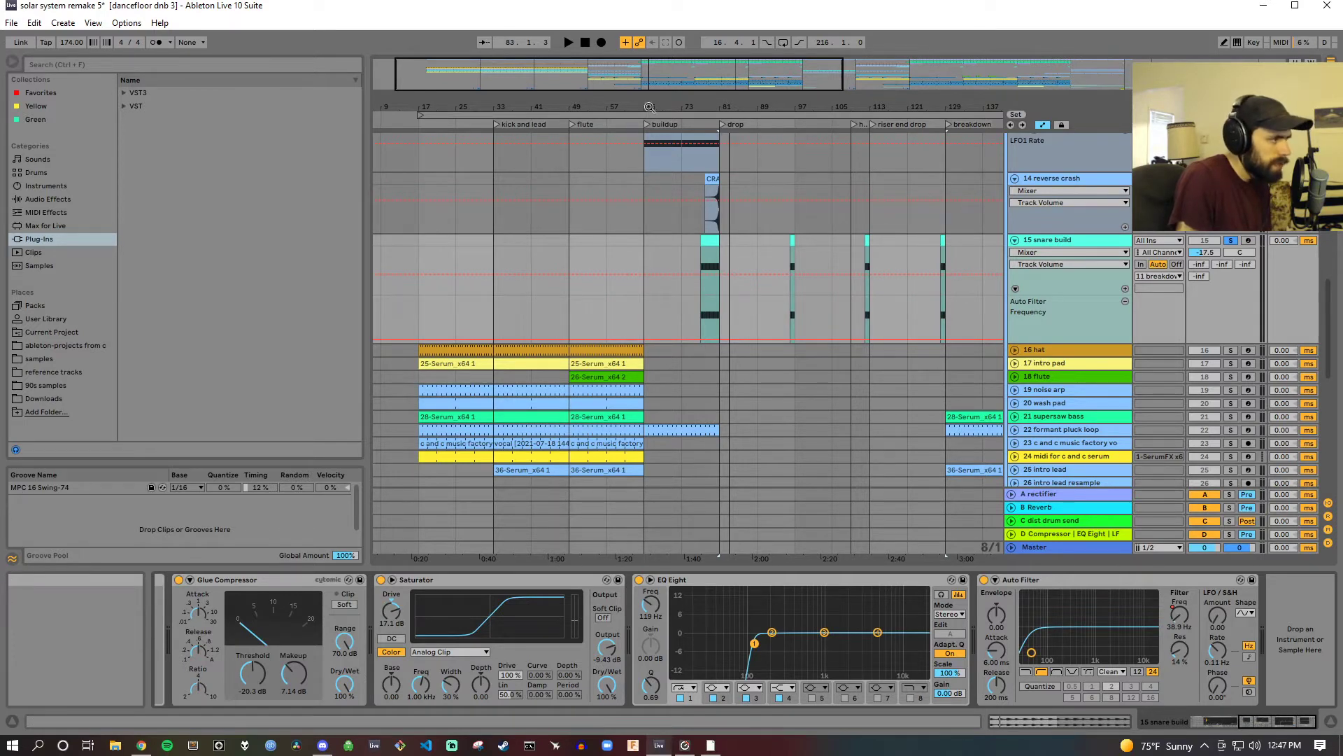
left_click(700, 119)
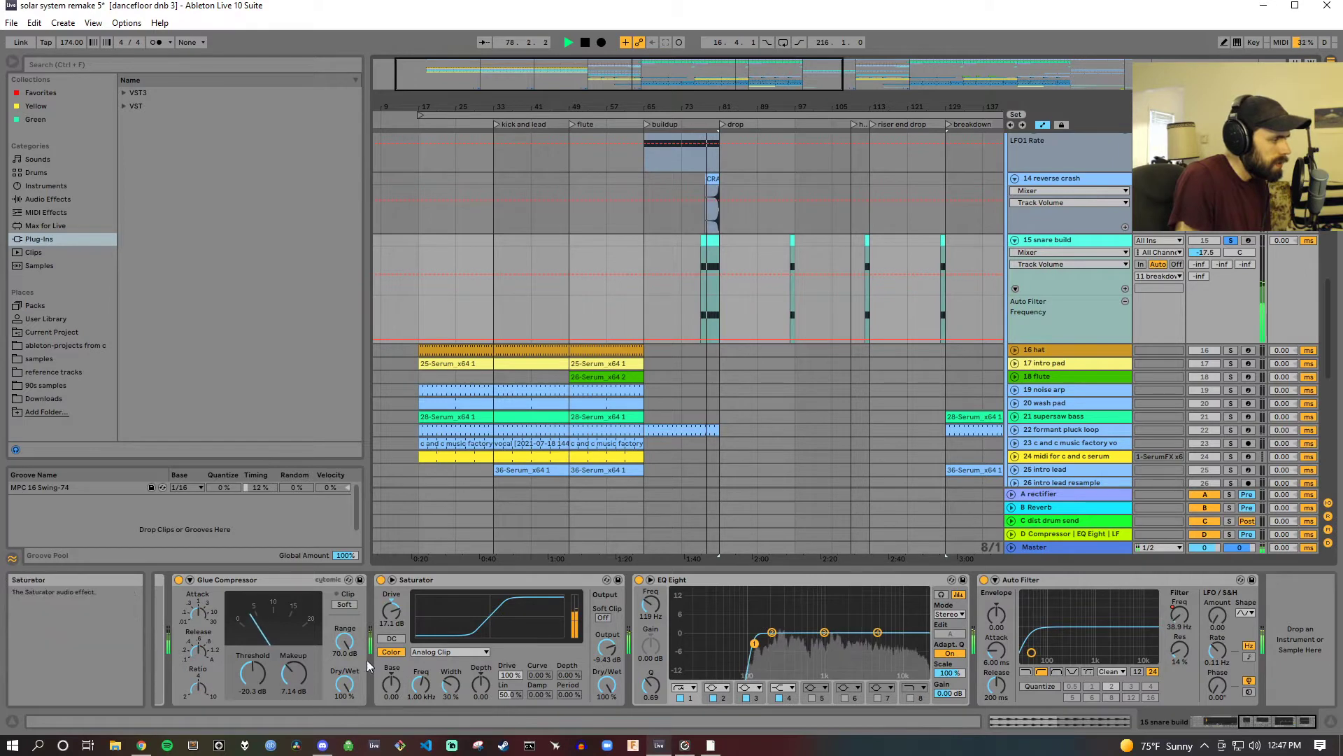
left_click_drag(1270, 732, 1235, 722)
left_click(585, 42)
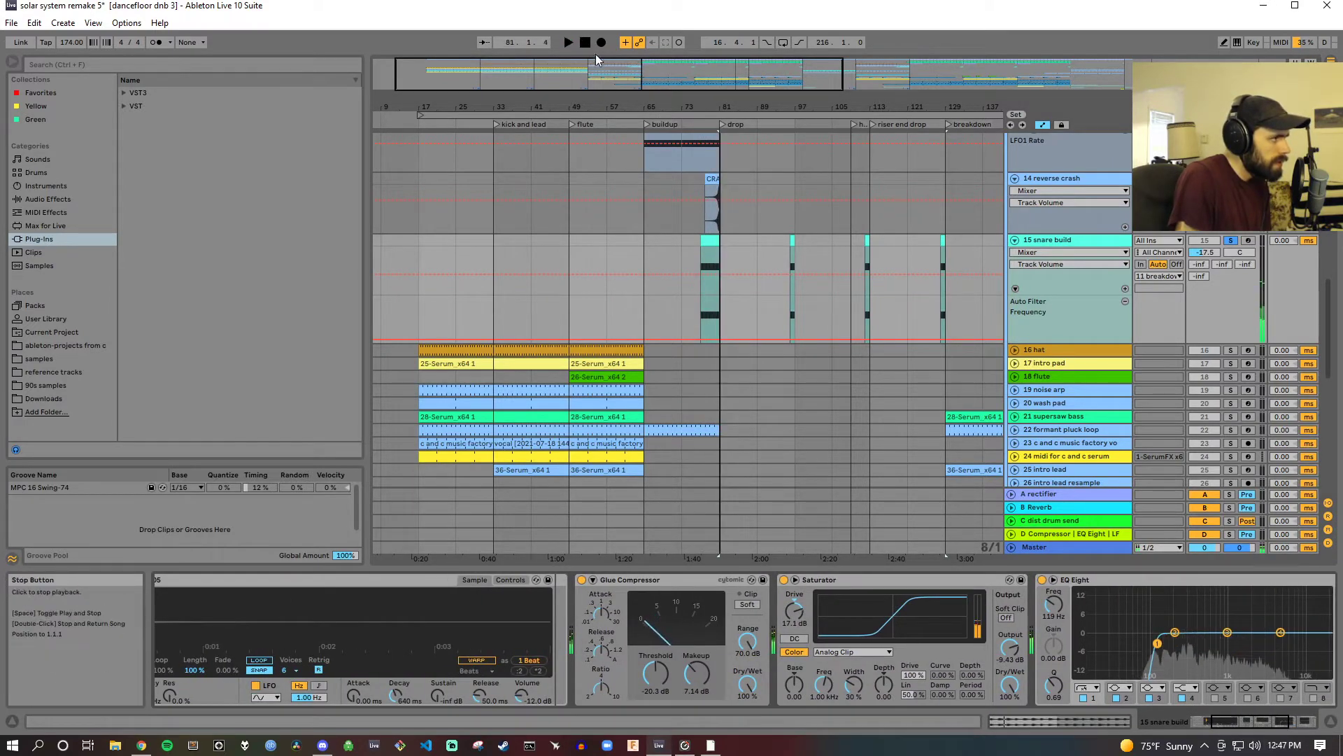
Step: Open the snare build's MIDI clip, show the PHOTEK snare's Transpose envelope in an enlarged clip view, and play it
left_click(711, 252)
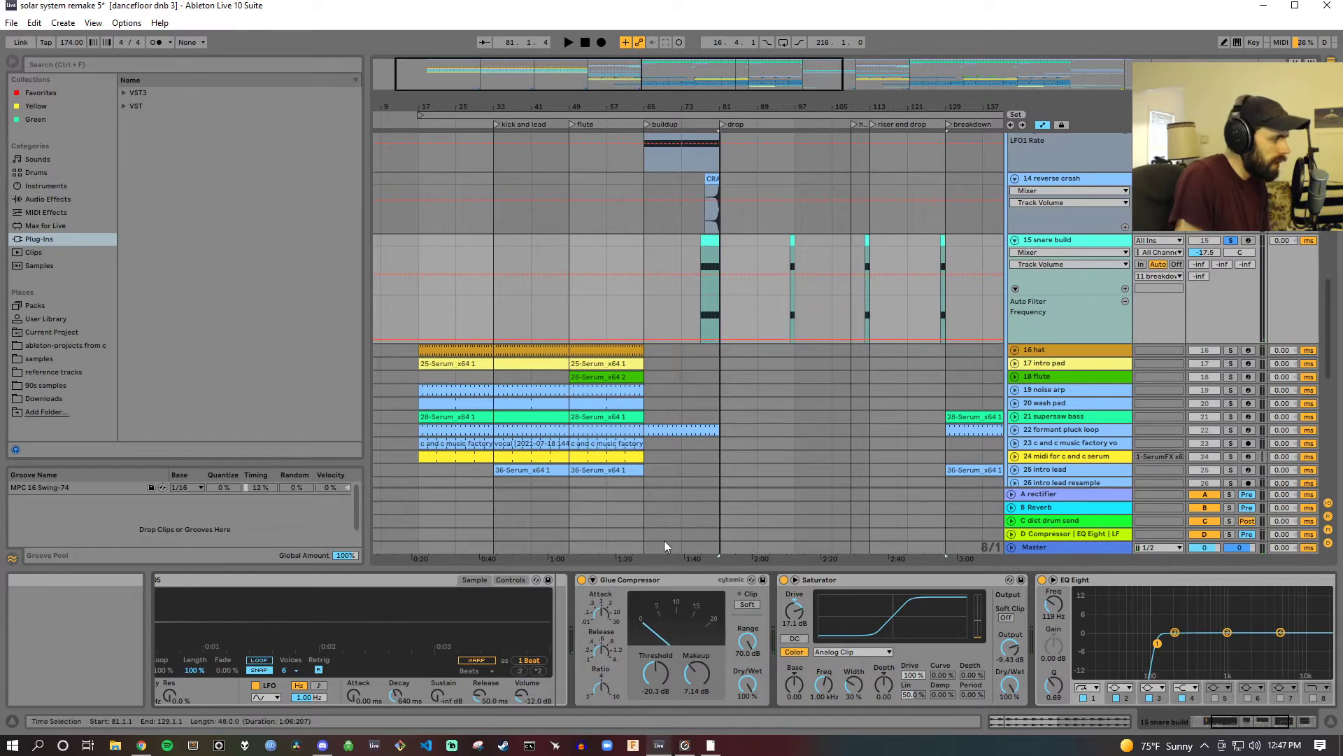
double_click(711, 241)
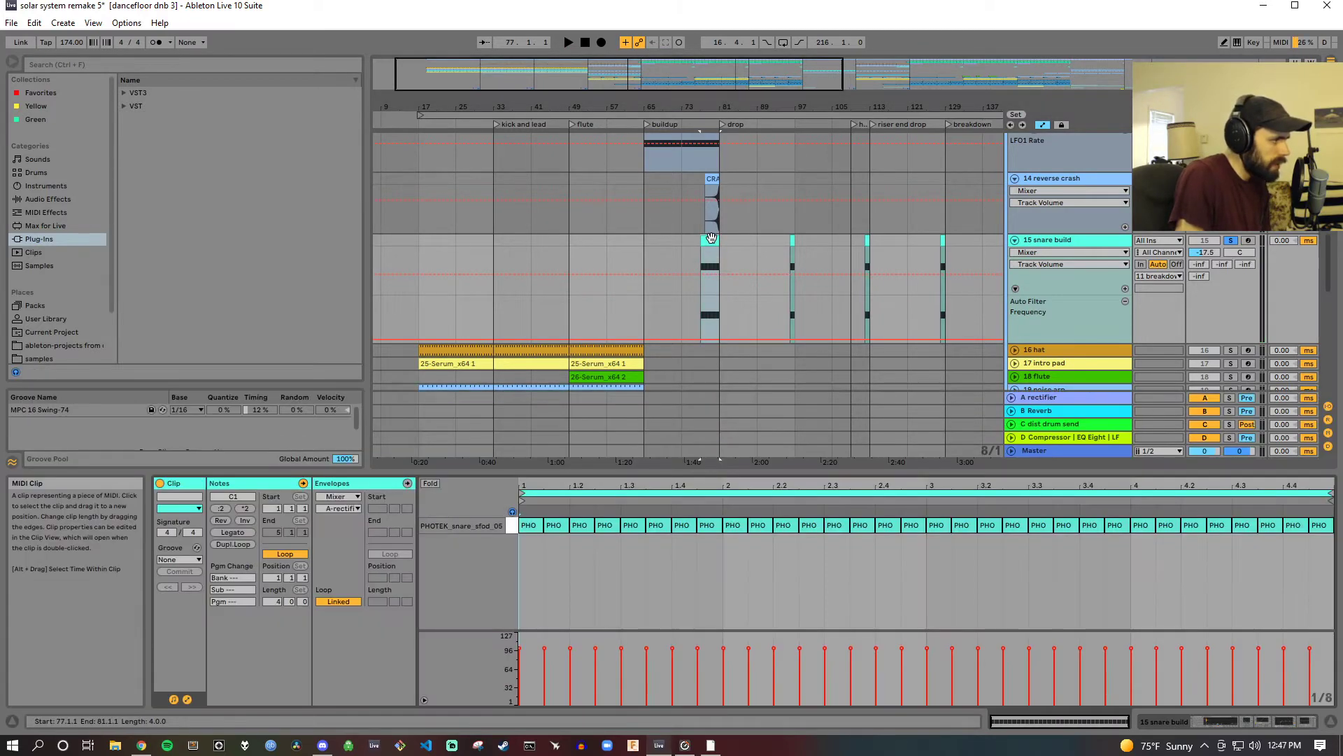
left_click(351, 496)
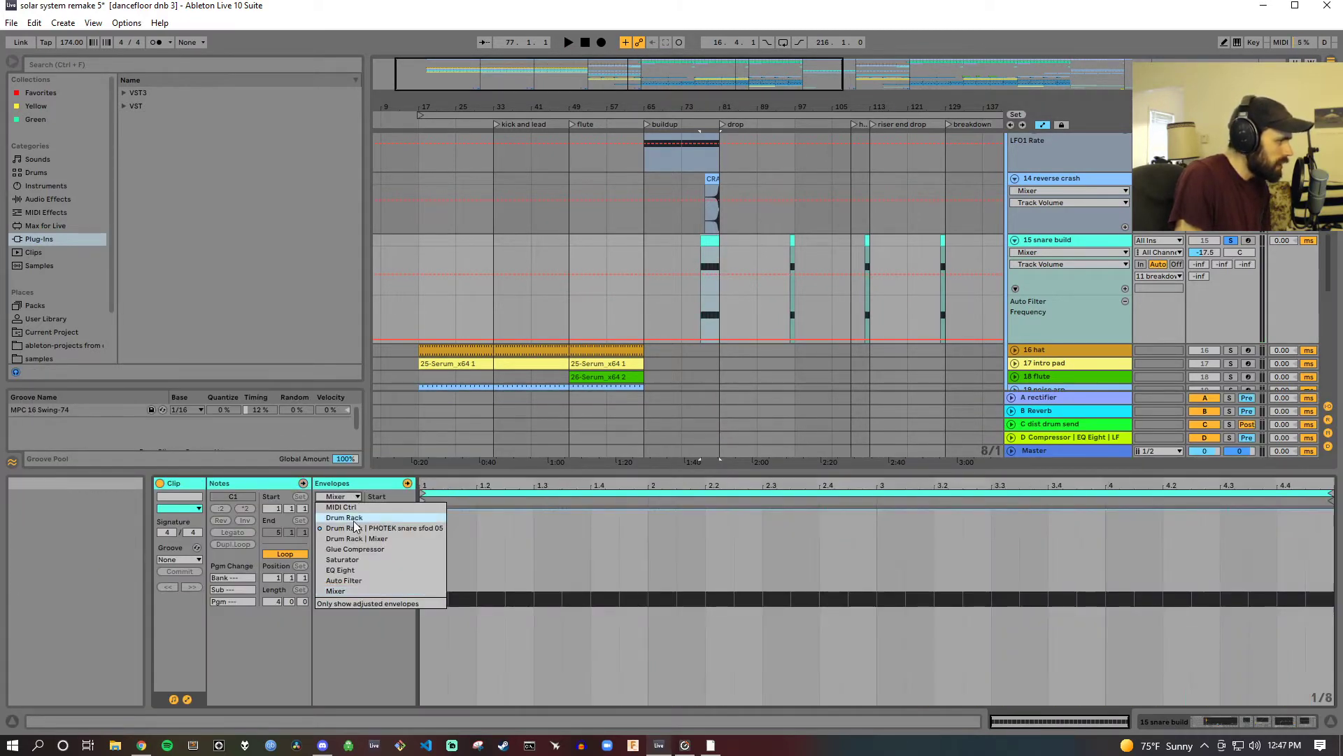
left_click(350, 529)
left_click(342, 509)
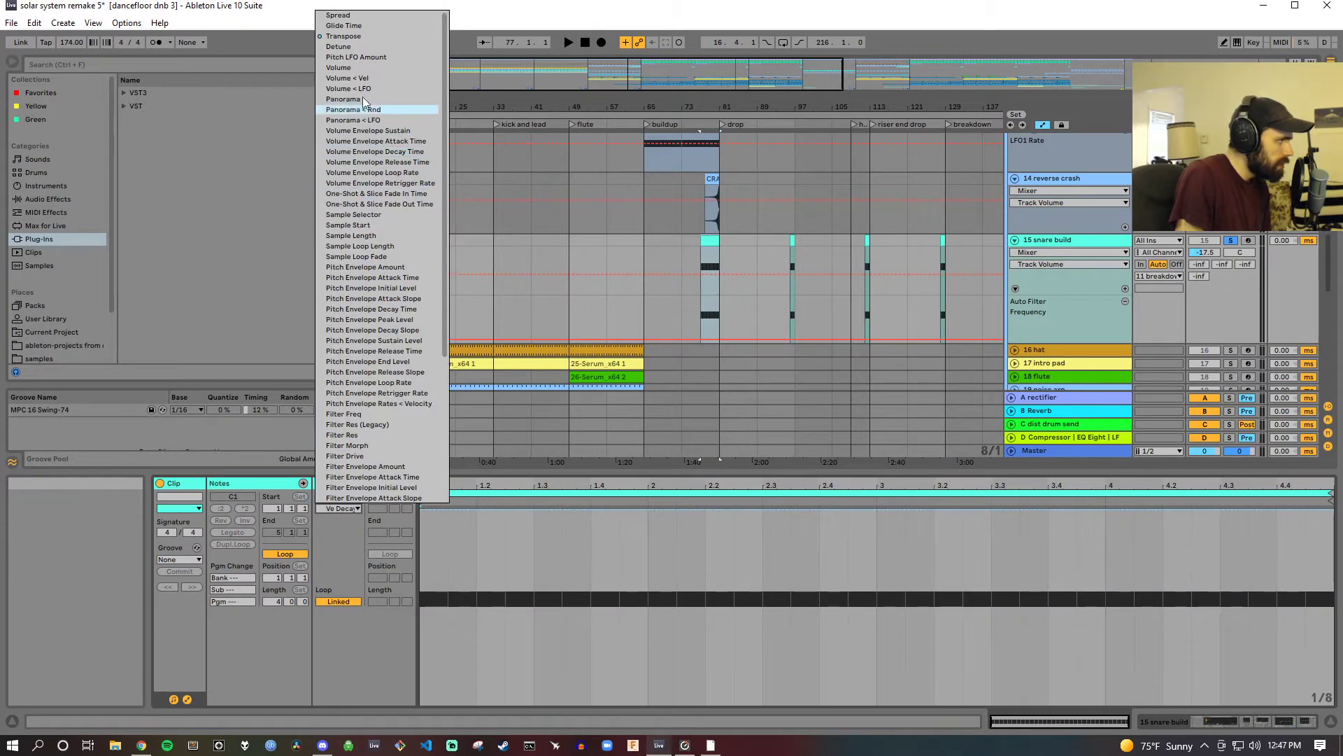
left_click(355, 36)
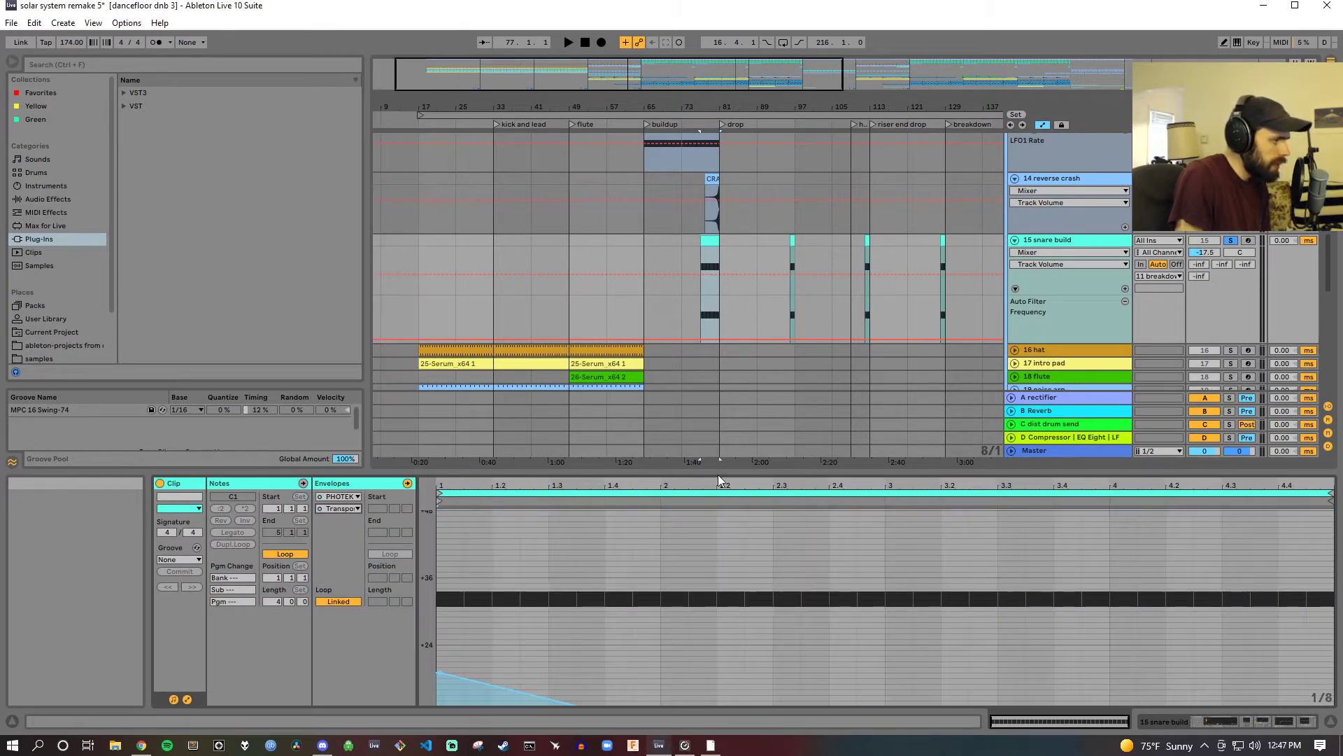
left_click_drag(723, 474, 744, 299)
key("space")
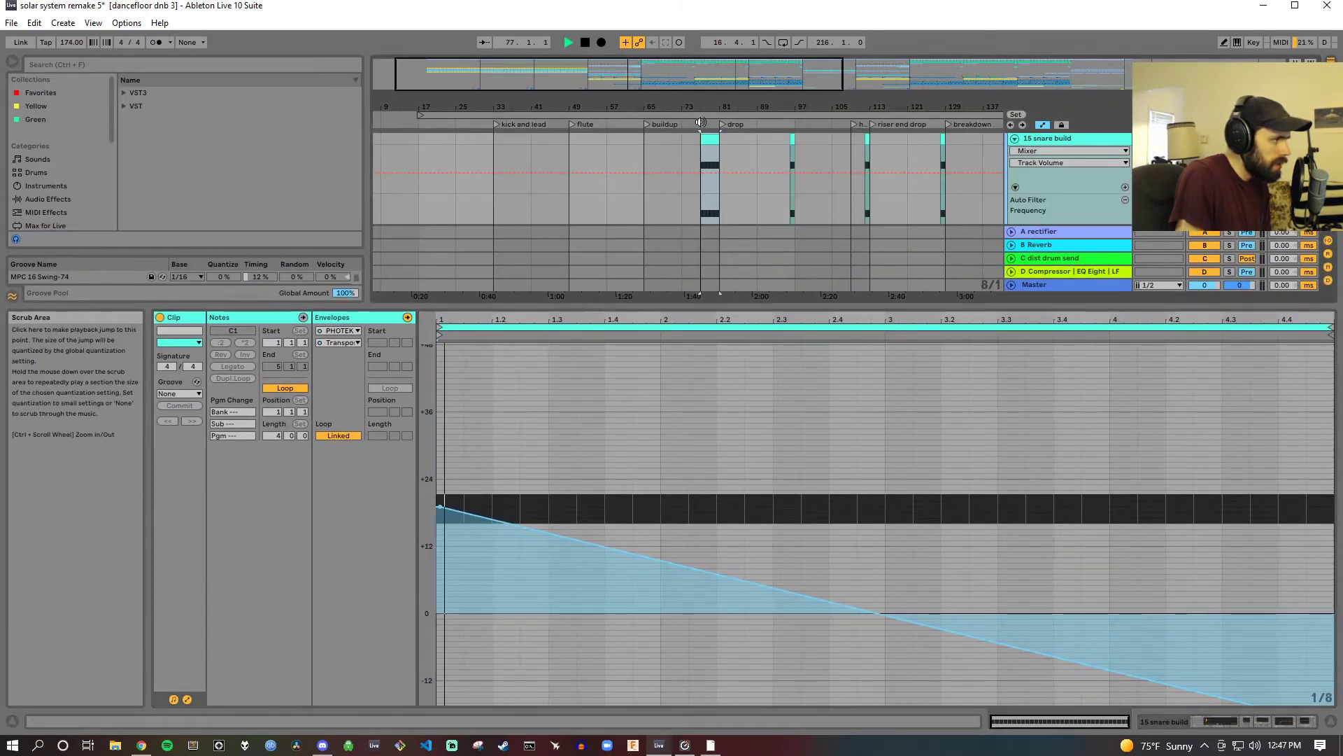
Step: Examine the snare build's effects through Auto Filter during playback and view its Frequency automation across the whole arrangement
left_click(1040, 142)
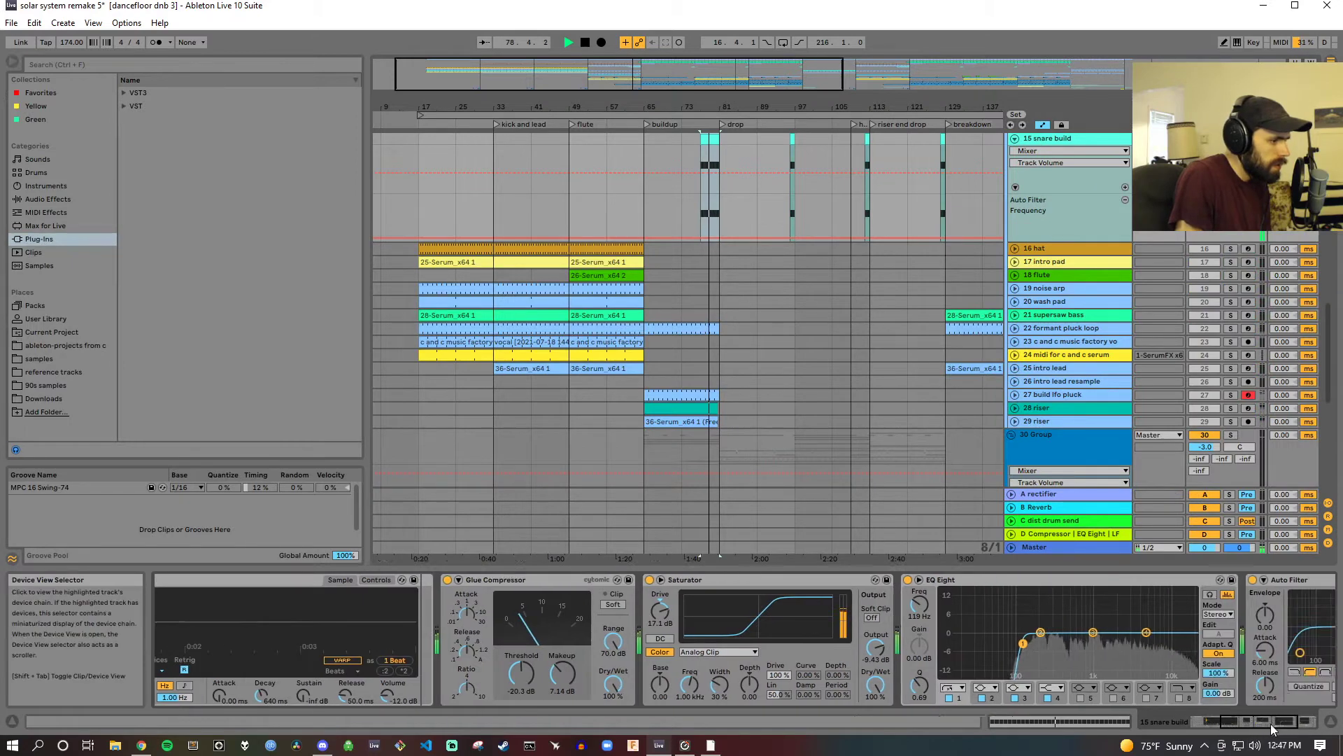
left_click_drag(1271, 723, 1284, 725)
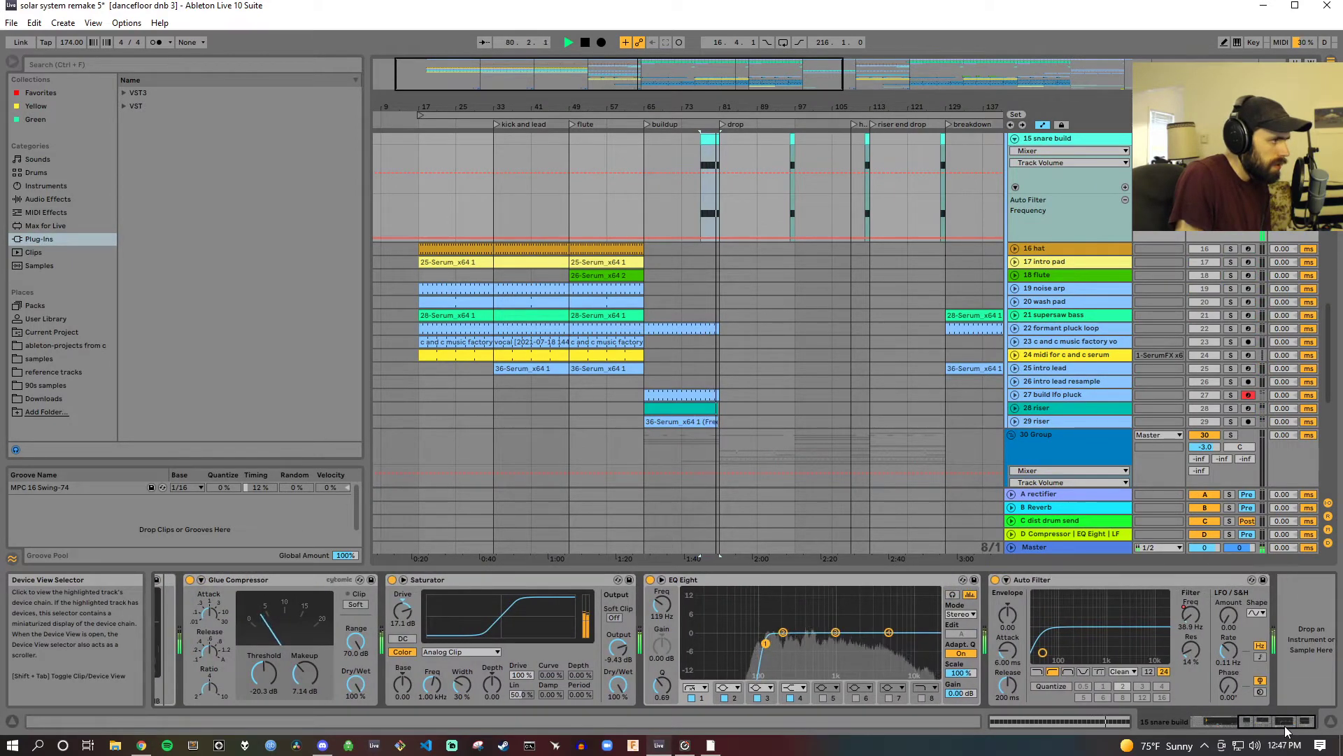
left_click_drag(1285, 725, 1286, 725)
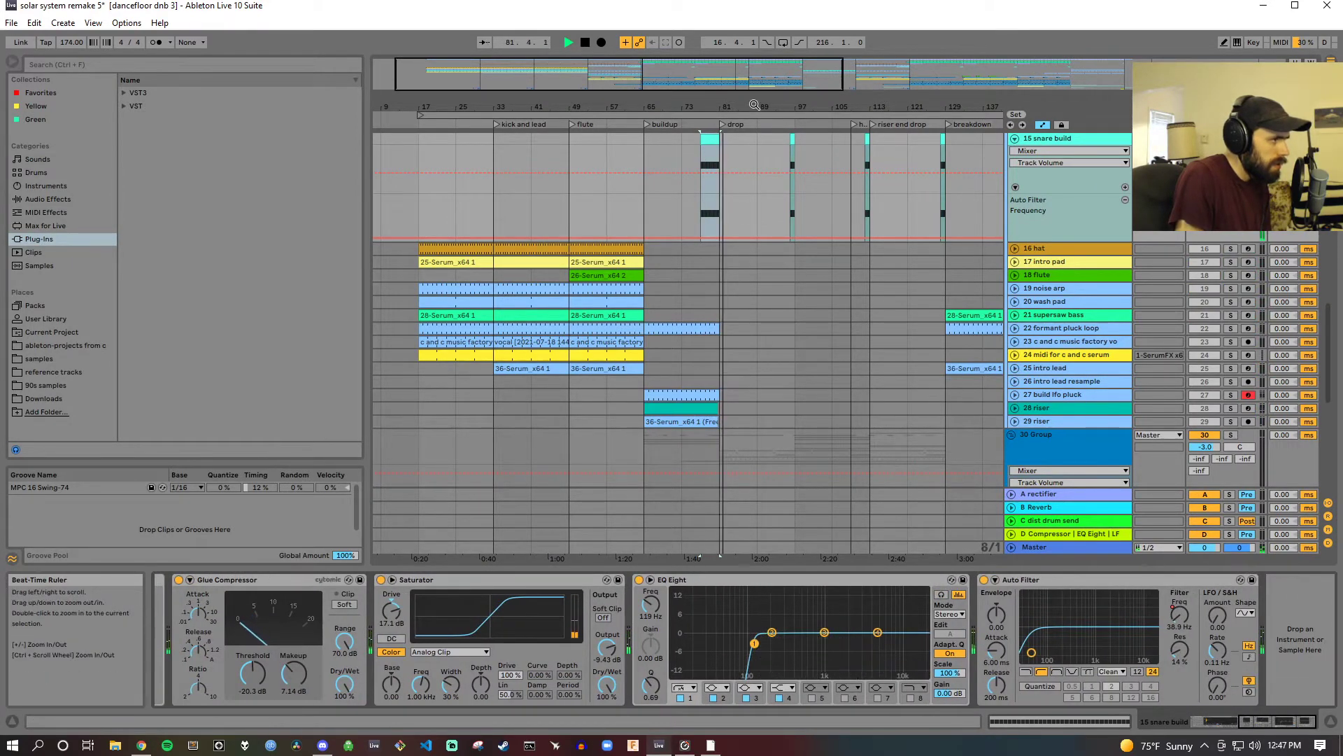
left_click_drag(754, 105, 754, 61)
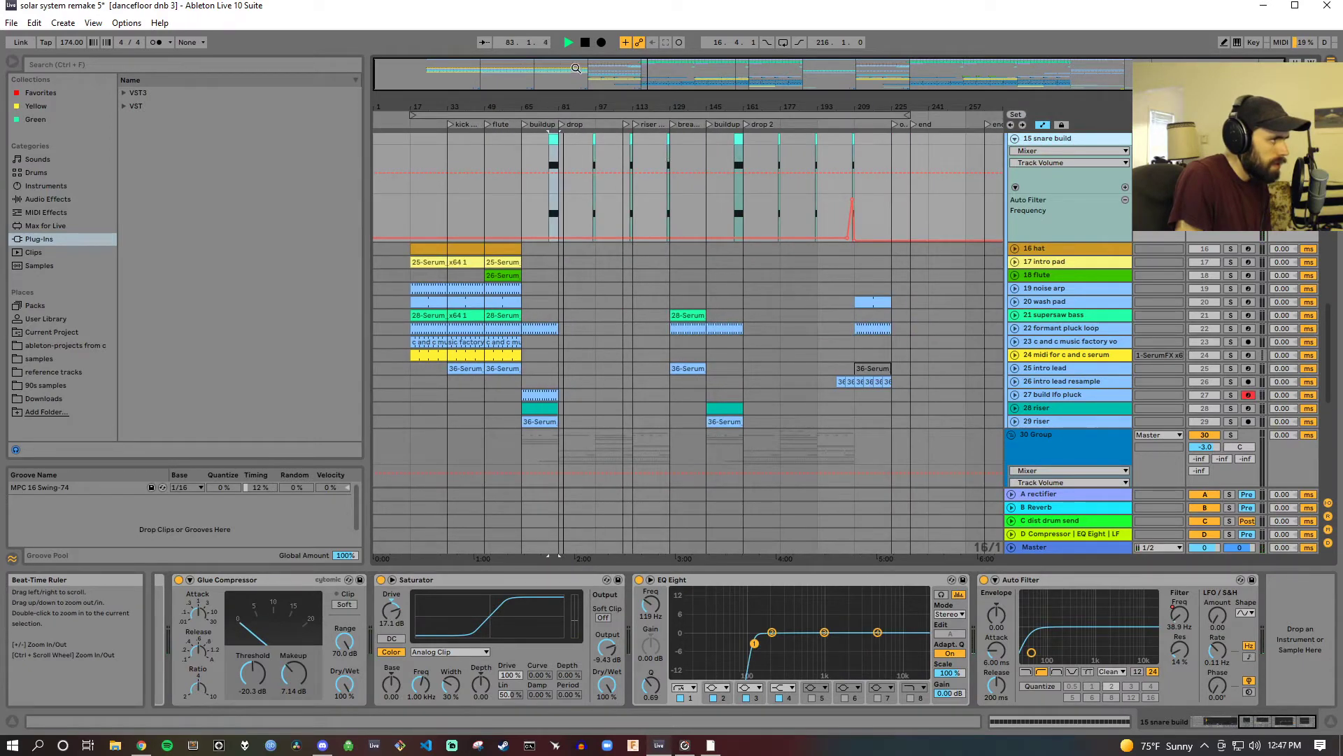
Step: Unfold and solo the 16 hat track, audition it from the kick and lead section, then stop playback
scroll(540, 330, "down", 2)
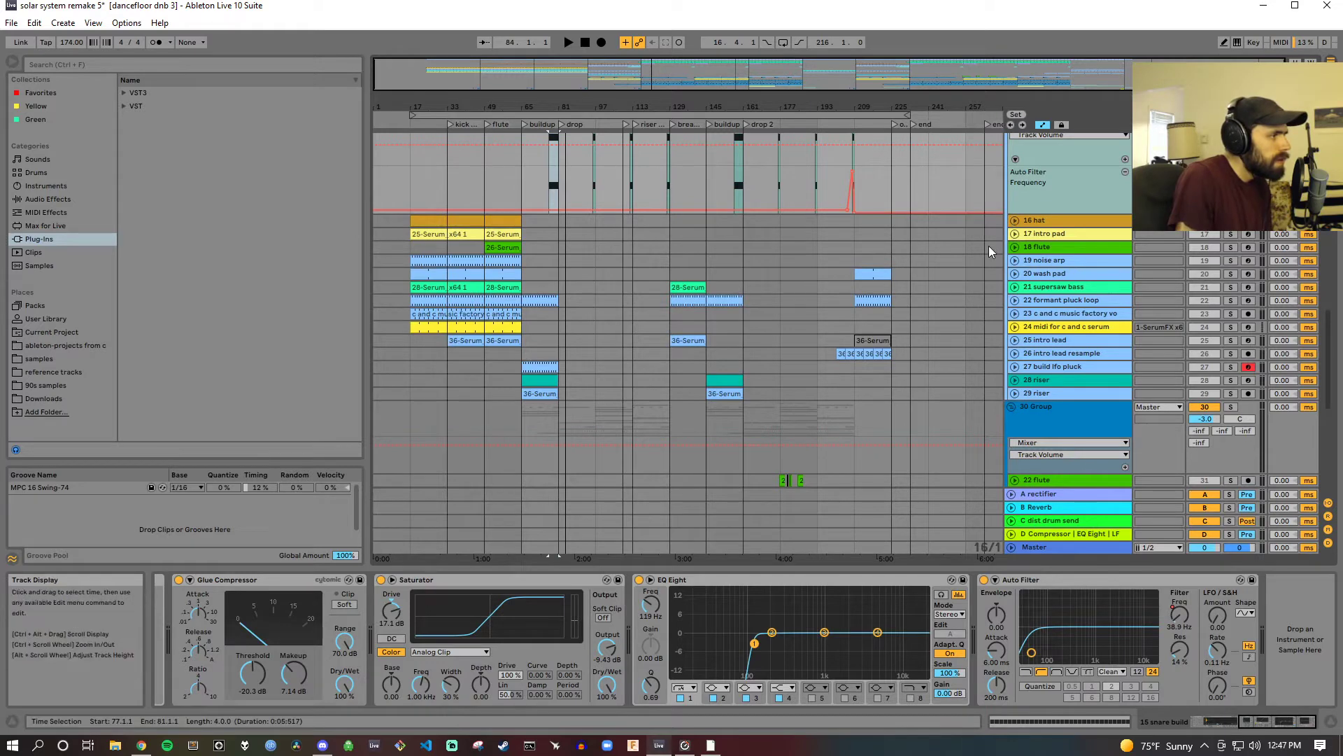
scroll(989, 246, "up", 3)
left_click(1014, 263)
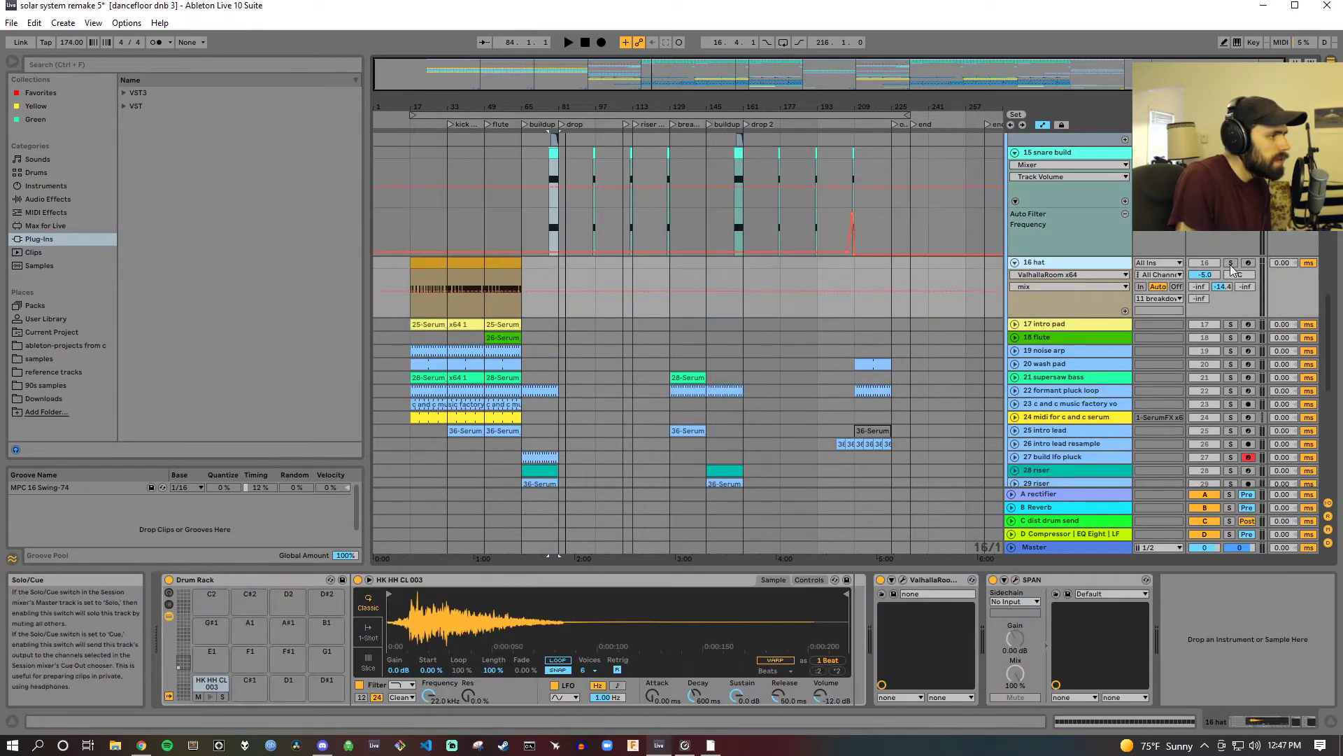
left_click(470, 125)
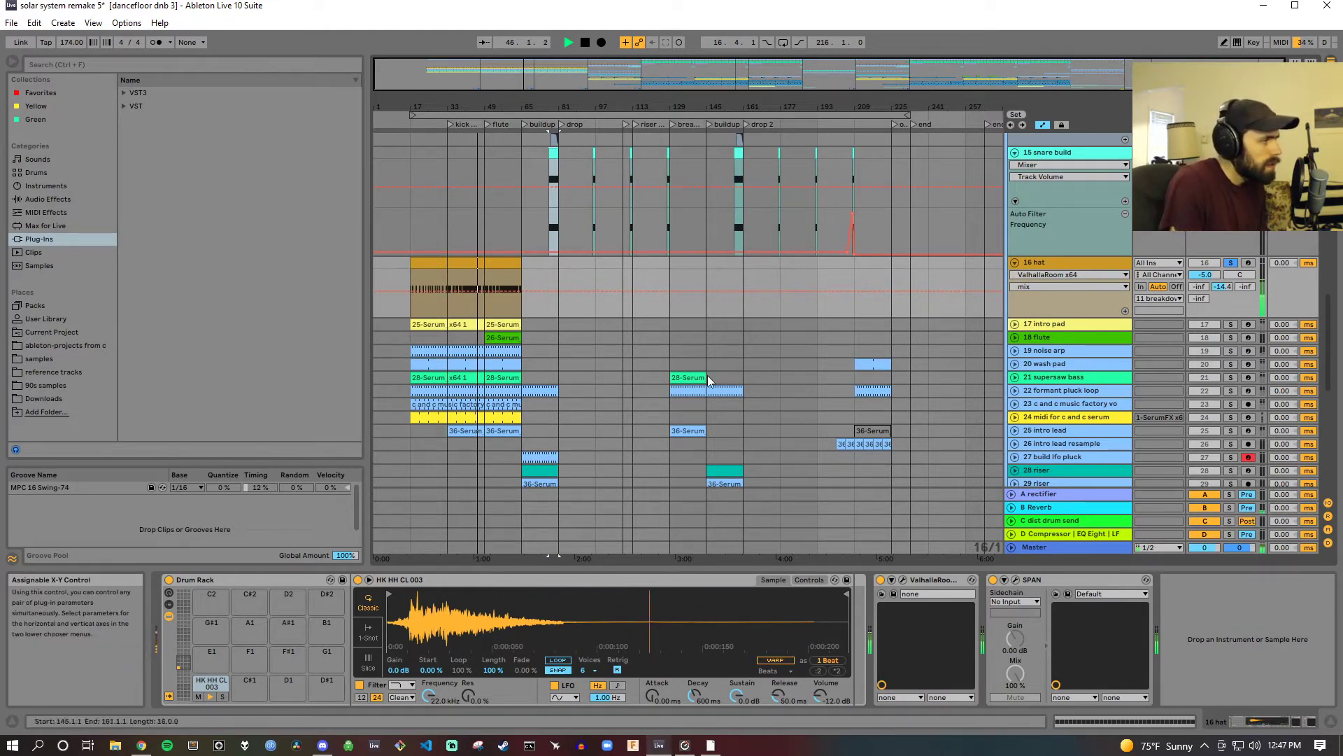
left_click(586, 42)
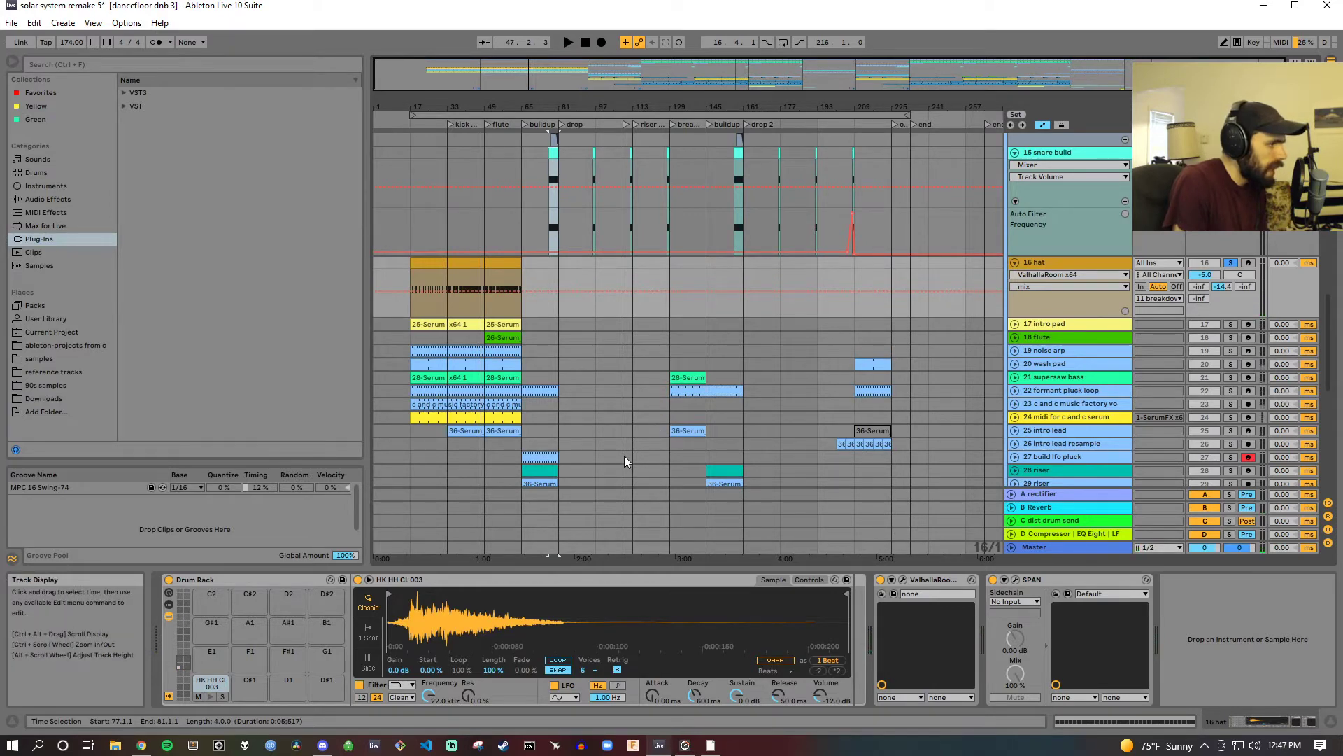
Step: Open the hat's MIDI clip in the kick and lead section and examine its note velocities while playing it, then stop
double_click(469, 265)
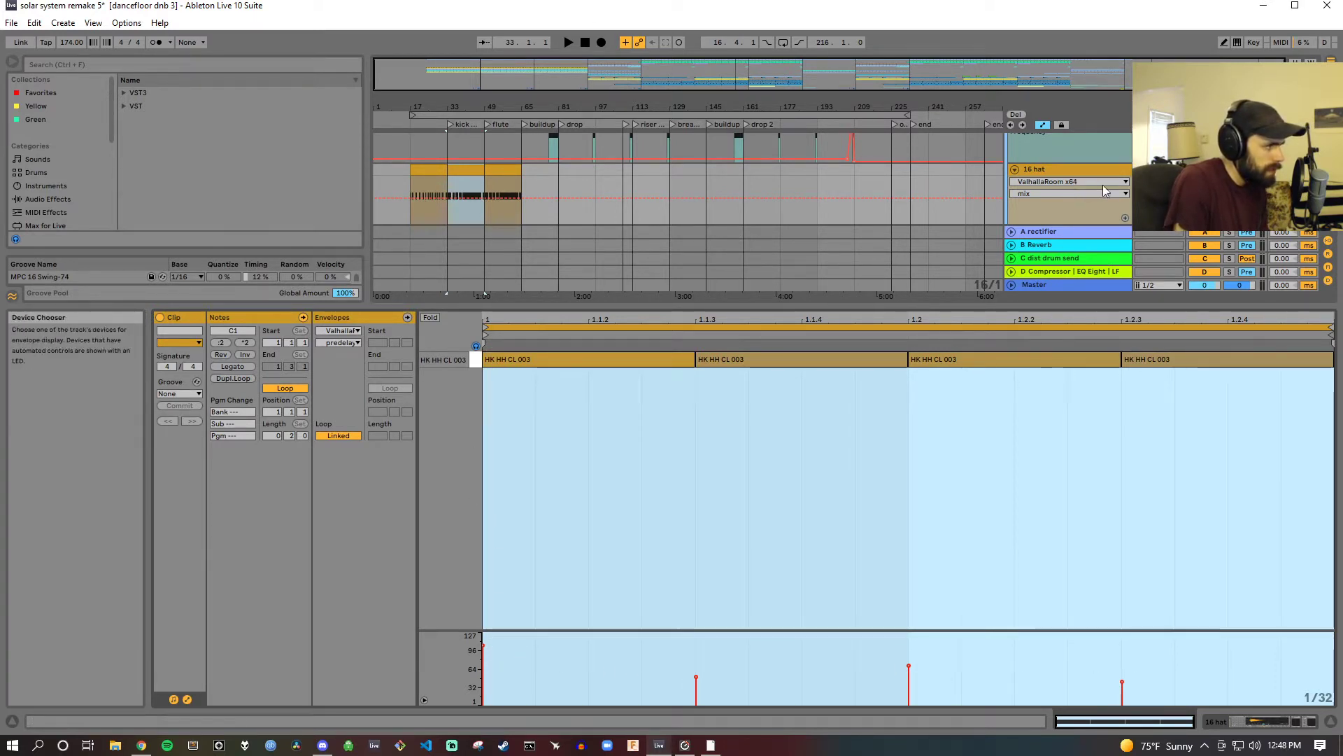
left_click(467, 124)
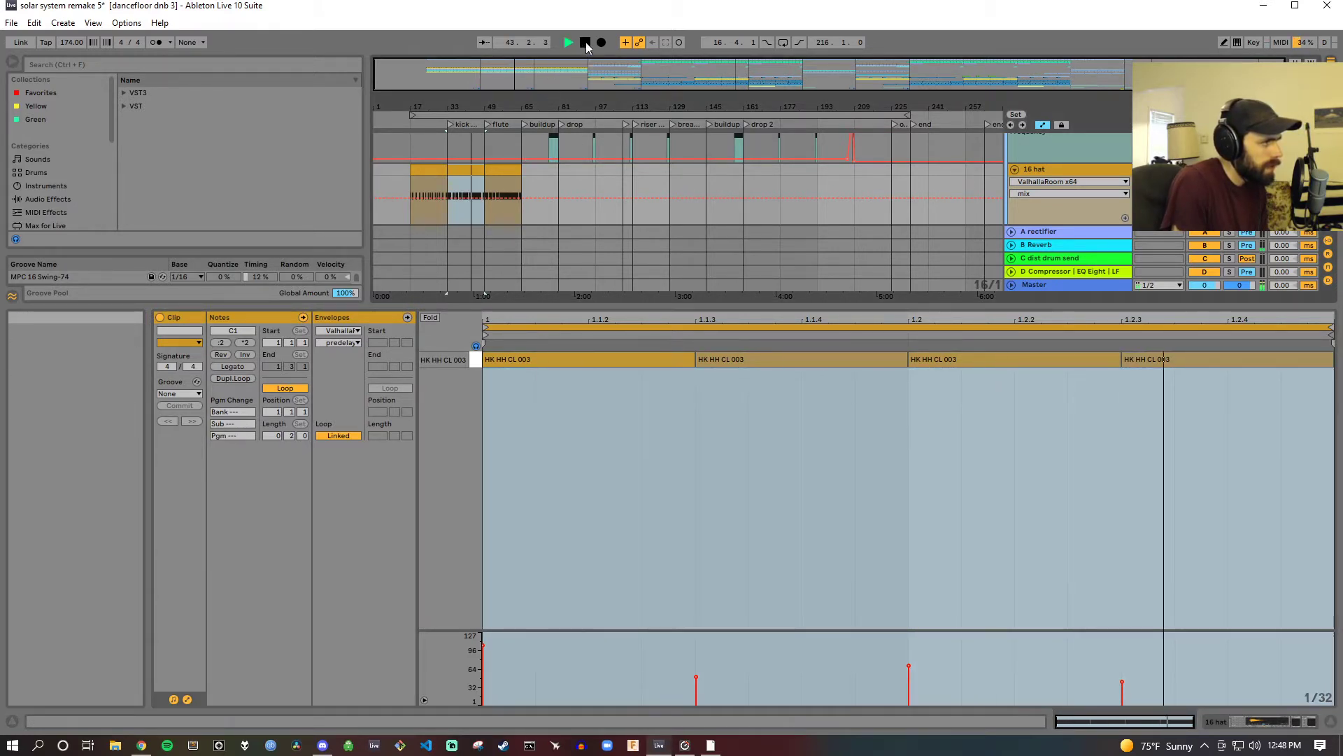
left_click(586, 43)
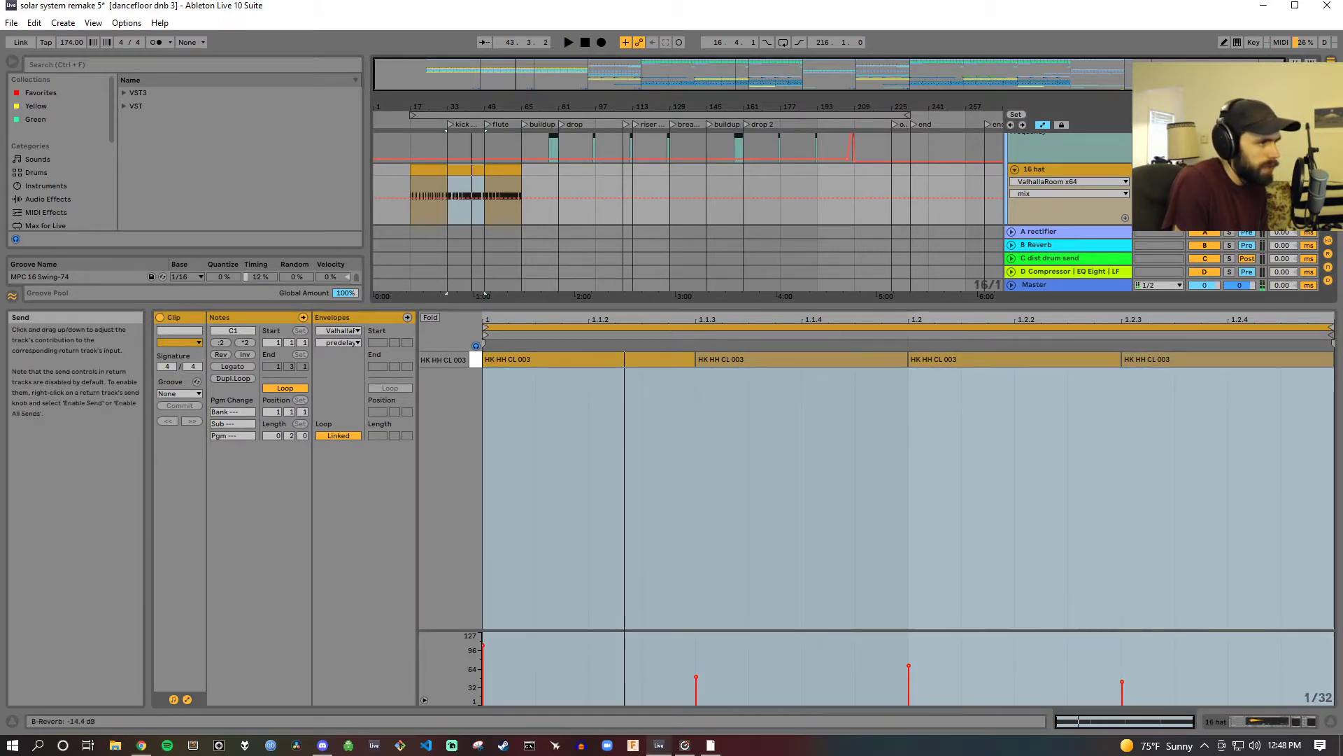
Step: Show the hat track's devices and open ValhallaRoom to view its reverb settings, then close the plug-in window
double_click(1095, 172)
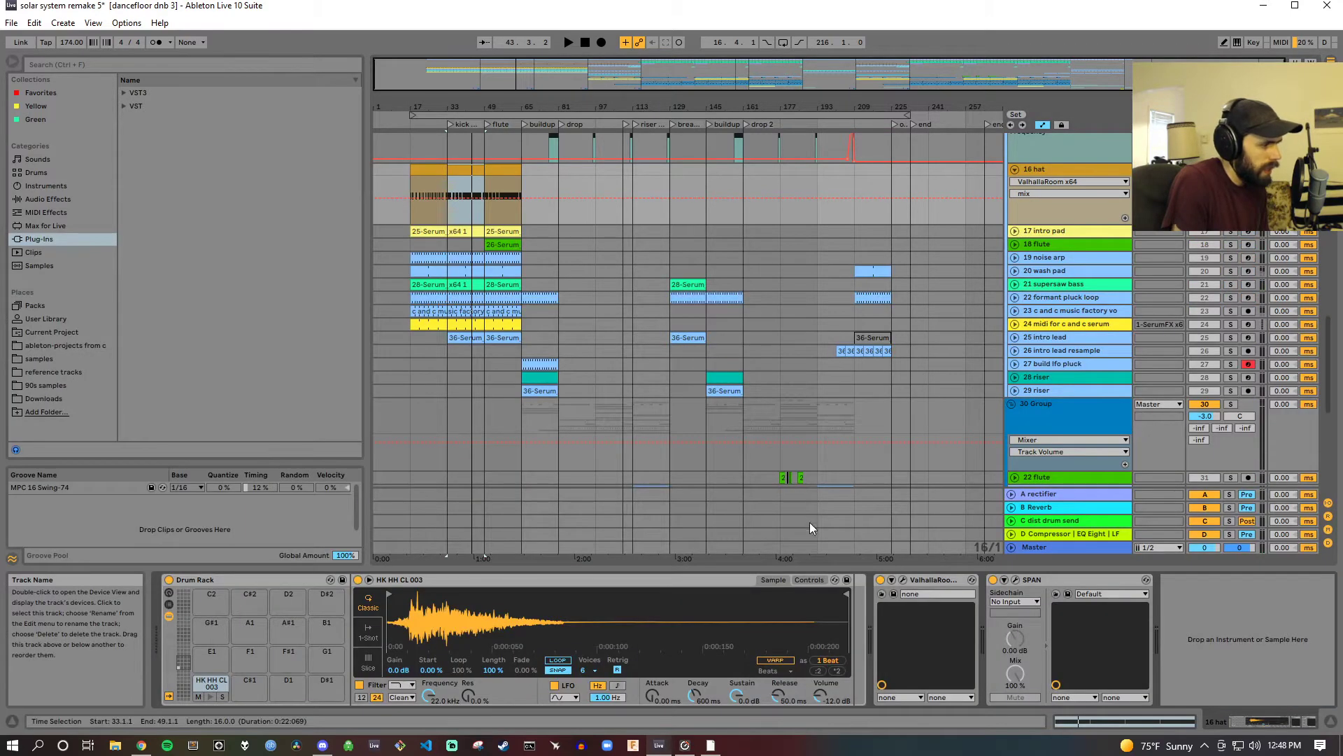
left_click(903, 581)
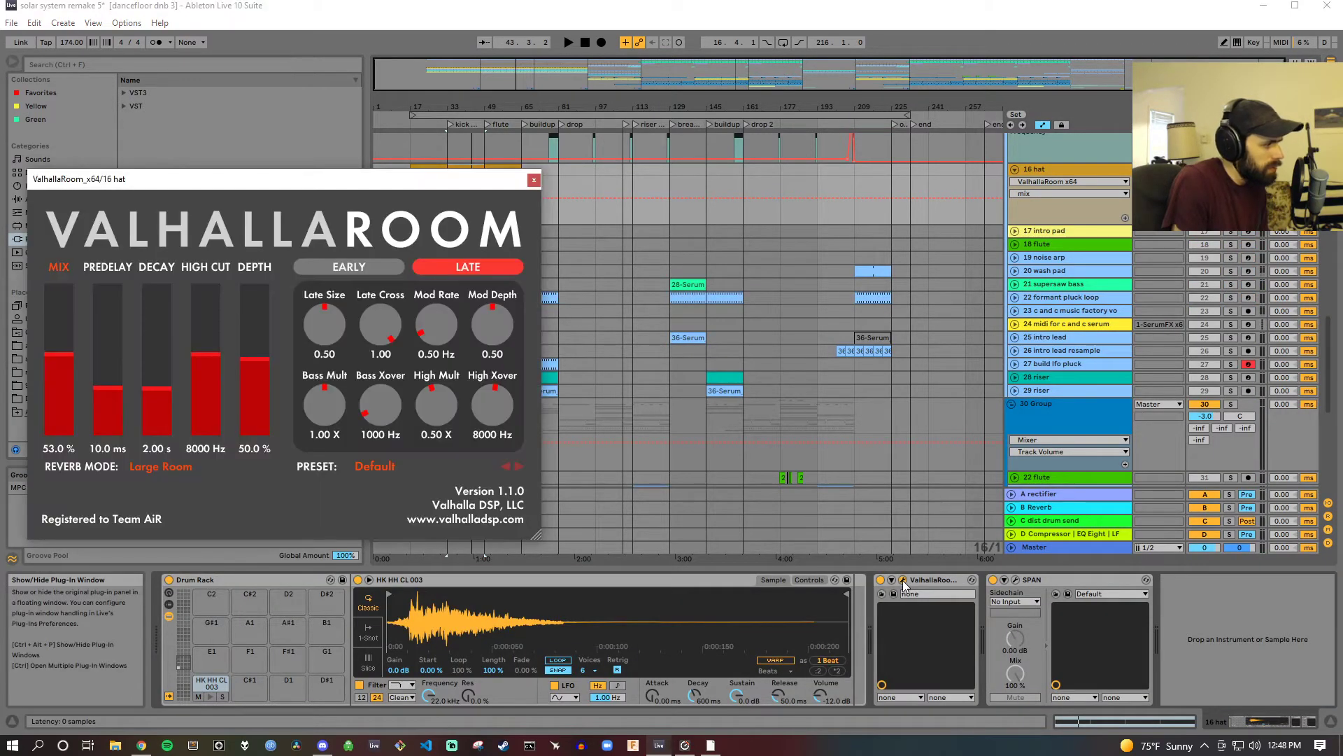
left_click(903, 582)
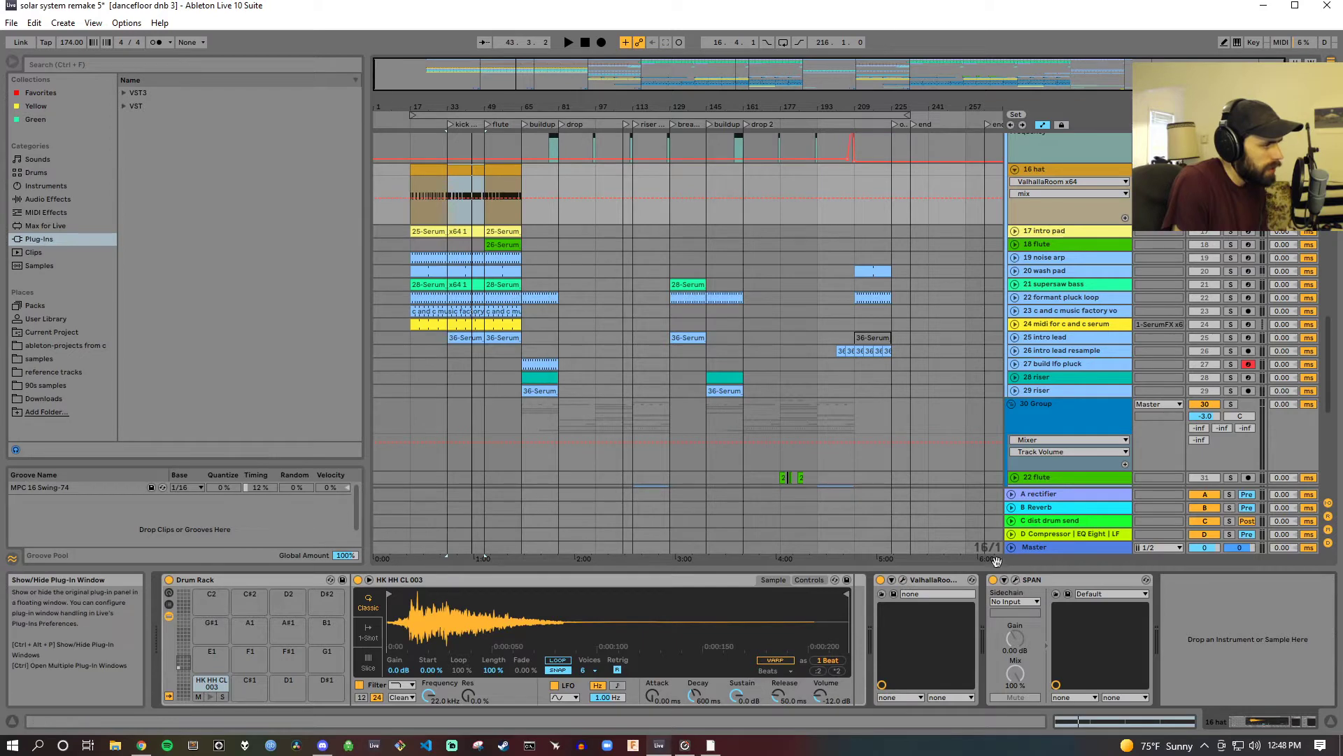
Step: Solo the 17 intro pad track, play it from the kick and lead section and show its devices
left_click(1231, 155)
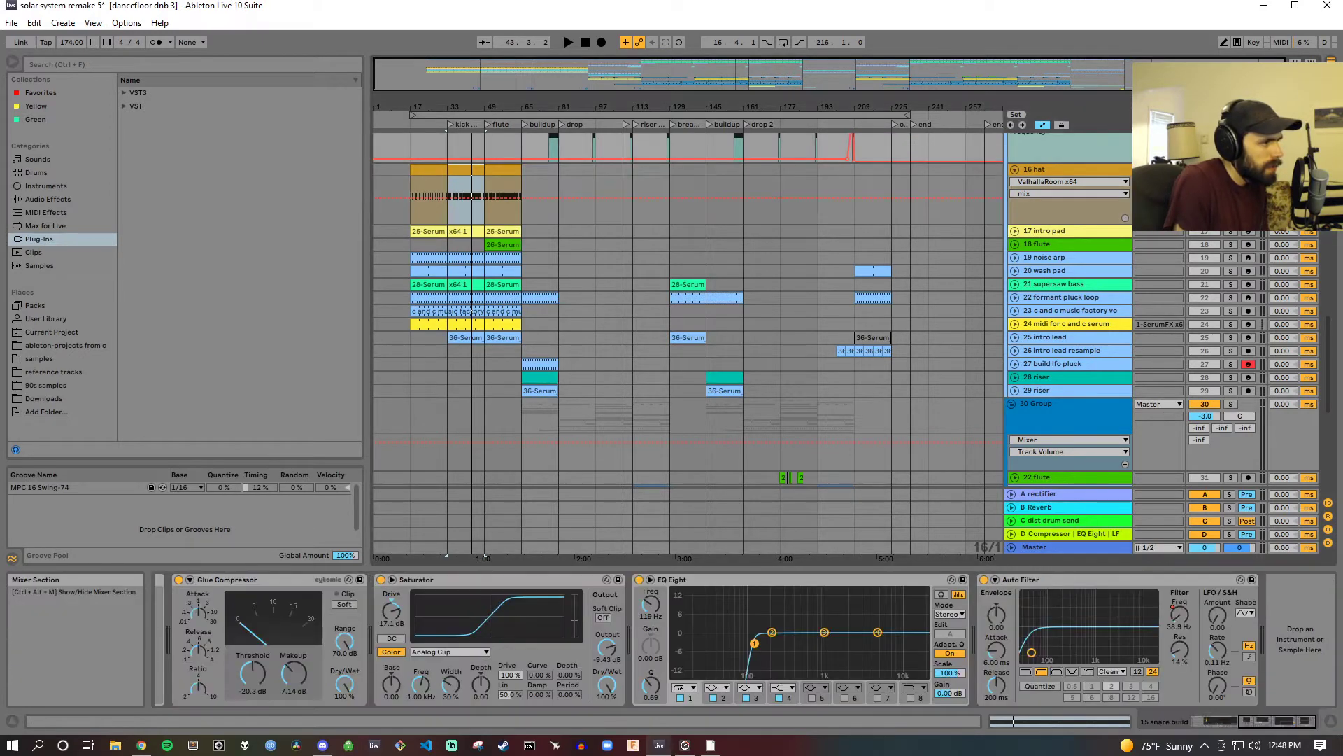
left_click(1235, 233)
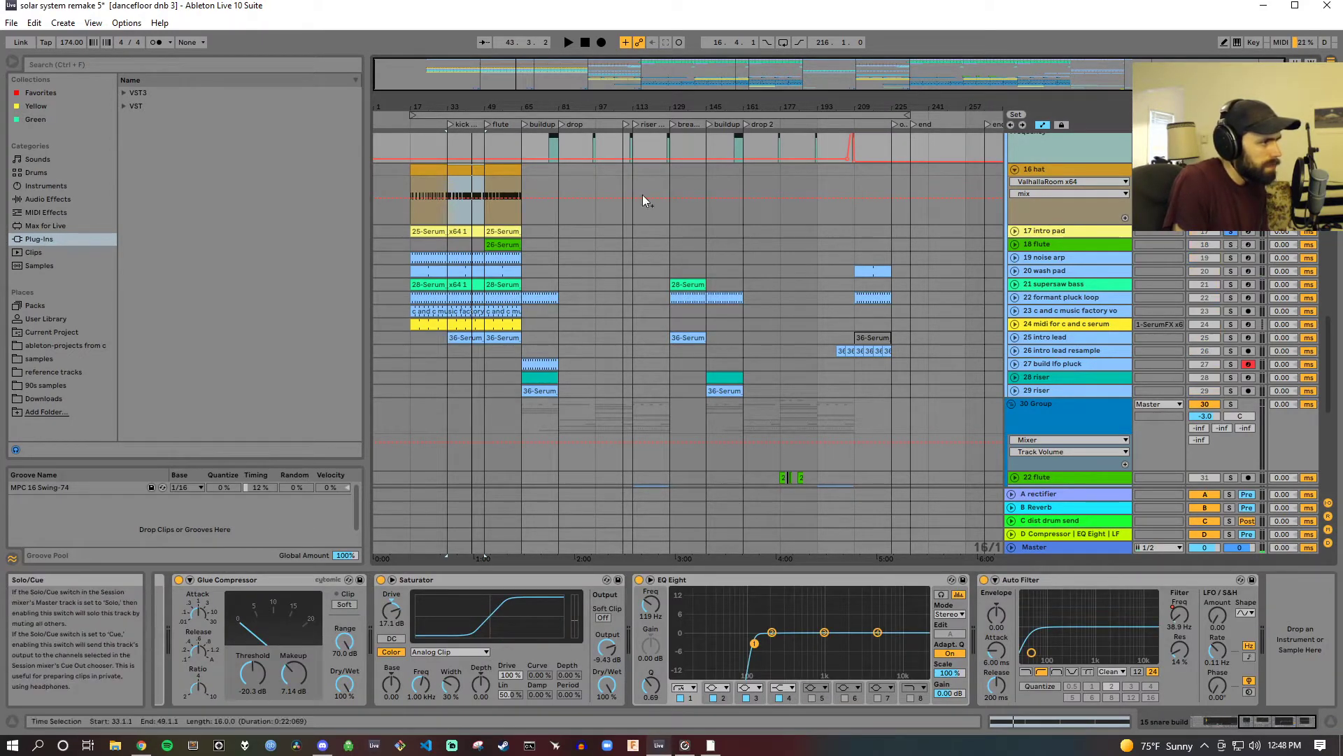
left_click(465, 126)
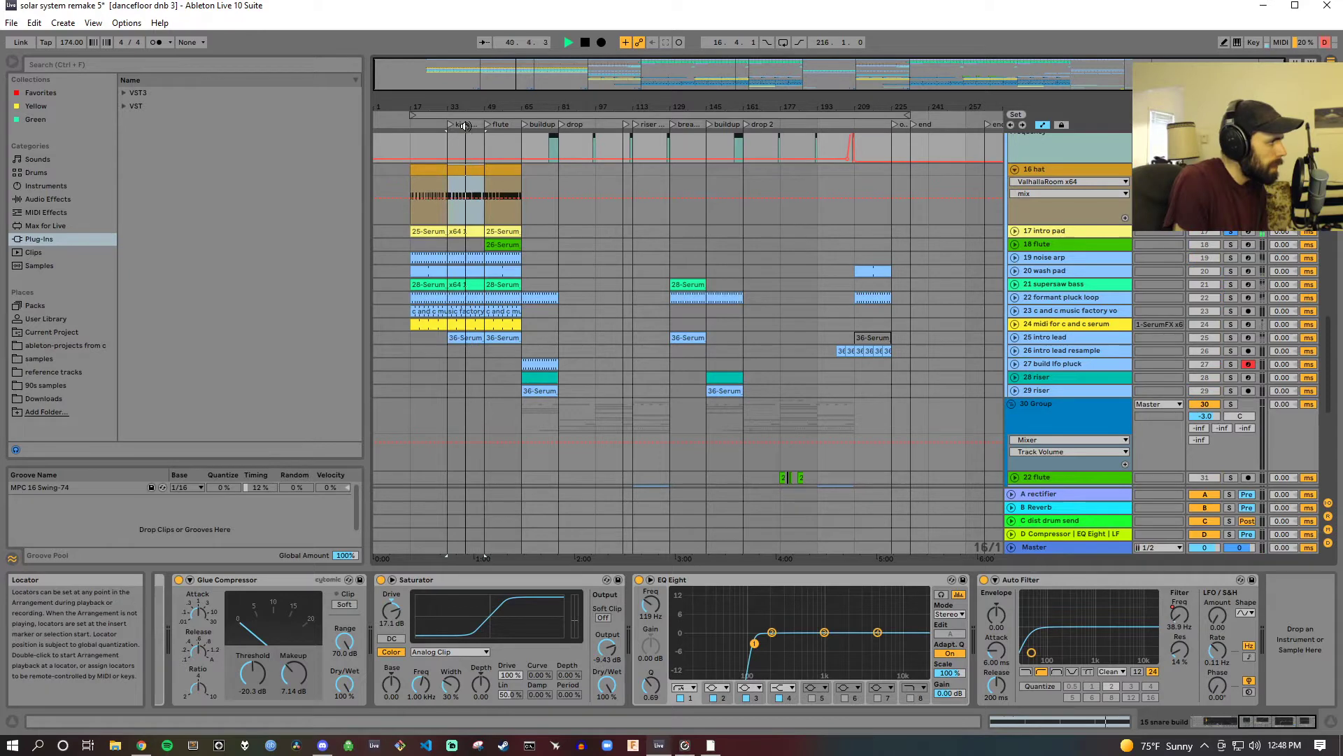
left_click(1074, 231)
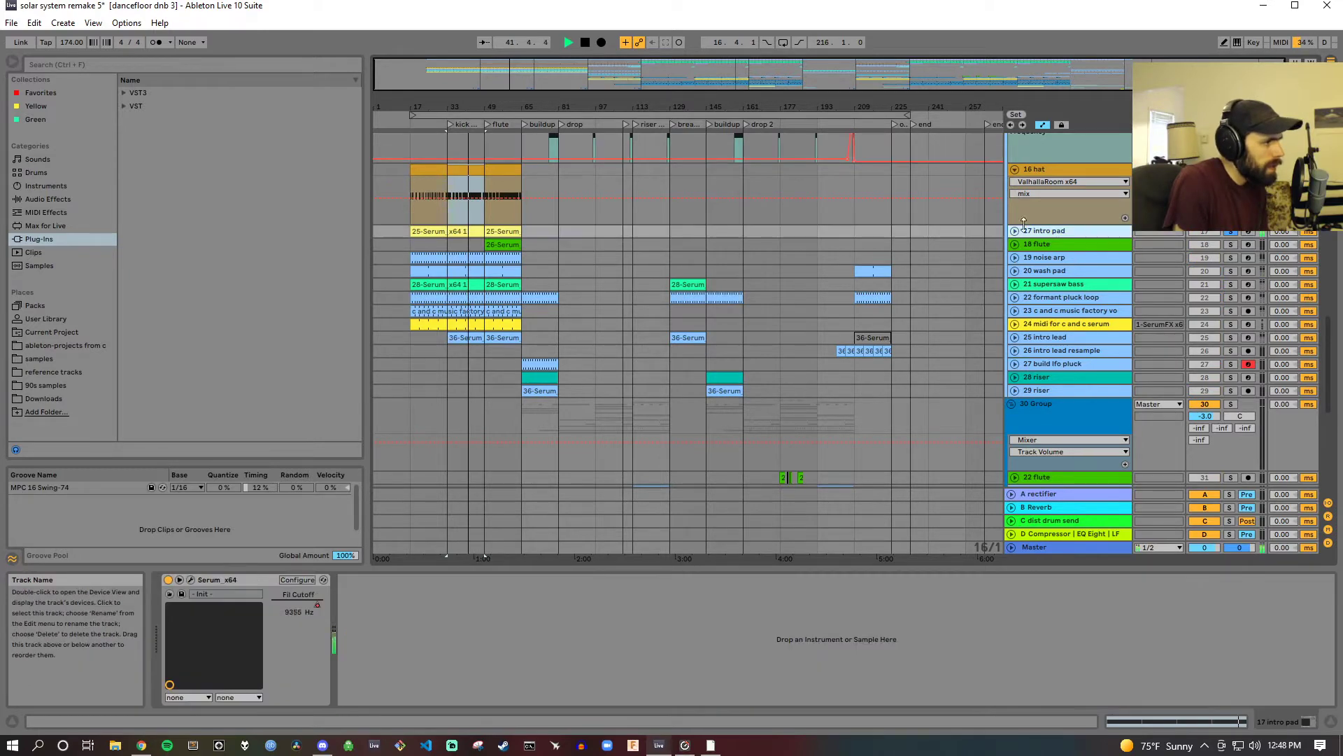
Step: Open the intro pad's Serum to examine its oscillator, Compressor and Reverb effects, stop playback and return to the oscillator page
left_click(191, 579)
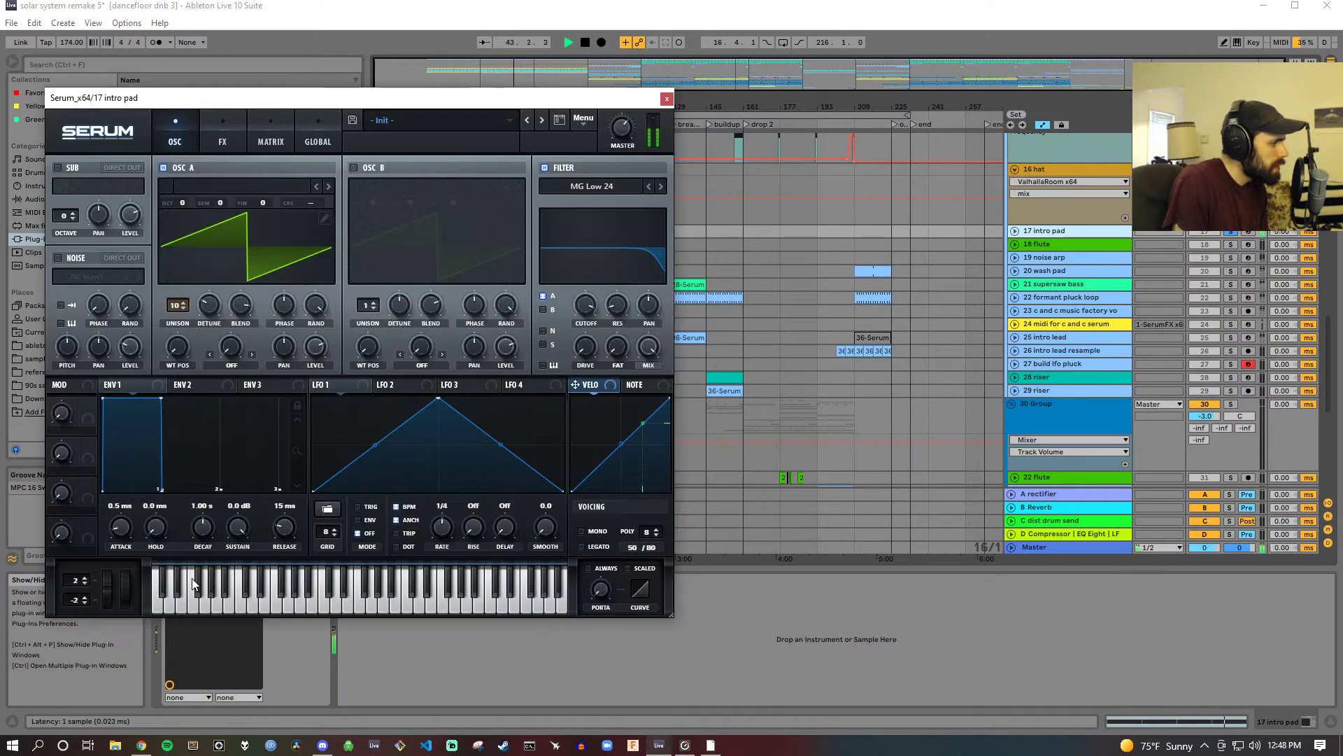
left_click(216, 149)
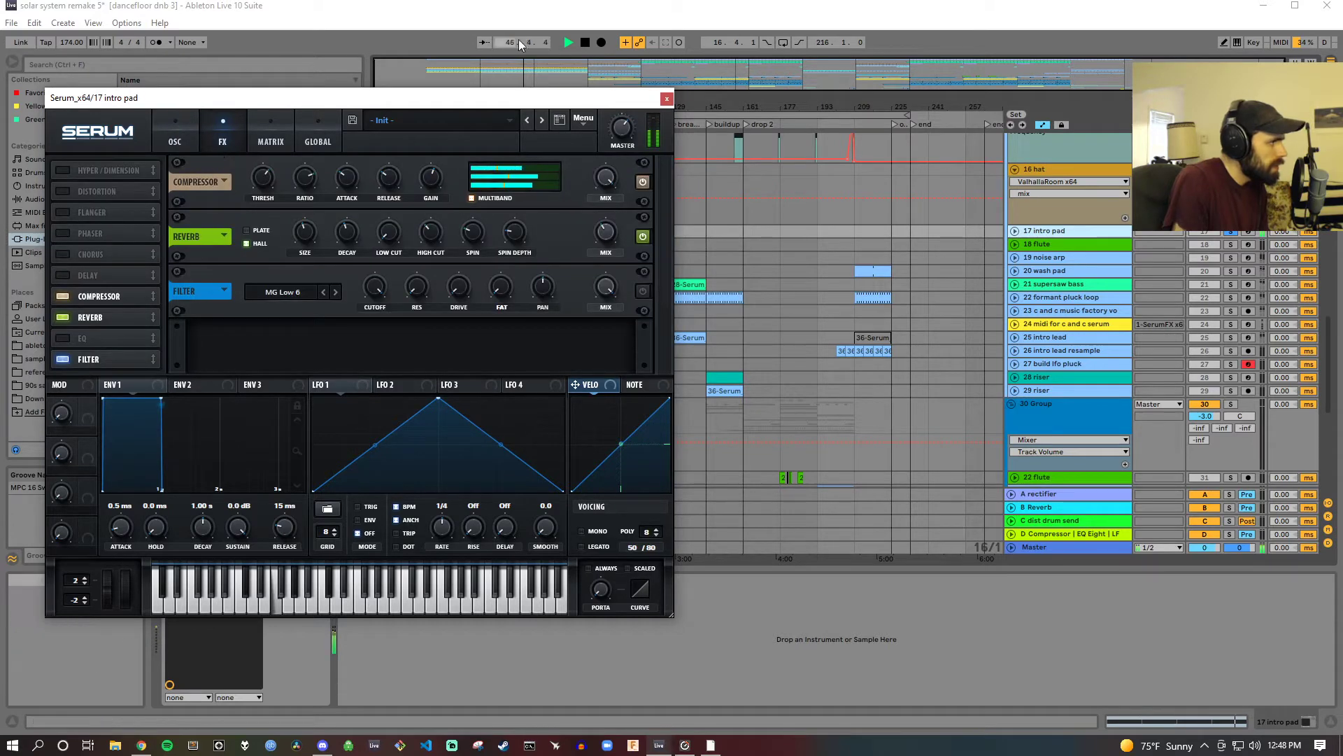
left_click(587, 42)
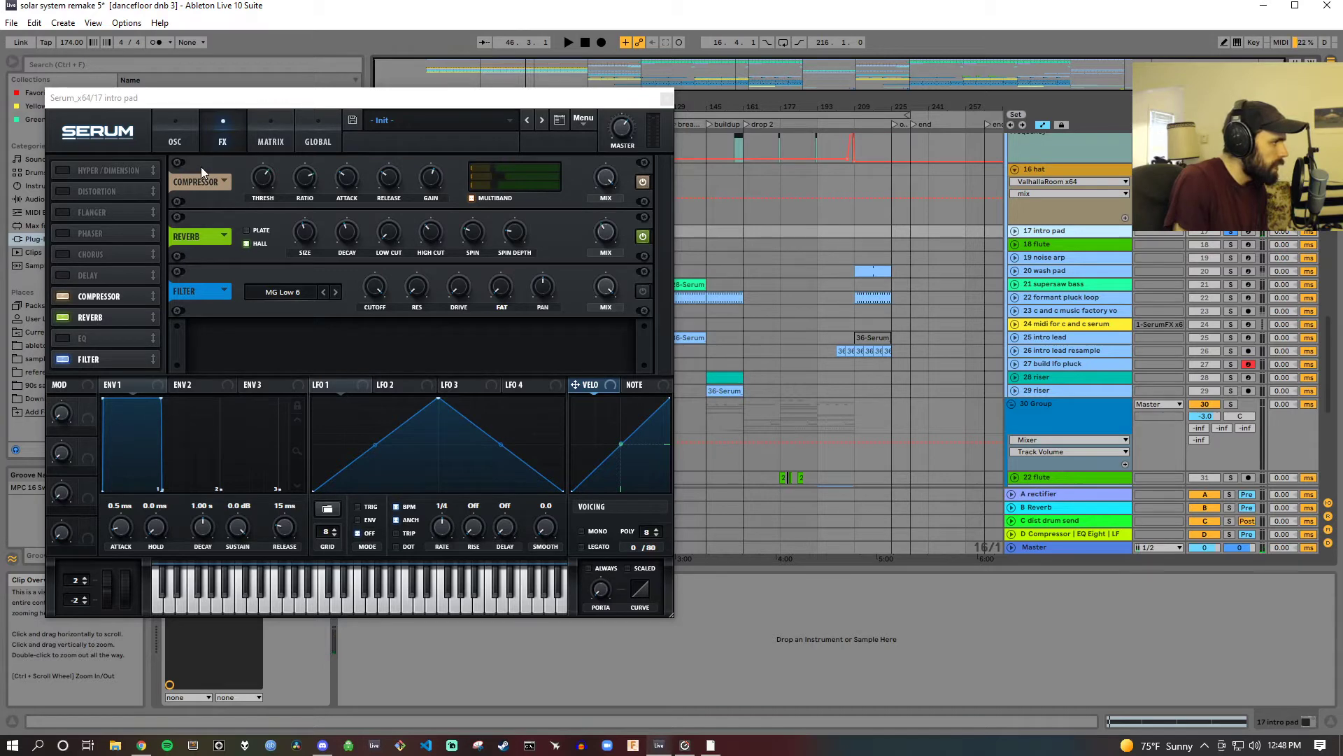
left_click(177, 143)
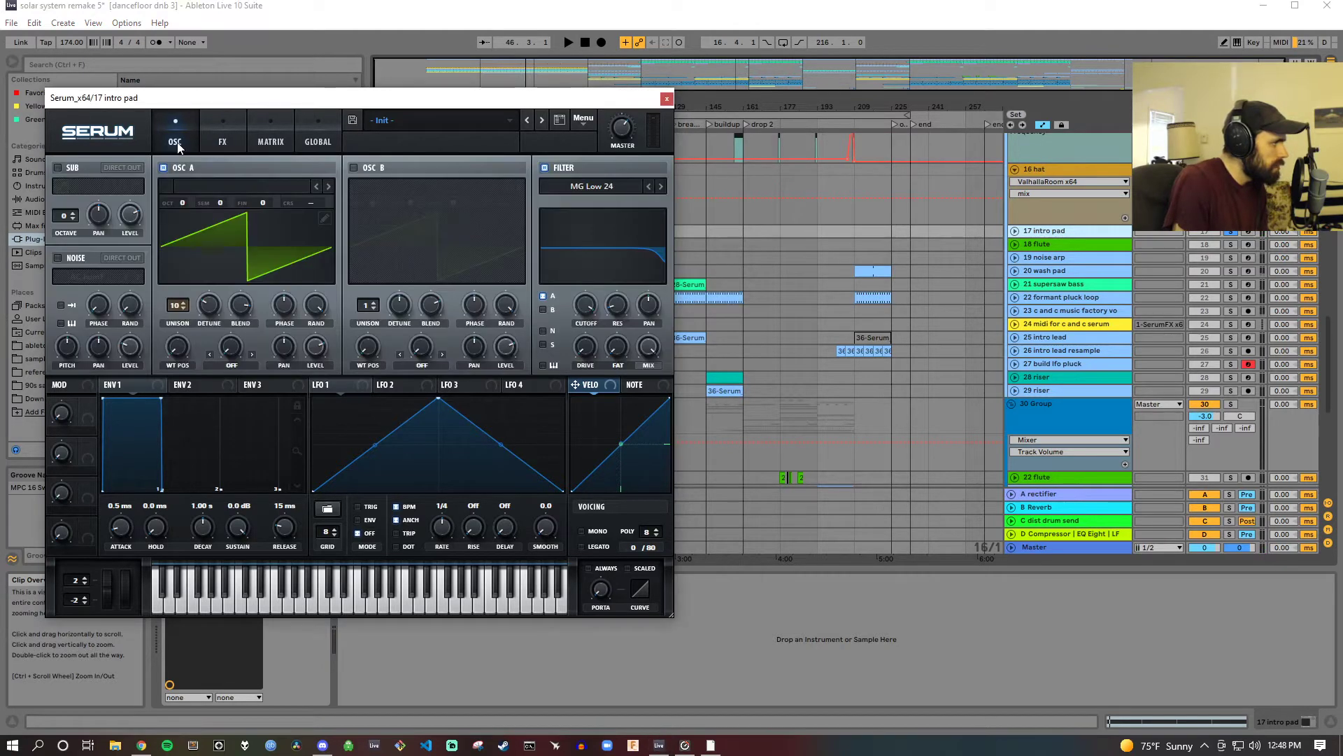
Step: Review the intro pad's Serum effects, unfold the track to show its Fil Cutoff automation, play it from the intro and close the plug-in window
left_click(218, 140)
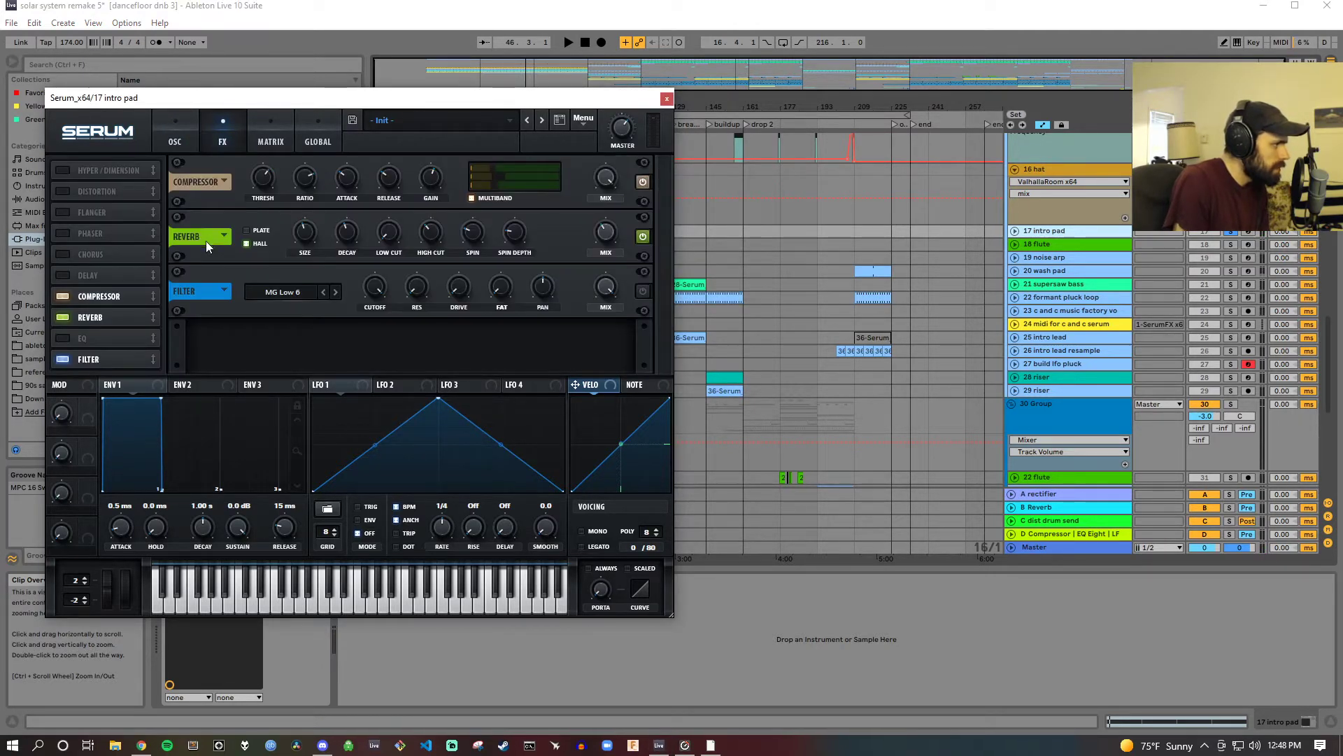
left_click_drag(342, 97, 804, 401)
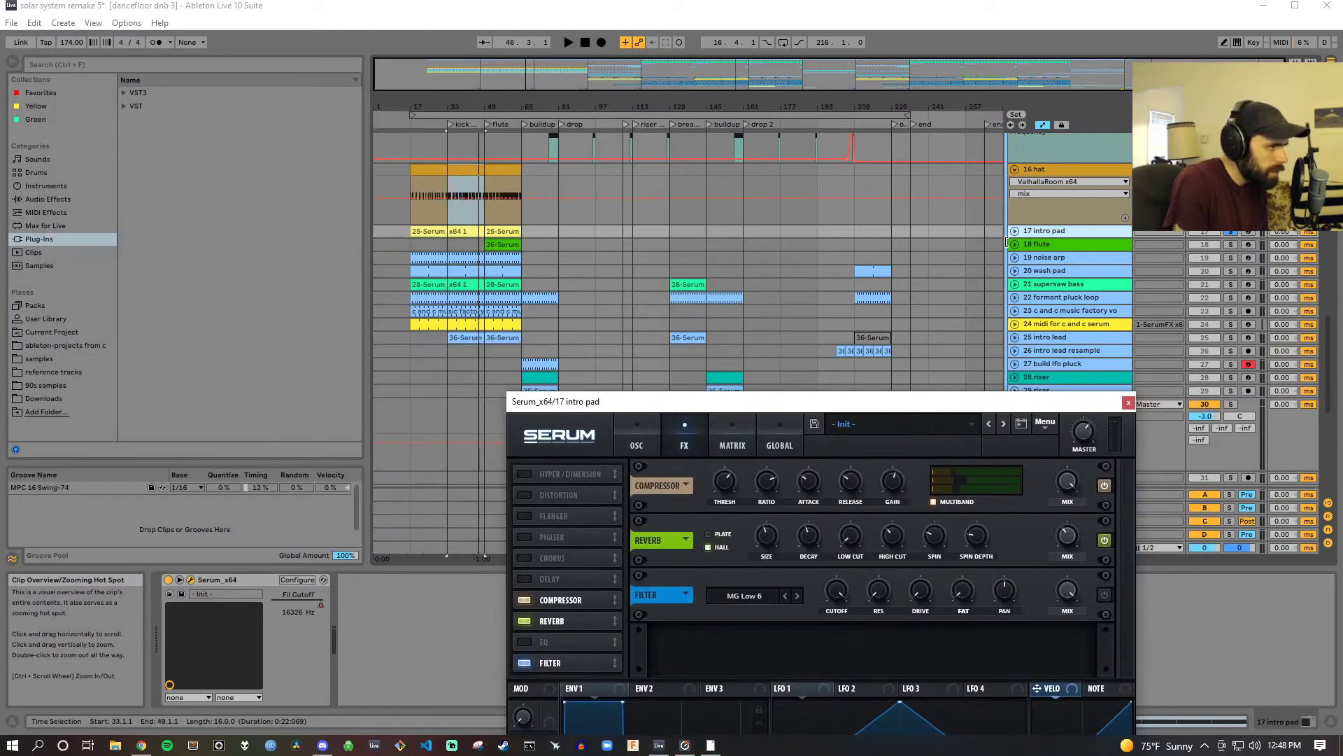
left_click(1016, 231)
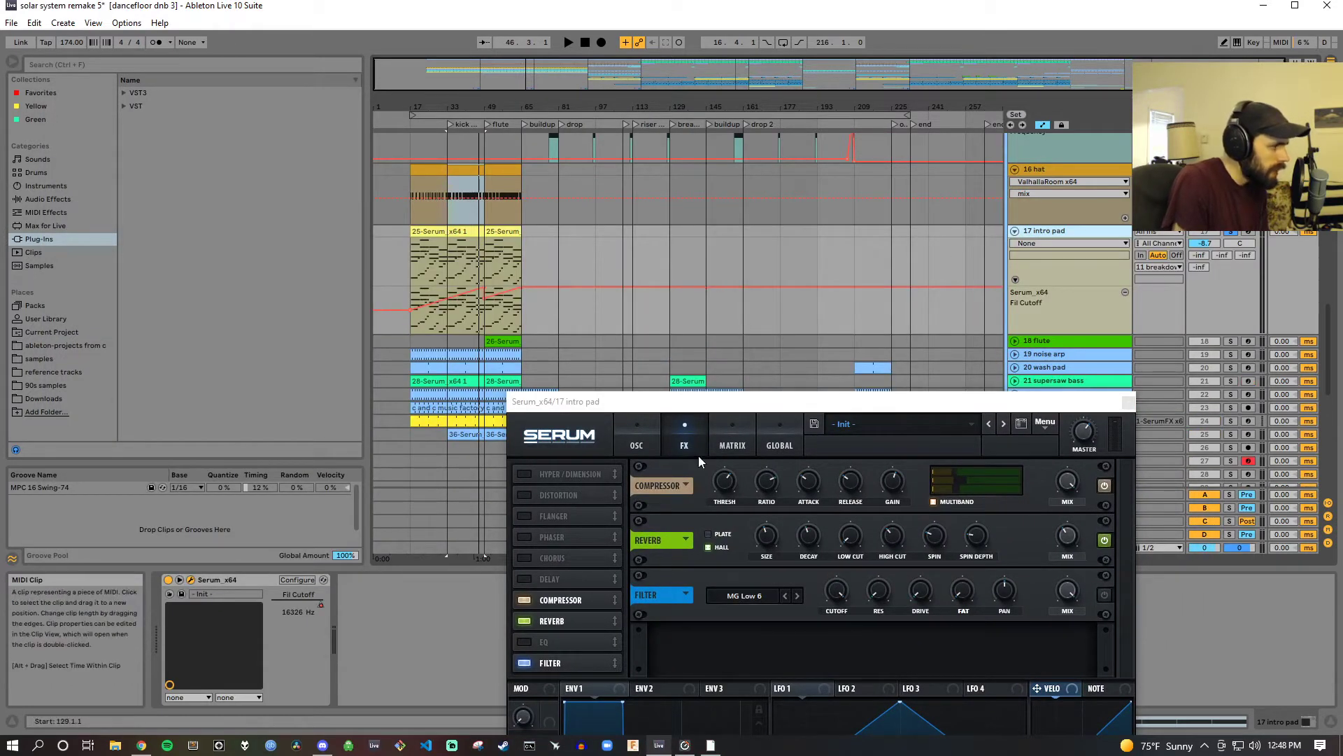
left_click(423, 124)
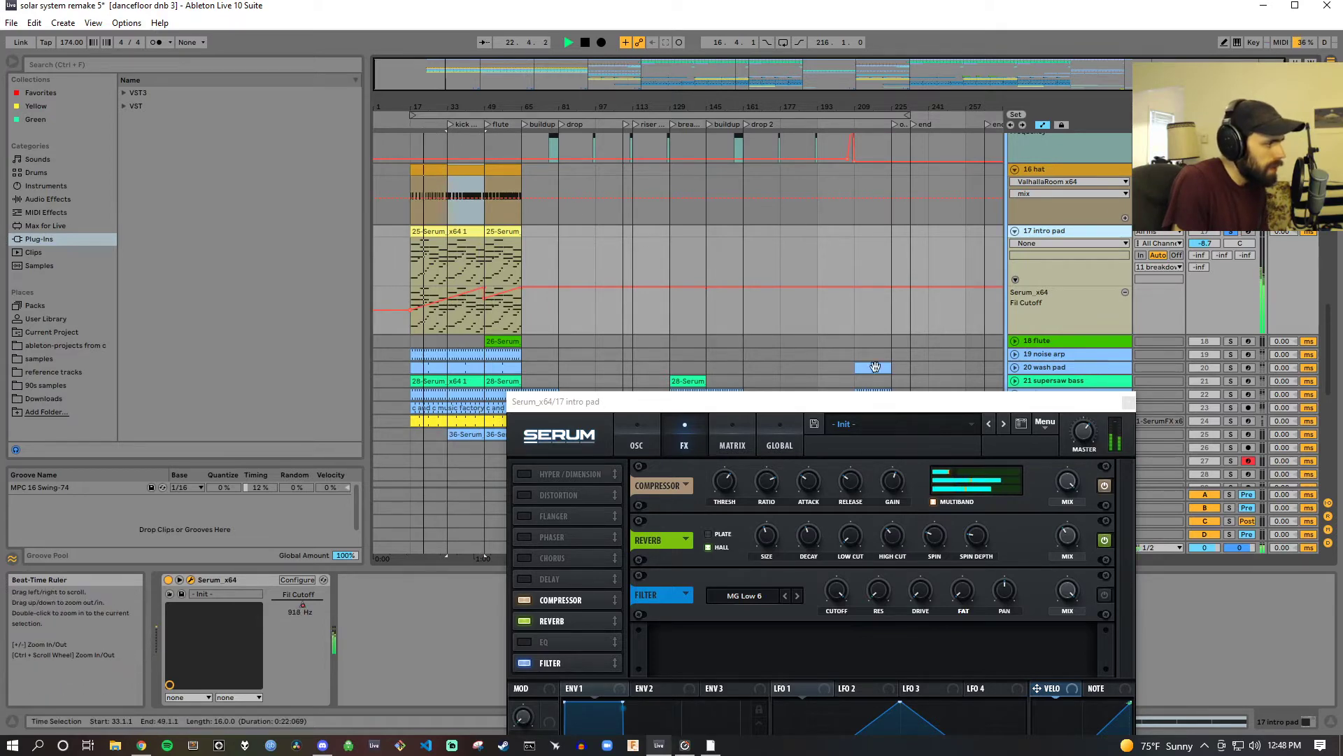
left_click(1129, 403)
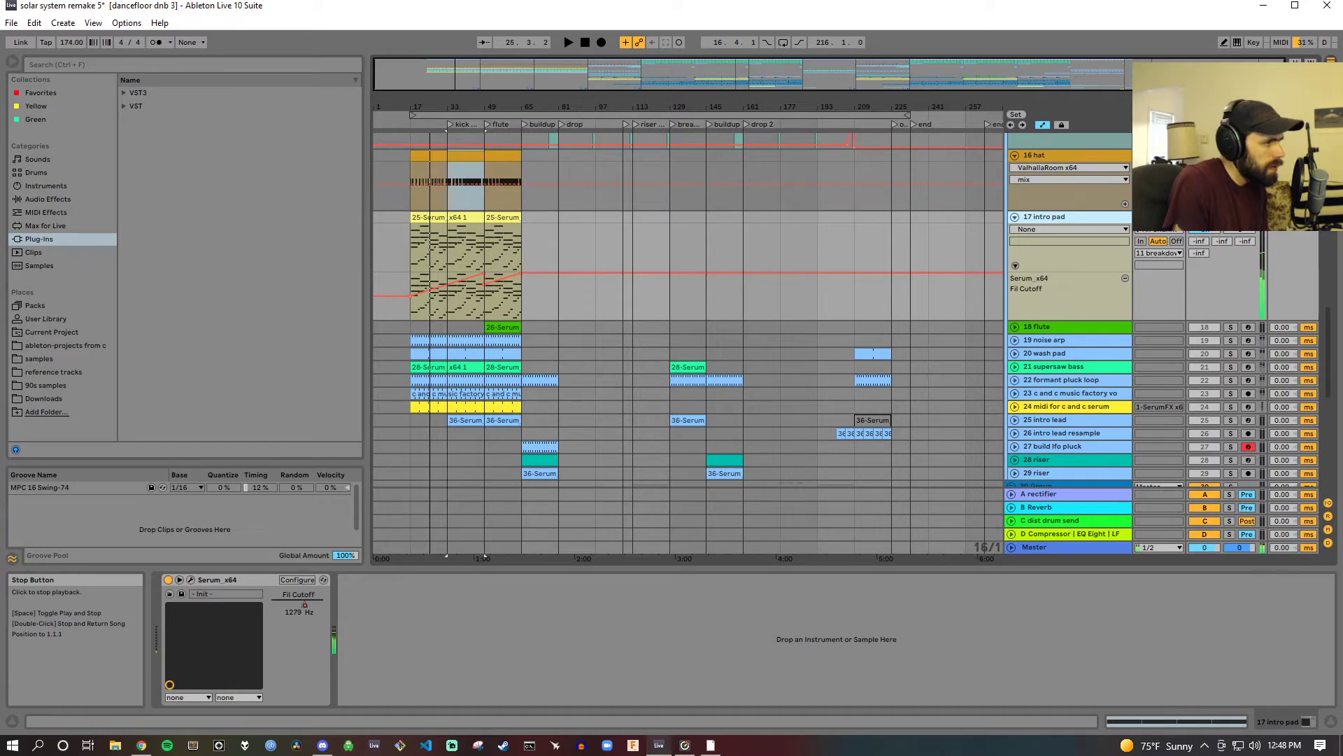
Step: Solo the 18 flute track, unfold it with its devices shown and play it from the flute section
left_click(1231, 328)
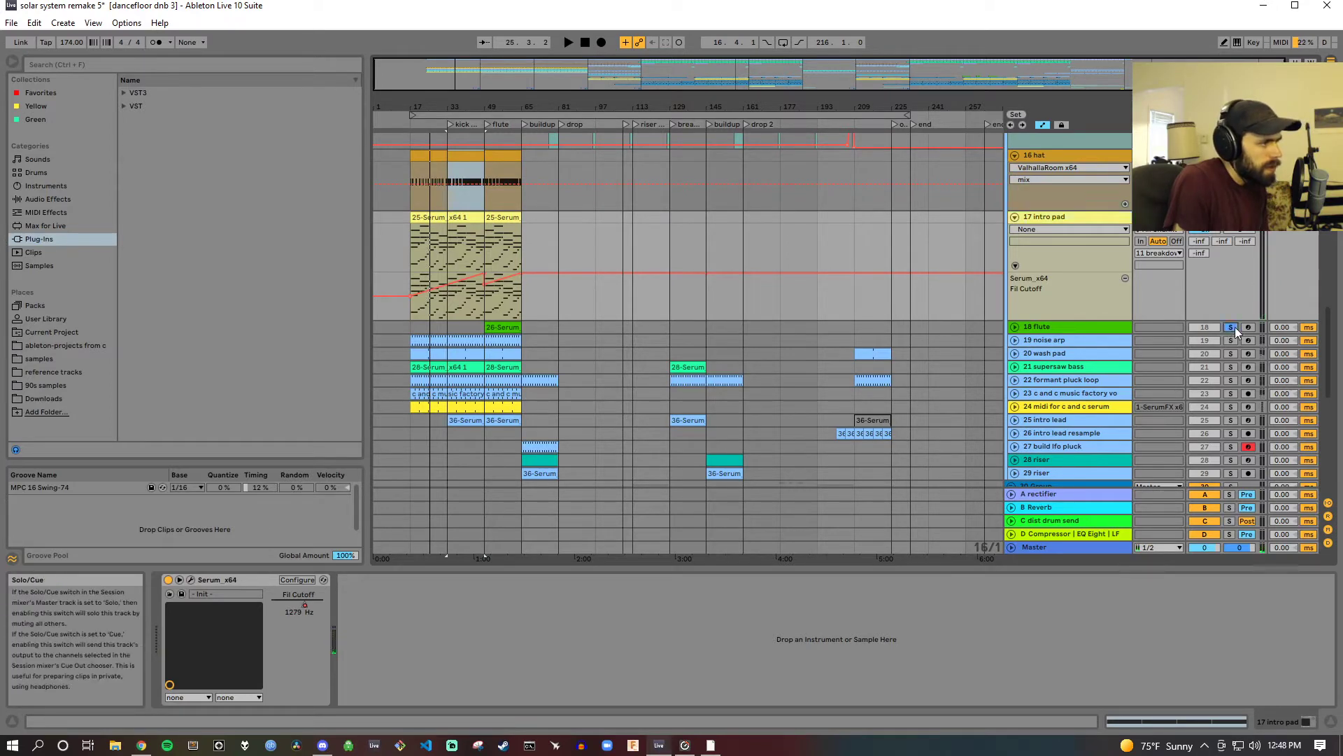
left_click(1016, 327)
left_click(1030, 328)
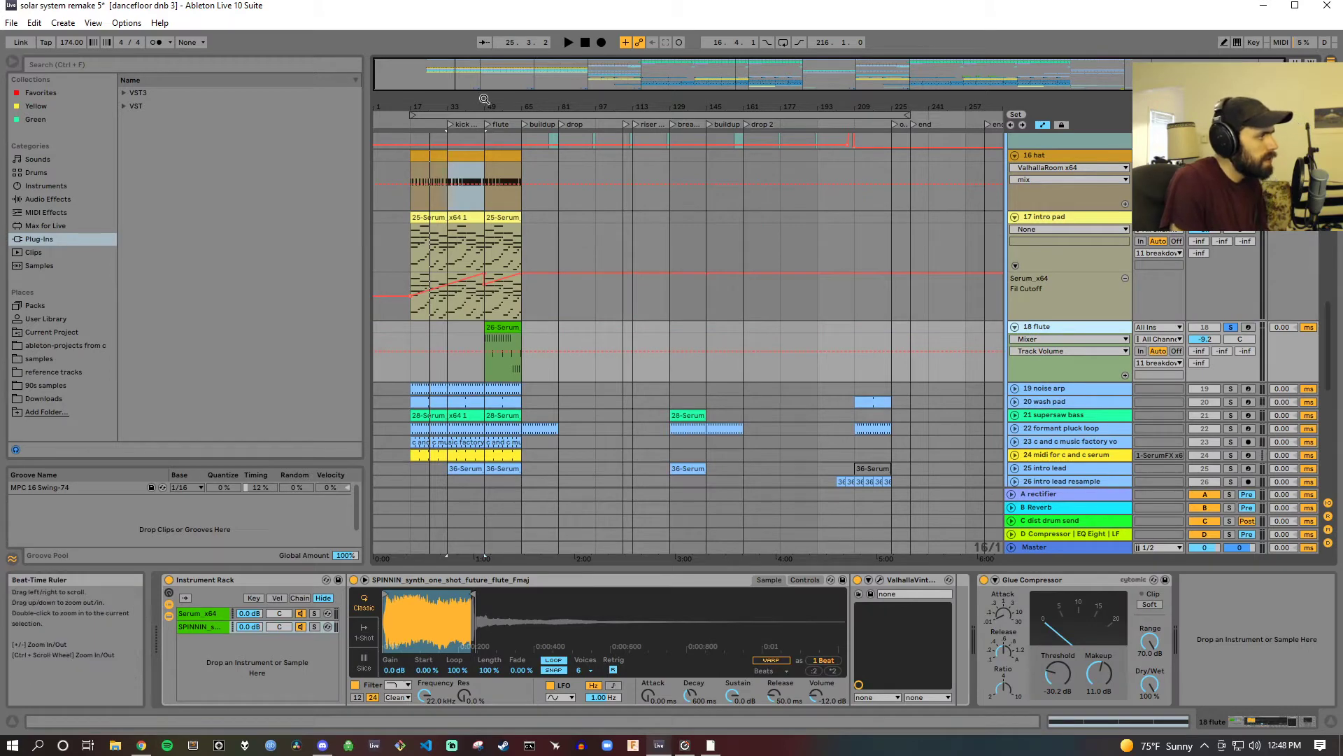
left_click_drag(485, 125, 482, 138)
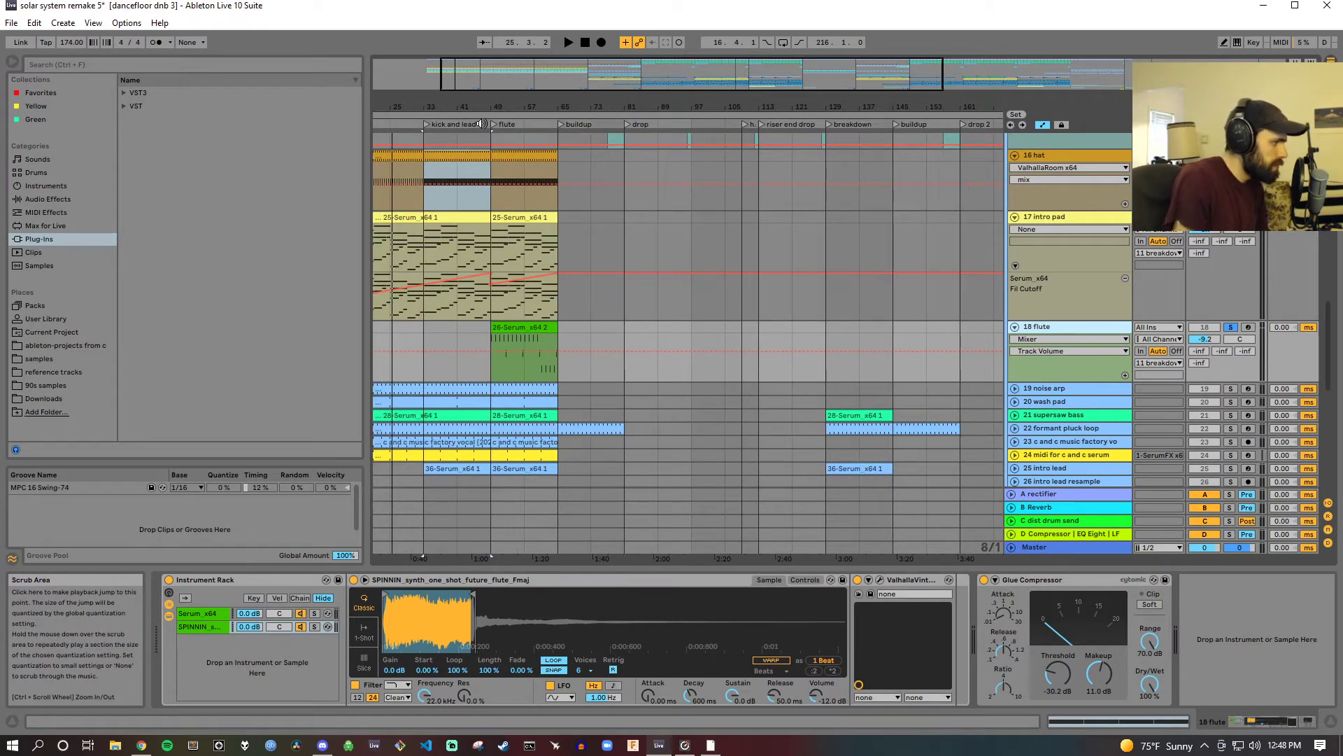
left_click(483, 124)
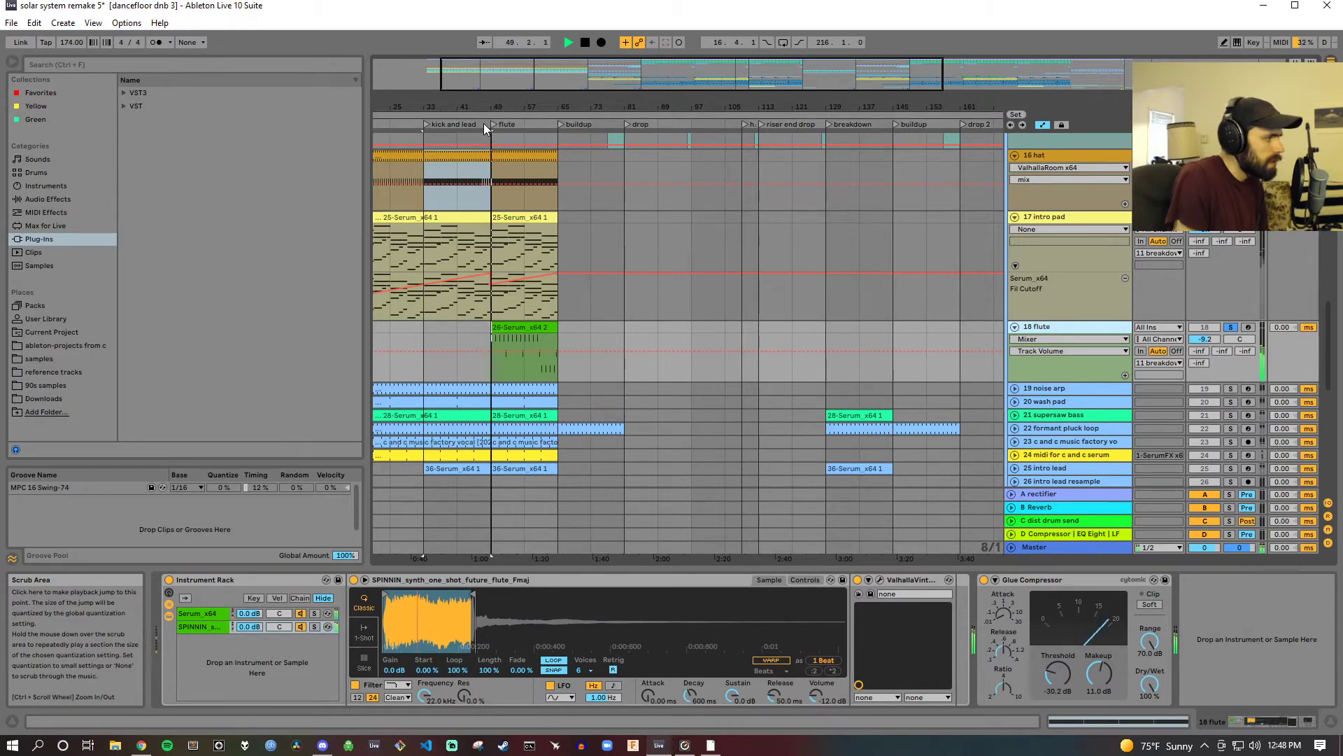
Step: Audition the Serum and SPINNIN chains of the flute's Instrument Rack one at a time in solo, restore both chains and stop playback
left_click(210, 613)
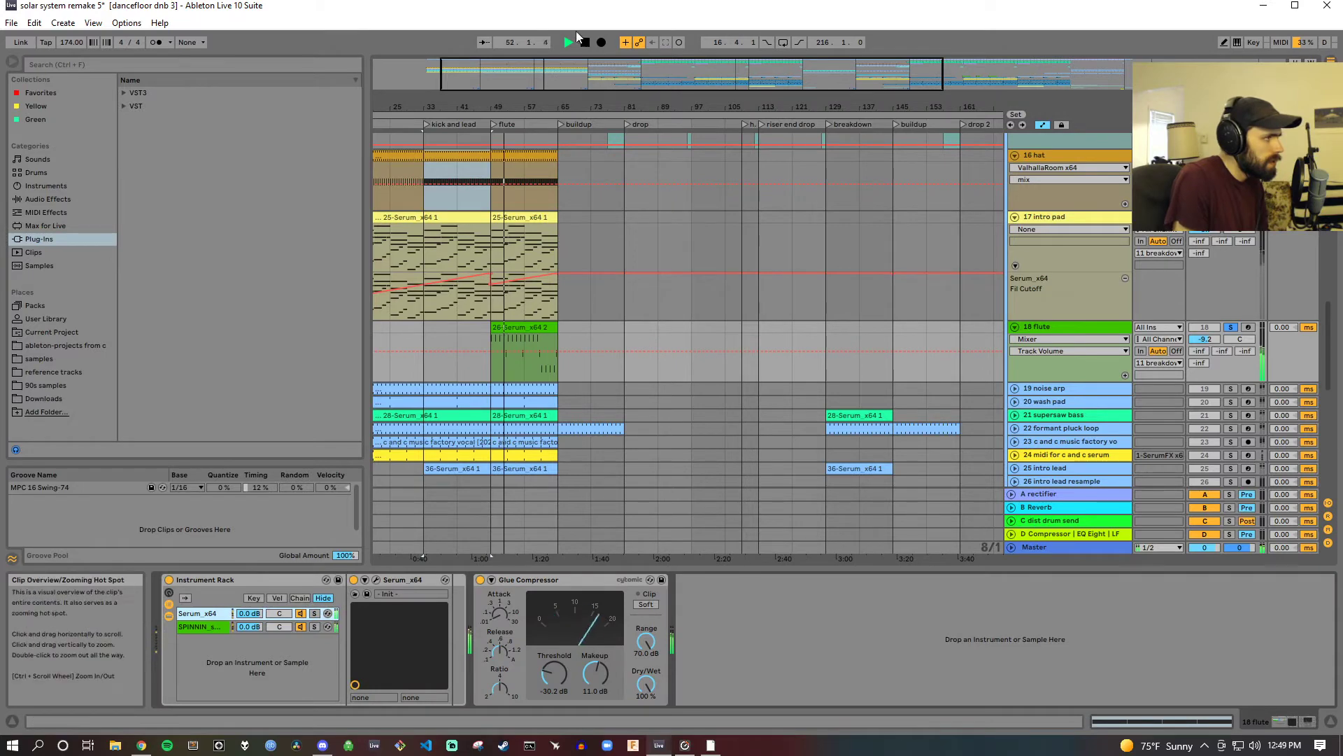
left_click(314, 613)
left_click(313, 627)
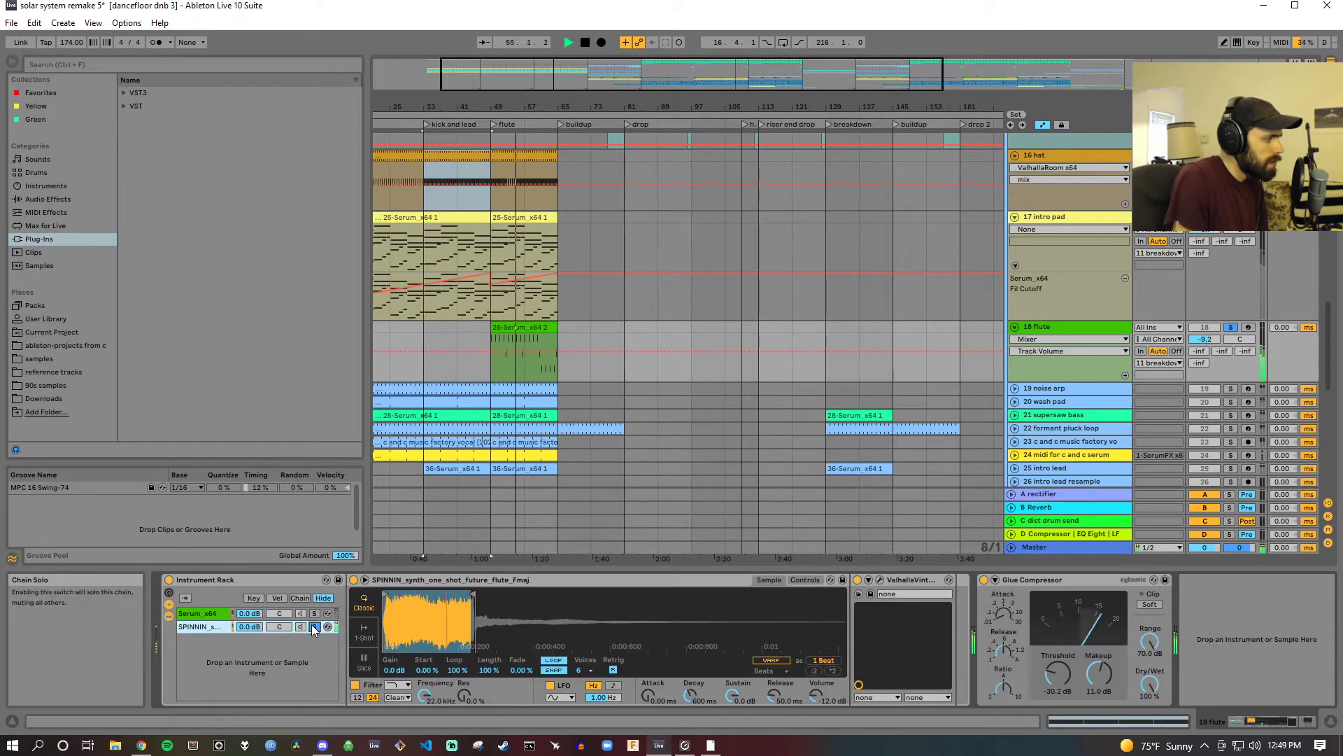
left_click(314, 626)
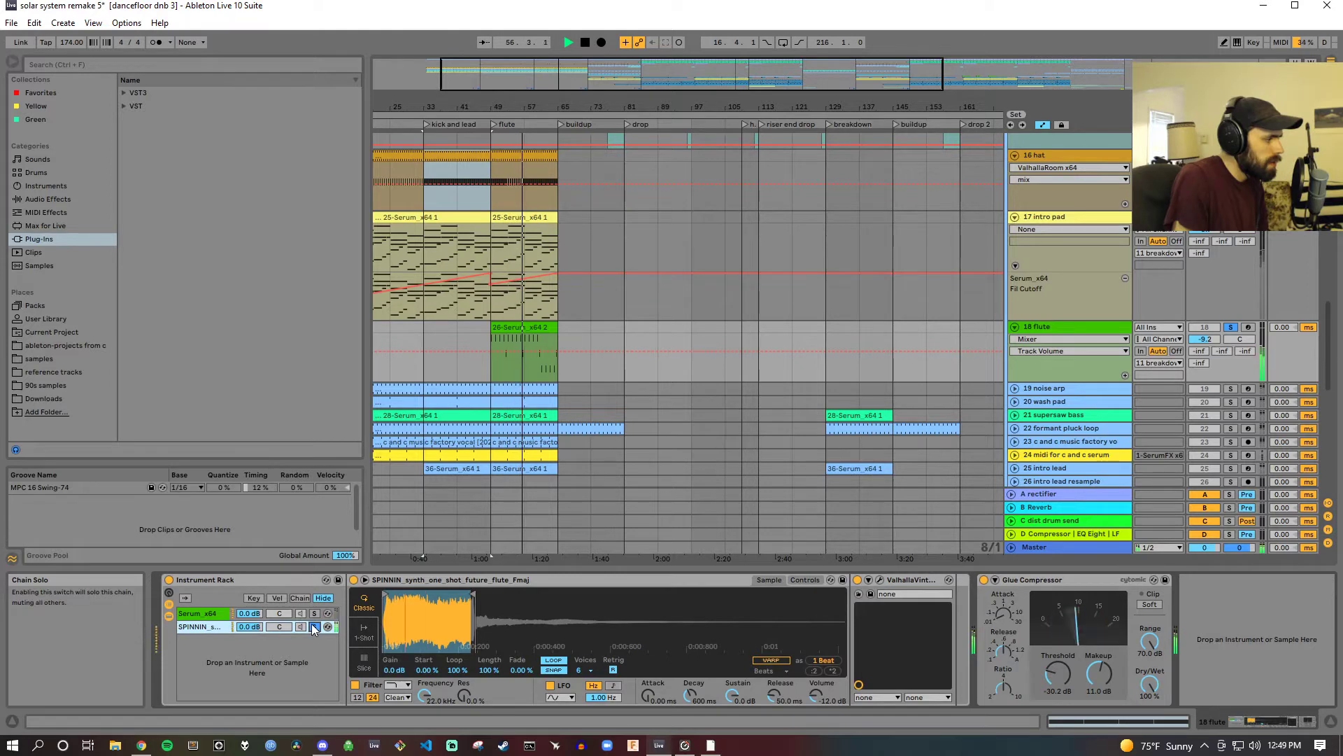
left_click(585, 42)
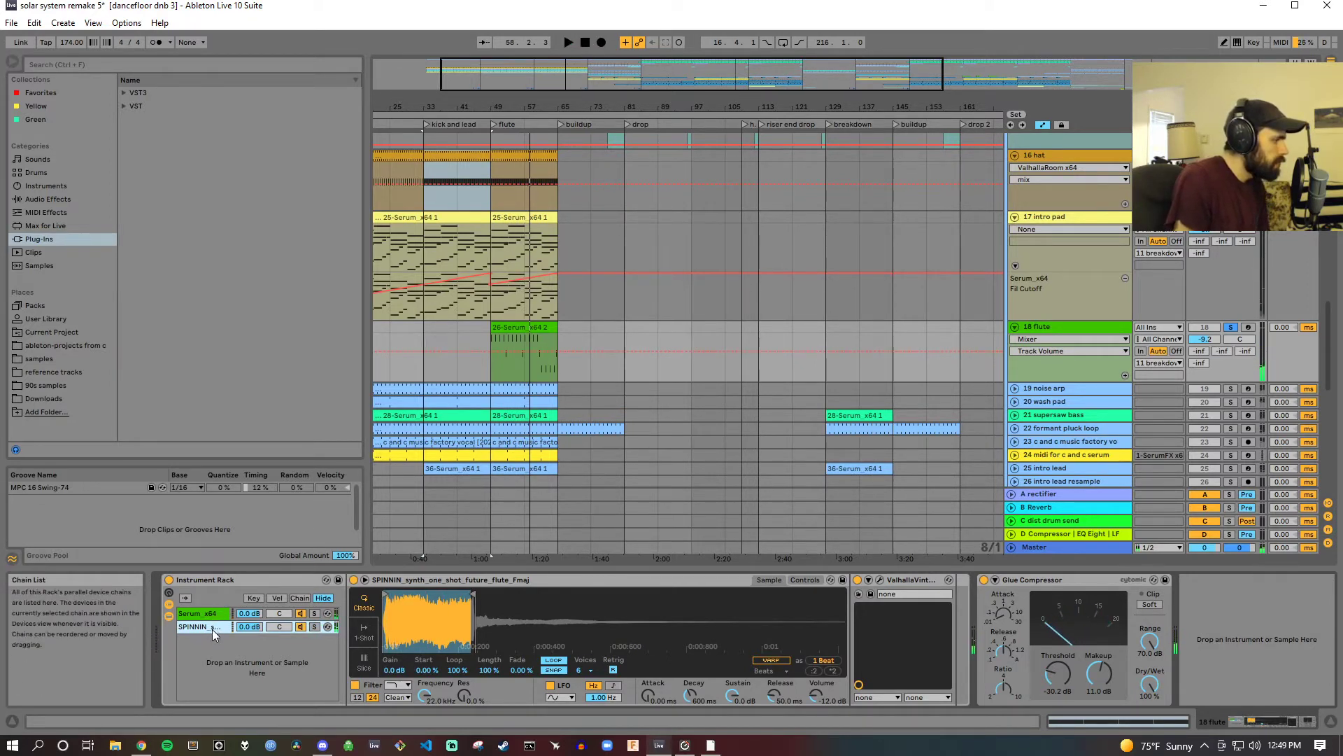
Step: Open Serum from the flute rack's Serum chain, examine its oscillator and effects pages, and close the plug-in window
left_click(199, 613)
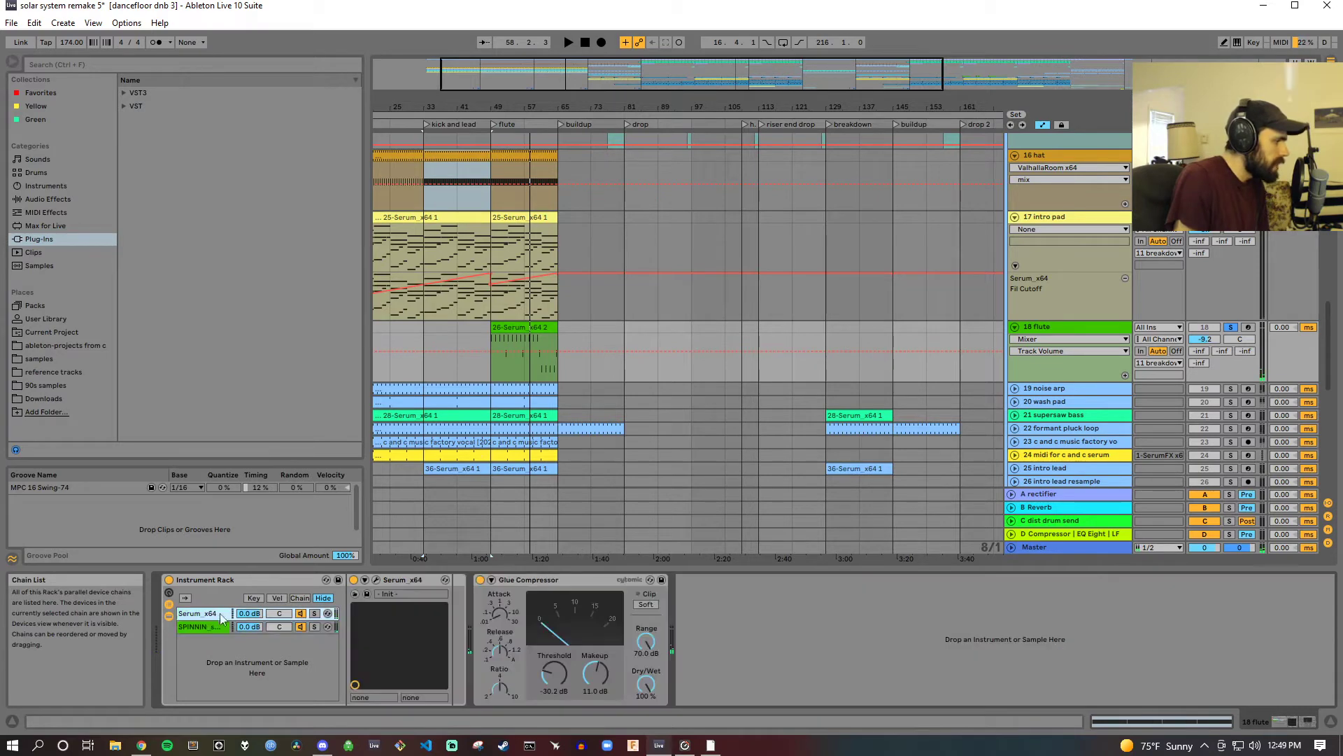
left_click(377, 579)
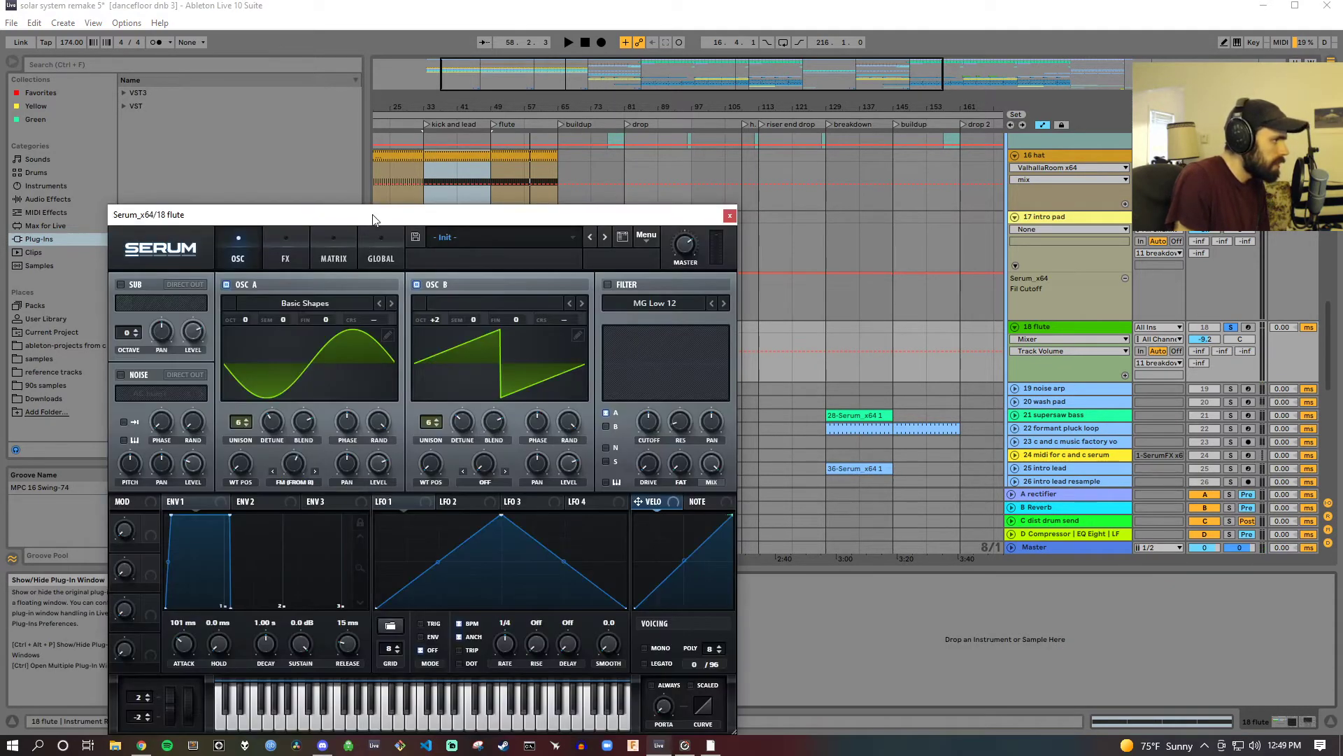
left_click_drag(373, 219, 905, 119)
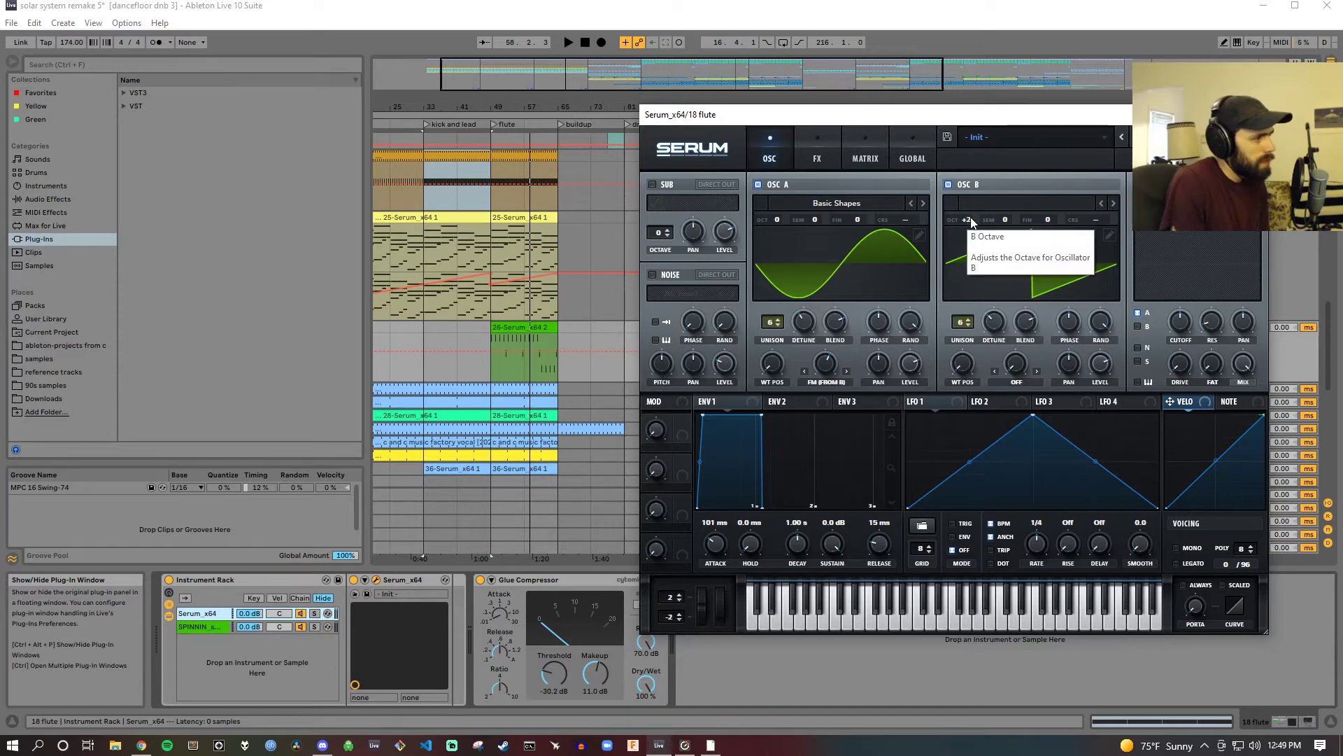
left_click(819, 158)
left_click(1252, 115)
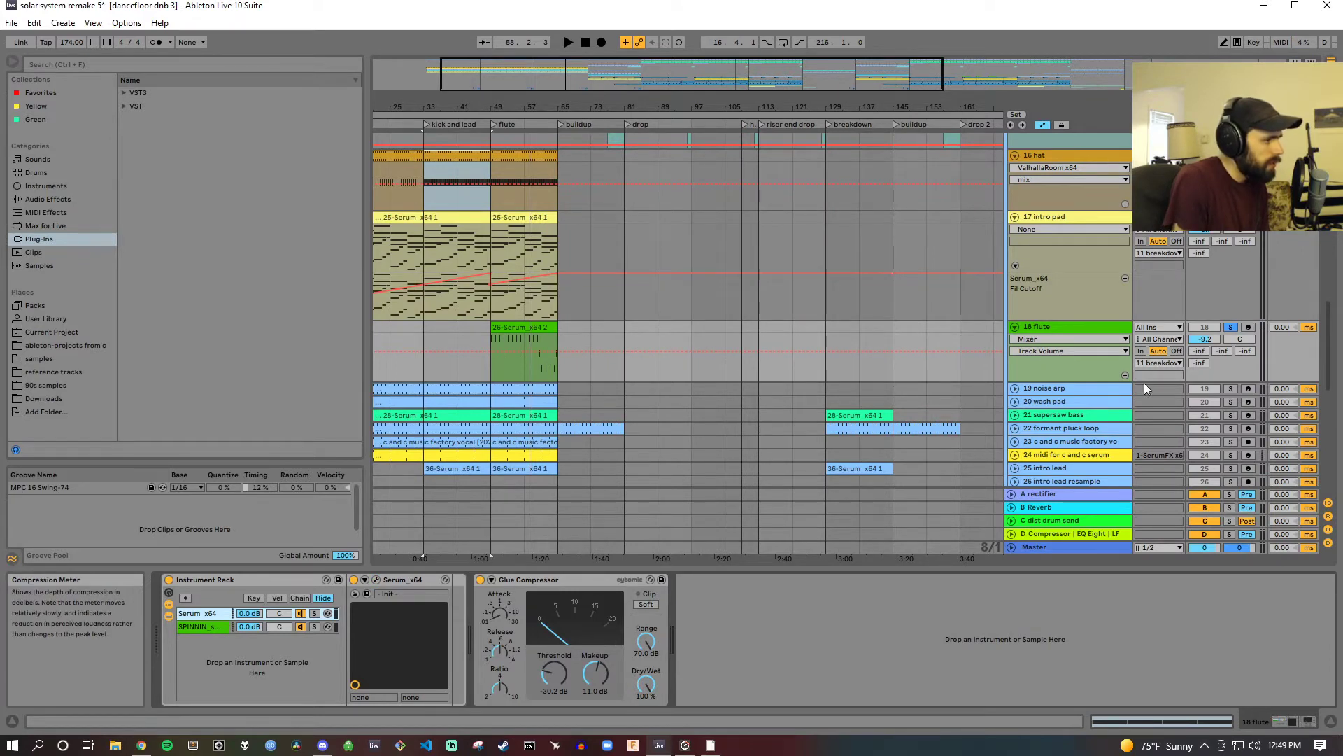
Step: Solo the 19 noise arp track, play it from shortly before the kick and lead section and show its devices
left_click(1102, 324)
scroll(1078, 336, "down", 2)
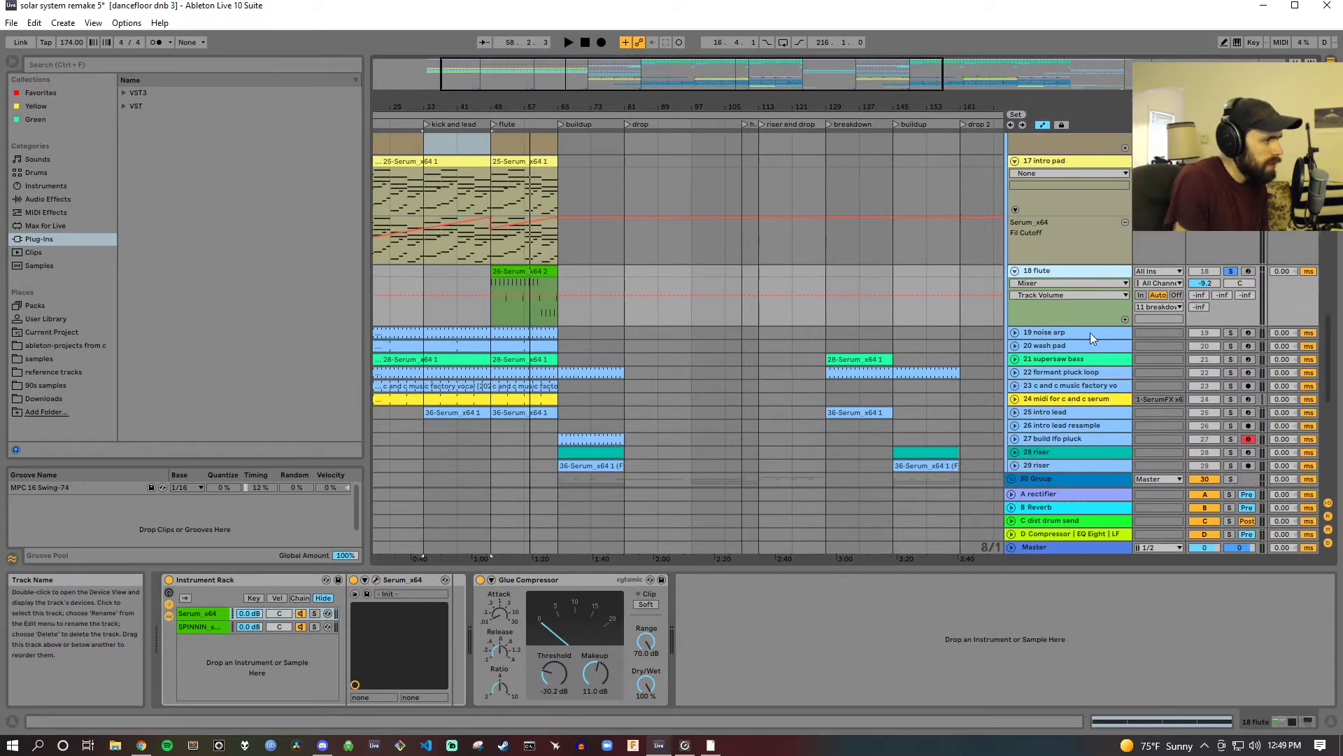
left_click(1233, 334)
left_click(389, 125)
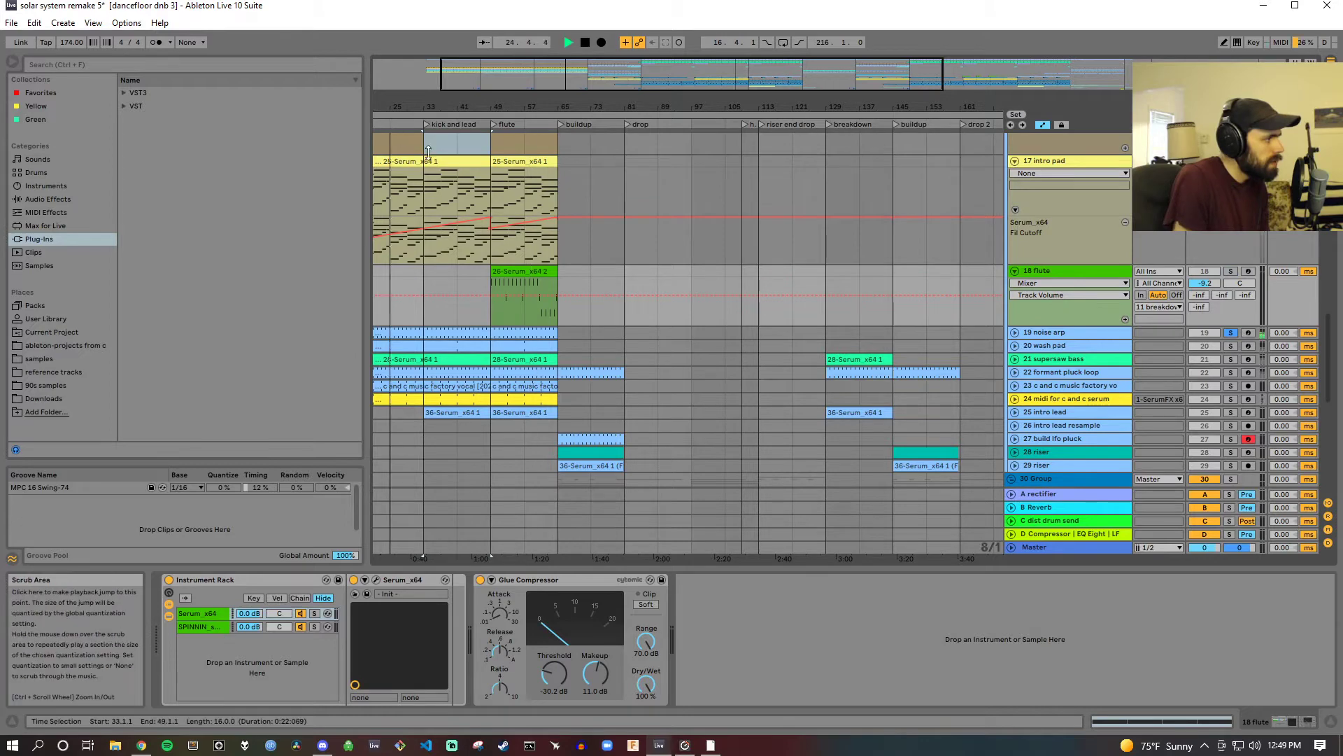
left_click(1039, 334)
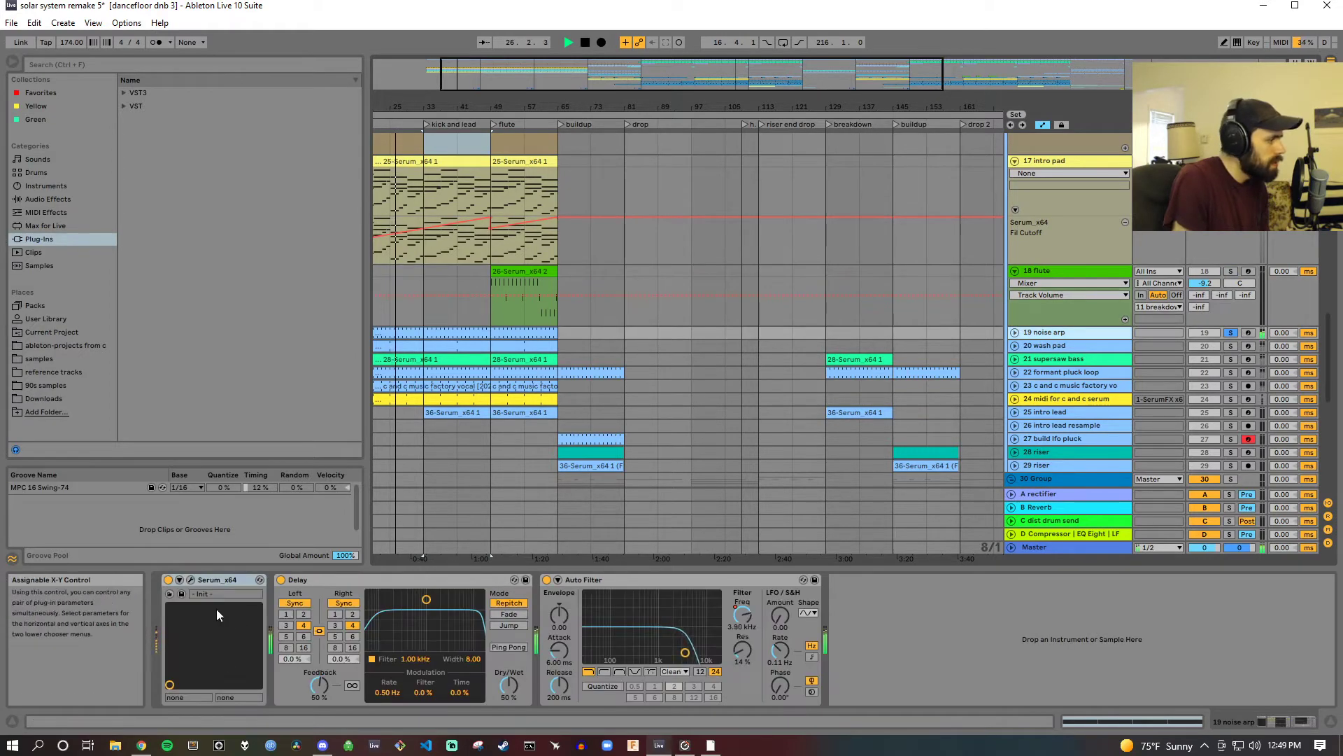
Step: Open the noise arp's Serum to examine its effects, oscillator page and envelope 2, stopping playback along the way
left_click(191, 580)
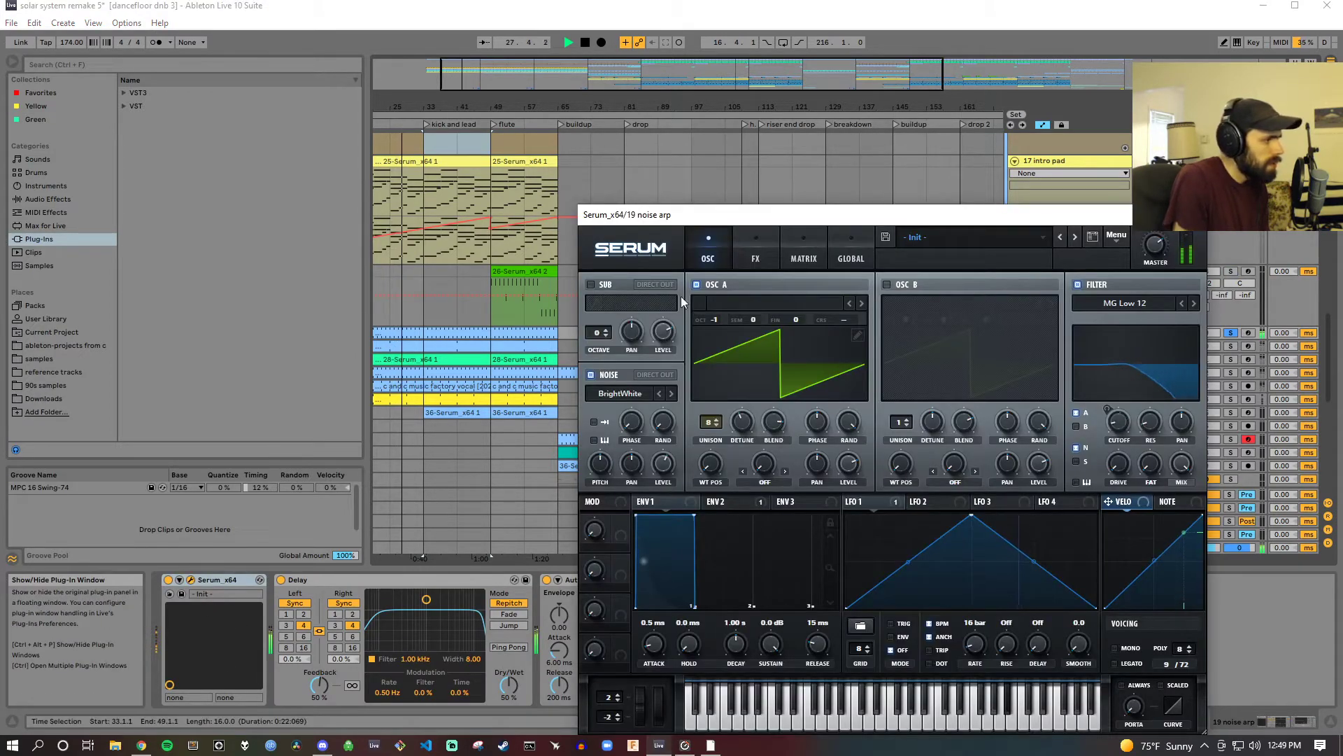
left_click(759, 256)
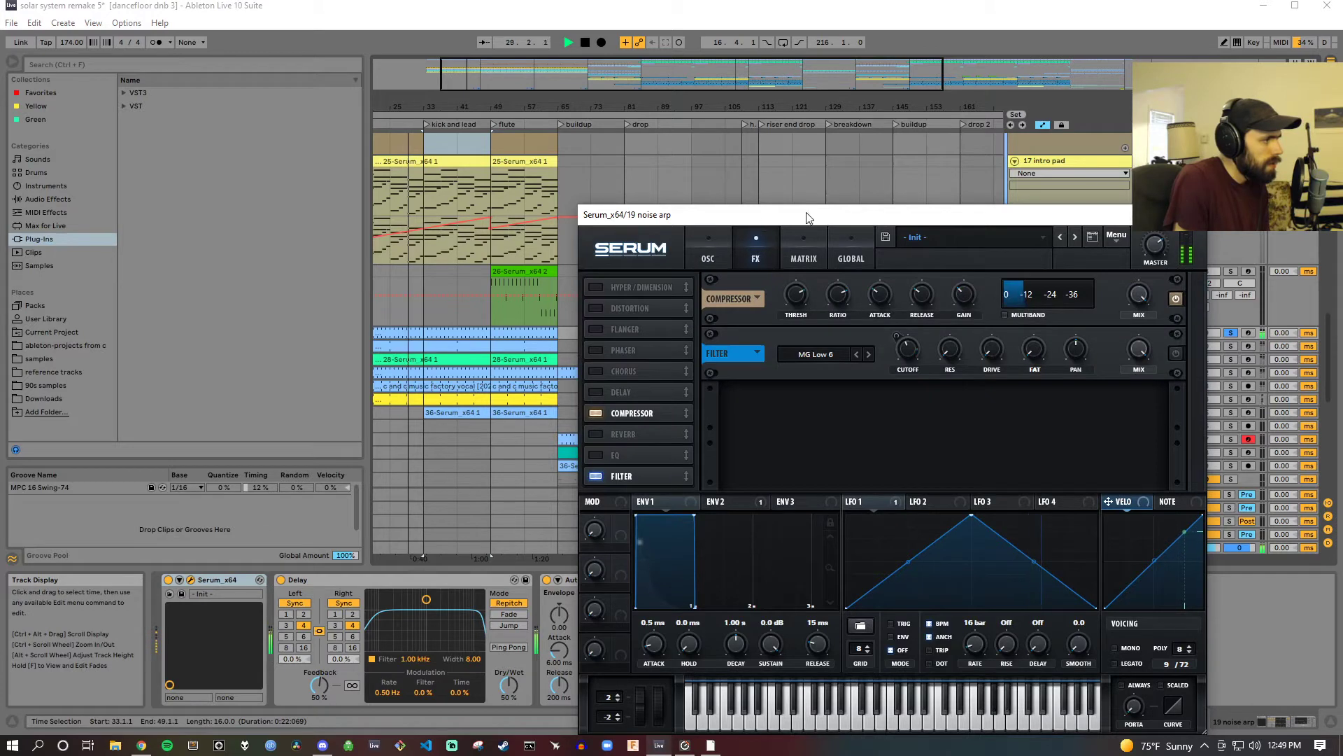
left_click_drag(996, 220, 959, 208)
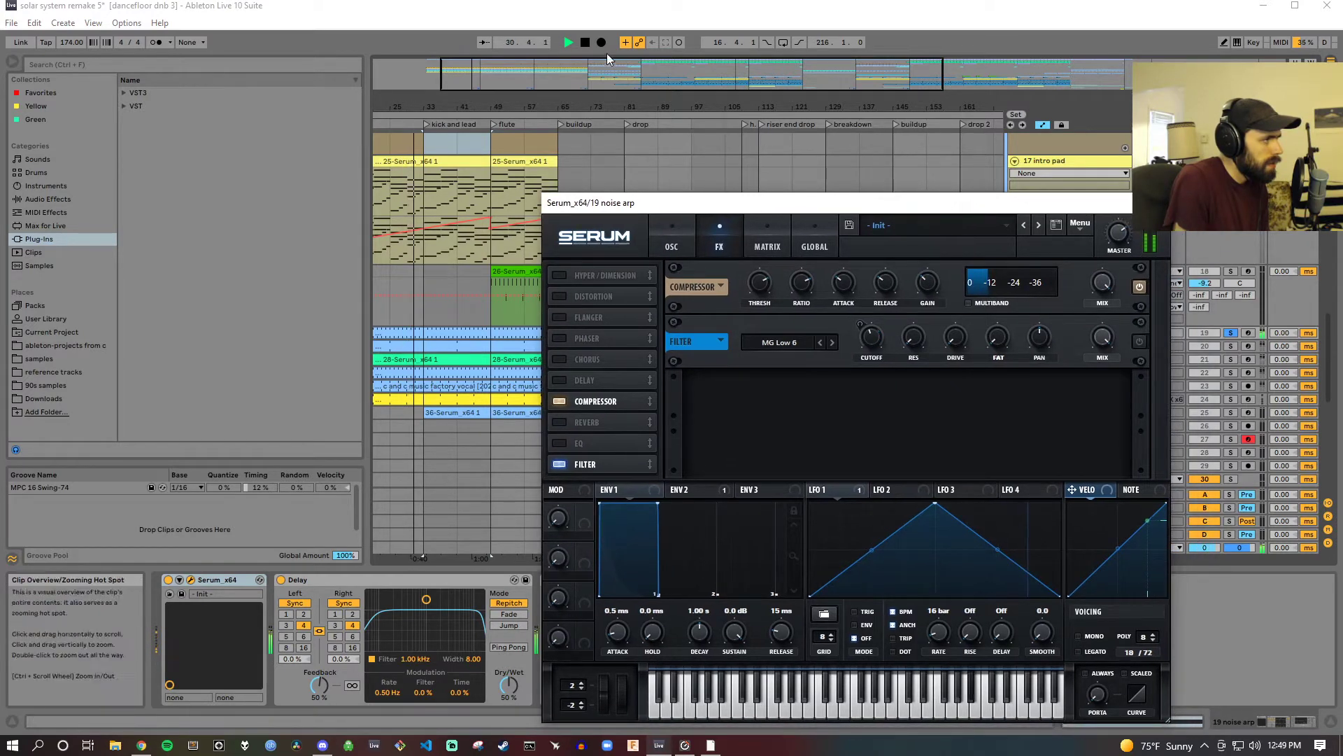
left_click(670, 248)
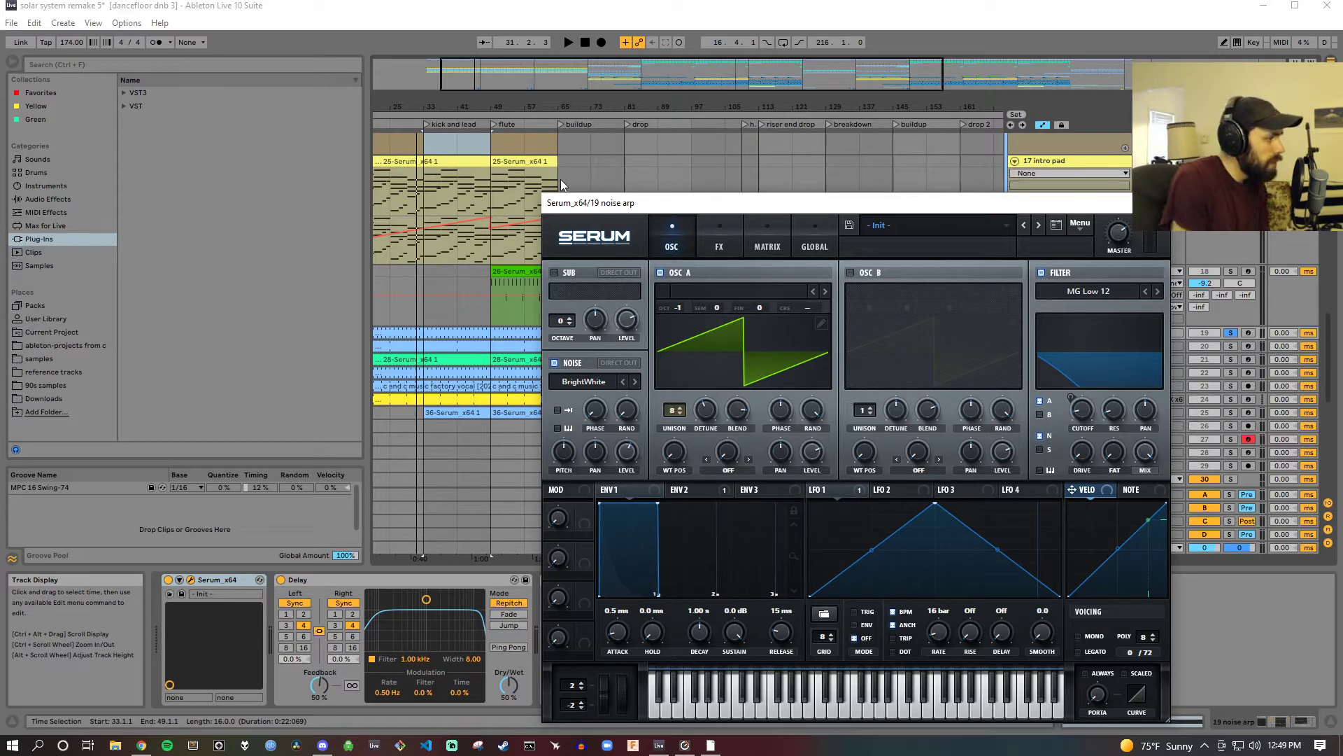
left_click(691, 492)
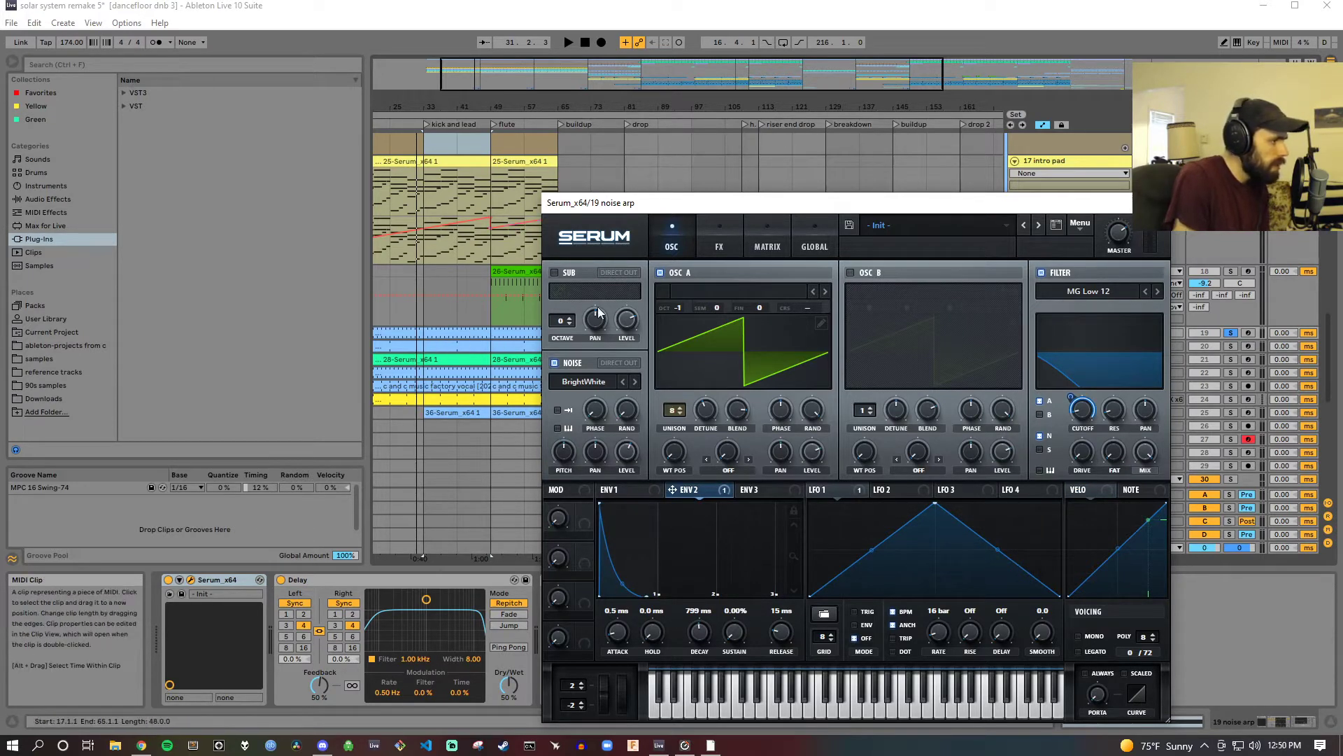
Step: Unfold the noise arp to audition its Auto Filter Frequency automation, stop playback, select the Delay device and close the Serum window
left_click_drag(782, 208, 825, 467)
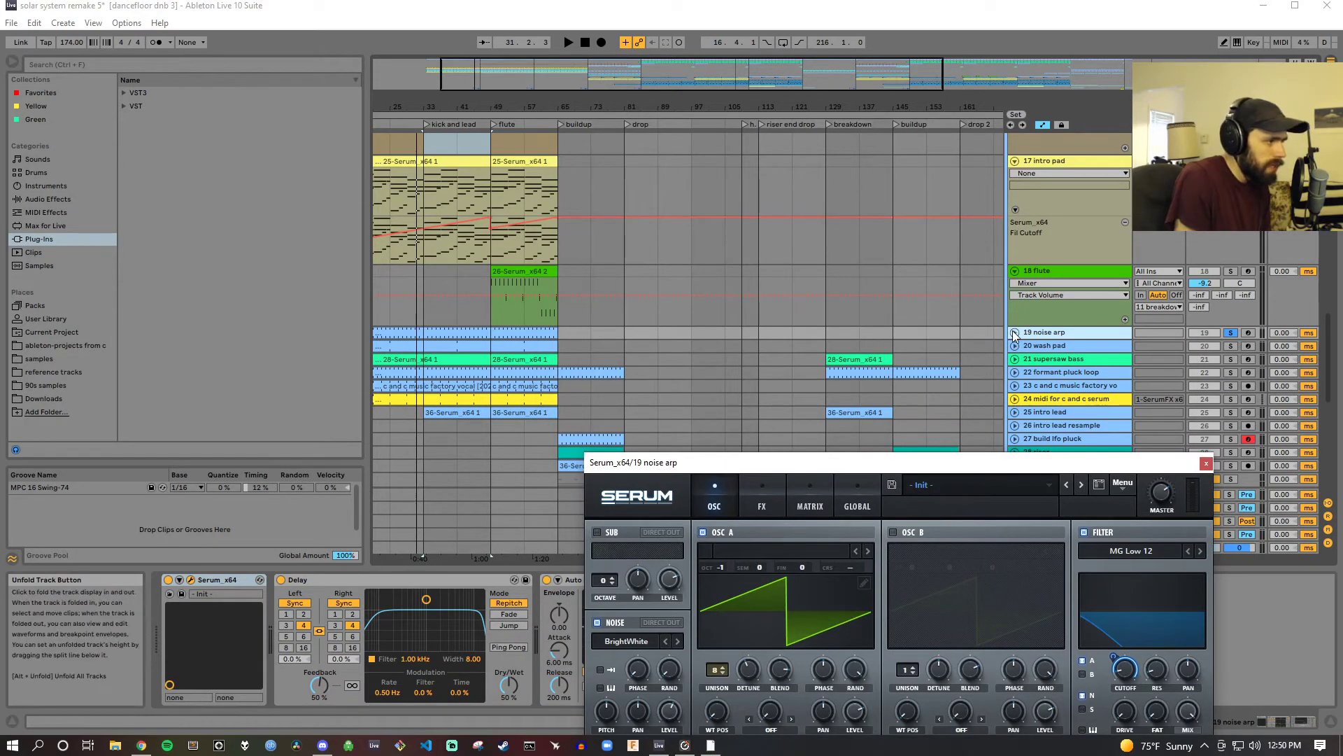
left_click(413, 125)
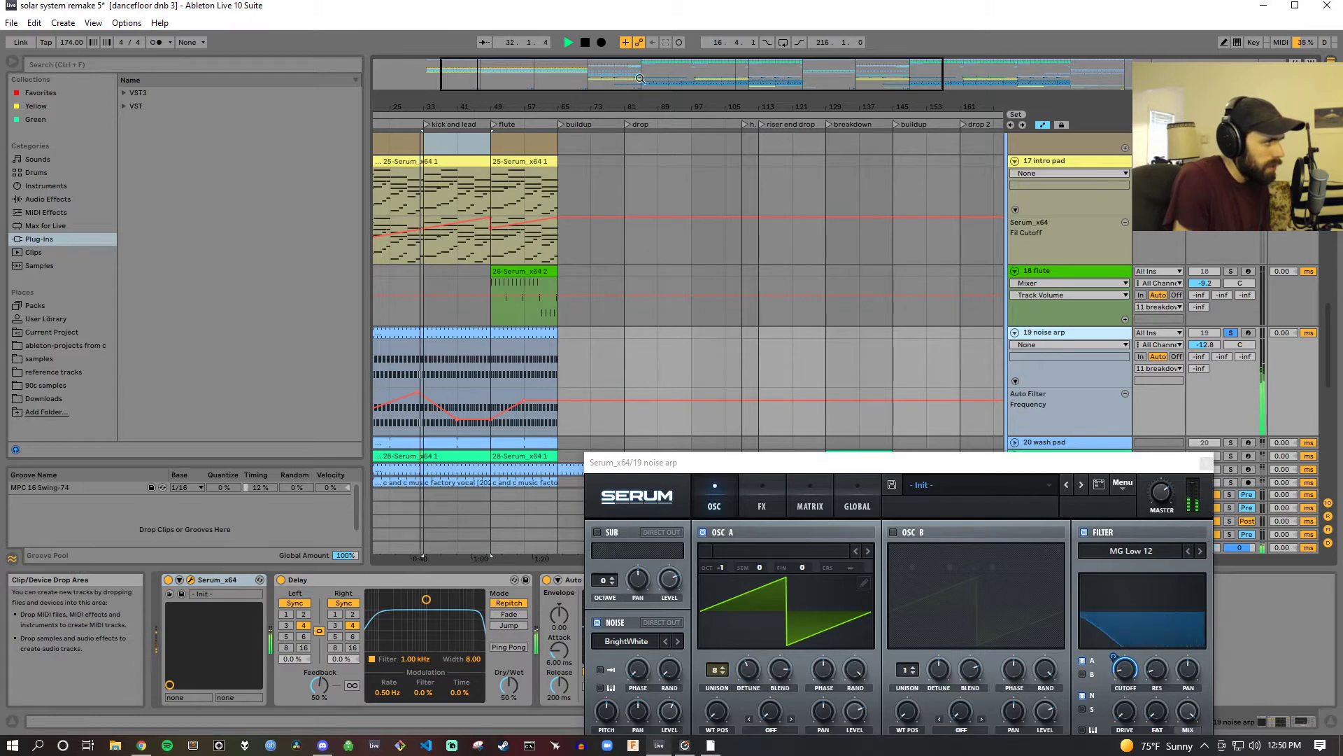
left_click(587, 42)
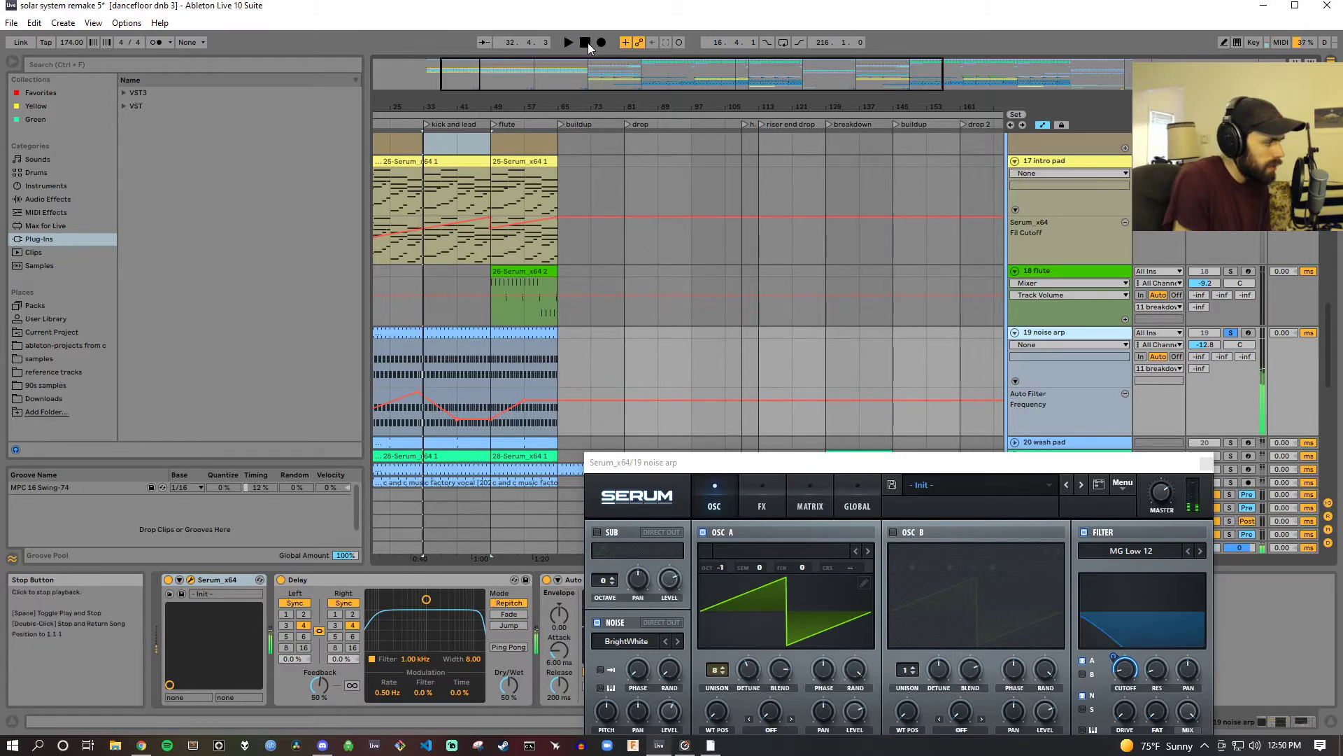
left_click(343, 582)
left_click(1204, 465)
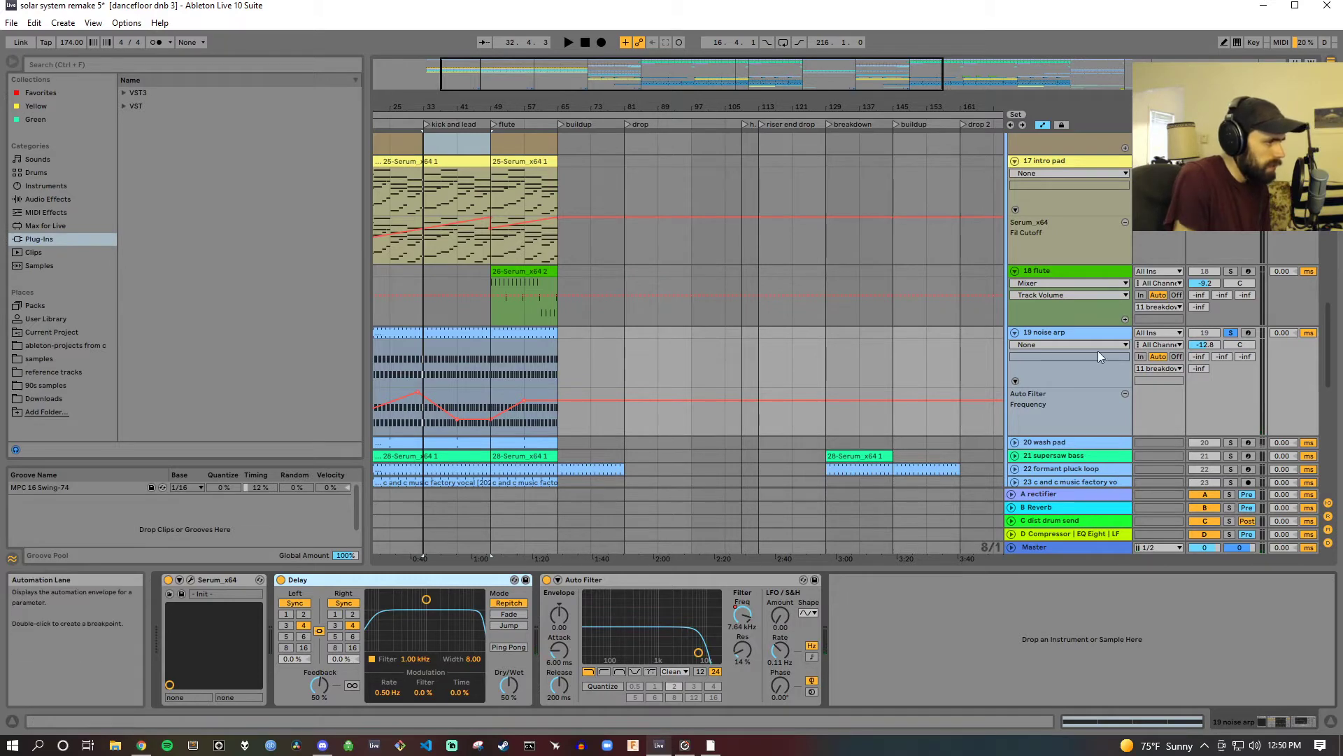
Step: Fold the noise arp track, then unfold the 20 wash pad track and show its devices and its clips from the intro
scroll(722, 327, "down", 2)
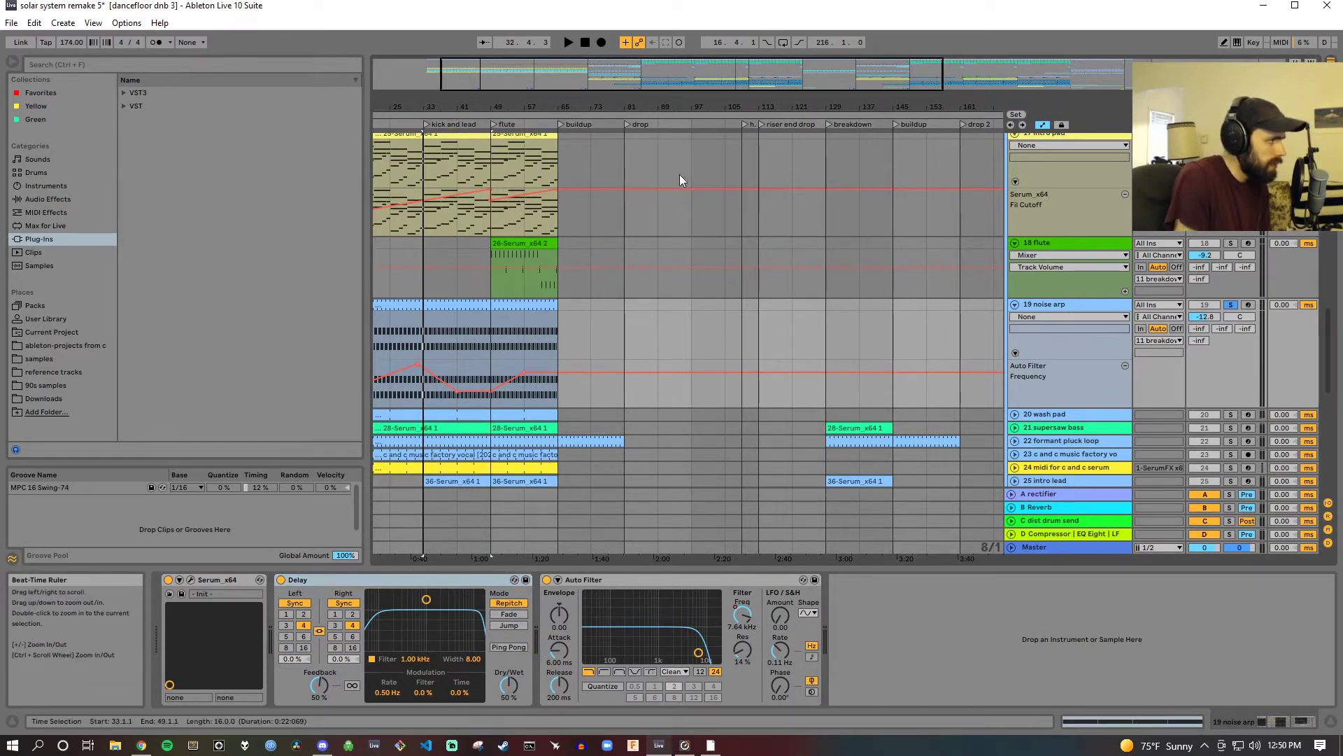
left_click(1014, 304)
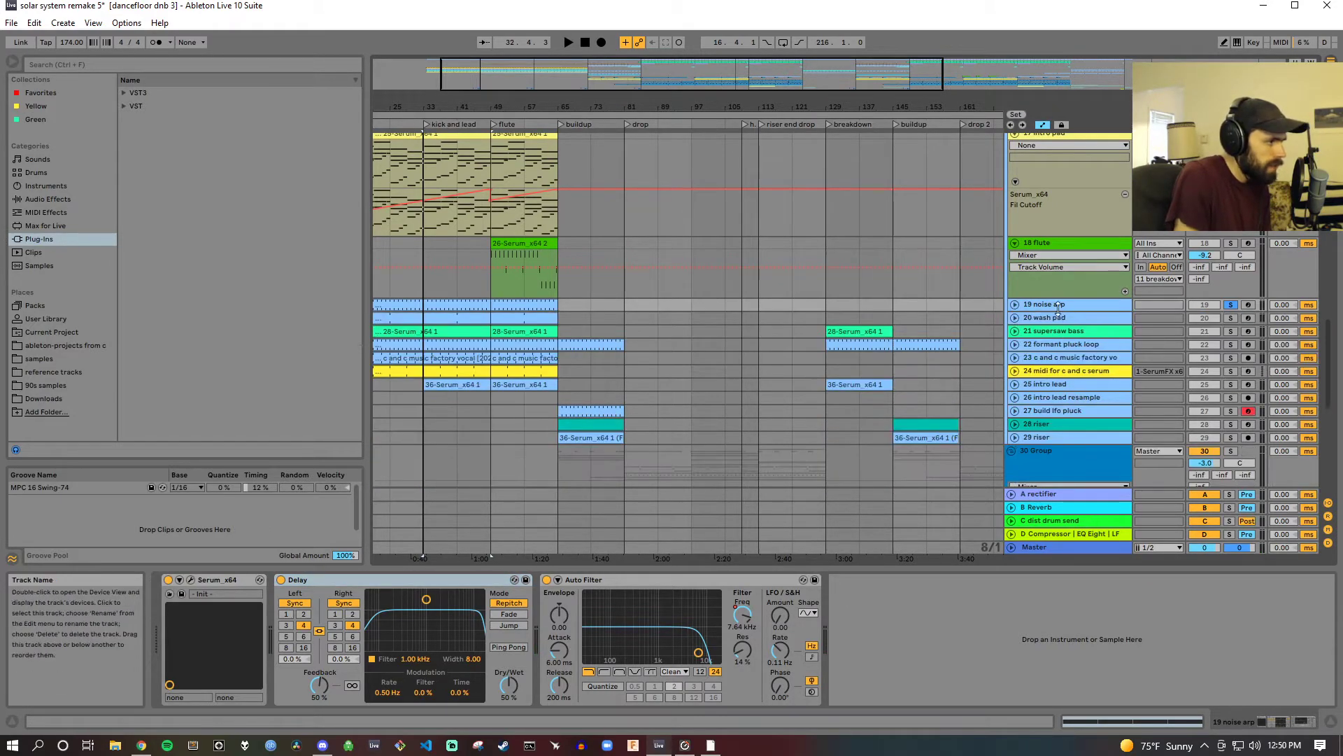
left_click(1053, 318)
left_click(1015, 318)
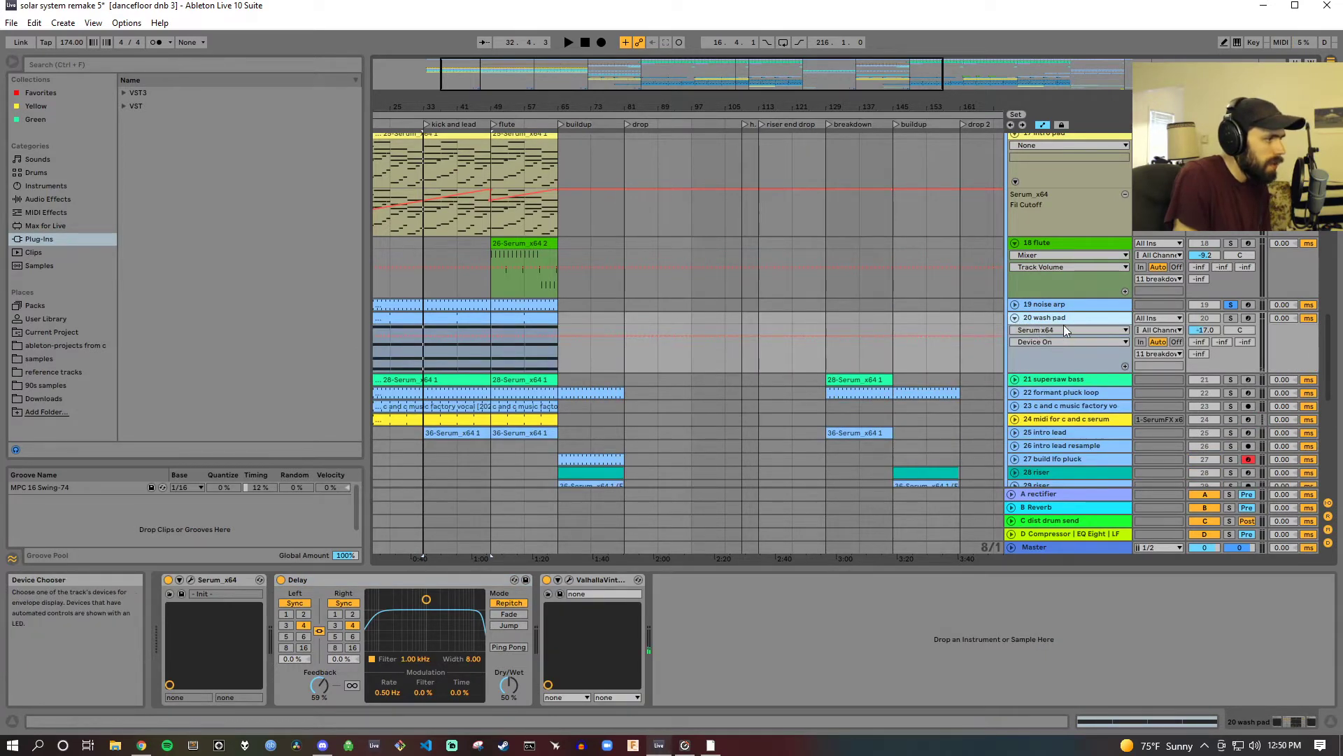
left_click_drag(485, 102, 541, 97)
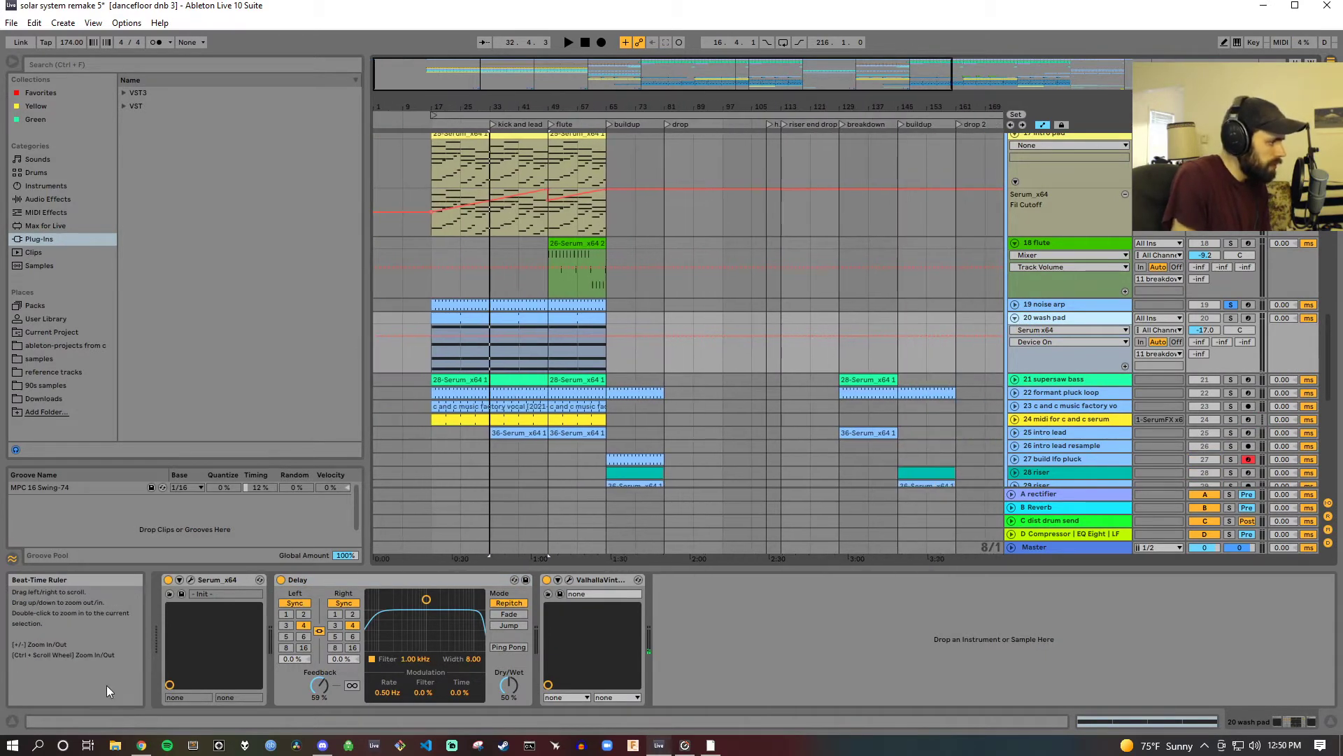
Step: Open the 20 wash pad's Serum to examine its oscillator and effects pages, and start playback in the intro
left_click(191, 581)
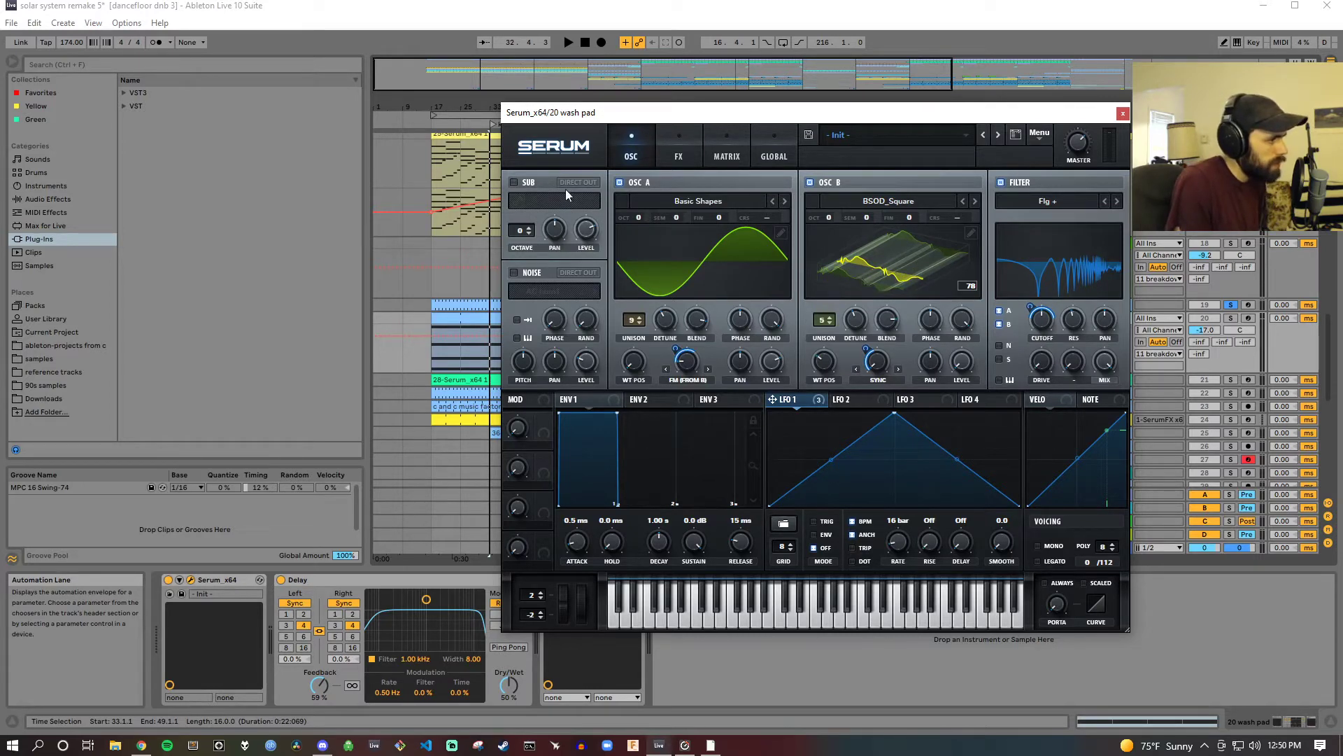
left_click(677, 156)
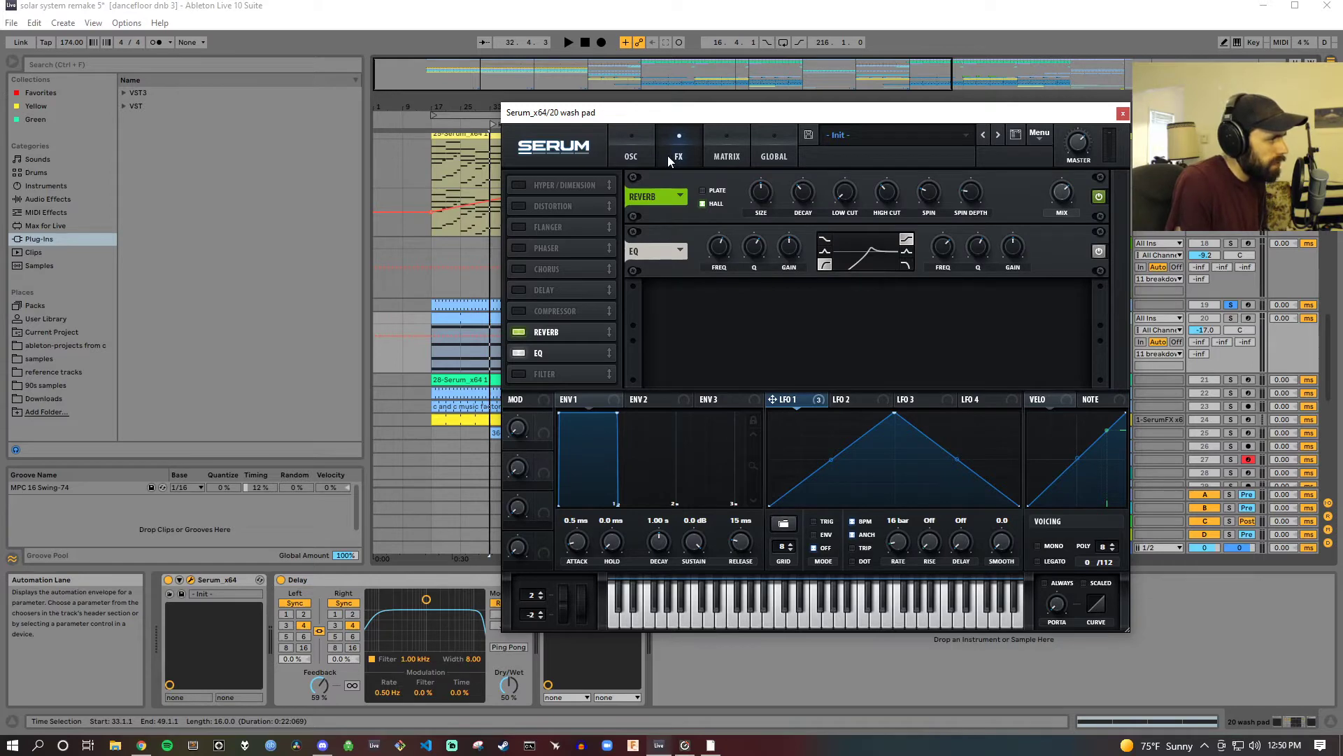
left_click(447, 123)
left_click(630, 158)
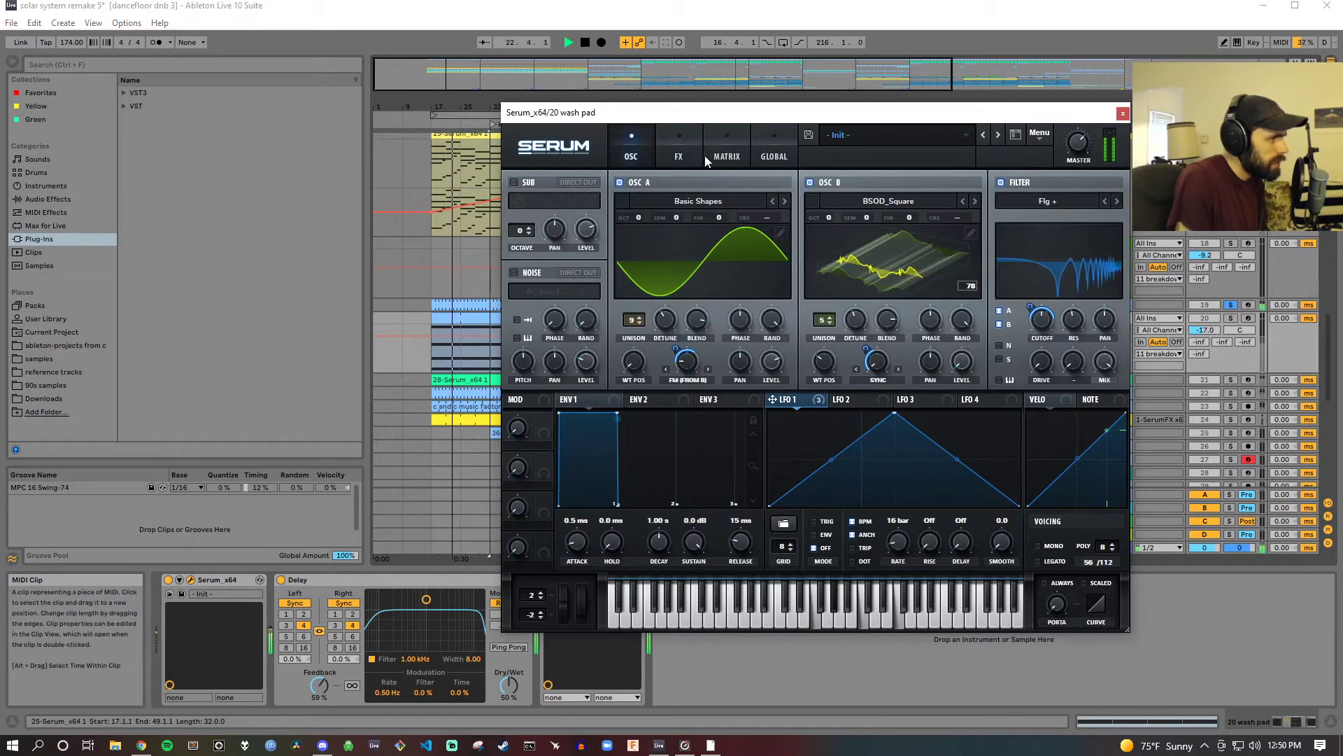
Step: Solo the 20 wash pad track, show its Serum effects while it plays, move the plug-in window aside and stop playback
left_click(1231, 318)
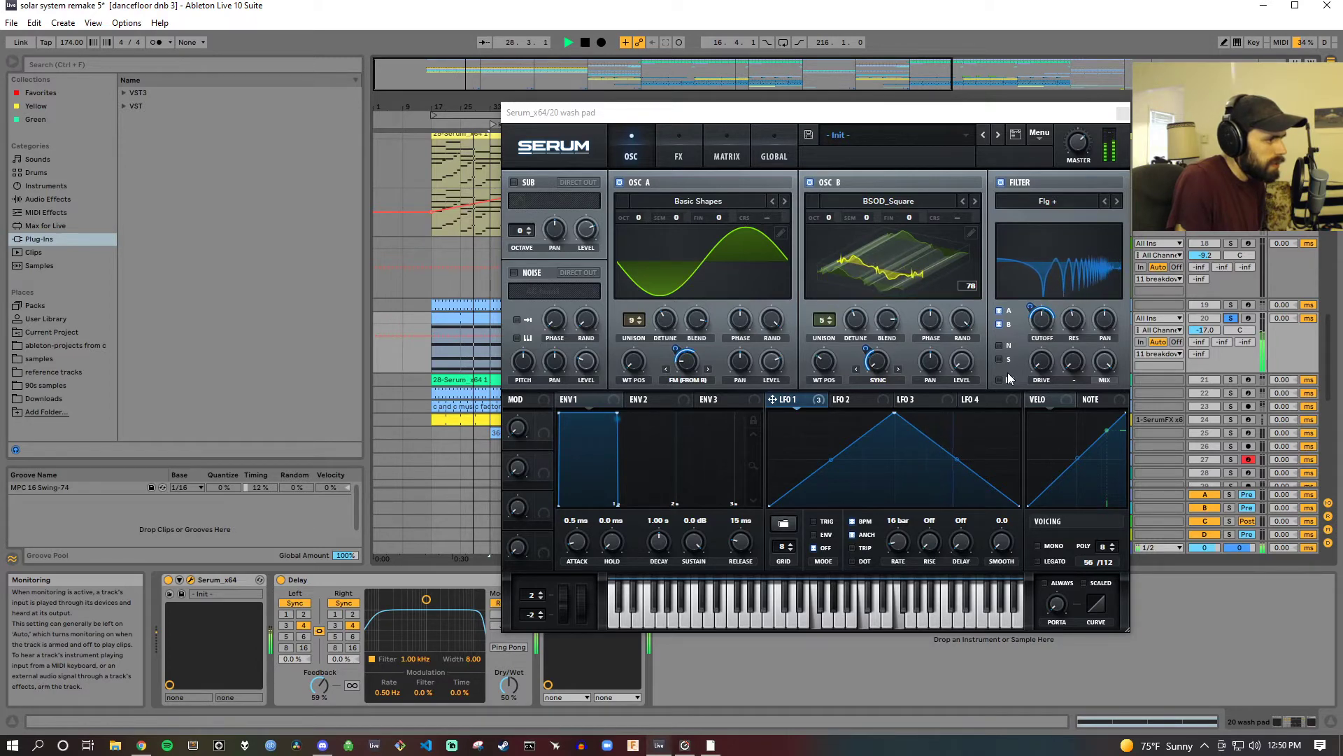
left_click(678, 156)
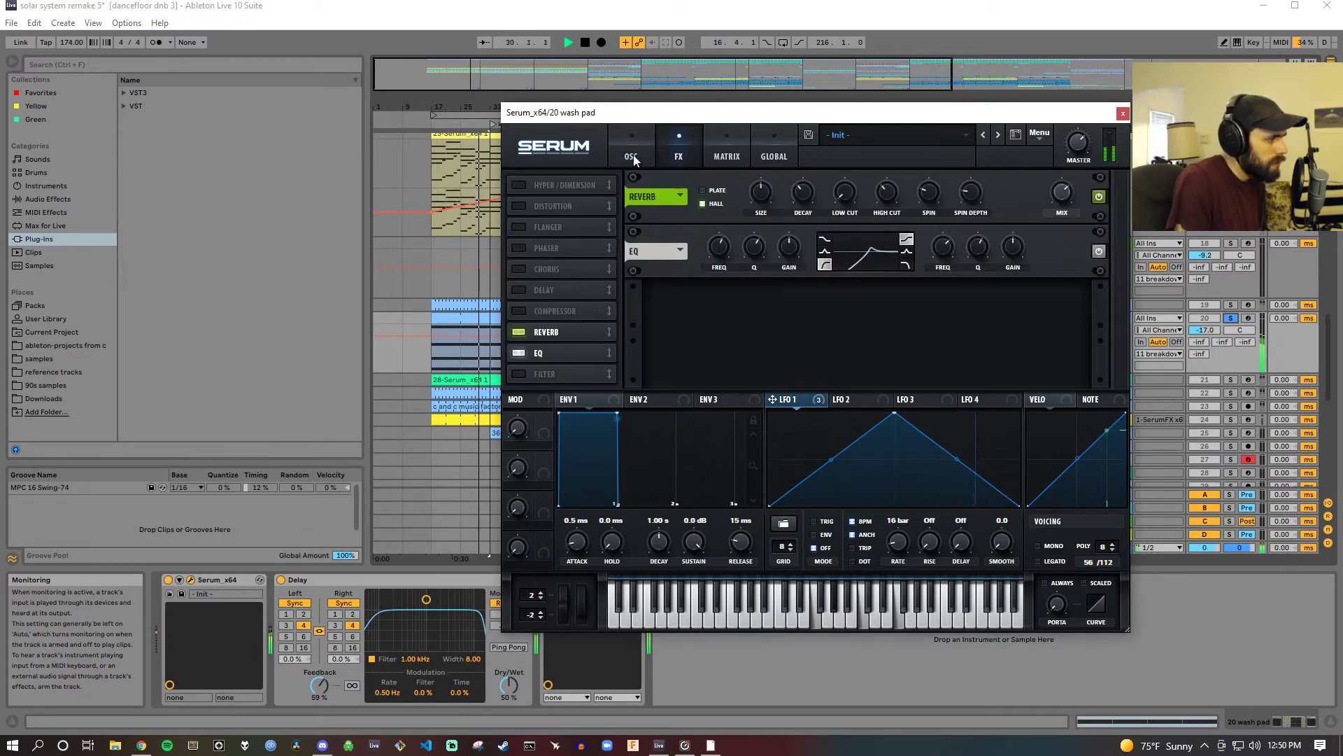
left_click_drag(898, 113, 1027, 78)
left_click(585, 42)
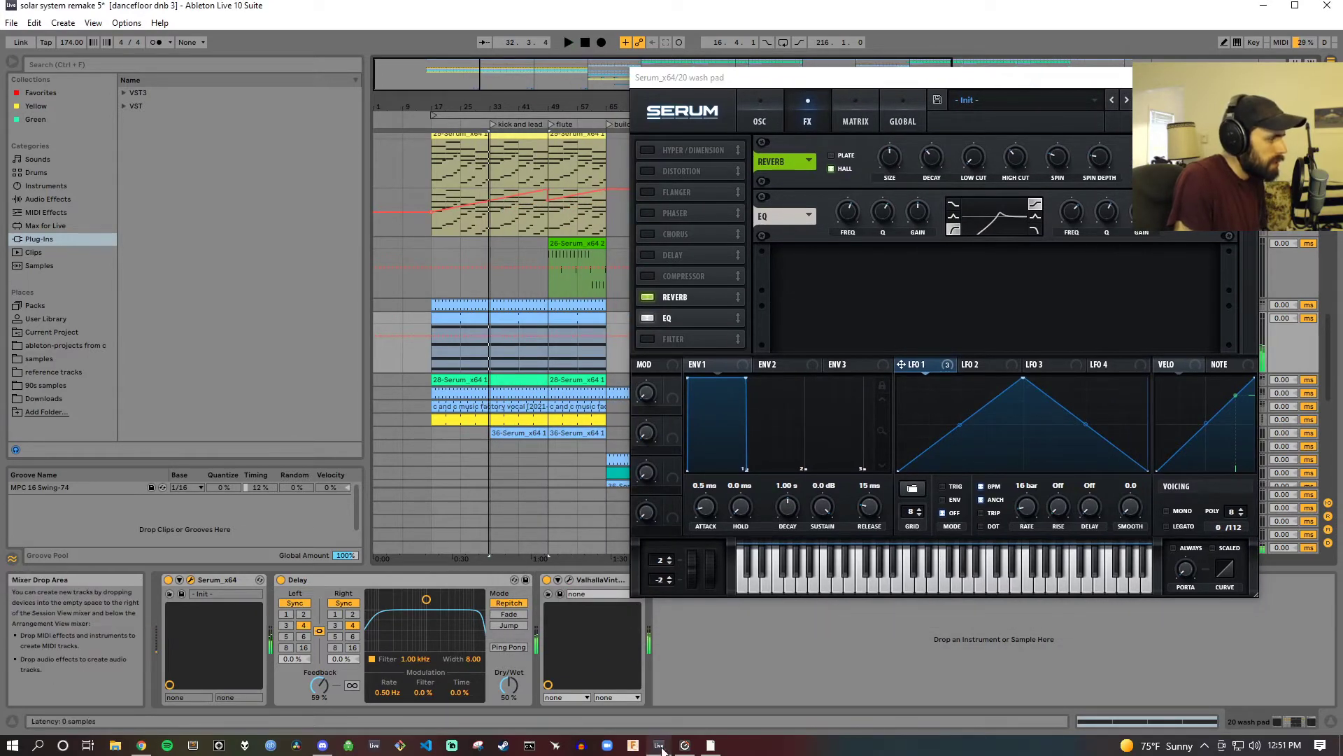
Step: Examine the wash pad's ValhallaVintageVerb settings, then check the modulators assigned to oscillator A's warp in Serum
left_click(570, 580)
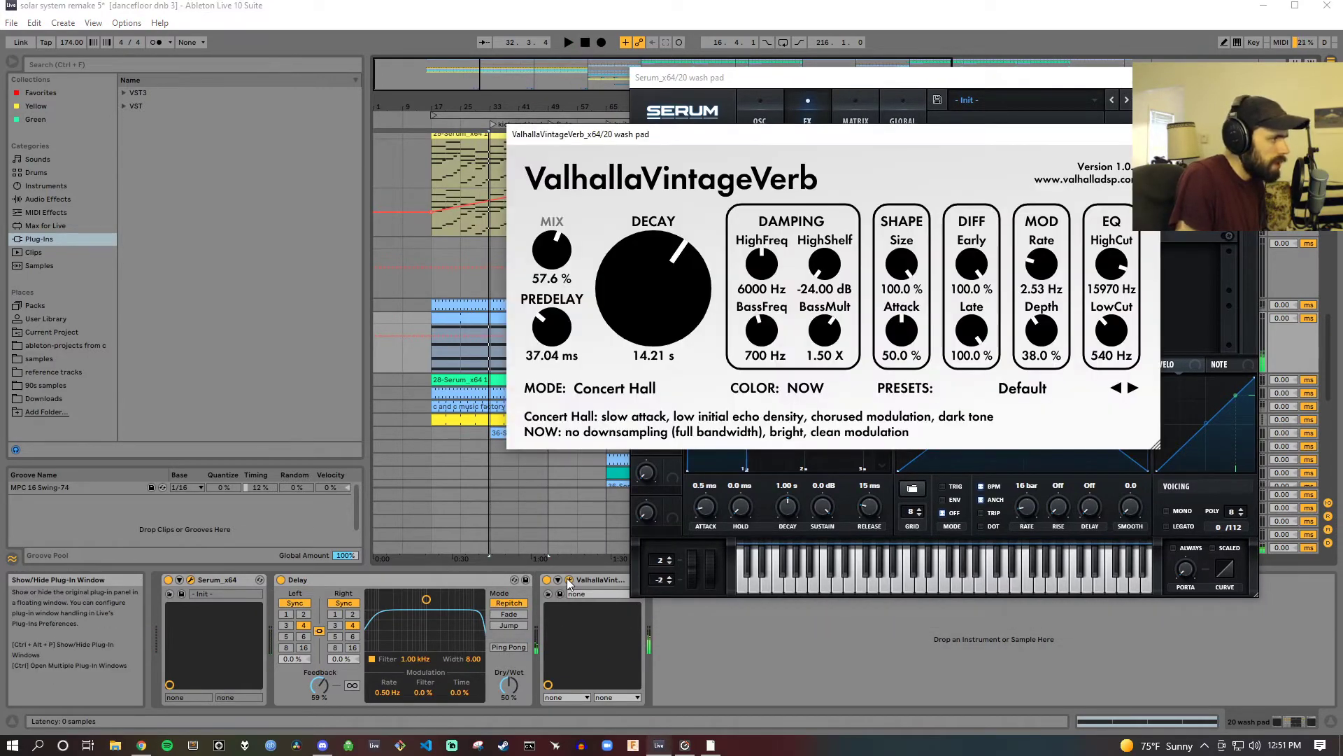
left_click(569, 580)
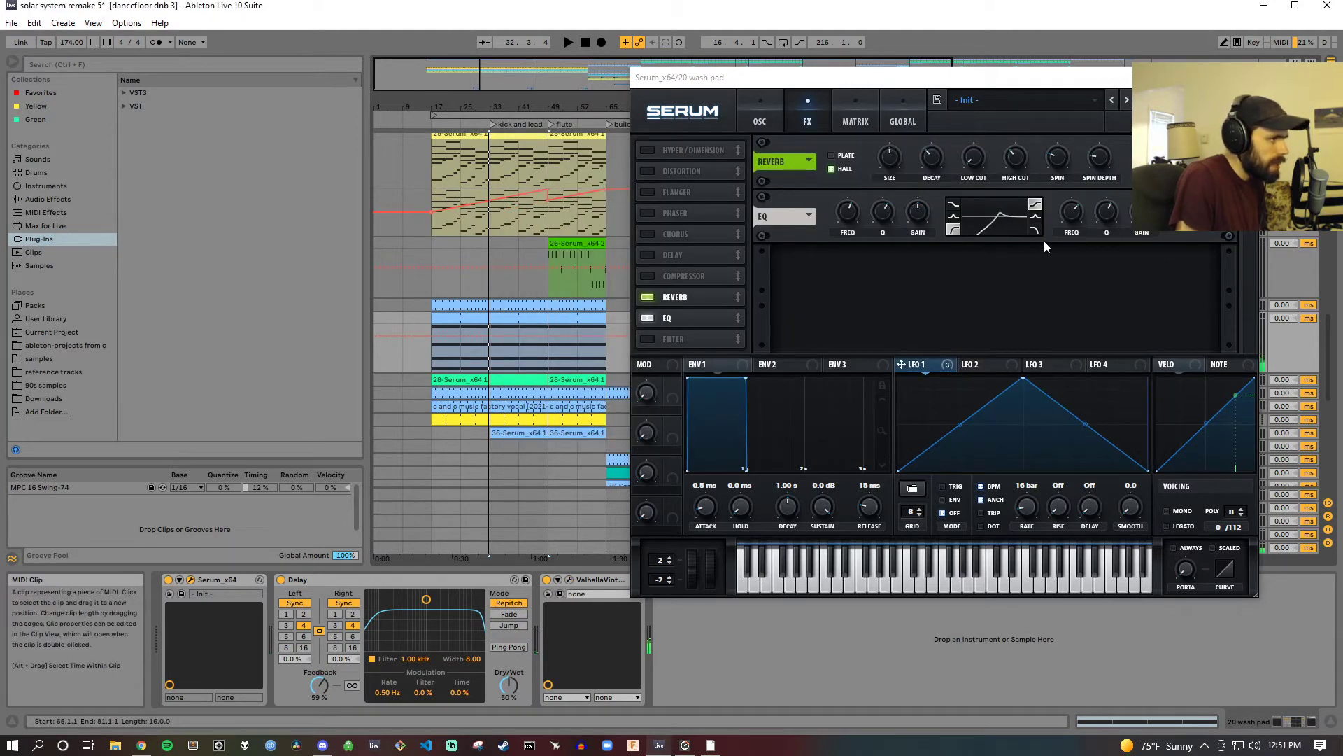
left_click(759, 122)
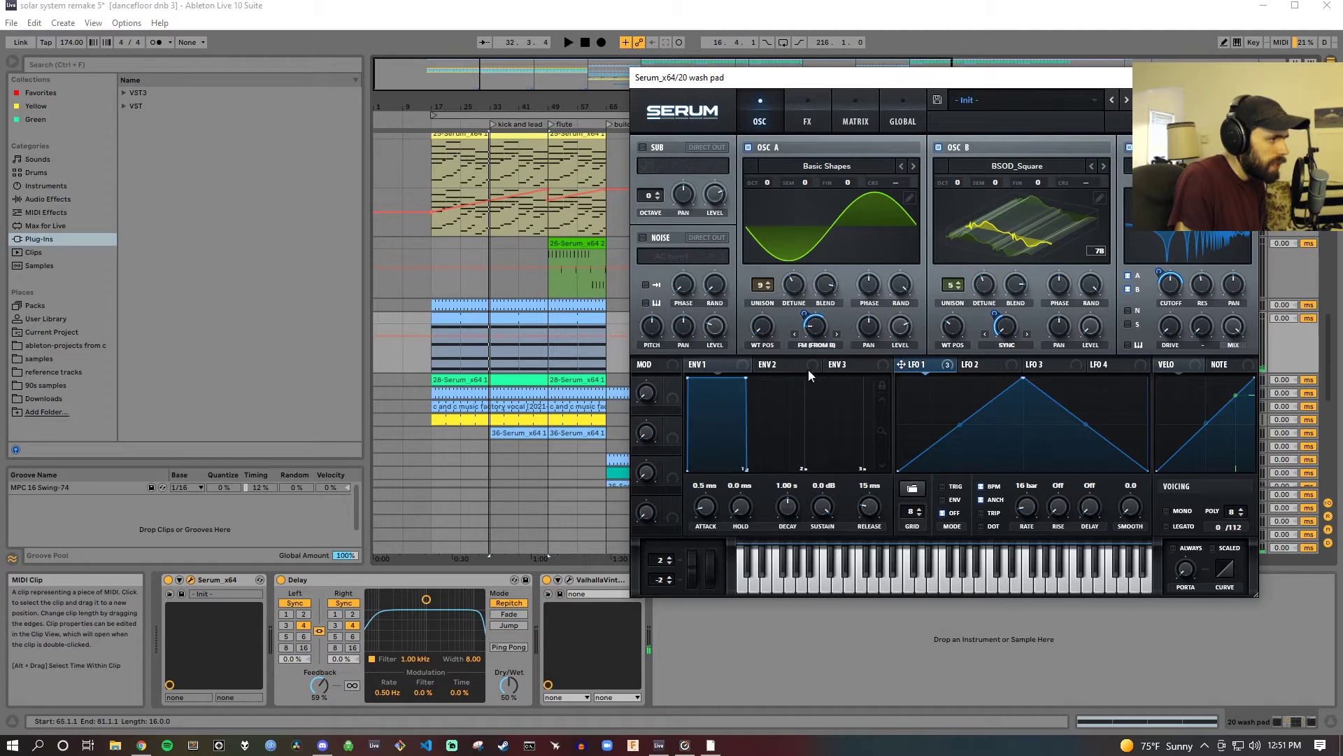
right_click(811, 337)
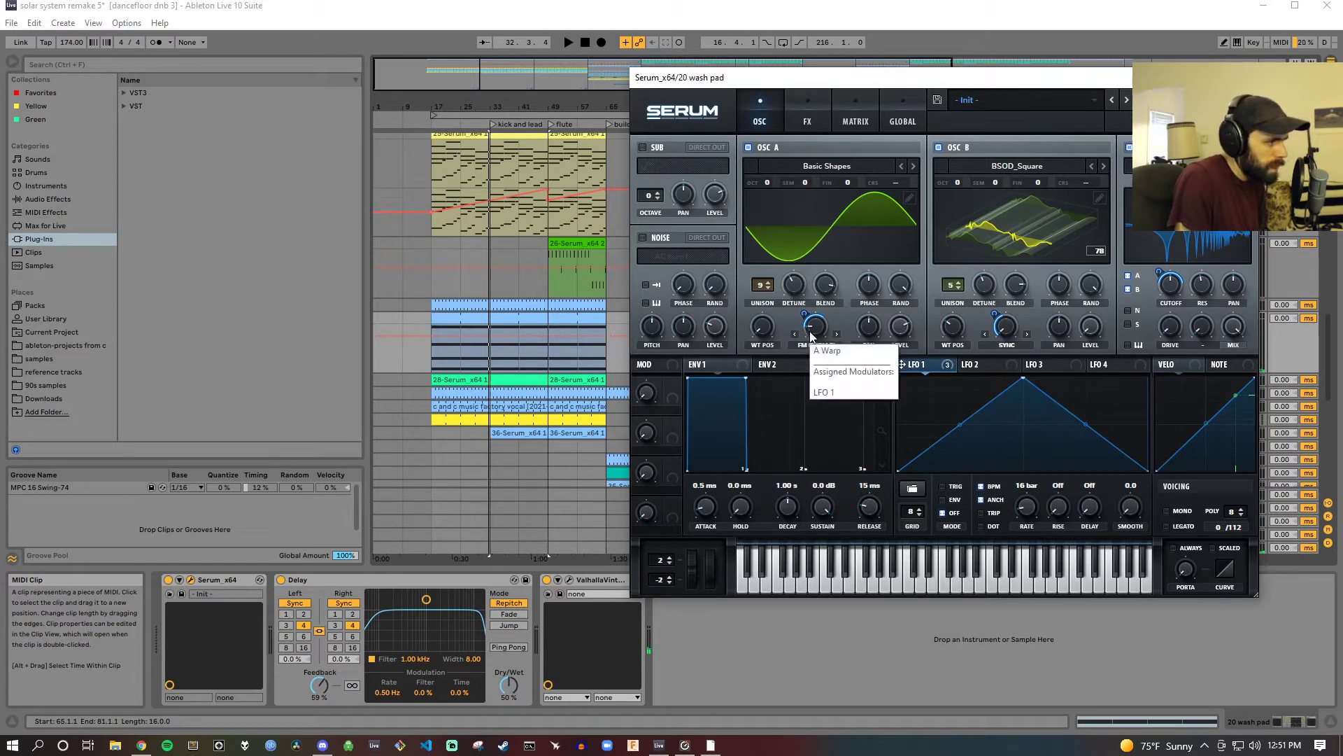
left_click(1016, 333)
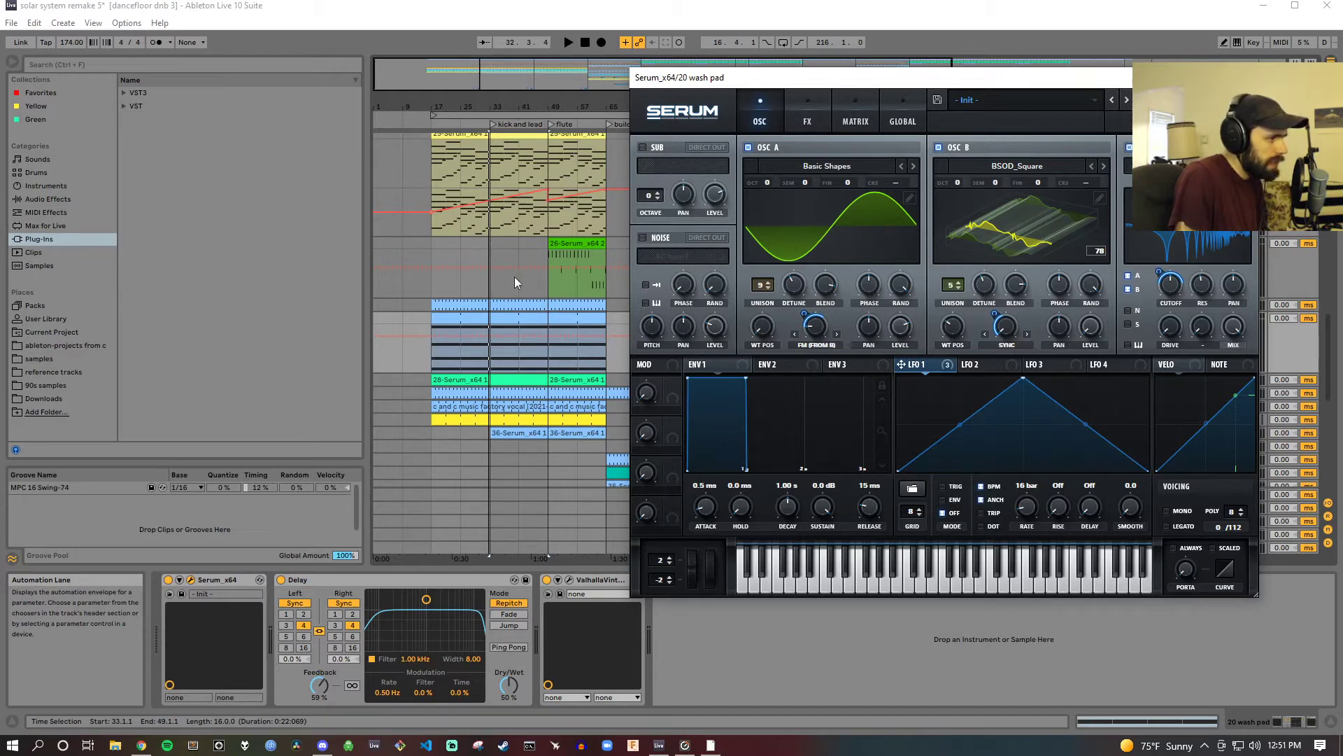
Step: Play the wash pad from shortly before the kick and lead section, stop playback and close its Serum window
left_click(465, 126)
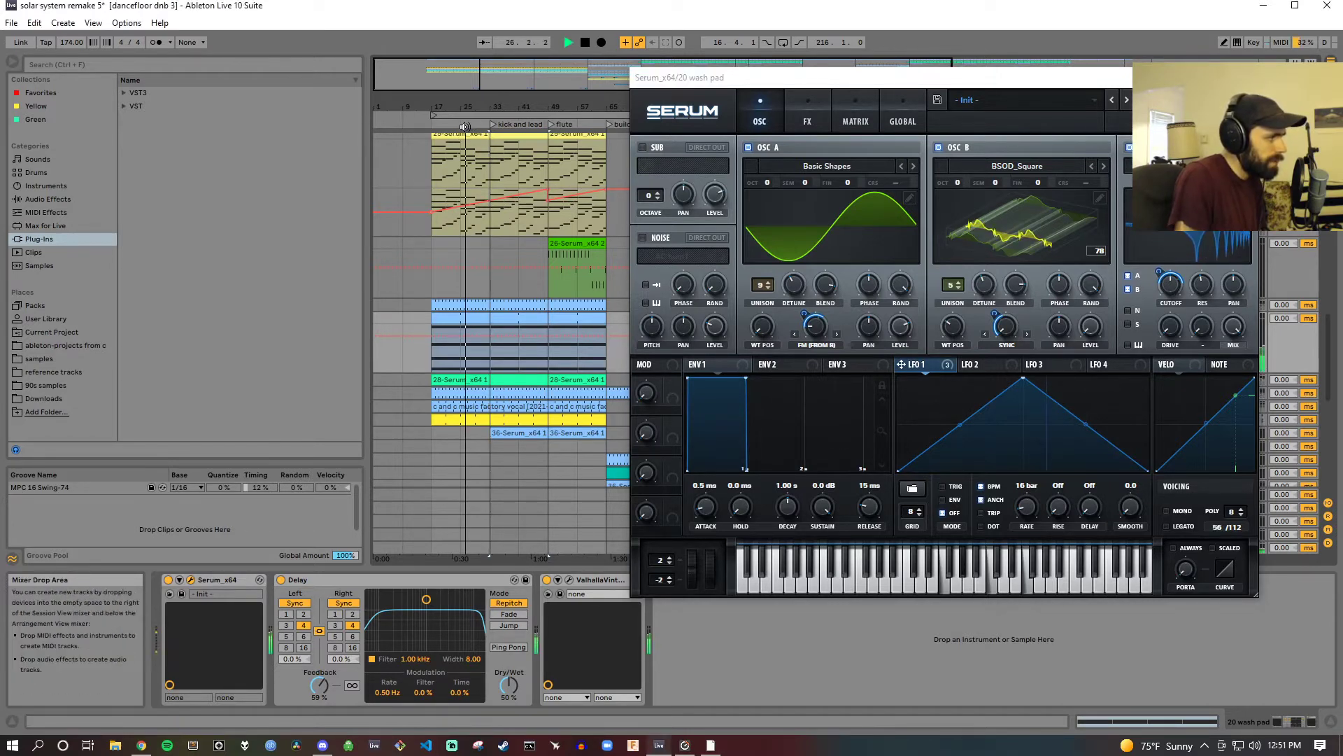
left_click(587, 44)
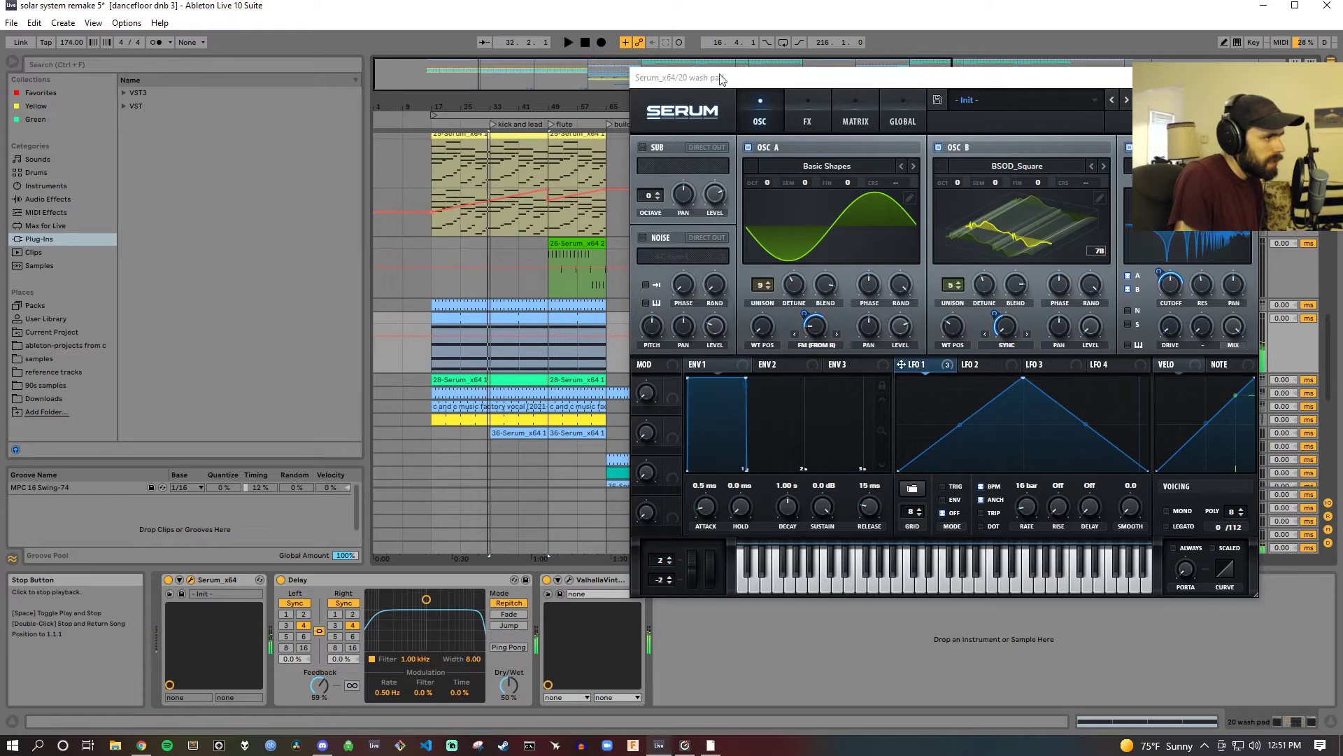
left_click(1244, 77)
Step: Solo the 21 supersaw bass track, play it from the intro, show its devices and briefly open its OTT
scroll(703, 303, "down", 5)
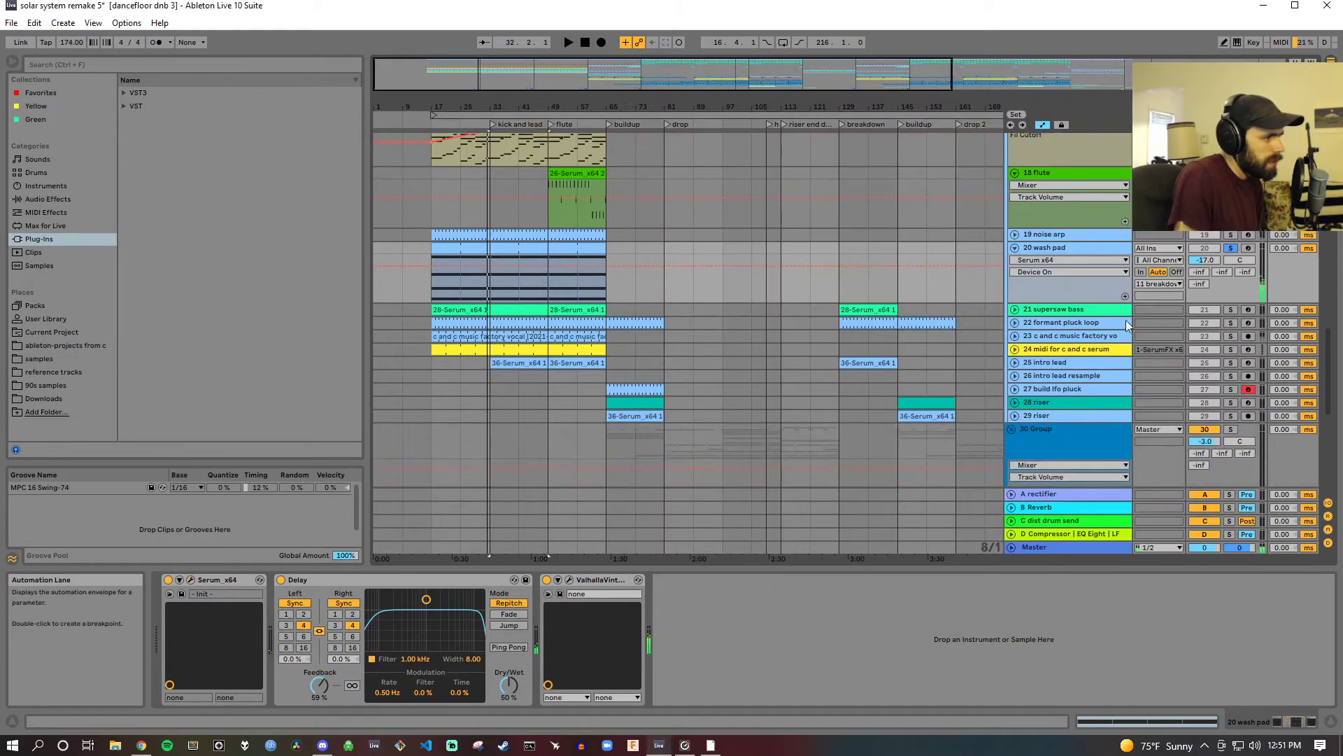
left_click(1230, 309)
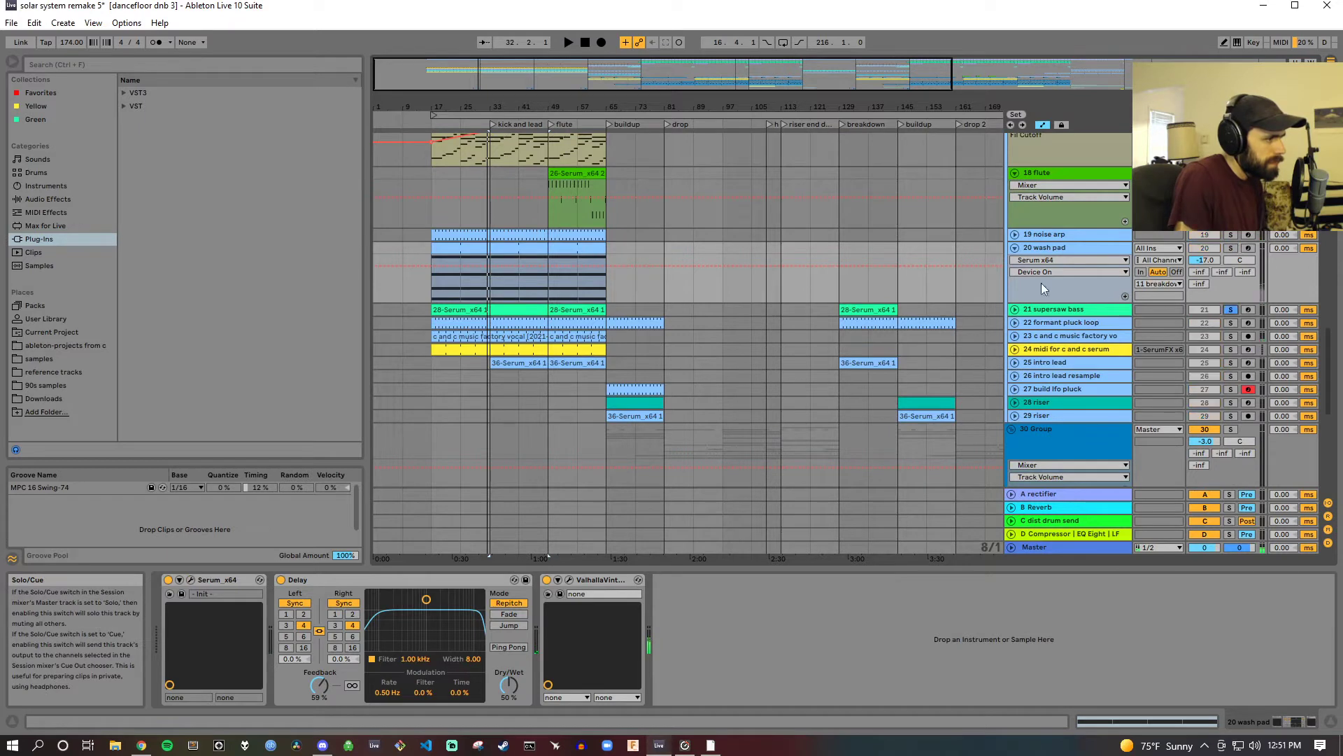
left_click(446, 125)
left_click(1052, 309)
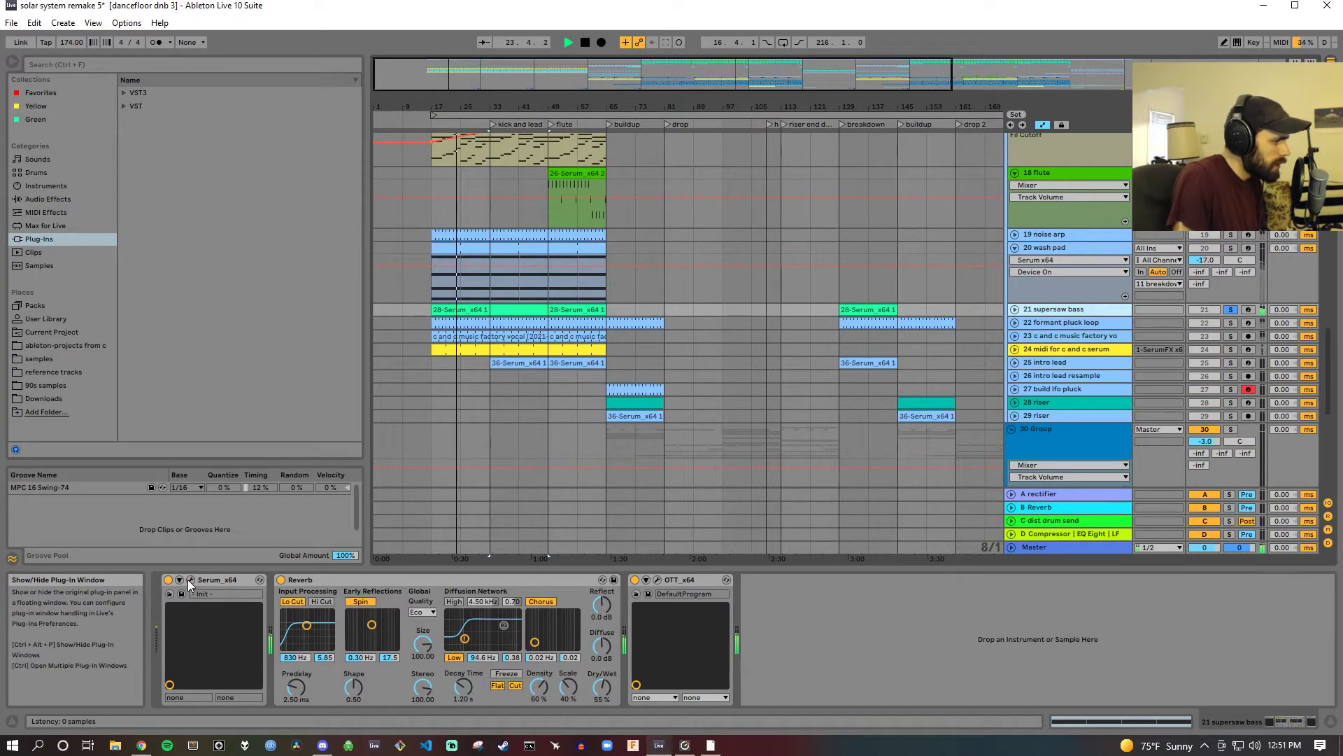
left_click(657, 579)
left_click(657, 580)
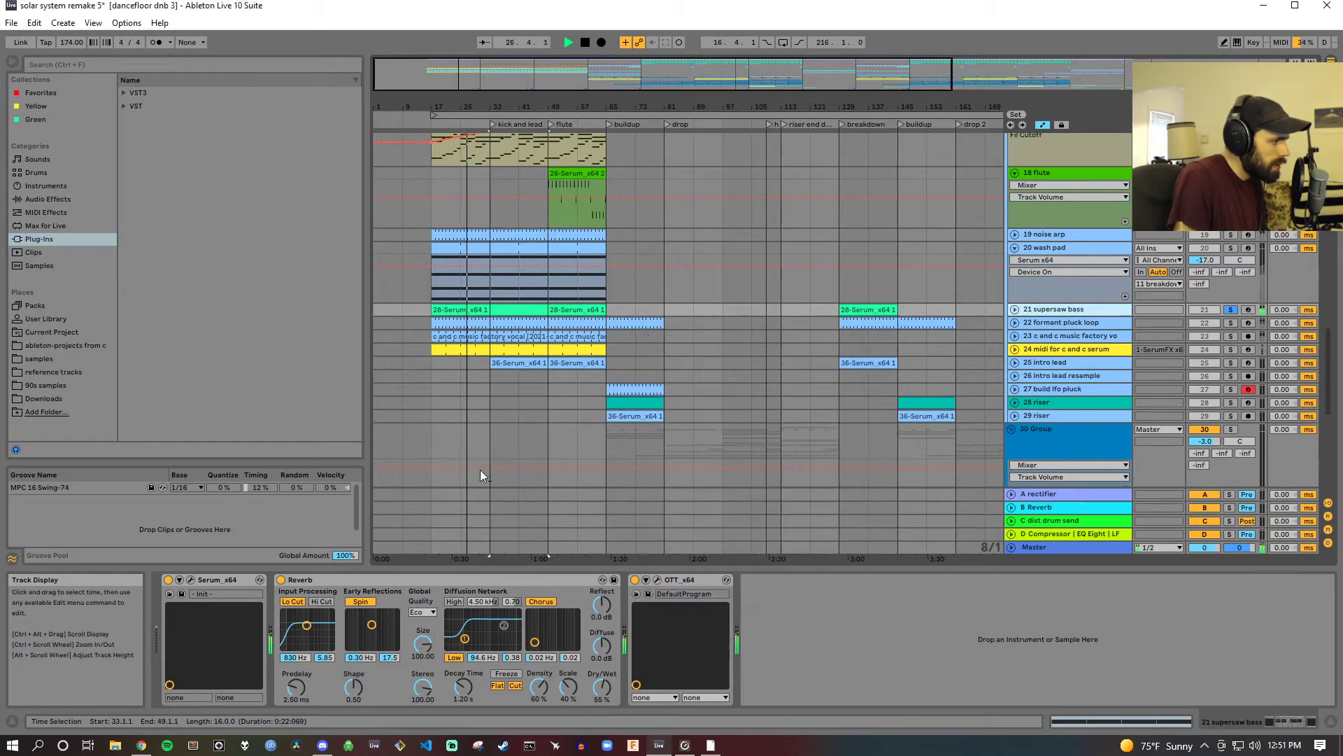
Step: Open the supersaw bass's Serum to examine its oscillator and effects pages, stop playback and close the window
left_click(191, 579)
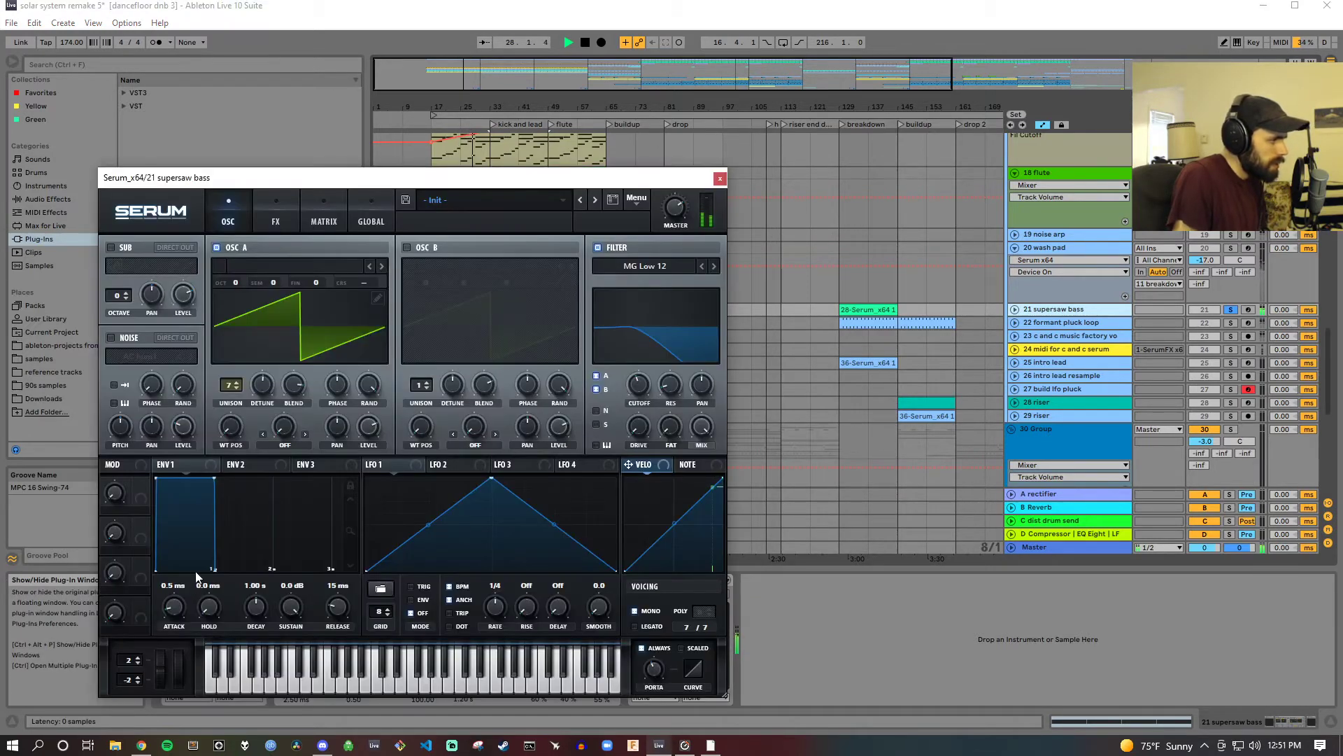
left_click(586, 43)
left_click(274, 222)
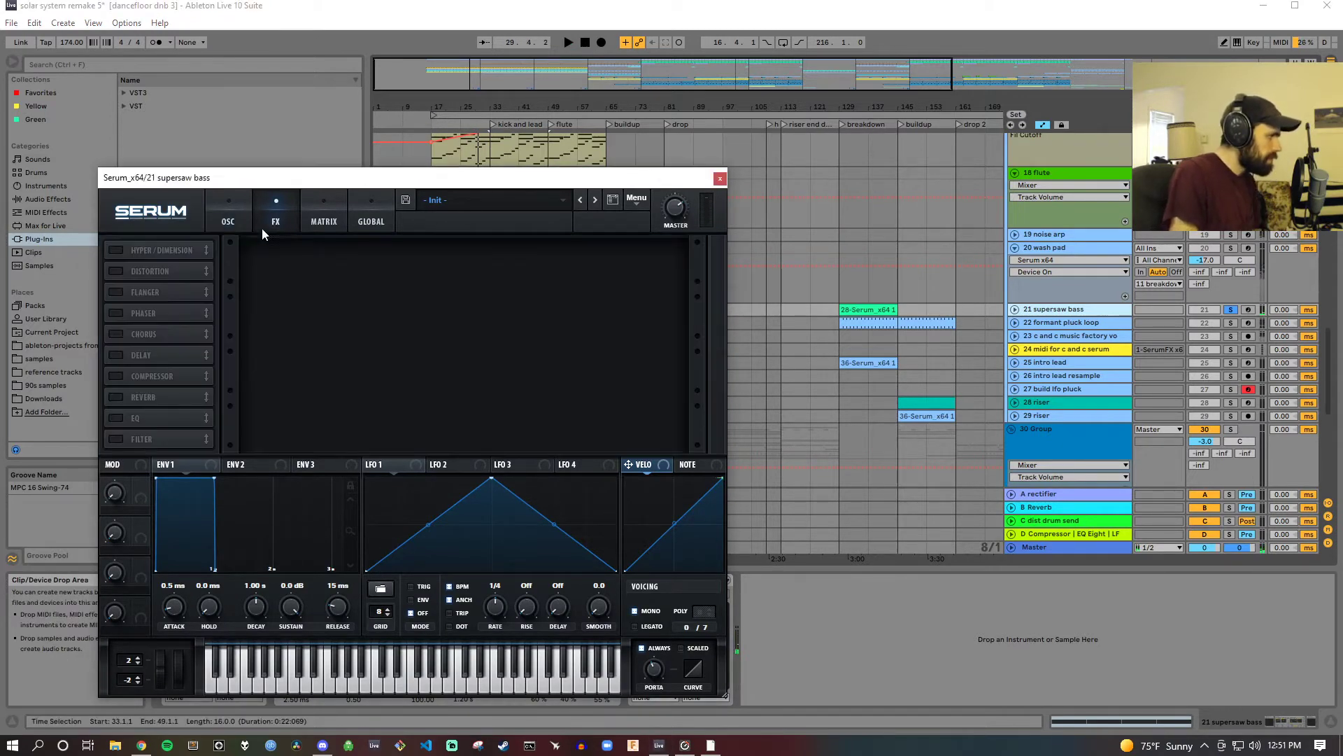
left_click(226, 223)
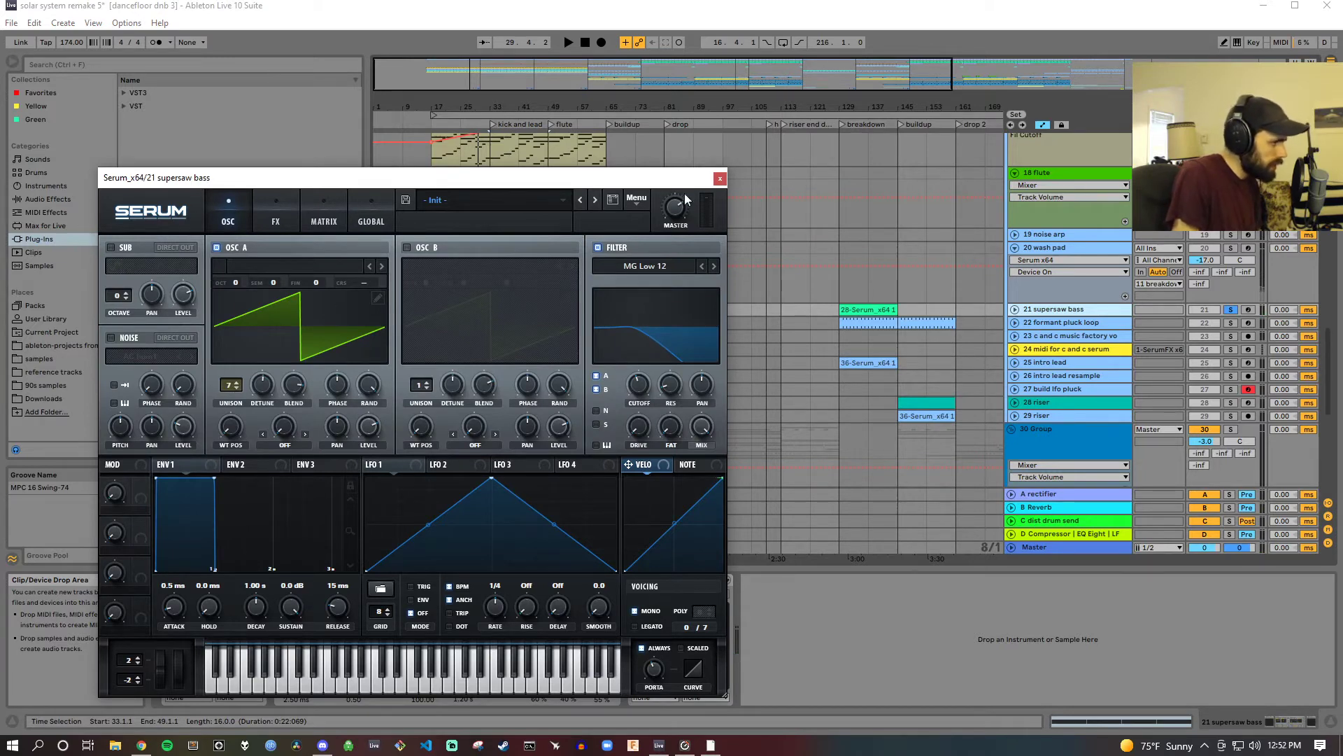
left_click(720, 177)
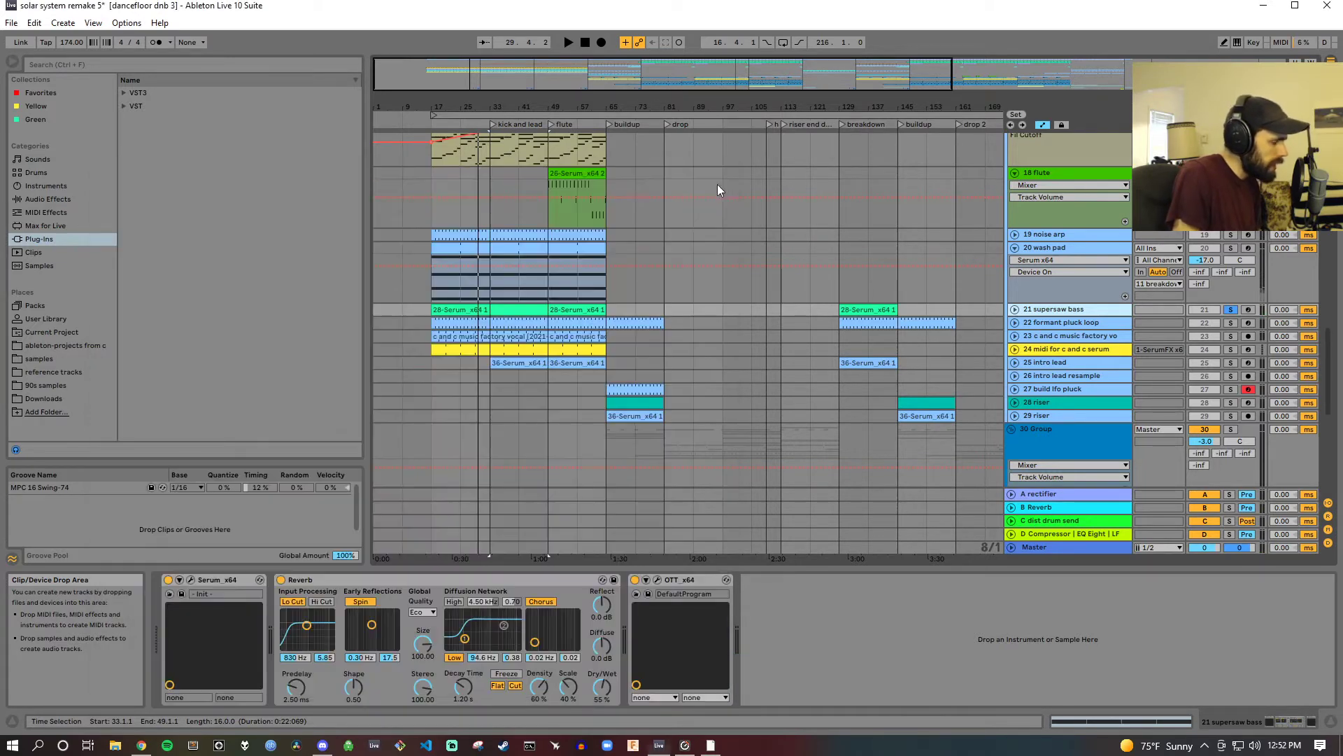
Step: Examine the supersaw bass's OTT settings, then replay the track while switching OTT off and back on
left_click(658, 580)
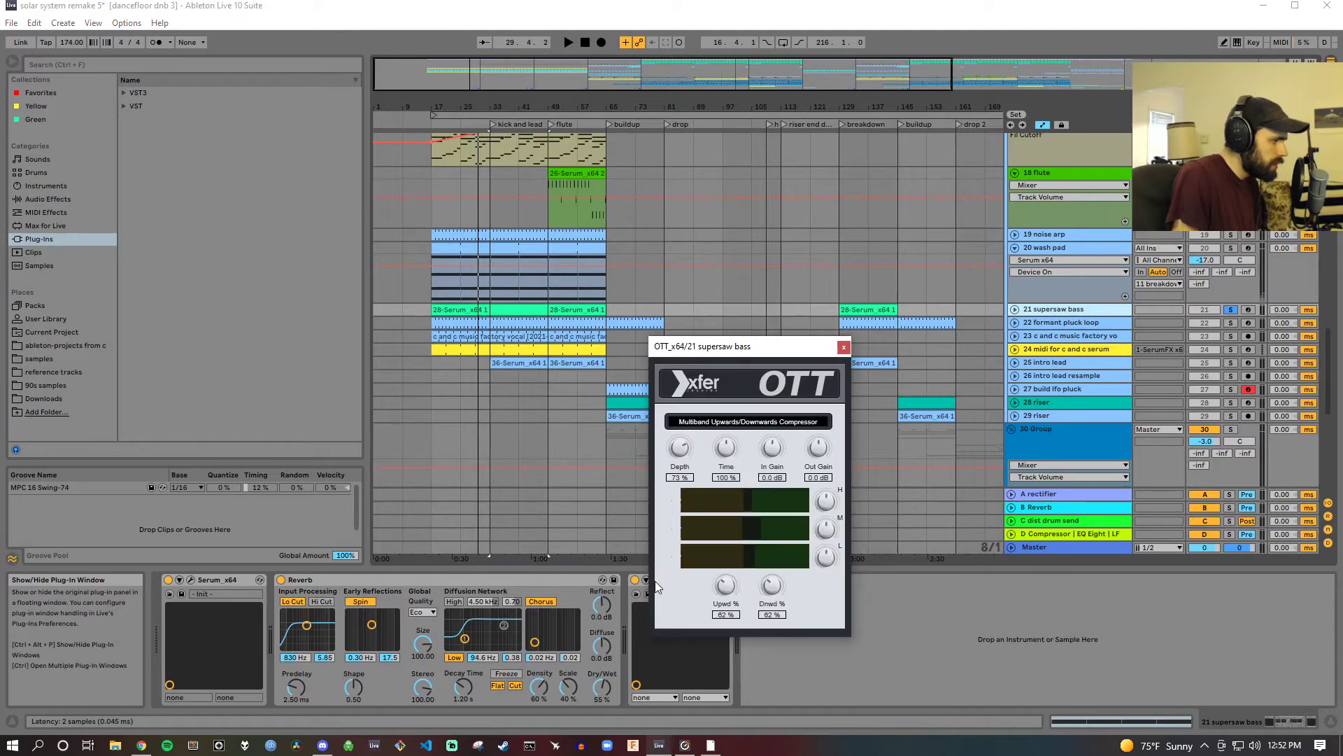
left_click(845, 348)
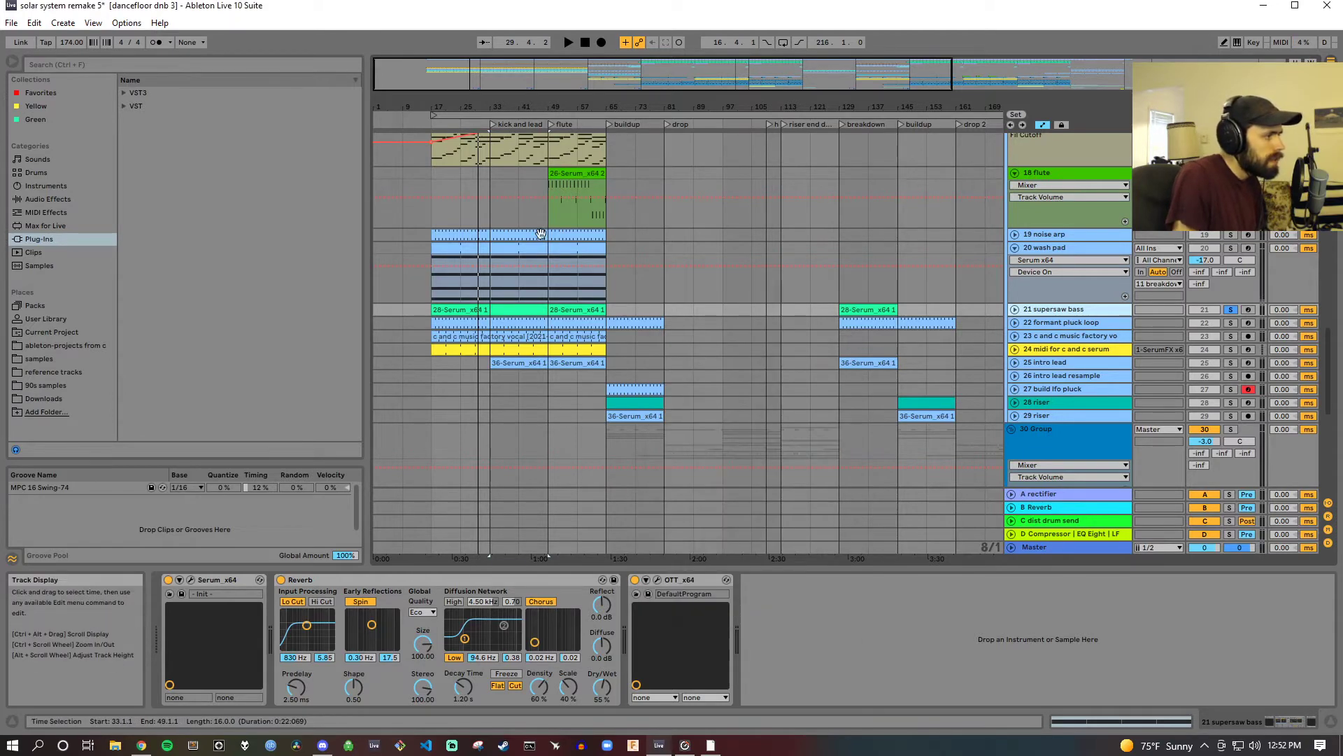
left_click(475, 116)
left_click(474, 124)
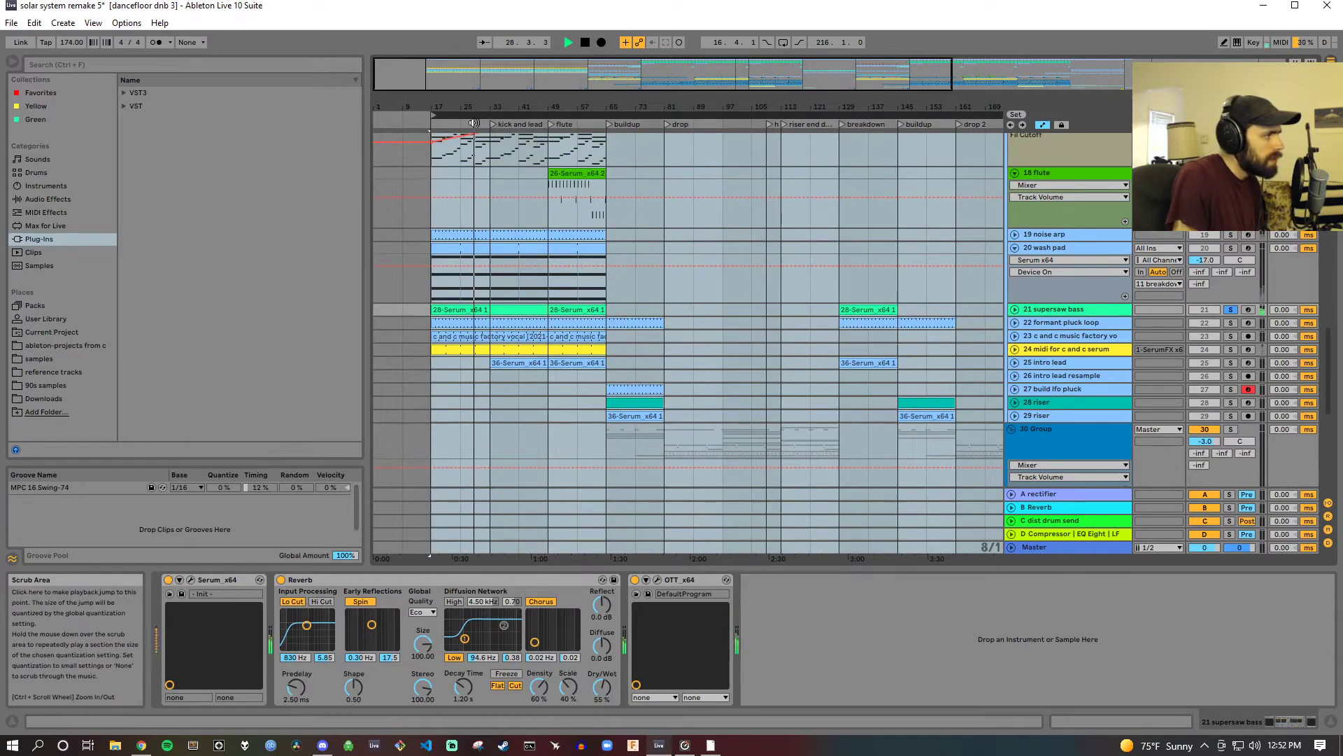
left_click(635, 580)
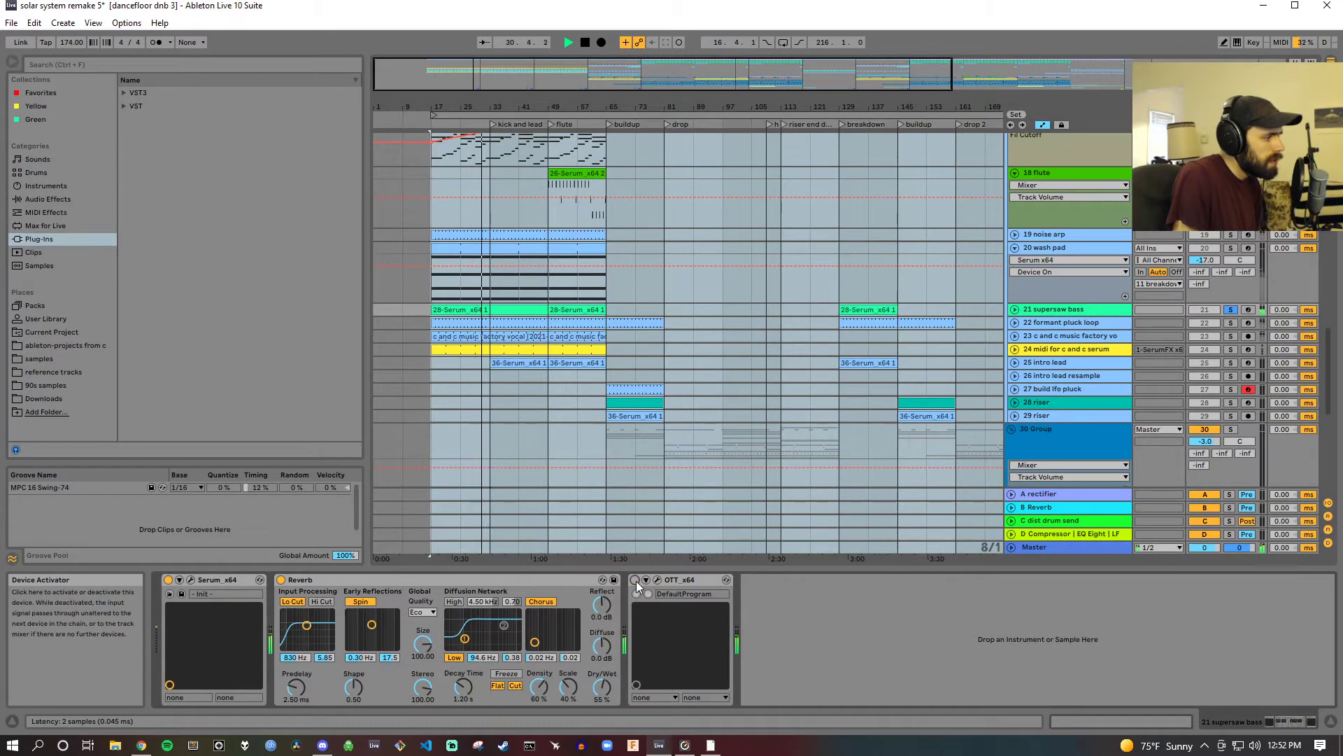
left_click(636, 581)
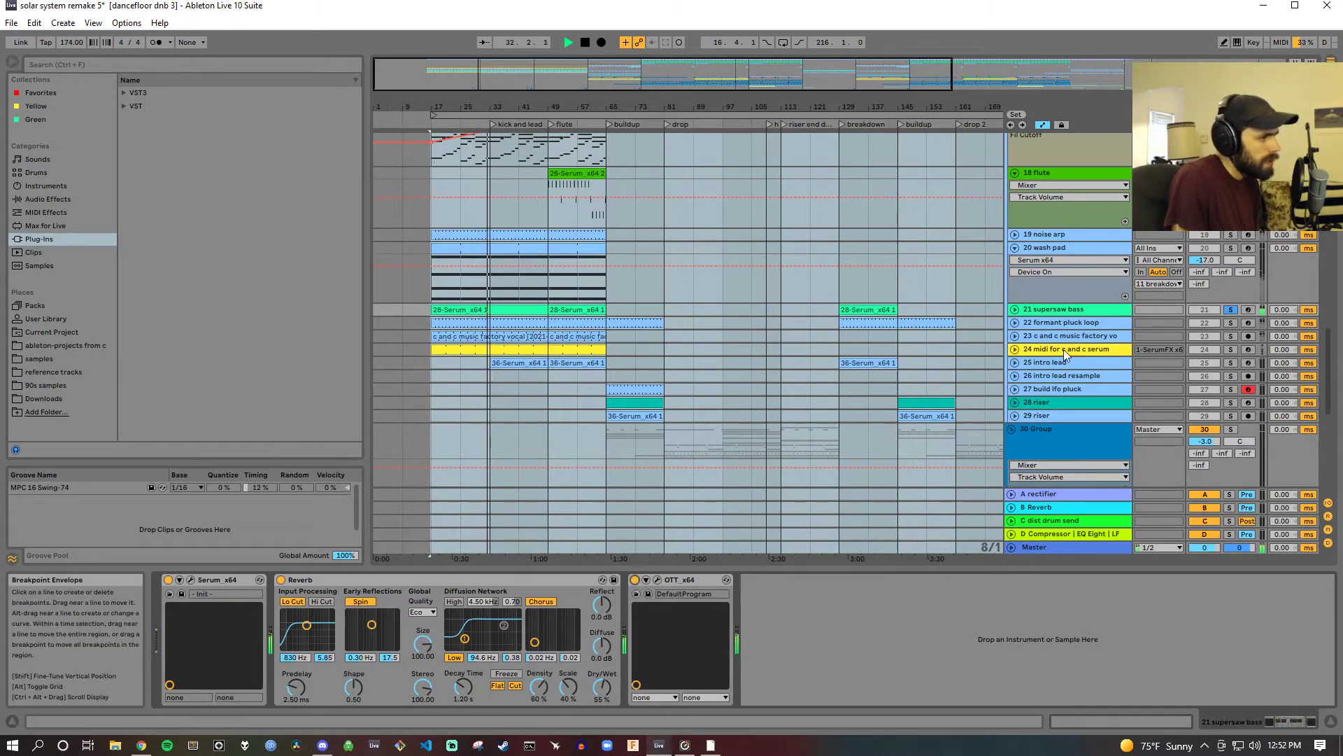
Step: Solo the 22 formant pluck loop track, show its devices, open its Serum oscillator page and stop playback
scroll(1050, 280, "down", 1)
left_click(1231, 309)
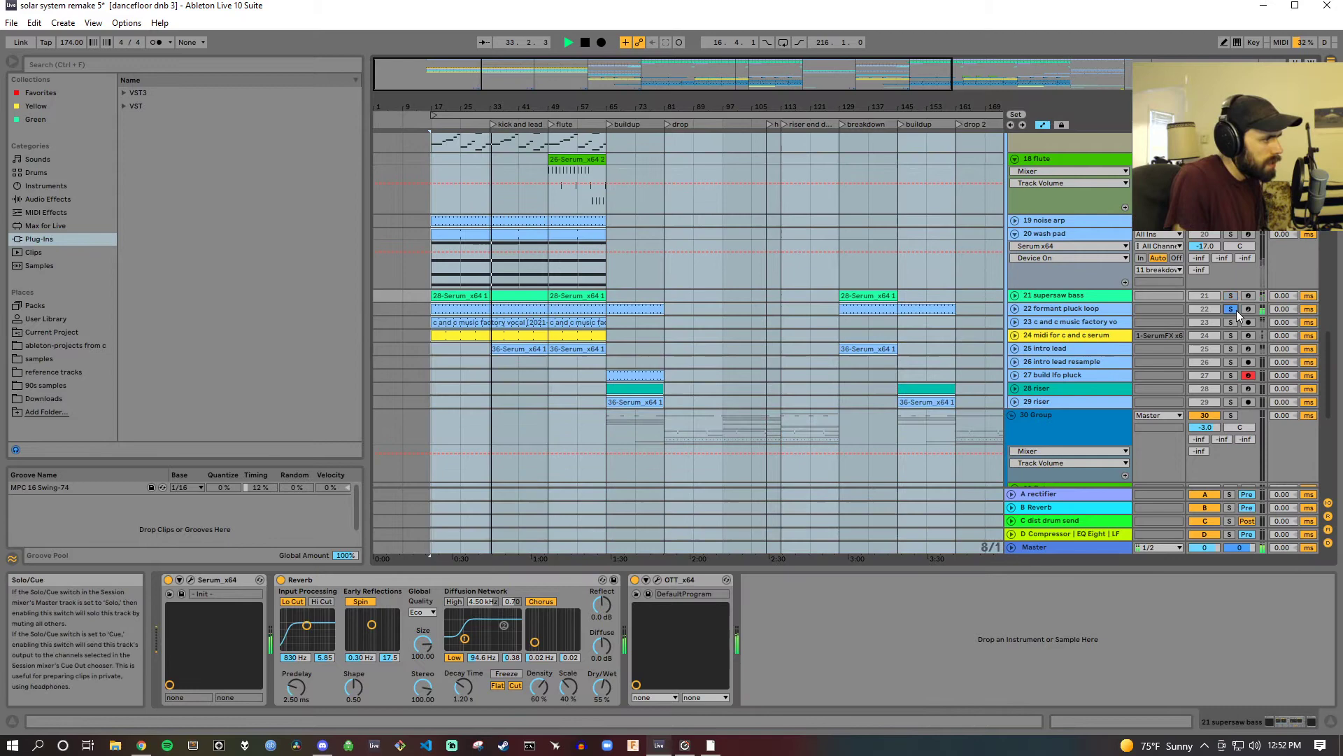
left_click(1080, 310)
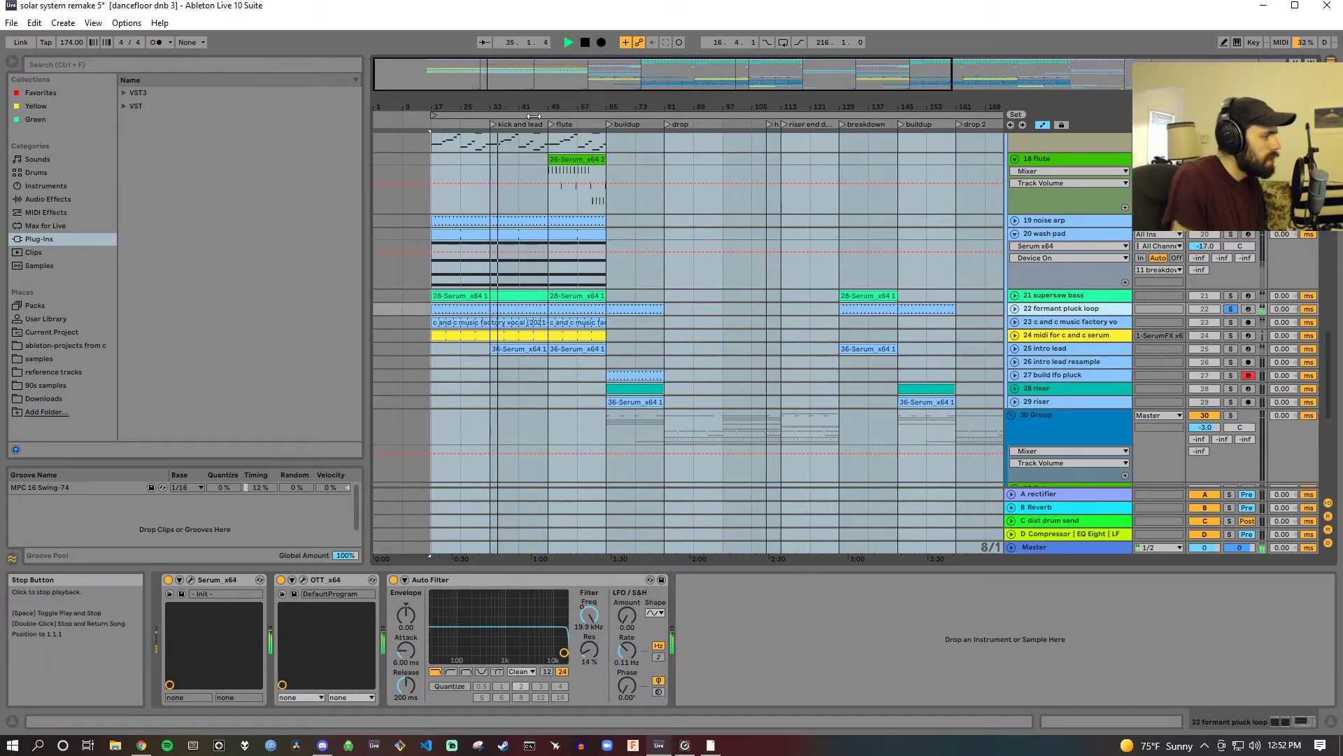
left_click(190, 580)
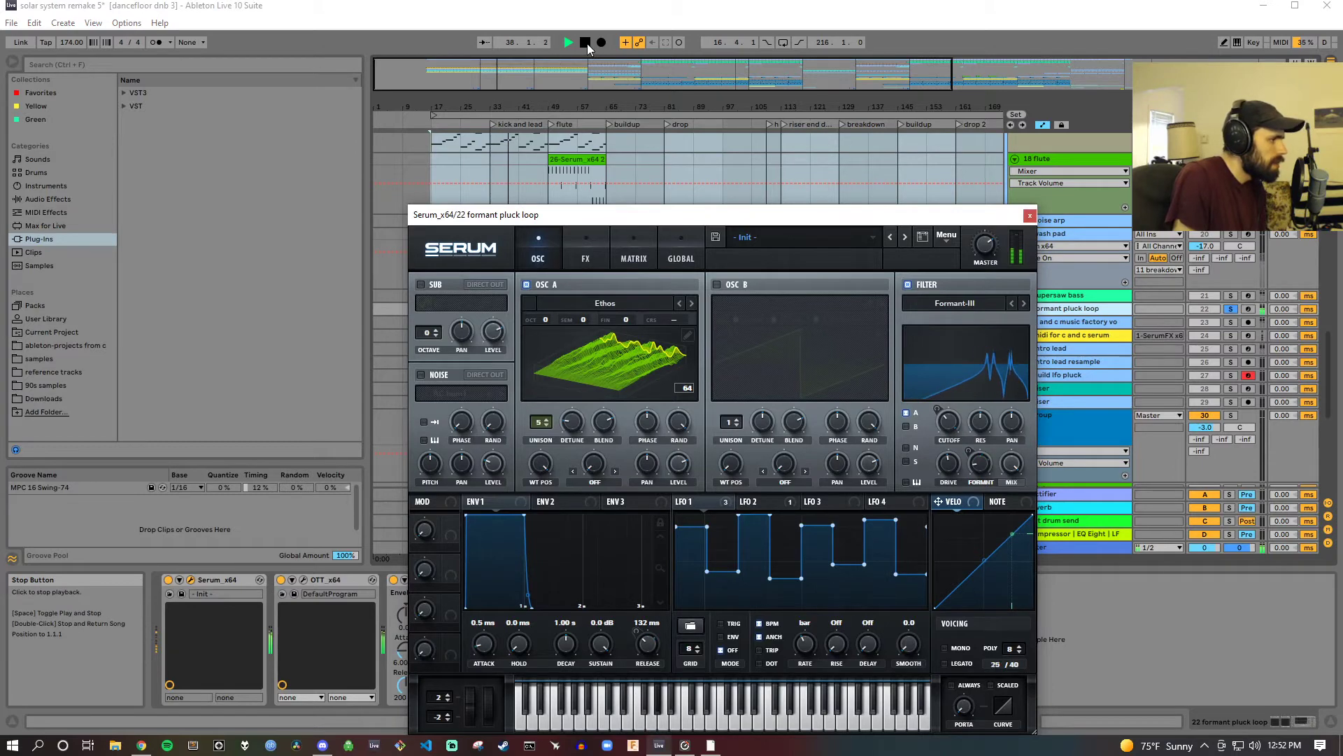
left_click(585, 44)
left_click(584, 44)
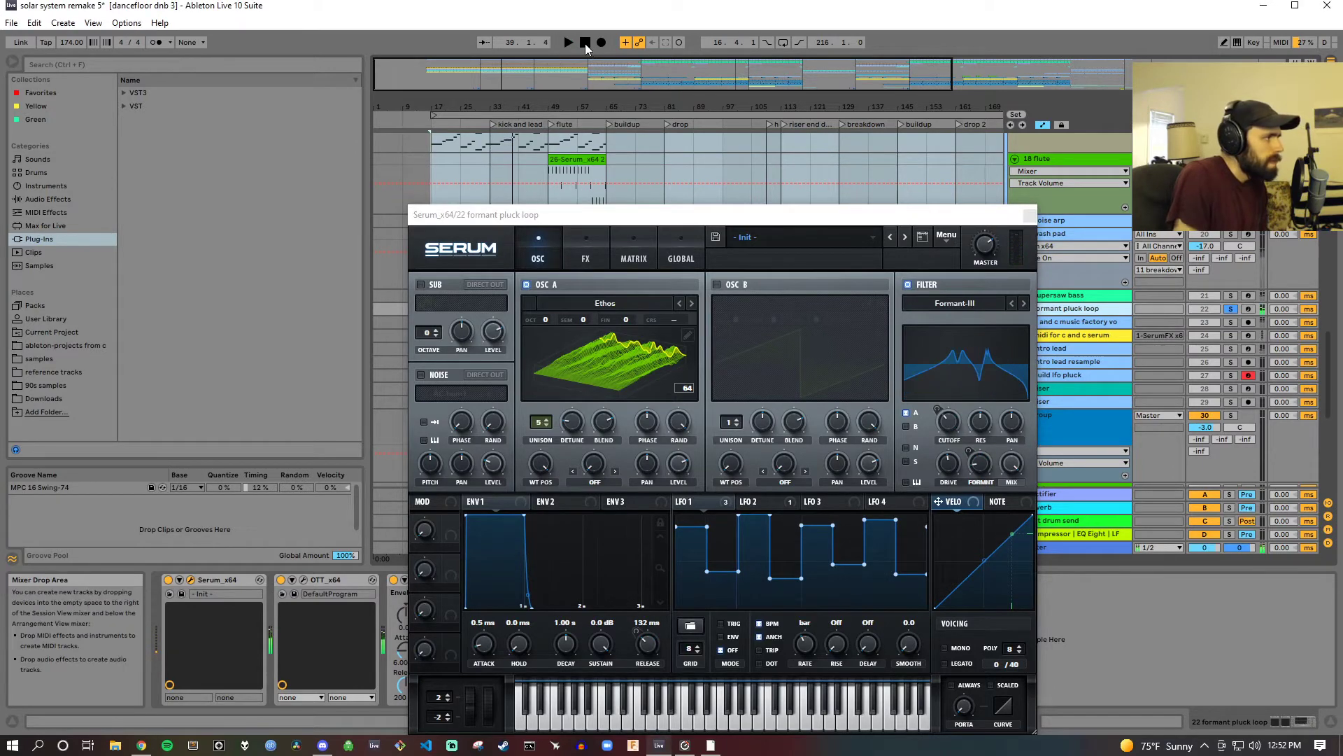
Step: Play the formant pluck loop while viewing its Serum effects, close the window and unfold the track's Auto Filter Frequency automation
left_click_drag(599, 222, 835, 134)
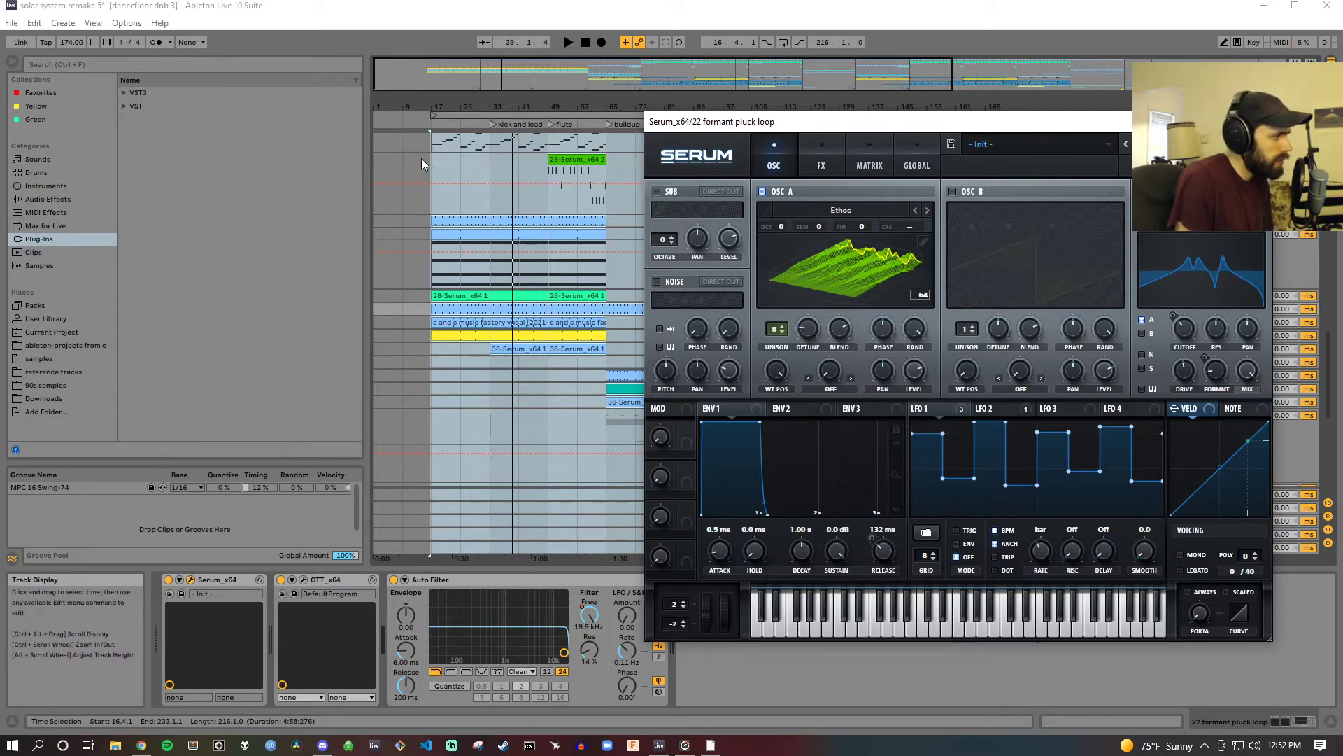
left_click(449, 125)
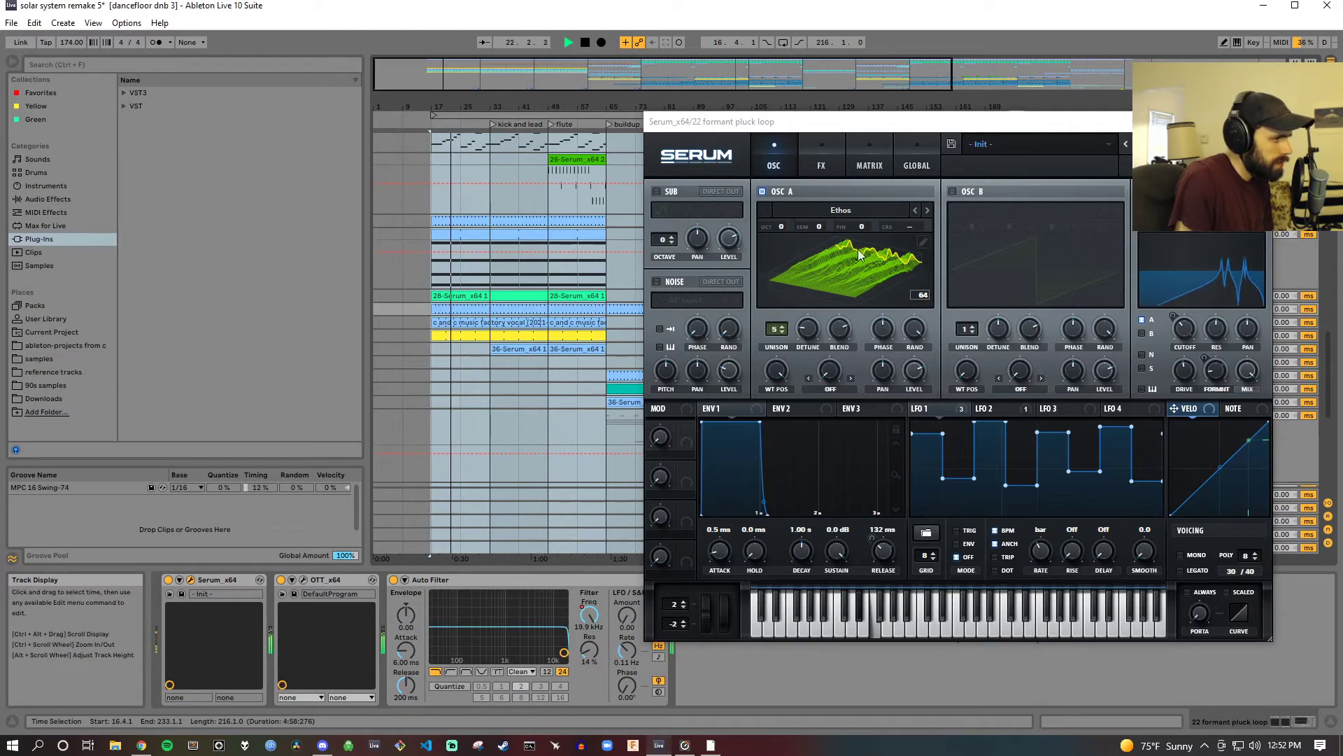
left_click(828, 169)
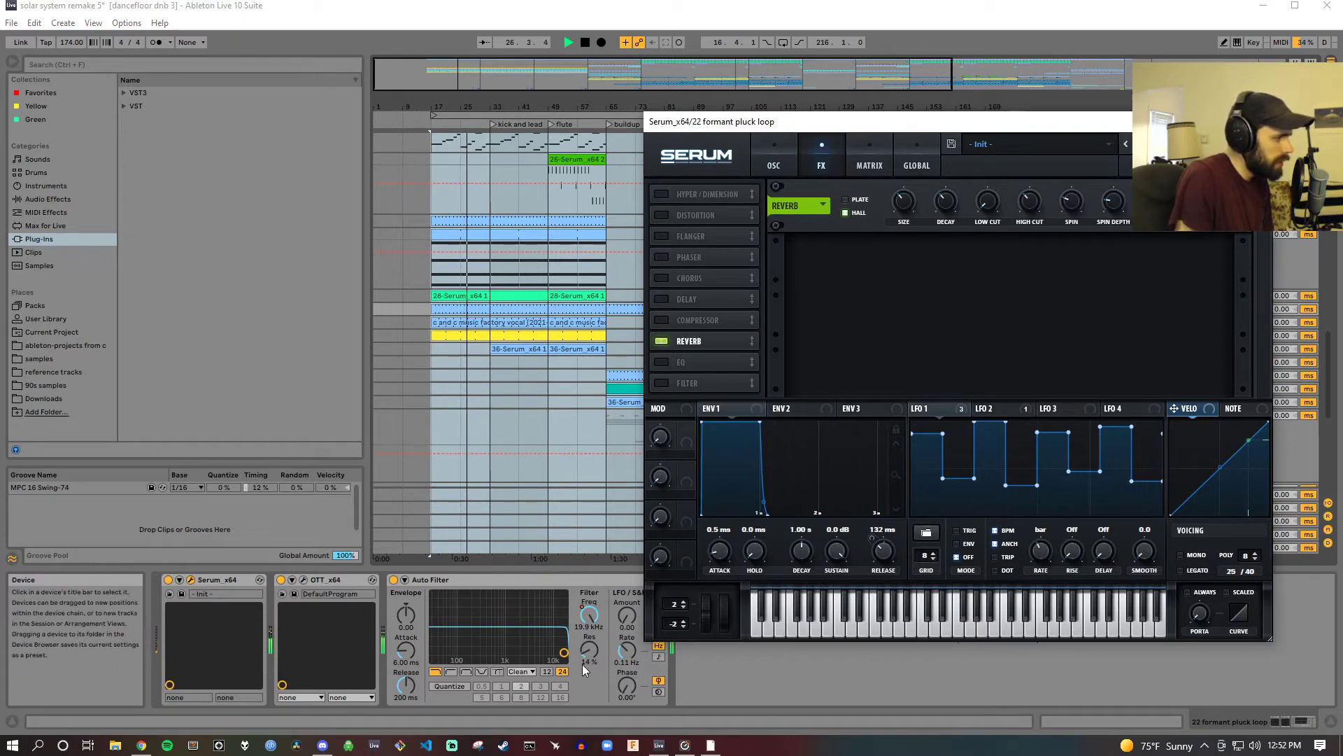
left_click(1257, 122)
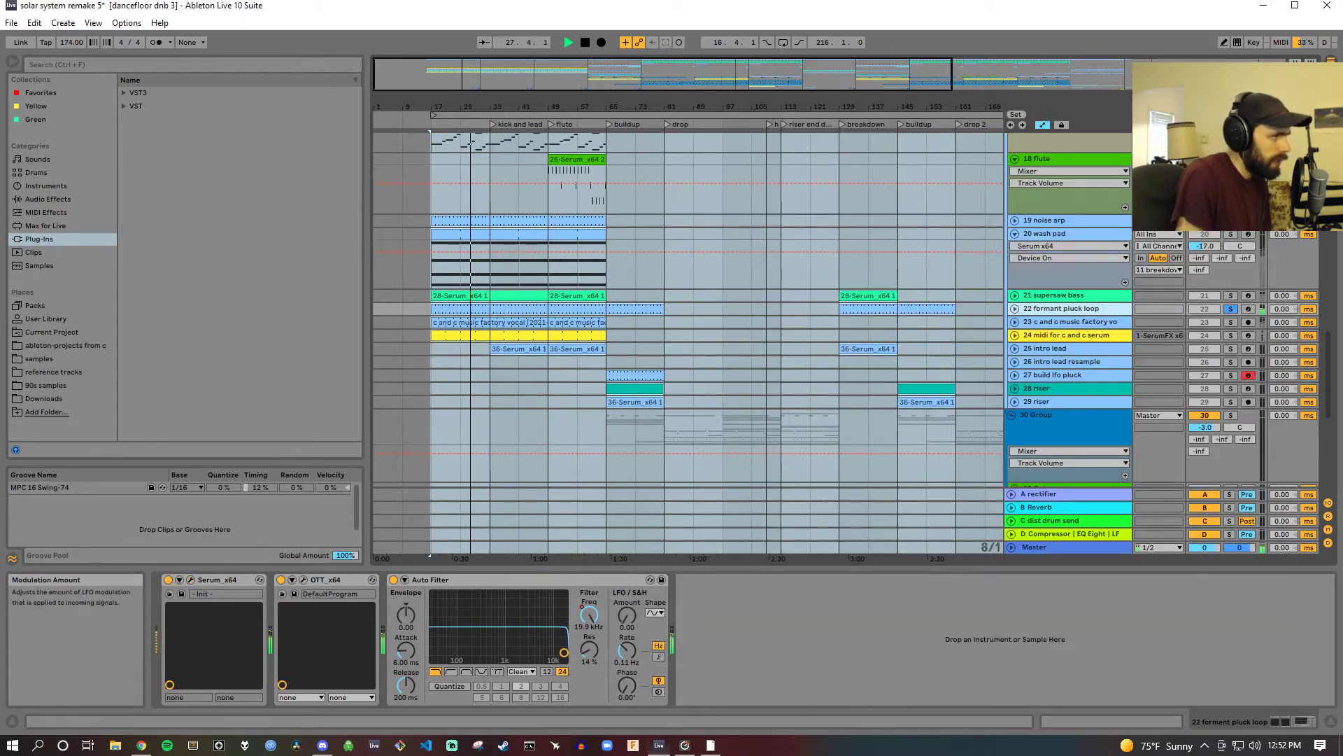
left_click(1015, 309)
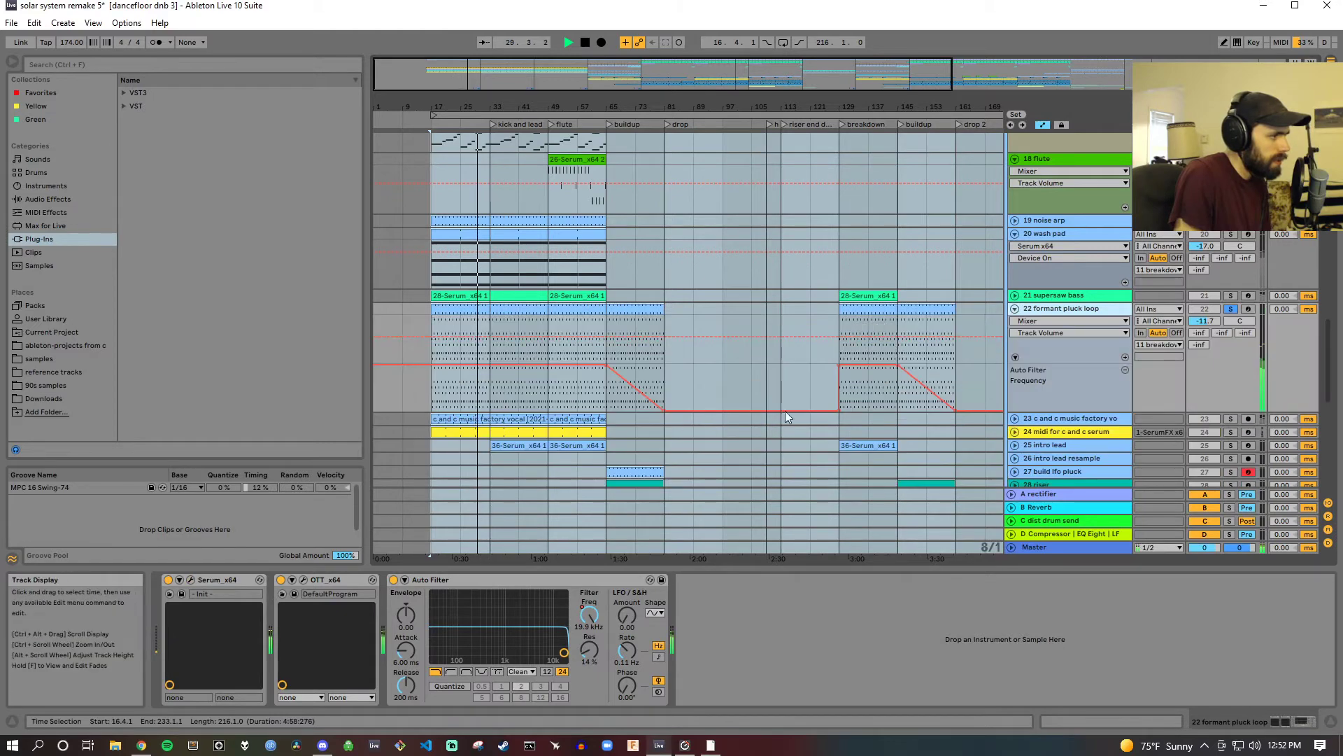
Step: Stop the formant pluck loop playback, then show the 23 c and c music factory vocal track's devices and unfold its automation lanes
left_click(1232, 310)
scroll(972, 315, "down", 2)
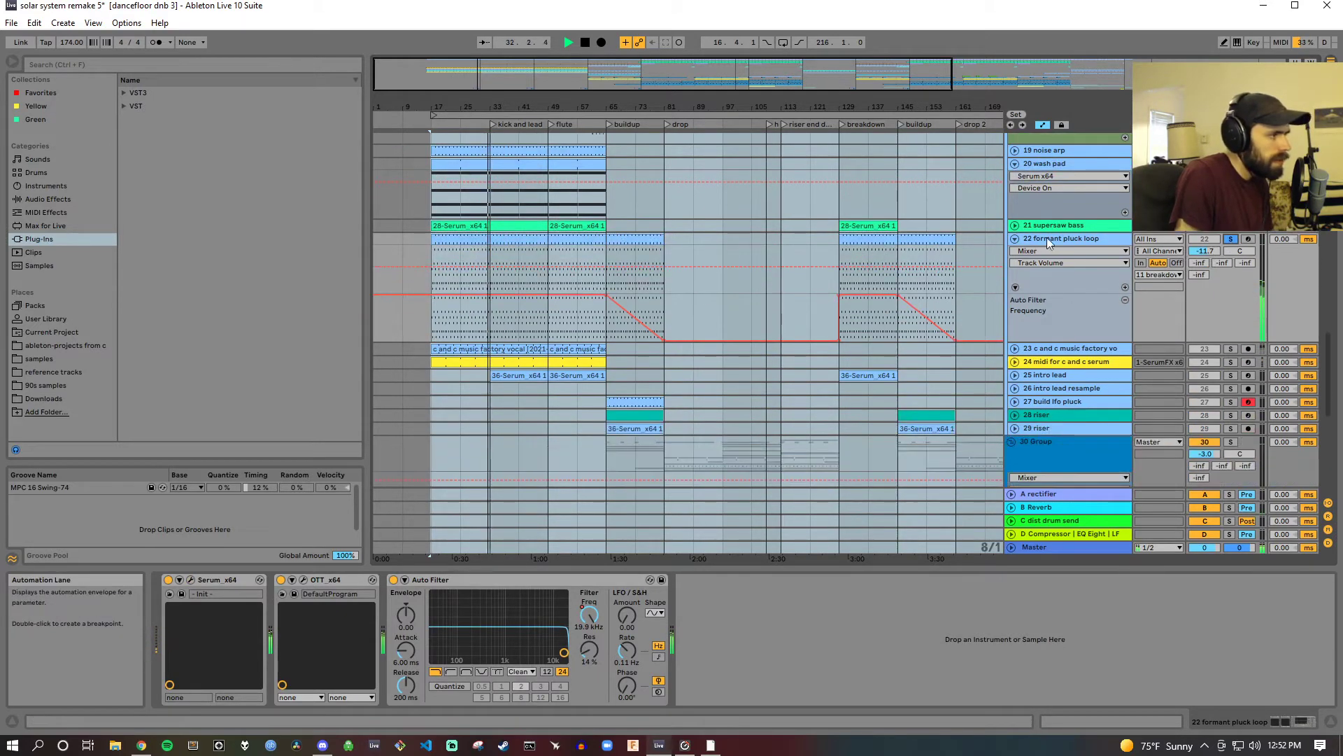
key("space")
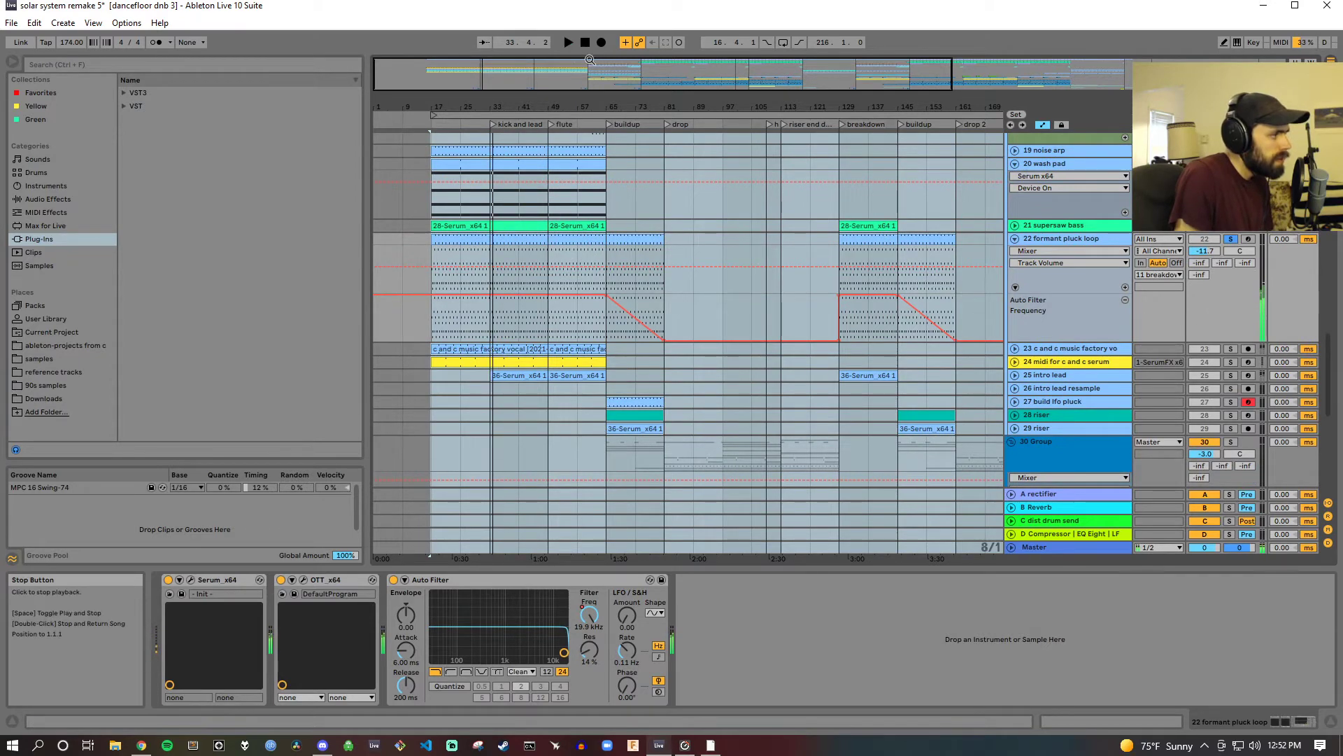
scroll(856, 300, "down", 2)
left_click(1062, 292)
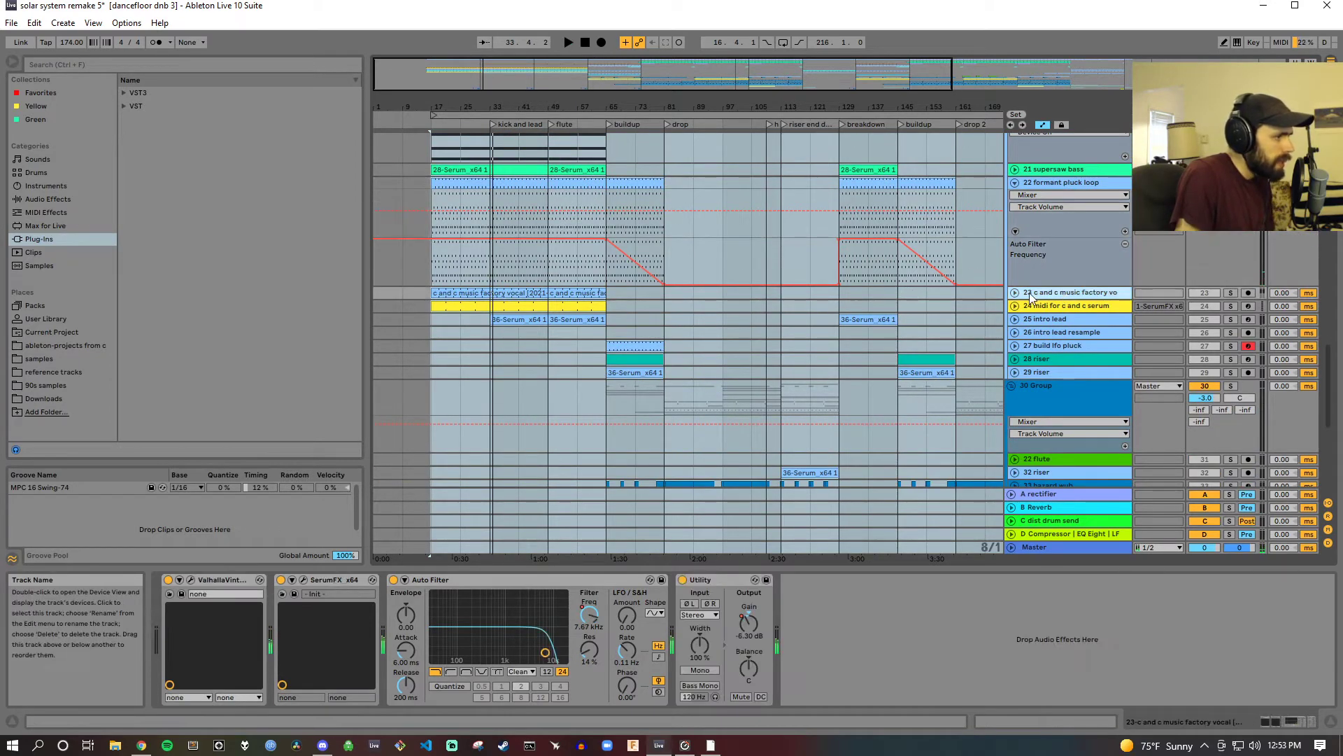
left_click(1015, 293)
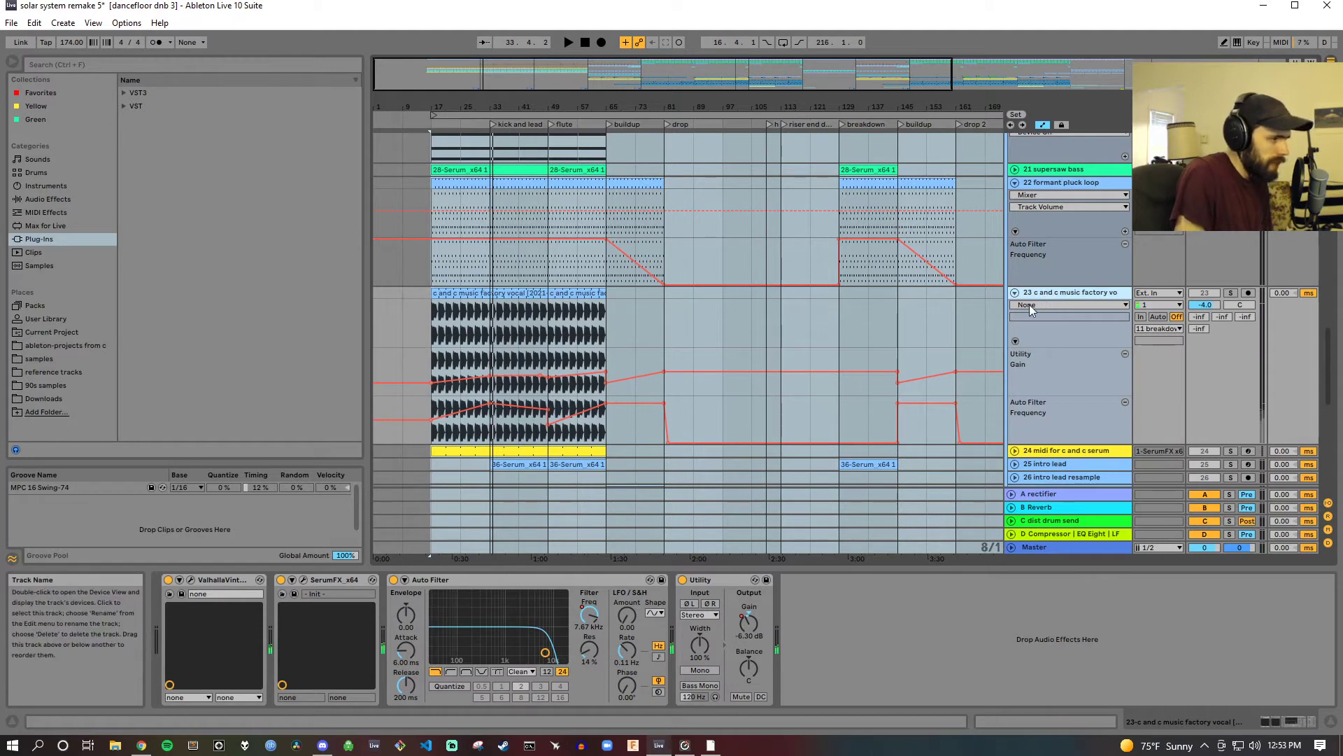
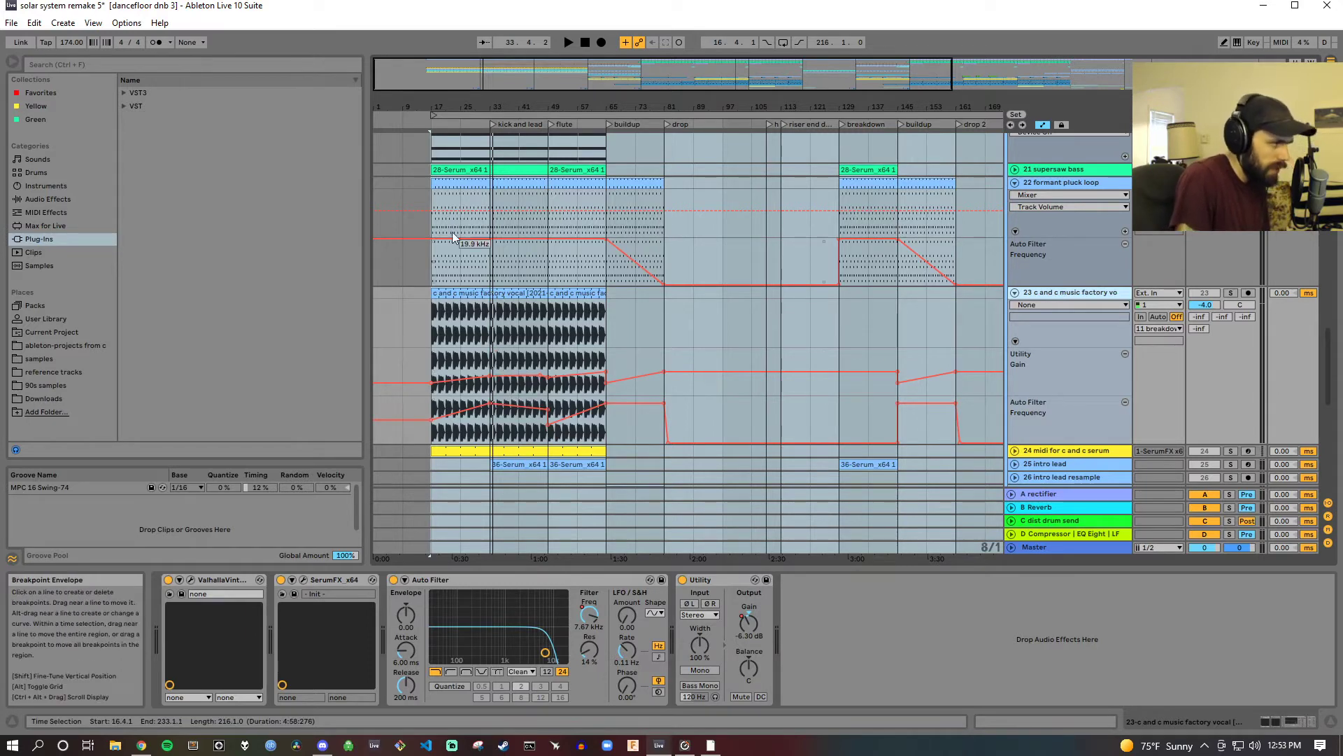
Step: Solo and play the vocal in the kick and lead section, stop playback, and examine its SerumFX filter and LFO settings
left_click_drag(508, 105, 508, 293)
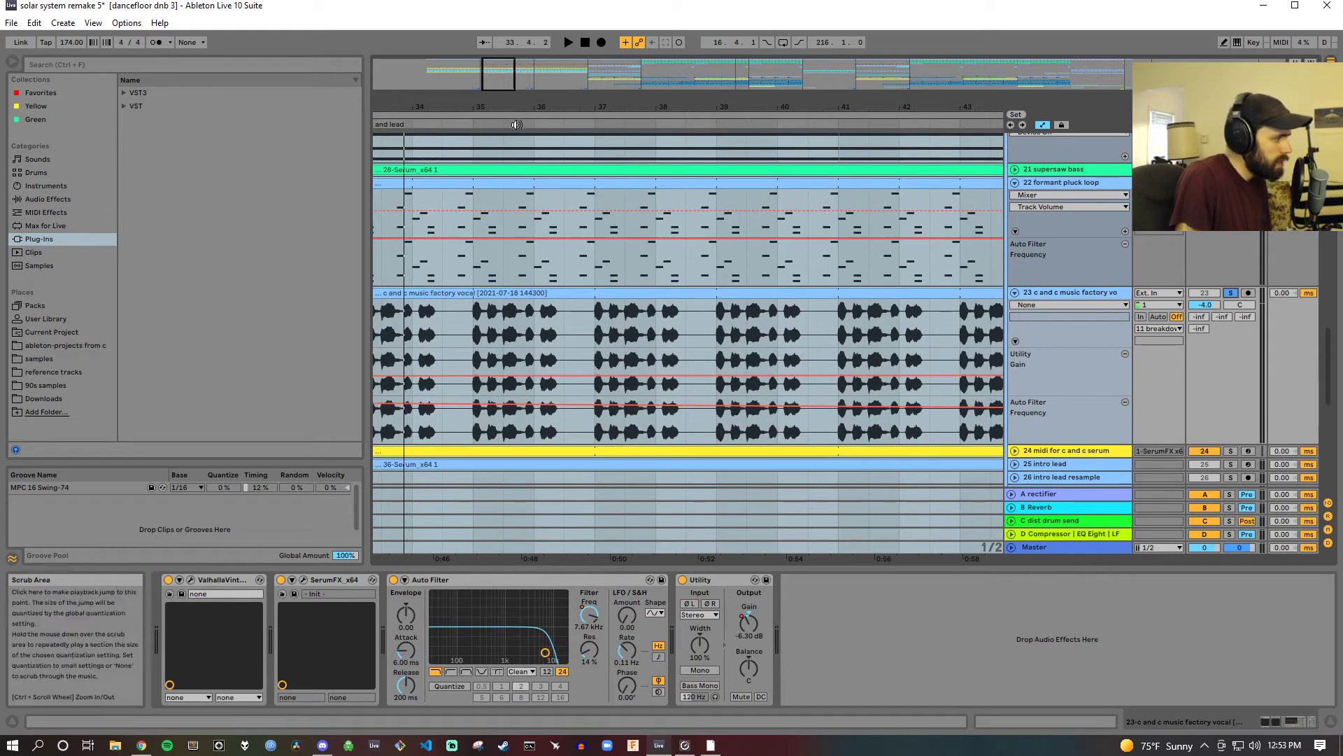
left_click(581, 123)
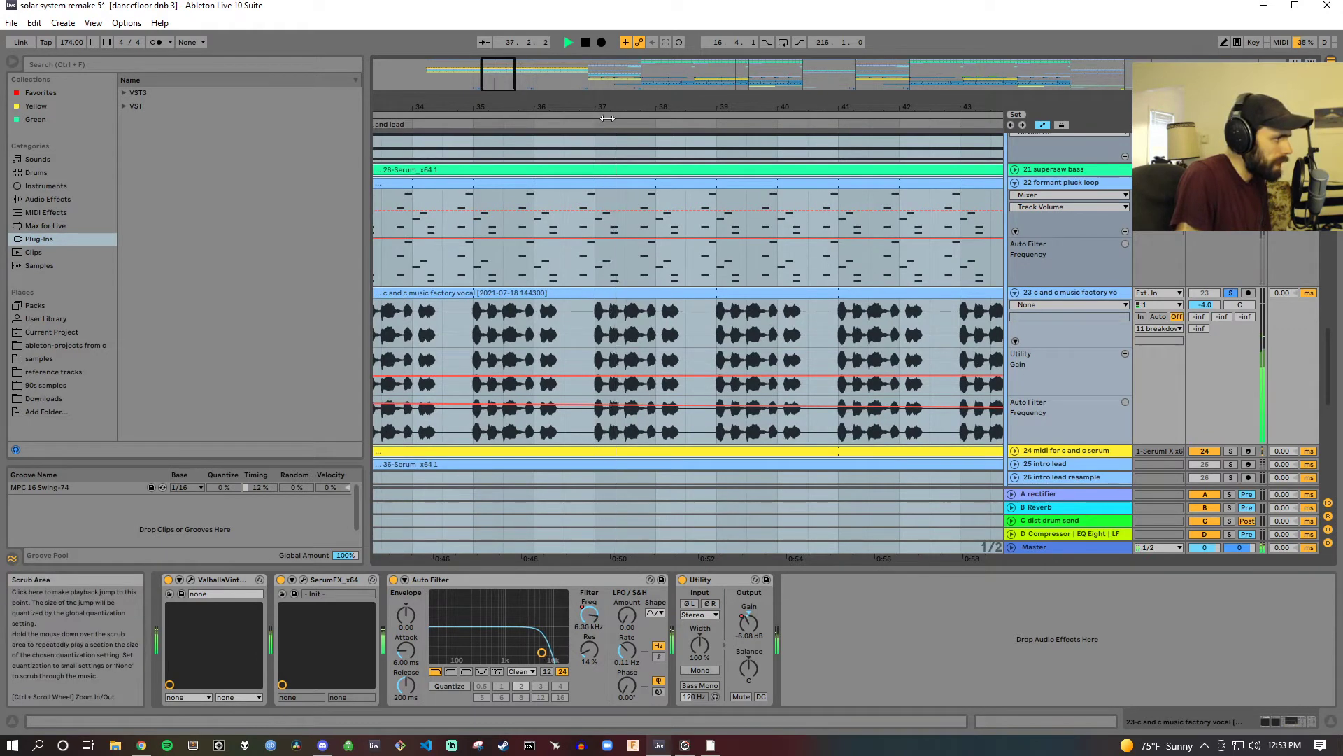
left_click_drag(641, 108, 643, 97)
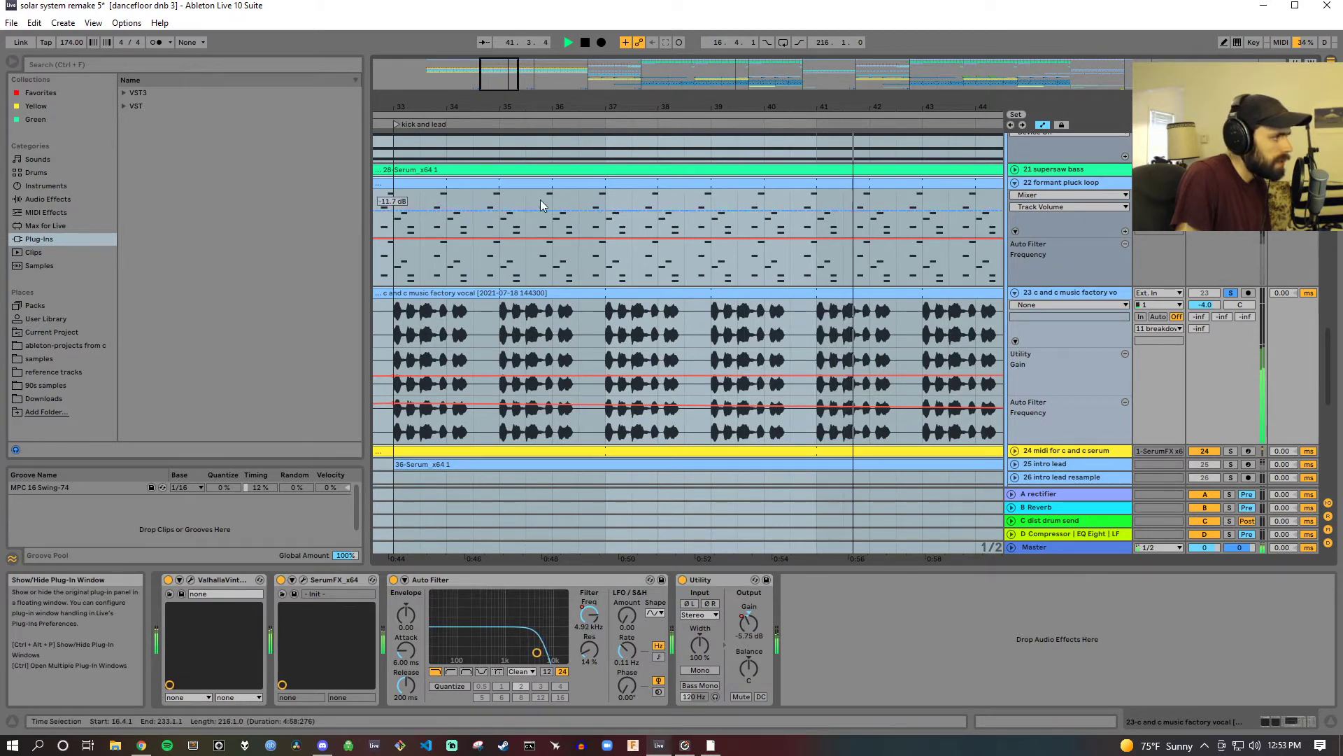
key("space")
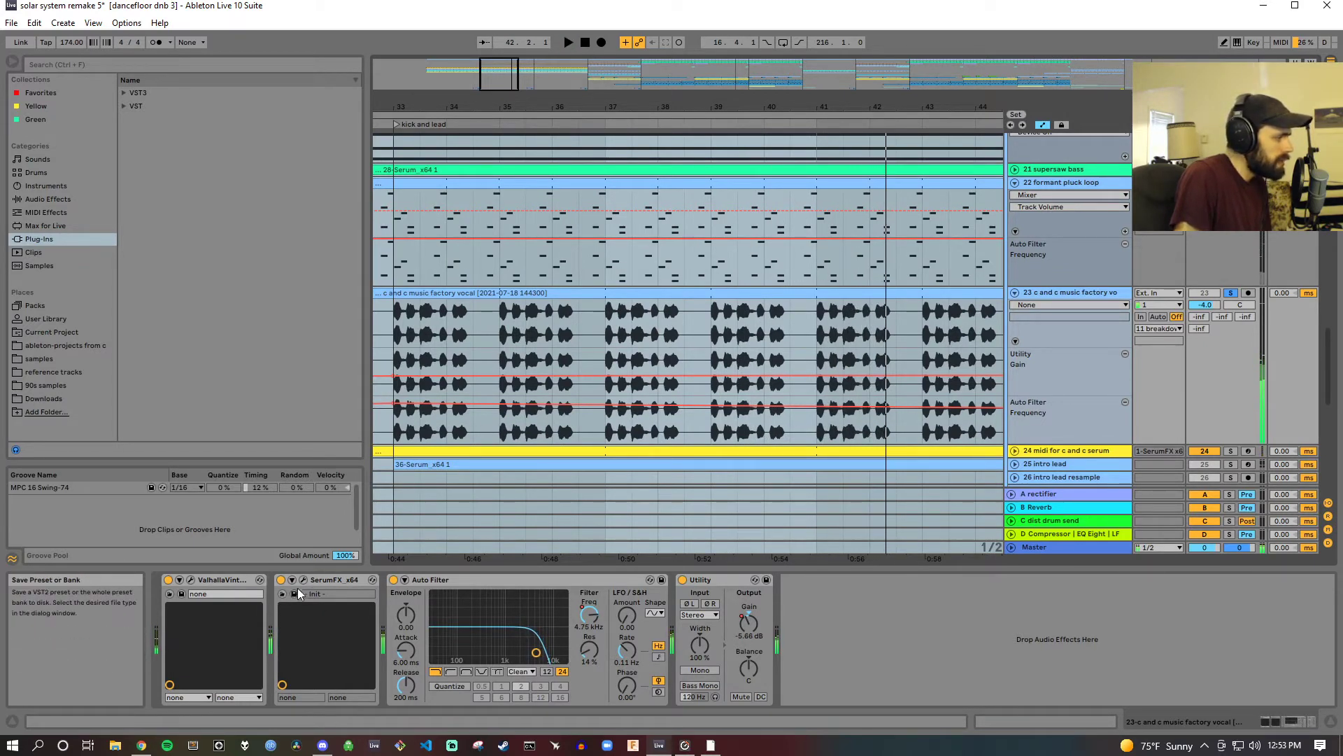
left_click(303, 580)
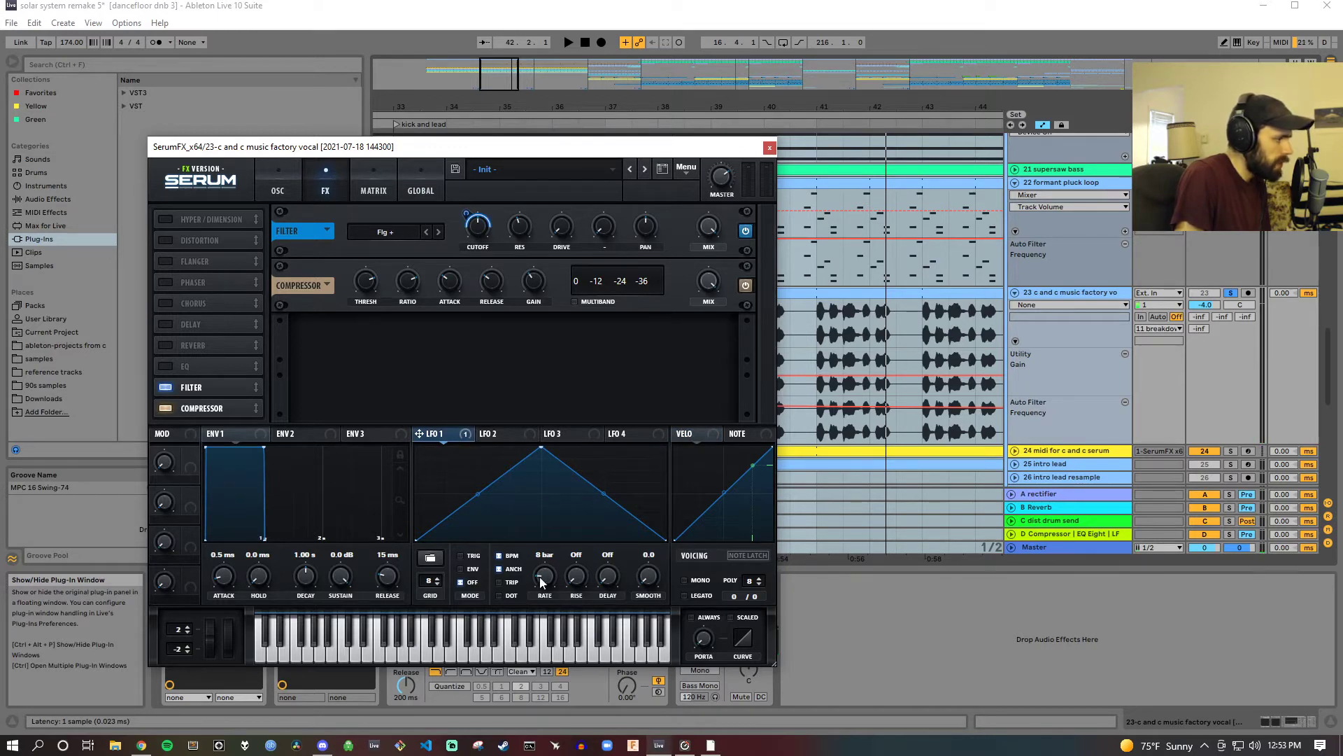
left_click(770, 148)
Step: Unfold the 24 midi for c and c serum track and examine how its output is routed to the vocal track's SerumFX
left_click(1018, 454)
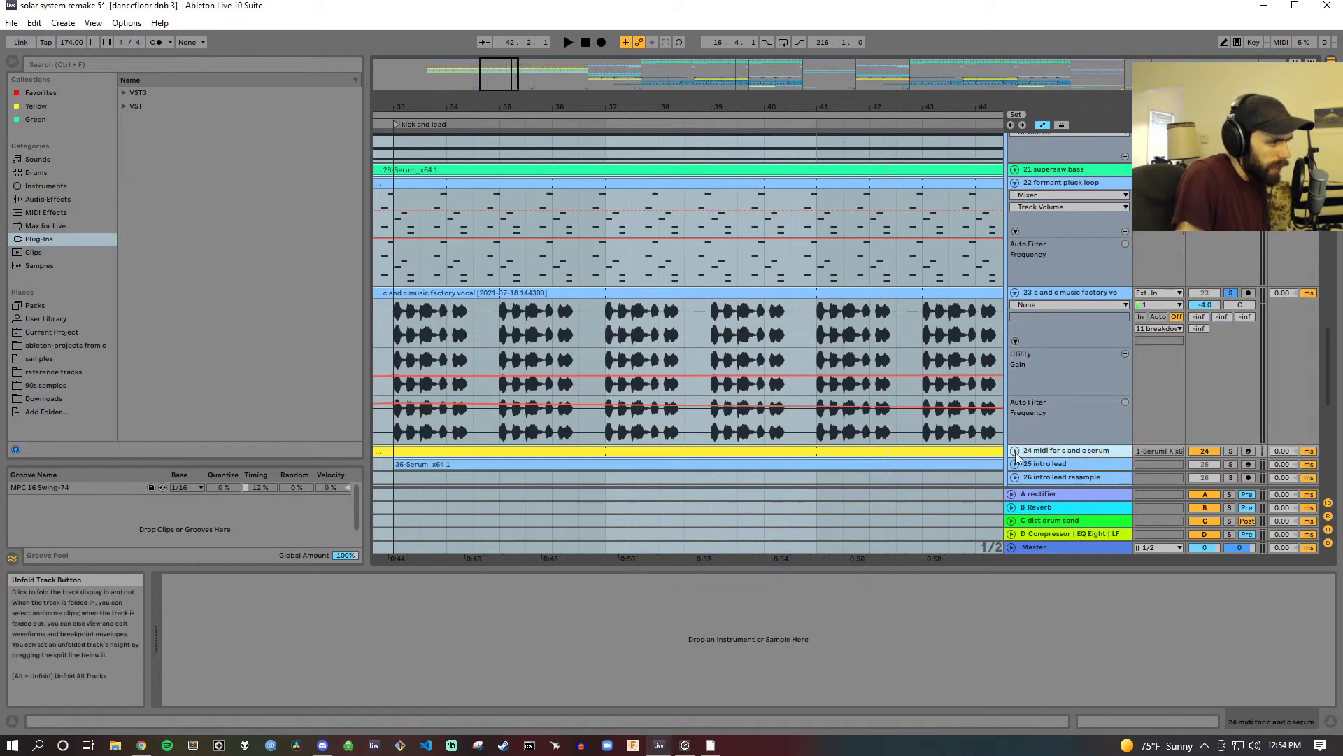
left_click(1039, 300)
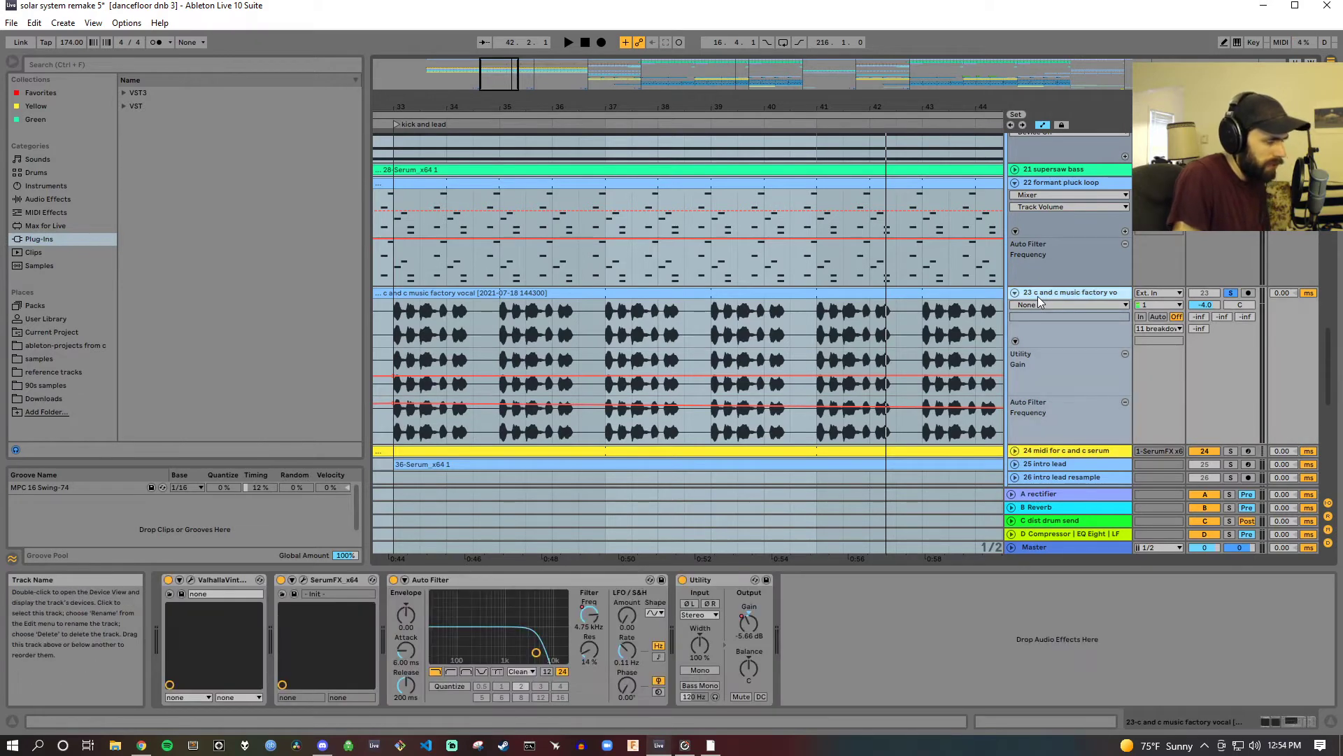
left_click(1016, 453)
left_click(1034, 453)
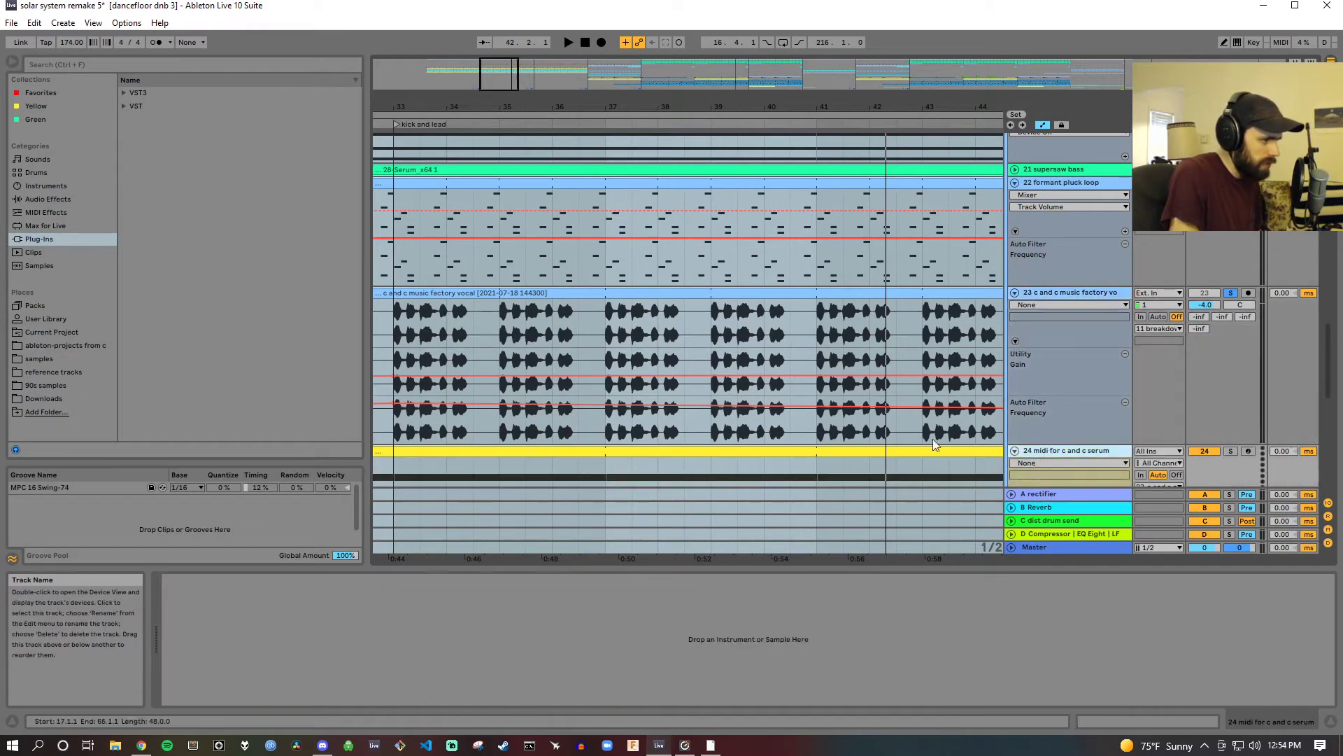
scroll(934, 443, "down", 2)
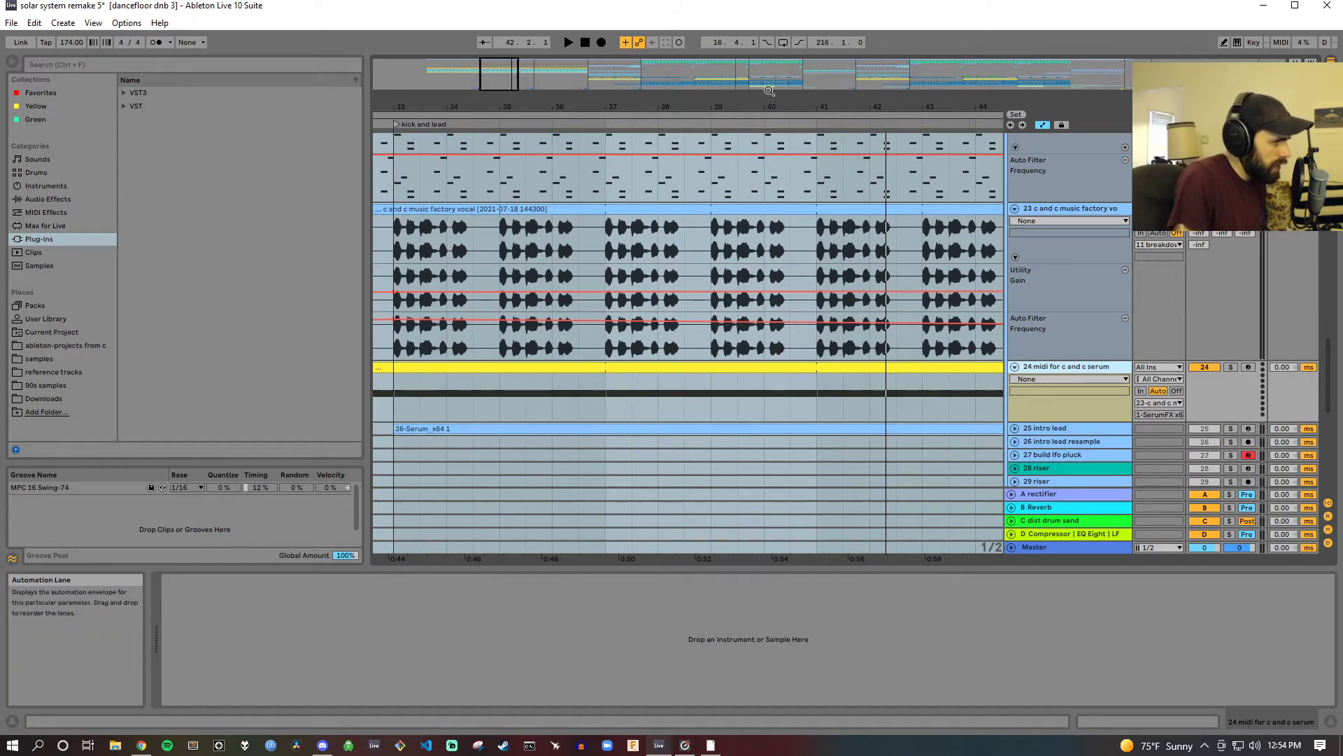
left_click_drag(772, 106, 689, 105)
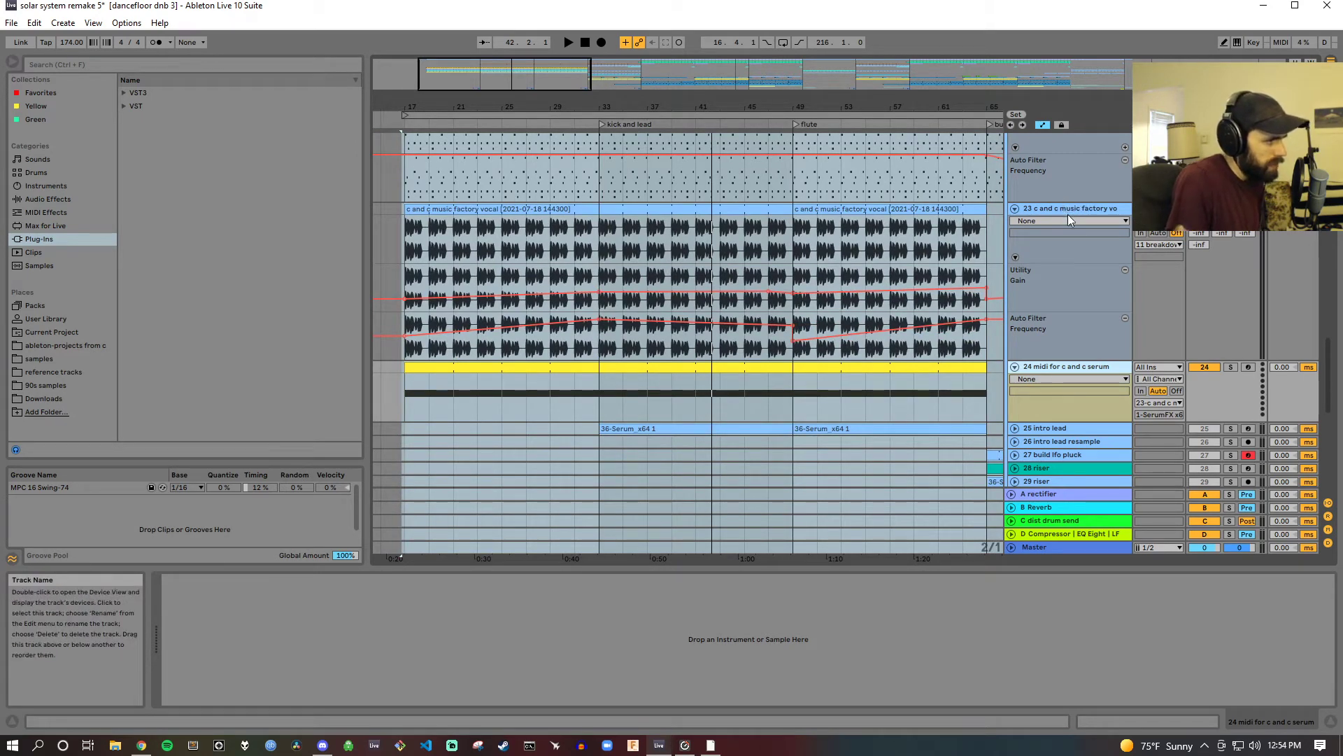
left_click(1089, 212)
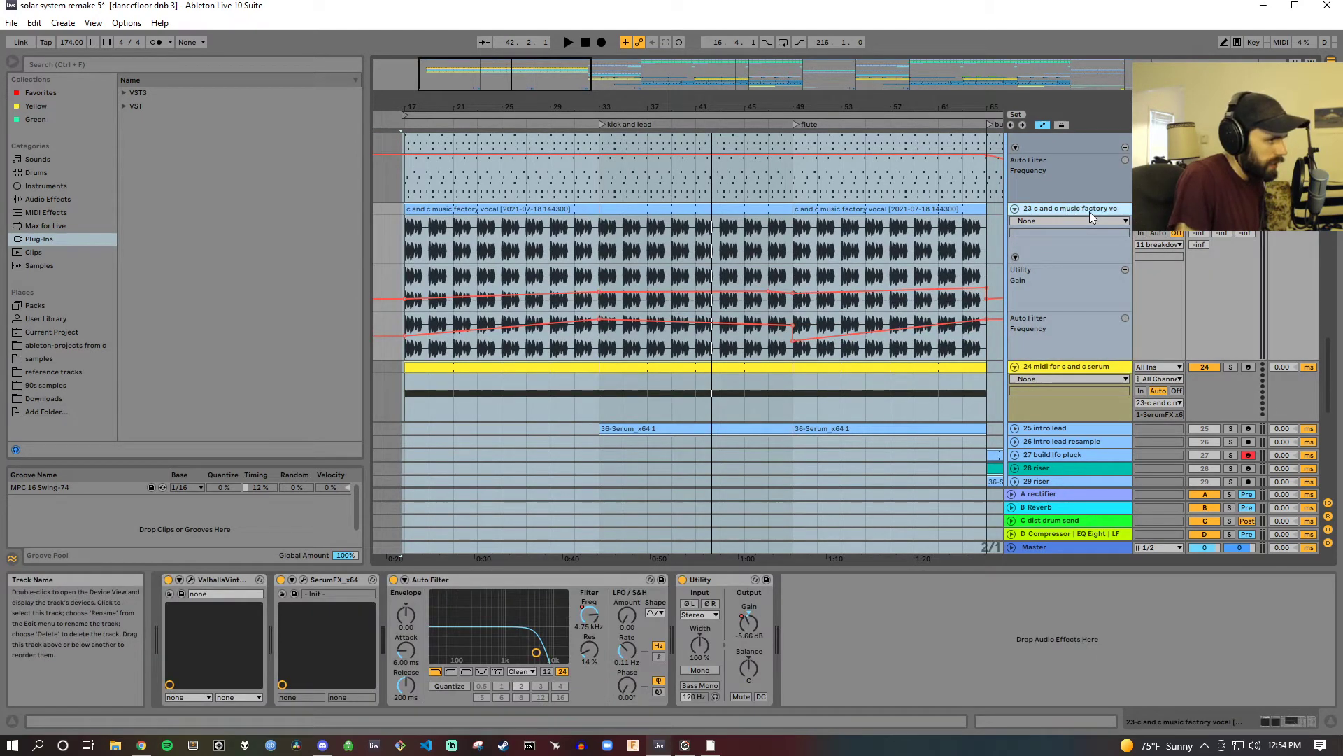
left_click(1106, 368)
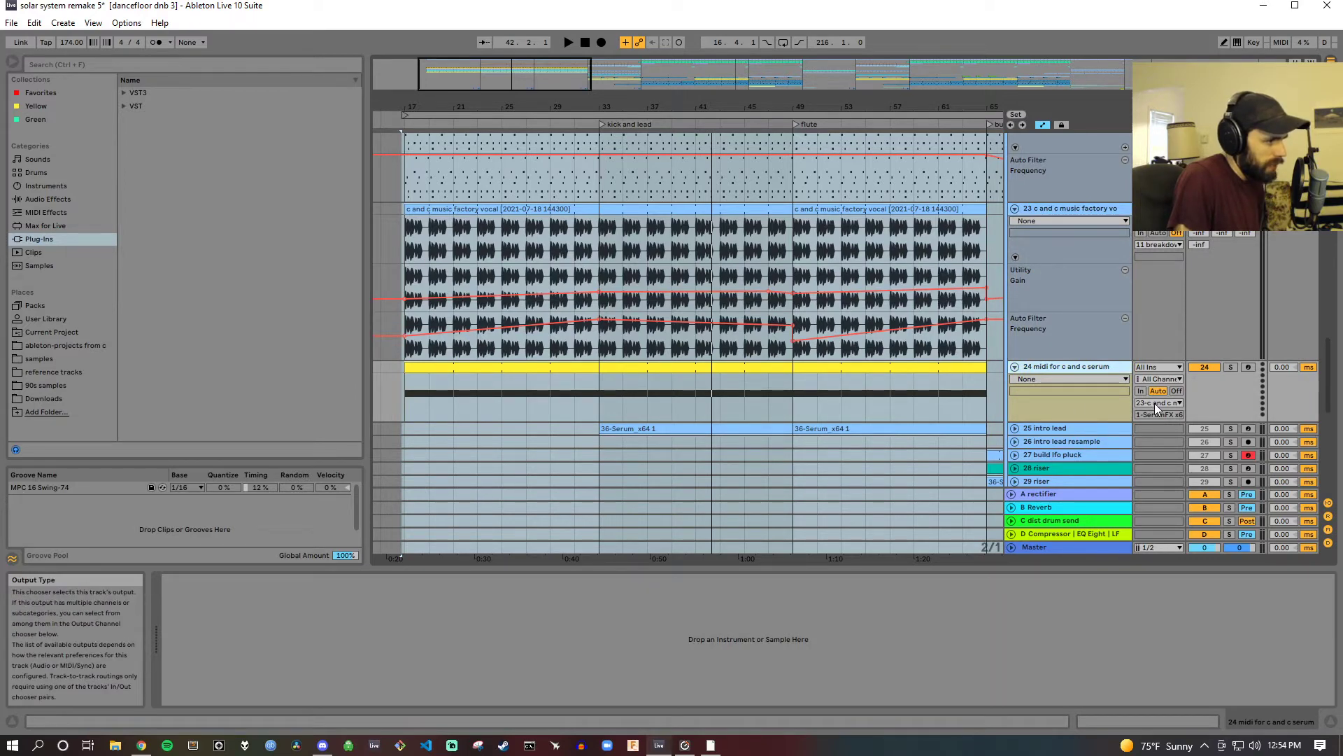
Step: Reopen the vocal track's SerumFX, place its window beside the clips, play the intro while viewing it and close the window
left_click(1043, 209)
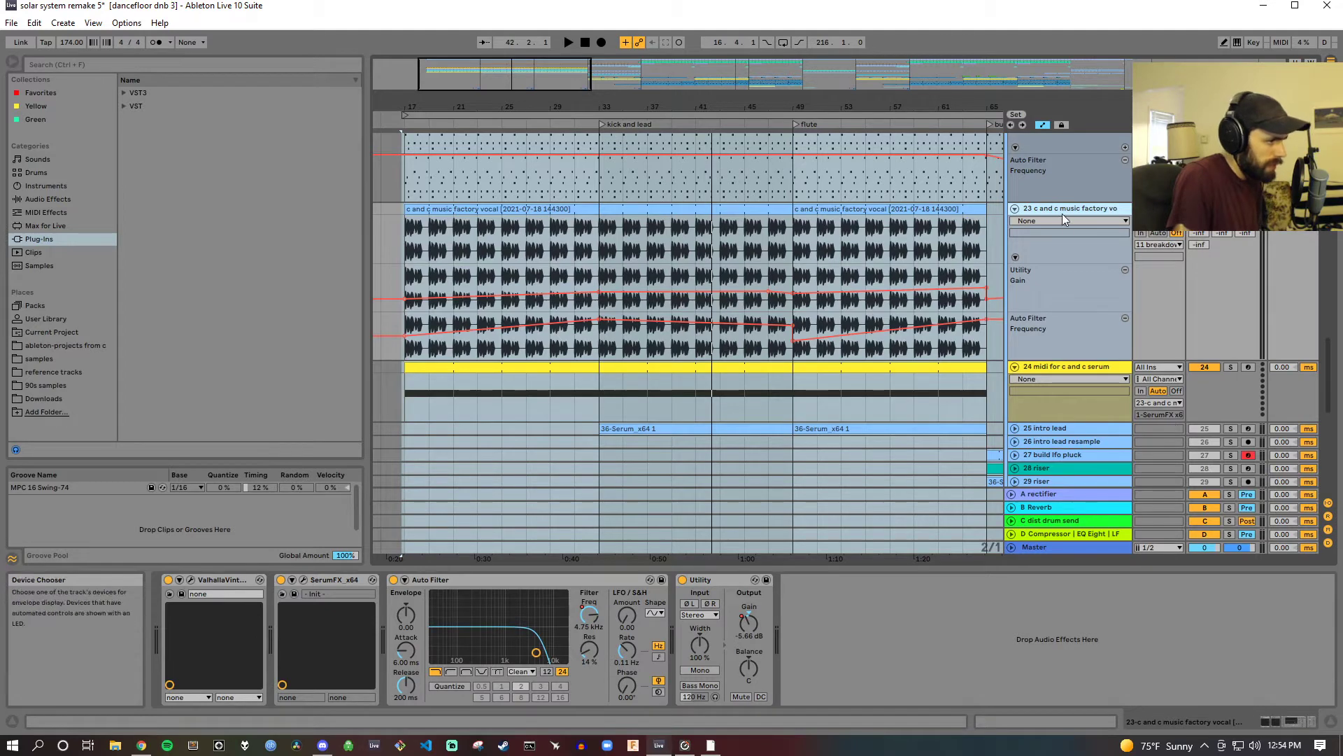
left_click(300, 580)
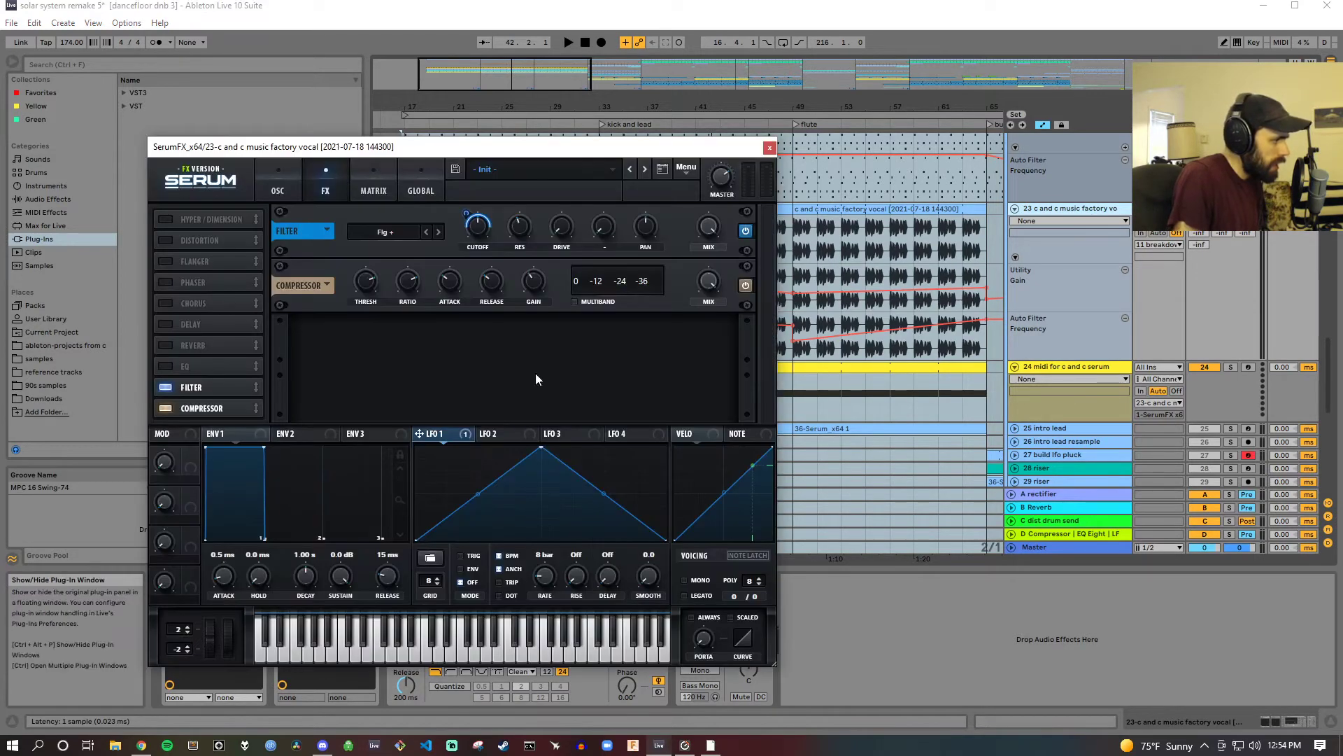
left_click_drag(551, 159, 1037, 160)
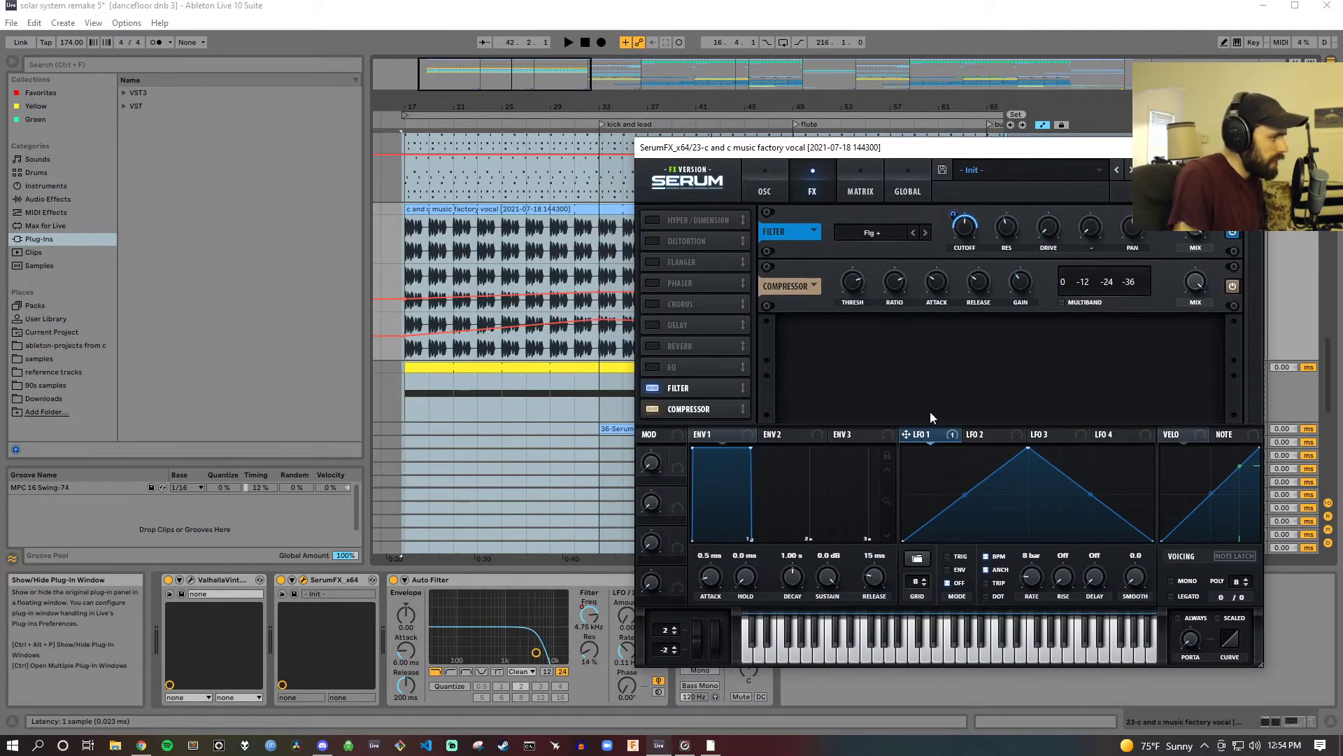
left_click(486, 114)
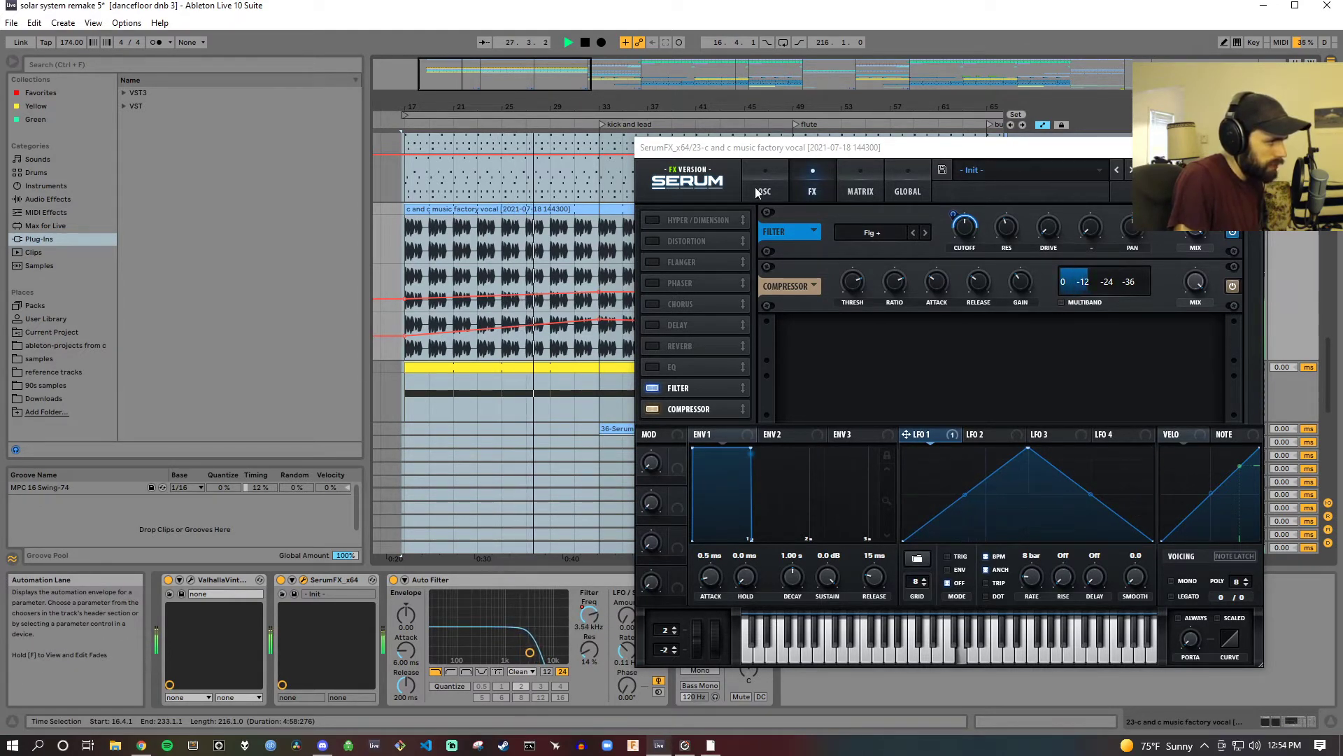
left_click(1249, 148)
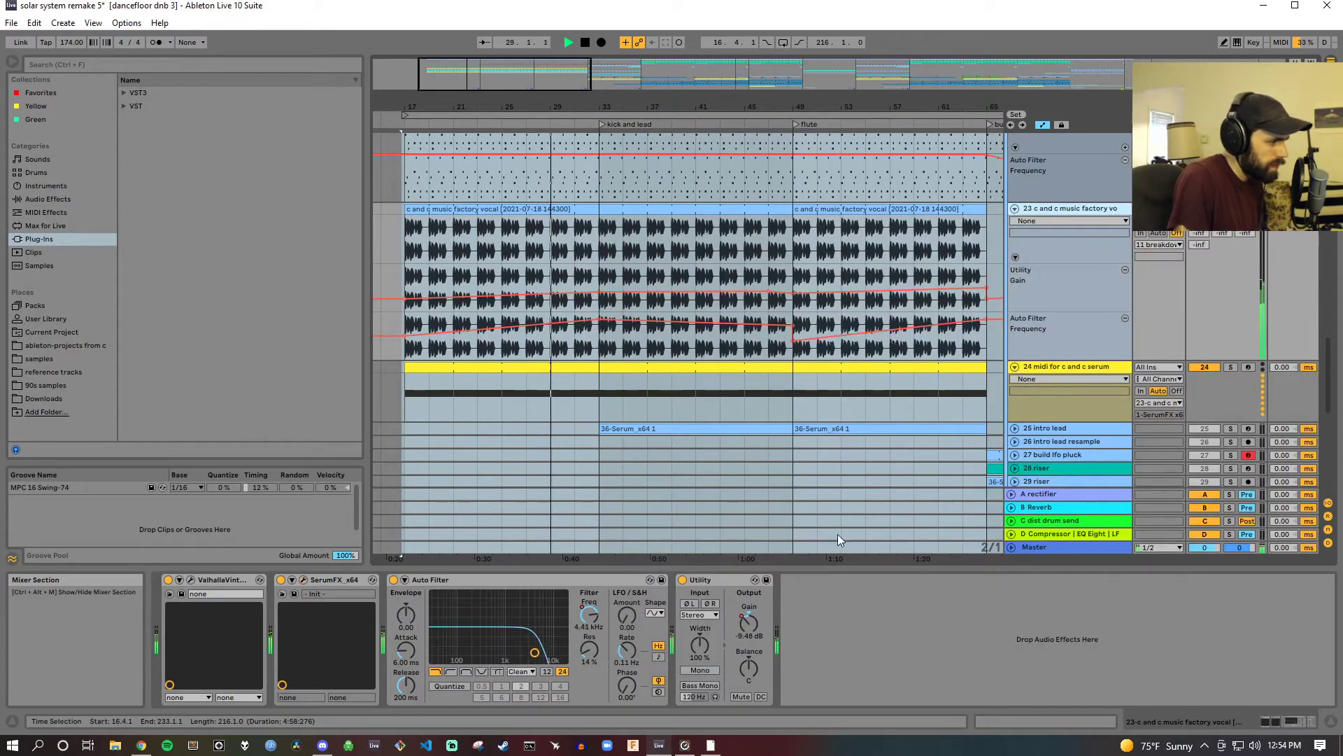
Step: View the vocal's ValhallaVintageVerb settings, close them, unsolo the vocal track and stop playback
left_click(191, 580)
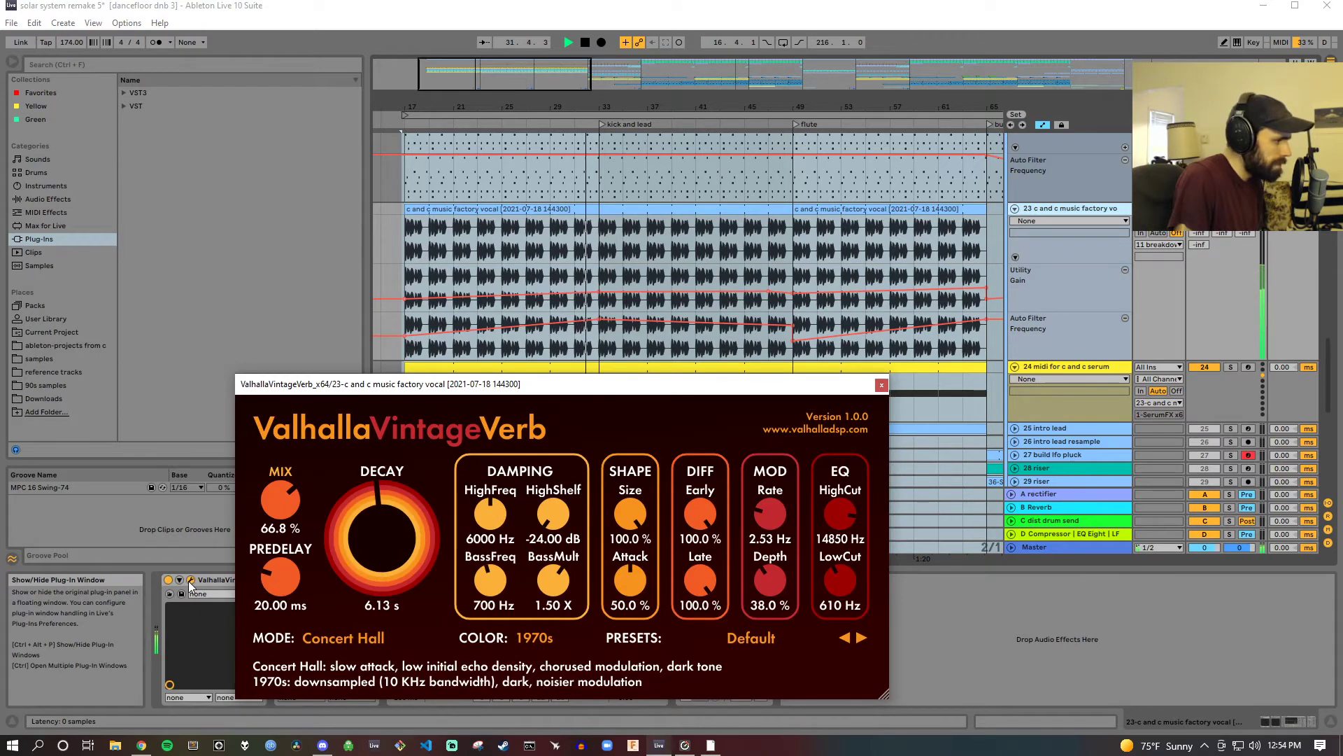
left_click(191, 580)
scroll(1052, 200, "down", 2)
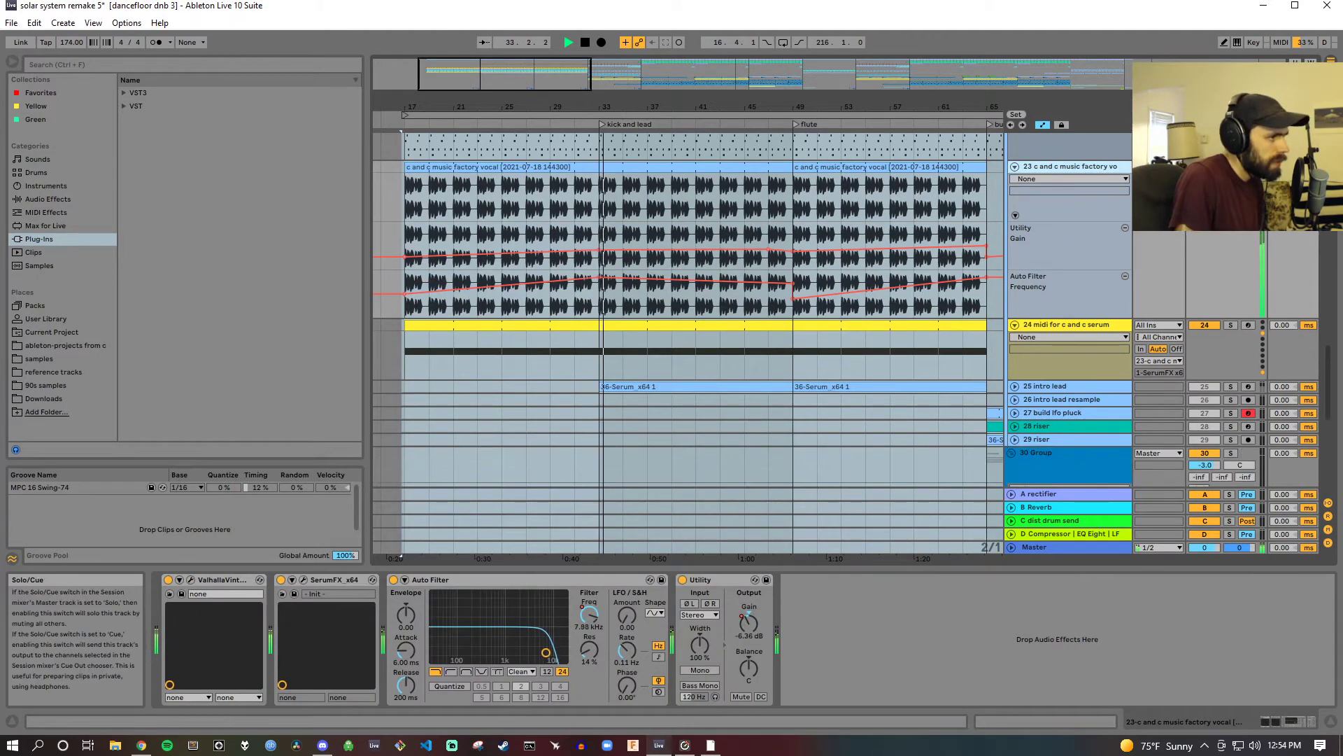
left_click(1230, 166)
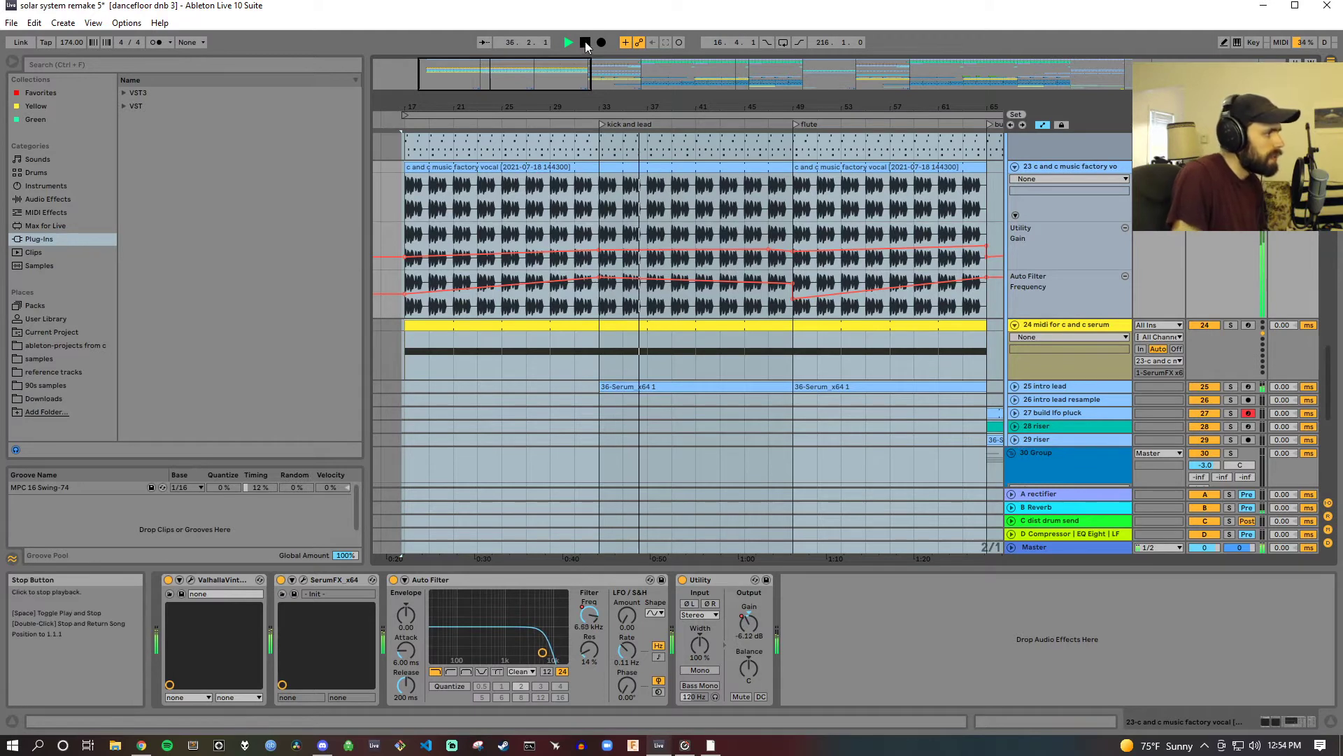
left_click(587, 44)
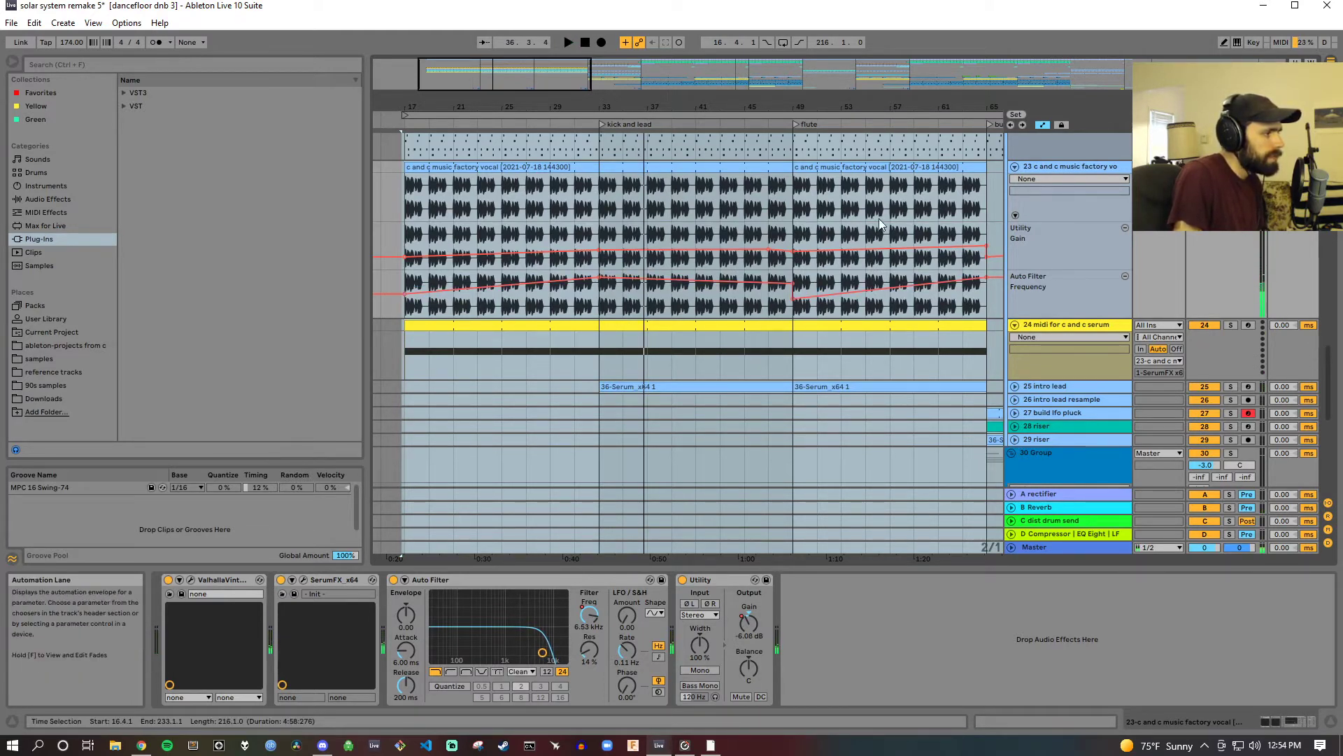
Step: Select the 25 intro lead track to show its devices and unfold its Gain, Verb Wet and filter Frequency automation lanes
scroll(880, 217, "down", 3)
scroll(1022, 260, "down", 3)
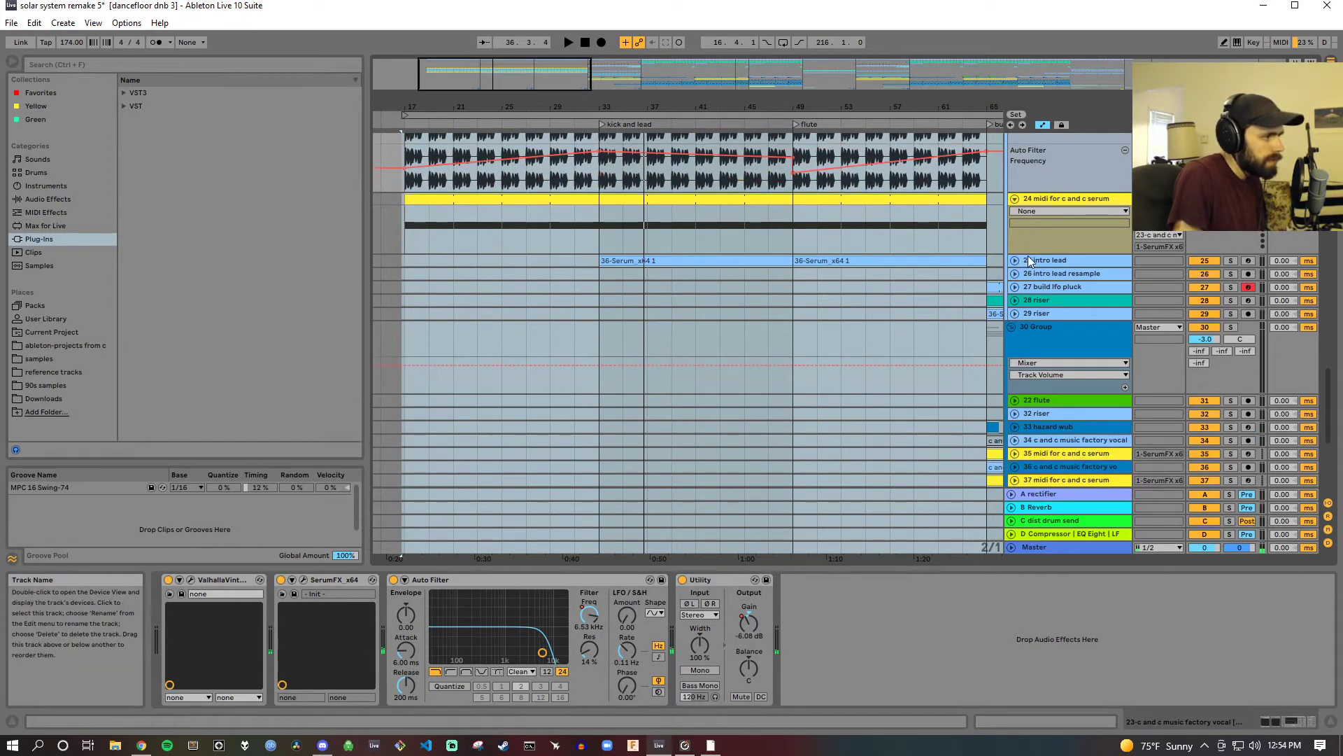
left_click(1022, 260)
left_click(1015, 261)
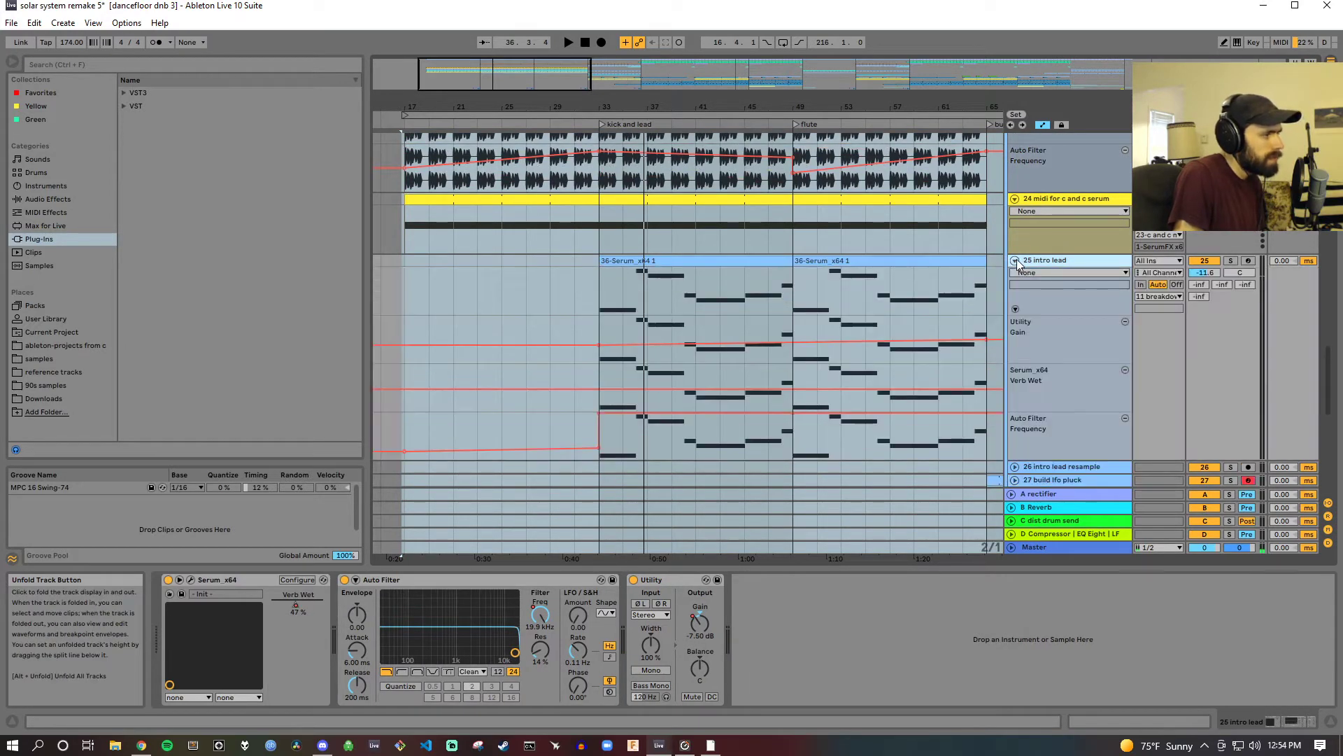
scroll(804, 336, "up", 2)
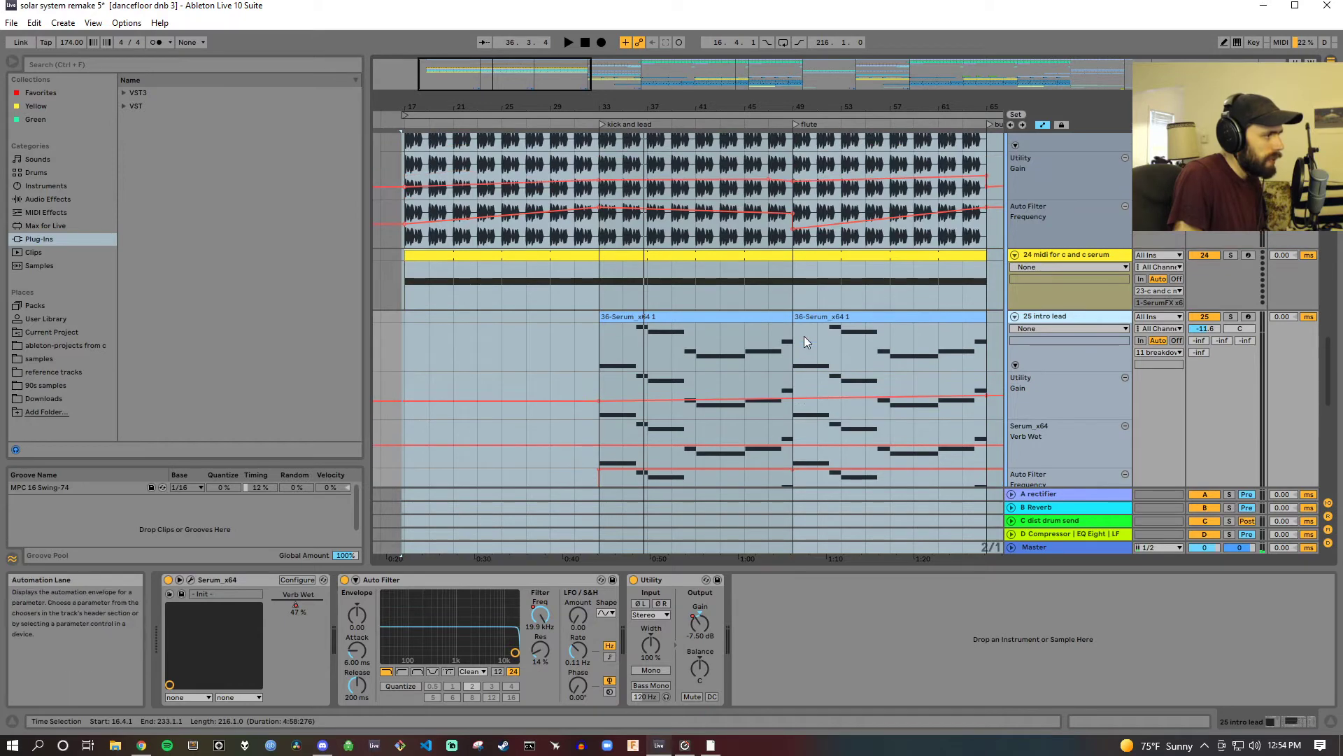
scroll(805, 359, "down", 1)
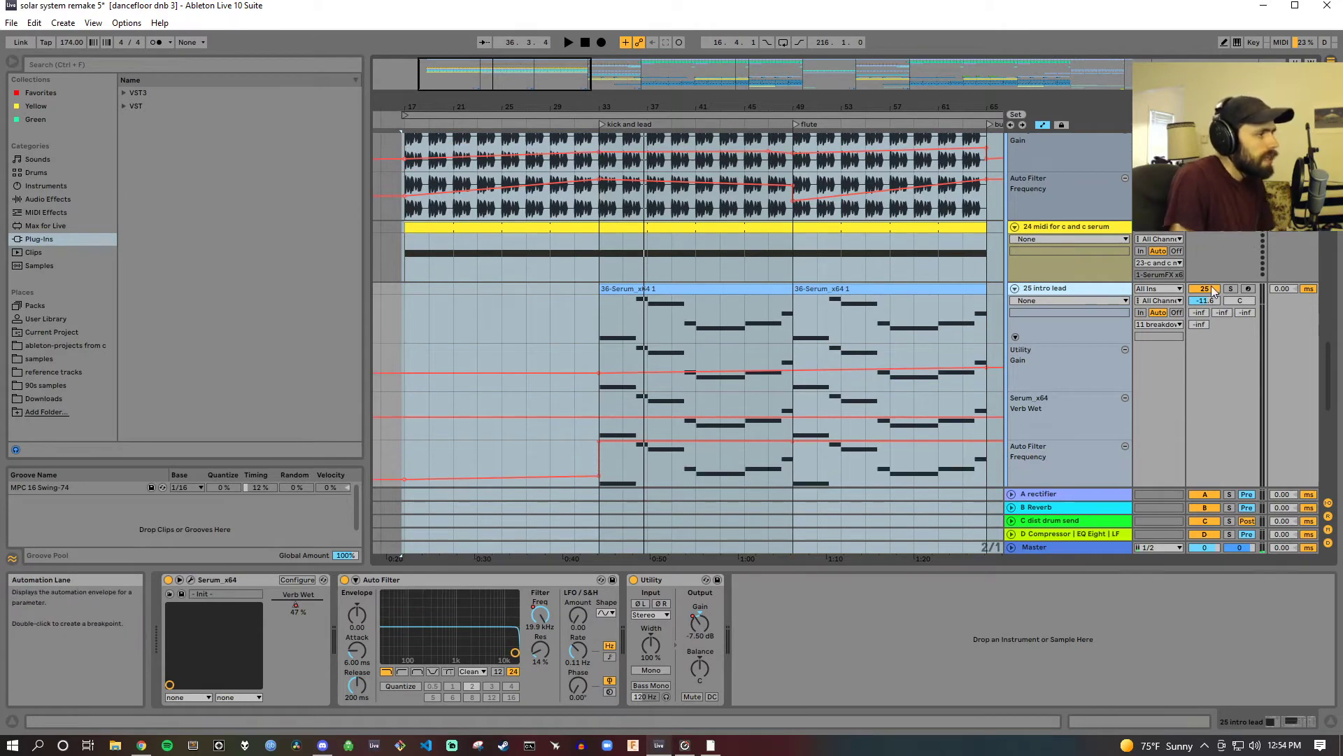
Step: Solo the intro lead, play it from just before the kick and lead marker, open its Serum oscillator page and stop playback
left_click(1212, 287)
left_click(1230, 288)
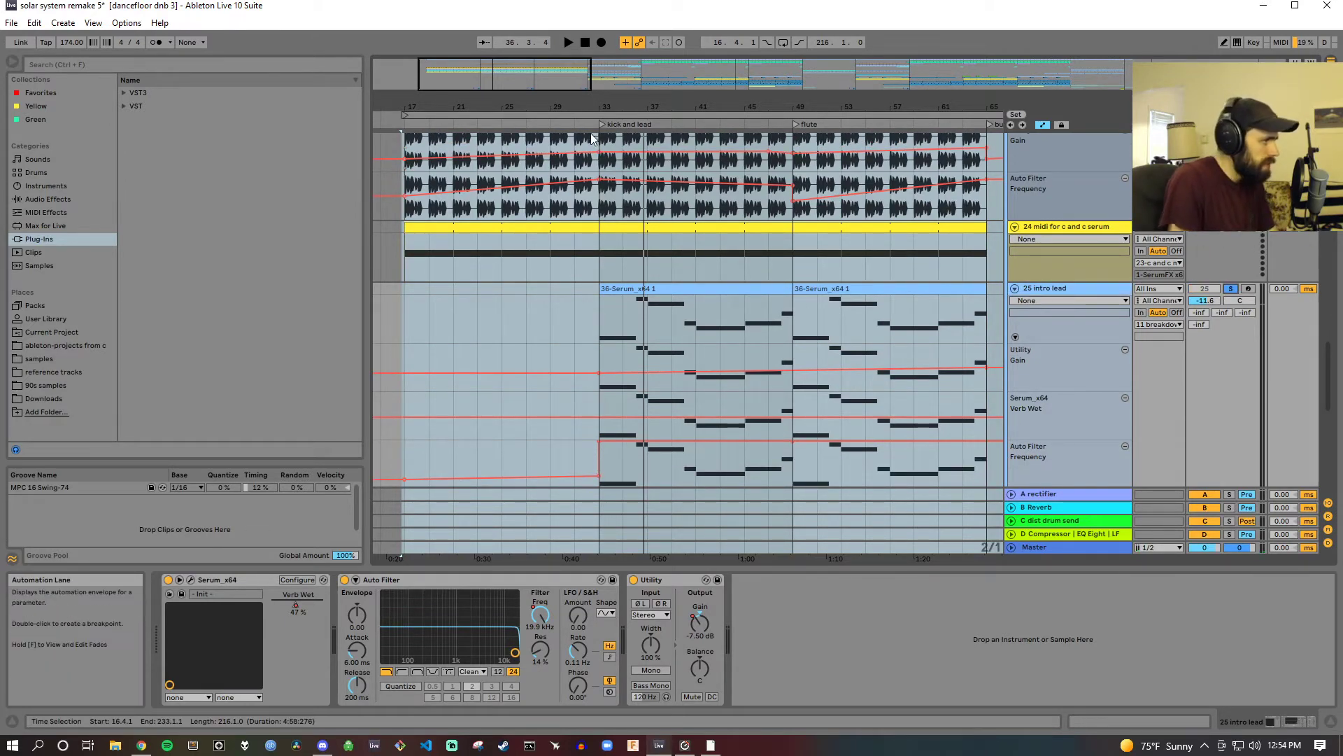
left_click_drag(585, 107, 544, 95)
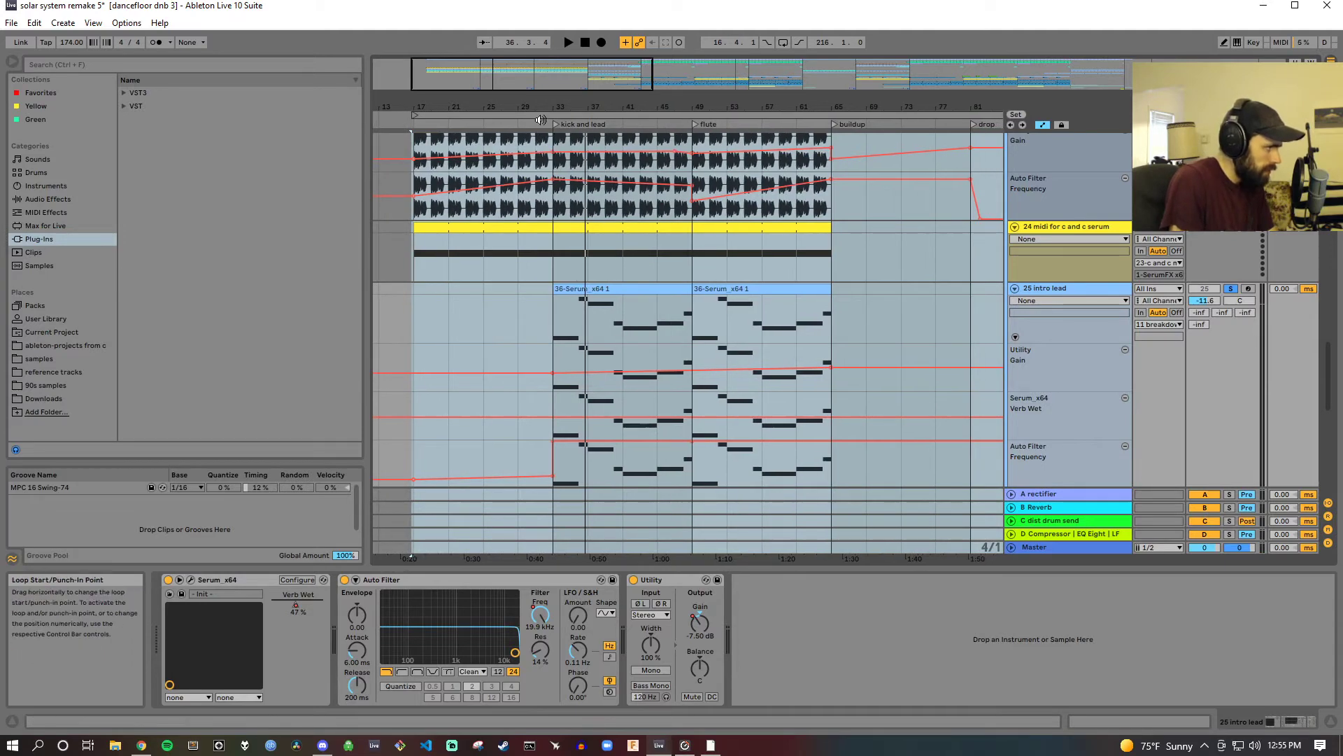
left_click(541, 119)
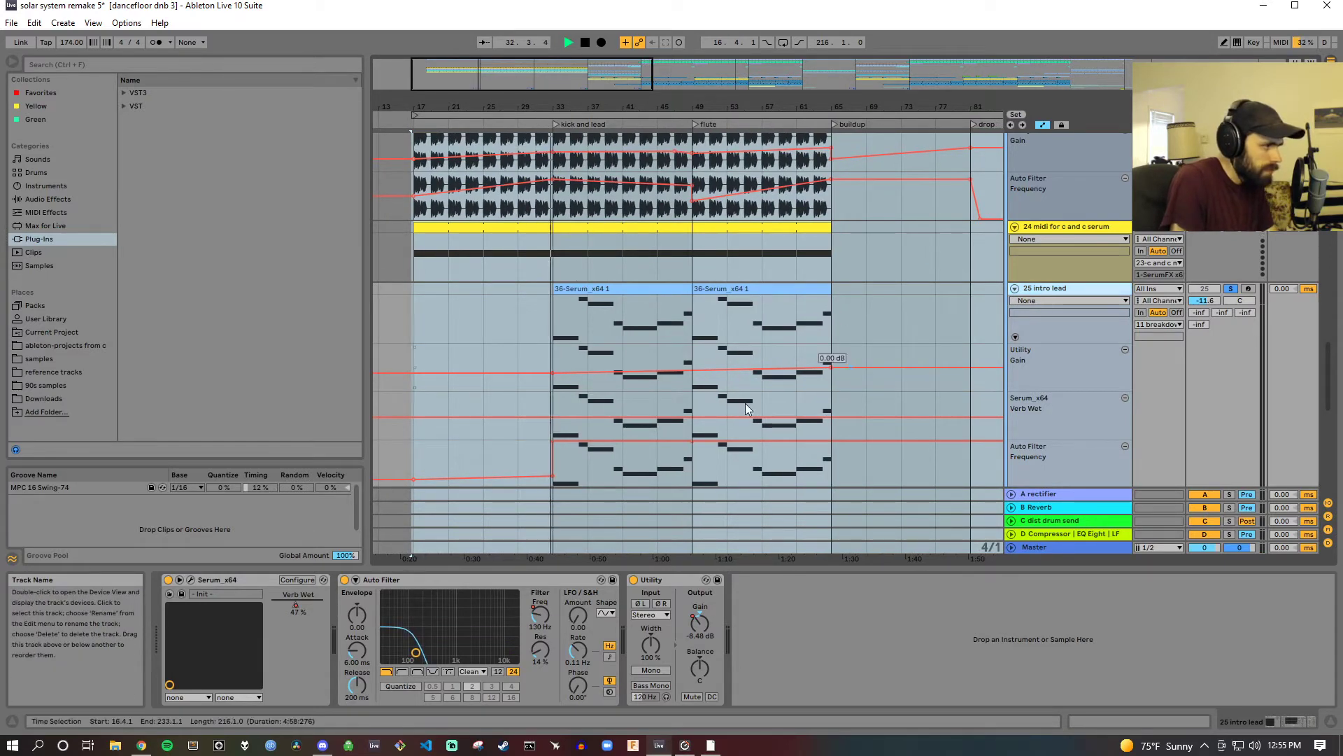
left_click(189, 580)
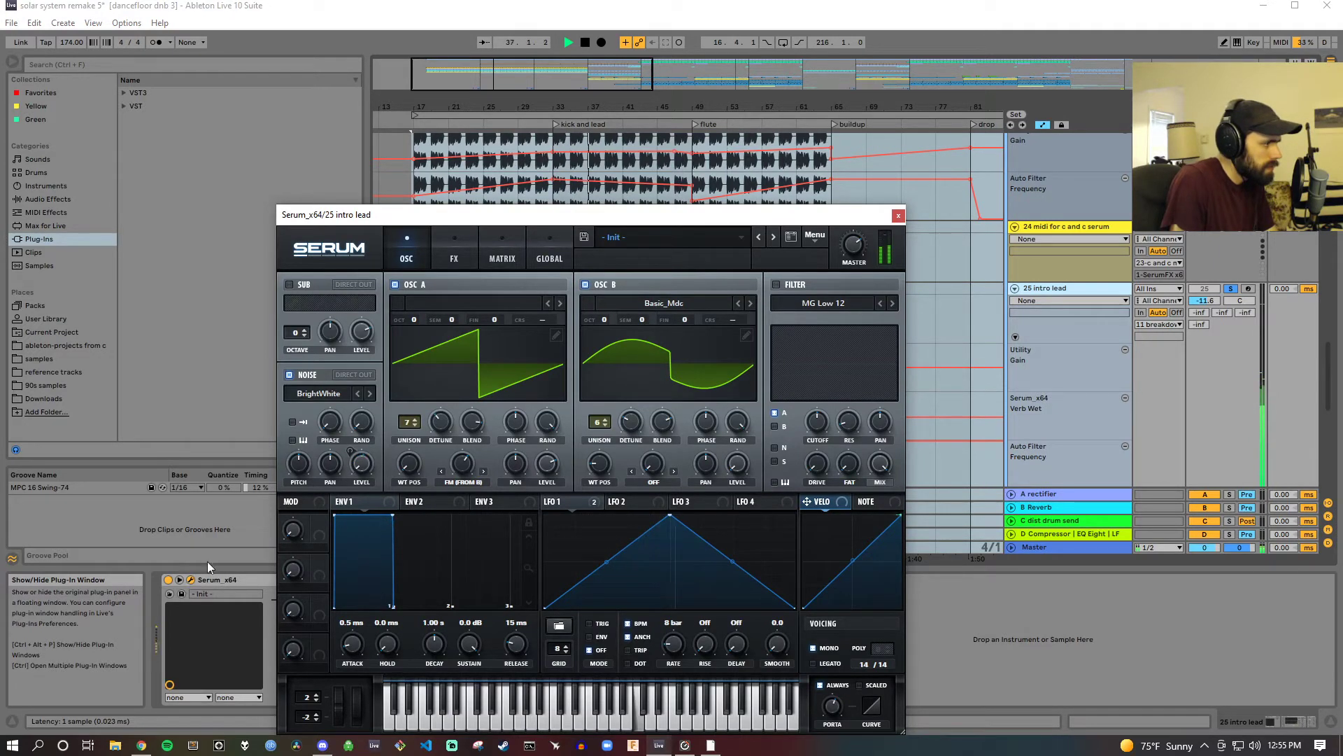
left_click(585, 44)
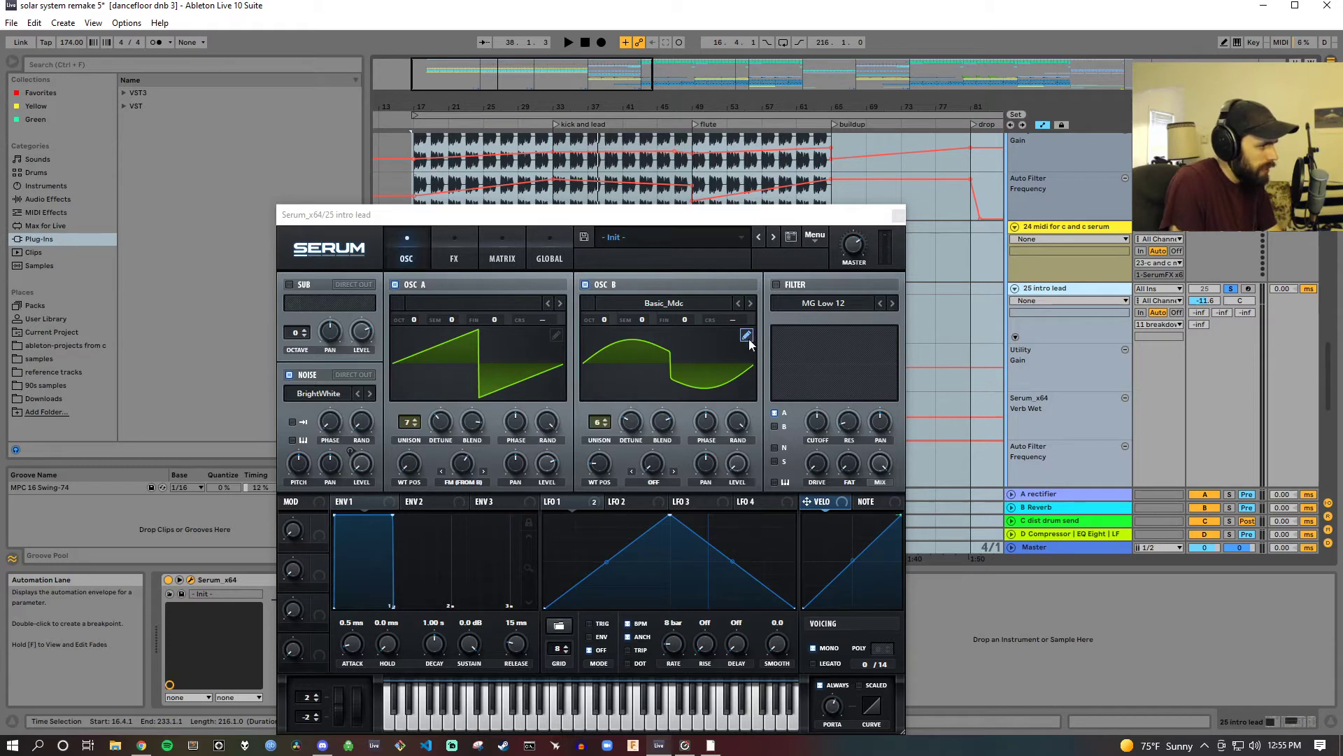
Step: View the intro lead's Serum effects page and LFO 1's modulation of the filter cutoff, and close the plugin window
left_click(444, 259)
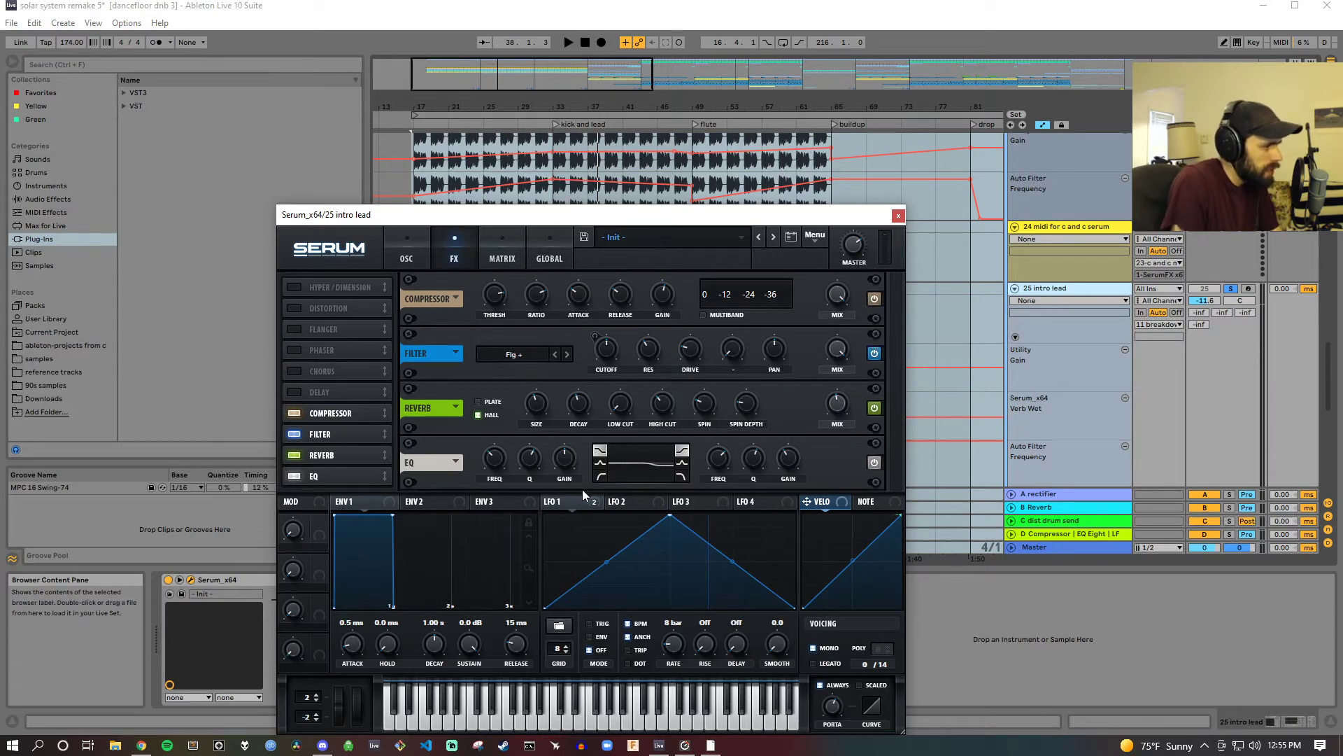
left_click_drag(580, 504, 605, 341)
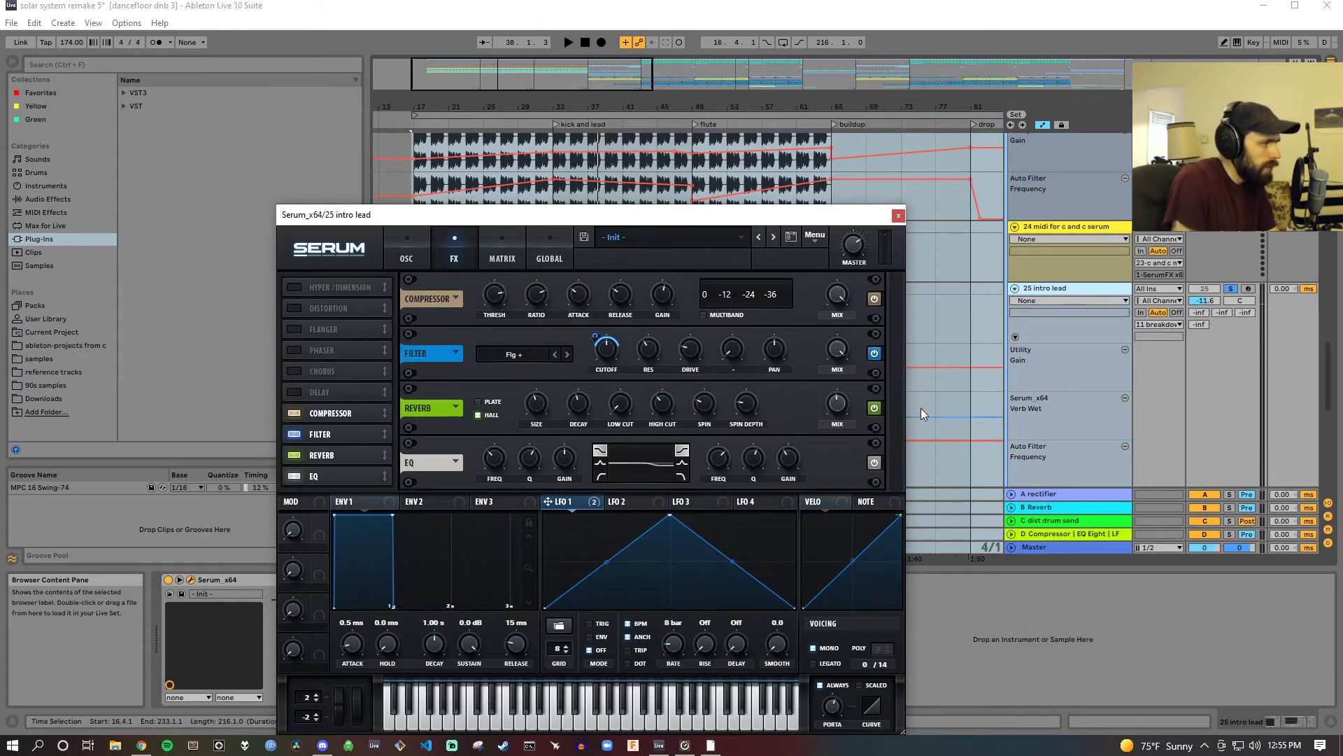
left_click(899, 216)
Step: Play the soloed intro lead from just before the kick and lead marker beside its notes and automation, and stop playback
left_click(542, 126)
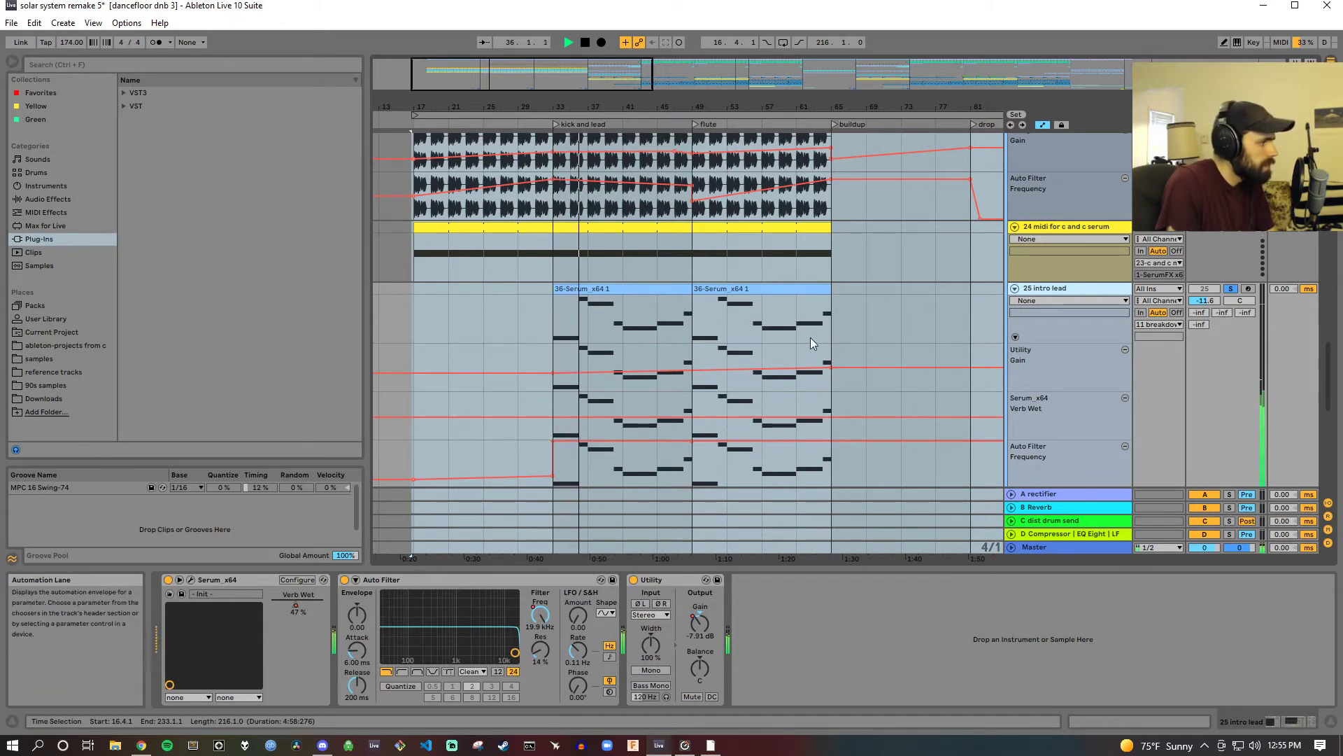
scroll(810, 338, "down", 2)
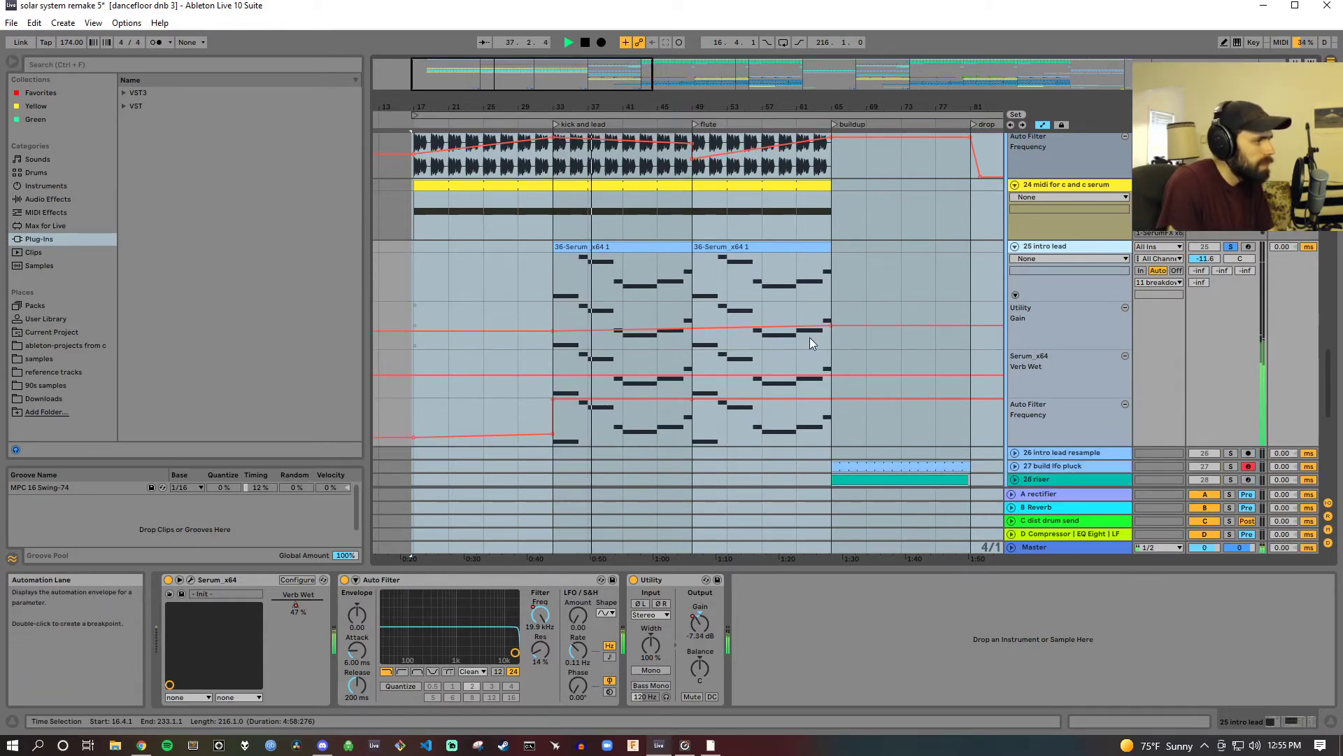
scroll(809, 338, "down", 3)
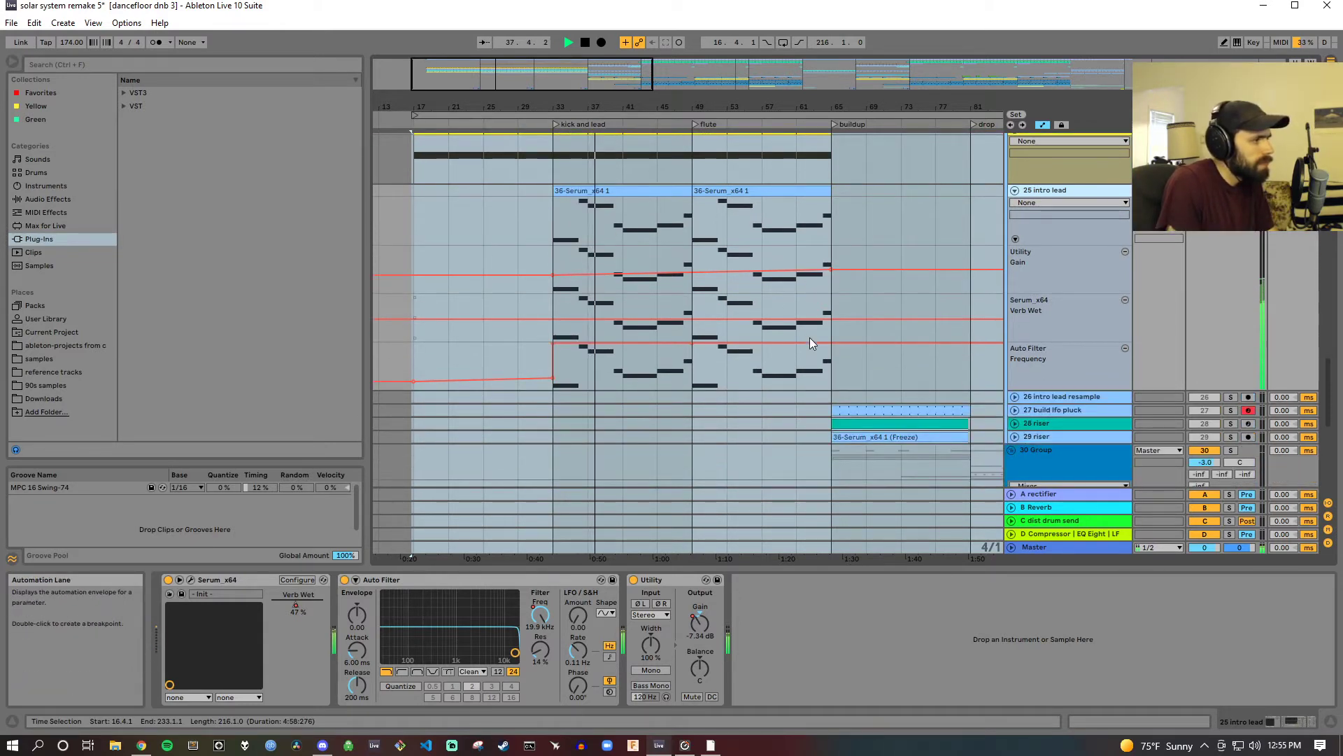
left_click(588, 44)
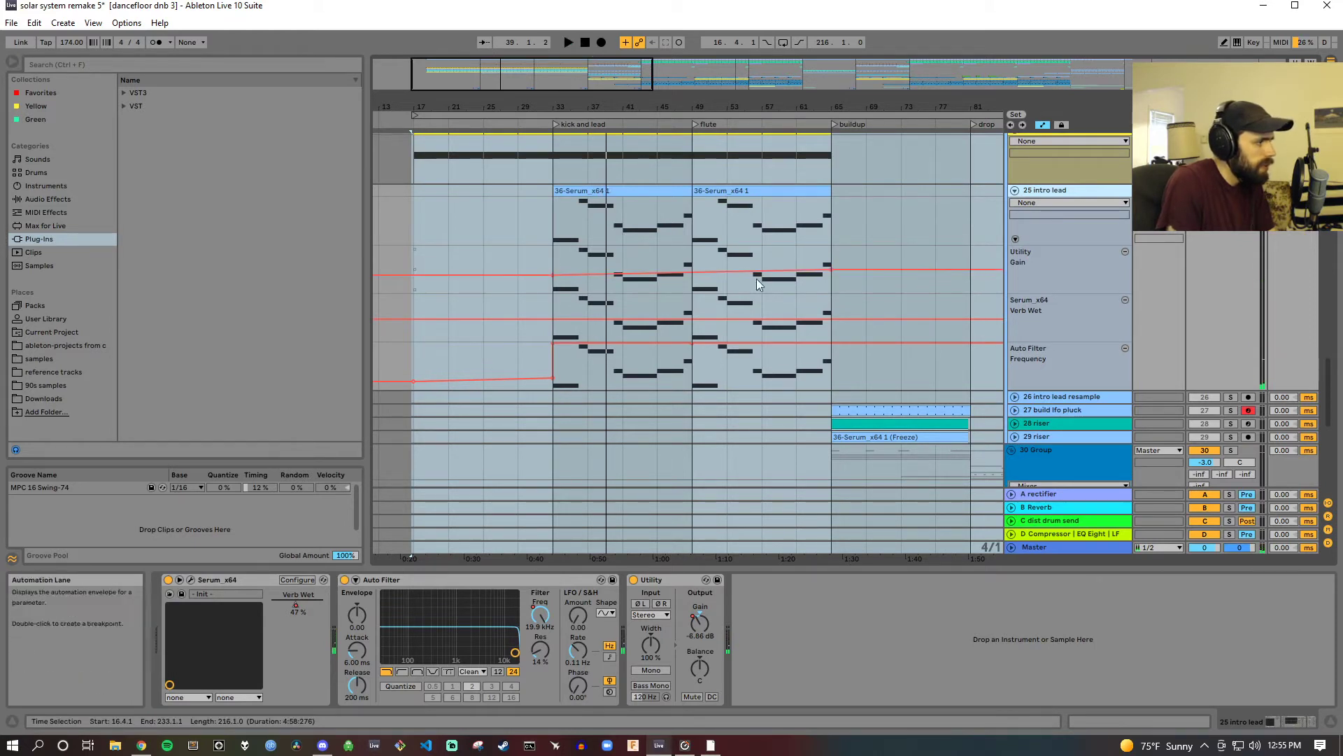
Step: Unfold the 26 intro lead resample track, play the arrangement from the start of its clips near the end, and stop playback
scroll(738, 267, "down", 3)
scroll(737, 267, "down", 3)
scroll(738, 267, "down", 2)
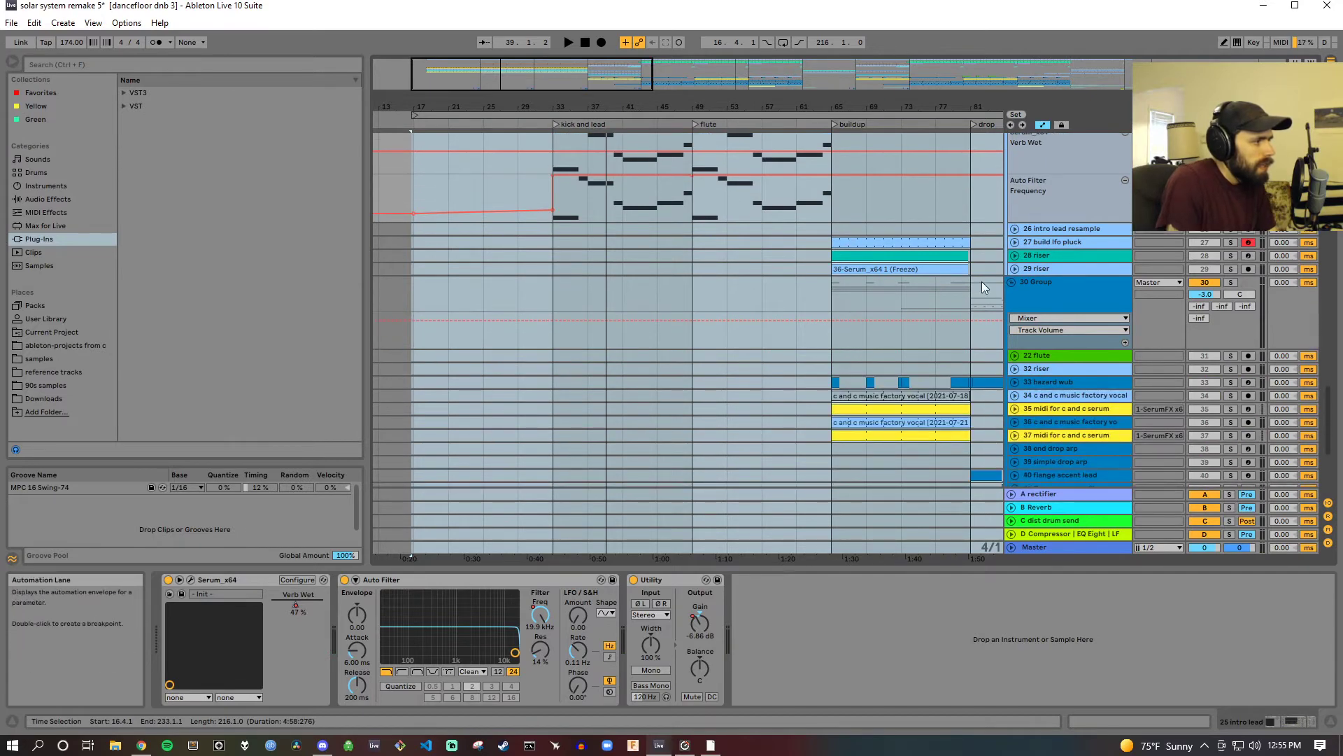
left_click(1015, 229)
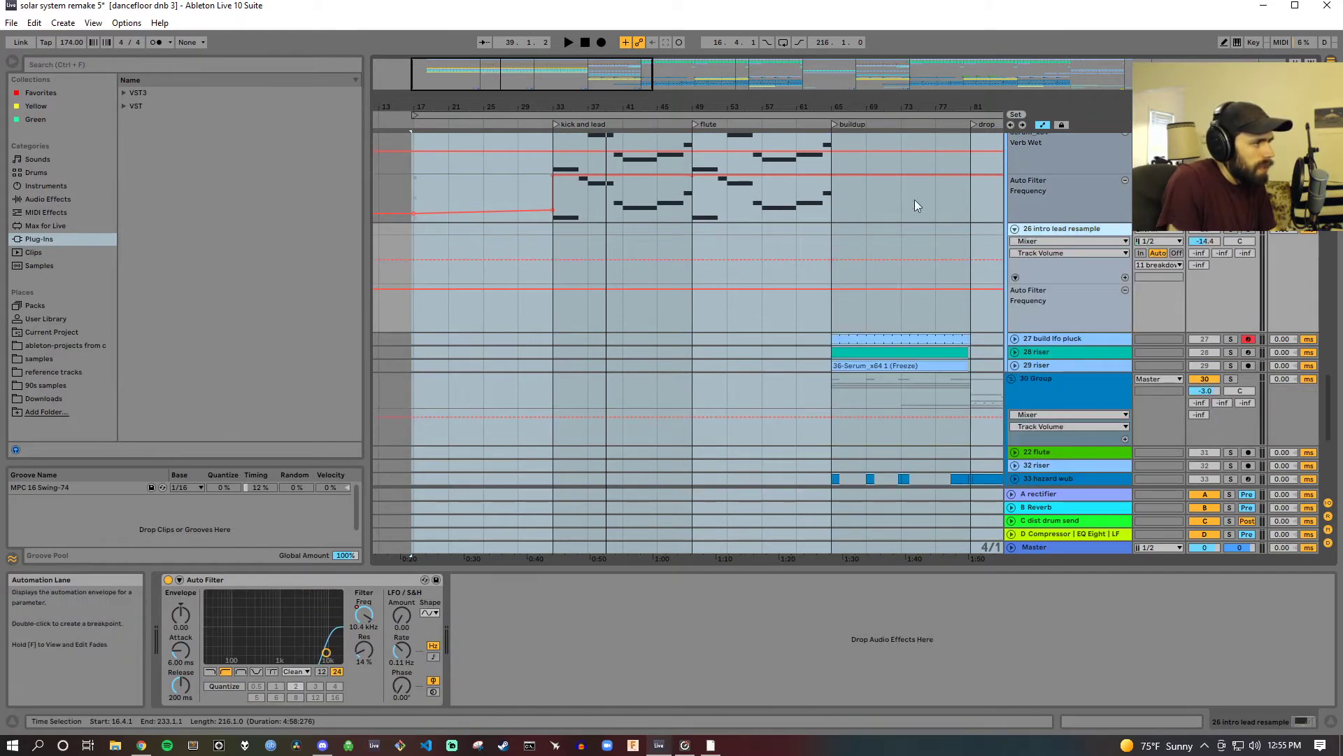
mouse_move(692, 107)
left_mouse_down()
mouse_move(559, 59)
mouse_move(634, 126)
mouse_move(699, 111)
left_mouse_up()
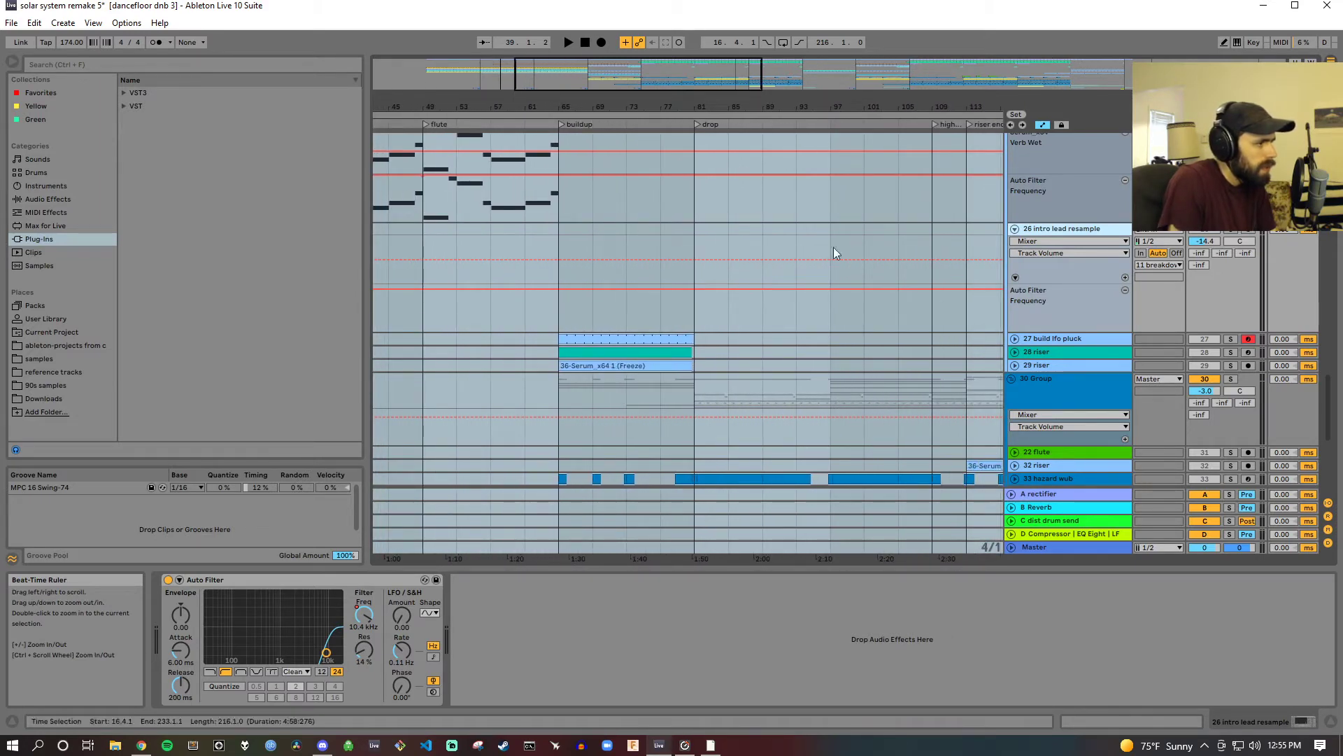
left_click_drag(785, 107, 602, 149)
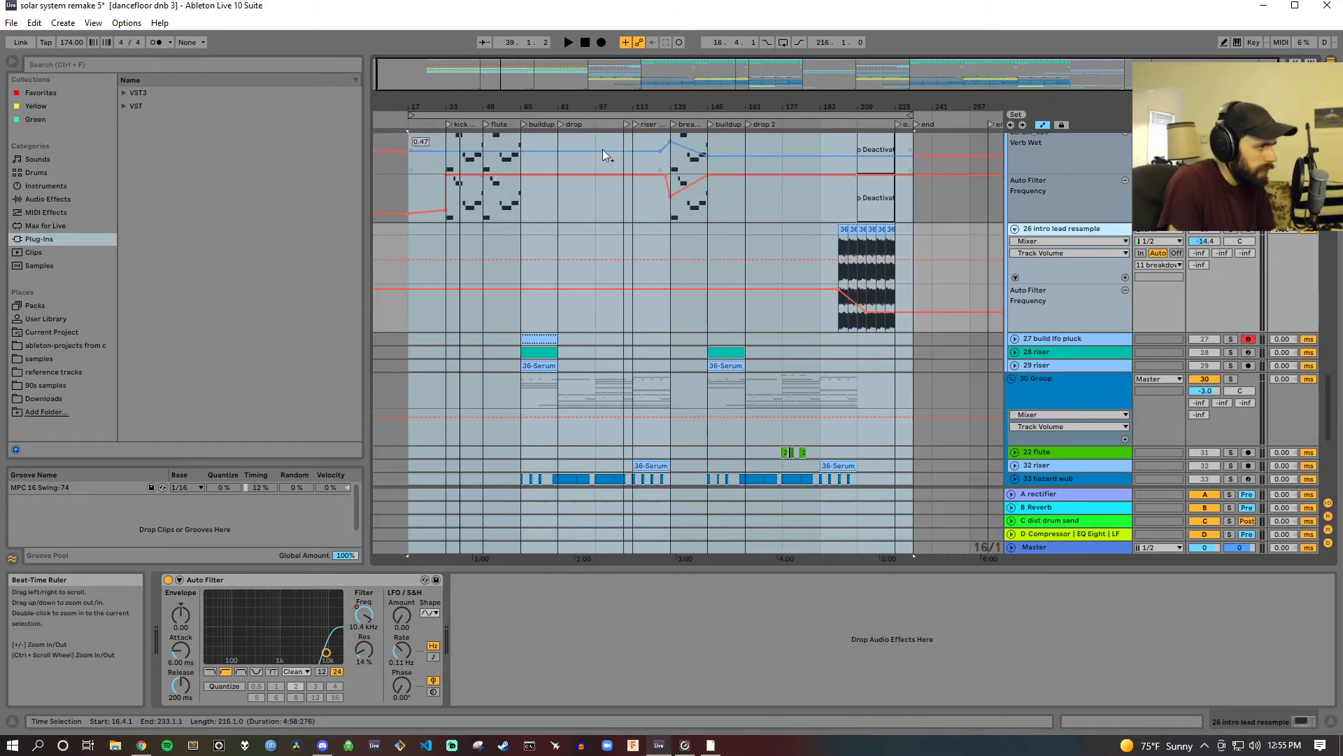
left_click(838, 124)
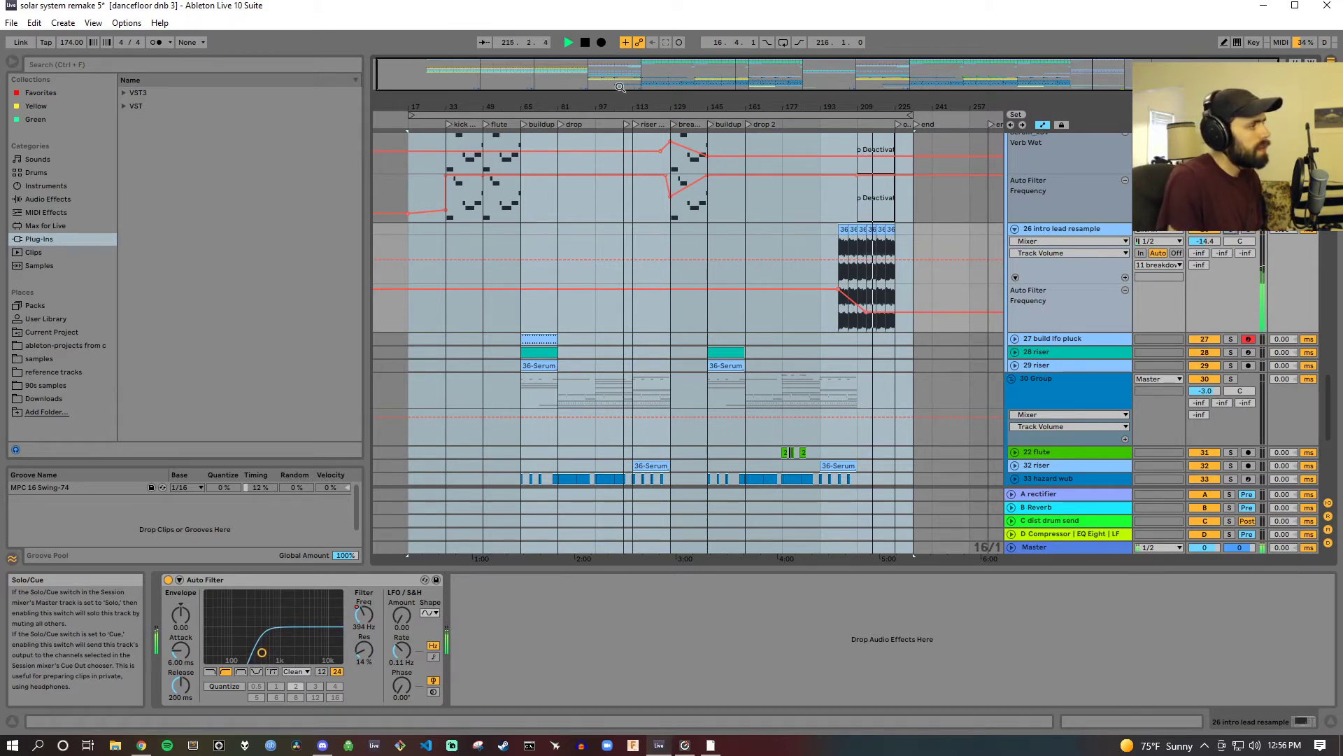
left_click(587, 43)
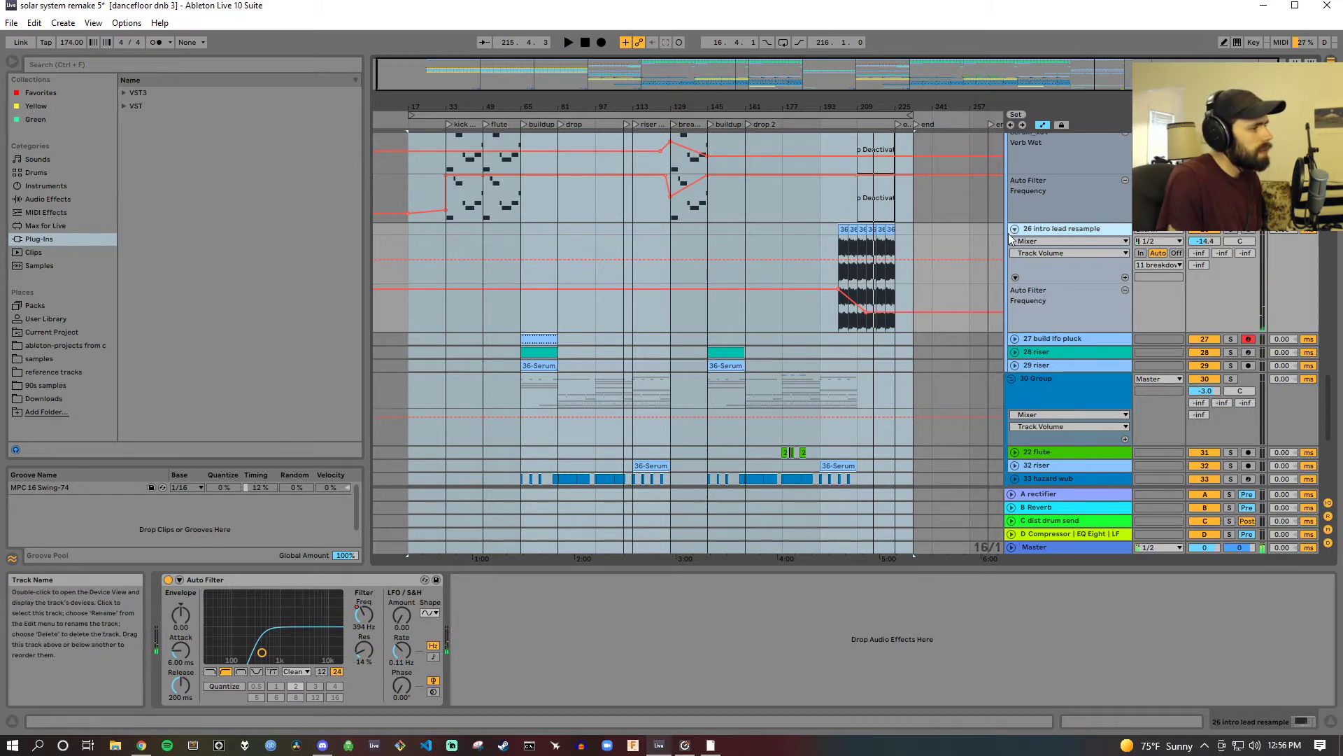
Step: Select the 27 build lfo pluck track to show its devices
left_click(1043, 340)
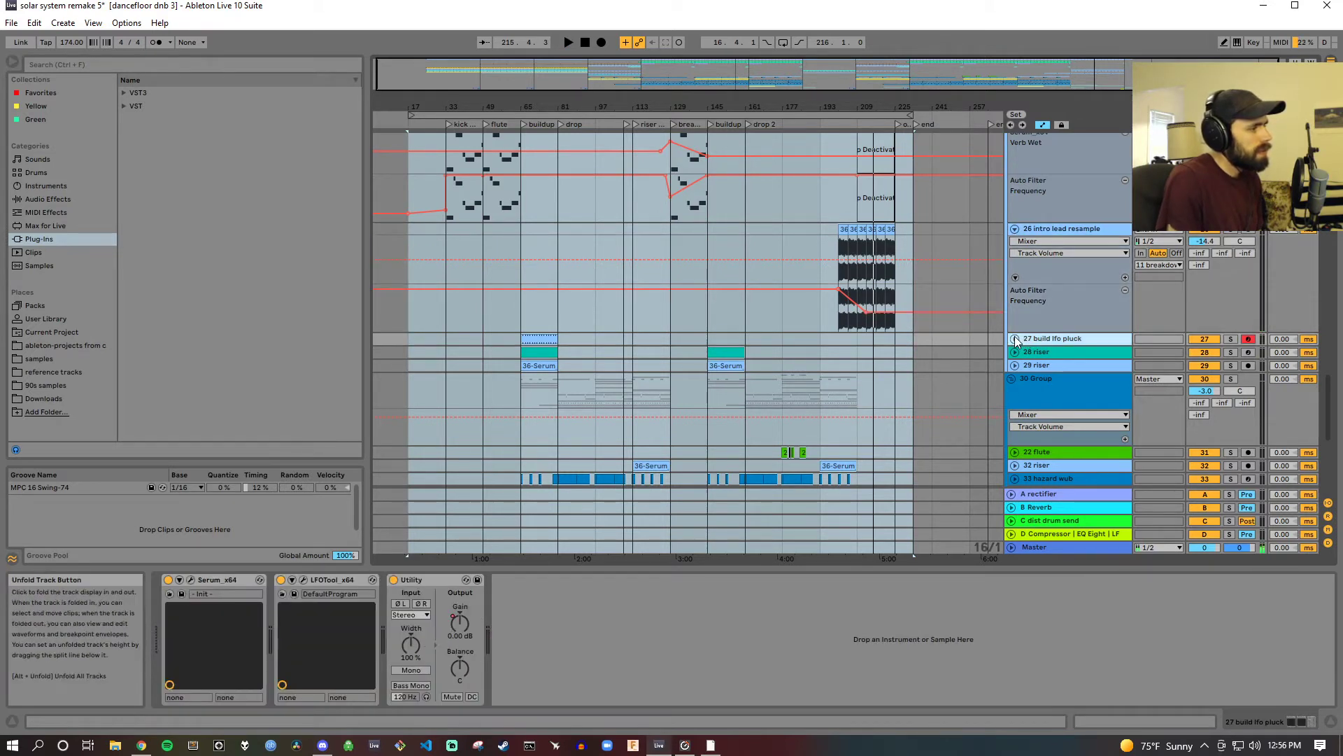
Step: Unfold and solo the 27 build lfo pluck track, then audition it from the first buildup locator with its Serum synth open
left_click(1027, 340)
left_click(1231, 339)
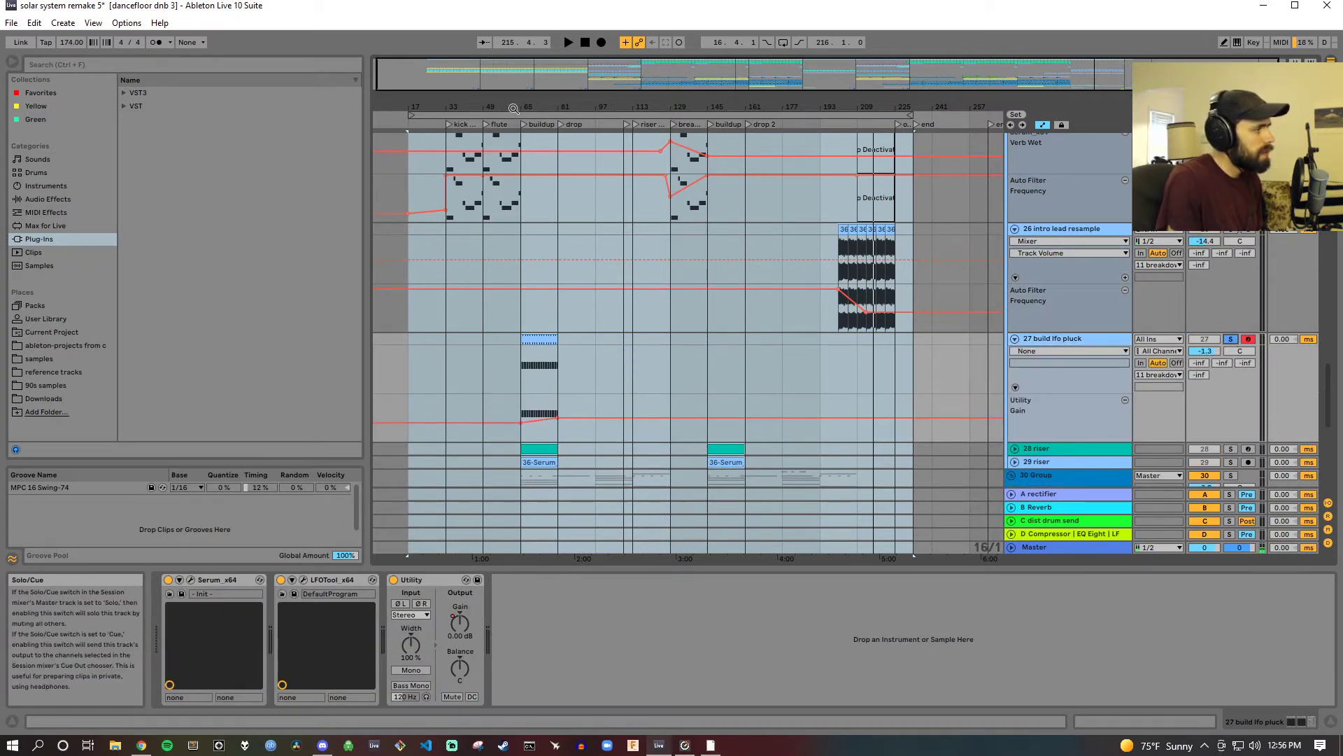
double_click(526, 124)
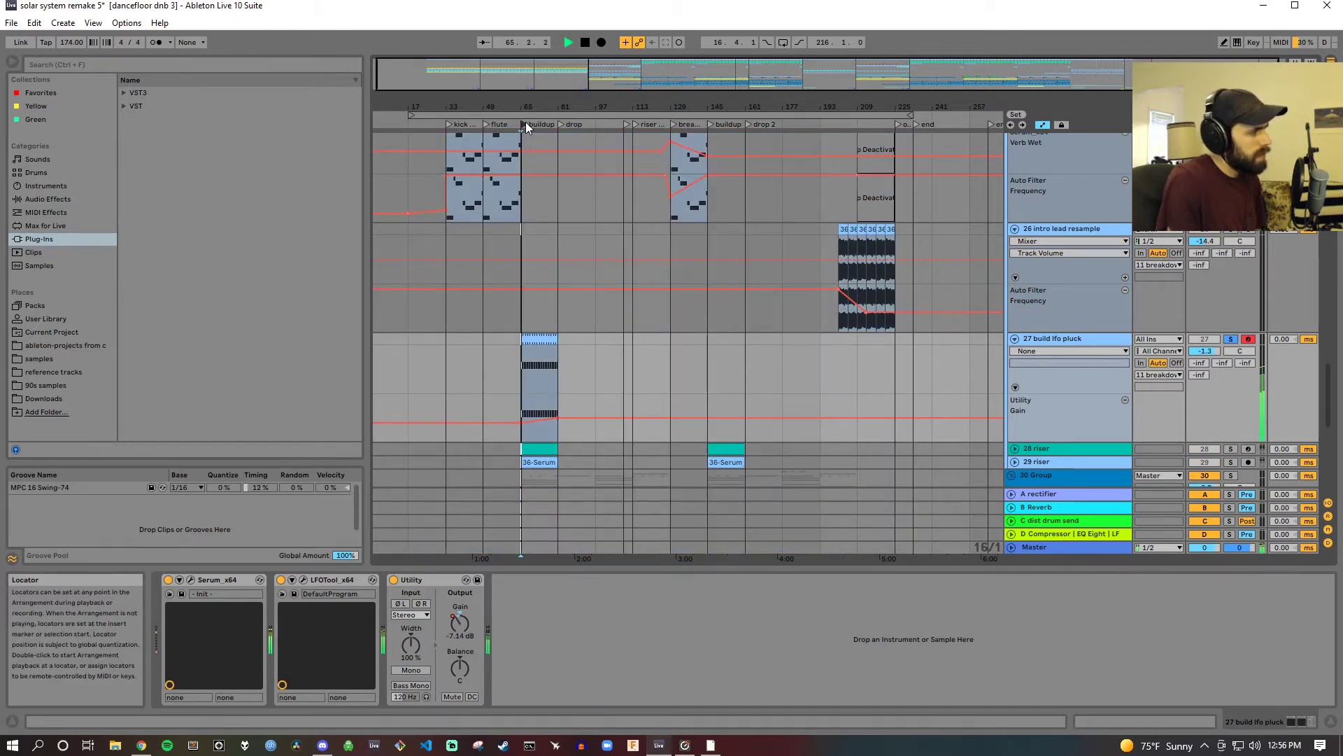
left_click(192, 581)
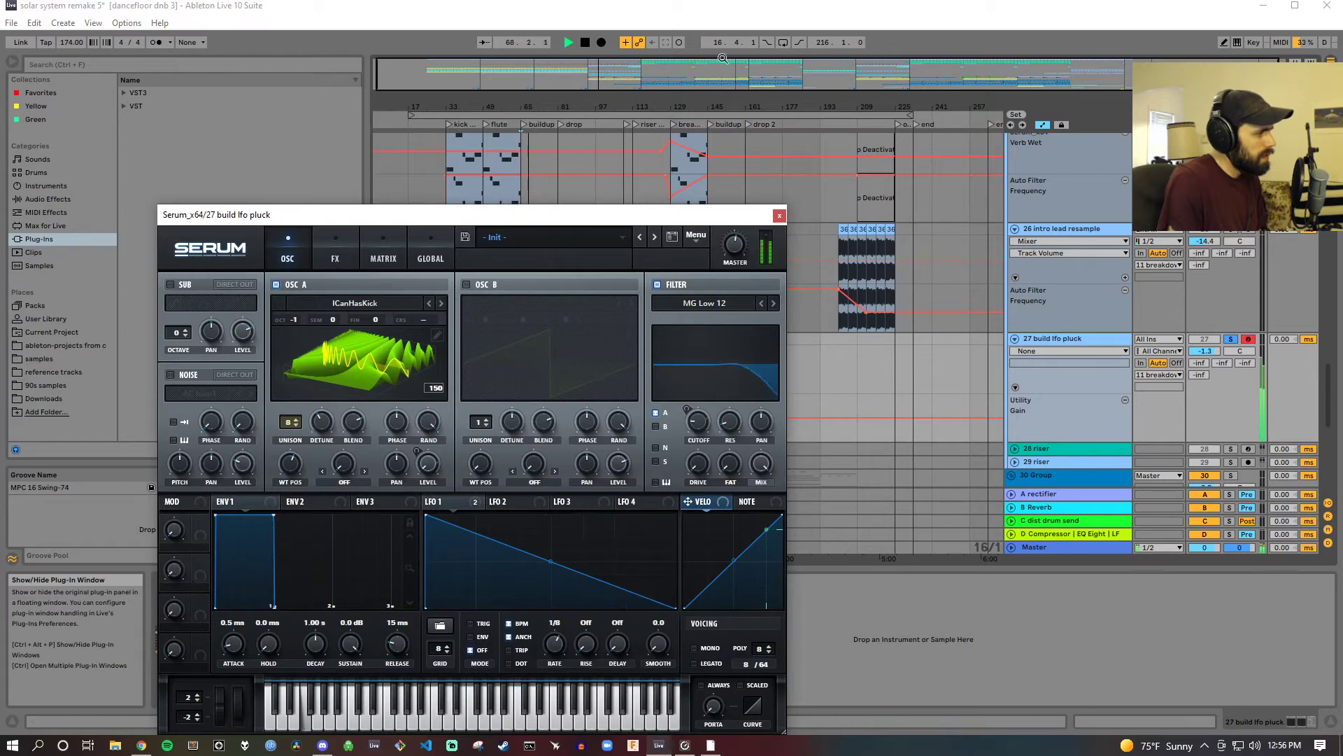
left_click(585, 43)
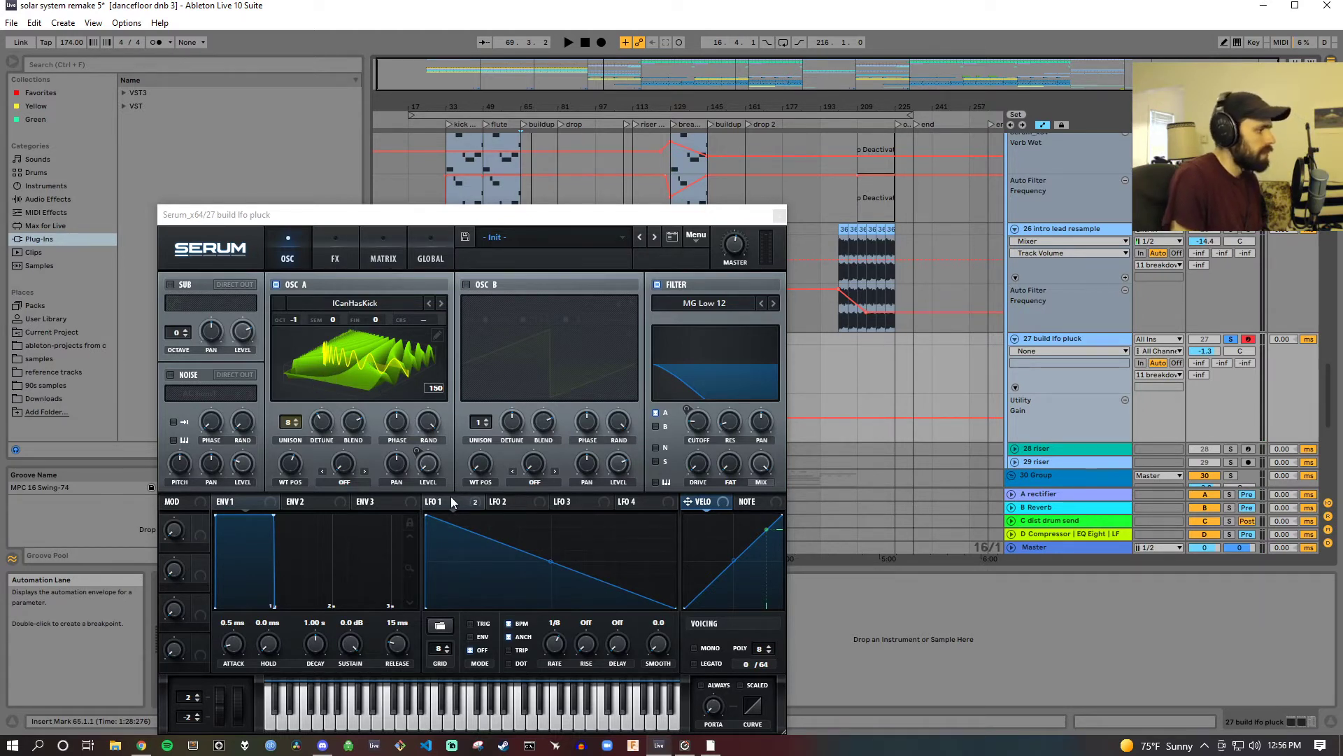
Step: Inspect the LFO 1 modulation targets and the effects in the build lfo pluck's Serum, then close the synth
mouse_move(482, 497)
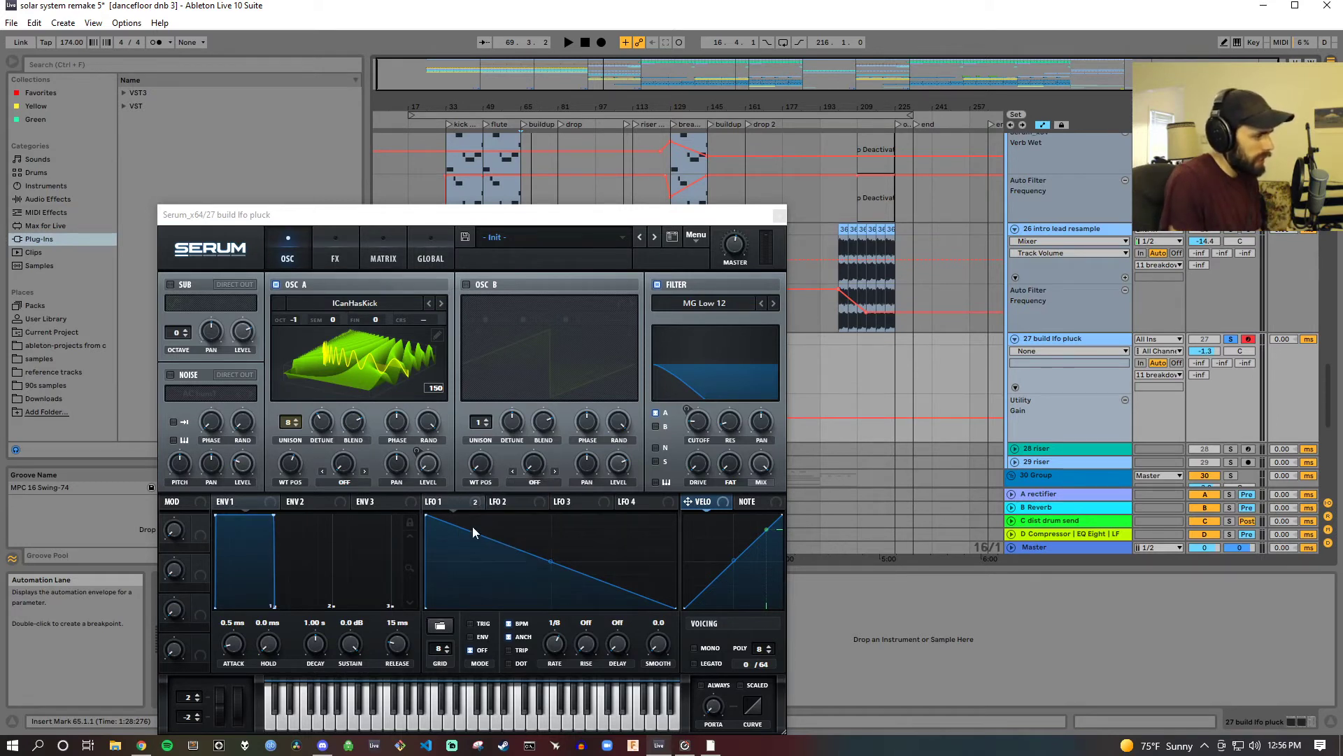
left_click(454, 502)
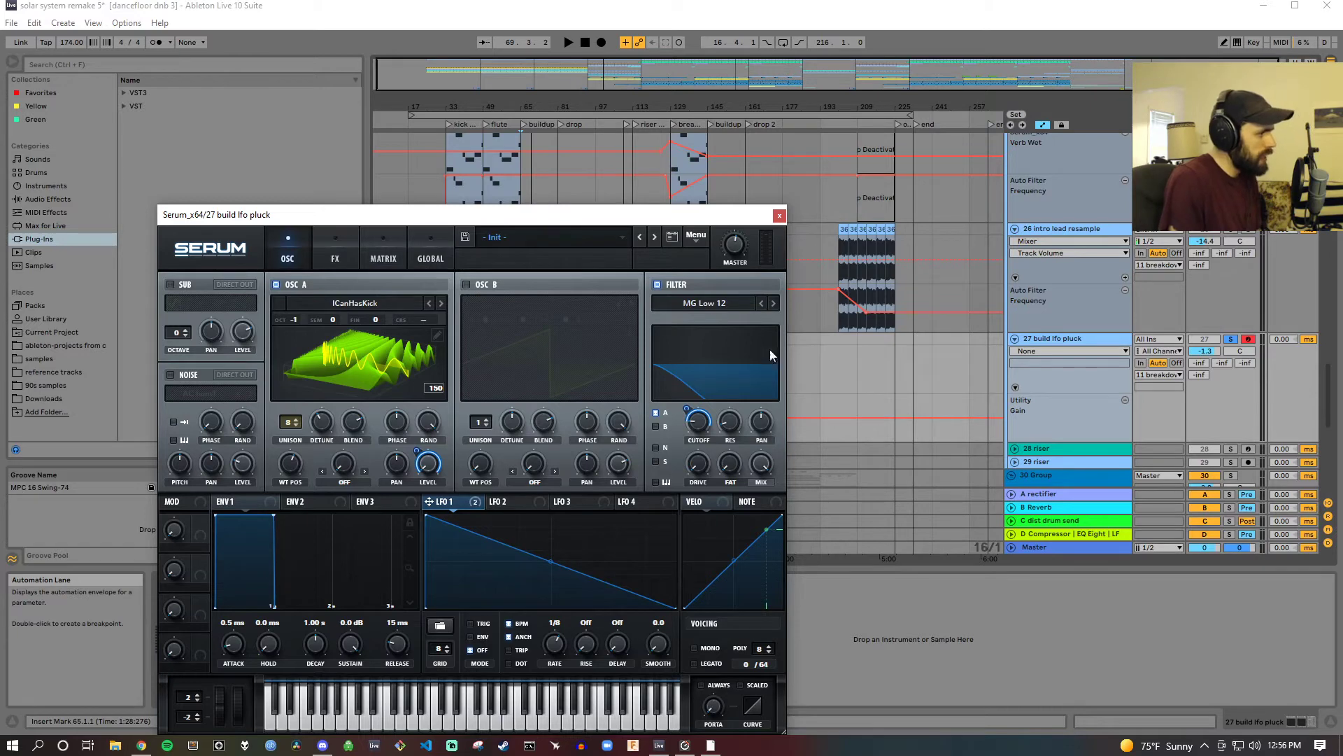
left_click(335, 259)
left_click(778, 215)
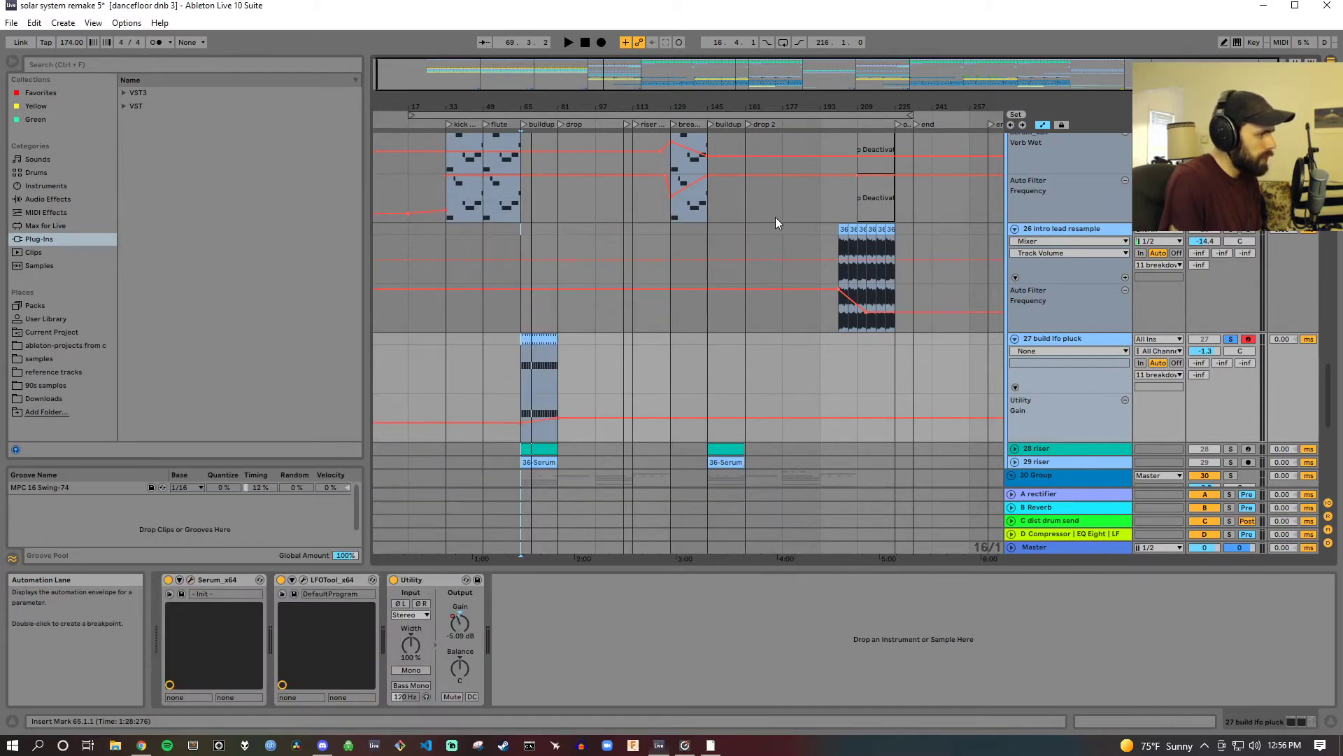
Step: Examine the LFOTool curve and rate on the build lfo pluck while playing from the first buildup, then close it and stop playback
left_click(303, 580)
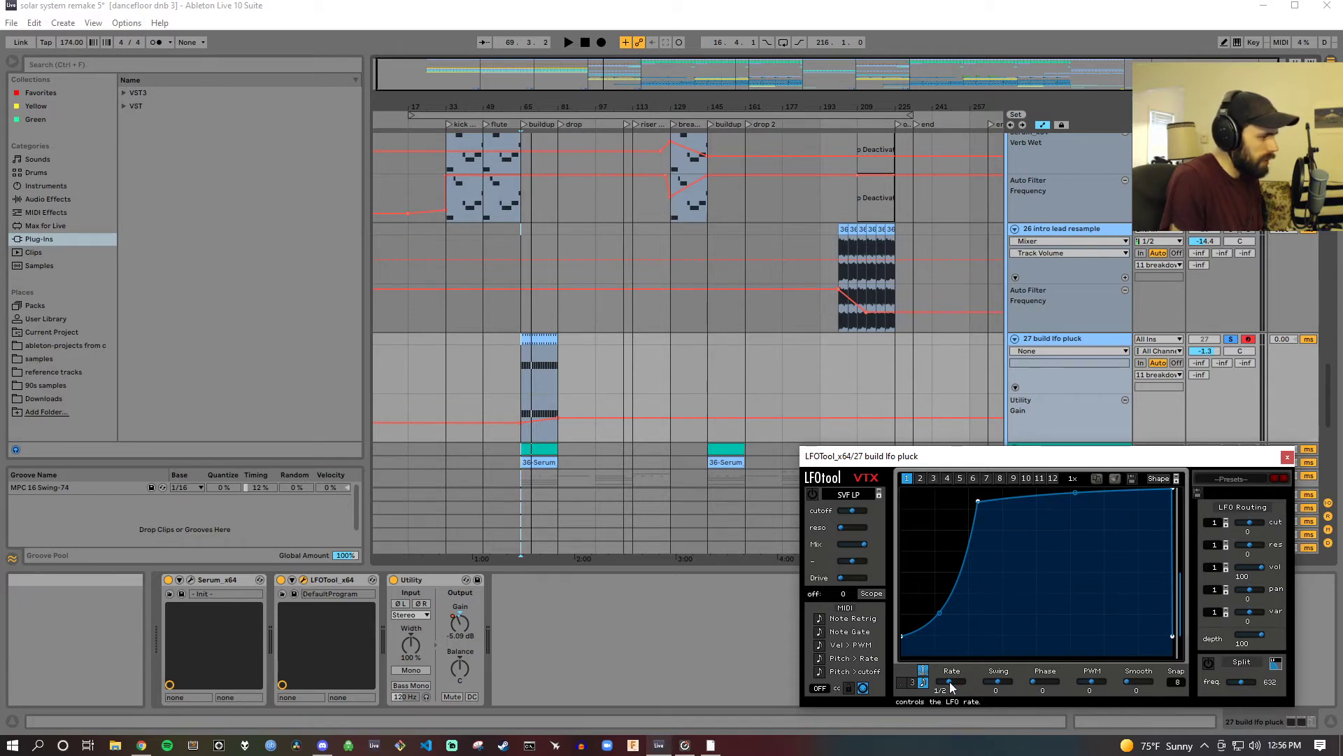
left_click(523, 124)
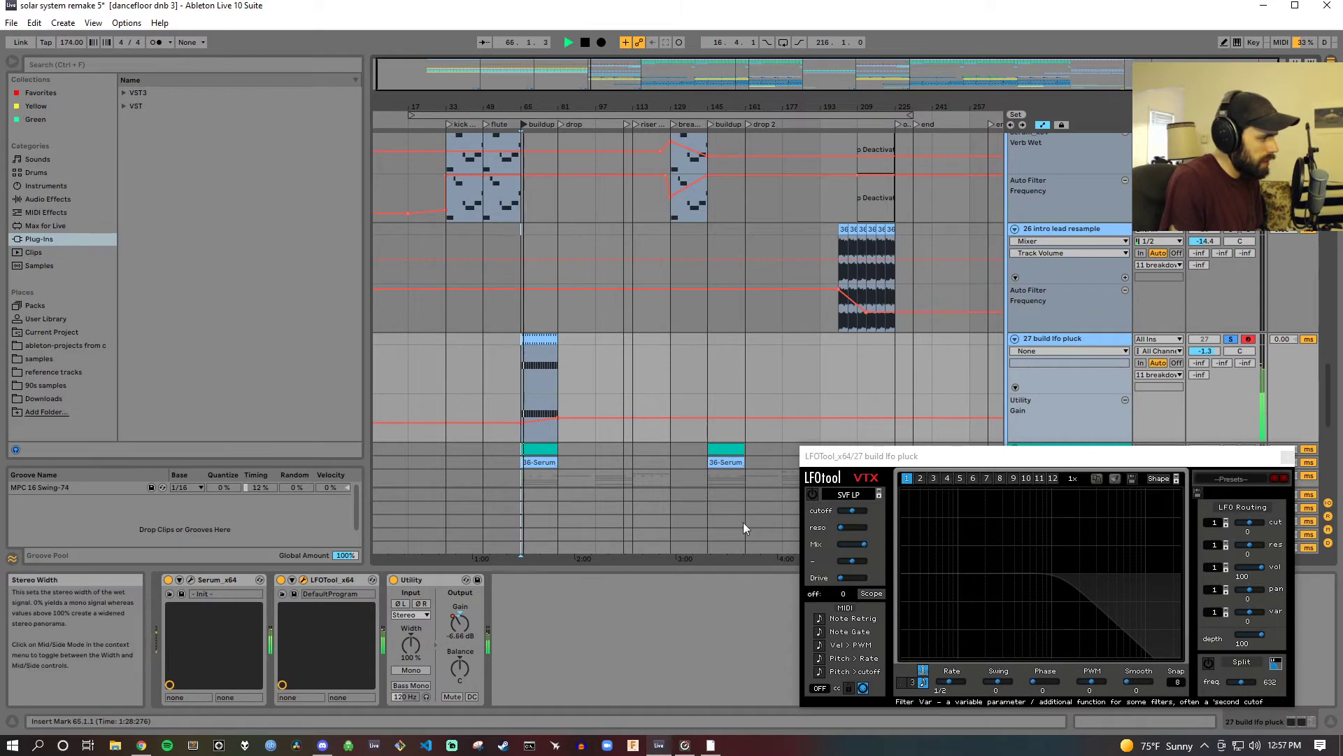
left_click(1288, 458)
left_click(586, 44)
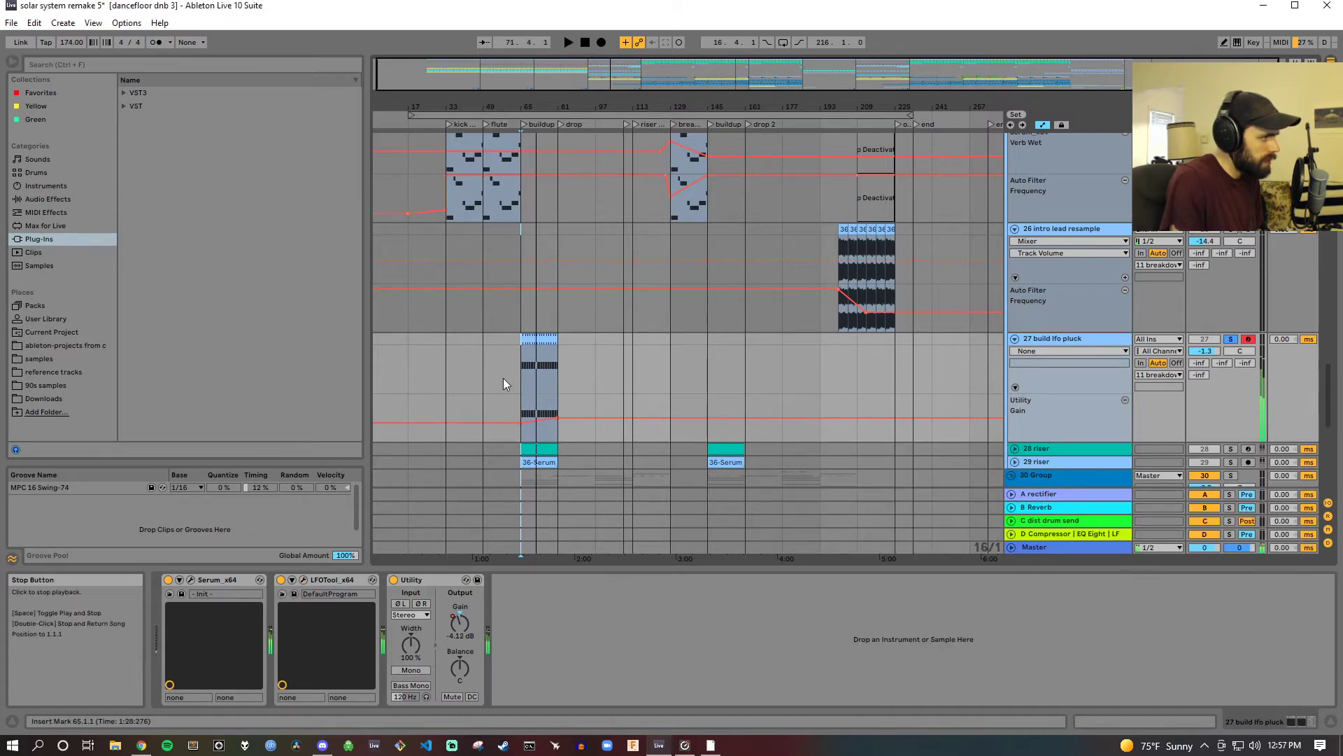
Step: Unfold and solo the 28 riser track and play it from the first buildup locator
scroll(502, 376, "down", 6)
scroll(501, 379, "down", 1)
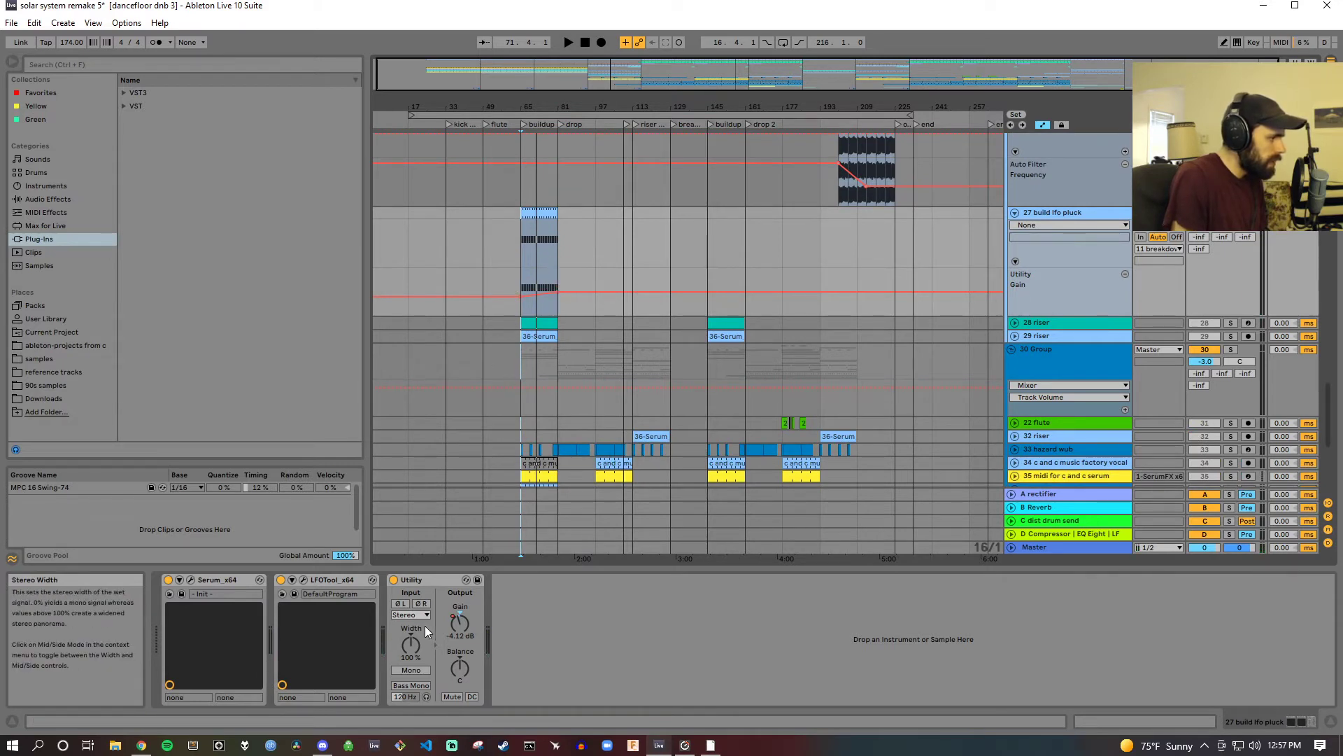
left_click(1014, 323)
left_click(1230, 323)
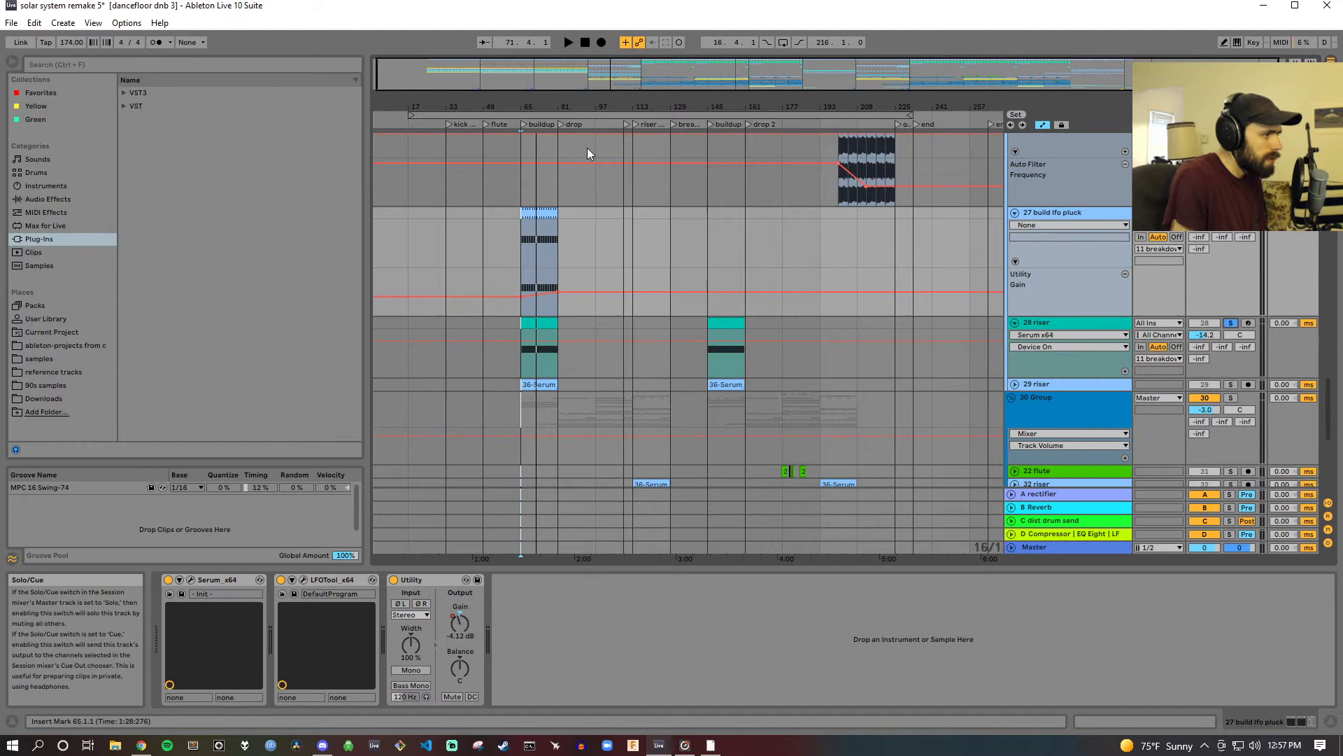
left_click(522, 124)
key("space")
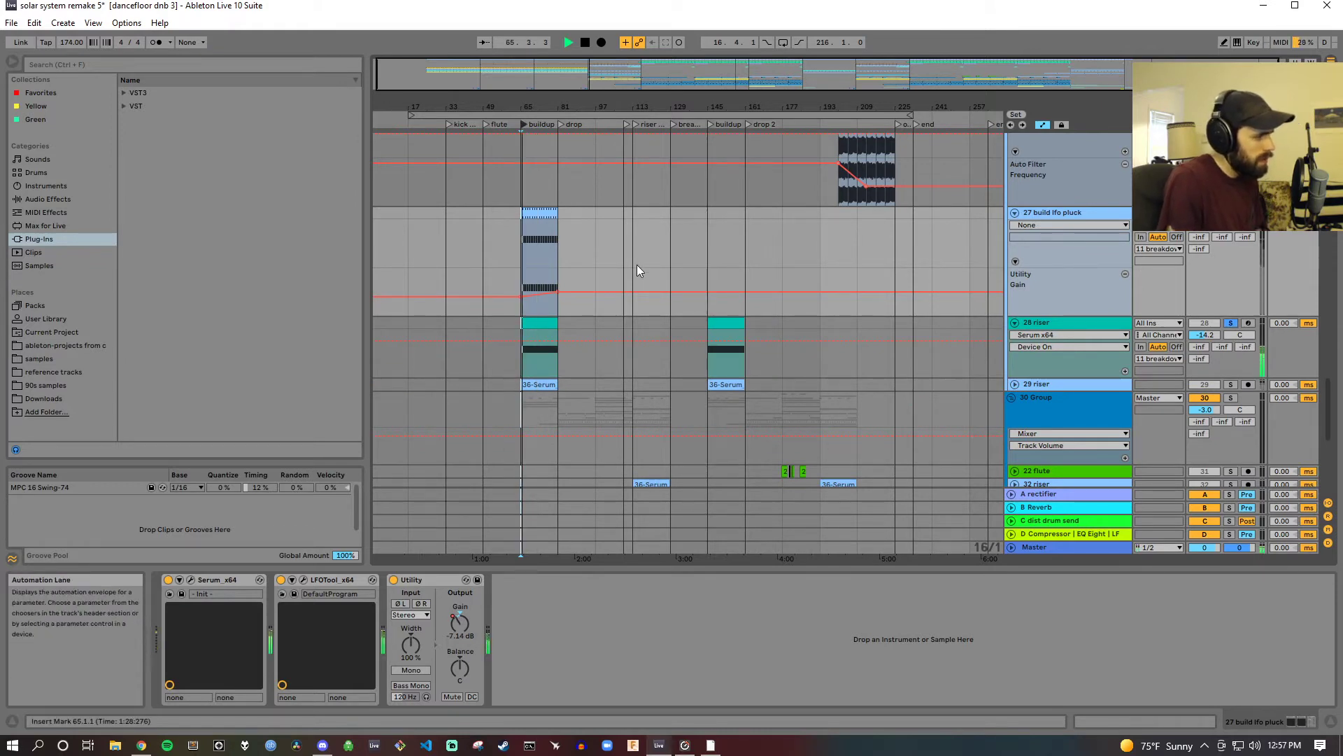
scroll(640, 265, "down", 2)
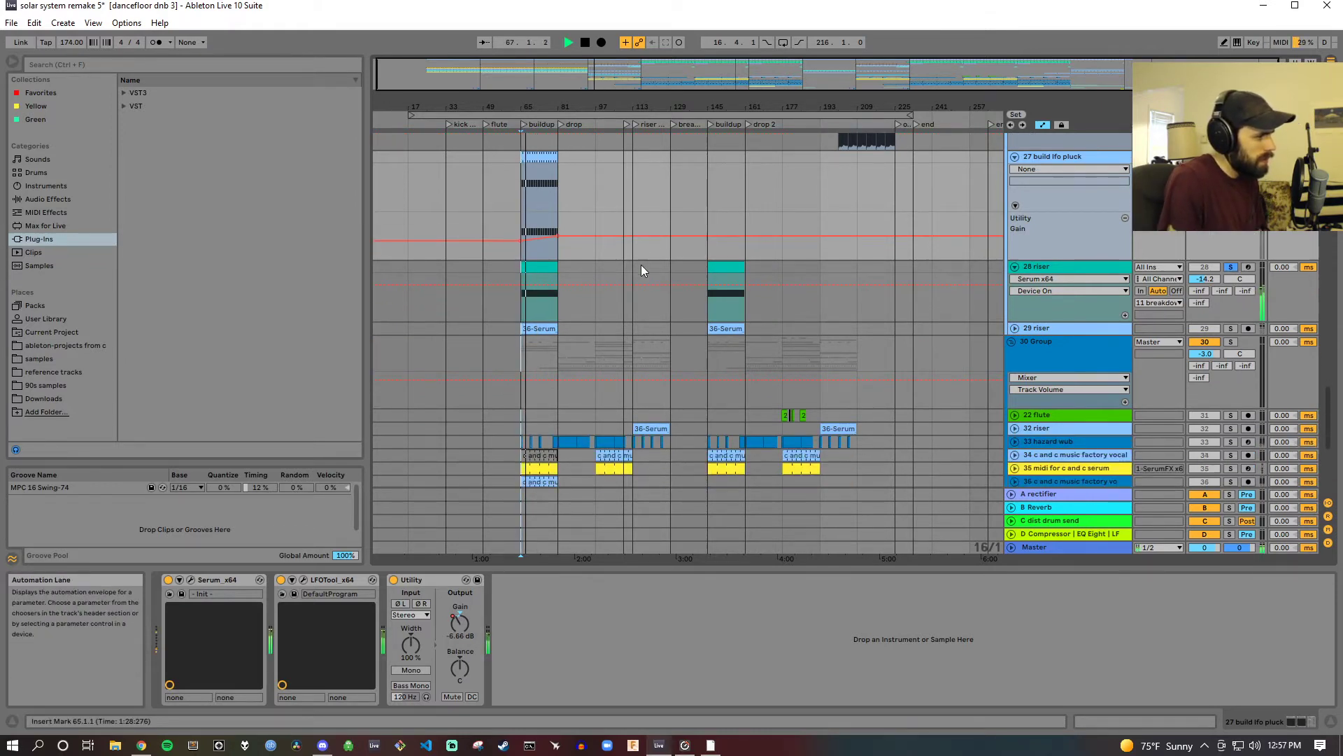
scroll(641, 265, "down", 2)
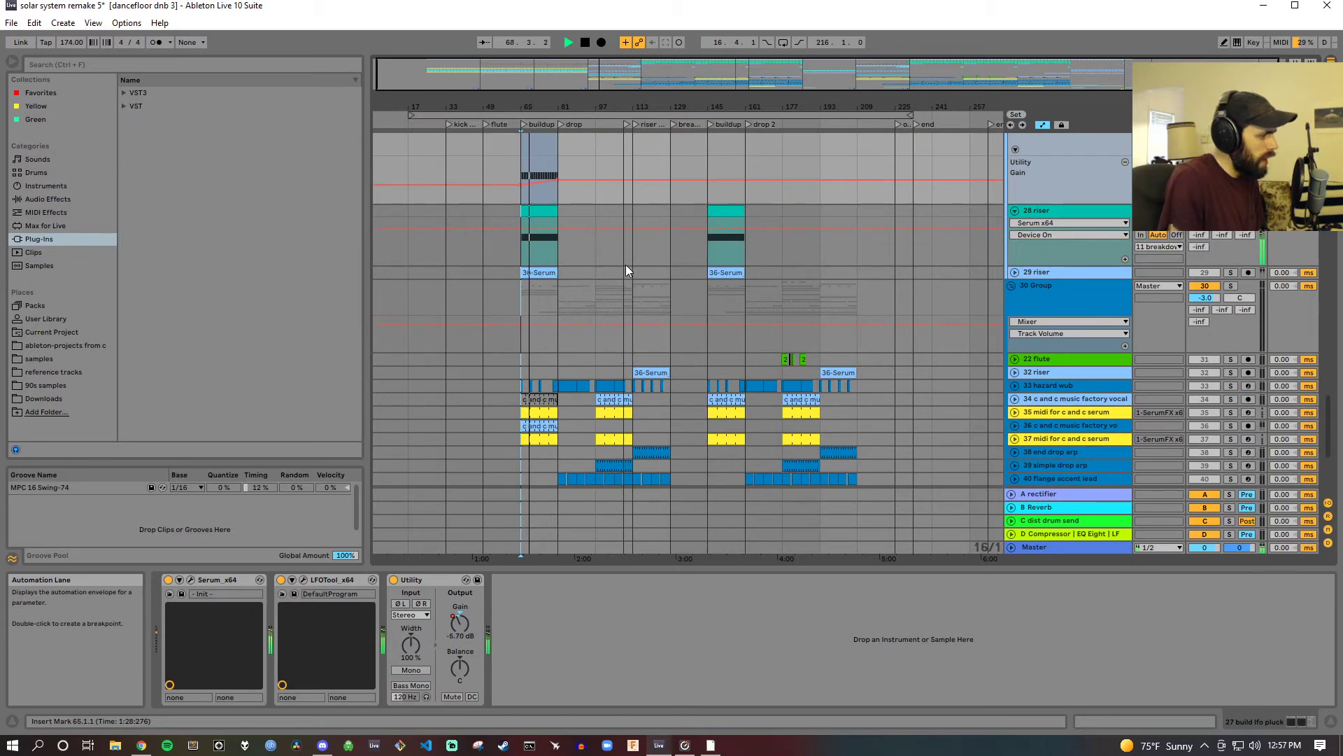
Step: Open the 28 riser's Serum synth to view its oscillator and filter during playback, then stop playback
left_click(190, 580)
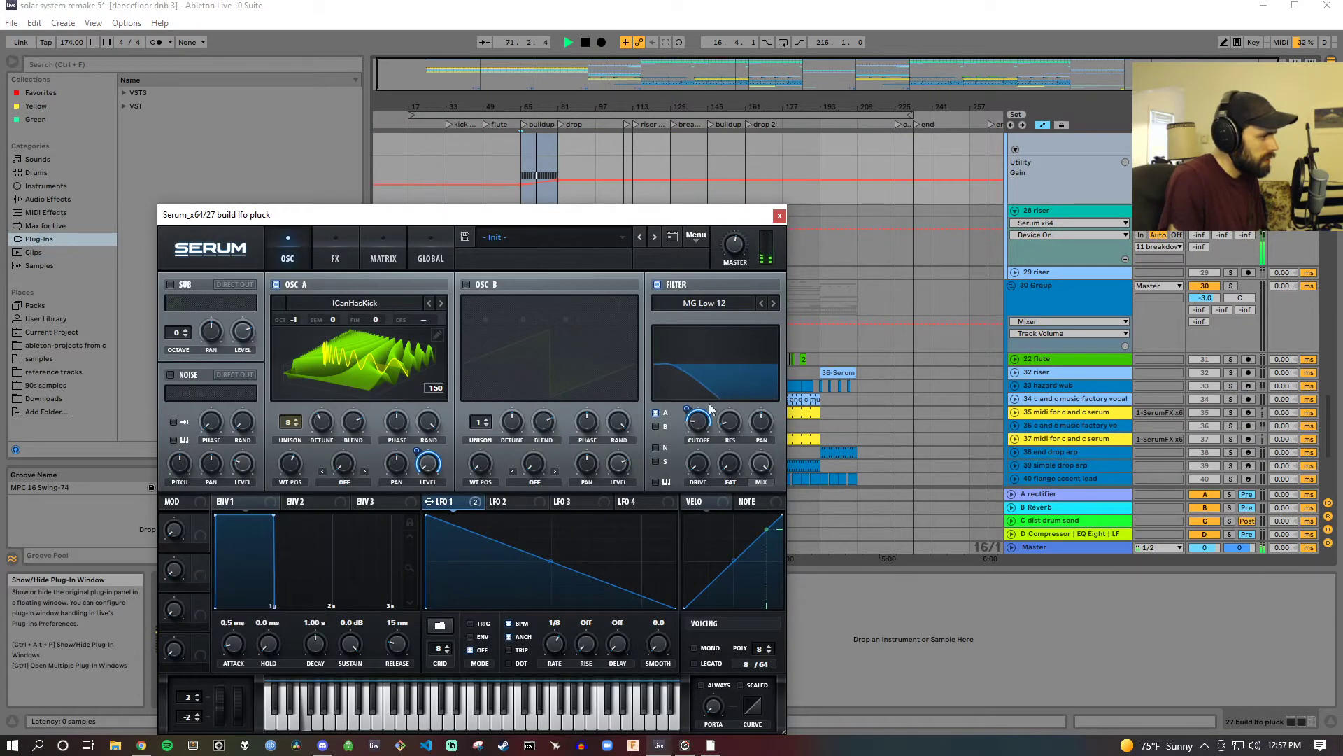
left_click(1097, 210)
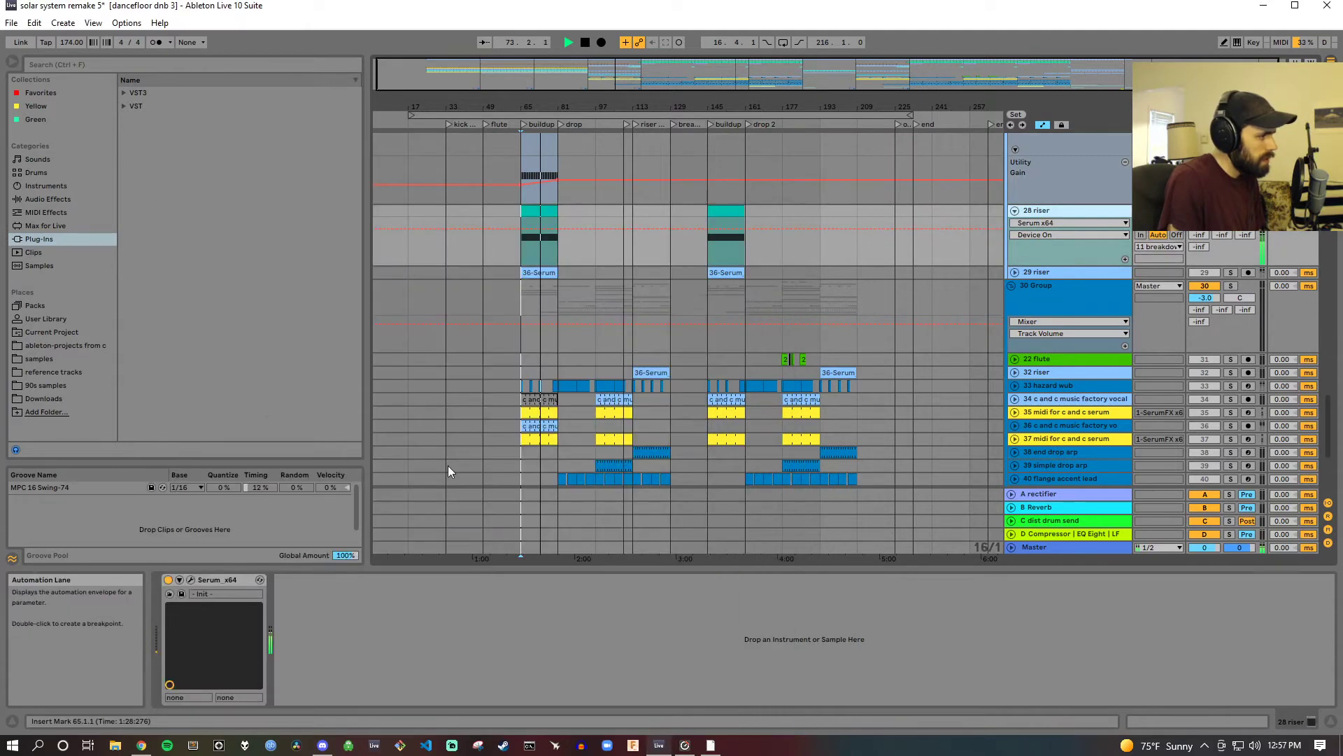
left_click(191, 582)
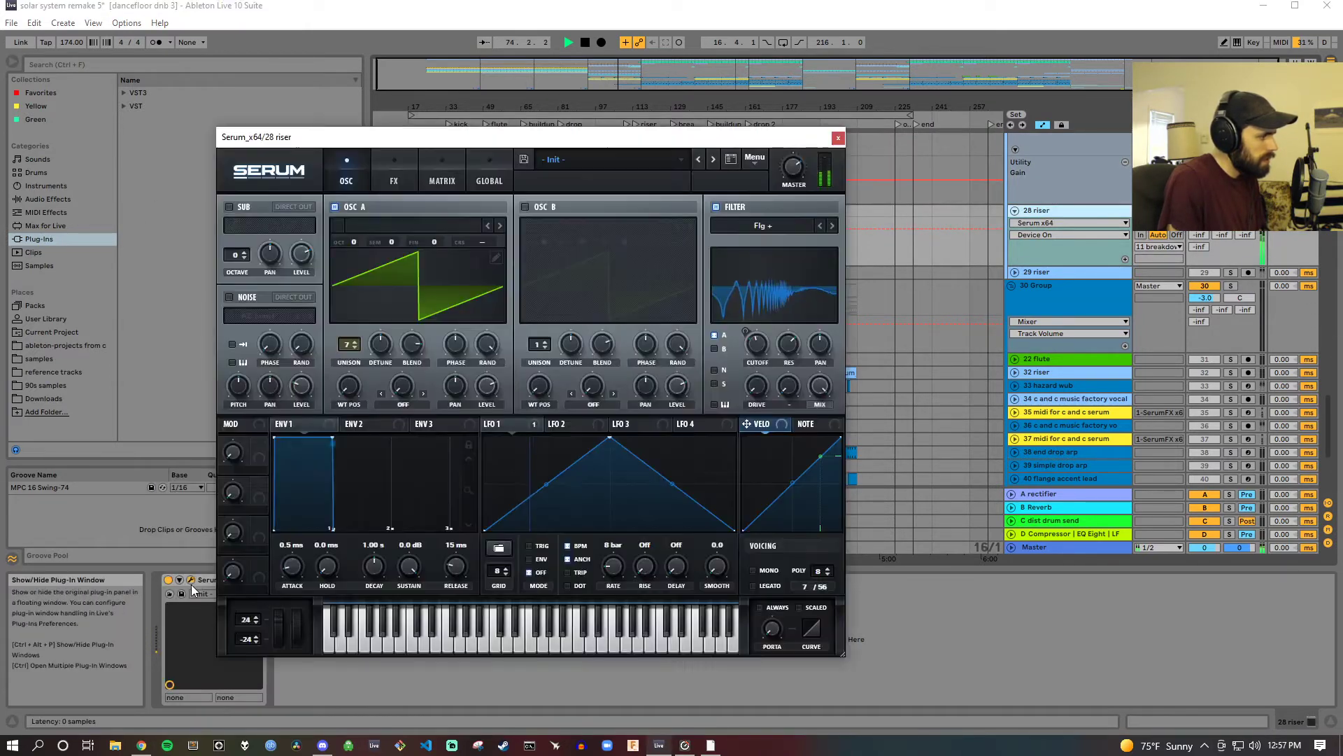
left_click_drag(728, 139, 1163, 105)
left_click(585, 43)
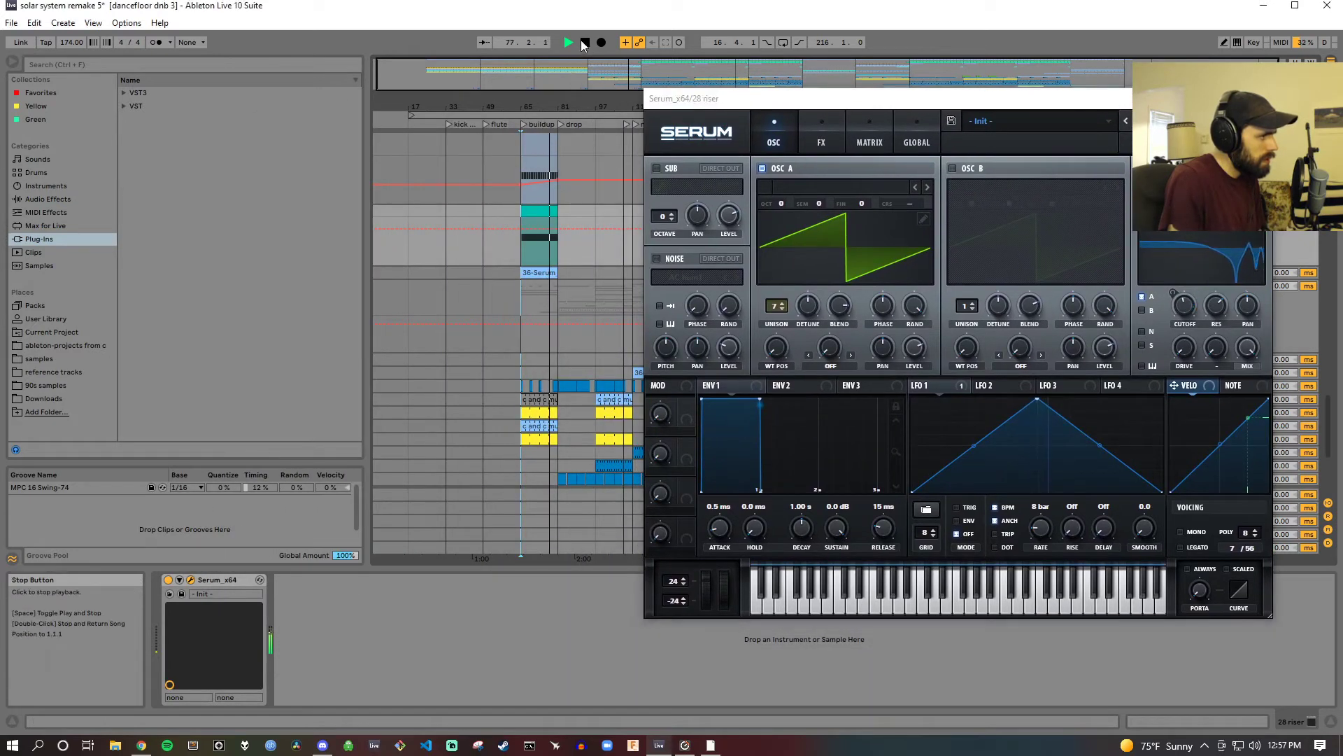
Step: Open the 28 riser's first buildup clip and display its MIDI Ctrl Pitch Bend envelope
left_click_drag(868, 102, 520, 403)
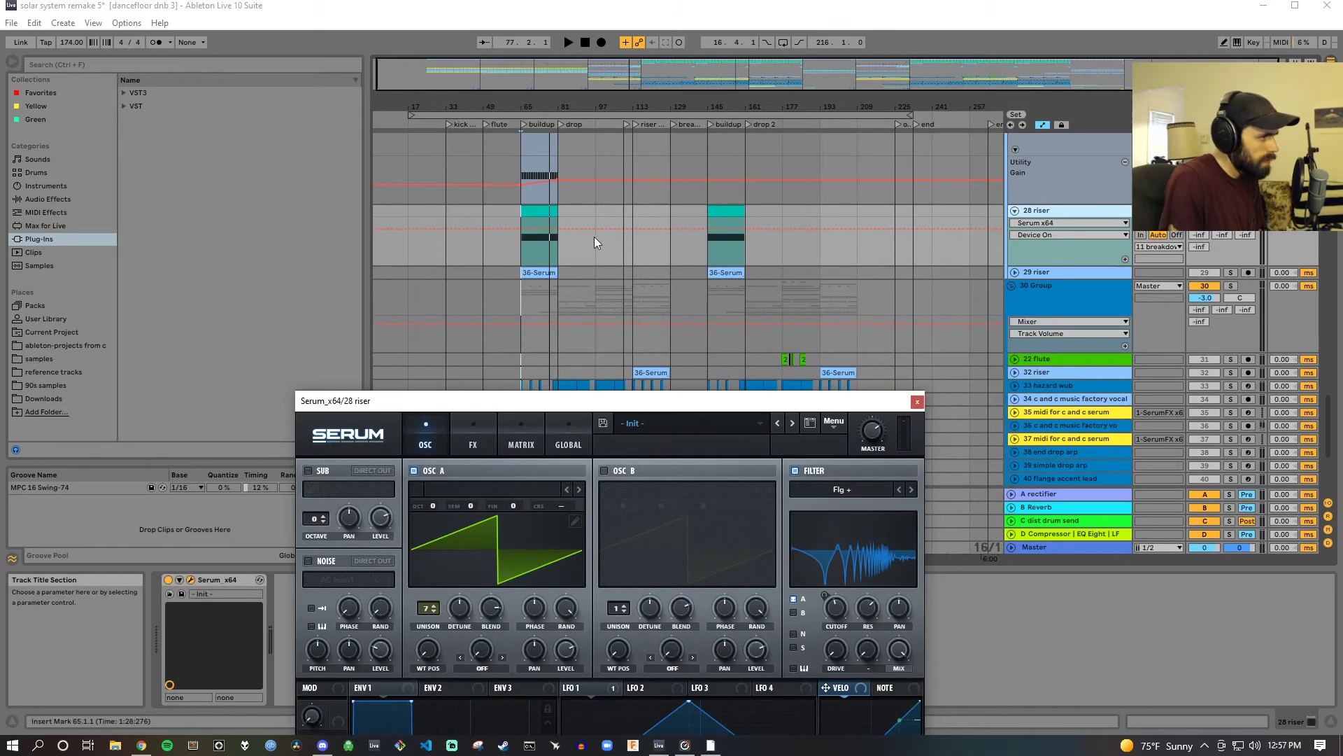
double_click(535, 210)
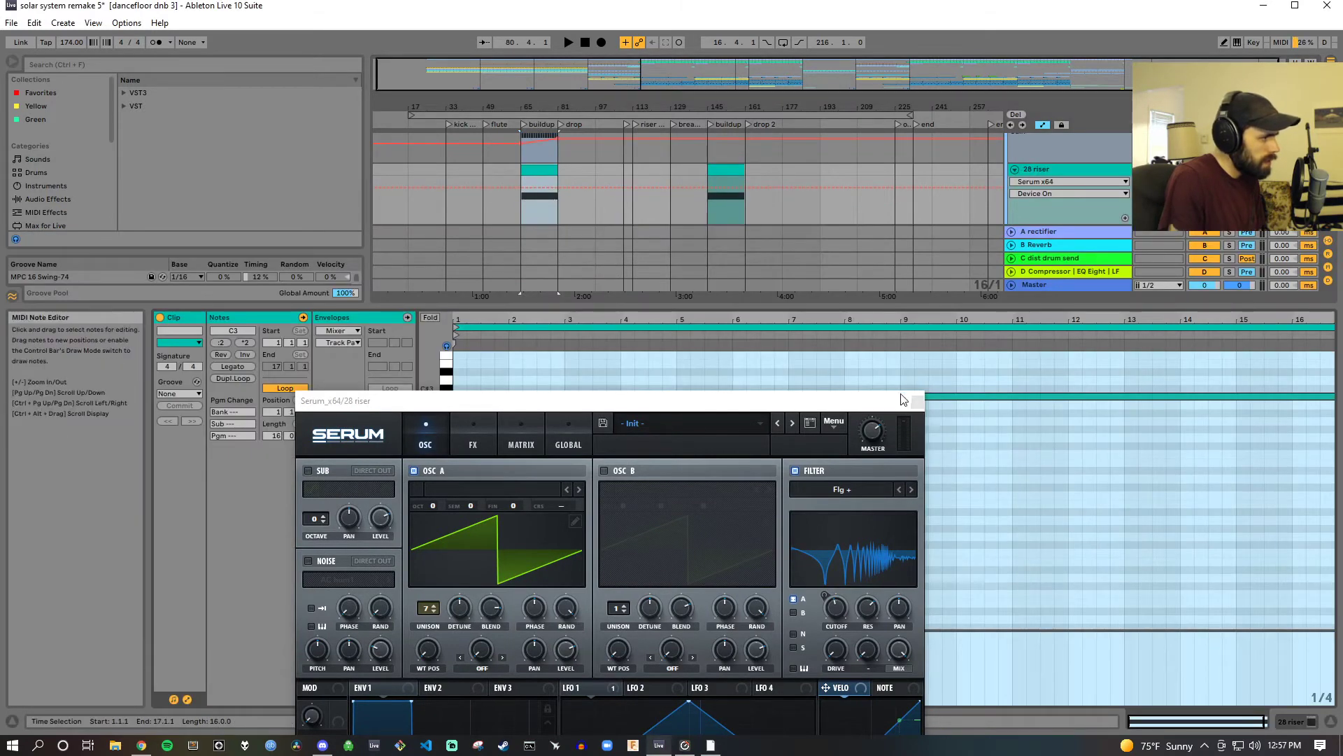
left_click(916, 400)
left_click(338, 330)
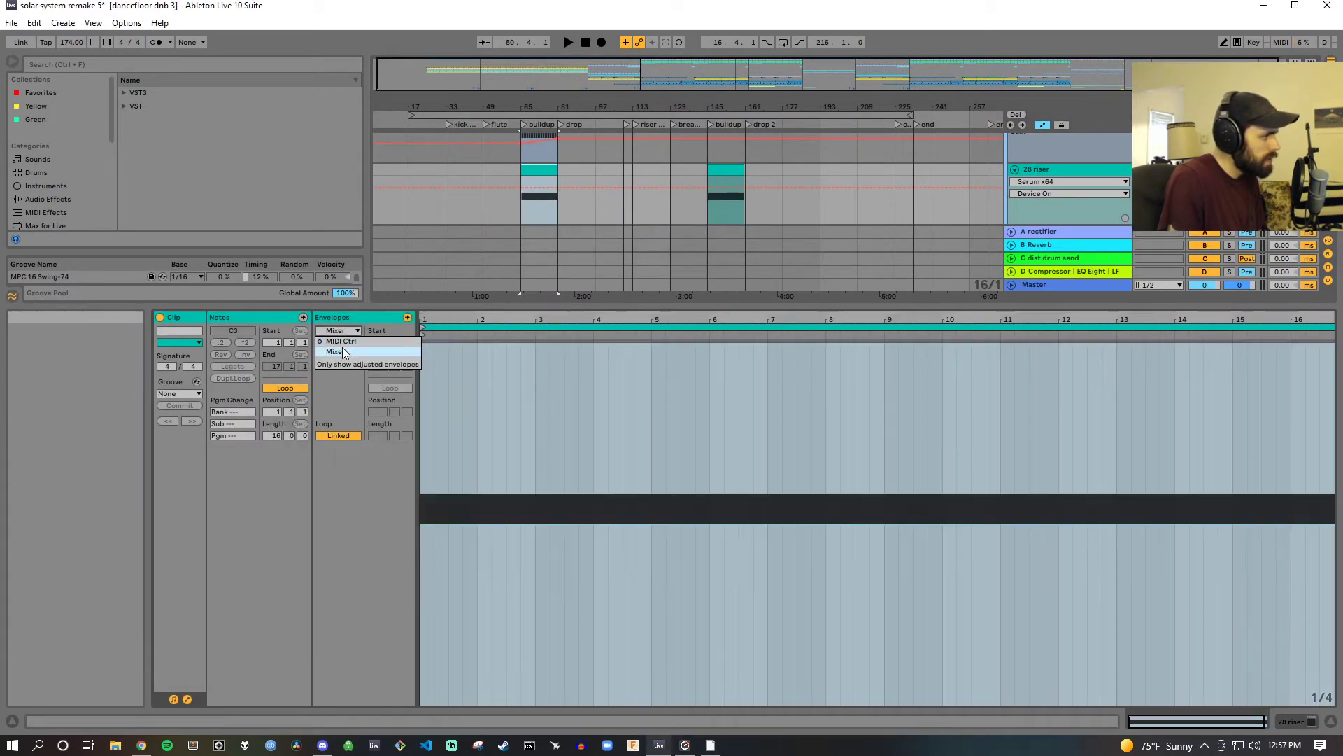
left_click(342, 349)
left_click(342, 331)
left_click(343, 343)
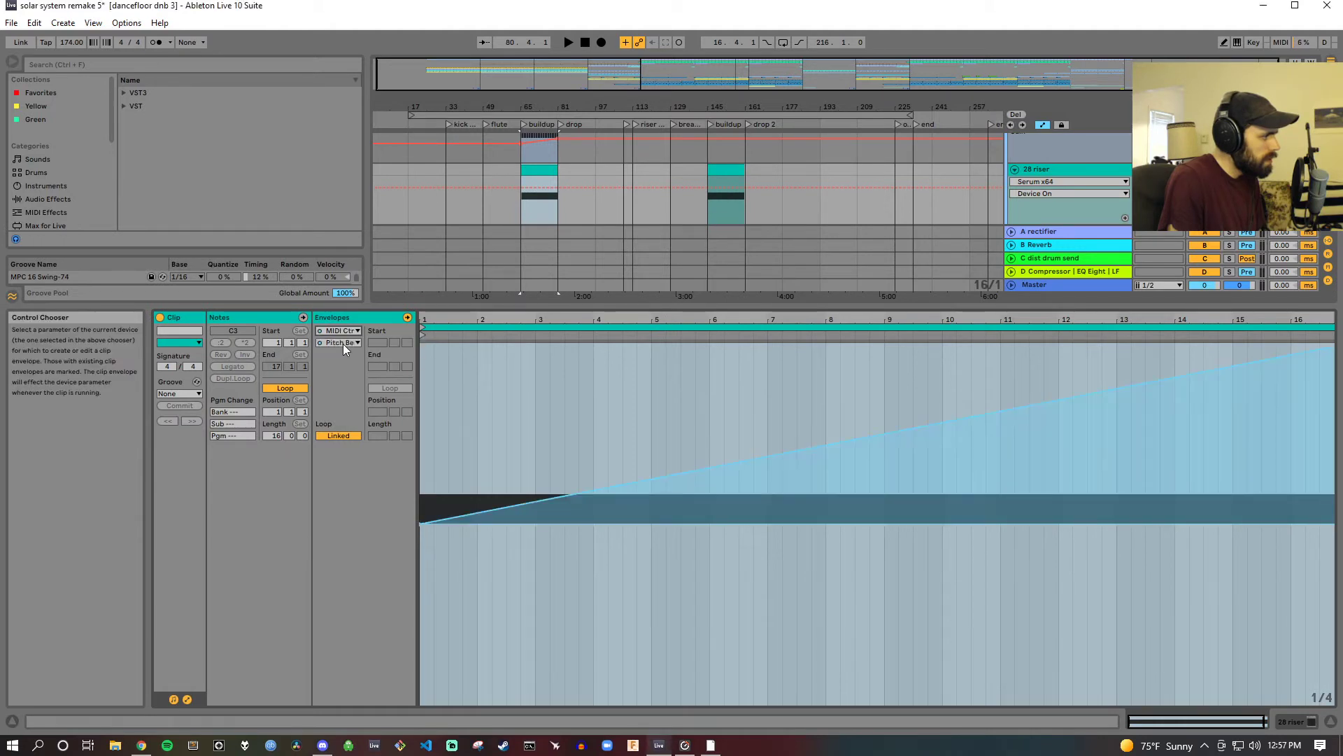
left_click(342, 343)
left_click(534, 323)
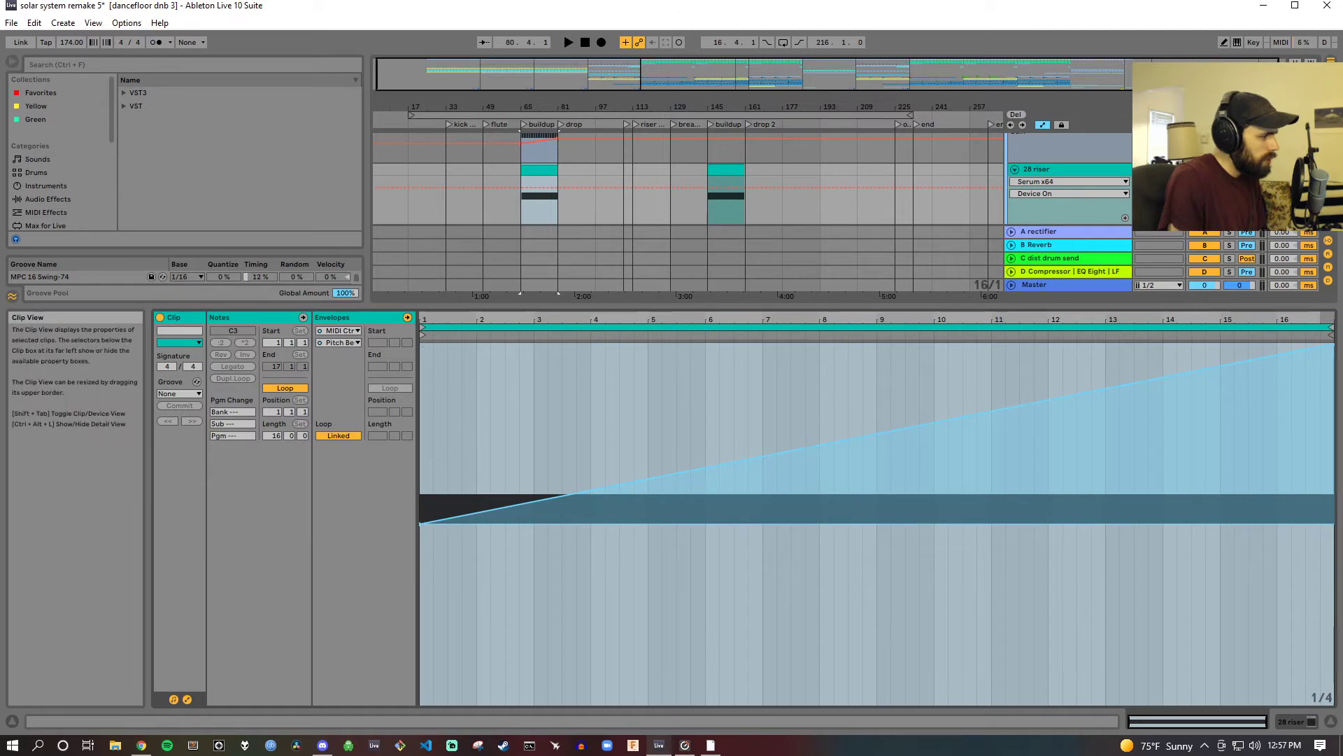
Step: Reopen the 28 riser's Serum to examine its pitch bend range, filter and effects, then close it
left_click(1126, 177)
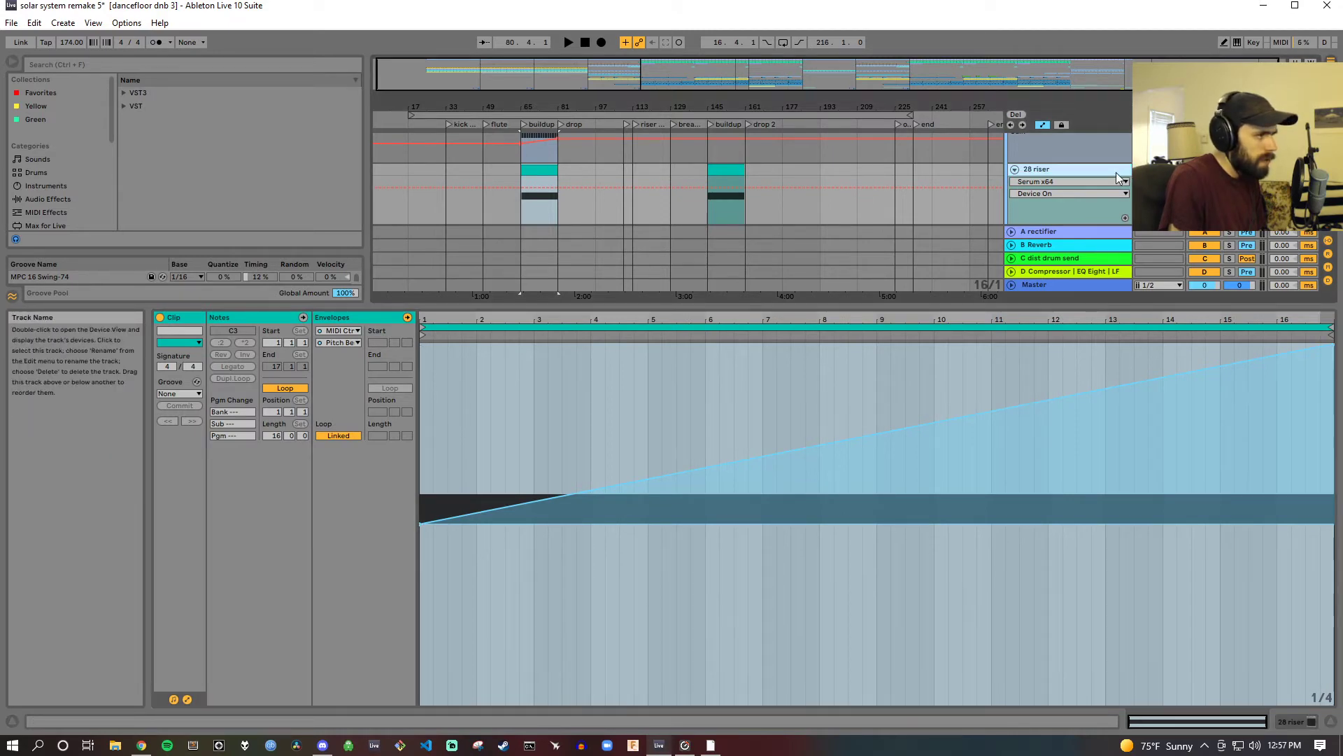
double_click(1118, 177)
left_click(191, 579)
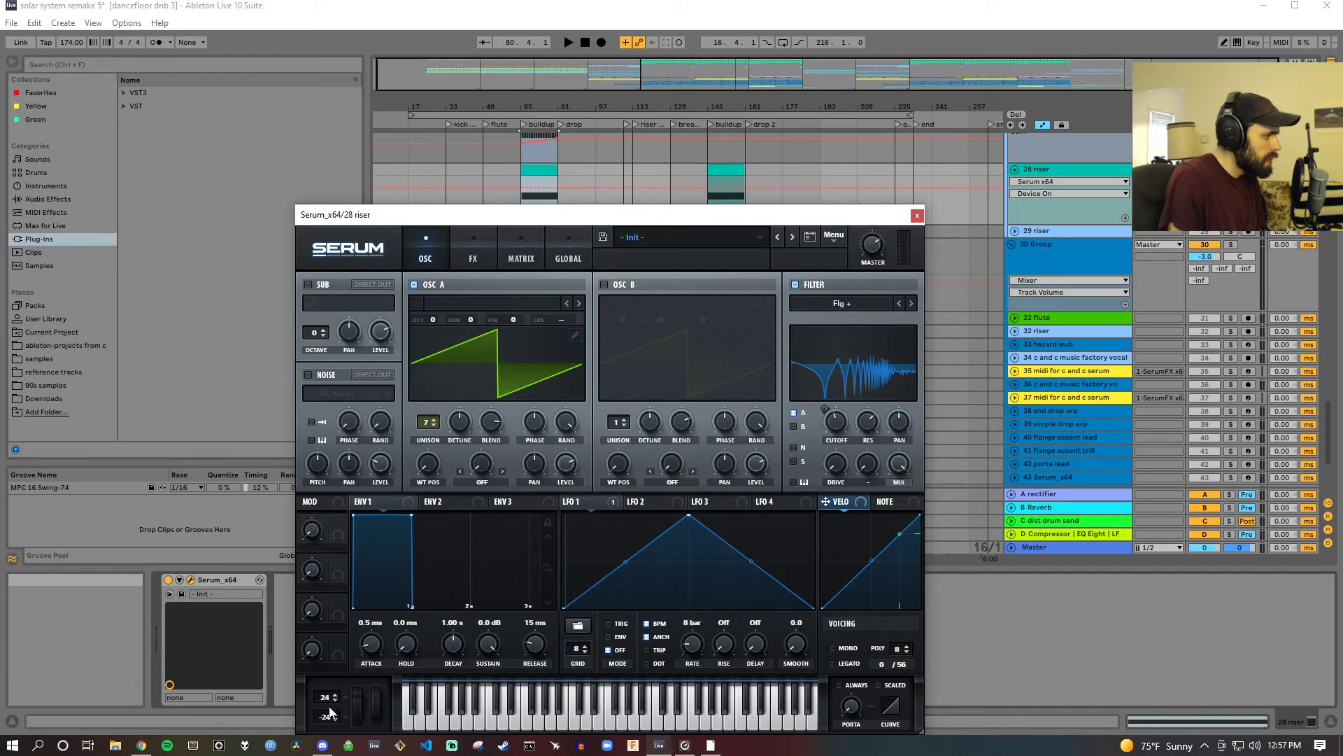
left_click_drag(531, 215, 539, 97)
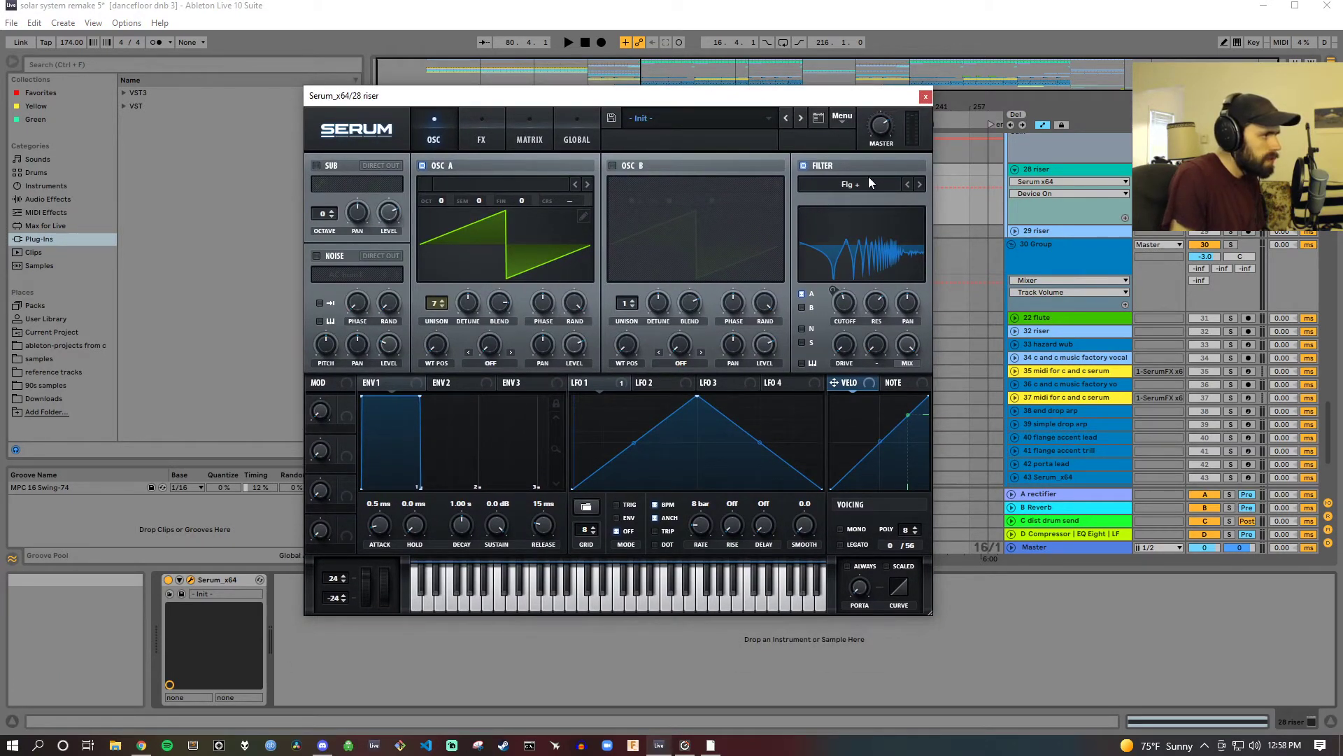
left_click(489, 147)
left_click(926, 96)
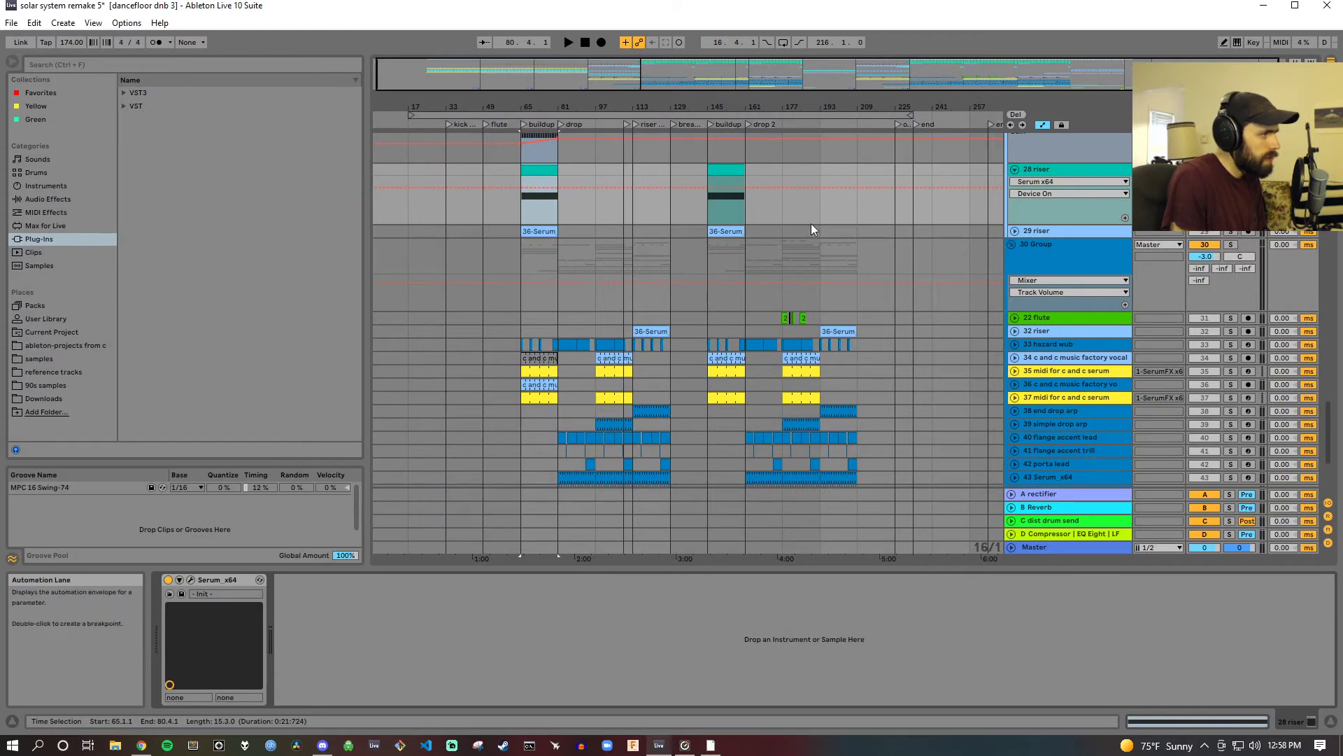
Step: Play the 29 riser from the first buildup, unfold its track, take it out of solo and stop playback
double_click(522, 121)
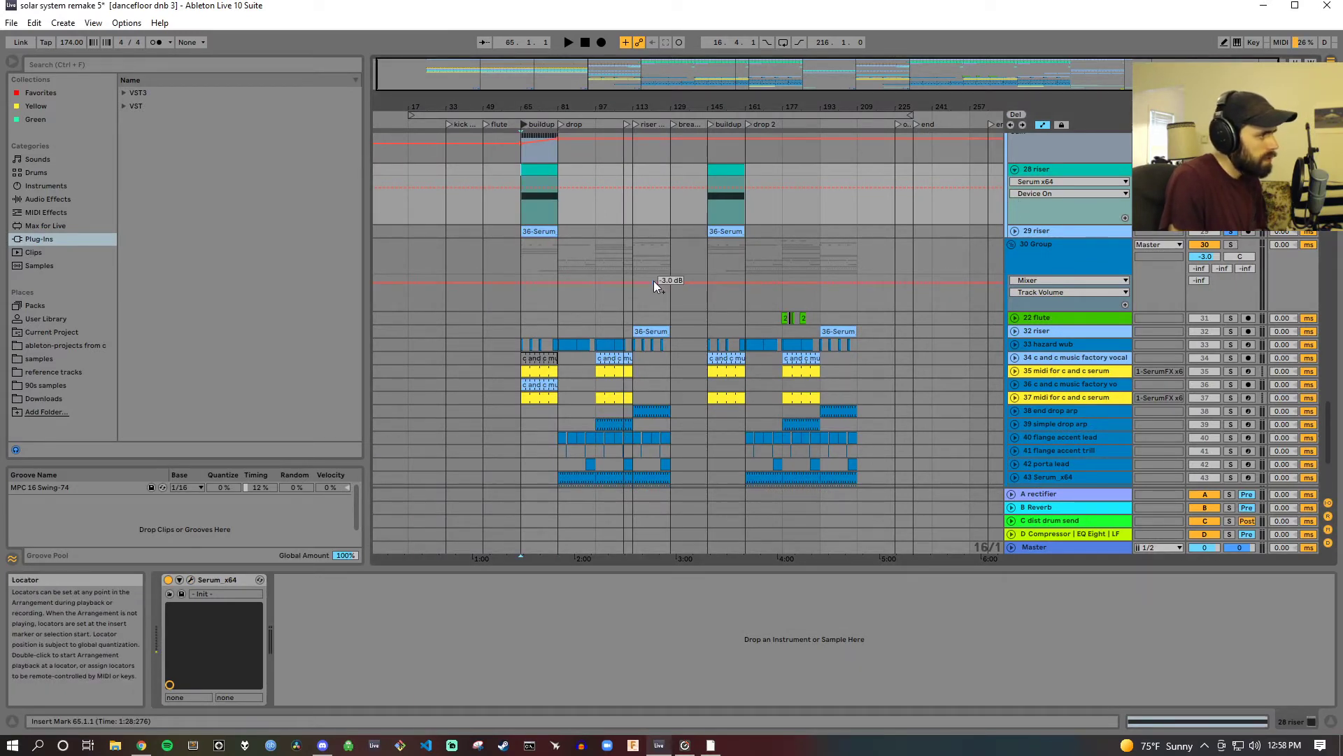
left_click(1075, 231)
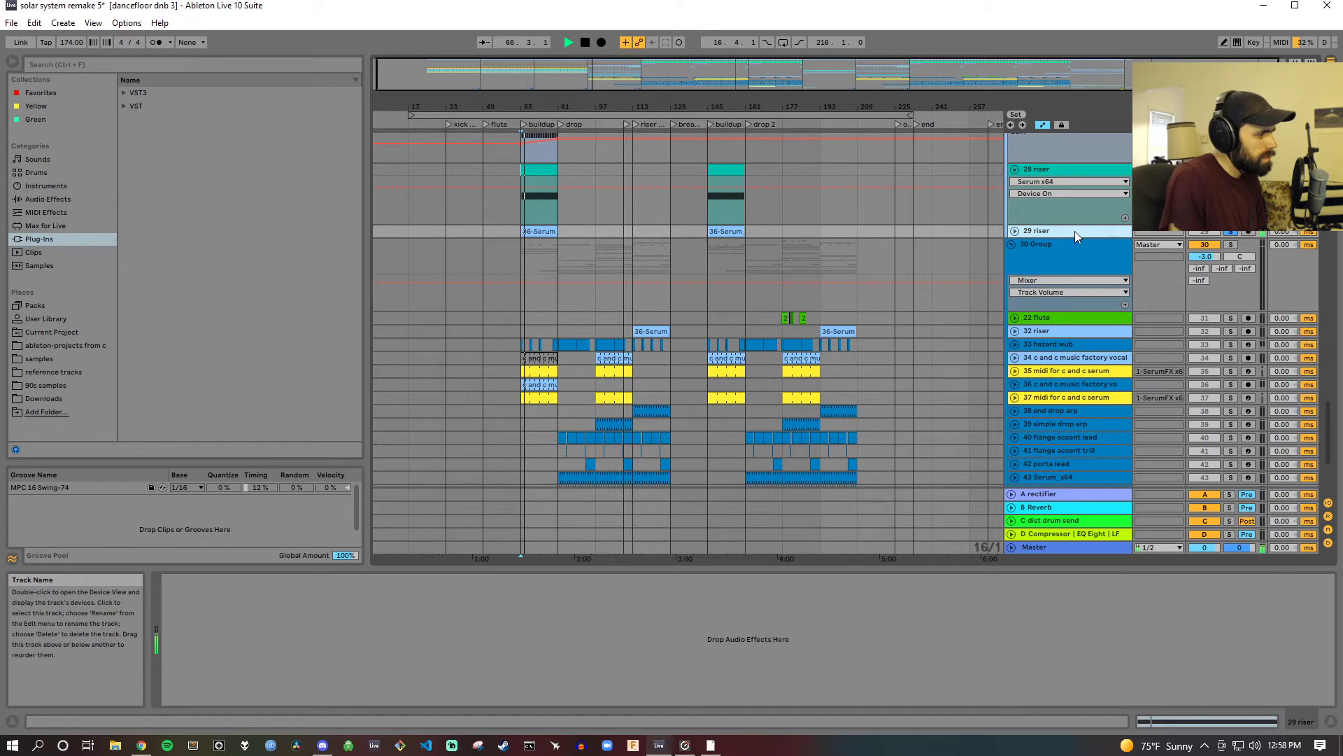
left_click(1015, 233)
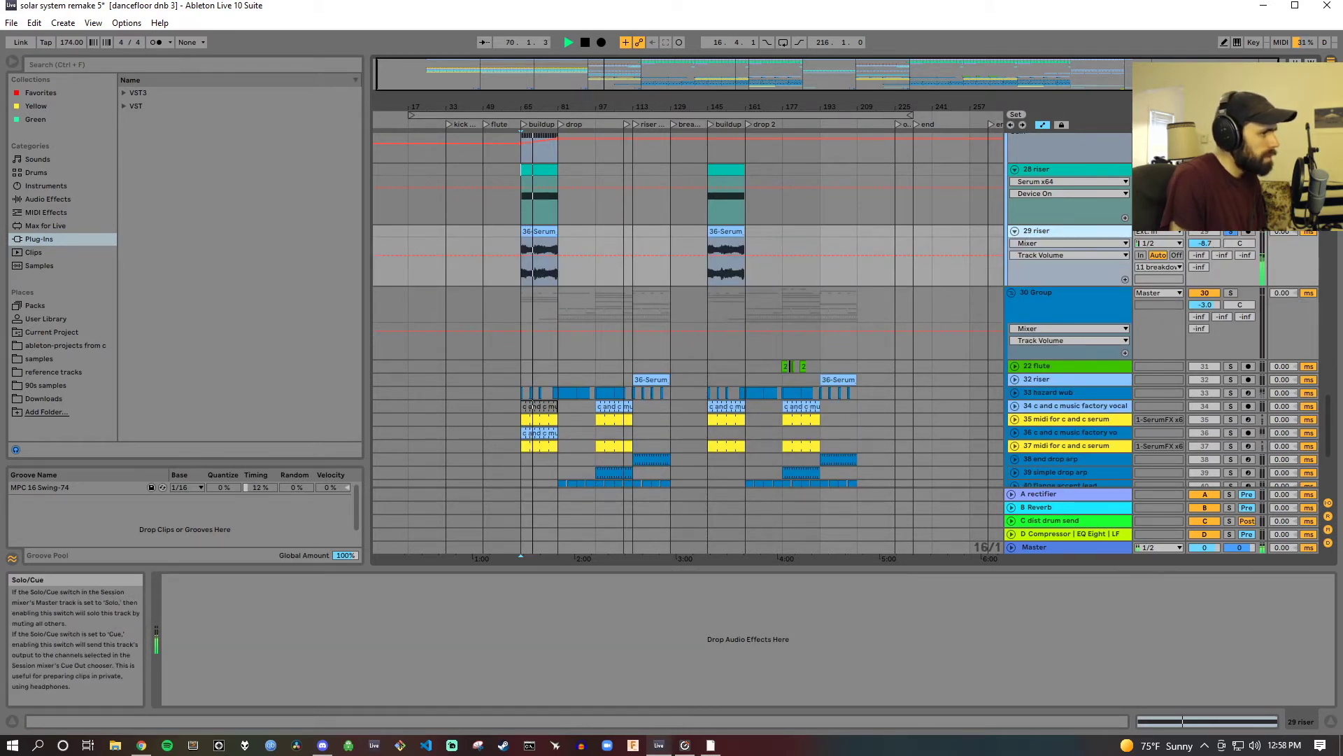
left_click(1232, 231)
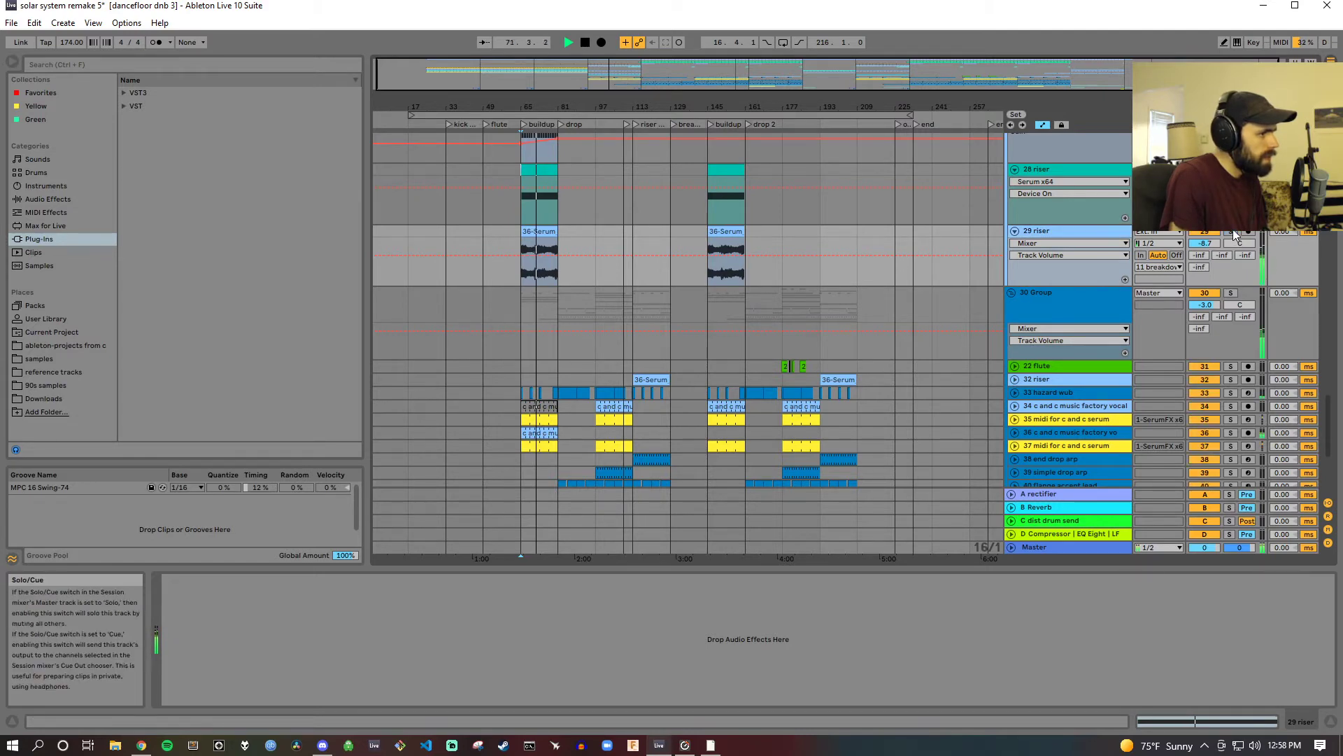
left_click(585, 42)
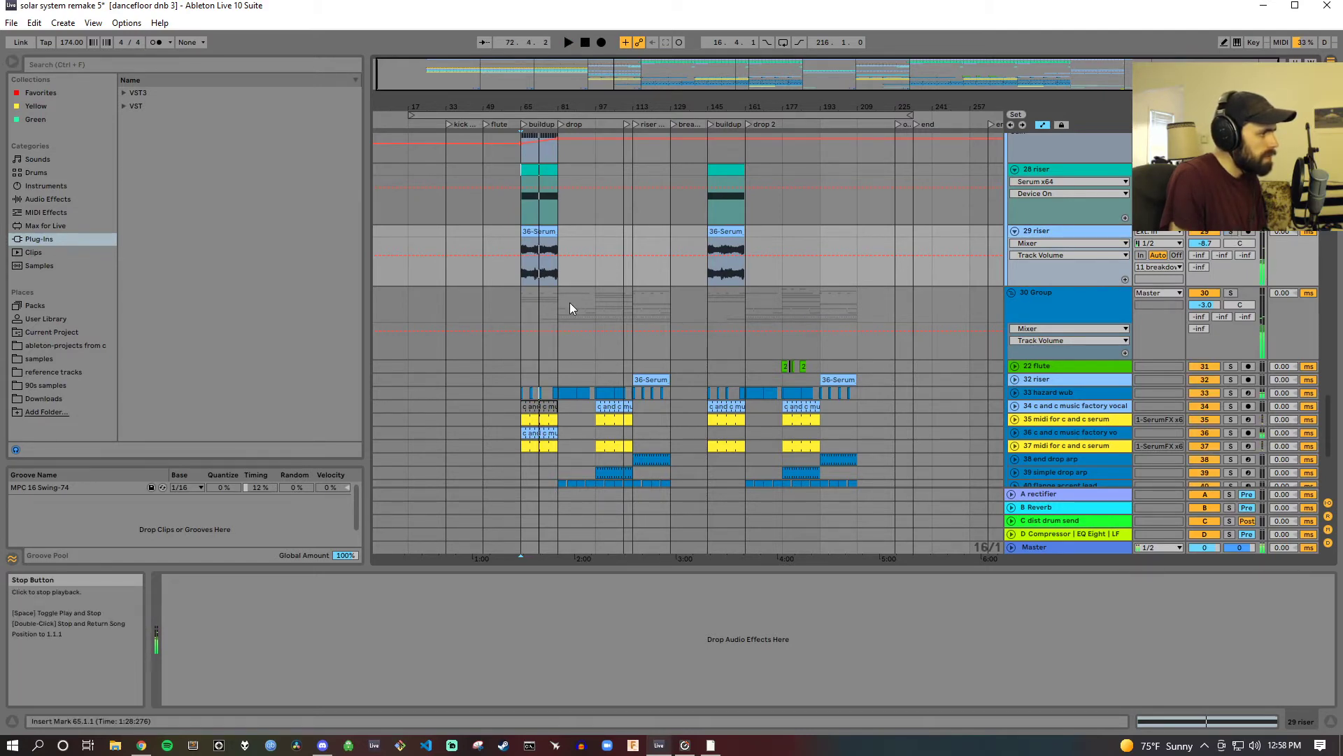
Step: Show the device chains of the 33 hazard wub track and of the 30 Group
scroll(569, 303, "down", 2)
left_click(1065, 365)
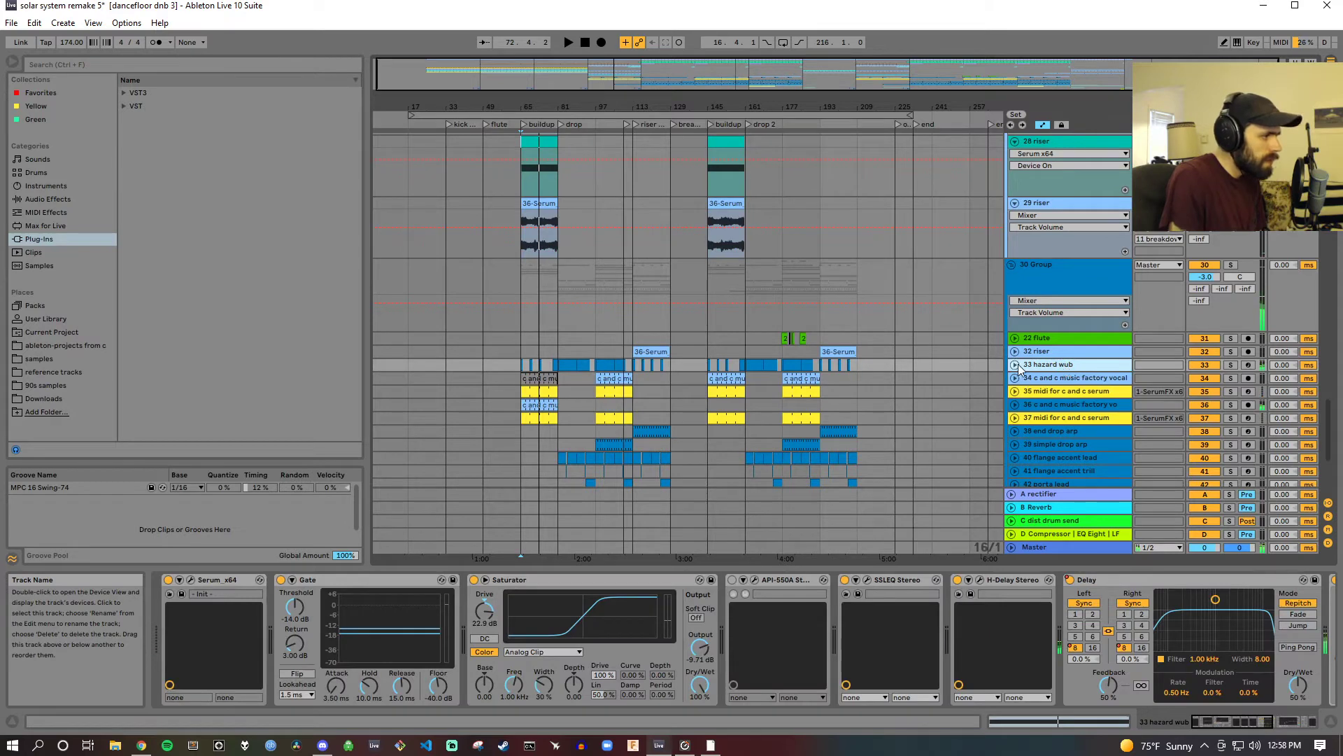
double_click(1035, 270)
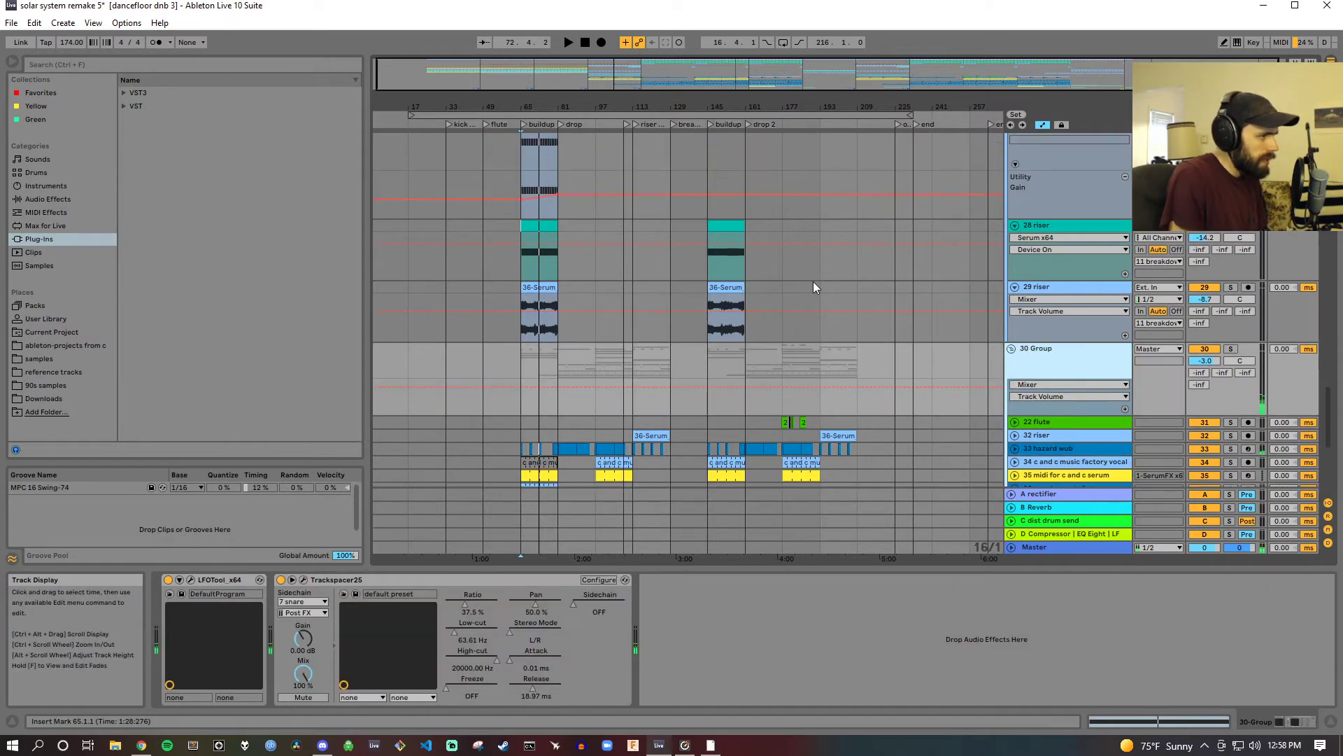
Step: Display the 33 hazard wub track's device chain and unfold the track in the arrangement
scroll(815, 274, "up", 10)
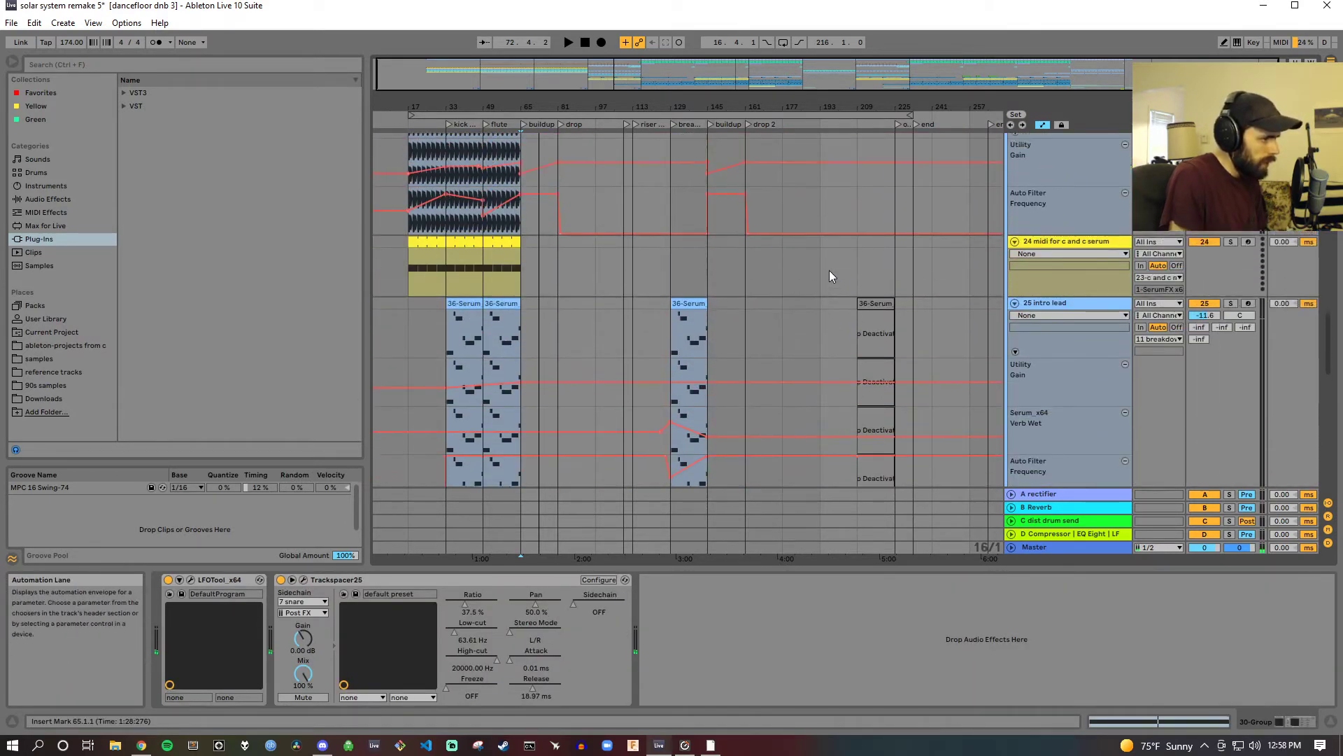
scroll(819, 263, "up", 8)
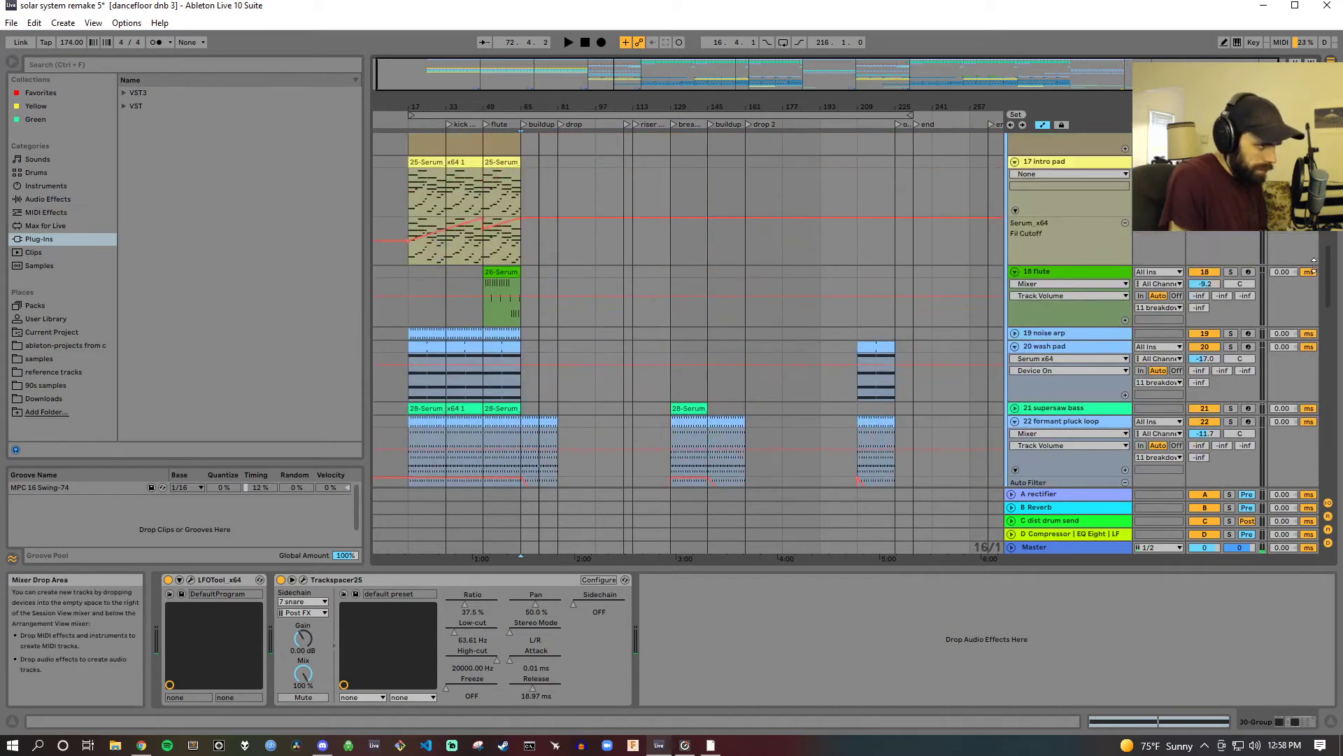
left_click_drag(1330, 272, 1330, 429)
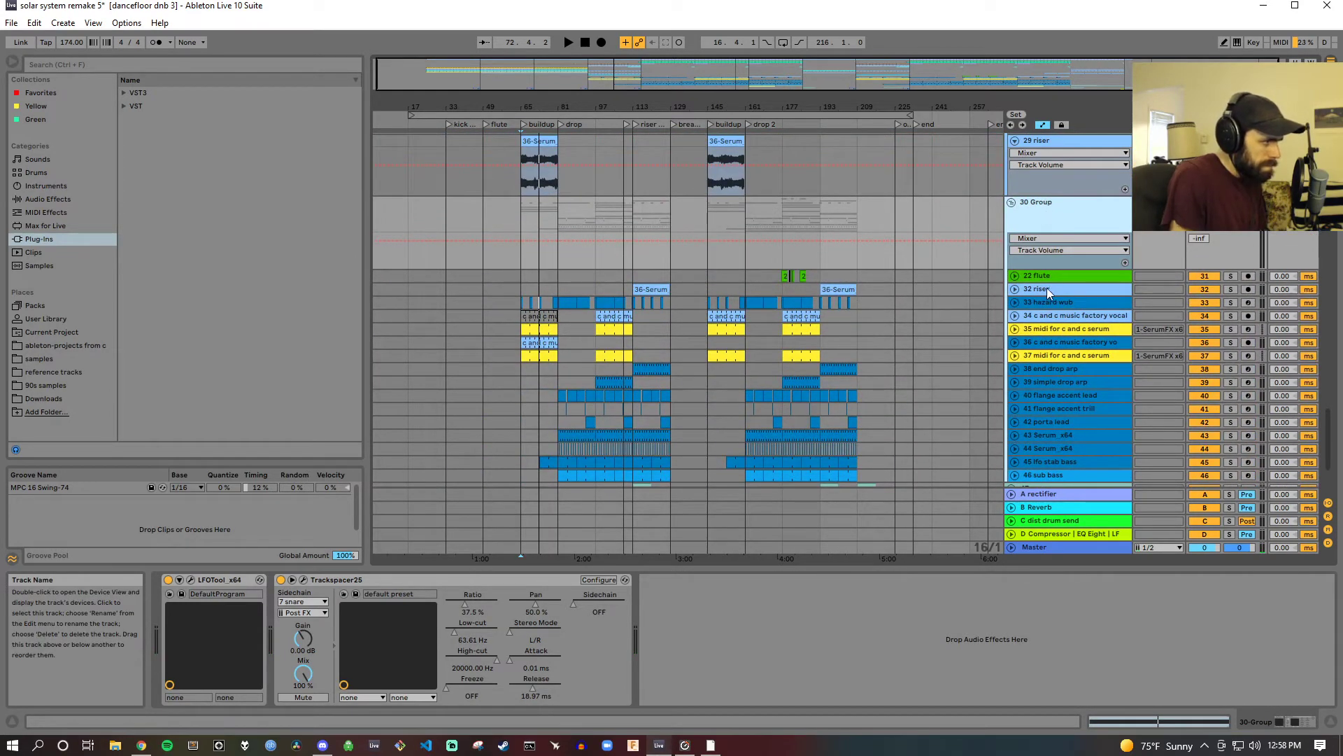
left_click(1055, 306)
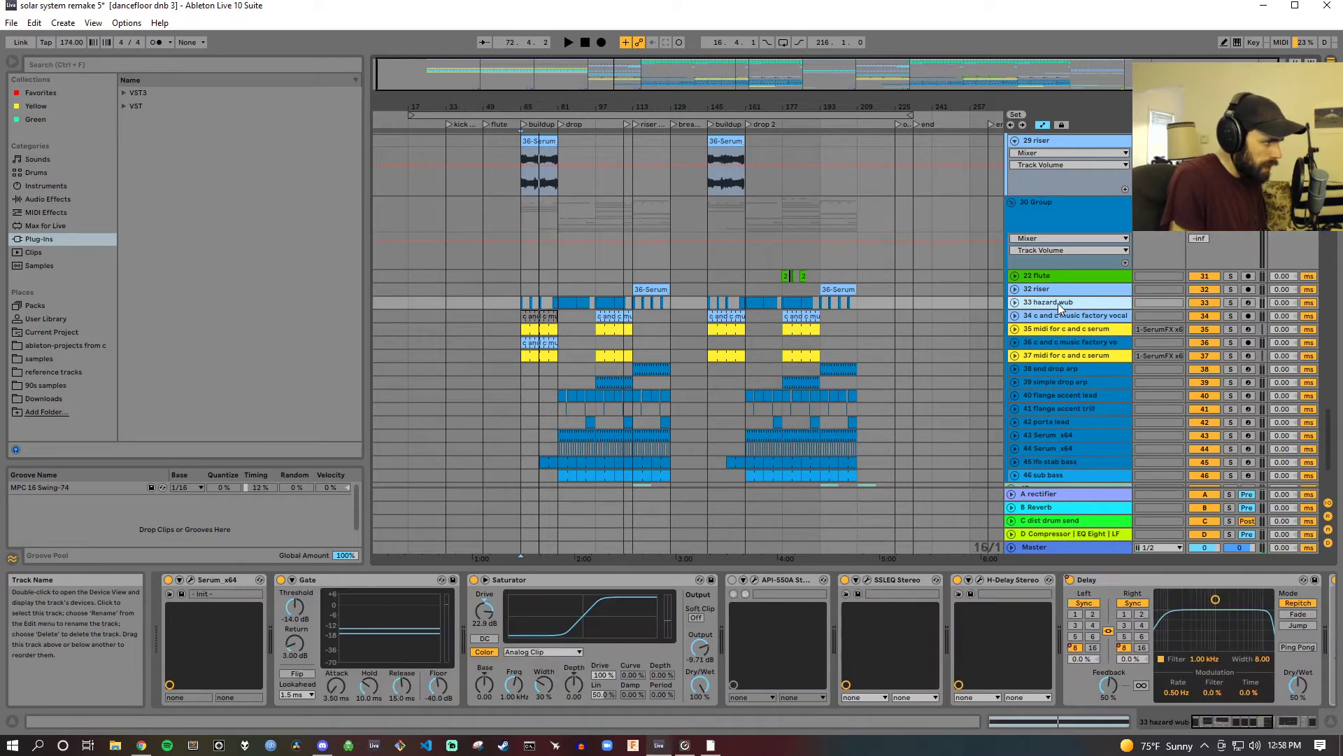
left_click(1014, 303)
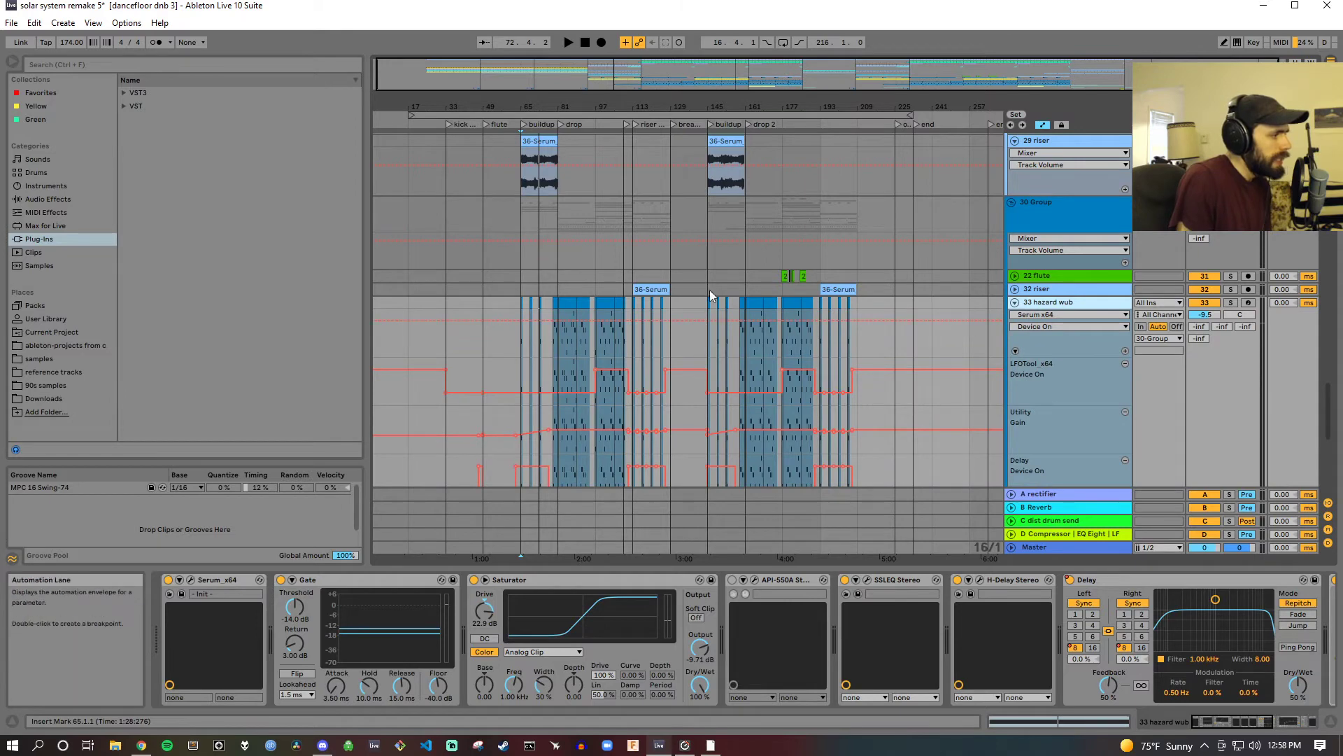
Step: Show the 22 flute track's delay send devices and unfold the track
left_click(1043, 275)
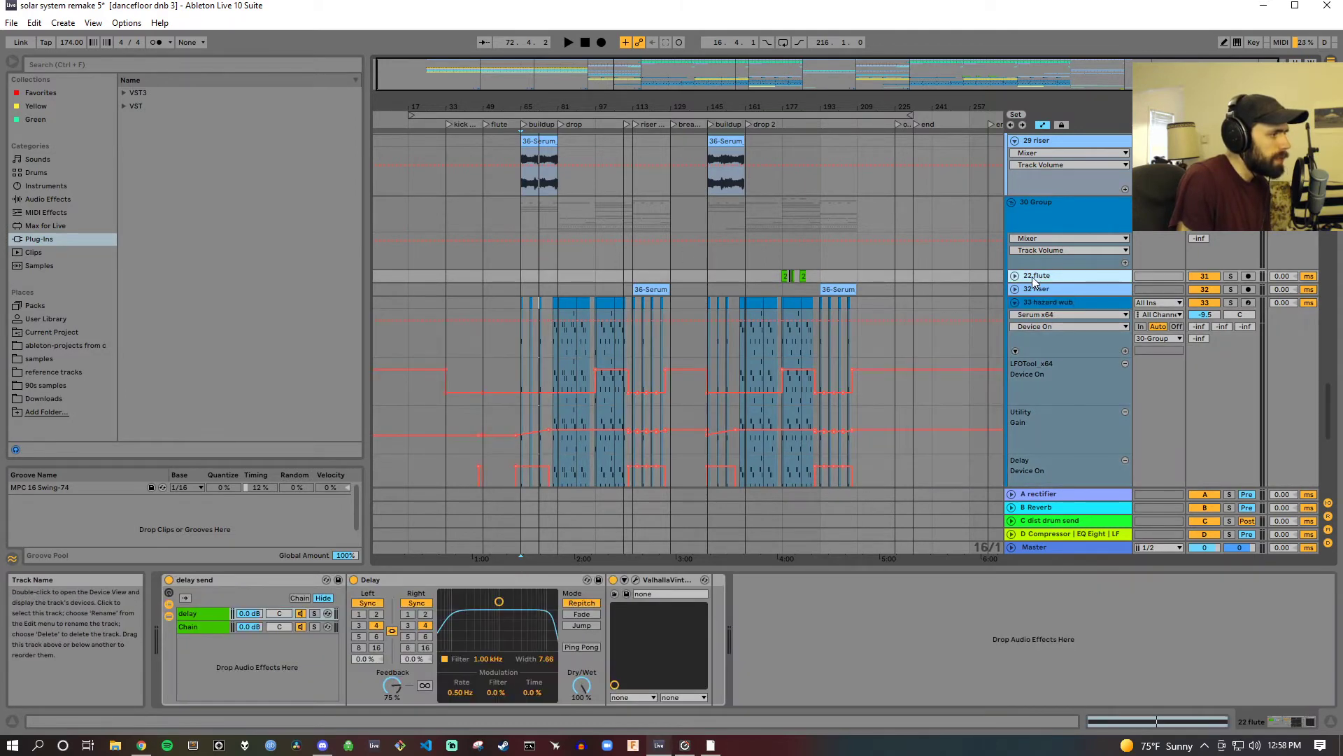
left_click(1036, 290)
left_click(1031, 279)
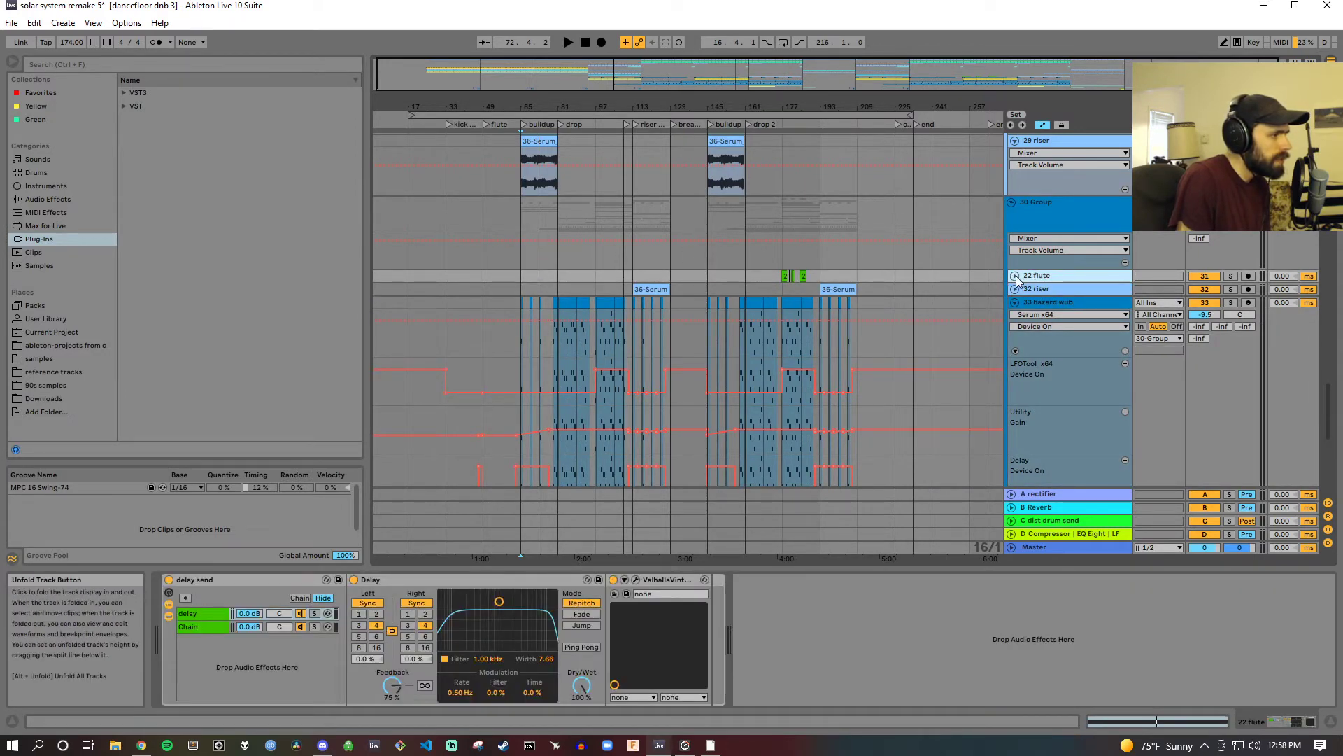
left_click(1014, 276)
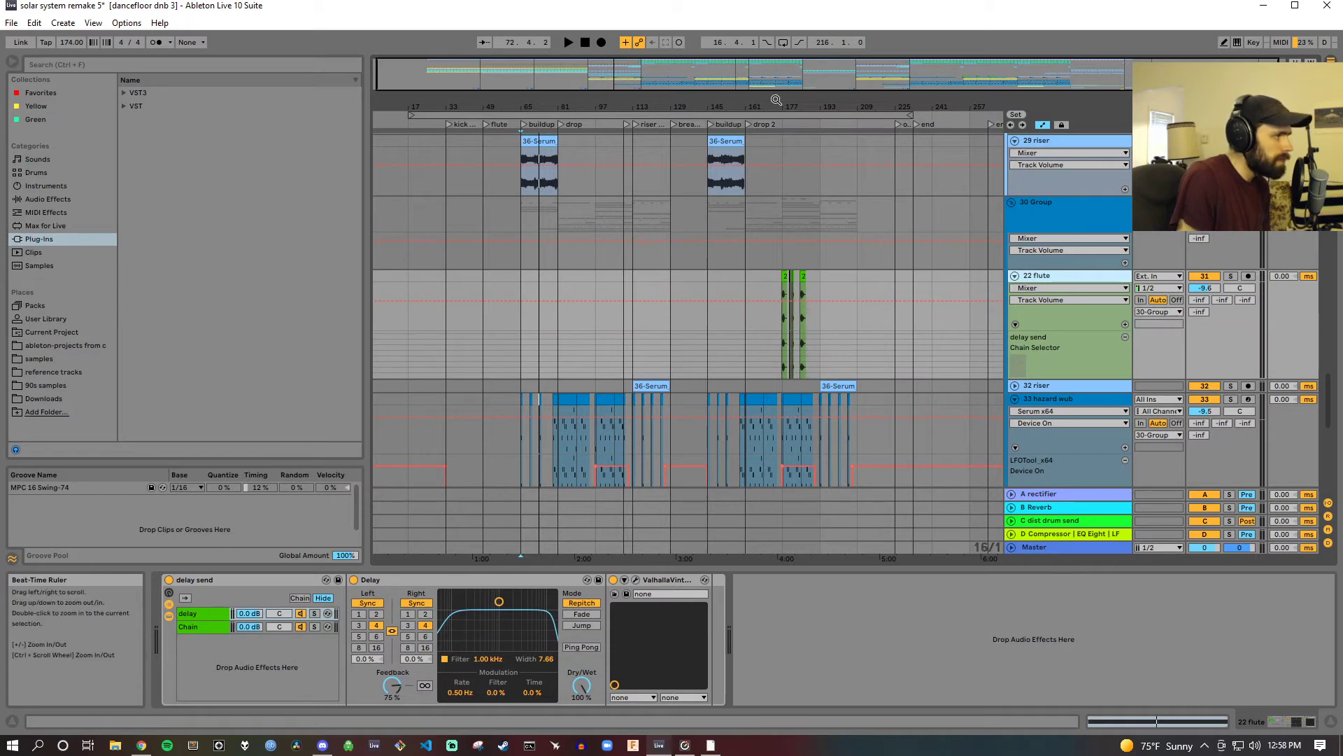
Step: Solo the 22 flute track, play its clips in drop 2 from just before bar 177, and stop playback
left_click_drag(775, 102, 772, 101)
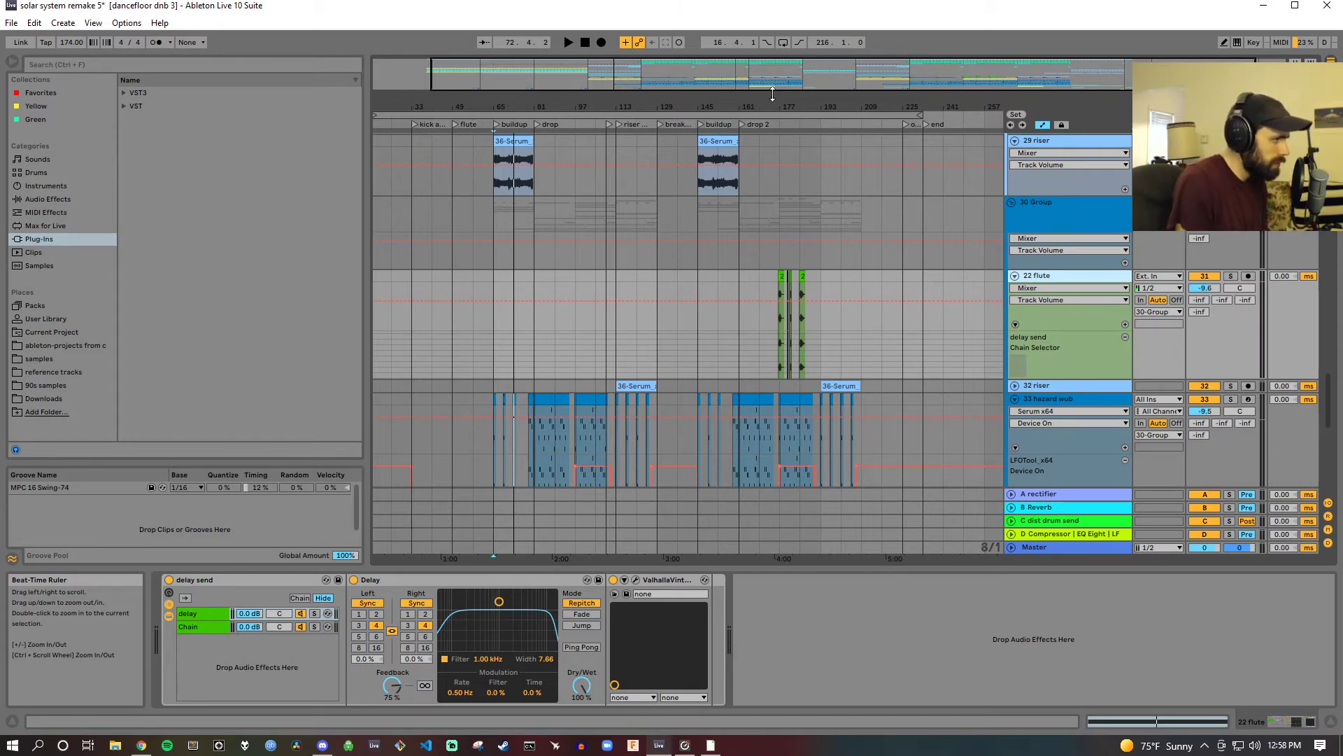
left_click_drag(786, 102, 789, 239)
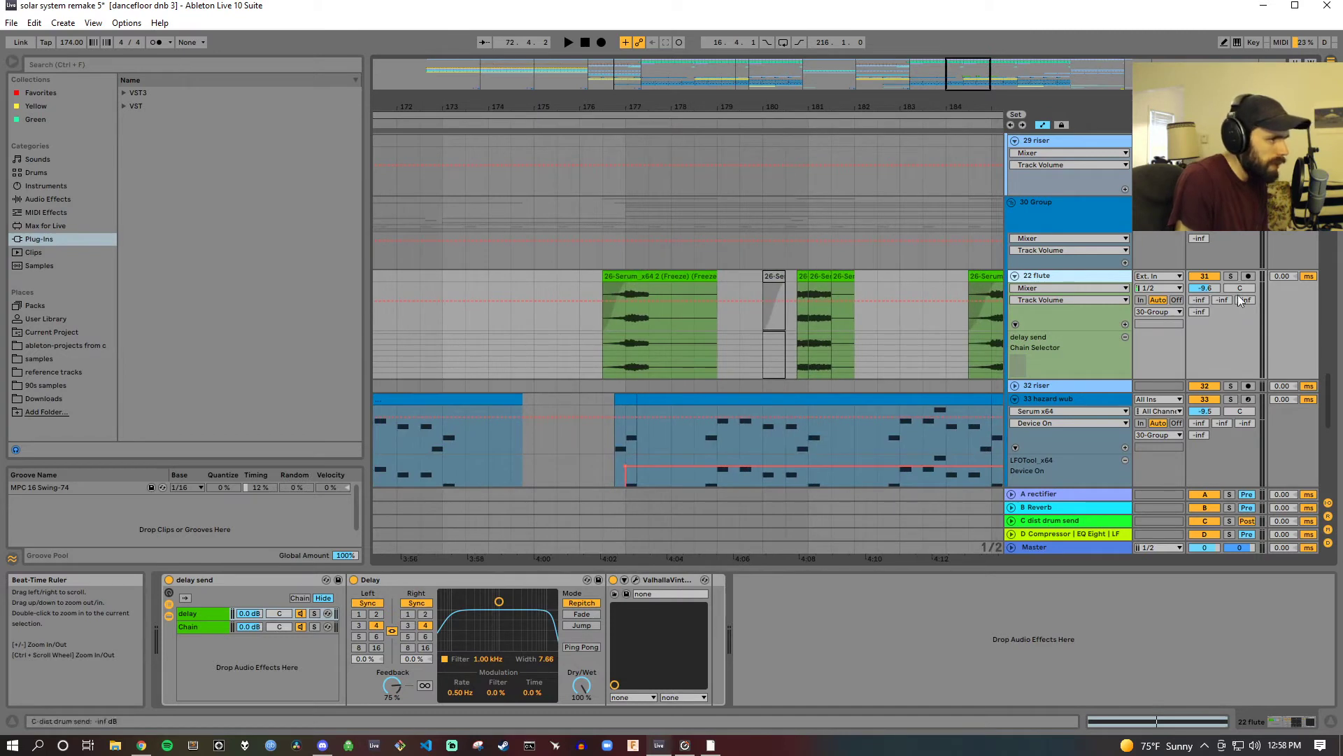
left_click(1231, 276)
left_click(599, 124)
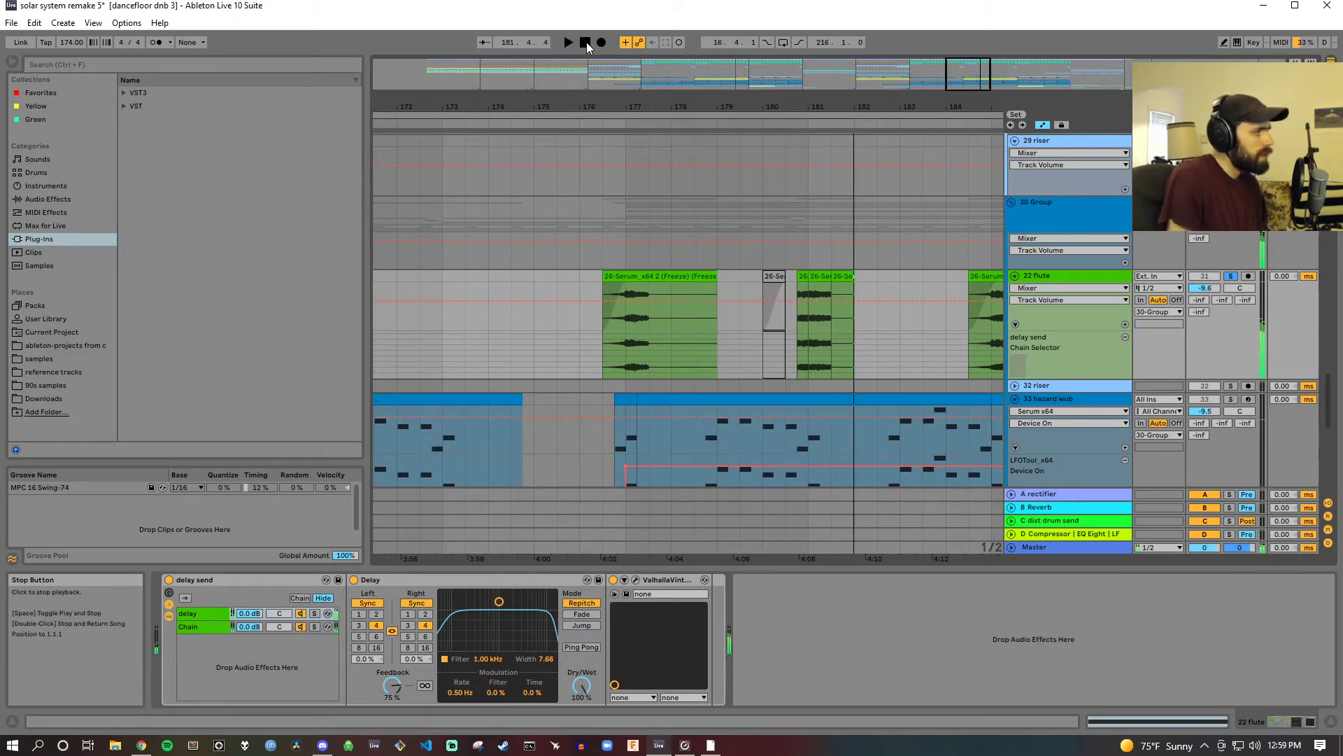
Step: Open the LFOTool and Trackspacer plug-in windows of the 30 Group
left_click(1097, 222)
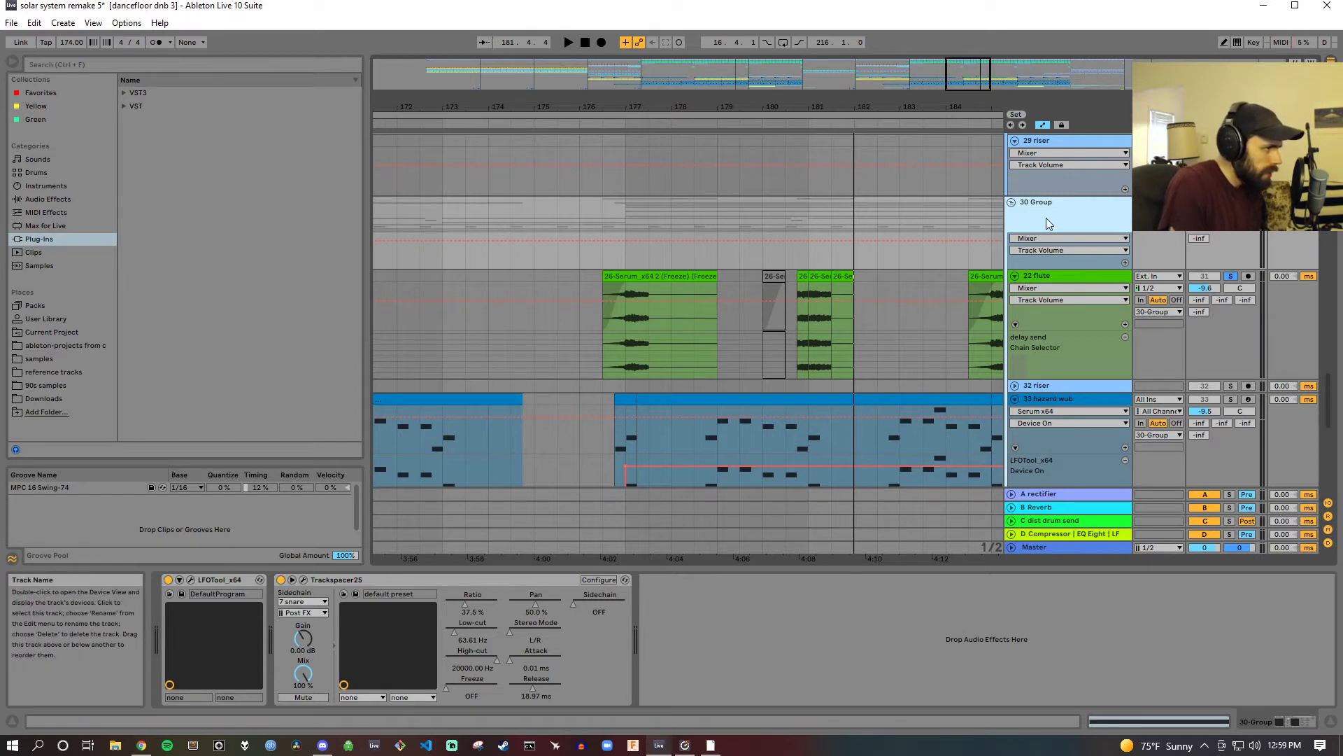
left_click(191, 581)
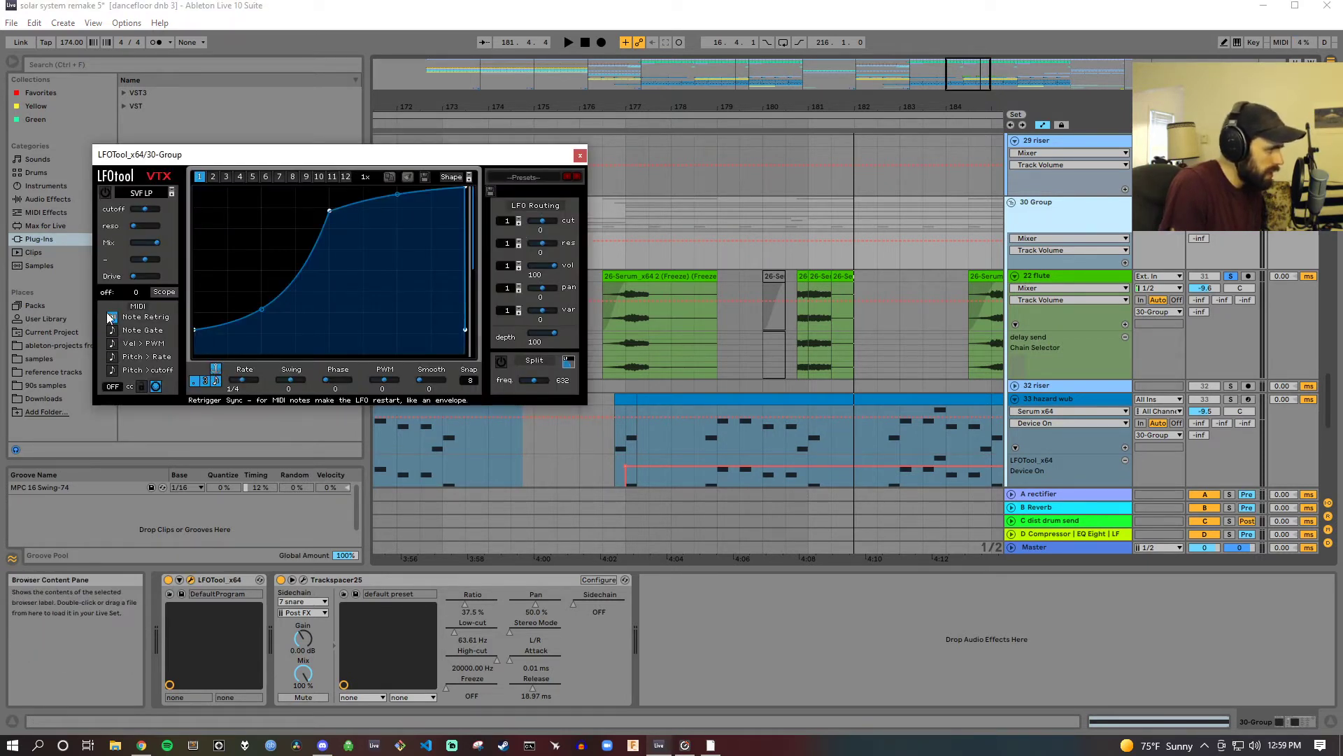
left_click(302, 581)
left_click(303, 580)
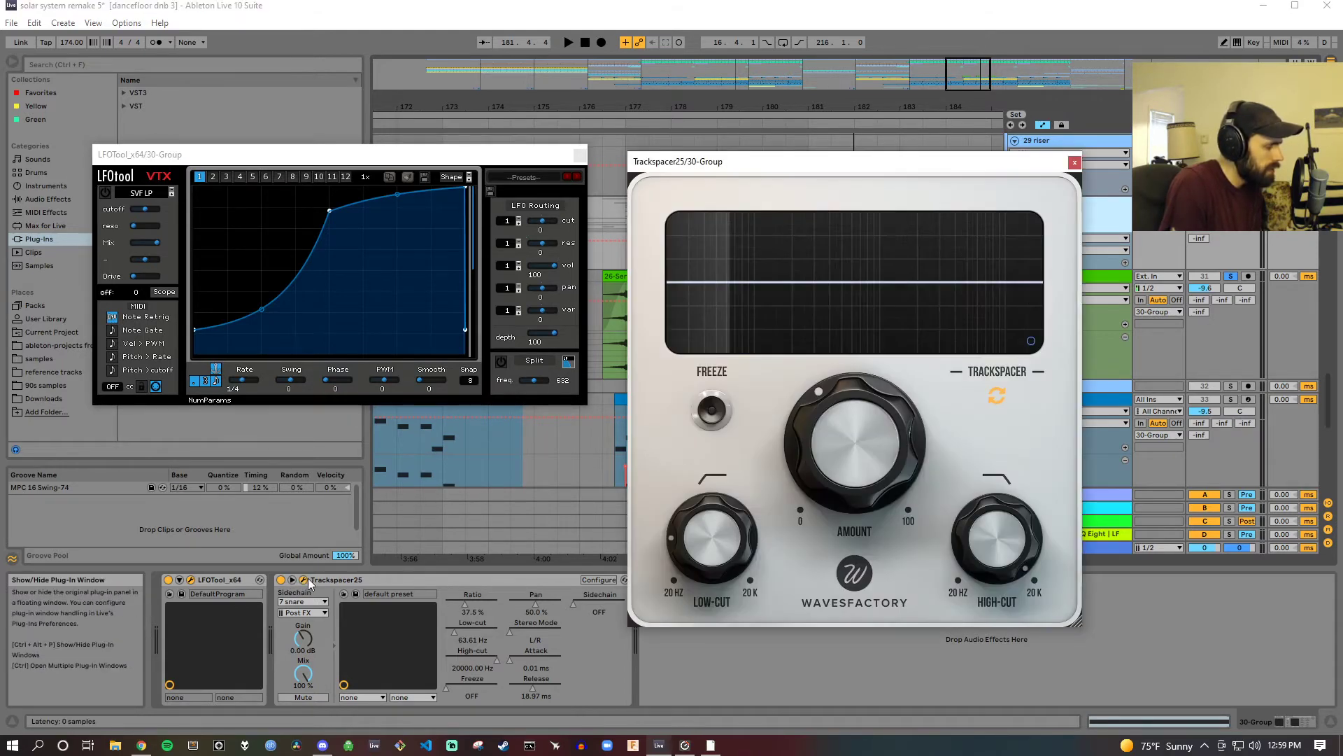
Step: Examine Trackspacer's Advanced Panel with its attack and release settings, then close both of the group's plug-in windows
left_click(1031, 342)
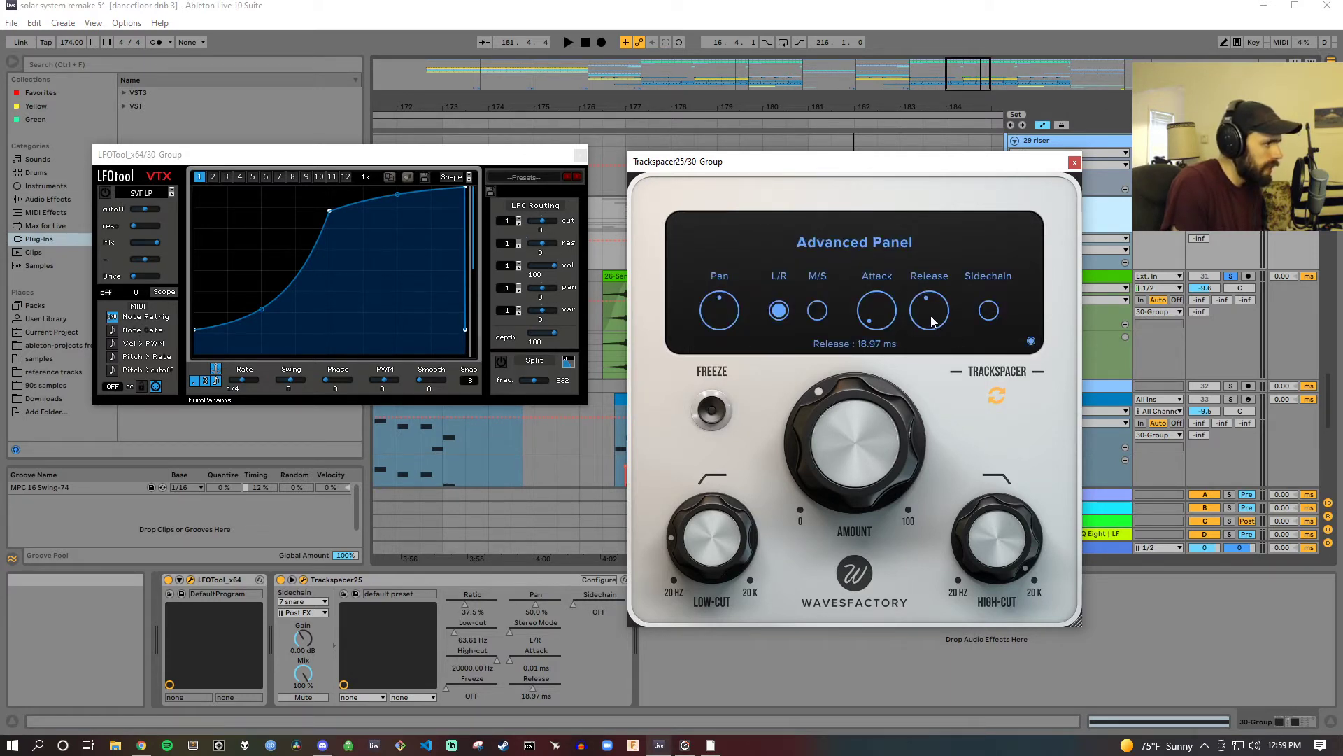
left_click(1030, 342)
left_click(1031, 342)
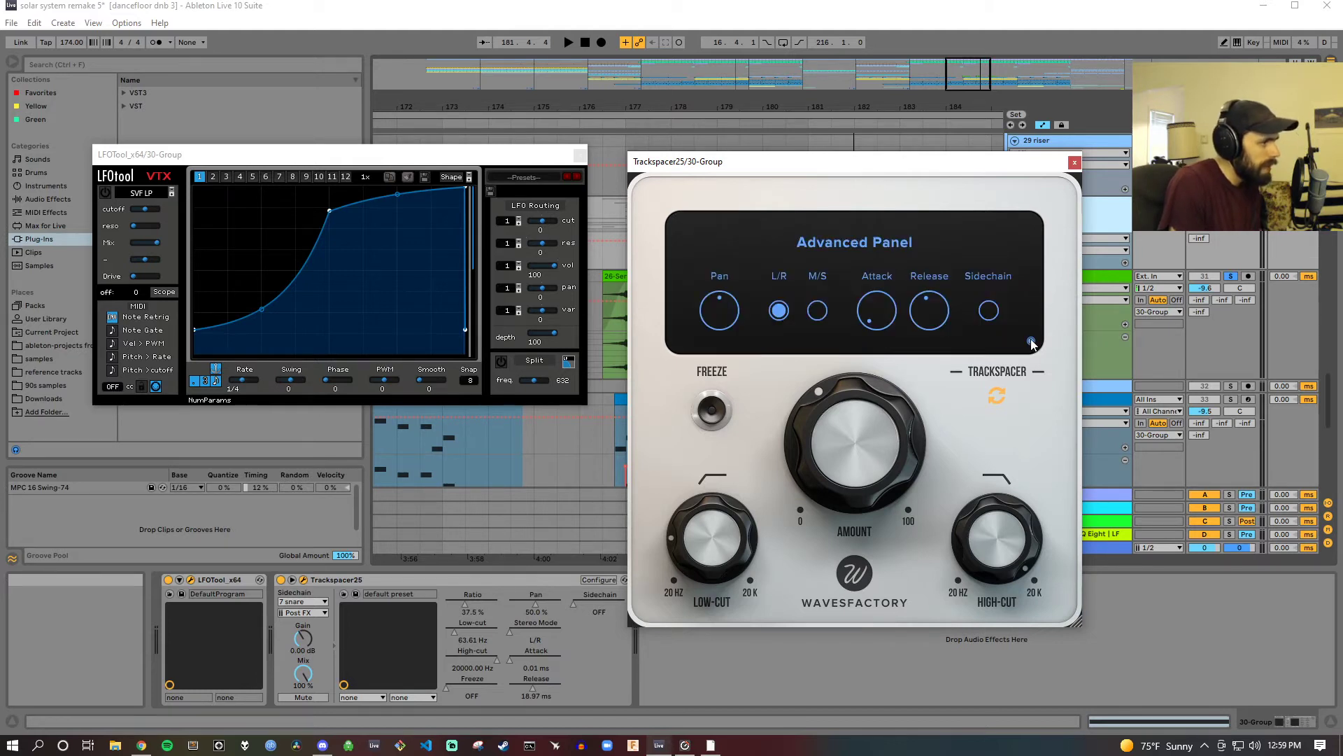
left_click(1073, 163)
left_click(580, 155)
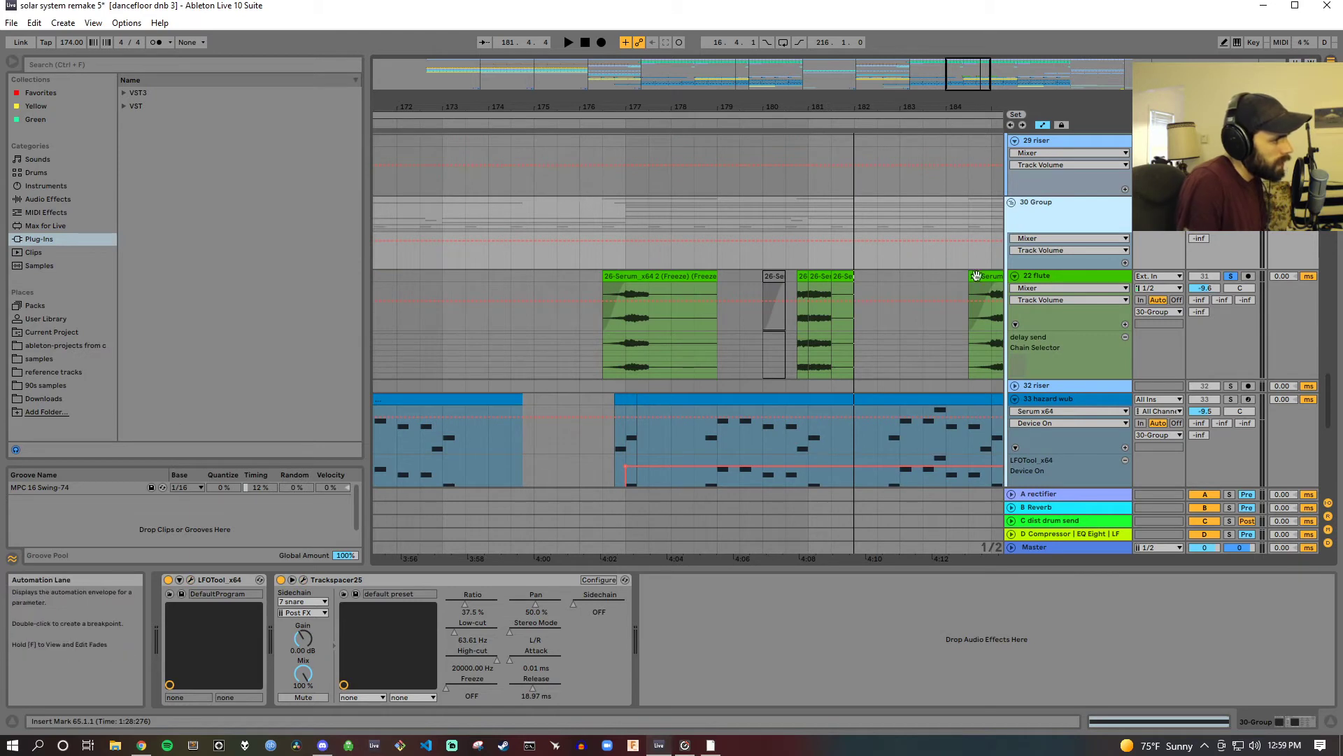
Step: Show the delay and empty chains of the 22 flute's delay send rack and the Chain Selector automation under its clips
left_click(1072, 279)
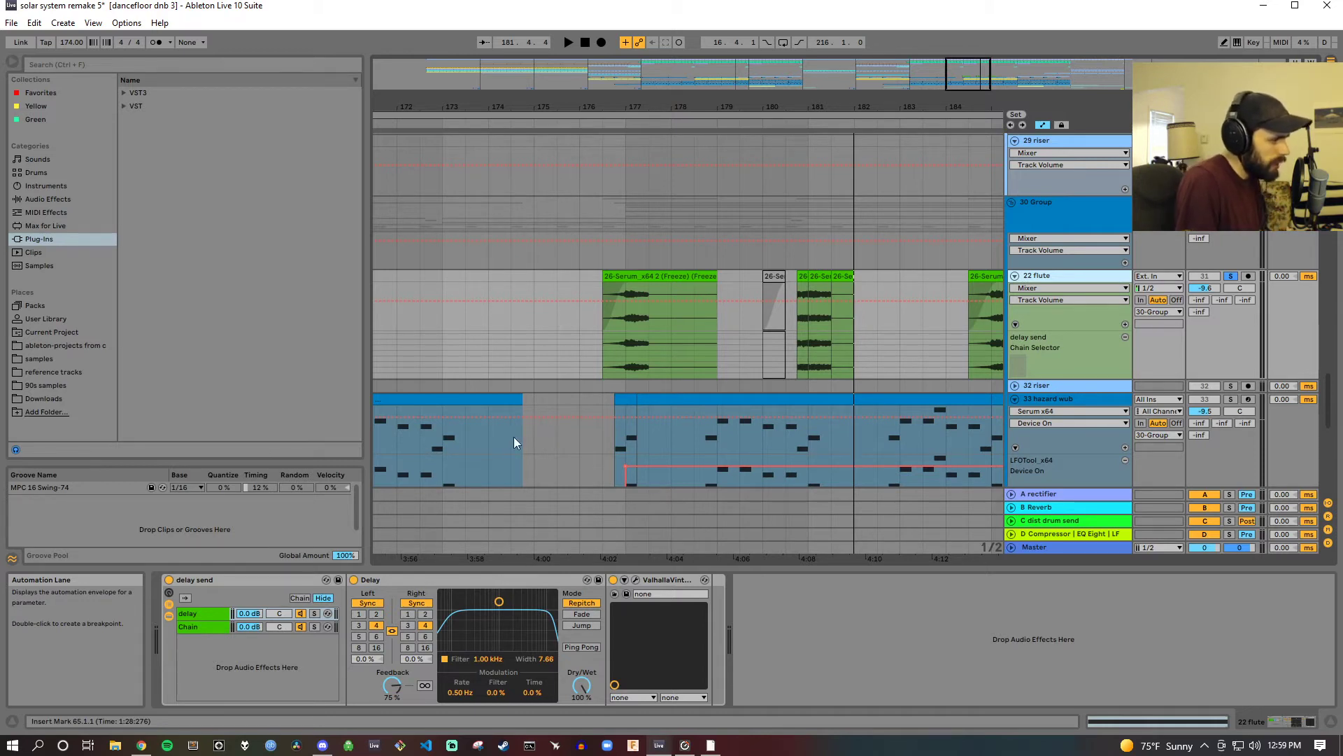
left_click(211, 615)
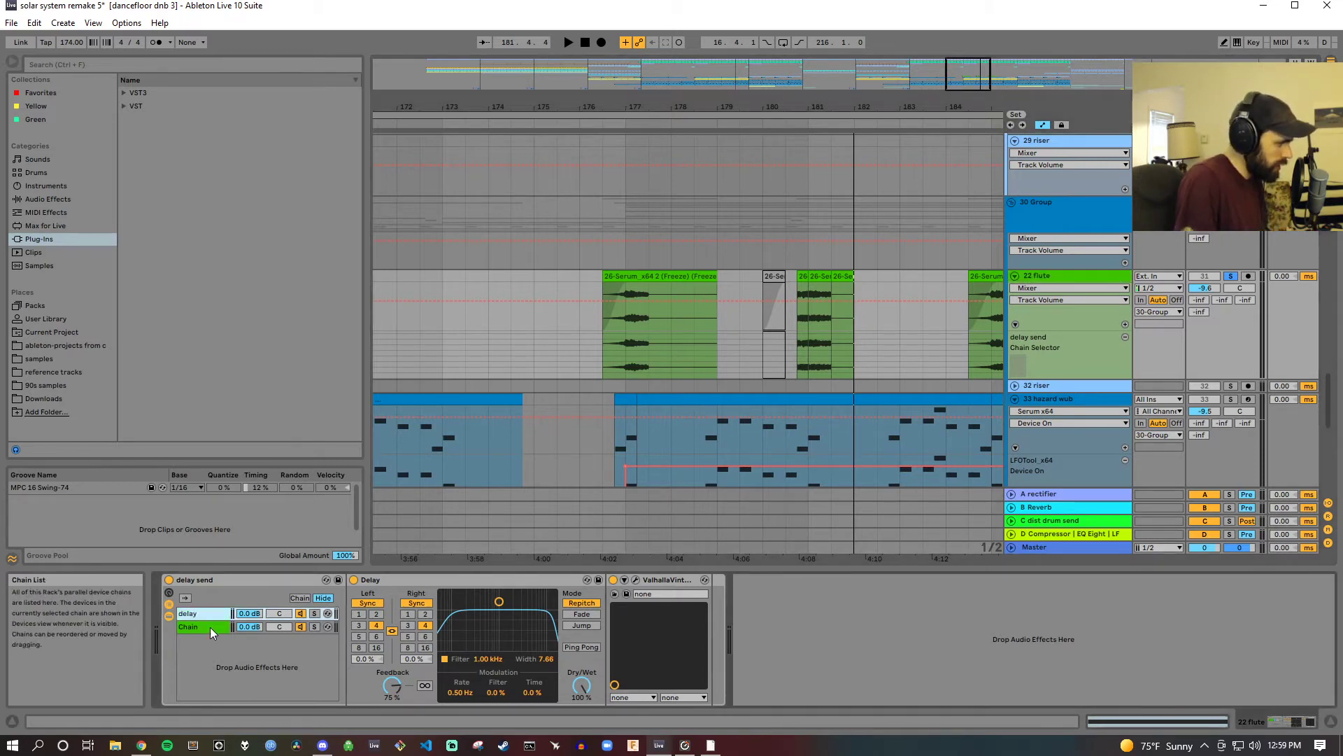
left_click(210, 628)
left_click(208, 617)
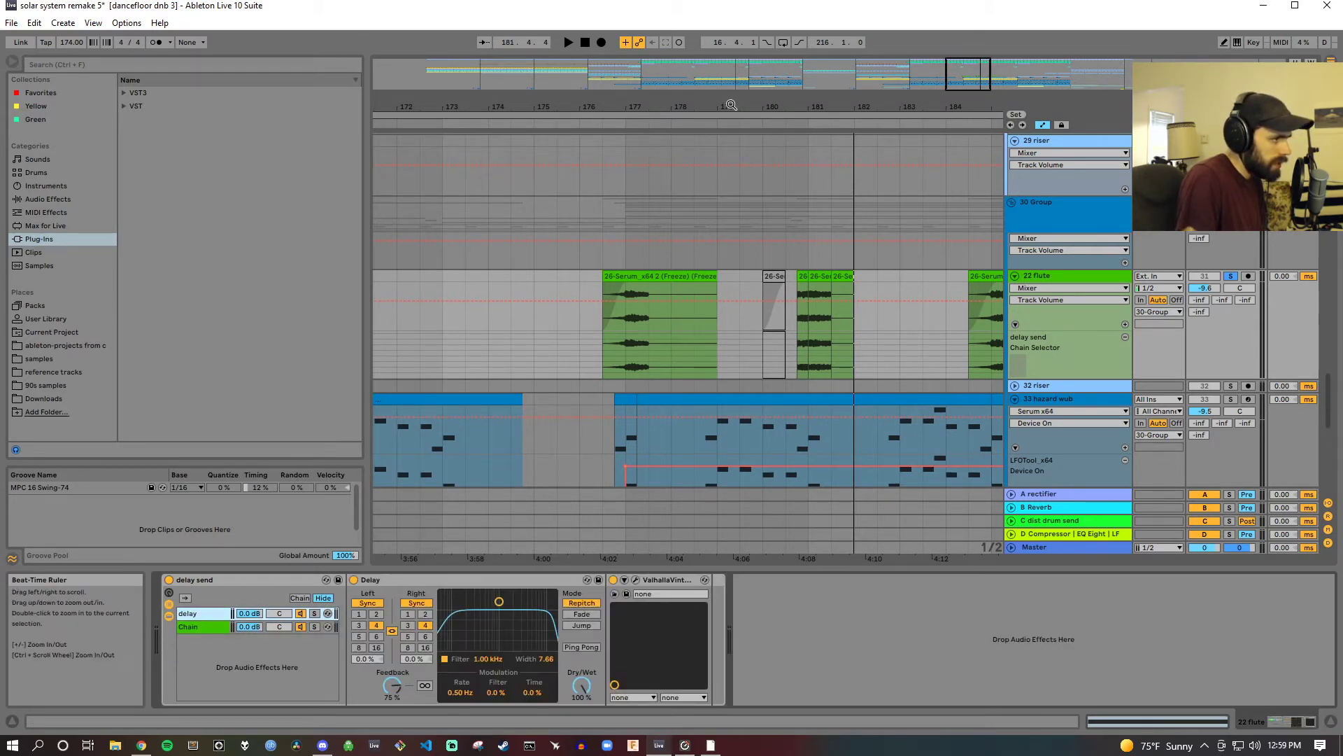
left_click_drag(713, 111, 584, 91)
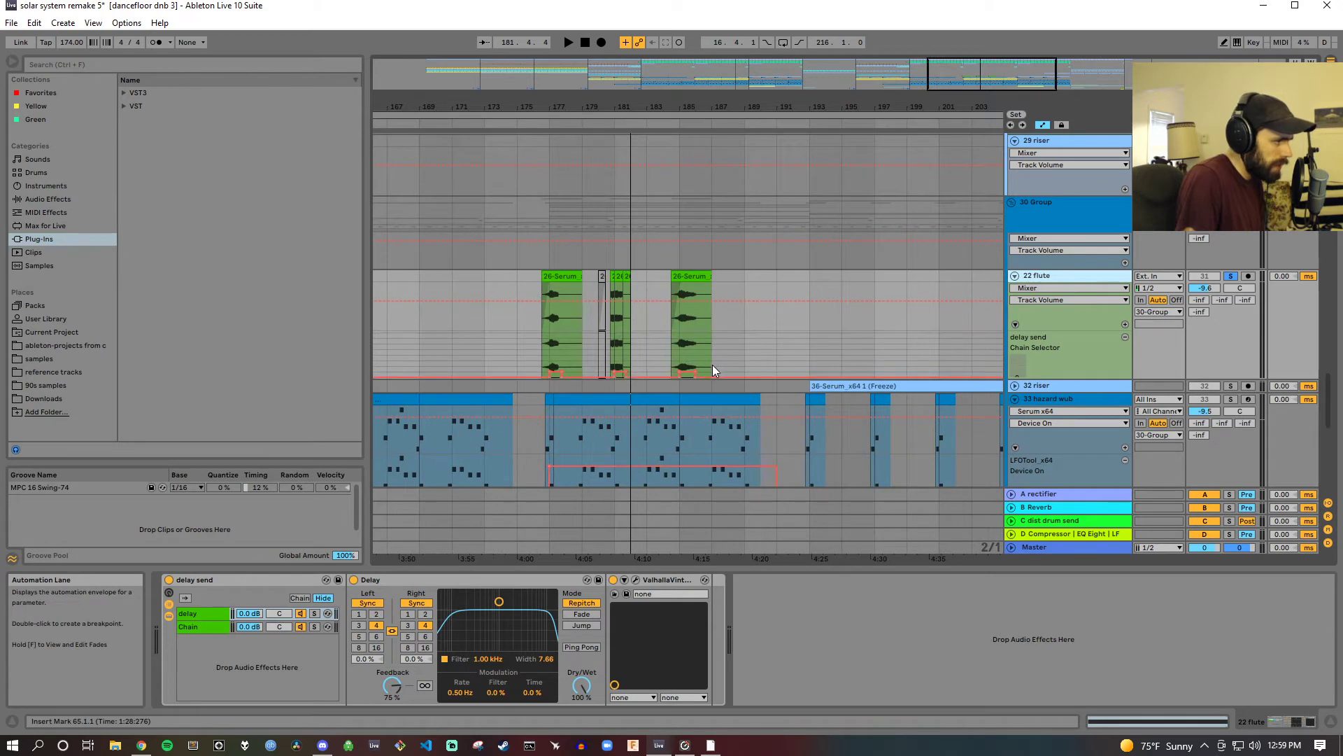
scroll(712, 364, "down", 1)
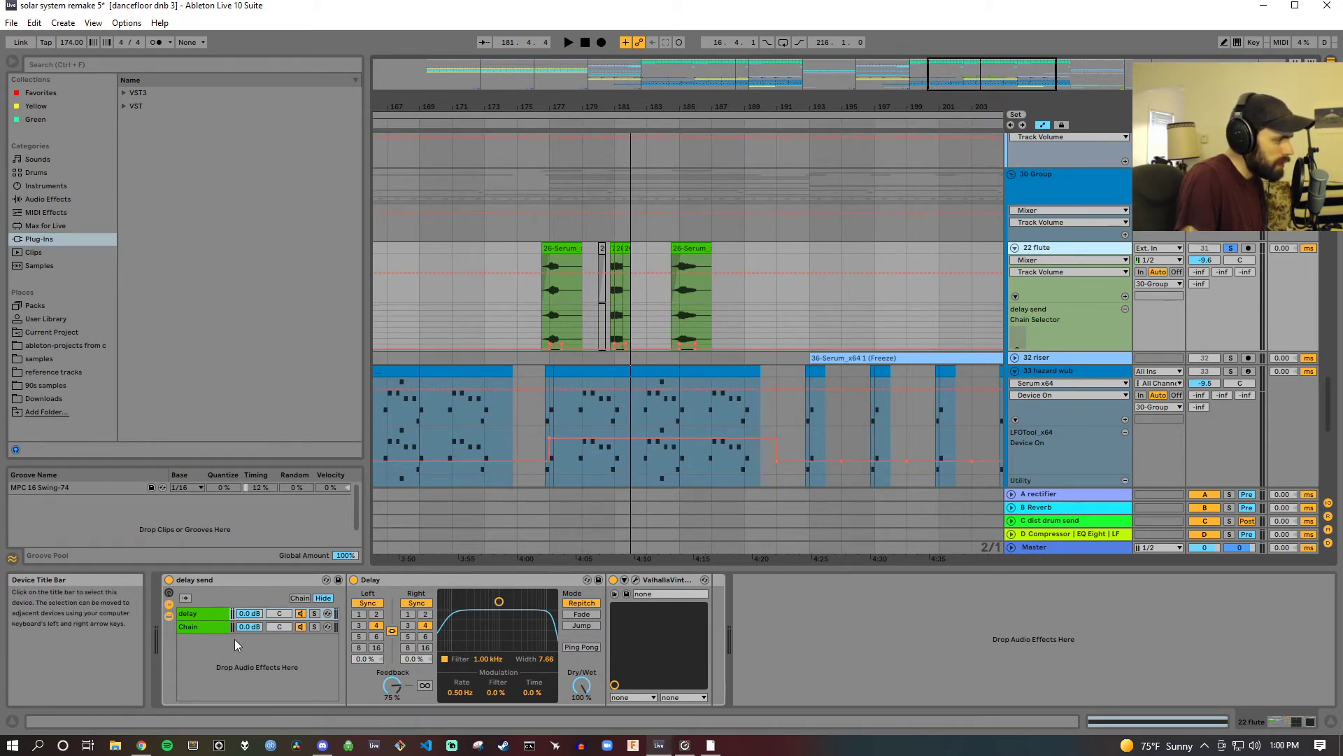
Step: Switch between the delay send rack's delay chain and its empty chain to compare their devices
left_click(213, 625)
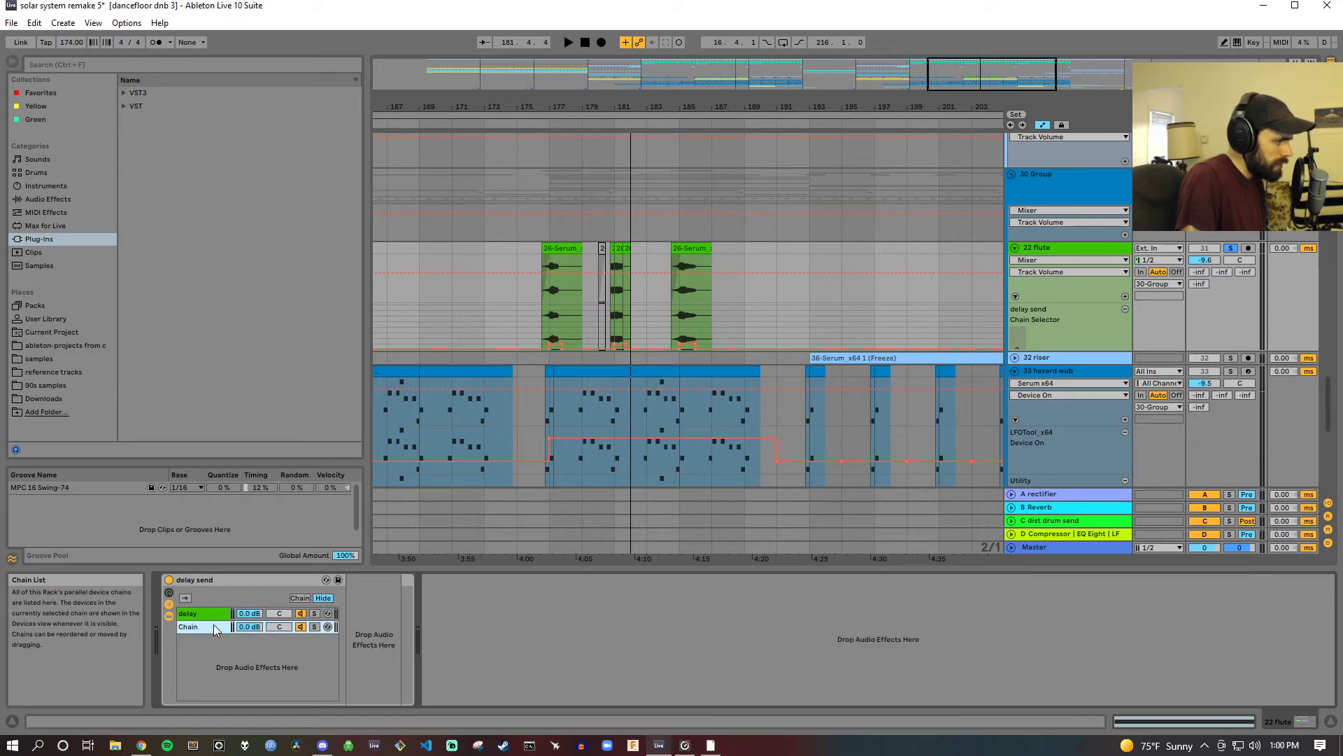
left_click(210, 613)
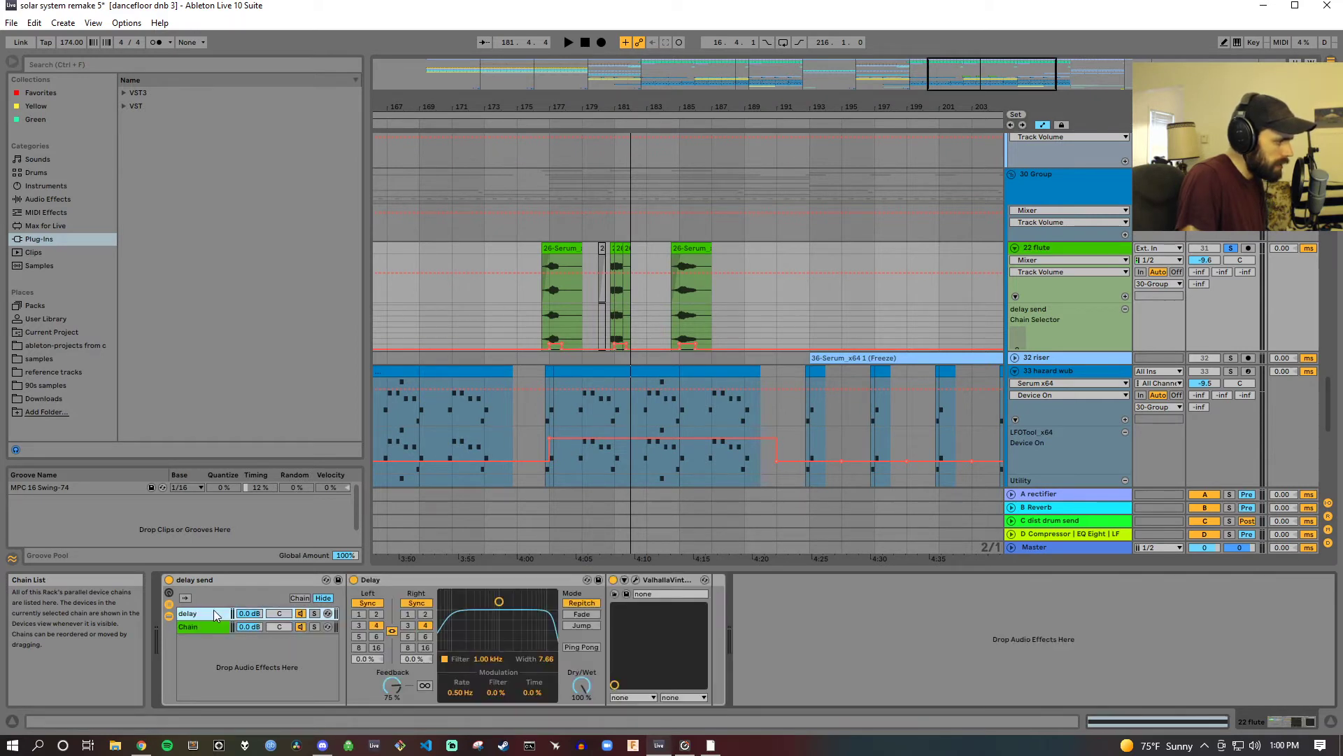
left_click(208, 628)
left_click(209, 616)
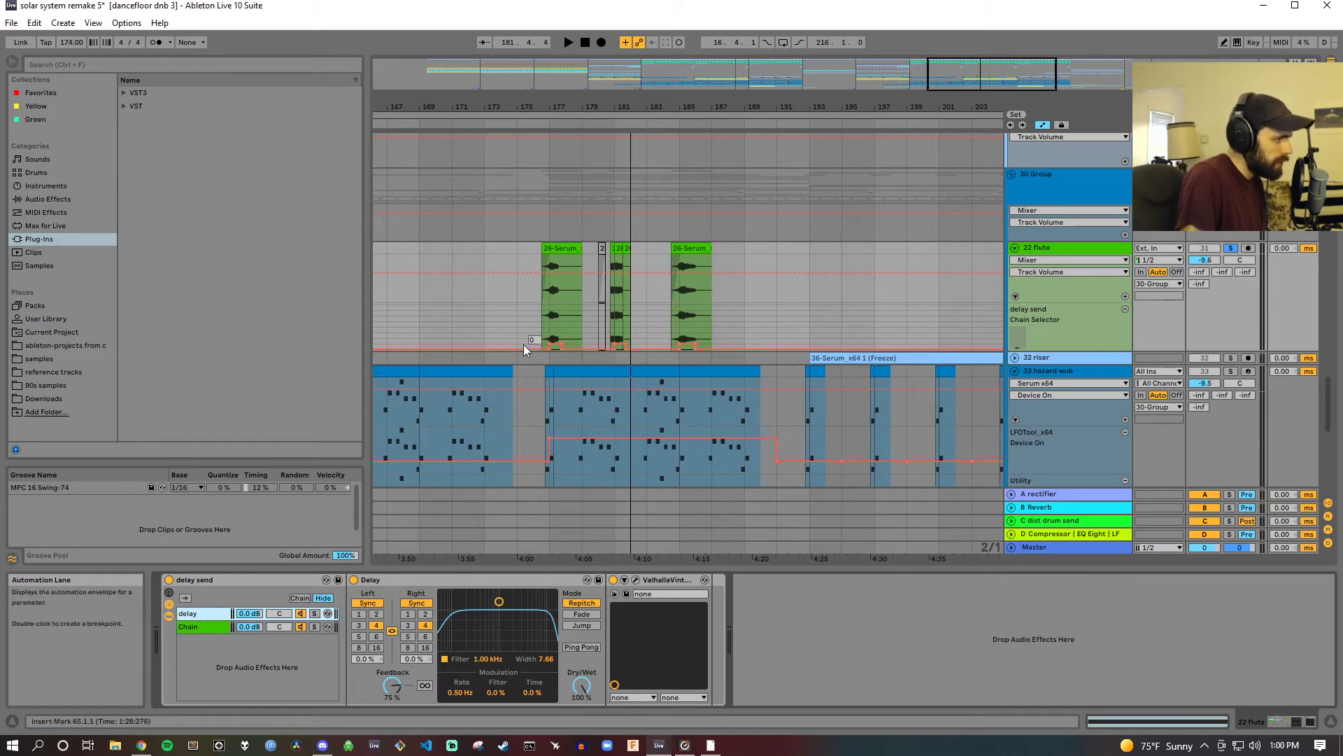
Step: Play the soloed flute clips from about bar 177 while examining the Chain Selector automation up close, then stop playback
left_click(536, 185)
key("space")
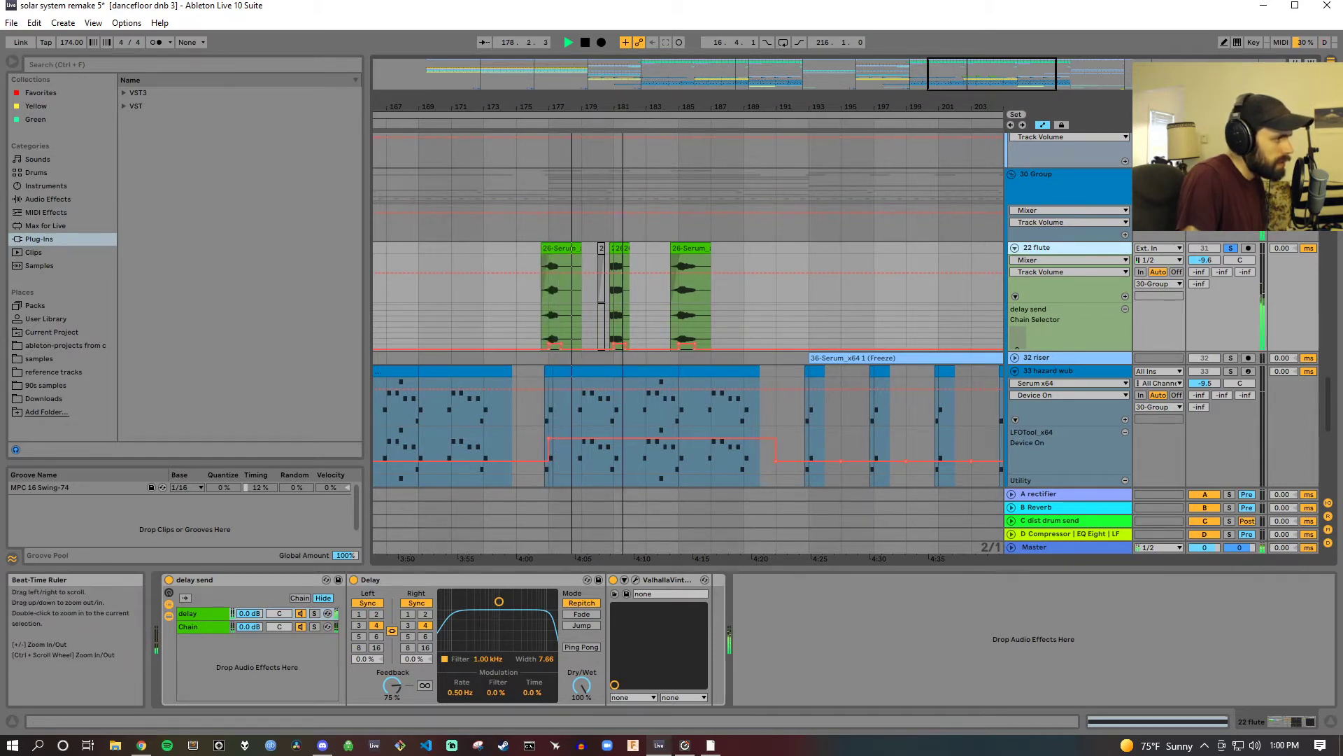
left_click_drag(623, 107, 688, 189)
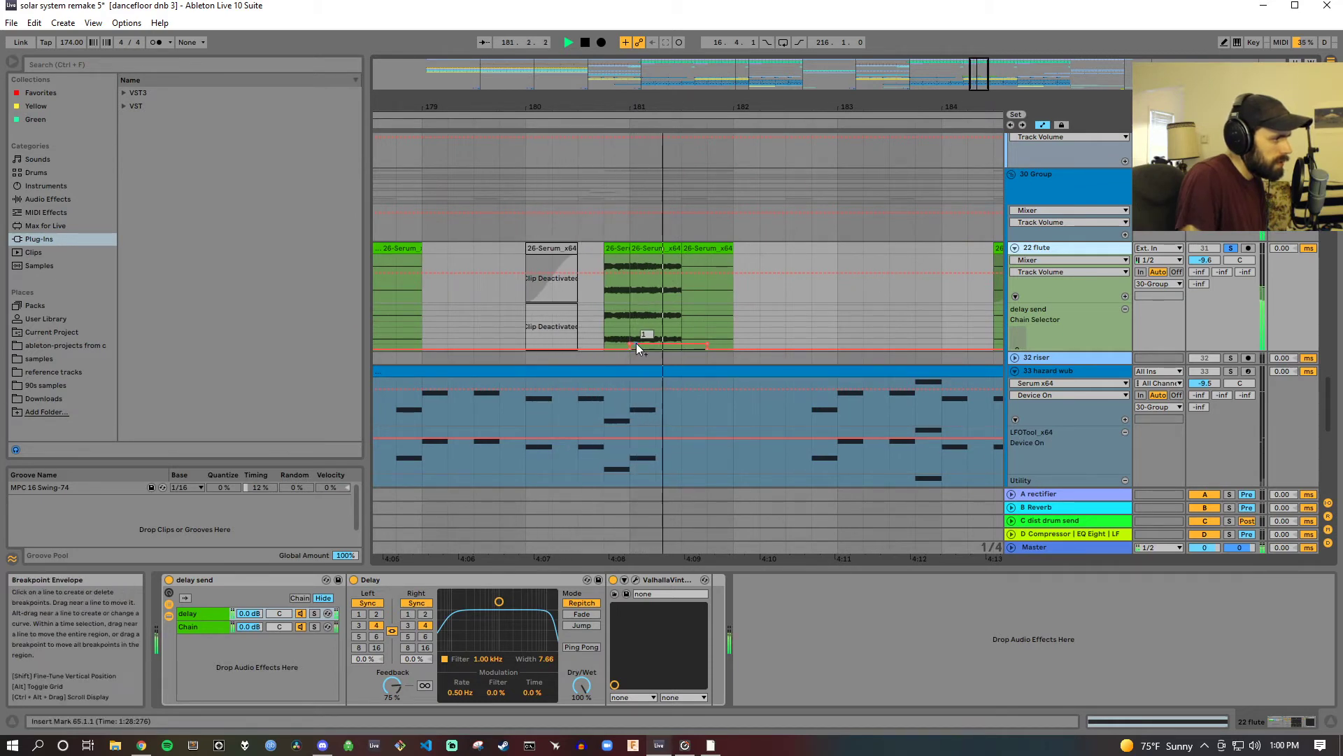
left_click_drag(701, 107, 638, 64)
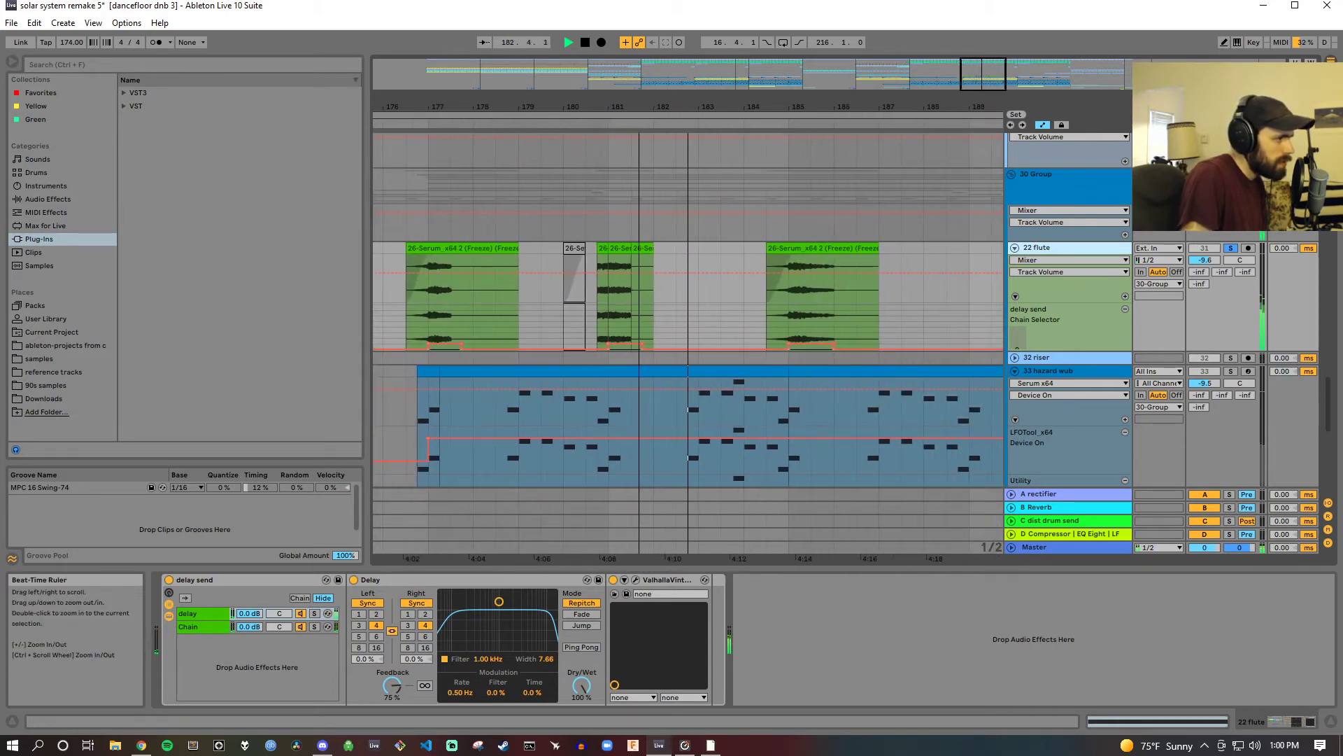
key("space")
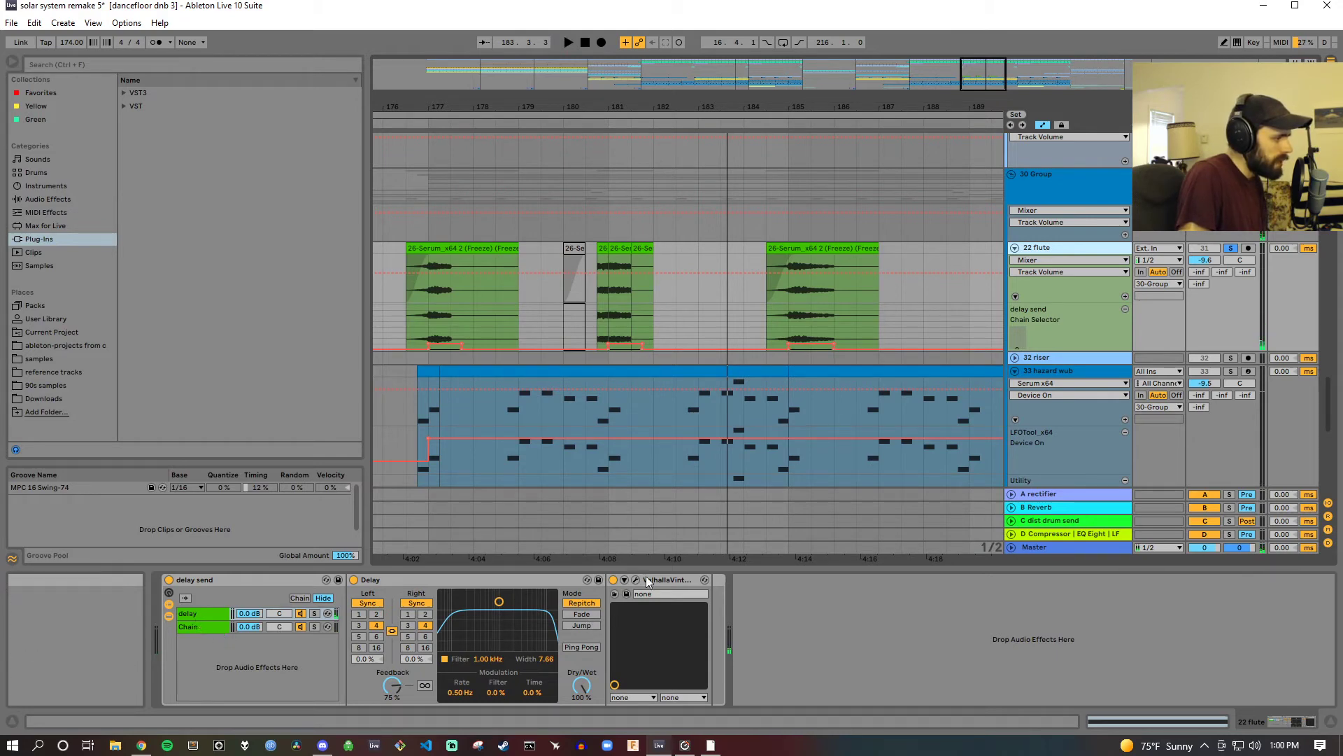
Step: Unfold the 32 riser track, audition it in solo from the riser locator after the first drop, and stop playback
left_click_drag(713, 107, 713, 42)
left_click(1077, 357)
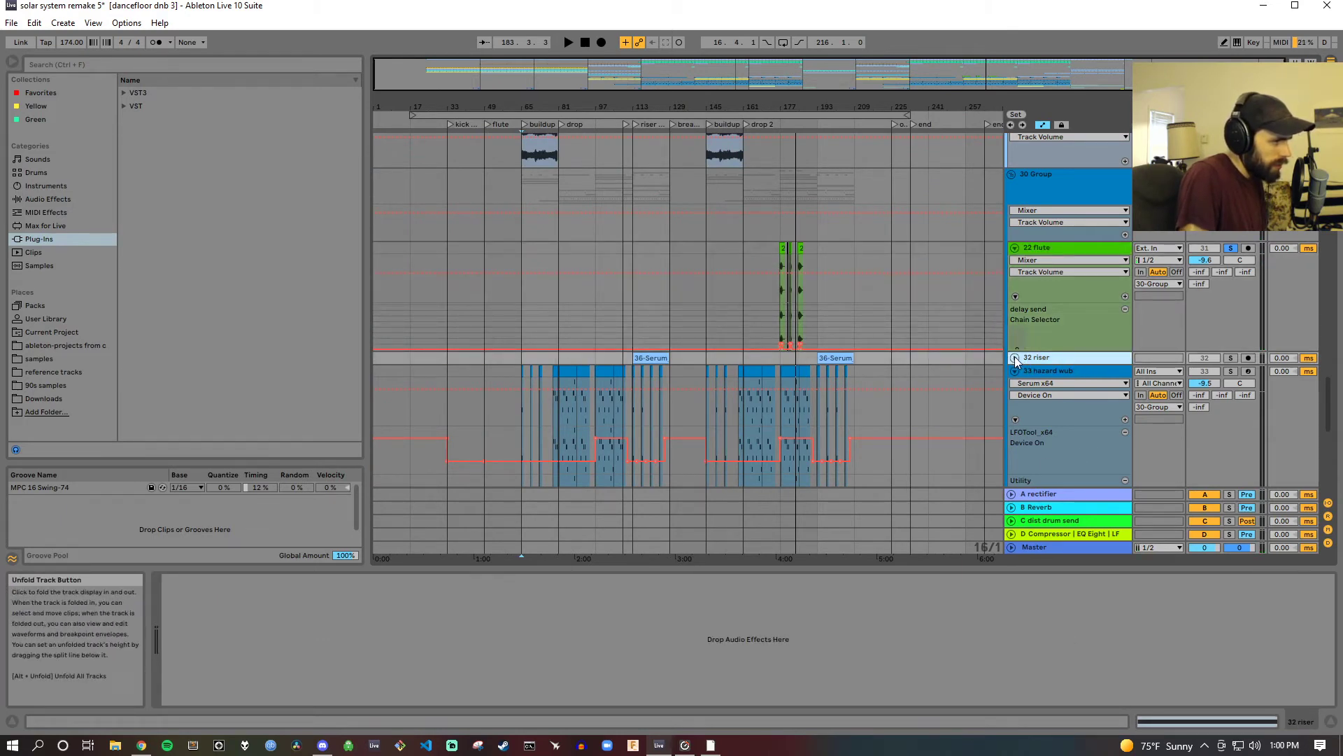
left_click(1015, 358)
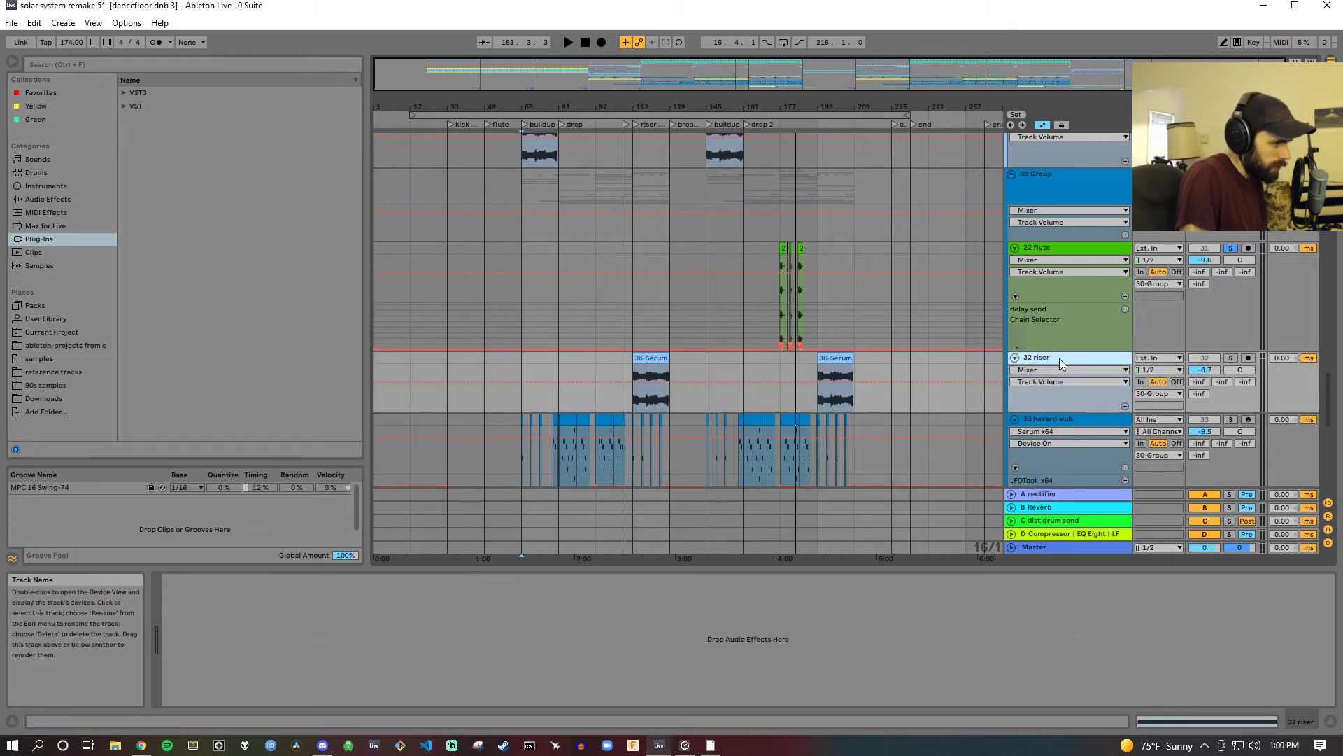
double_click(635, 124)
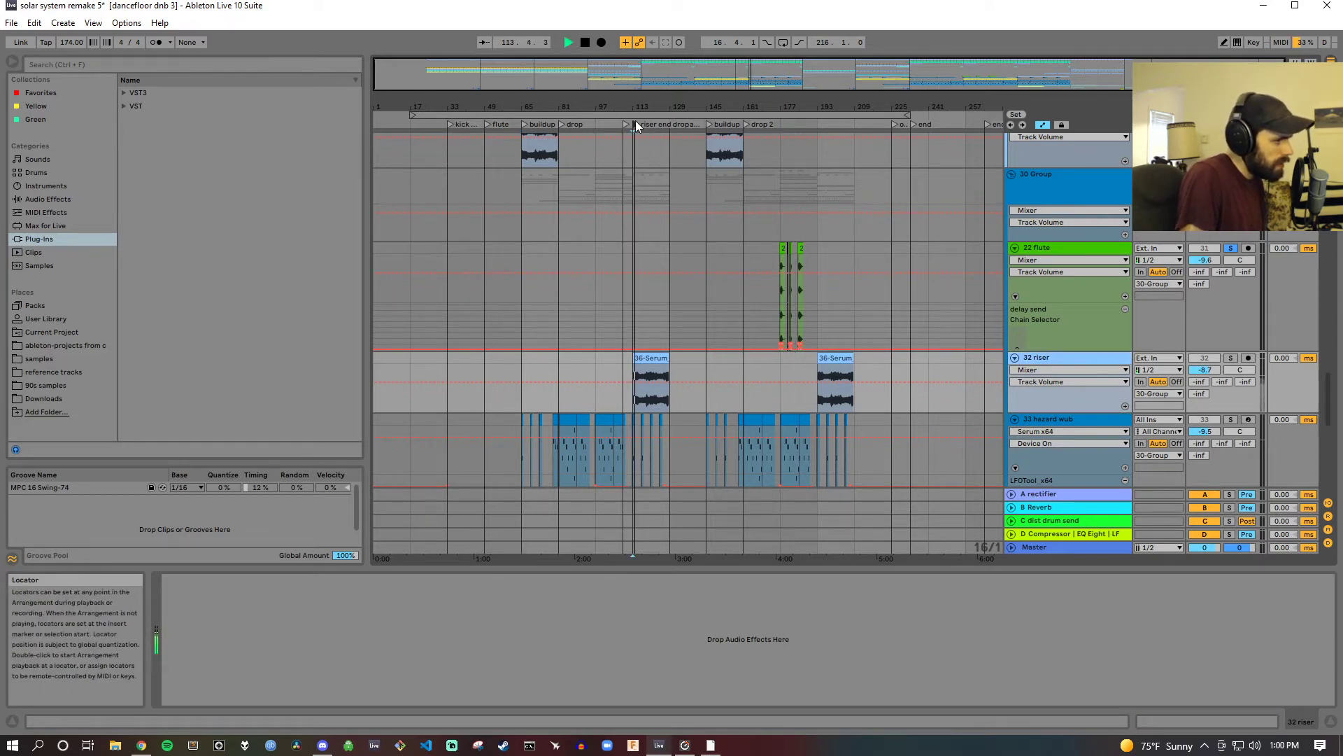
left_click(1231, 358)
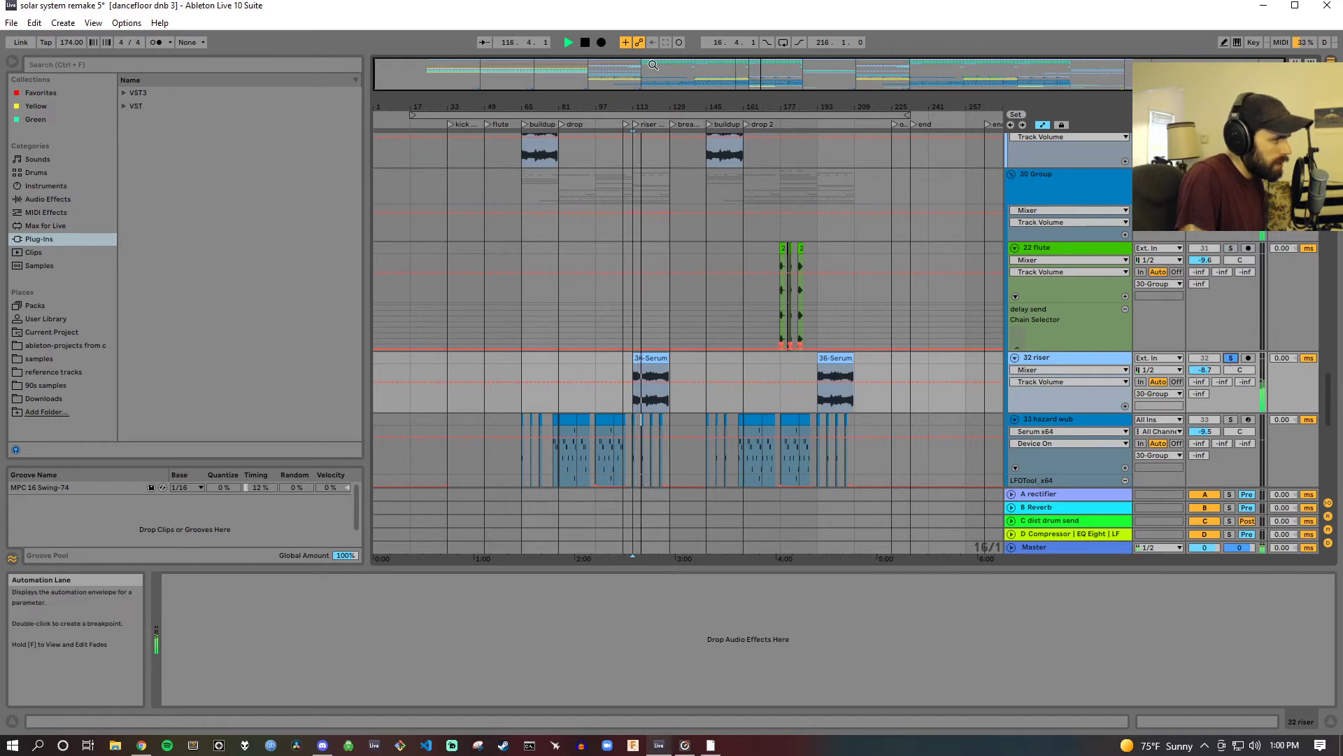
left_click(585, 43)
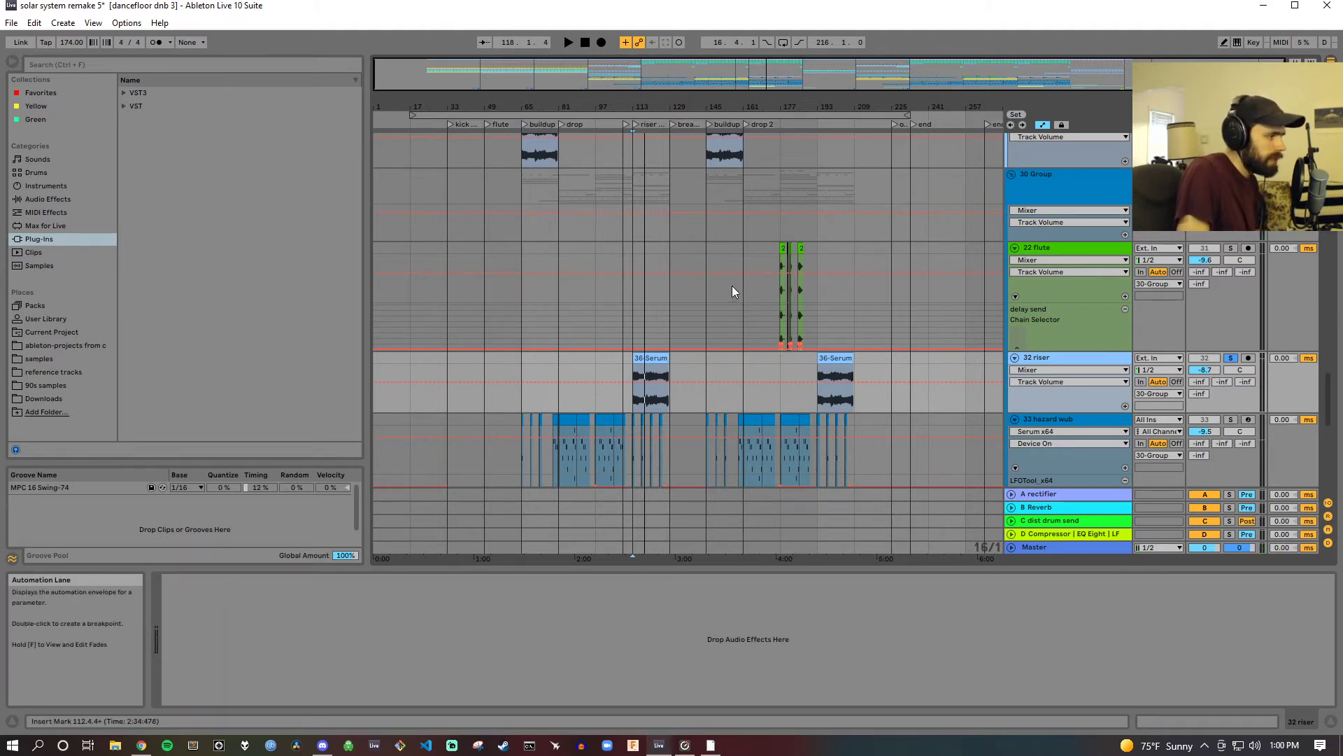
scroll(732, 287, "down", 2)
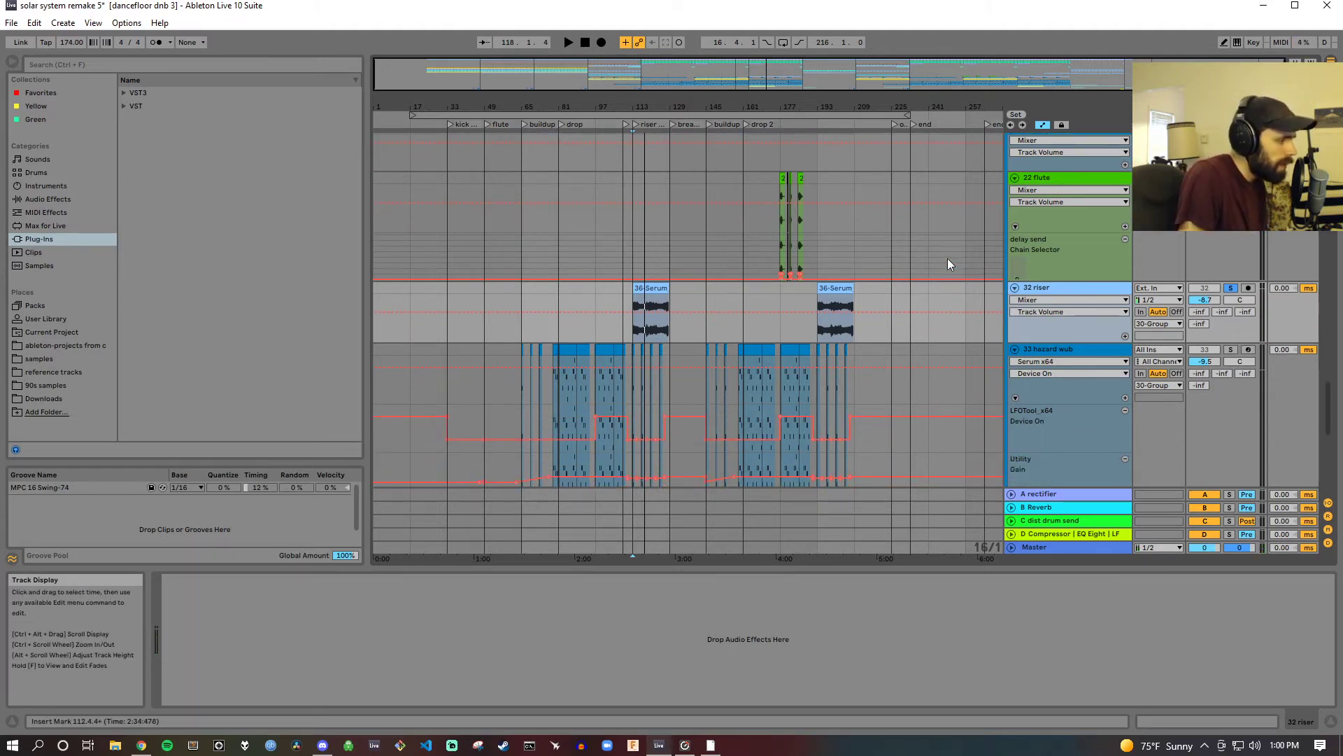
Step: Play the soloed 32 riser clip from the riser end drop locator, show its clip's Transposition envelope, and stop playback
left_click(1048, 285)
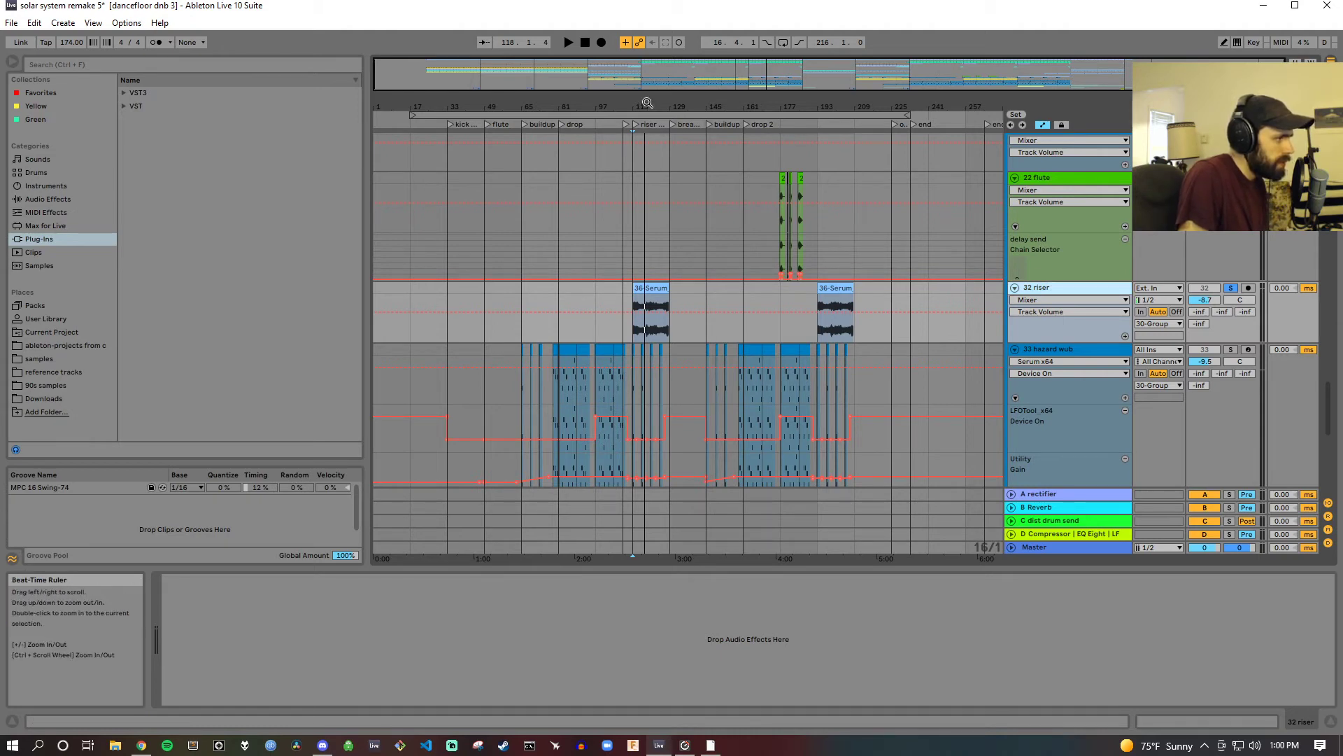
left_click_drag(647, 103, 640, 179)
left_click(588, 125)
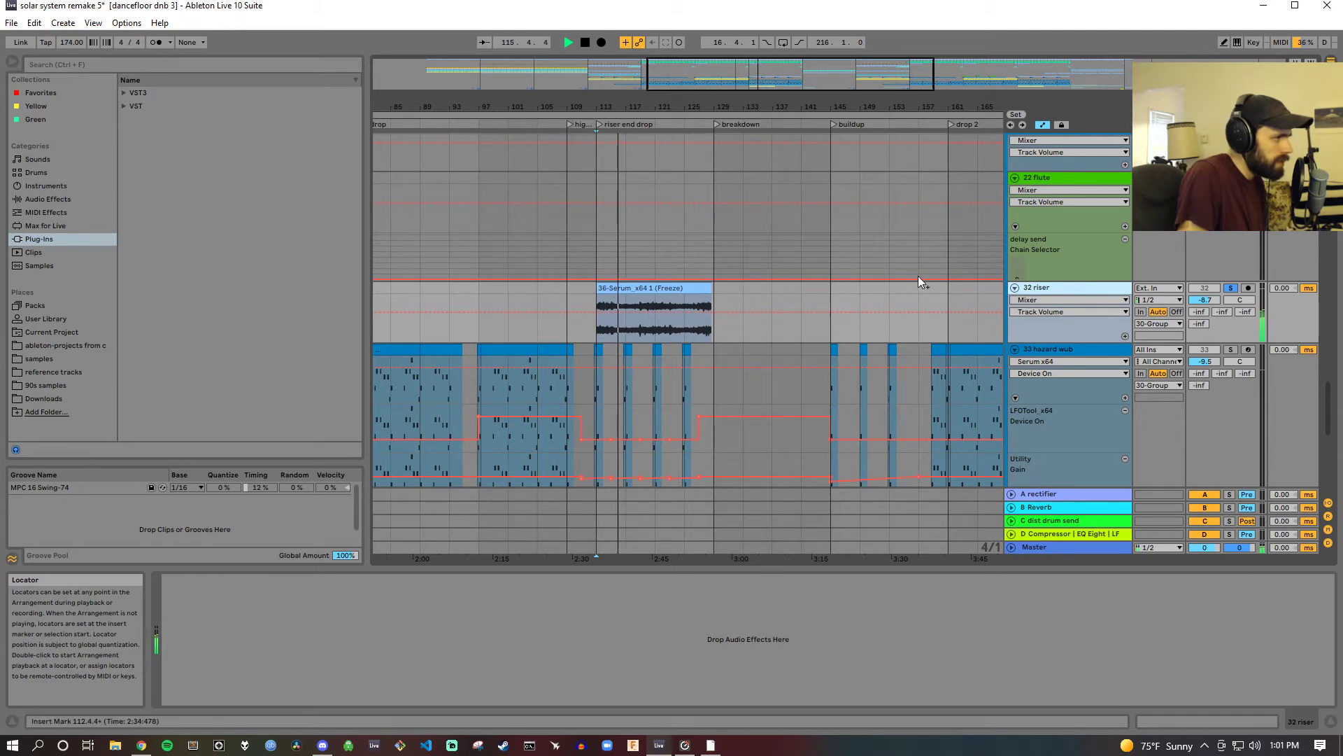
double_click(669, 302)
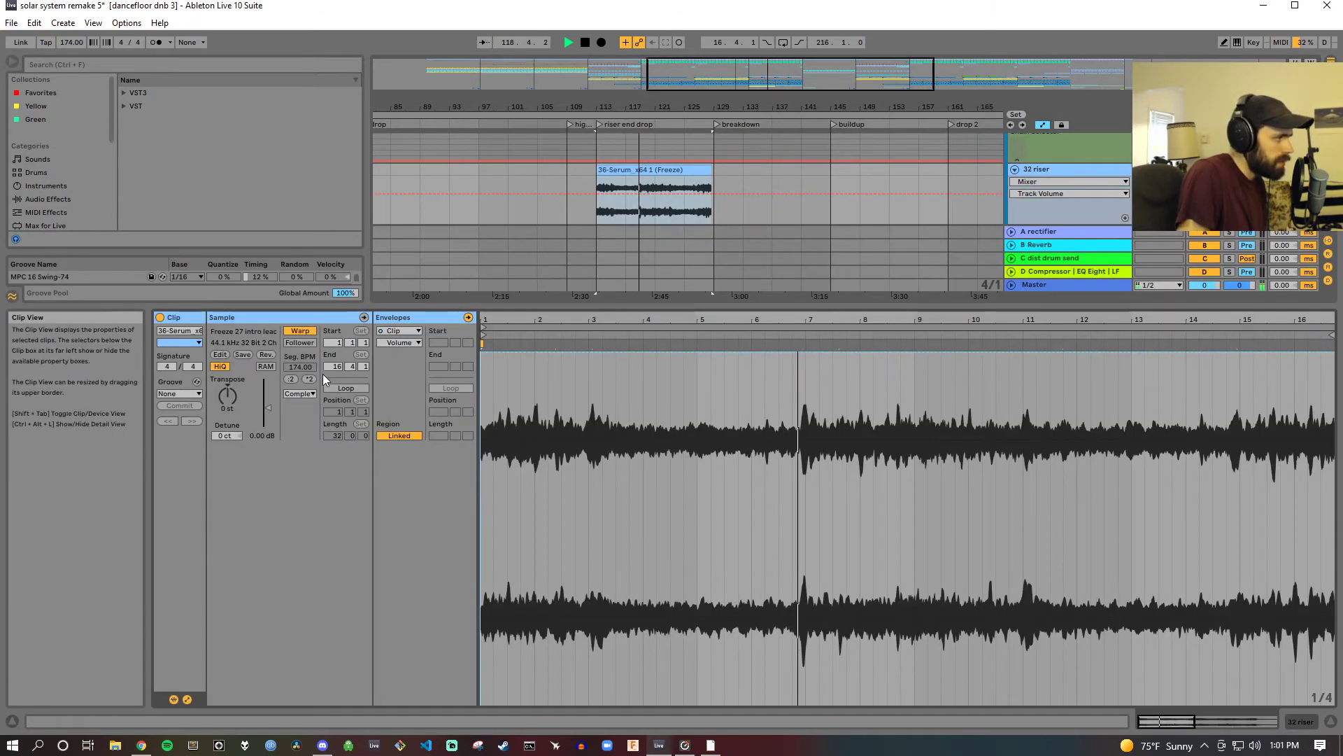
left_click(409, 343)
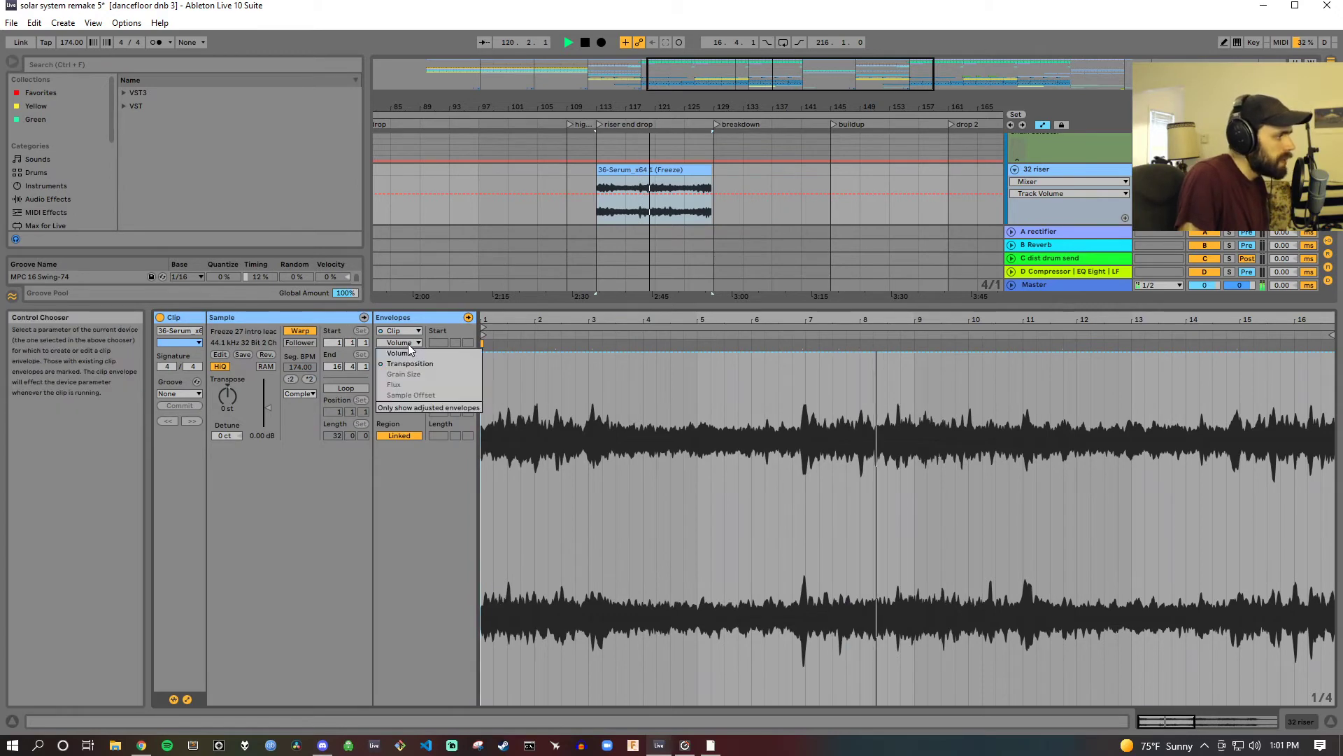
left_click(410, 363)
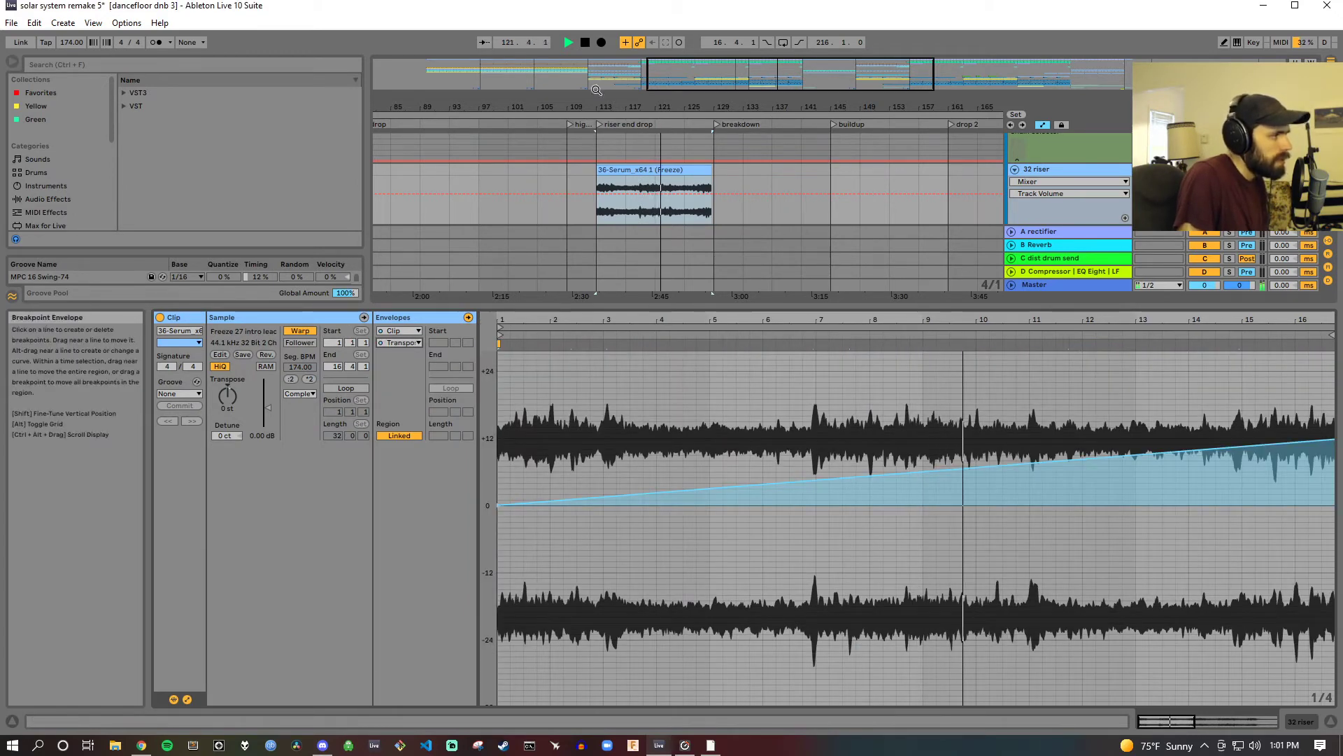
left_click(585, 42)
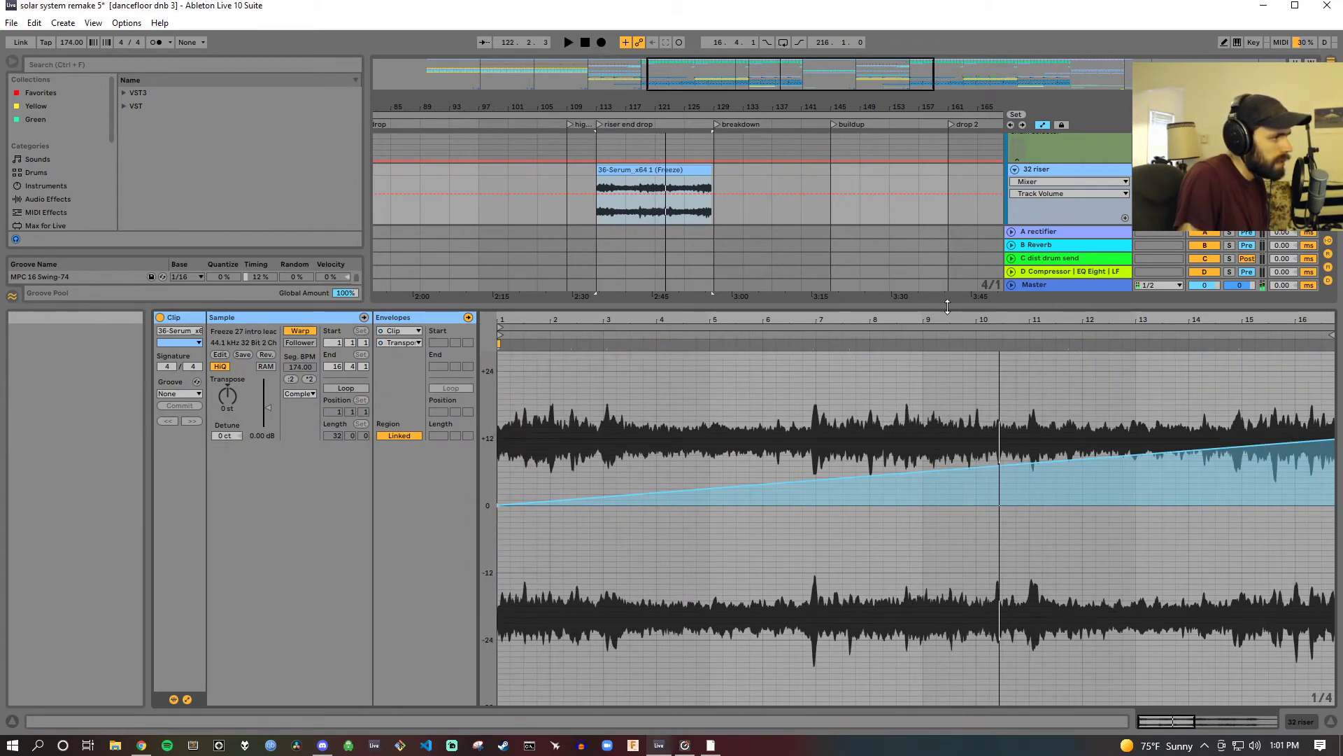
left_click_drag(947, 307, 947, 472)
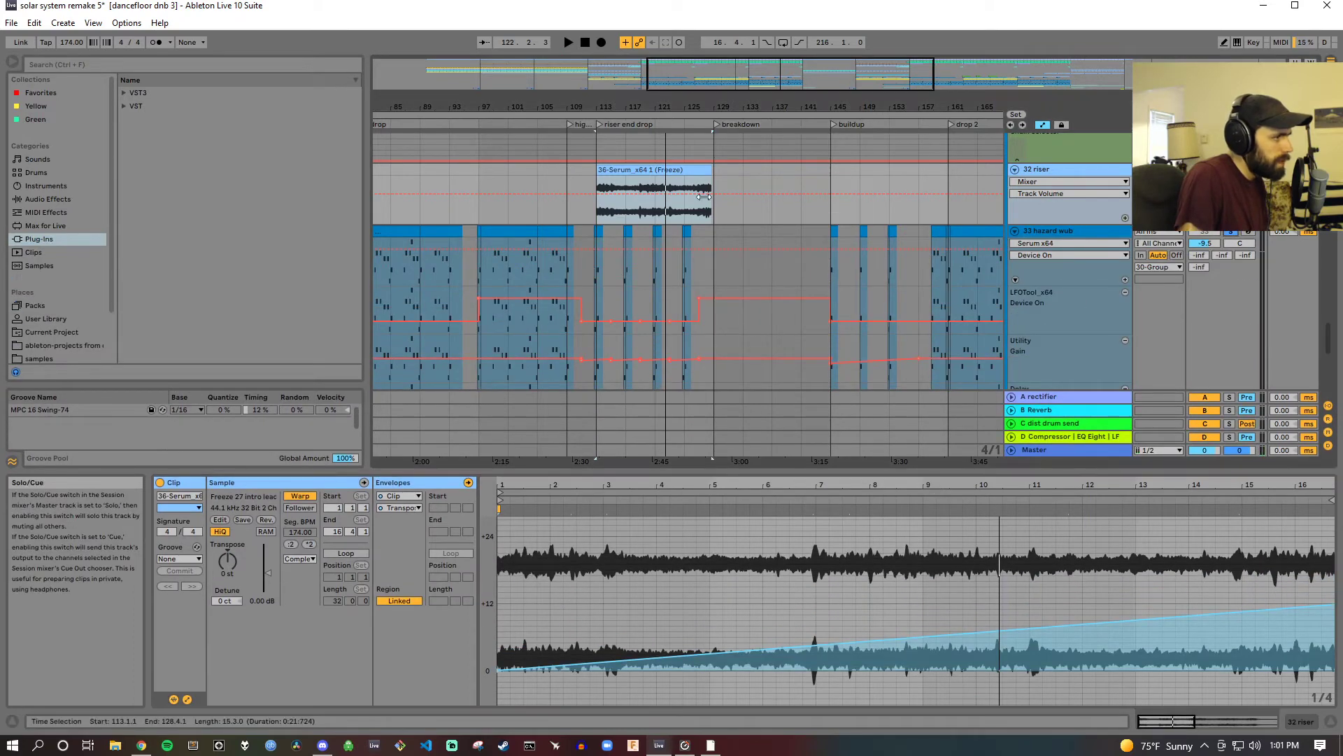
Step: Audition the 33 hazard wub track in solo from just before the buildup locator, show its device chain, and stop playback
left_click_drag(699, 106, 415, 142)
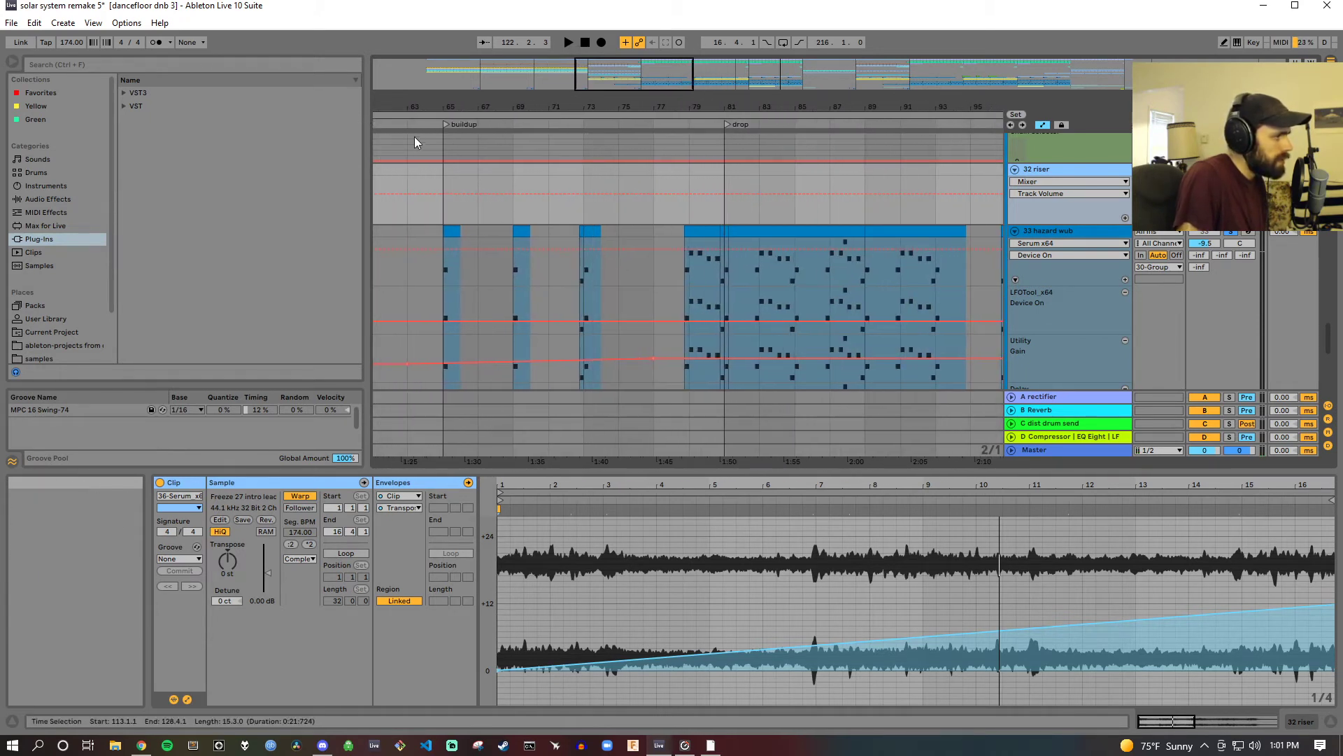
left_click(418, 124)
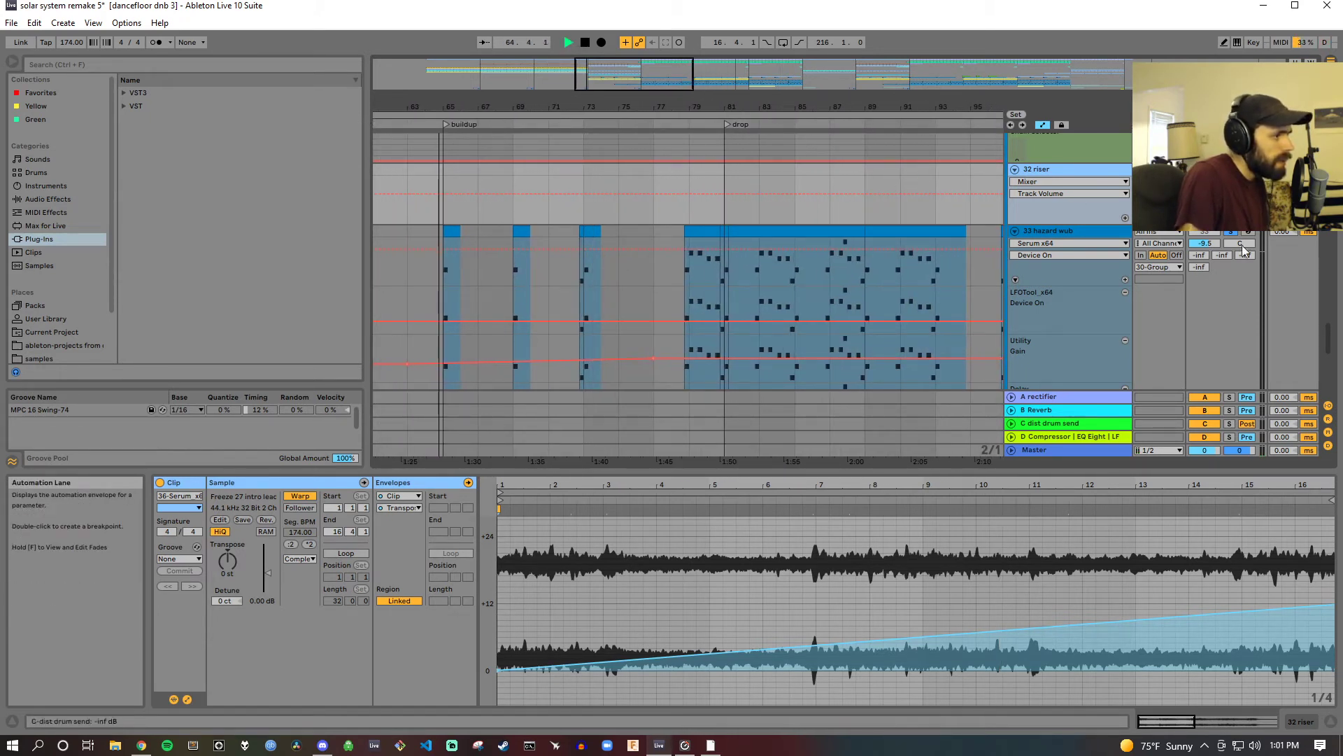
scroll(637, 296, "down", 1)
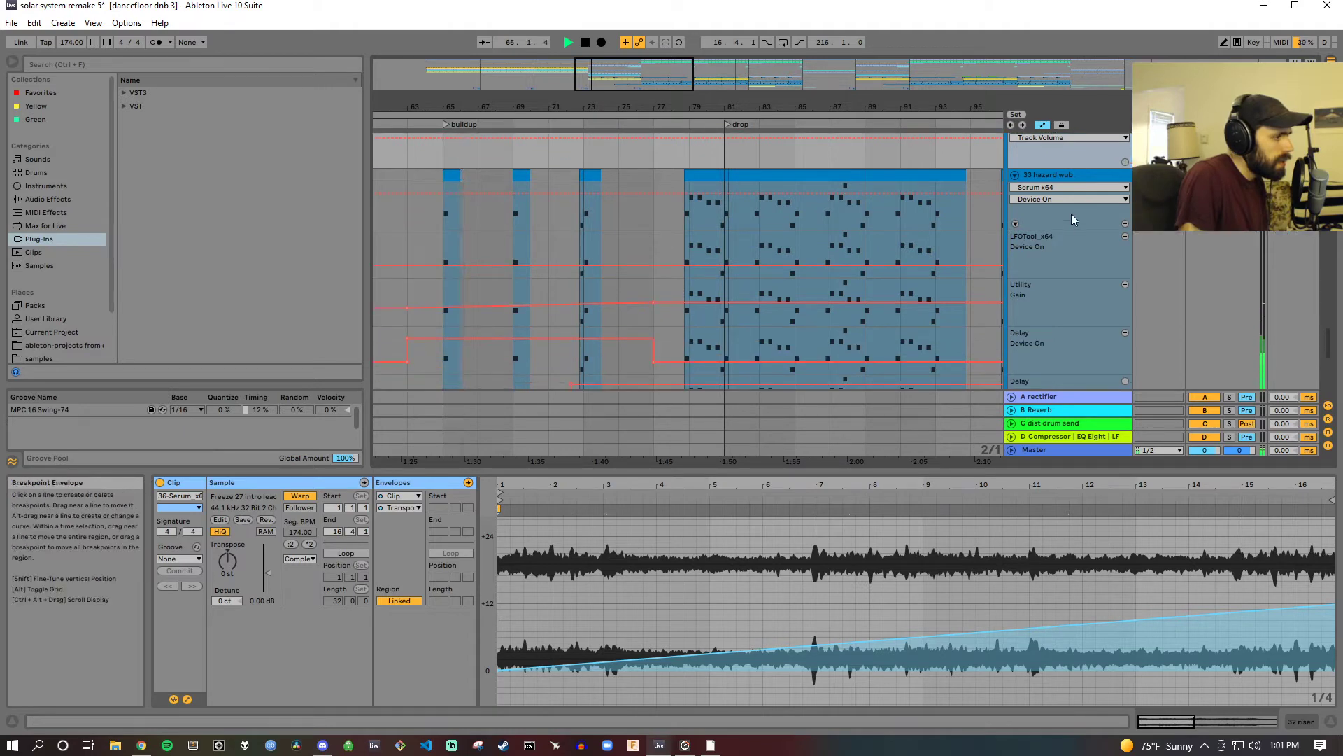
double_click(1095, 178)
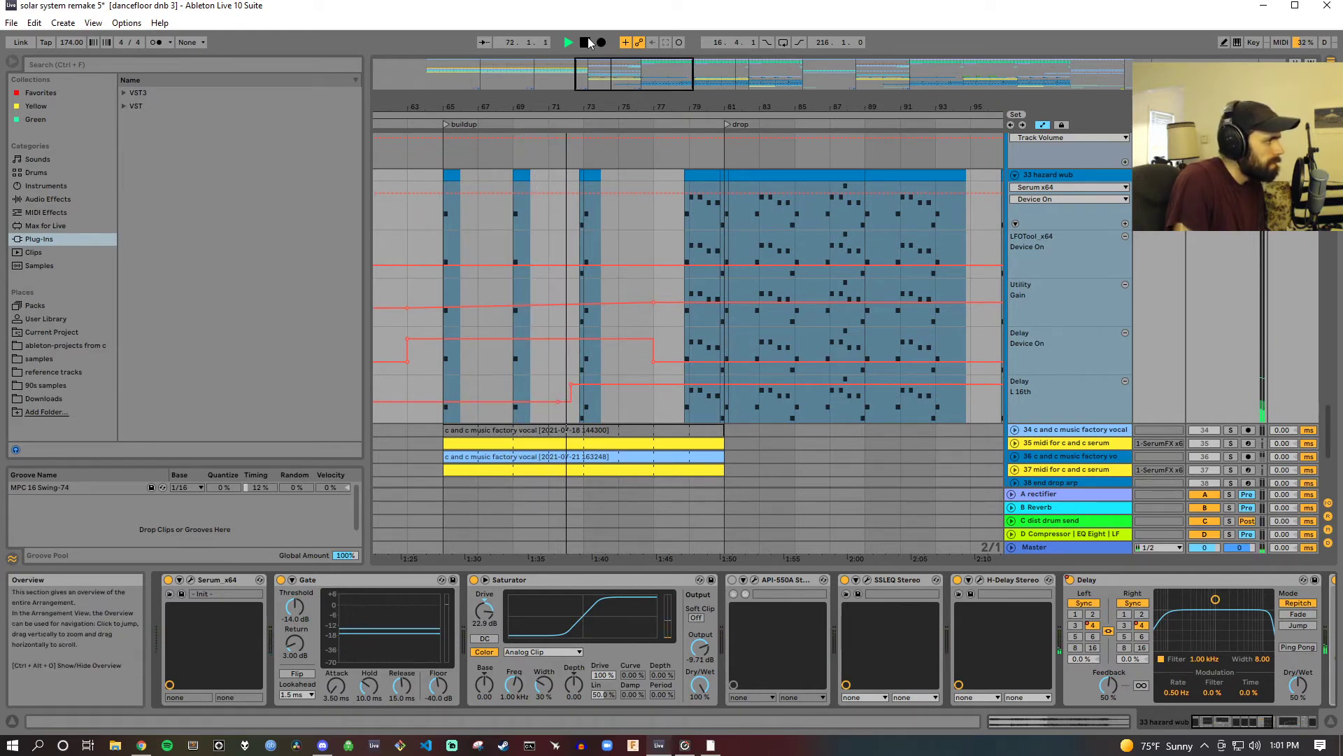
key("space")
Step: Open the hazard wub's Serum patch and compare its LFO 2 and LFO 1 shapes while playing the buildup, then stop
left_click(191, 581)
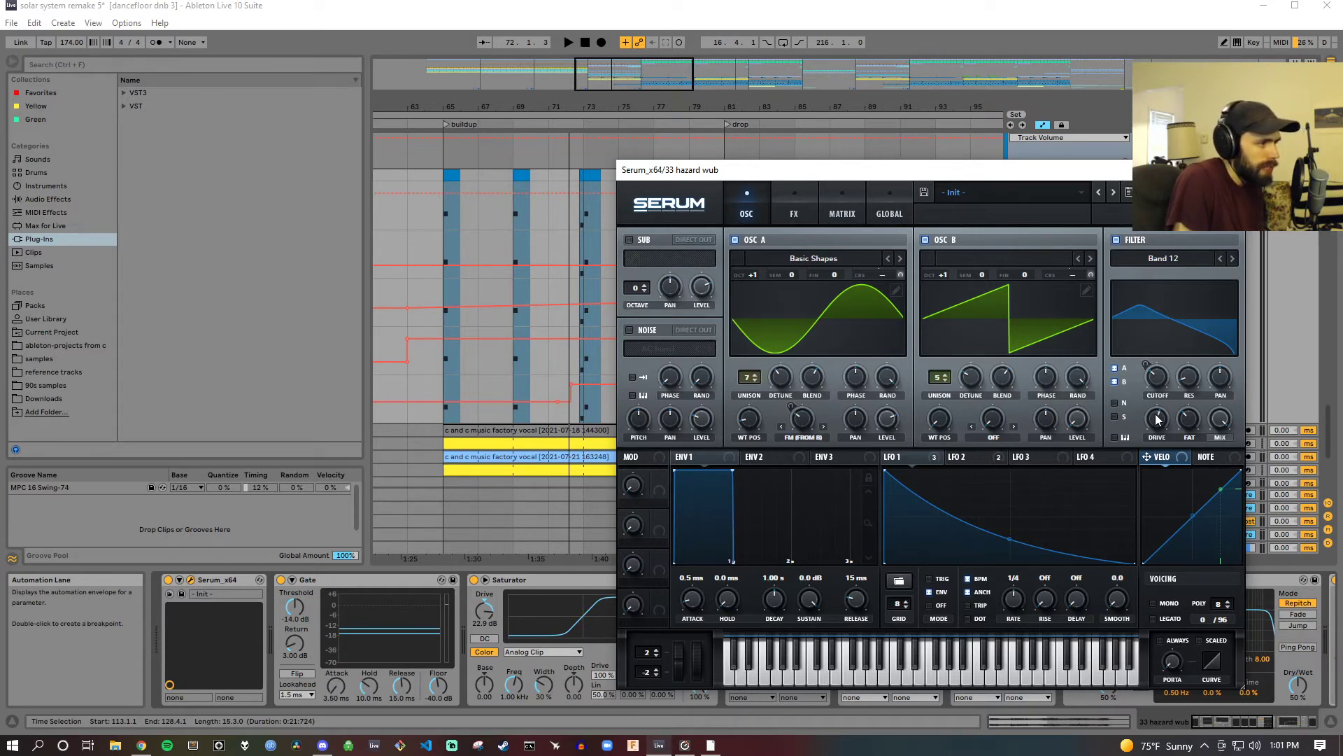
left_click(972, 459)
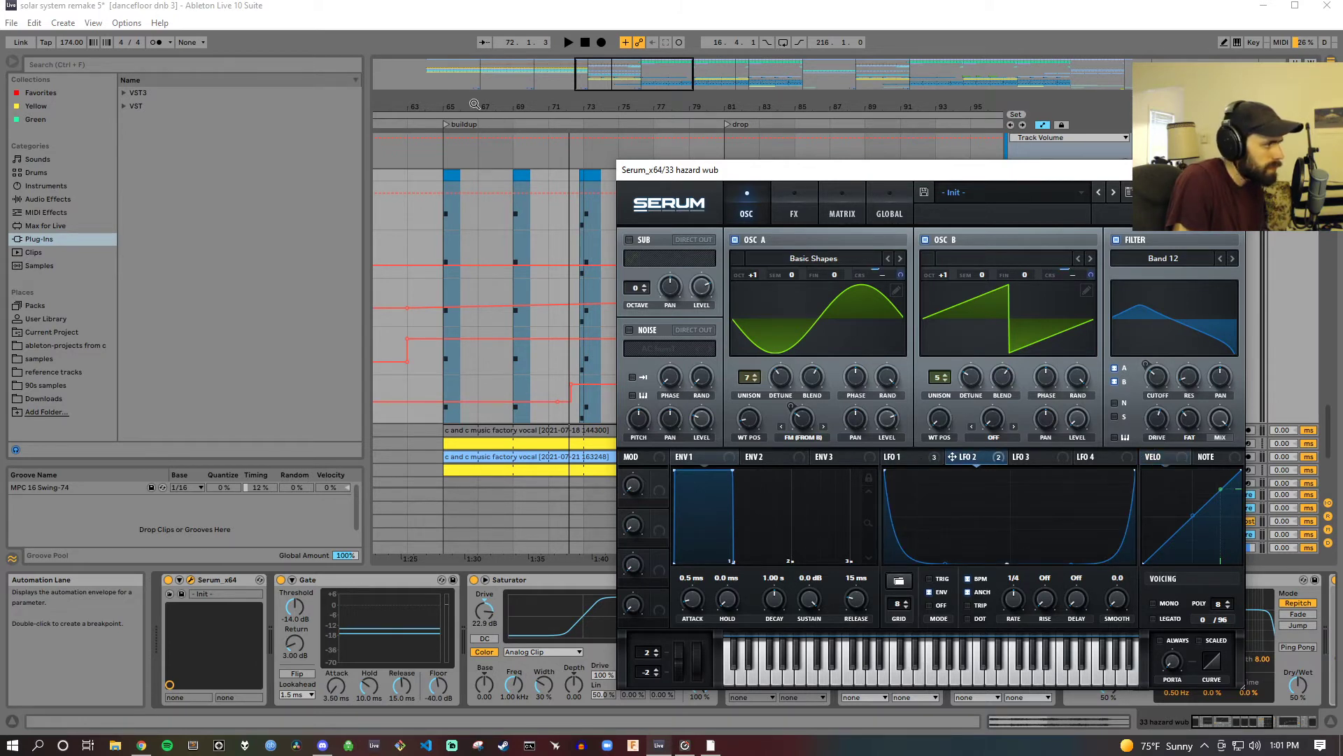
left_click(509, 125)
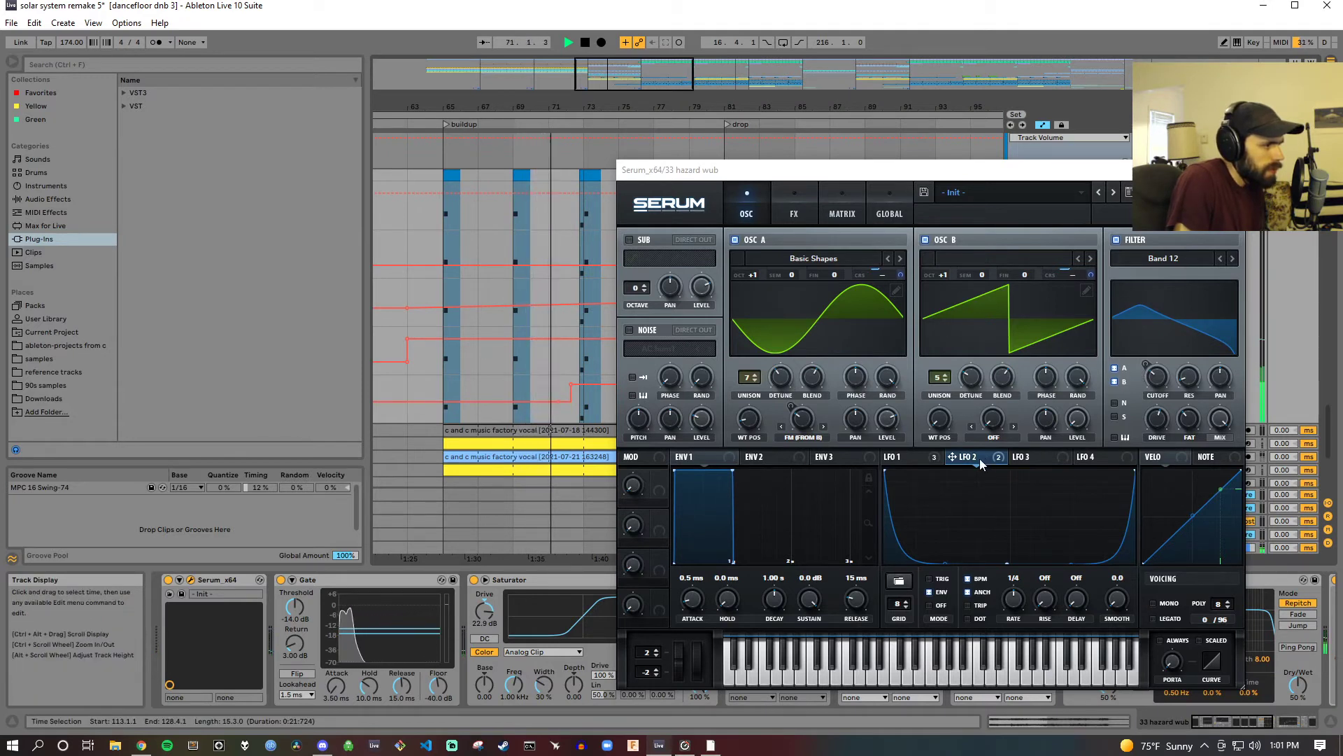
left_click(903, 456)
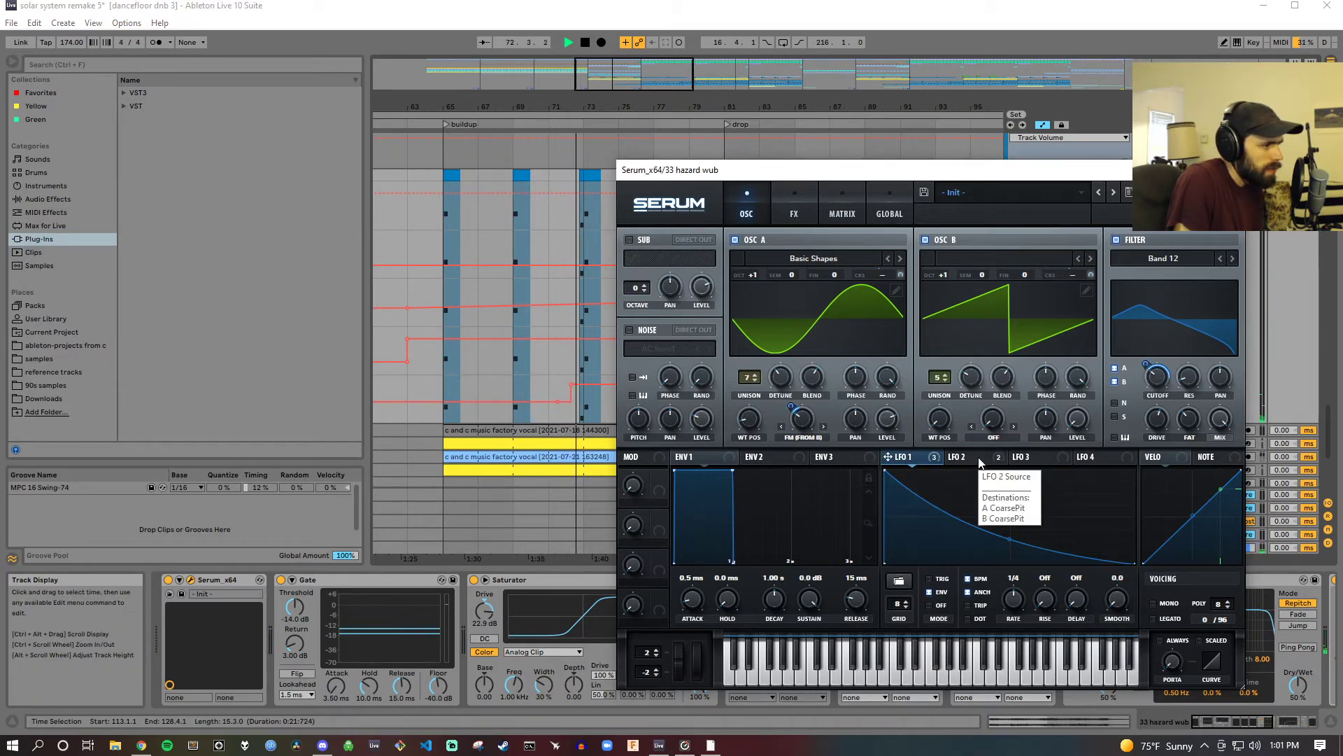
left_click(585, 43)
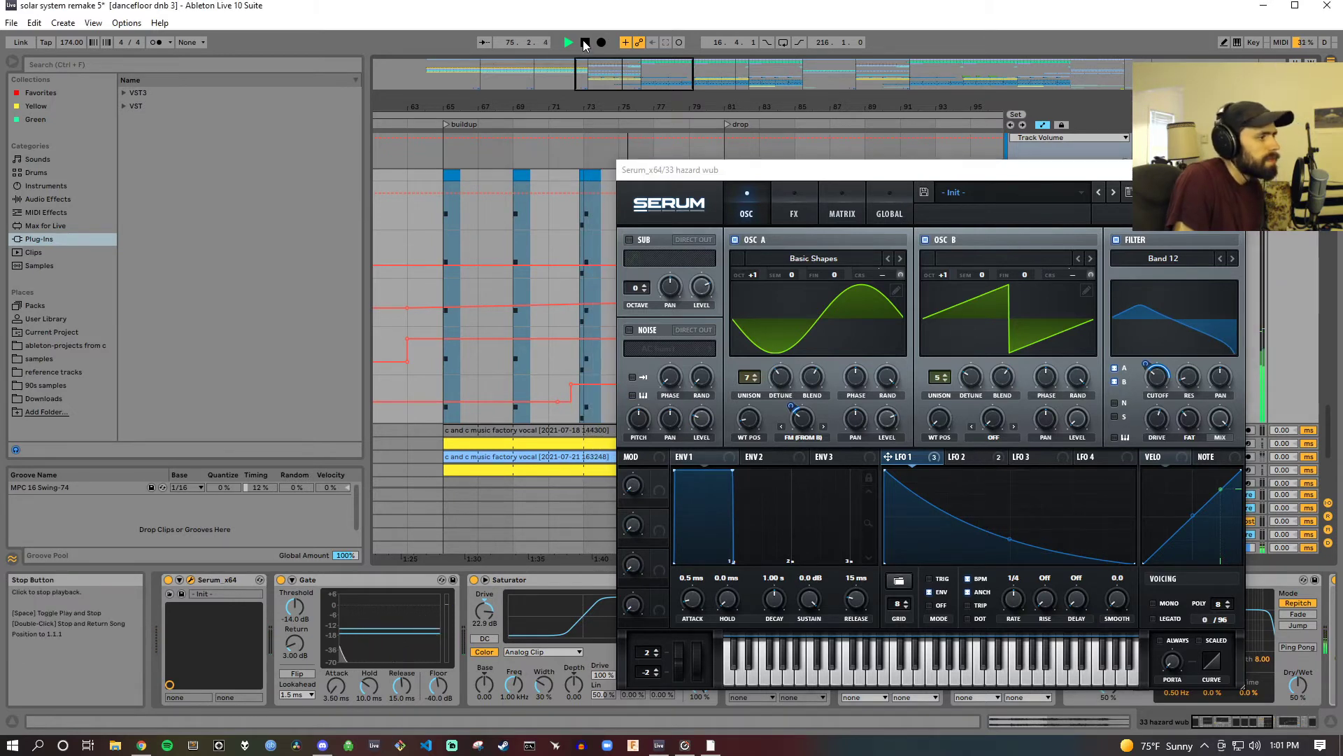
Step: Show the effects in the hazard wub's Serum patch, play the buildup from about bar 69, and close the plug-in window
left_click(796, 217)
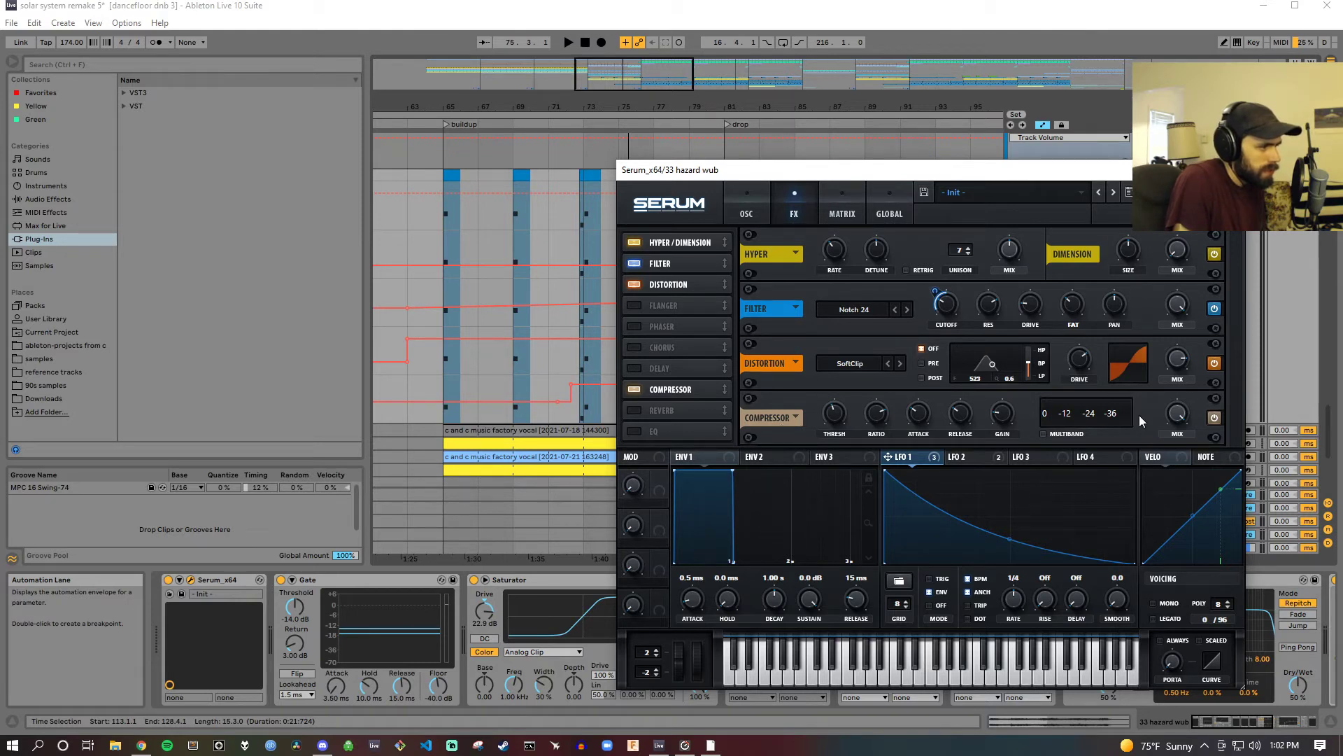
left_click(504, 123)
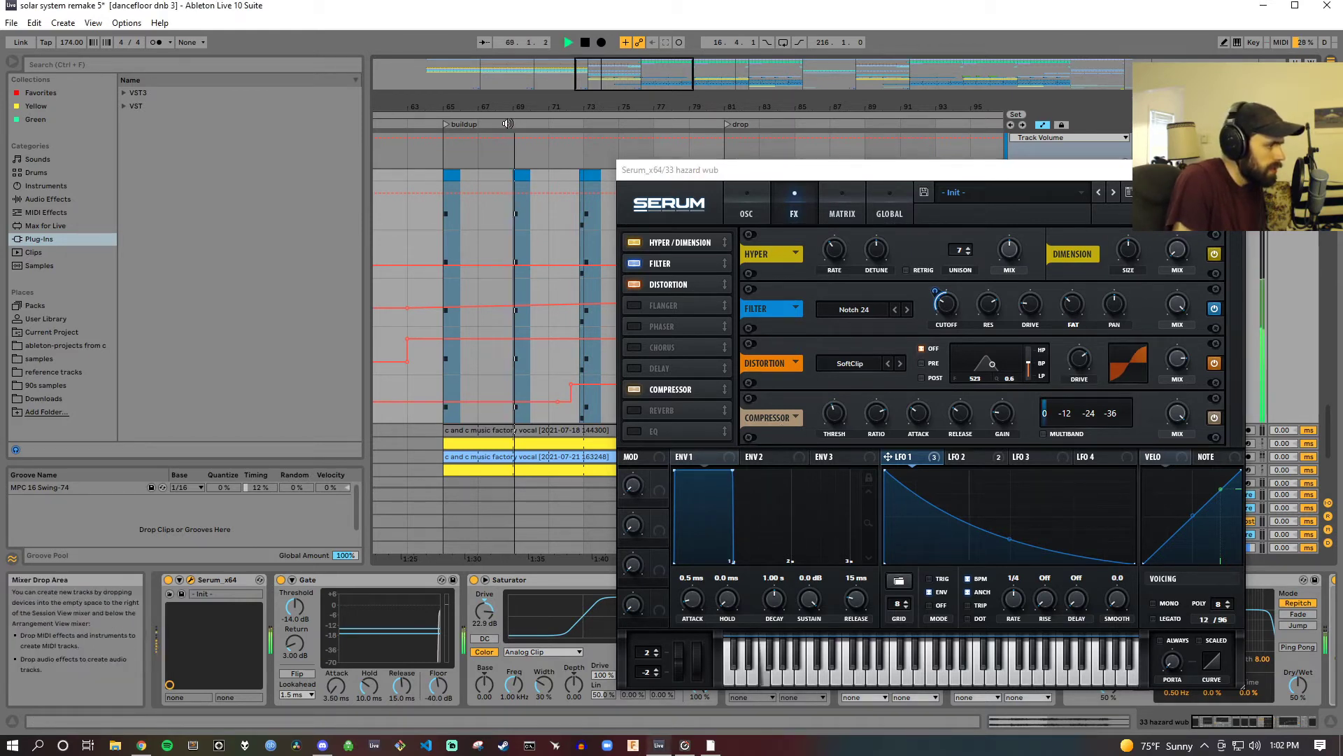
left_click(1230, 170)
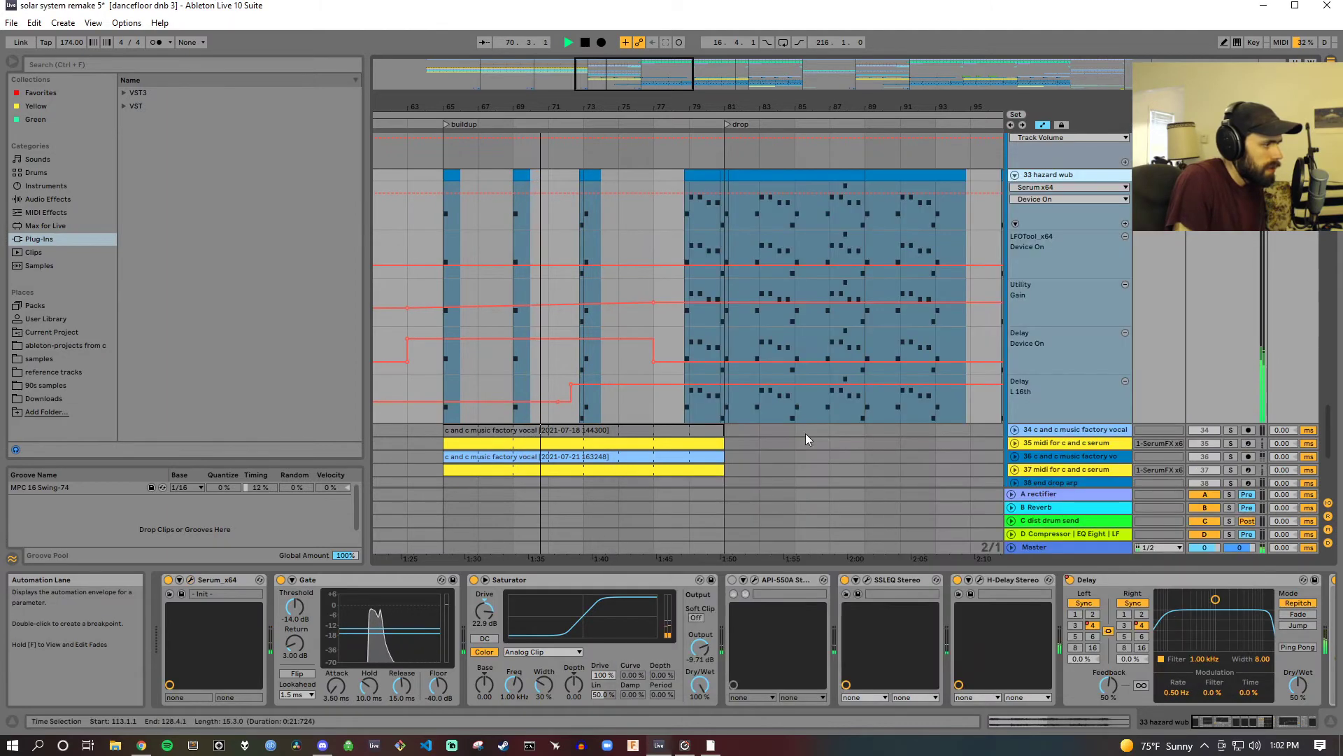
Step: Compare the hazard wub with its Gate bypassed and re-enabled during buildup playback, then stop playback
left_click(280, 580)
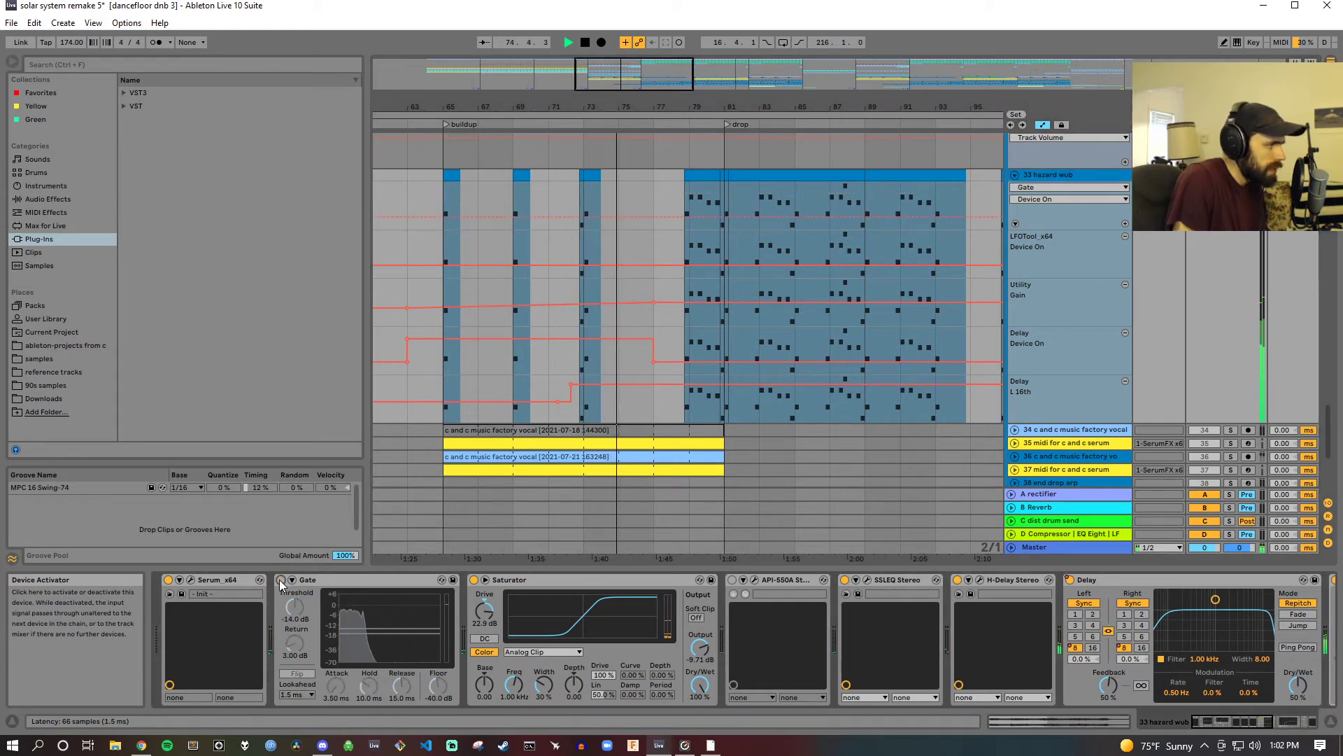
left_click(573, 122)
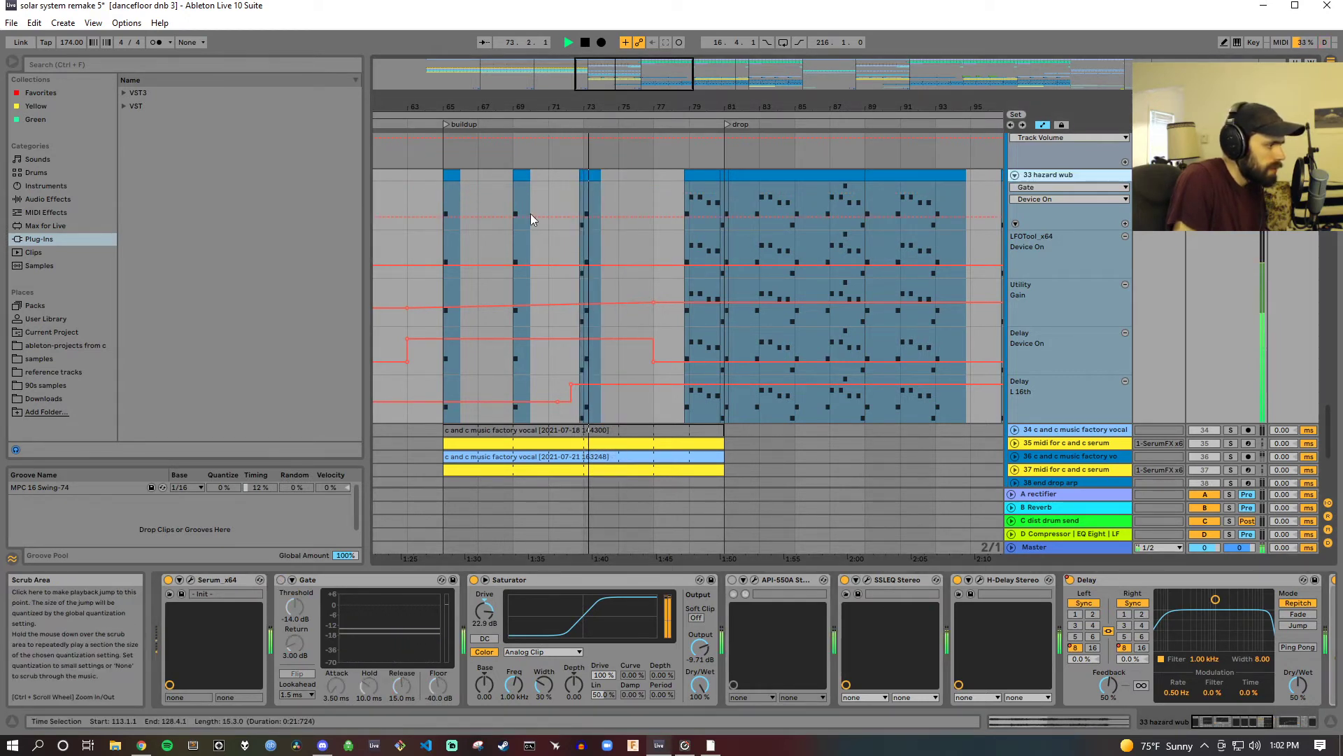
left_click(281, 580)
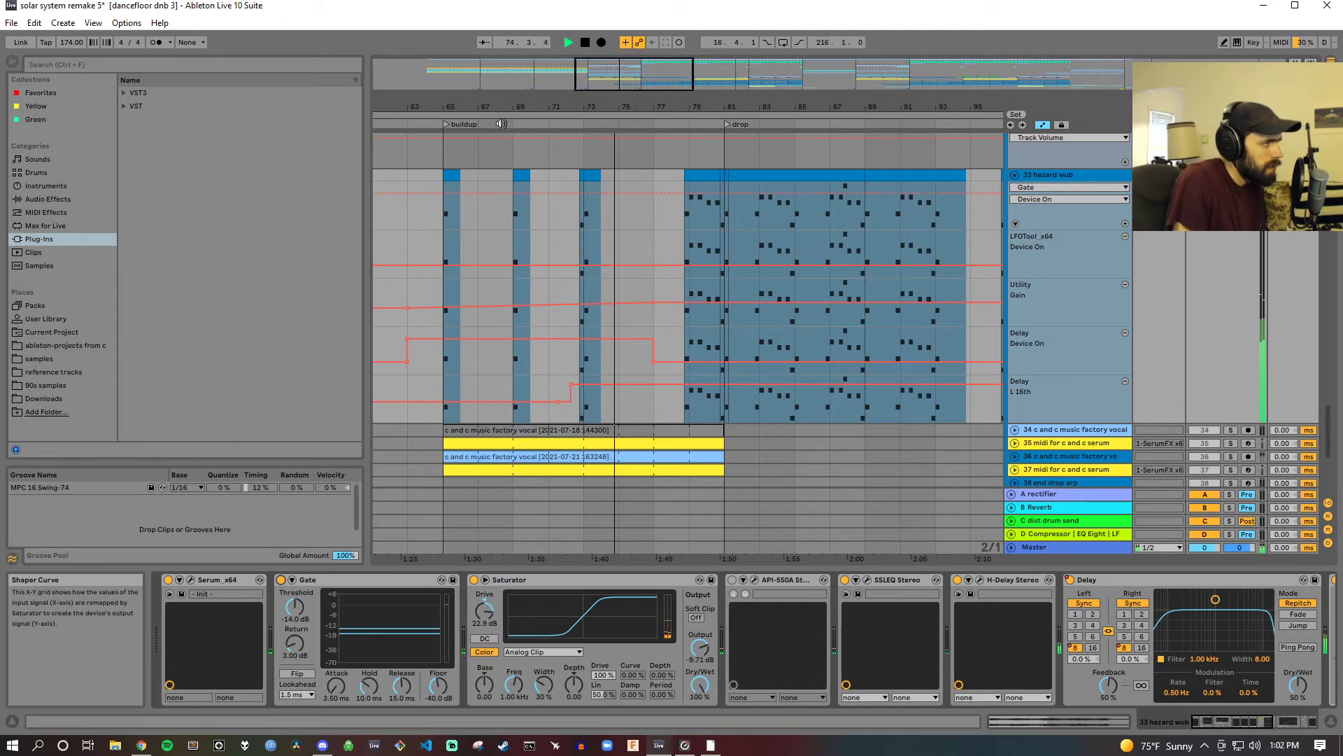
left_click(587, 43)
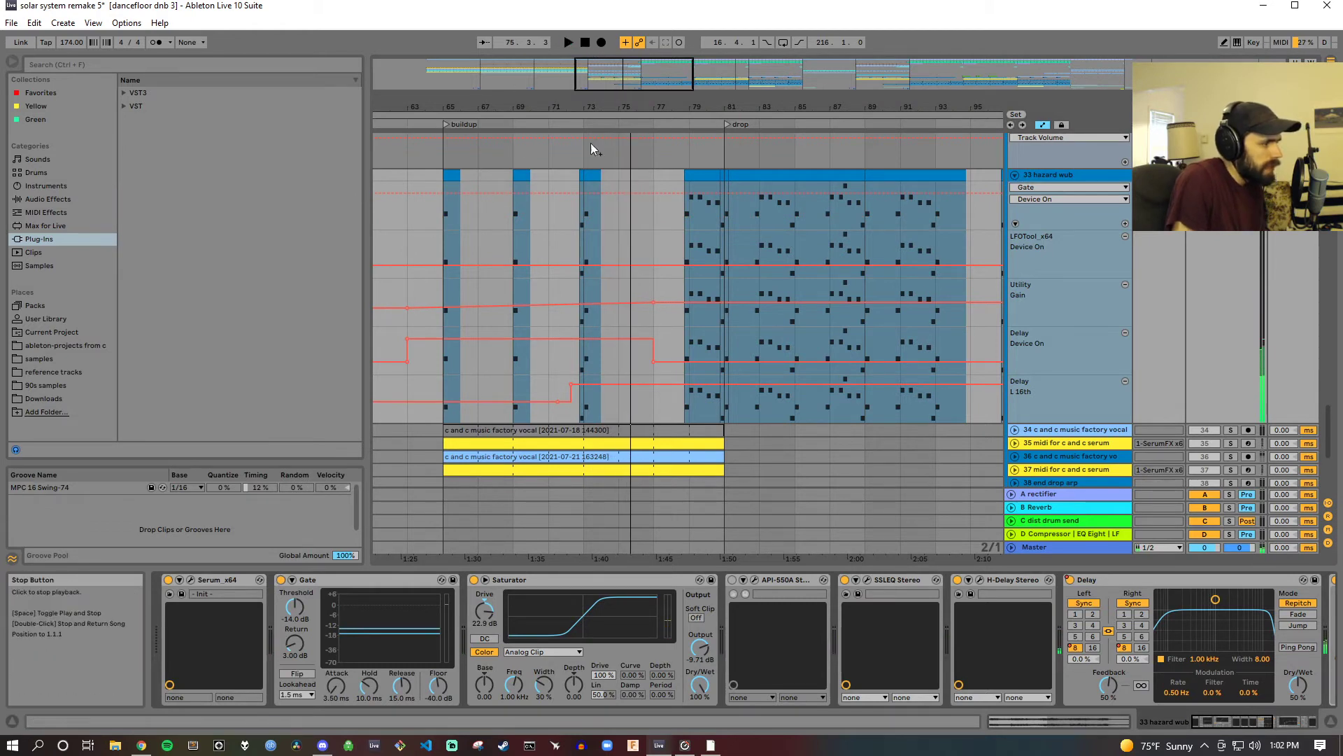
Step: Open the hazard wub's SSLEQ Stereo, compare it bypassed and enabled while playing the clip leading into the drop, and close it
left_click(868, 581)
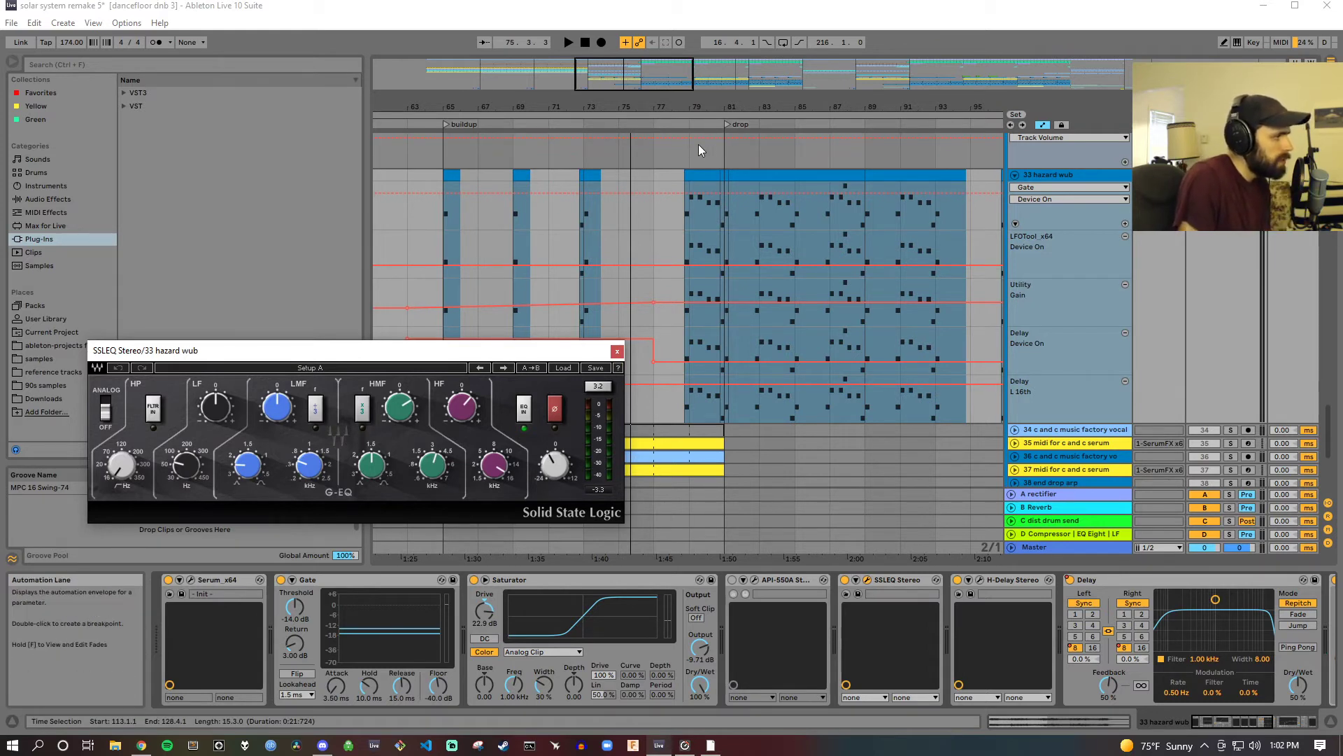
left_click(686, 171)
key("space")
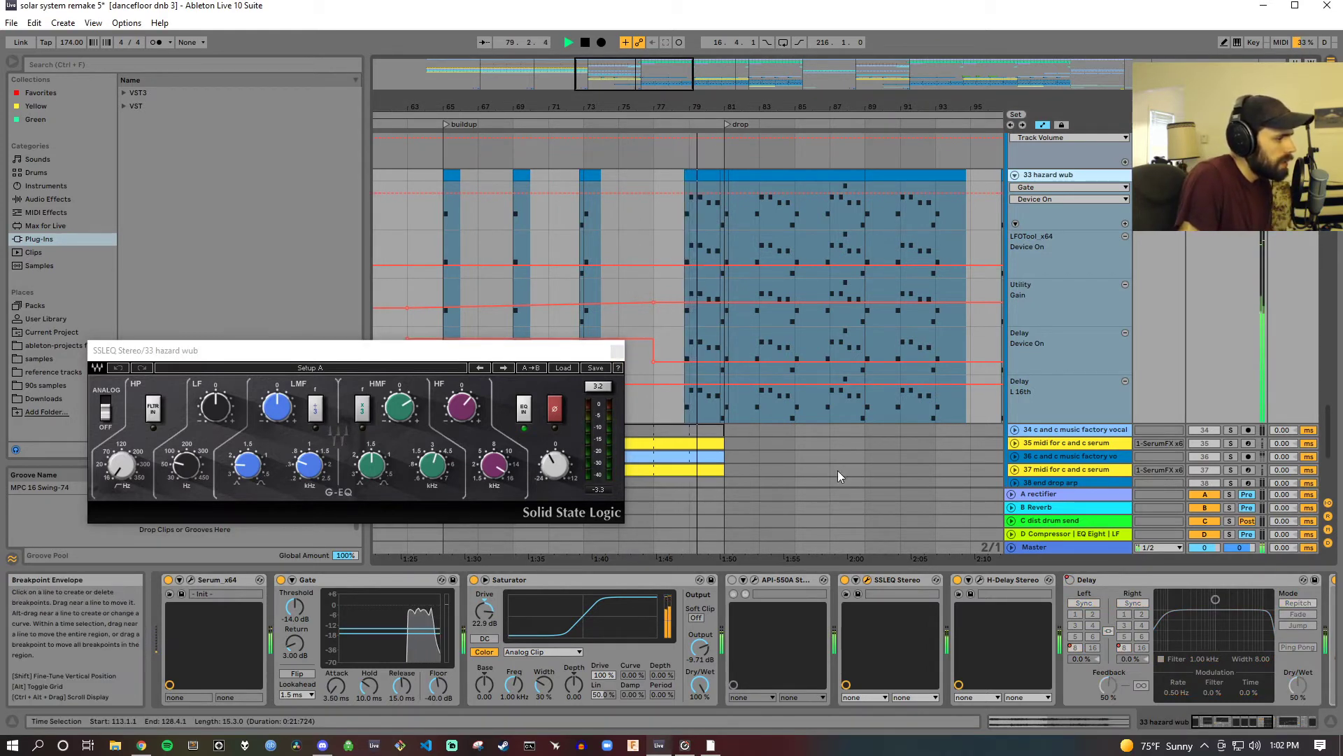
left_click(846, 587)
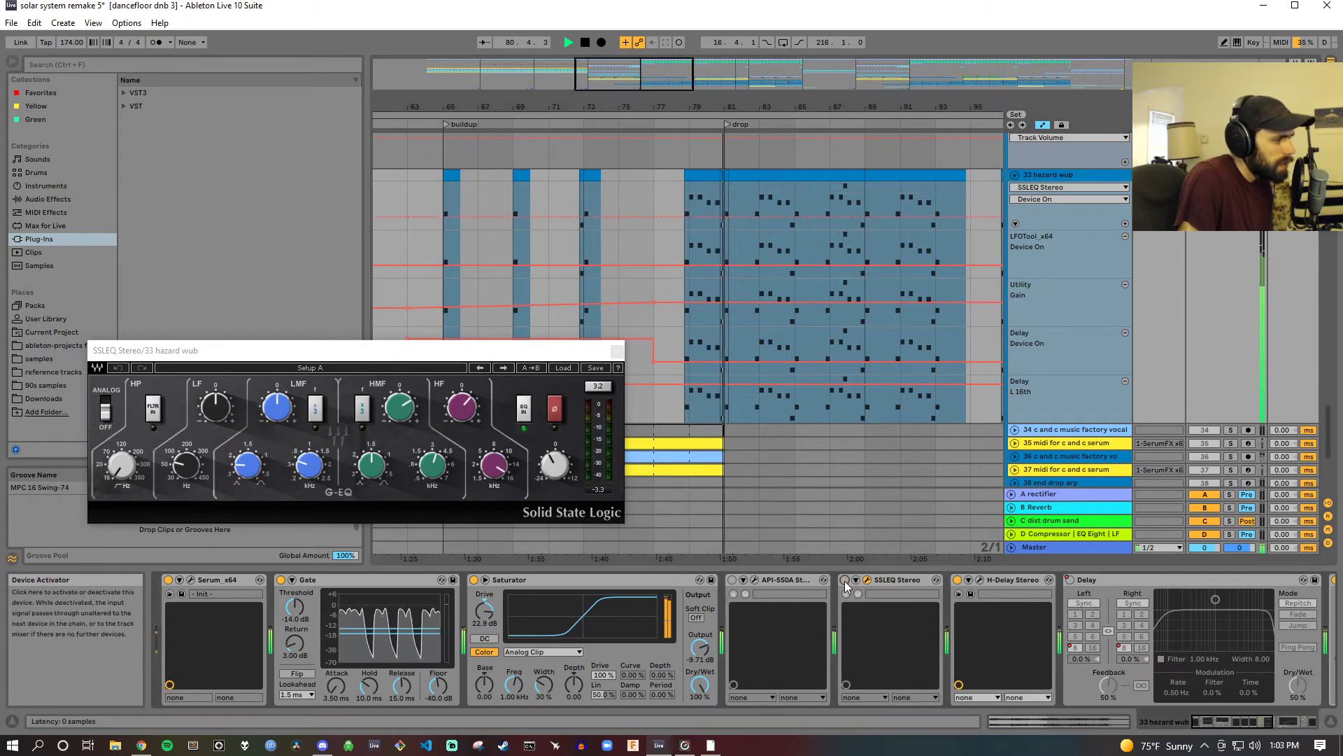
left_click(617, 350)
Step: Show the H-Delay Stereo settings on the hazard wub, stop playback, and close the plug-in window
left_click(980, 581)
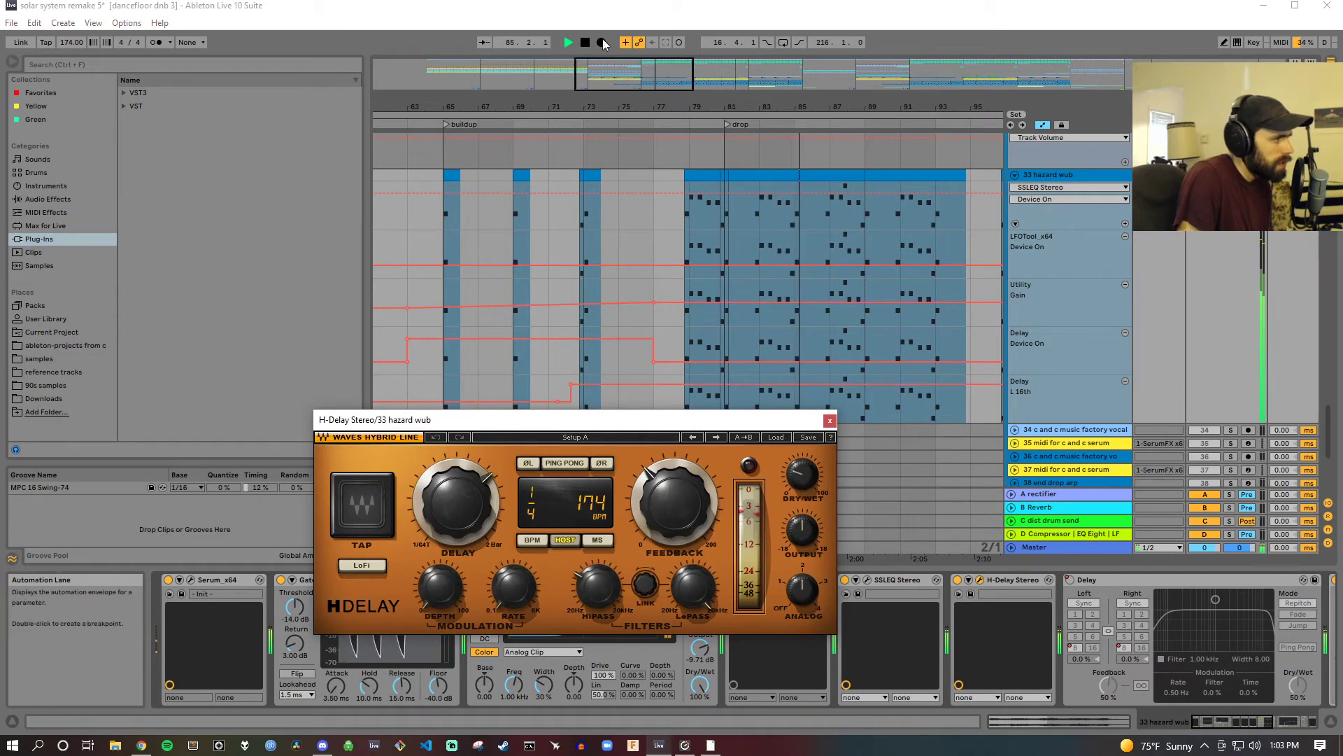
key("space")
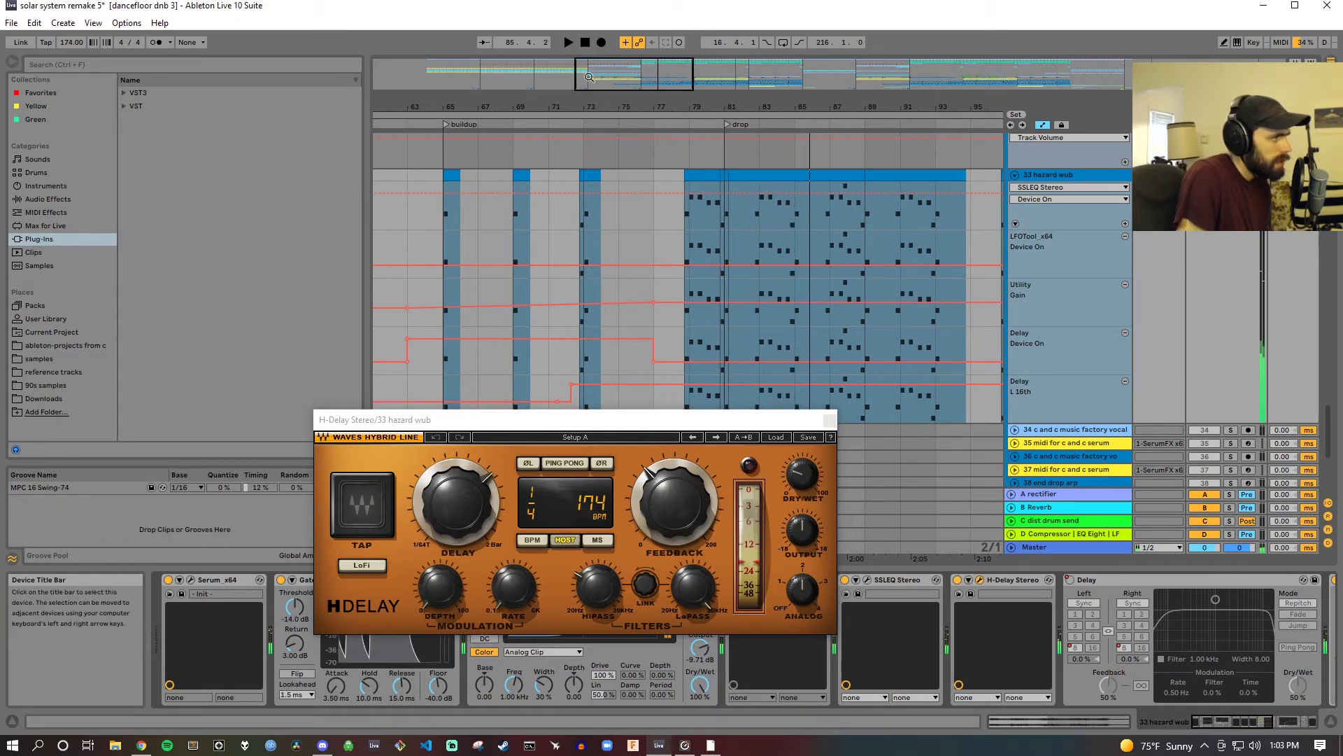
left_click(830, 421)
Step: Show the Delay, EQ Eight and Utility at the end of the hazard wub's chain and view the LFOTool shape, then close it
left_click(1259, 727)
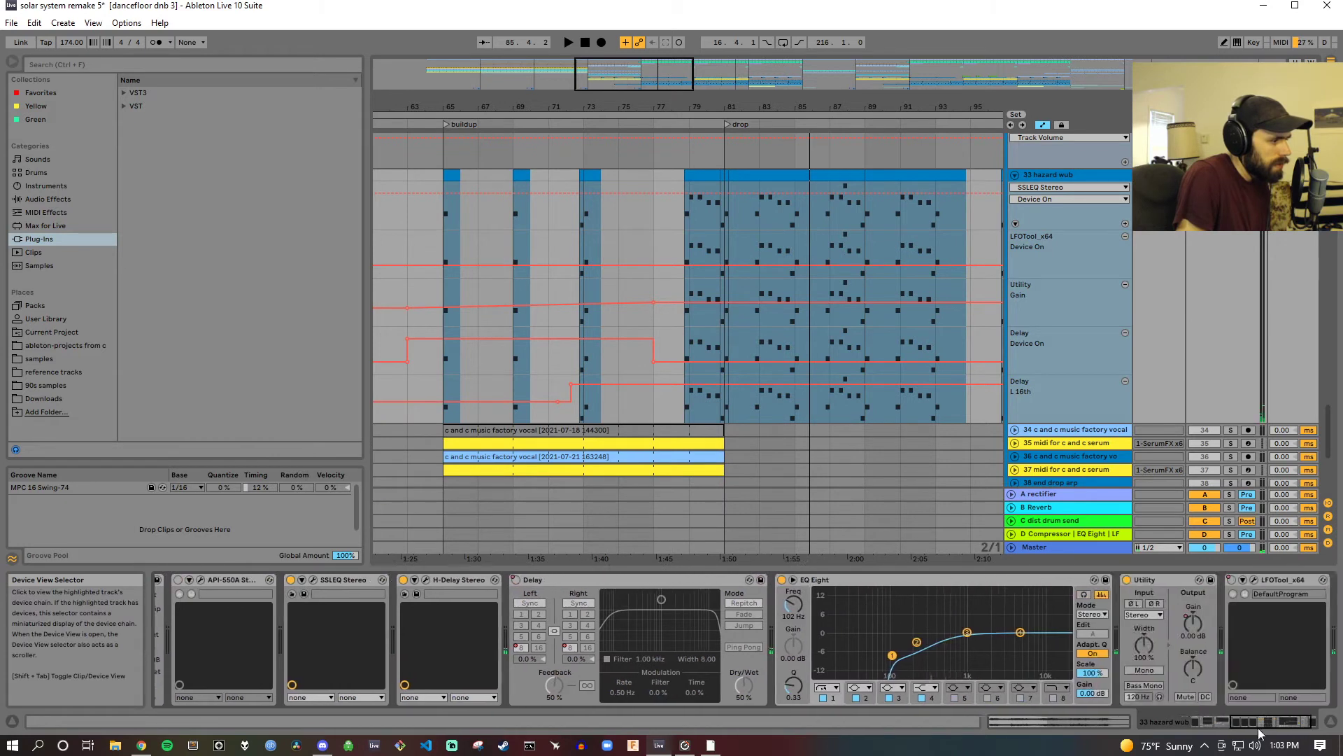
left_click_drag(1260, 732, 1266, 734)
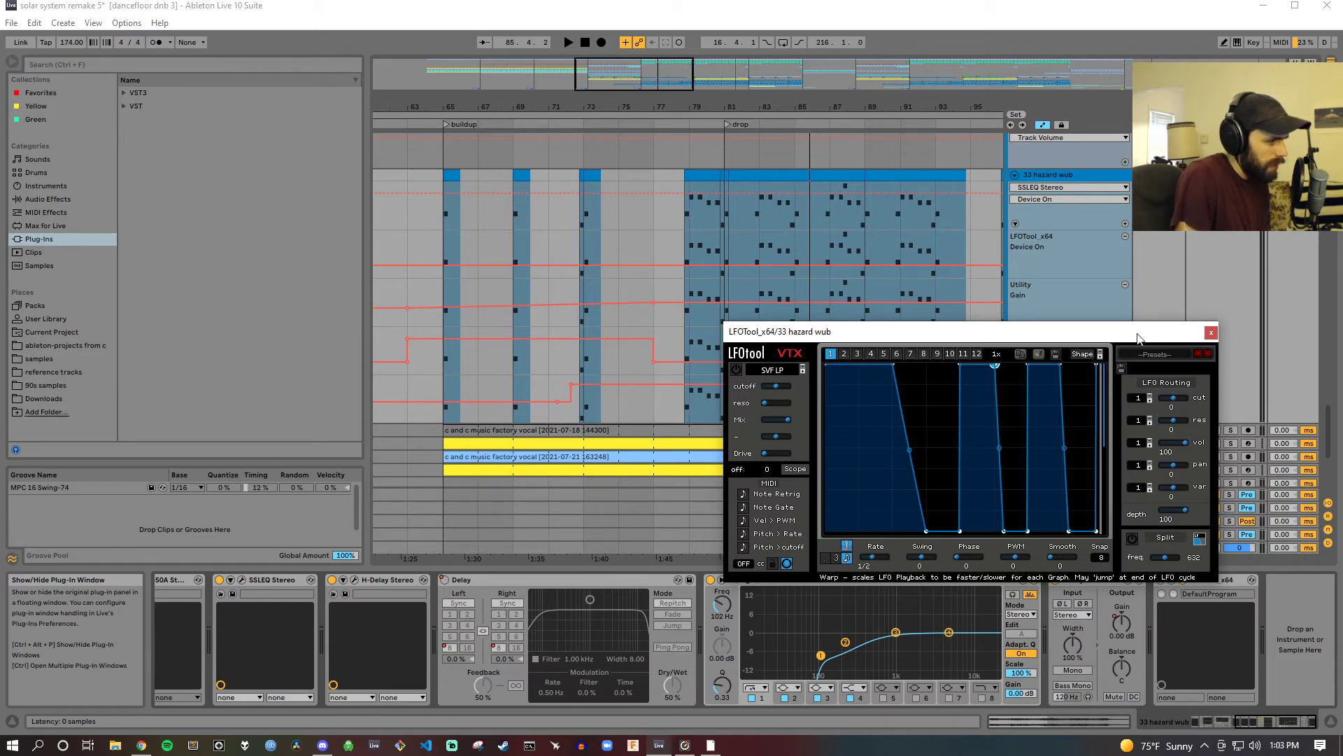
left_click(1211, 332)
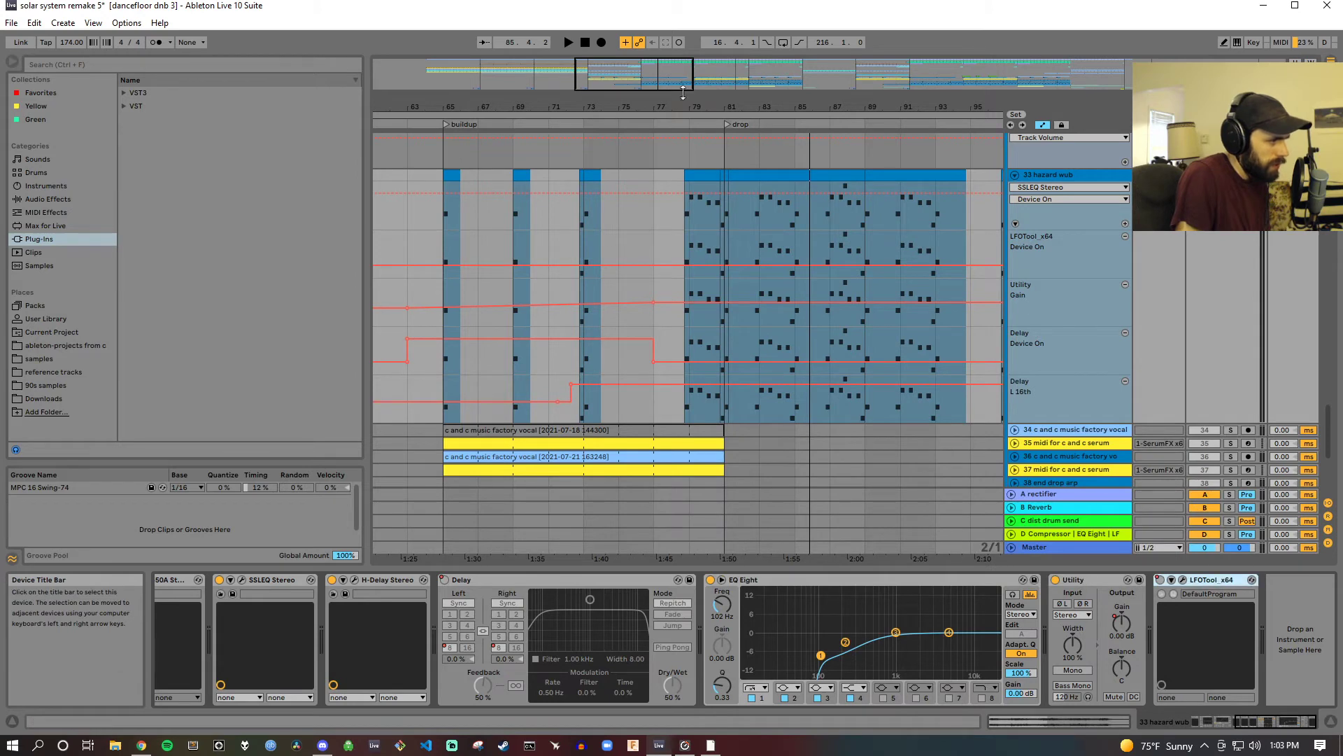
Step: Play the second half of the first drop from about bar 97 and view the hazard wub's LFOTool during playback
left_click_drag(777, 111, 664, 62)
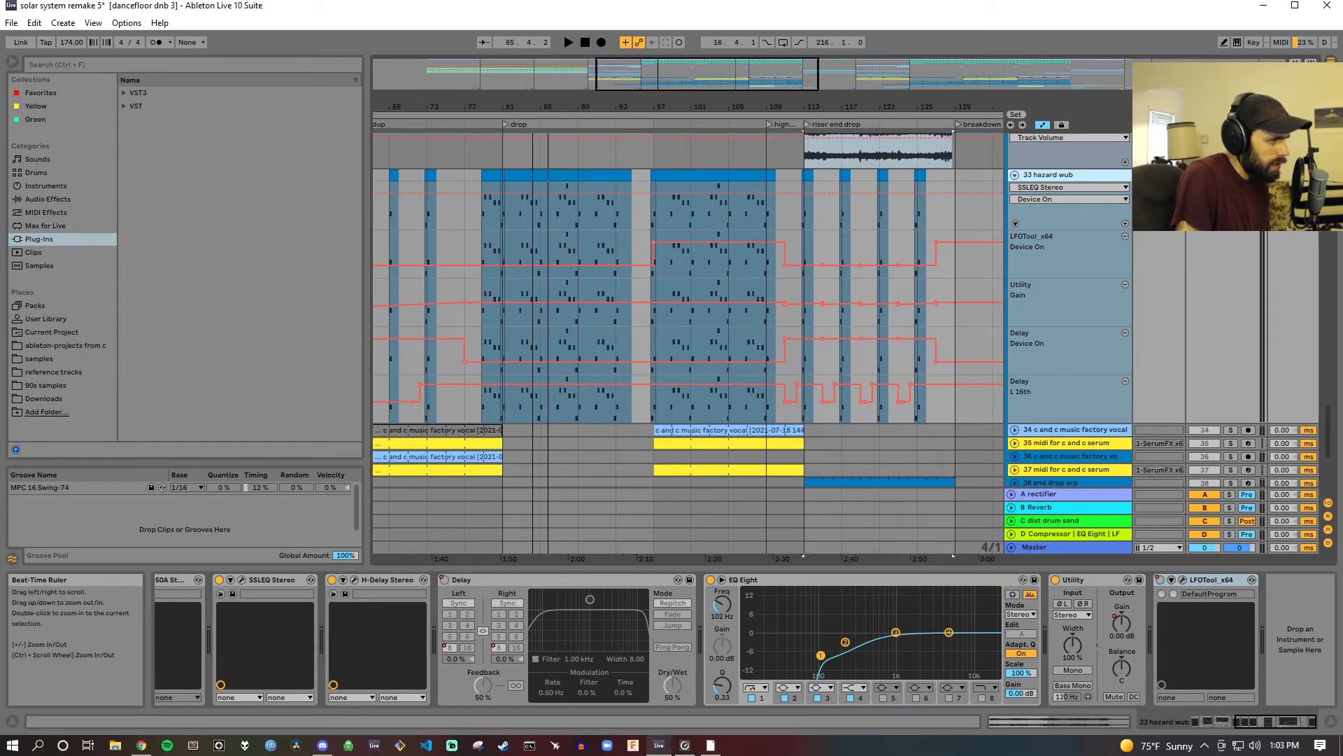
left_click_drag(532, 107, 533, 110)
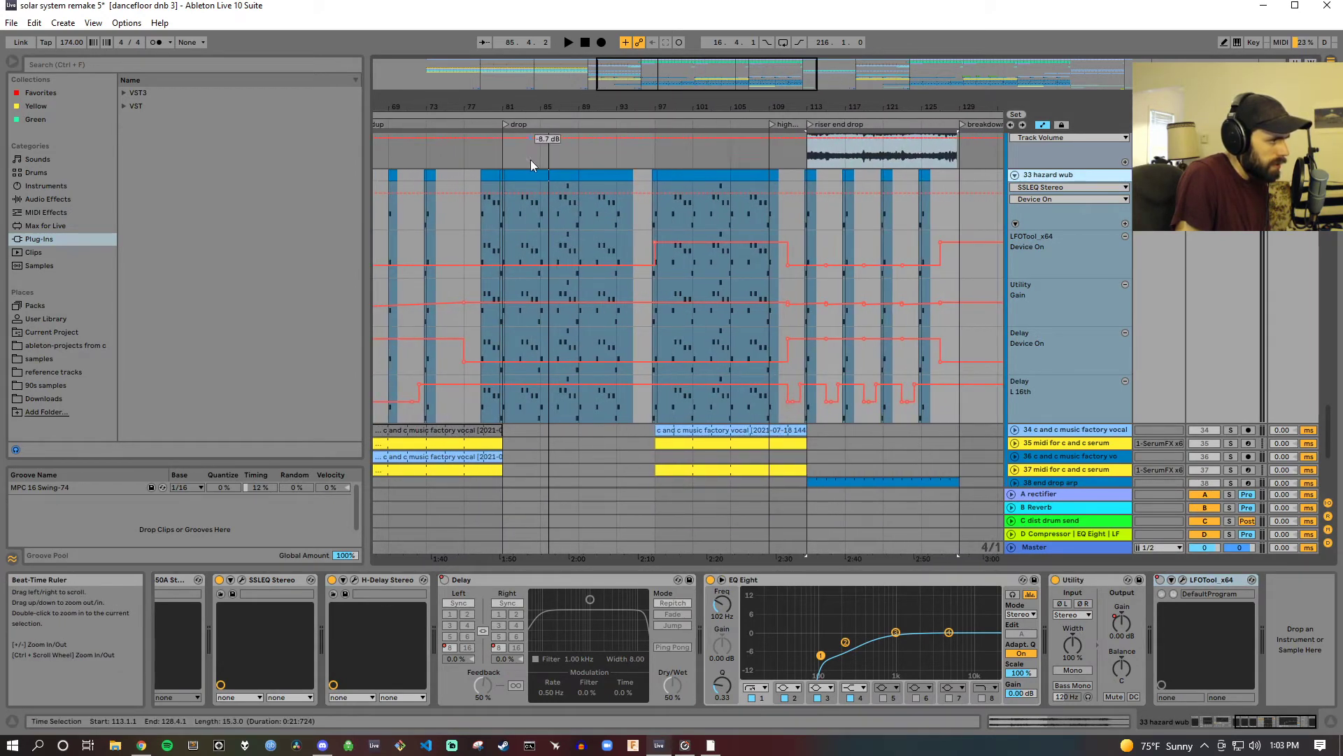
left_click(650, 124)
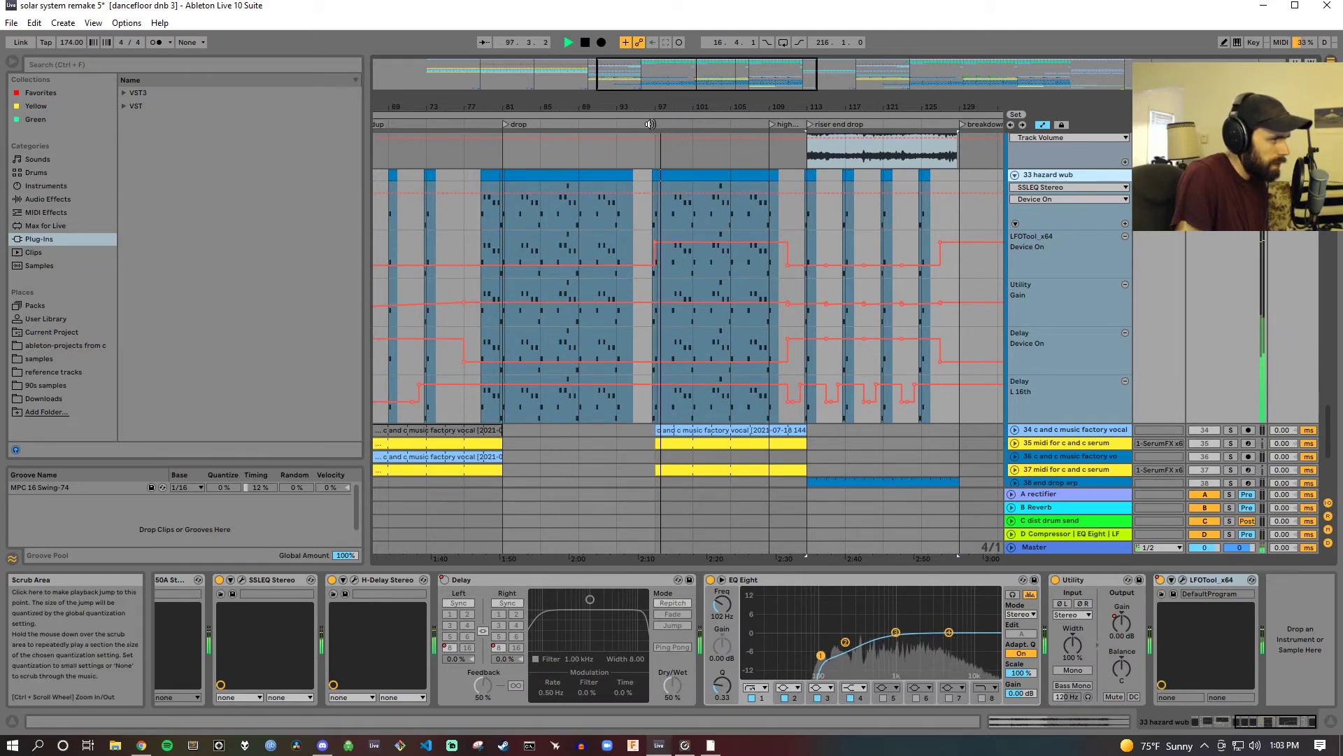
left_click(1183, 580)
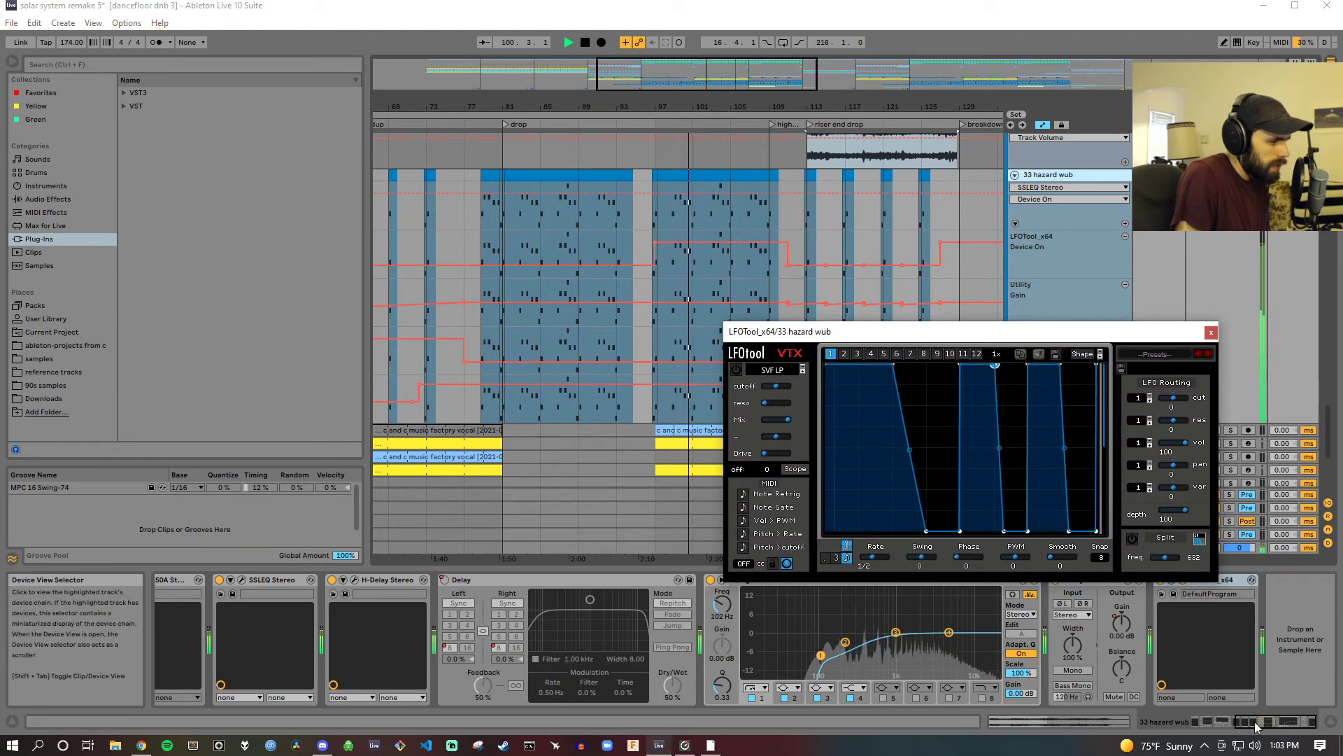
Step: Show the start of the hazard wub's device chain from Serum to Saturator, stop playback, and close the LFOTool window
left_click_drag(1254, 721, 1203, 721)
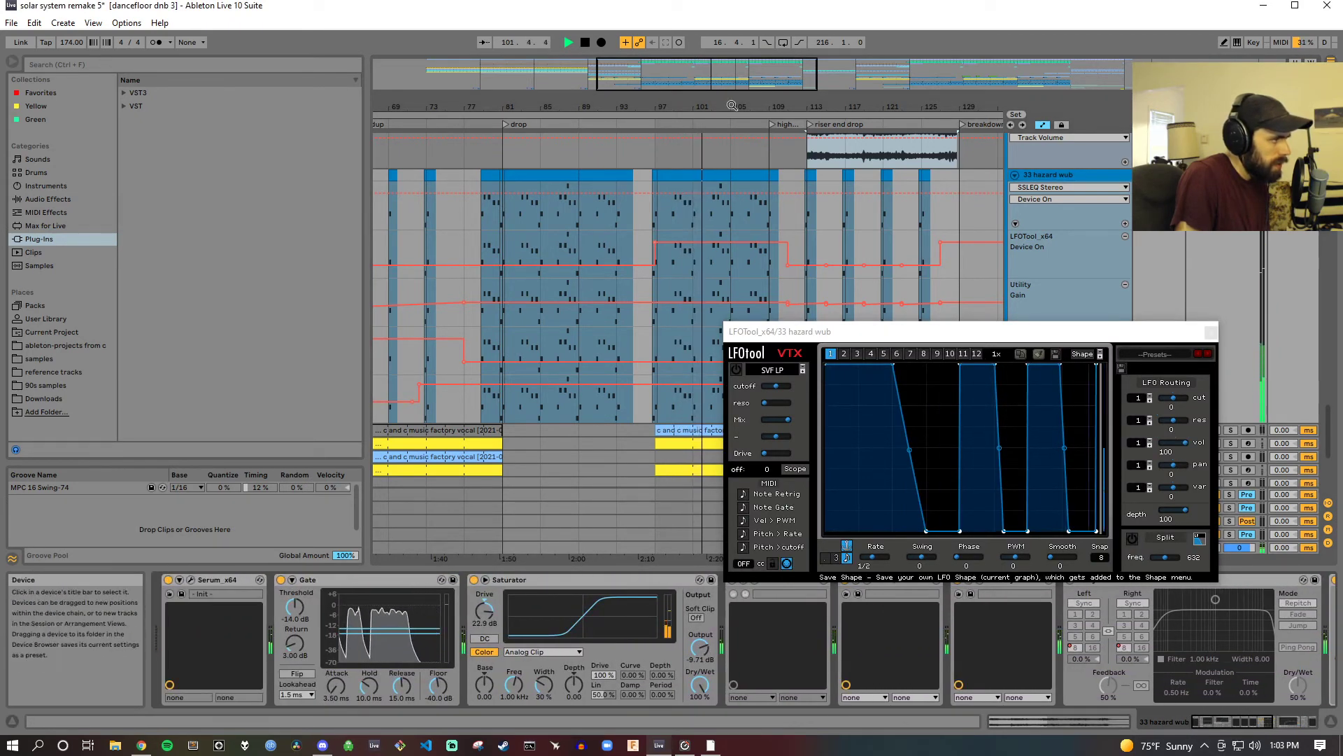
key("space")
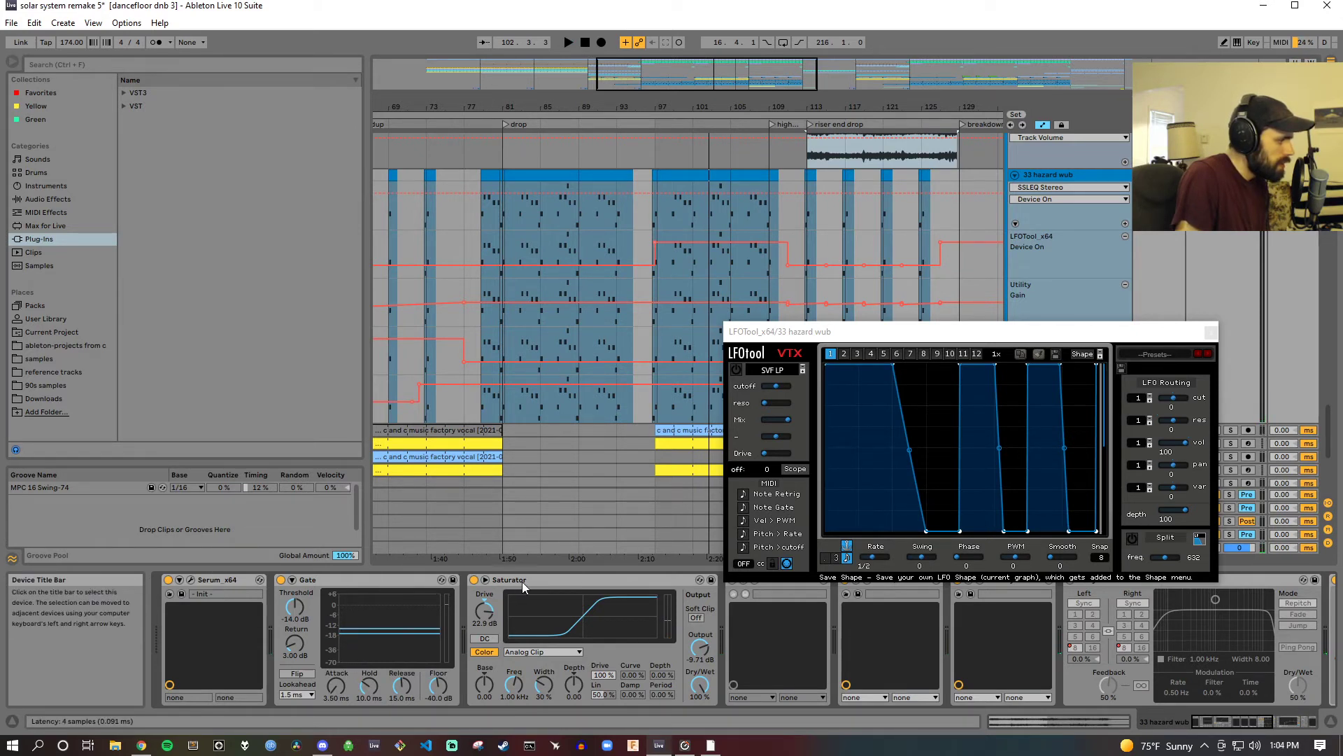
left_click(1211, 332)
Step: Solo track 34, the c and c music factory vocal, play it from about bar 97, and unfold its automation lanes
scroll(942, 318, "down", 4)
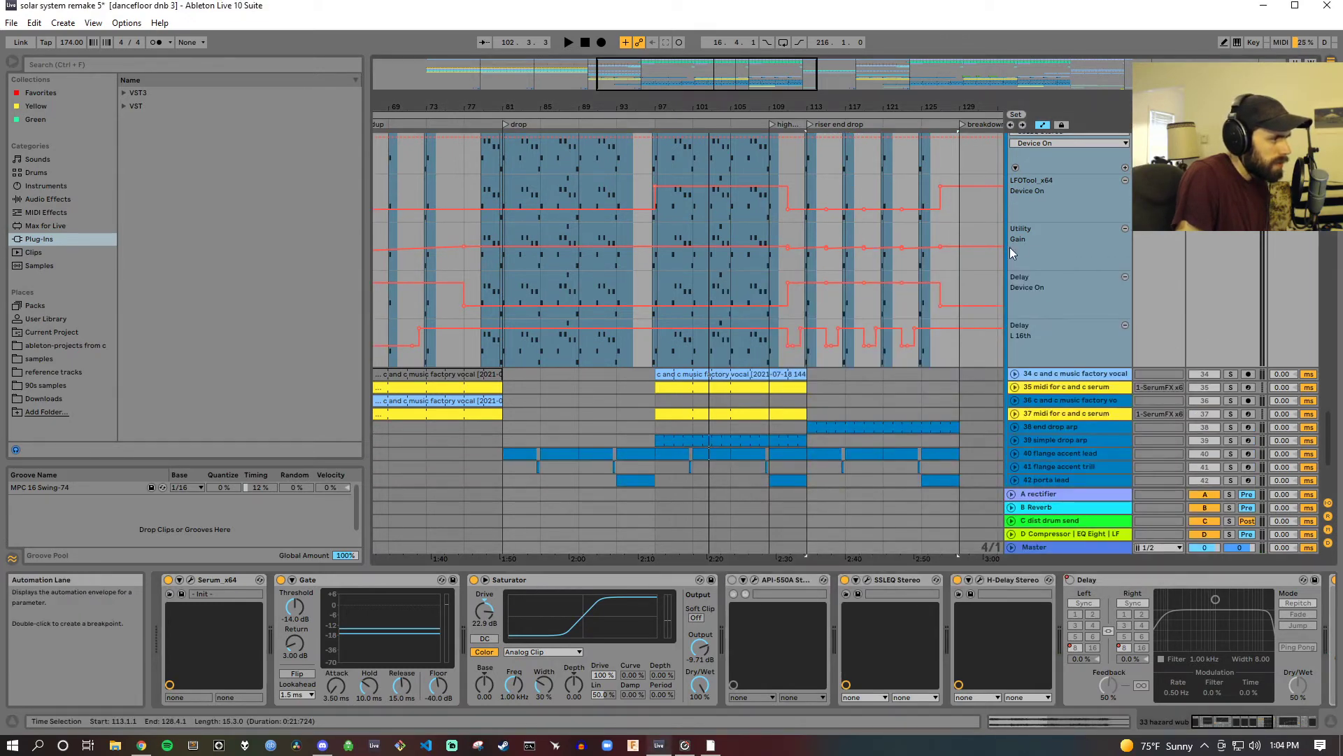
left_click(1106, 321)
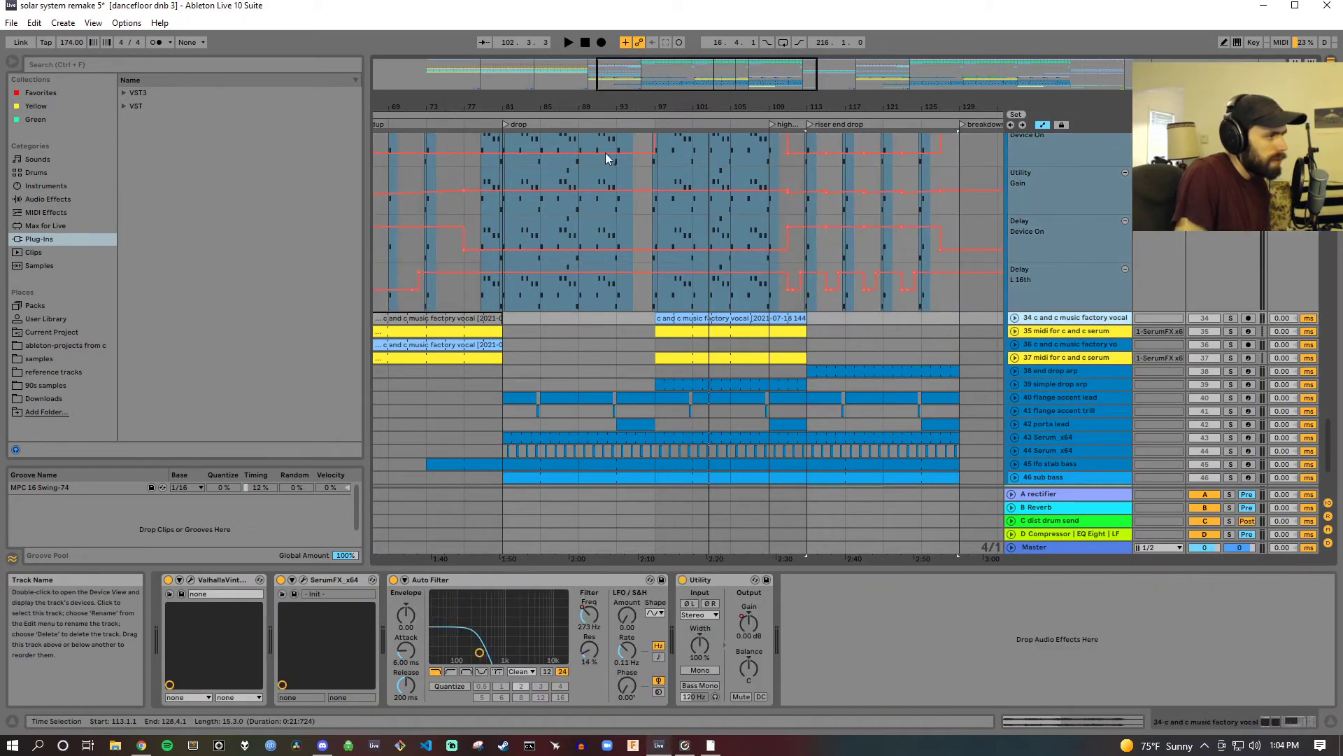
left_click(670, 123)
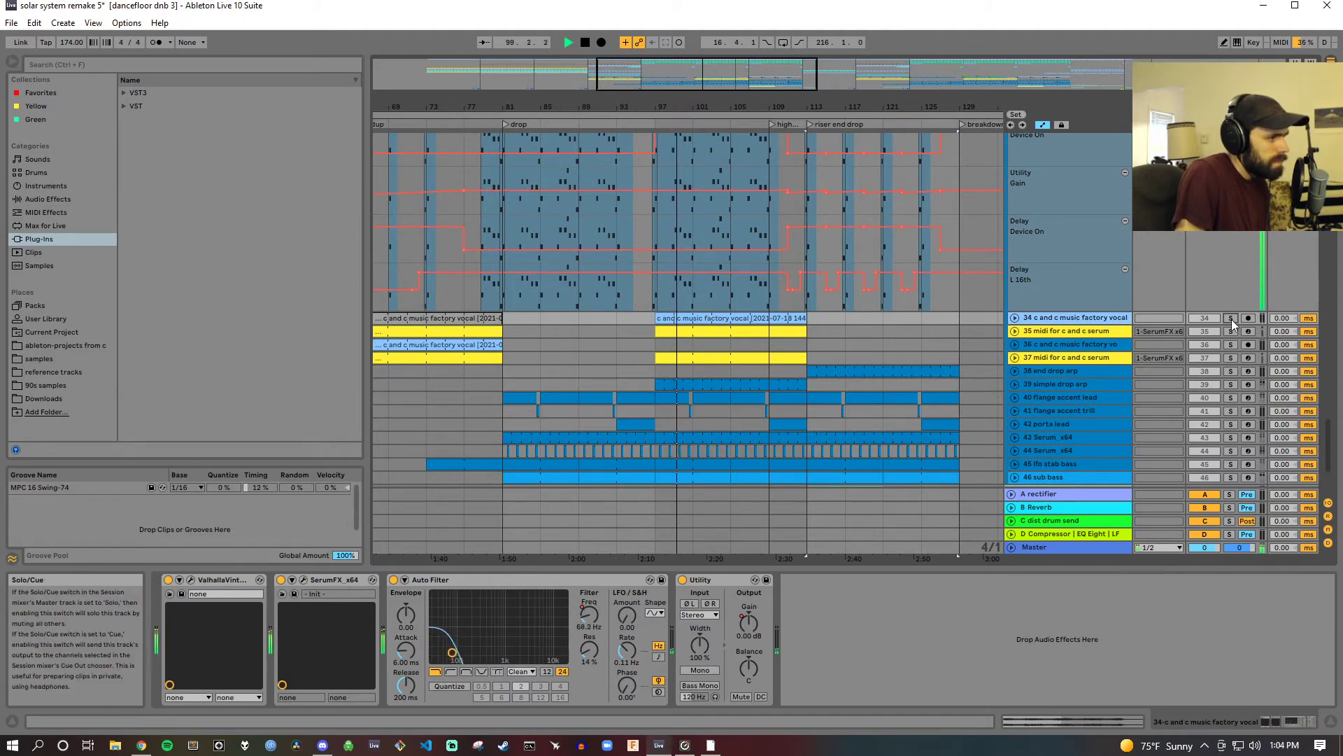
left_click(1014, 319)
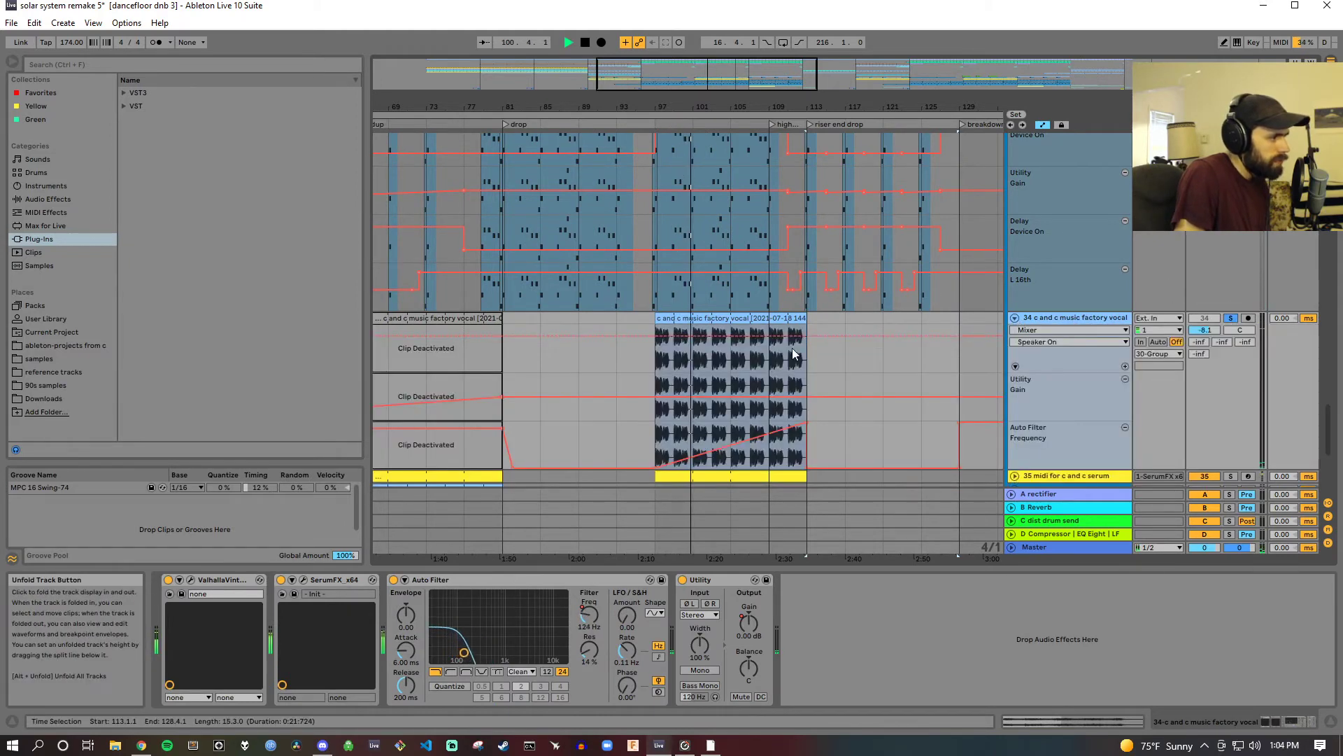
scroll(794, 342, "down", 1)
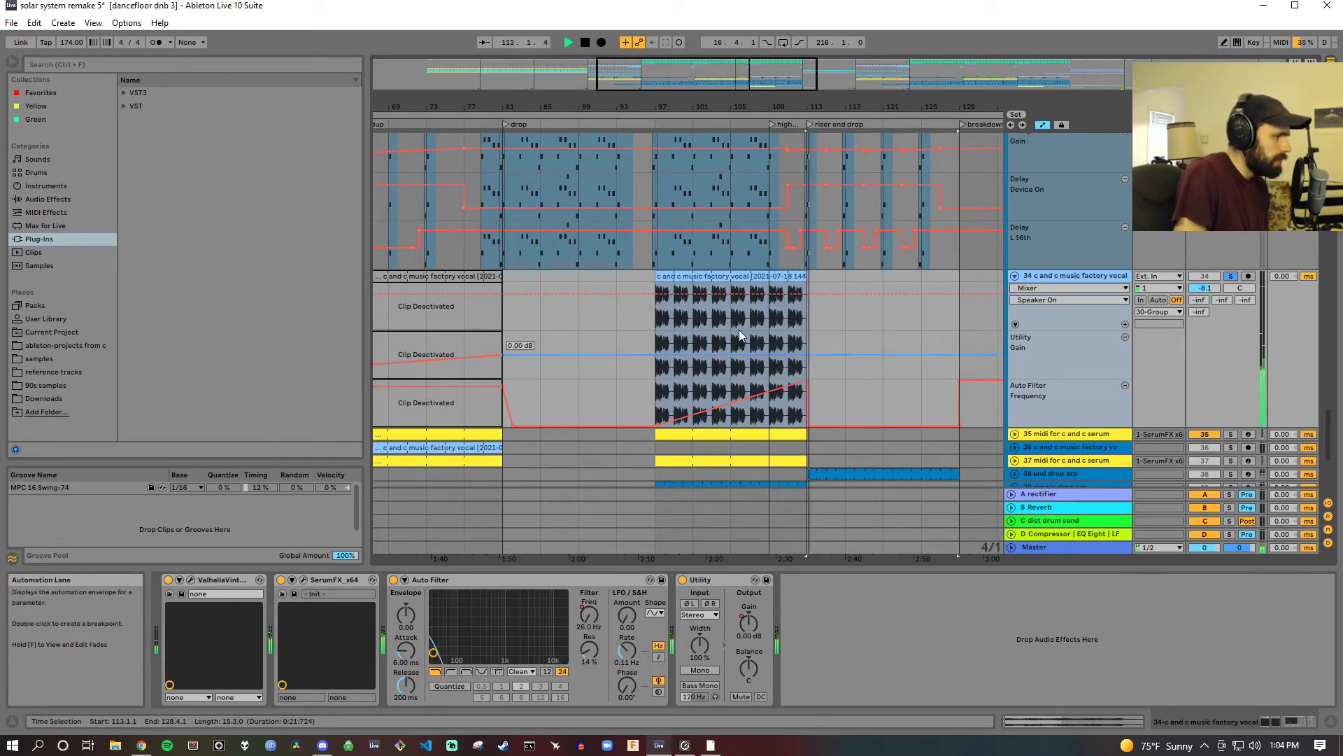
Step: Show track 34's vocal automation across the whole arrangement, stop playback, and unsolo the track
left_click_drag(746, 109, 576, 49)
key("space")
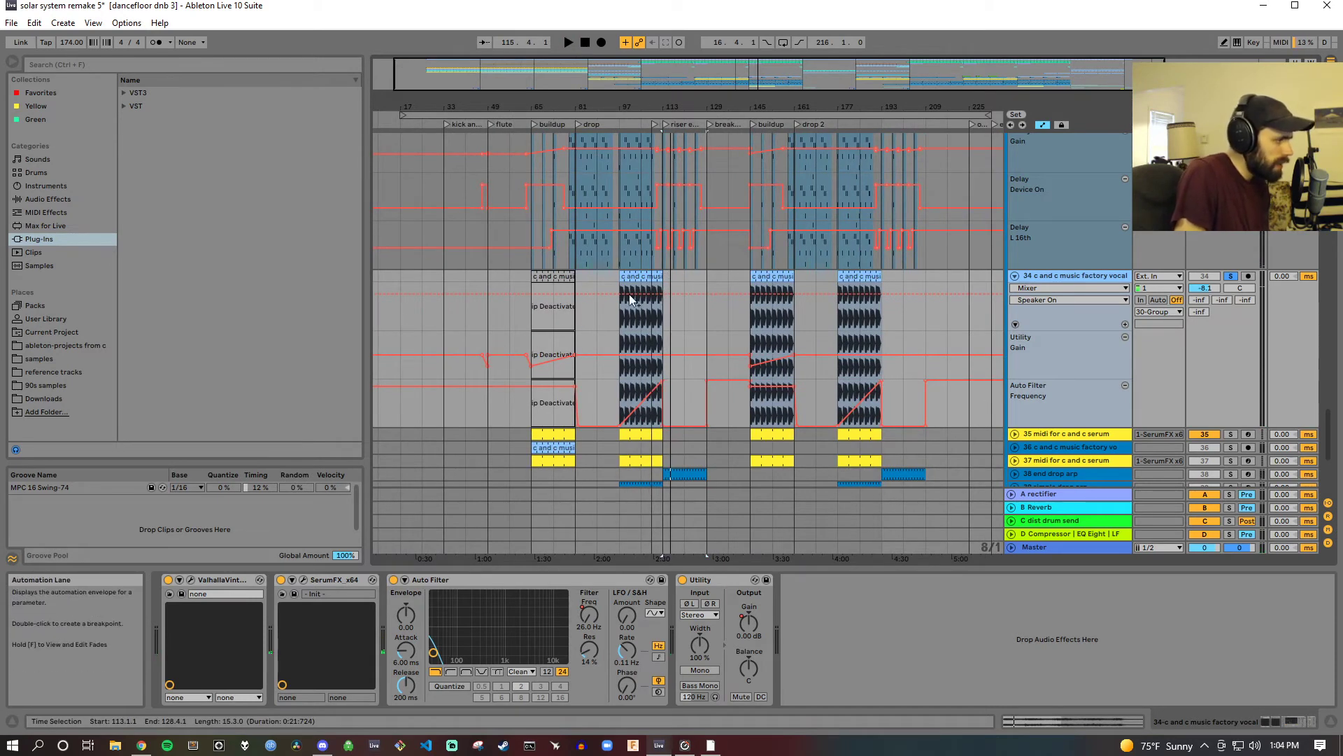
left_click(1231, 278)
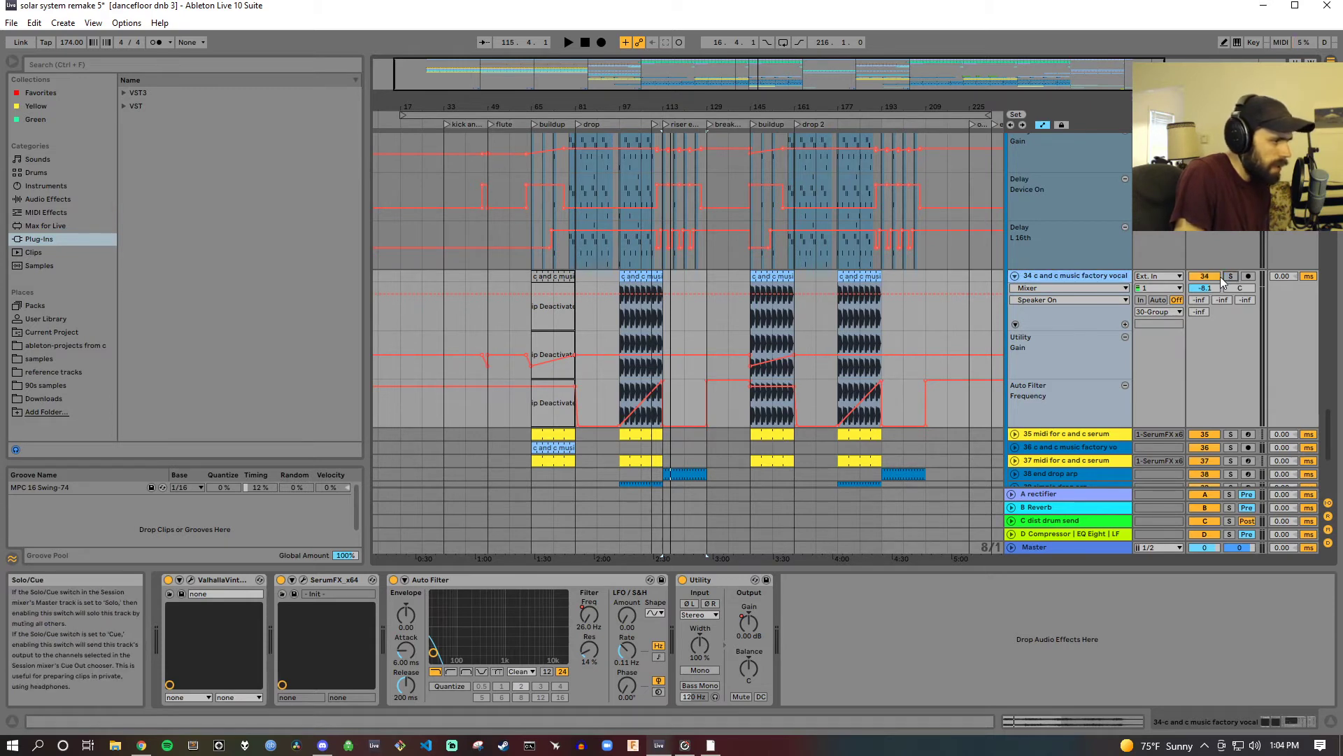
Step: Unfold track 36, the other c and c music factory vocal, and play it soloed from the buildup marker
left_click(1044, 435)
scroll(921, 262, "down", 2)
scroll(923, 293, "down", 1)
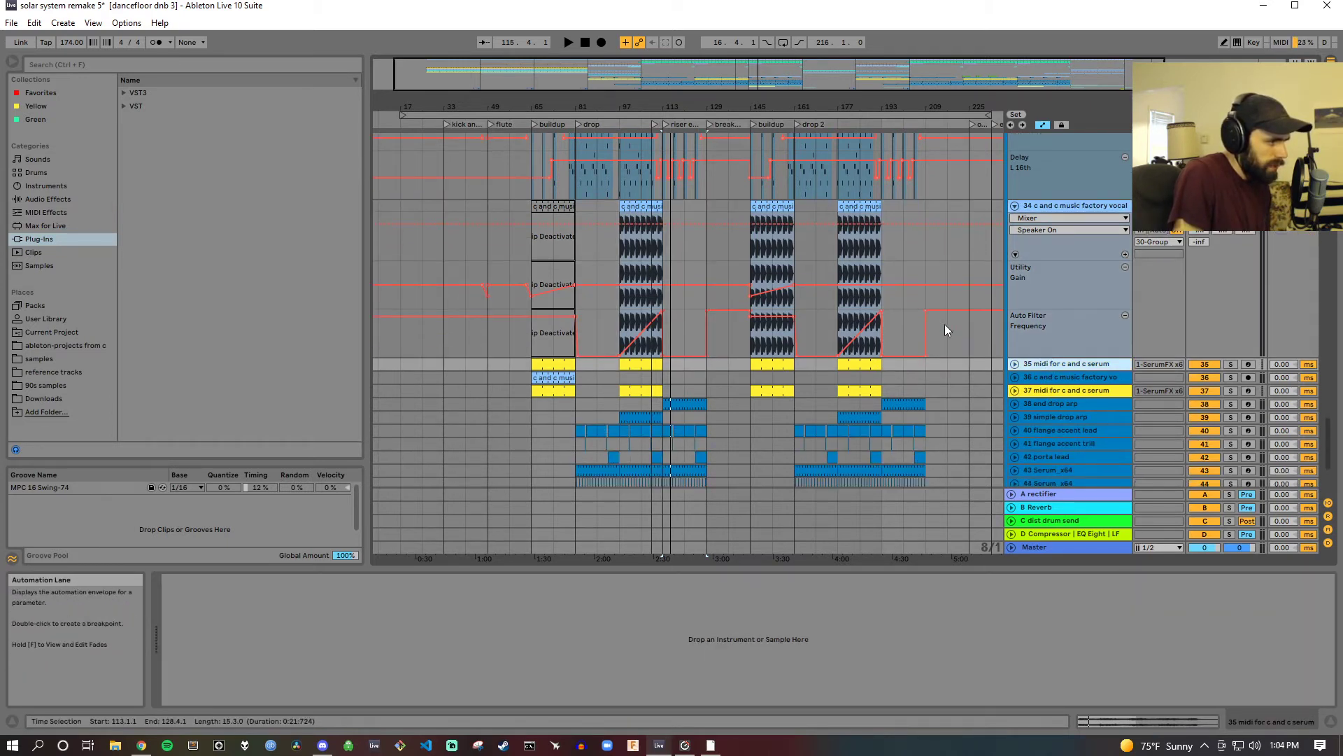
left_click(1040, 379)
left_click(1016, 378)
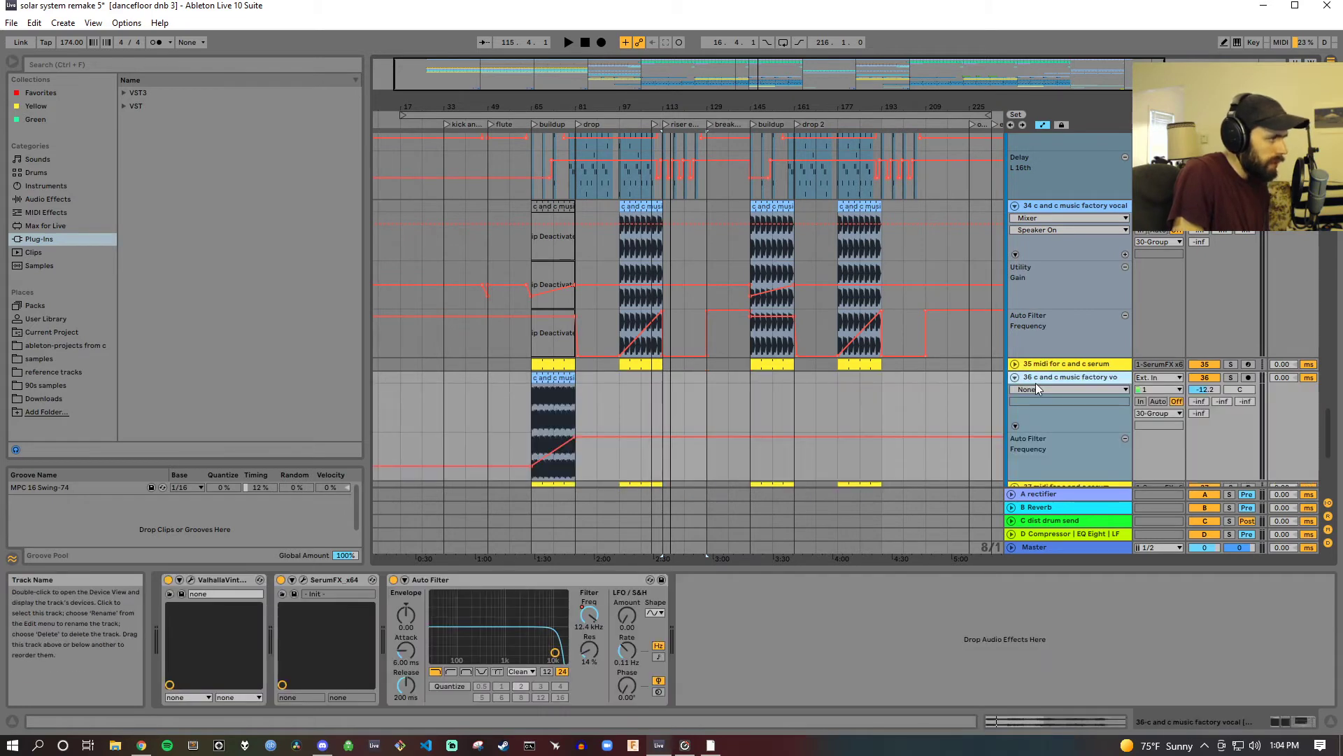
double_click(533, 124)
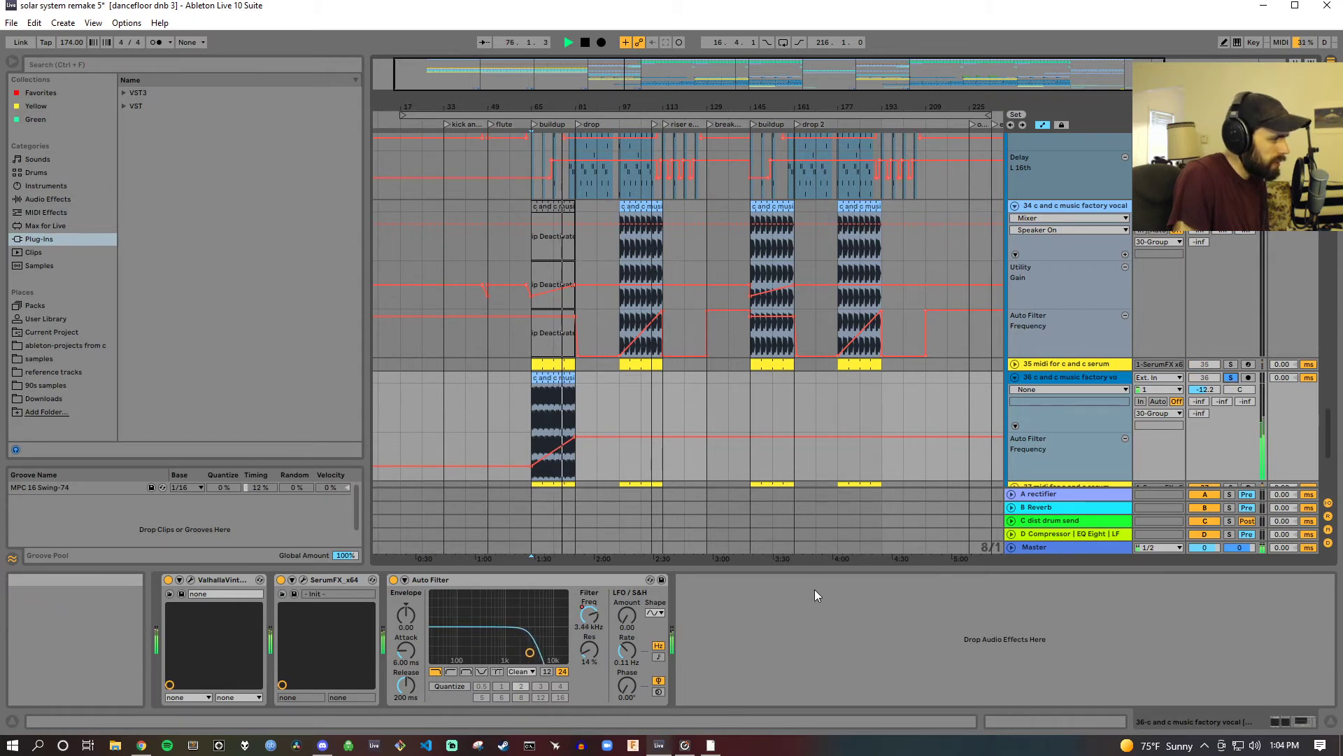
Step: Select track 37 midi for c and c serum, unsolo the vocal on track 36, and stop playback
scroll(938, 463, "down", 3)
left_click(1077, 401)
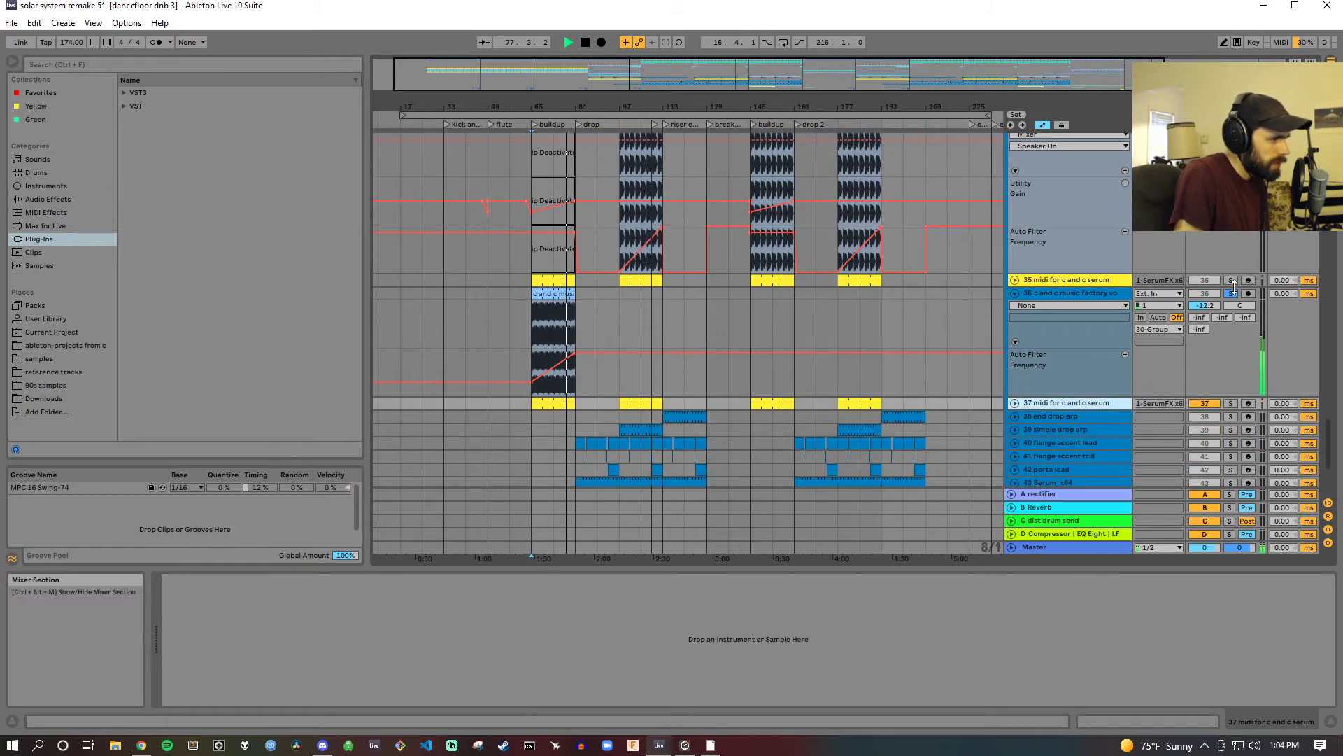
scroll(1101, 417, "down", 3)
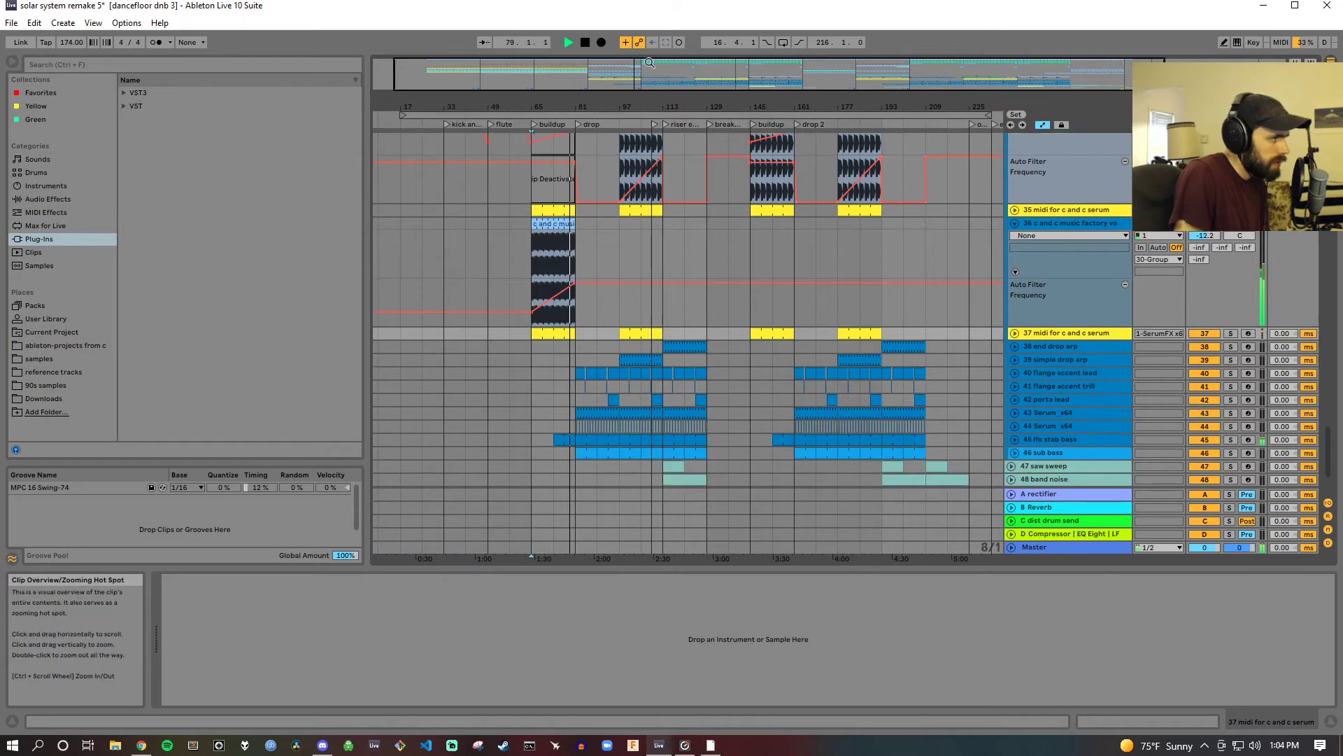
left_click(586, 43)
Step: Play track 38 end drop arp soloed from the riser end drop section and open its Serum
scroll(712, 263, "down", 2)
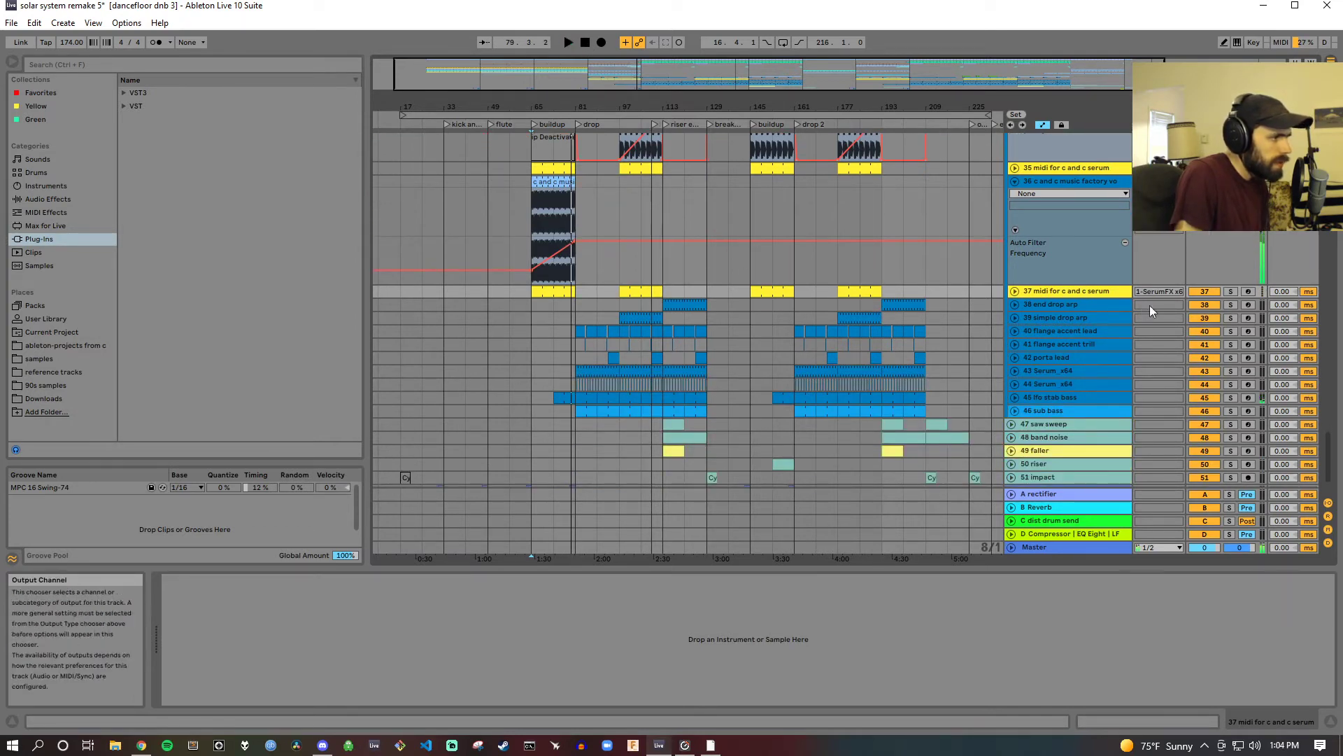
left_click(673, 120)
left_click(1077, 304)
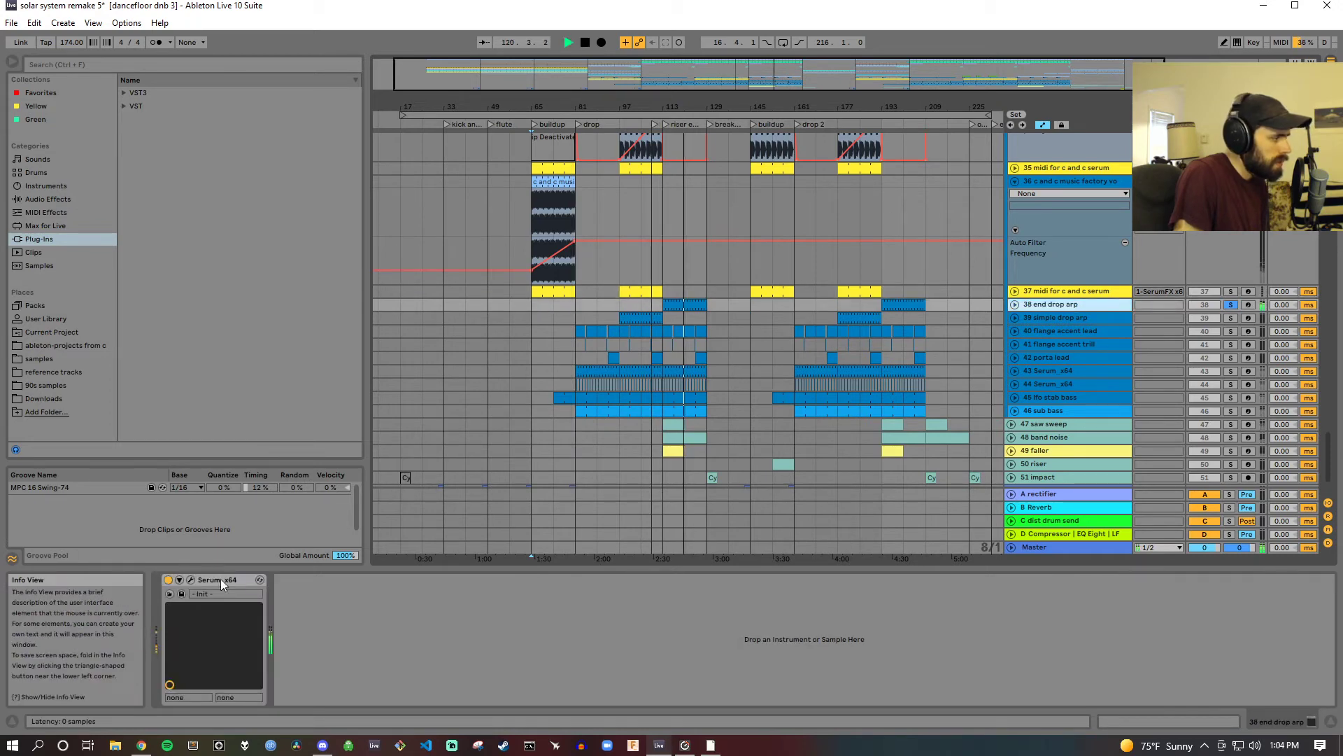
left_click(191, 580)
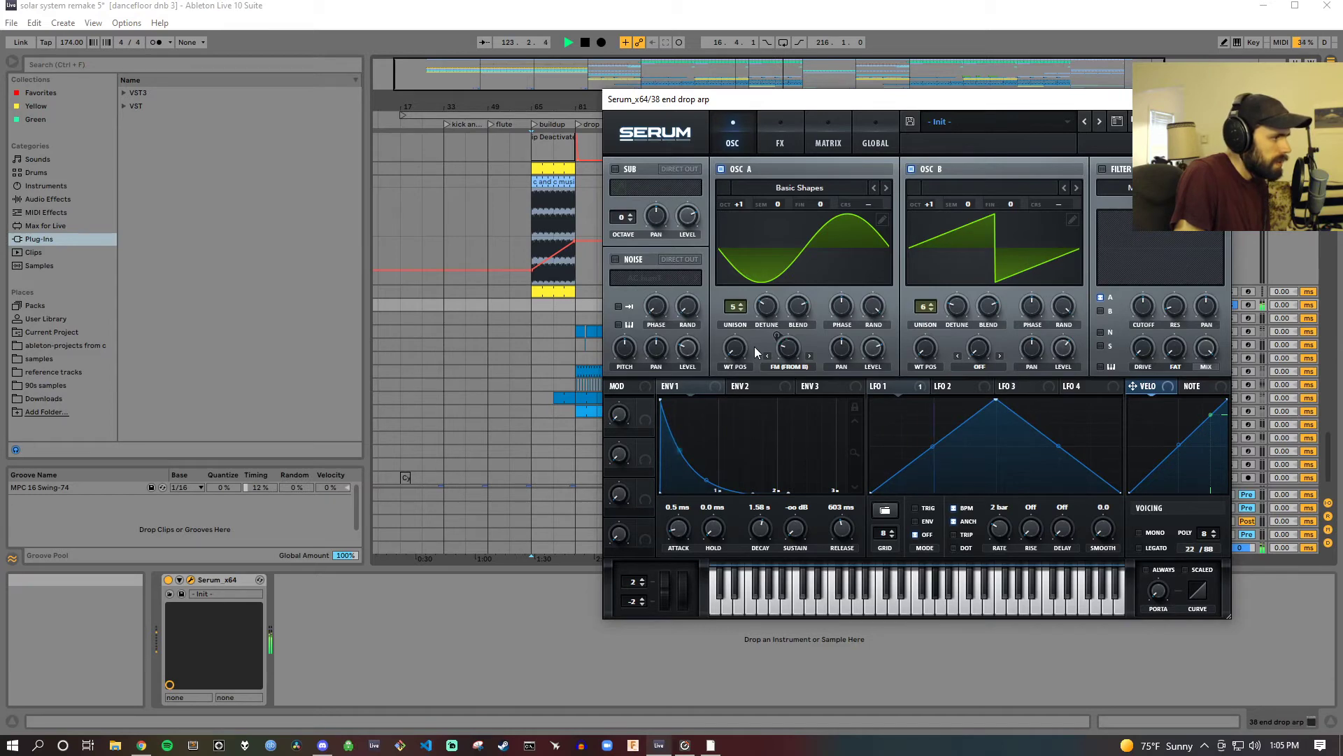
Step: View the end drop arp's Serum oscillator and effects pages, stop playback, and close the plug-in window
left_click(770, 136)
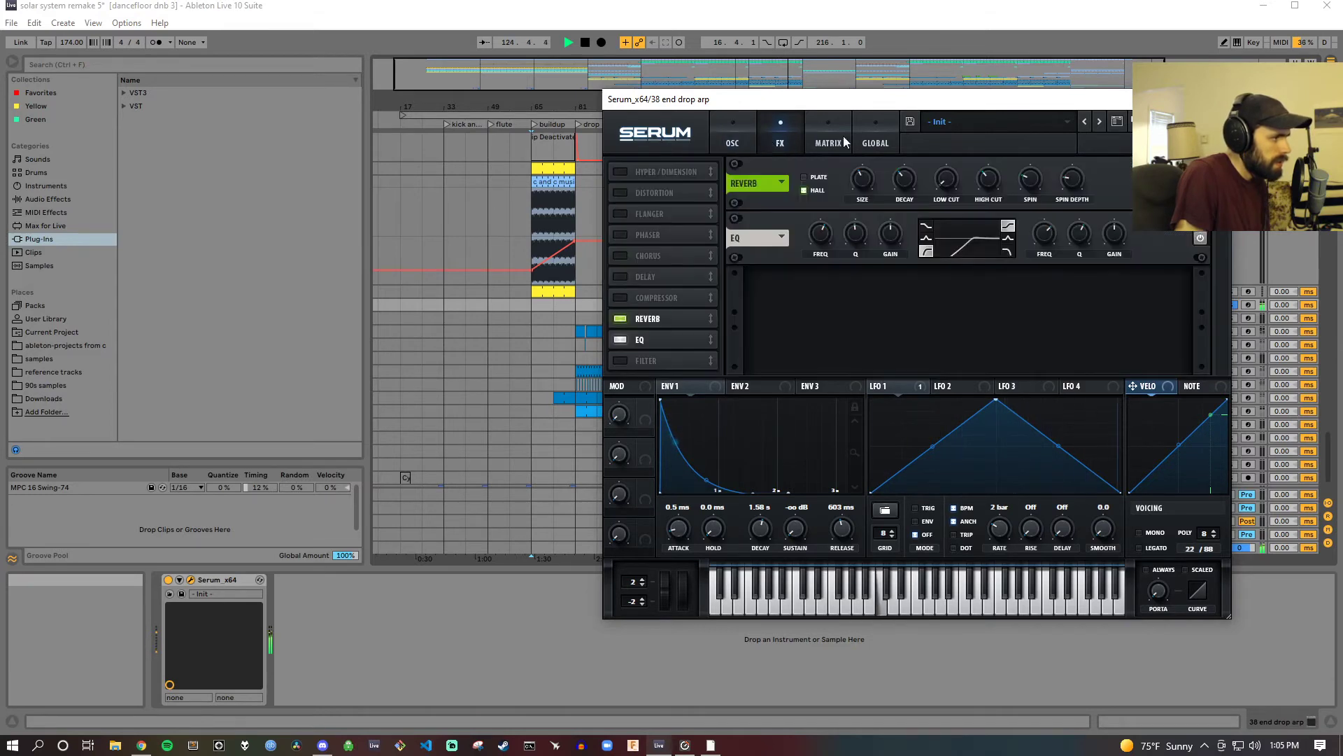
left_click(740, 141)
left_click_drag(740, 98, 582, 203)
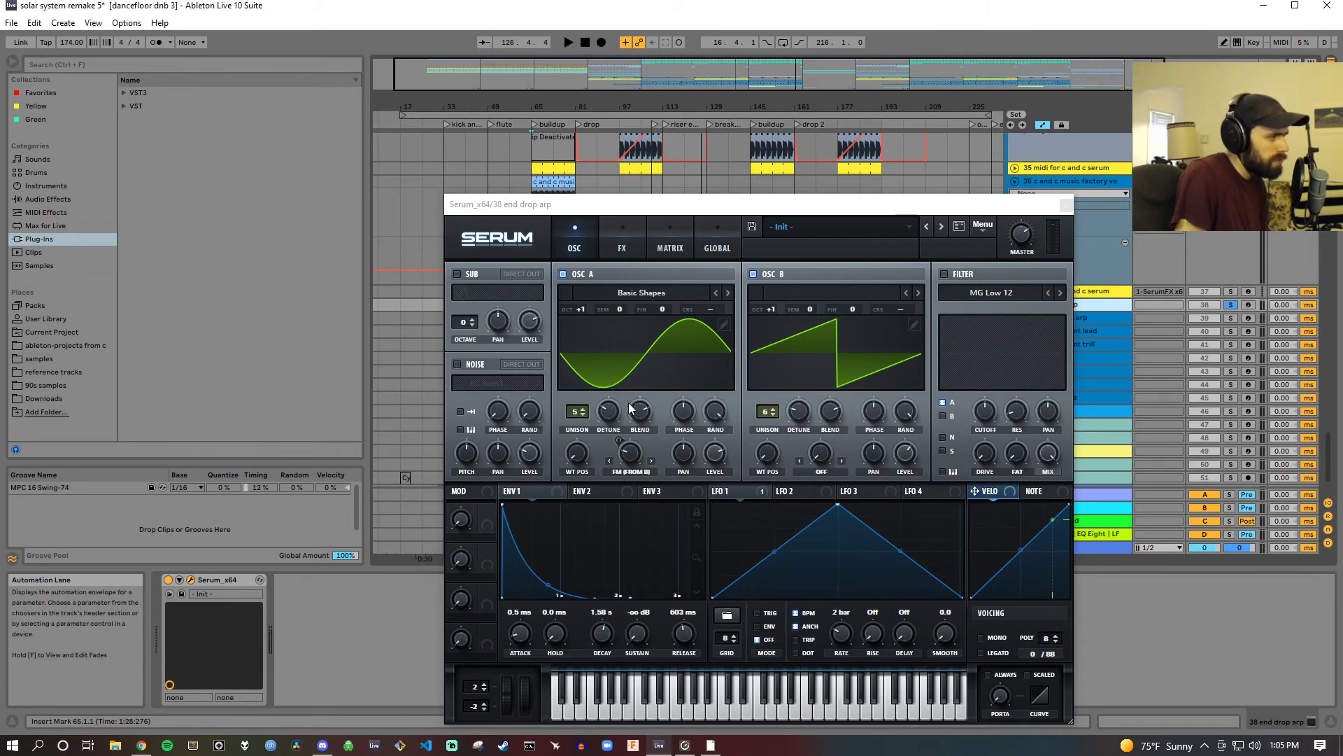
left_click(622, 242)
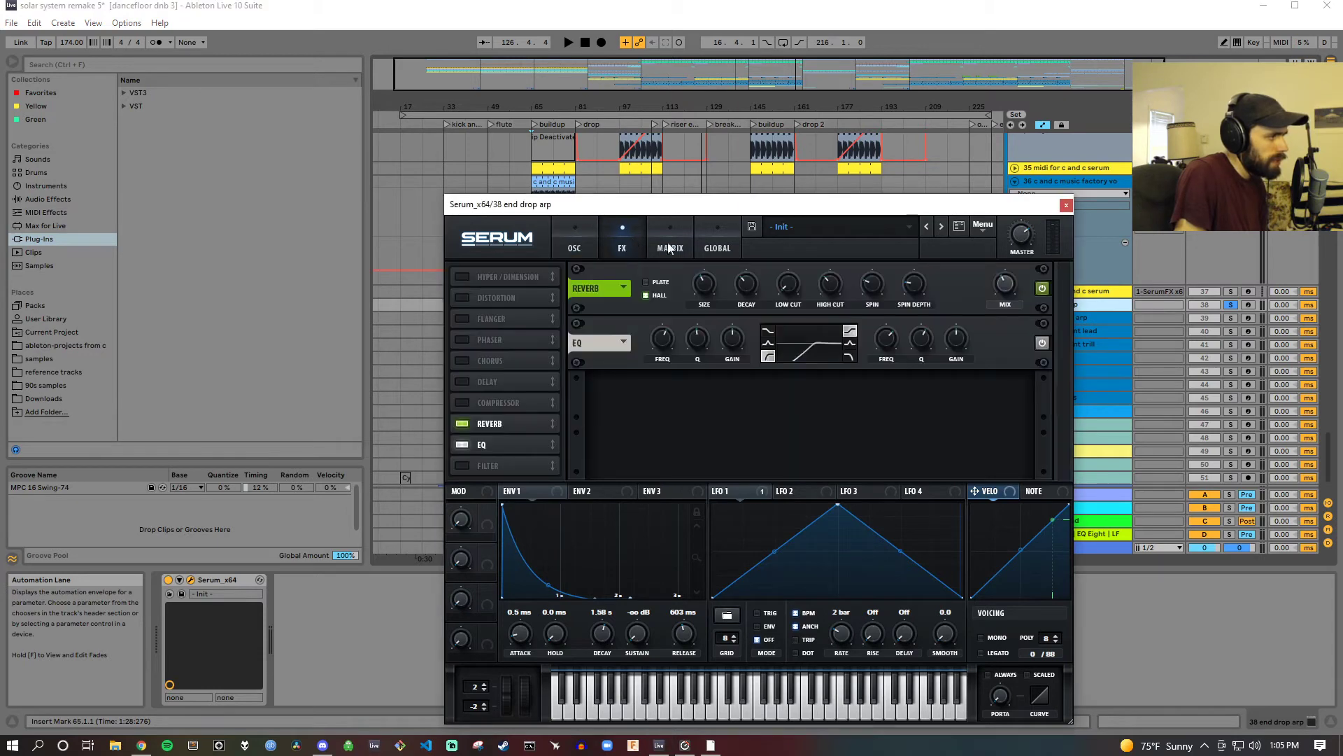
left_click(1067, 205)
Step: Solo track 39 simple drop arp, play it from about bar 97, and open its Serum
scroll(576, 340, "down", 1)
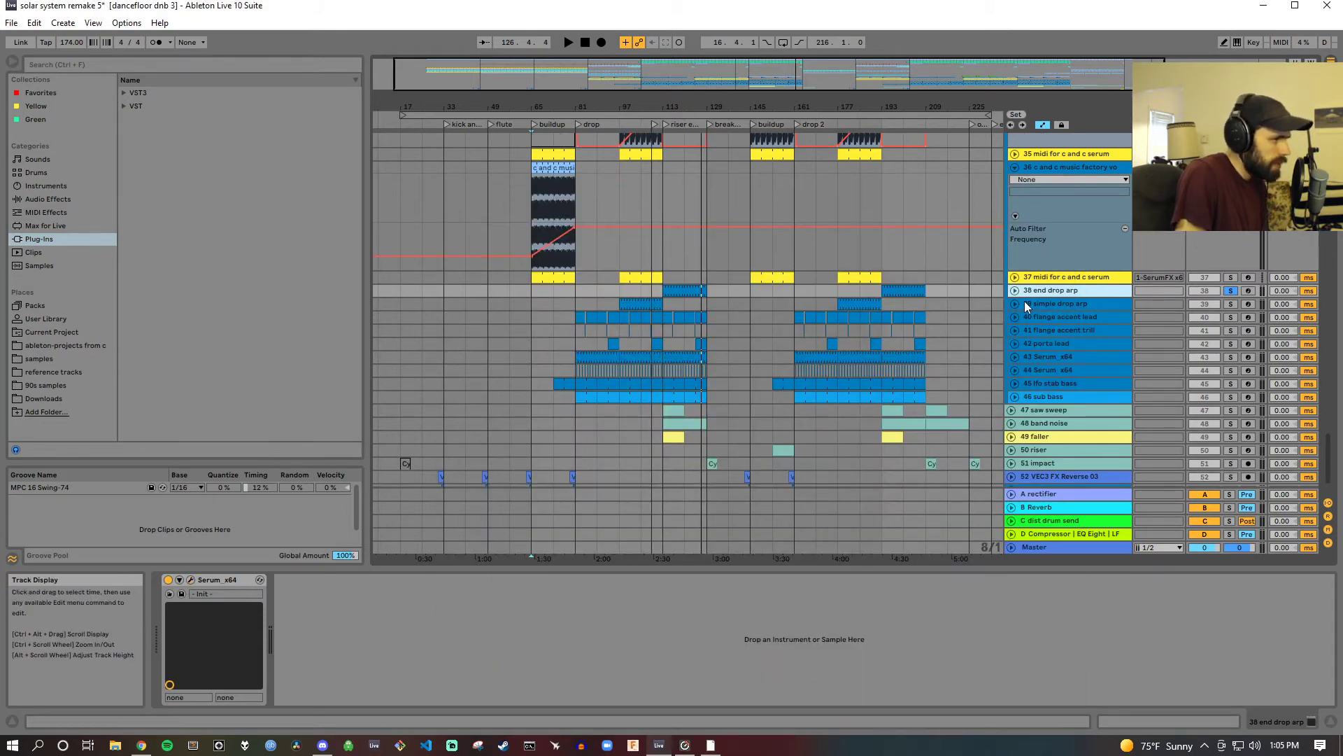
left_click(1231, 304)
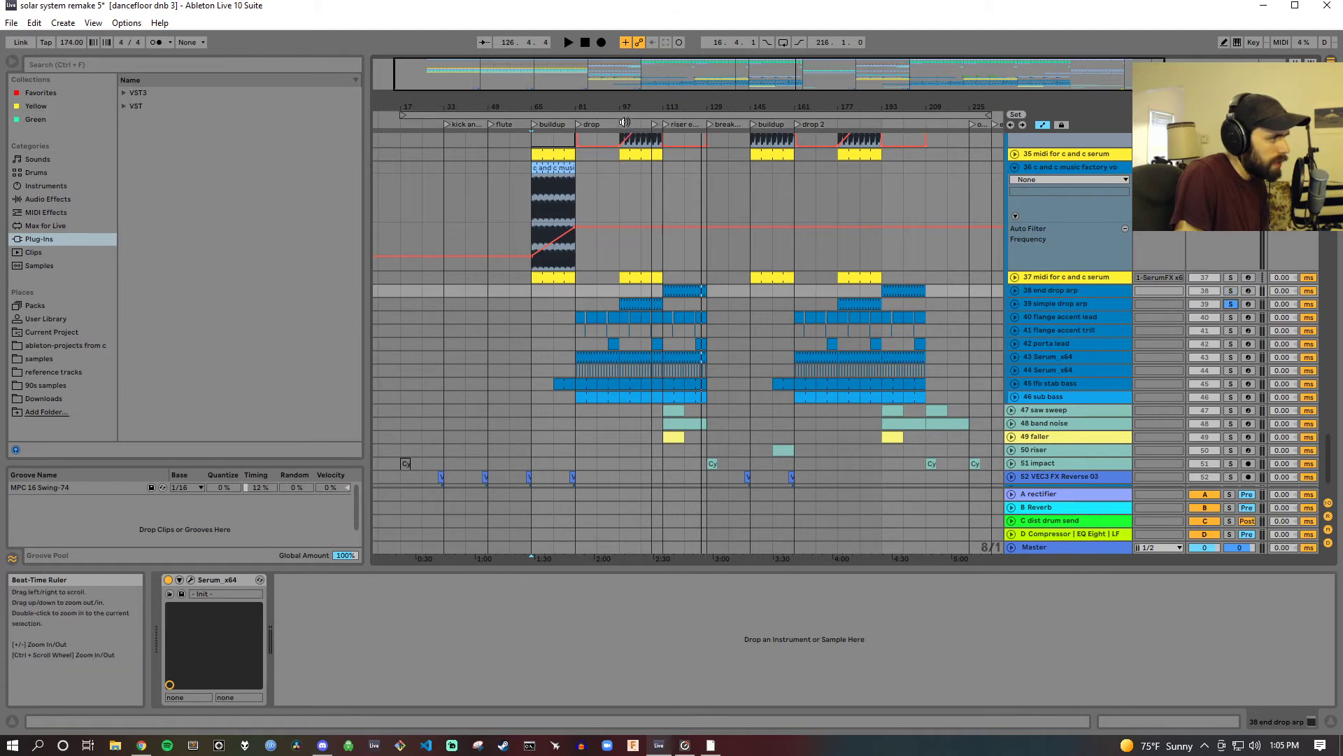
left_click(624, 123)
left_click(1033, 308)
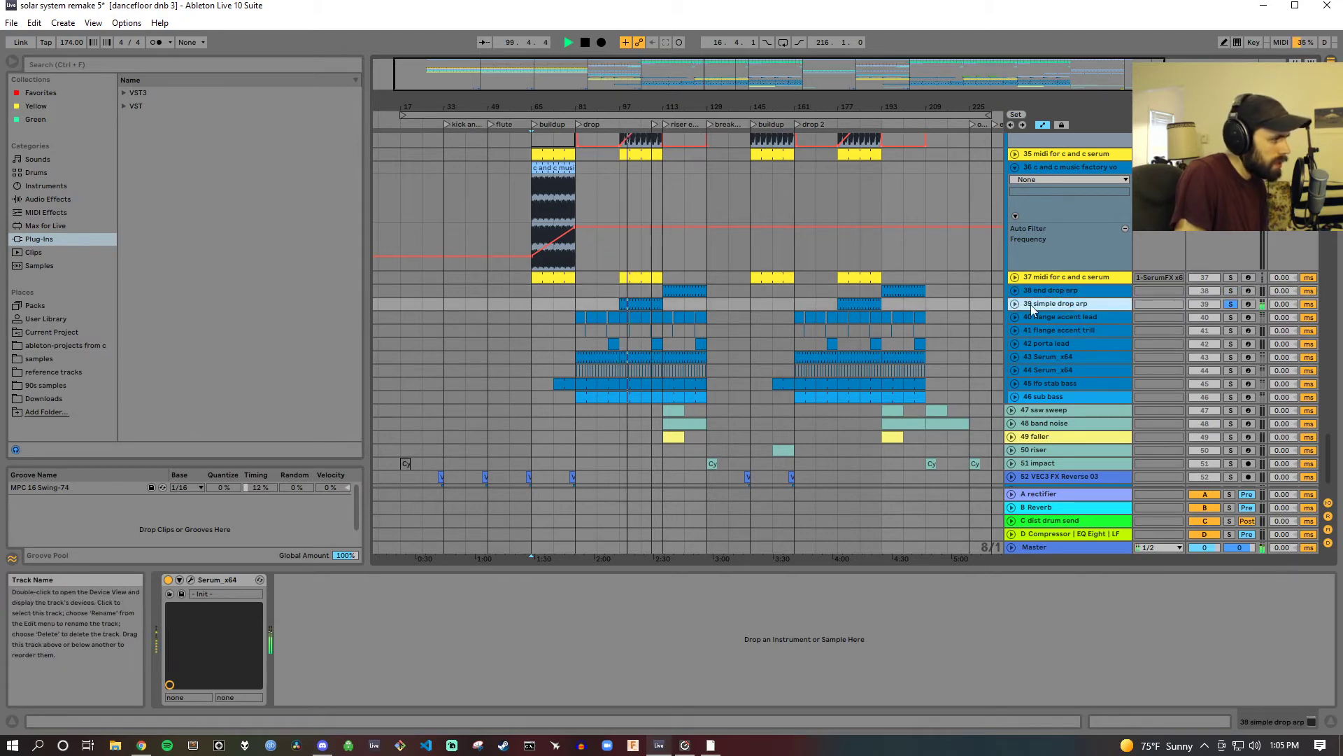
left_click(192, 580)
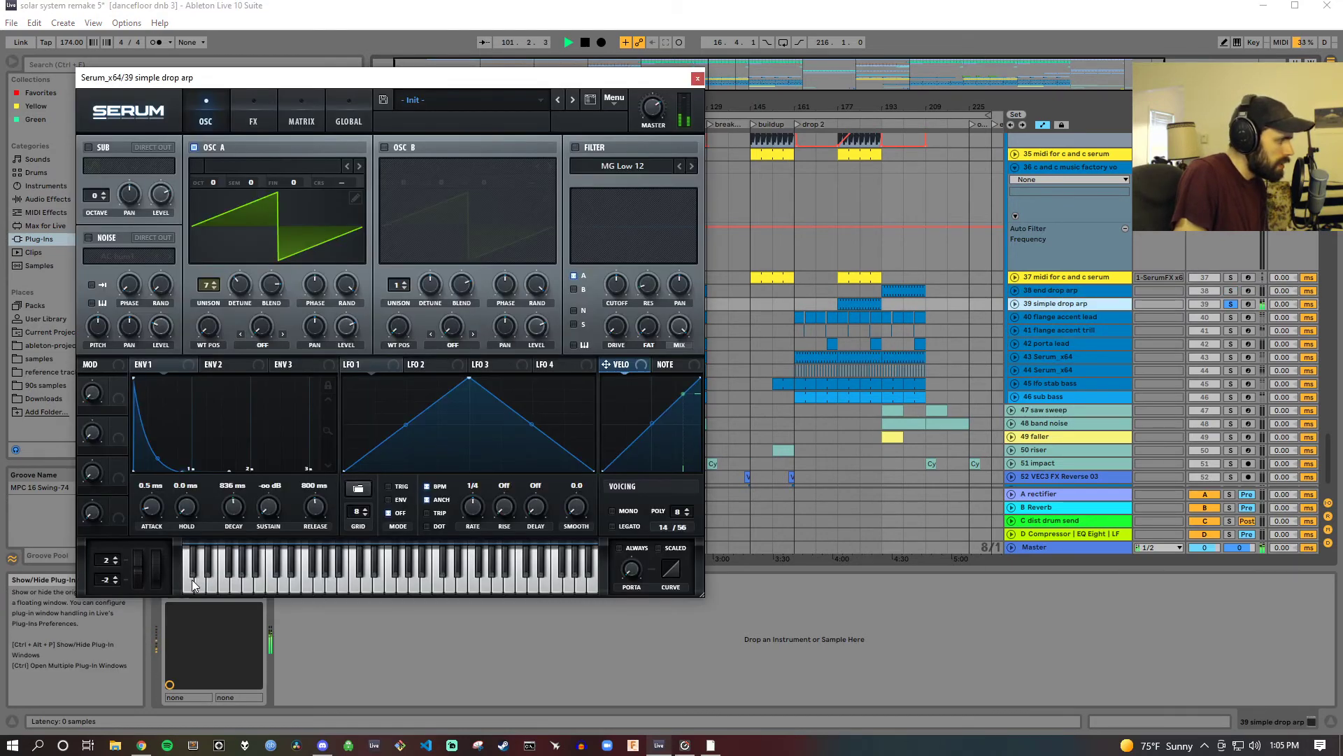
Step: Check the effects and oscillator pages of the simple drop arp's Serum and close the plug-in window
left_click(254, 126)
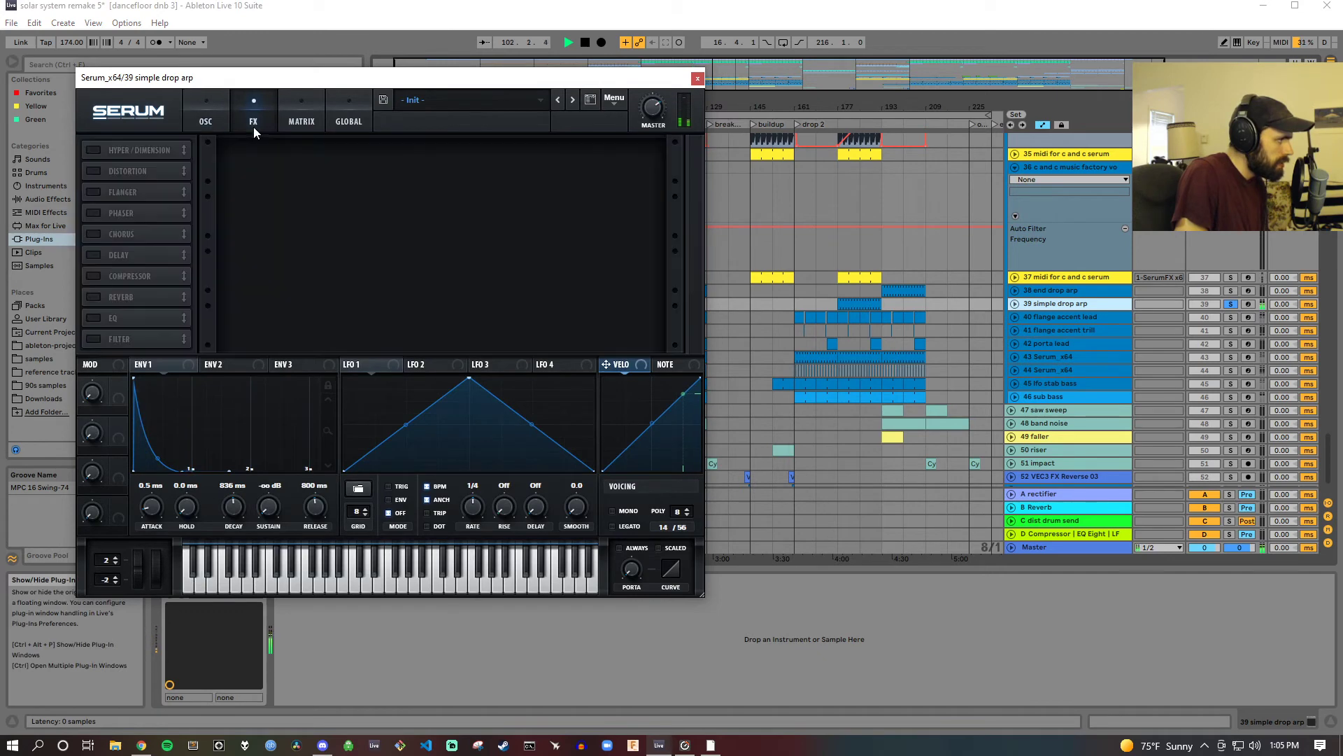
left_click(212, 123)
left_click(698, 78)
Step: Play track 40 flange accent lead soloed from about bar 97, open its Serum, and show oscillator A's wavetable in 3D
scroll(1065, 317, "down", 3)
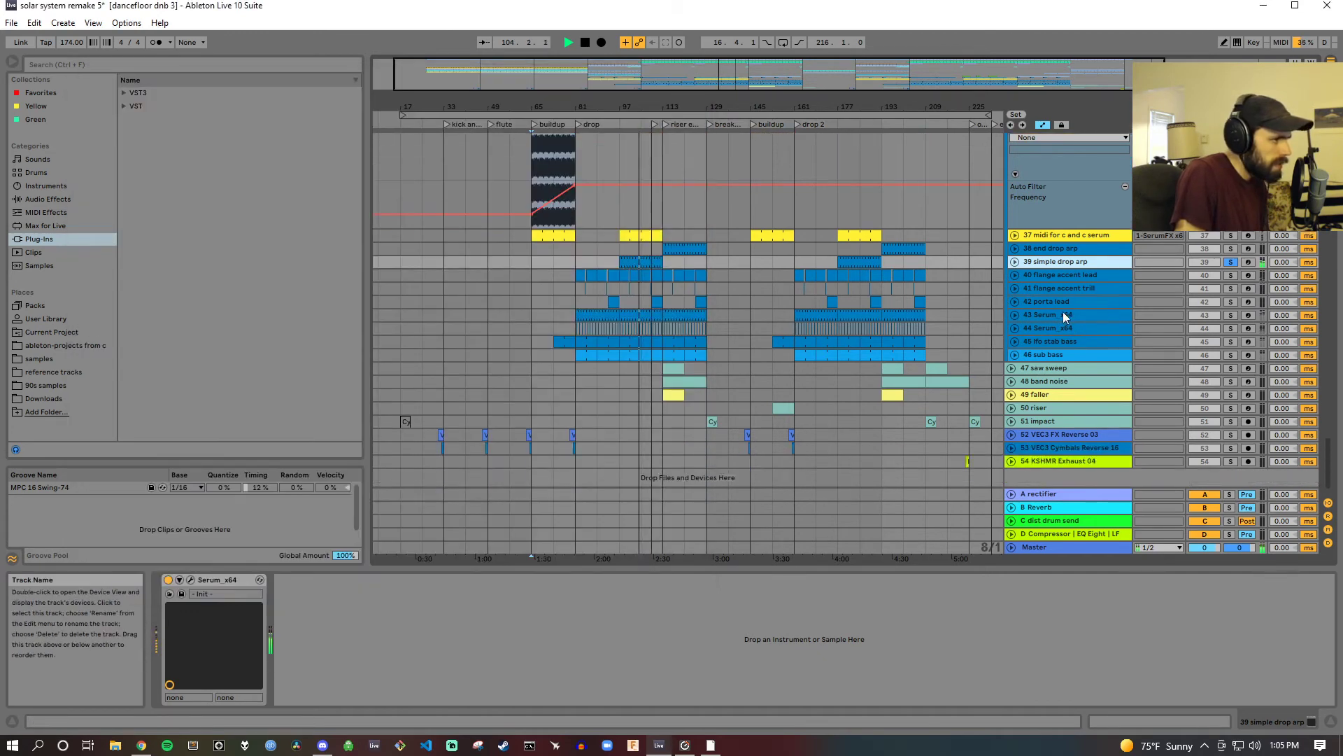
left_click(1070, 277)
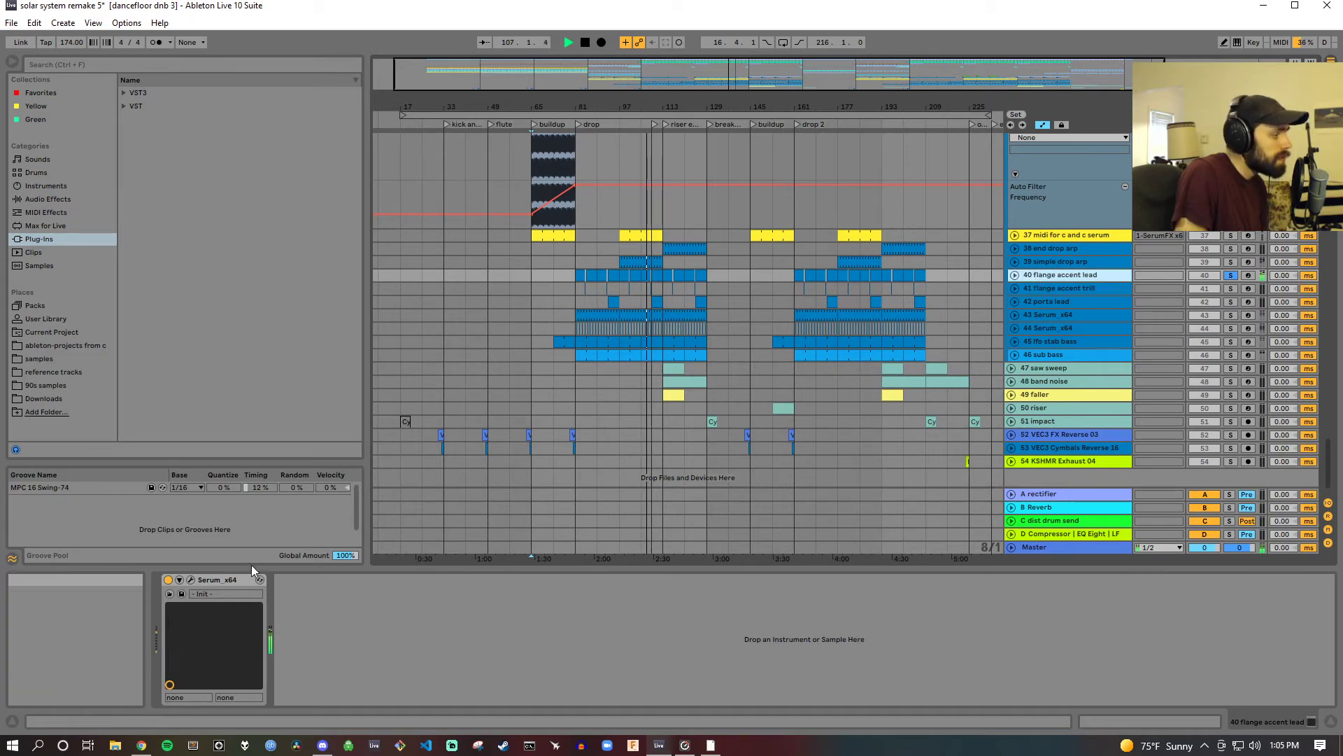
left_click(188, 580)
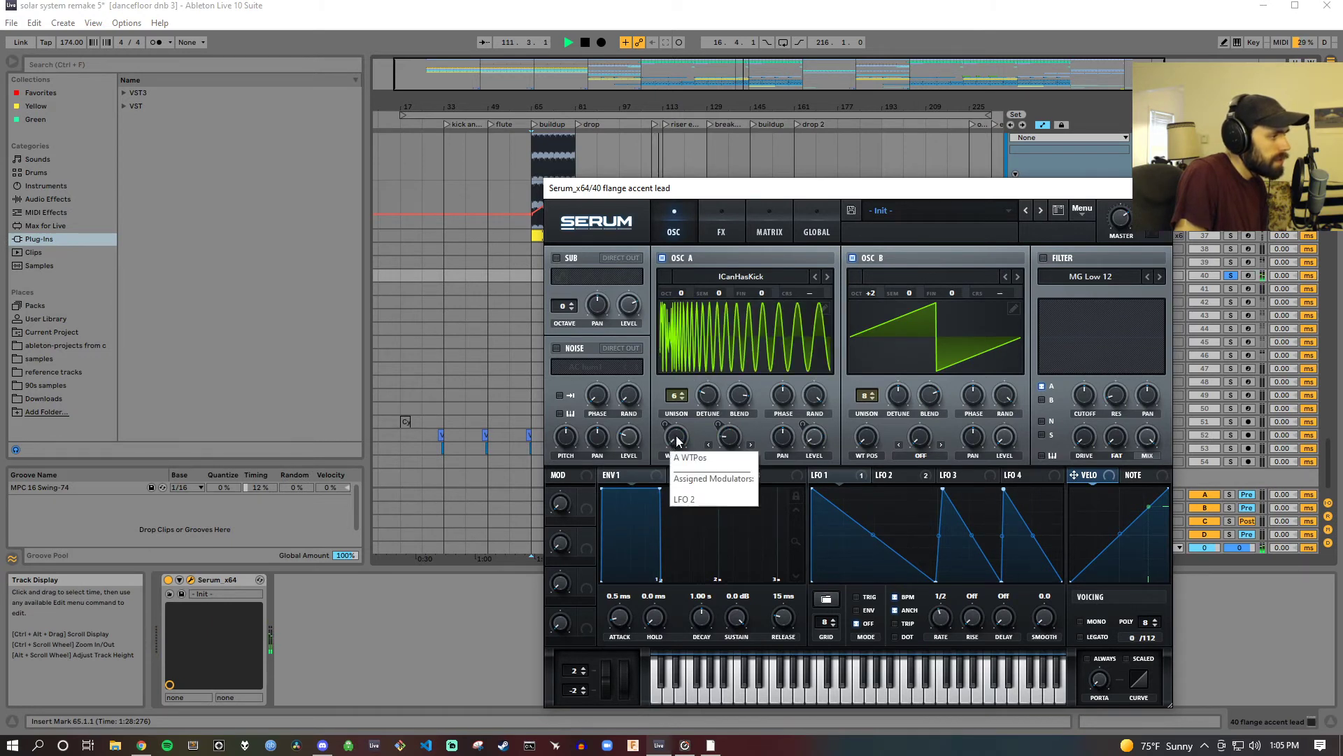
left_click(634, 123)
left_click(735, 354)
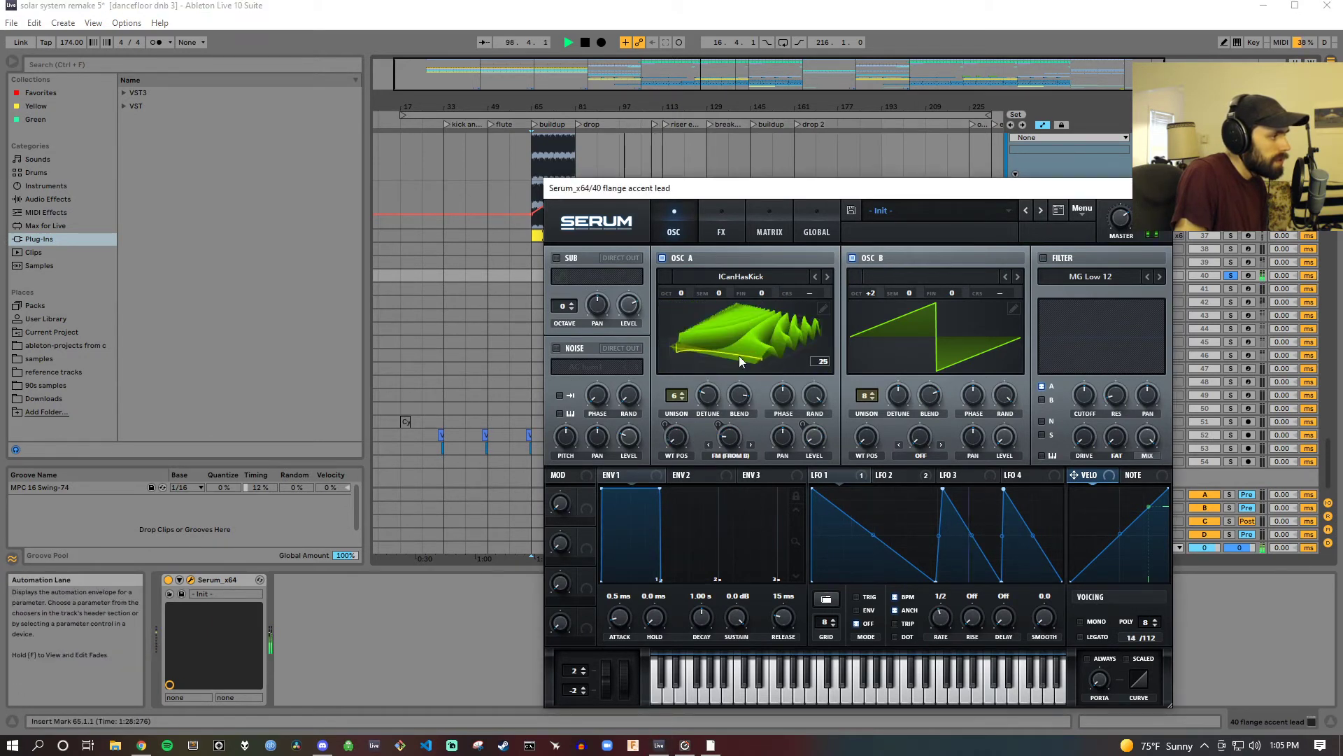
Step: View the flange accent lead's Serum effects page, return to its oscillators and LFO 1, and stop playback
left_click(722, 232)
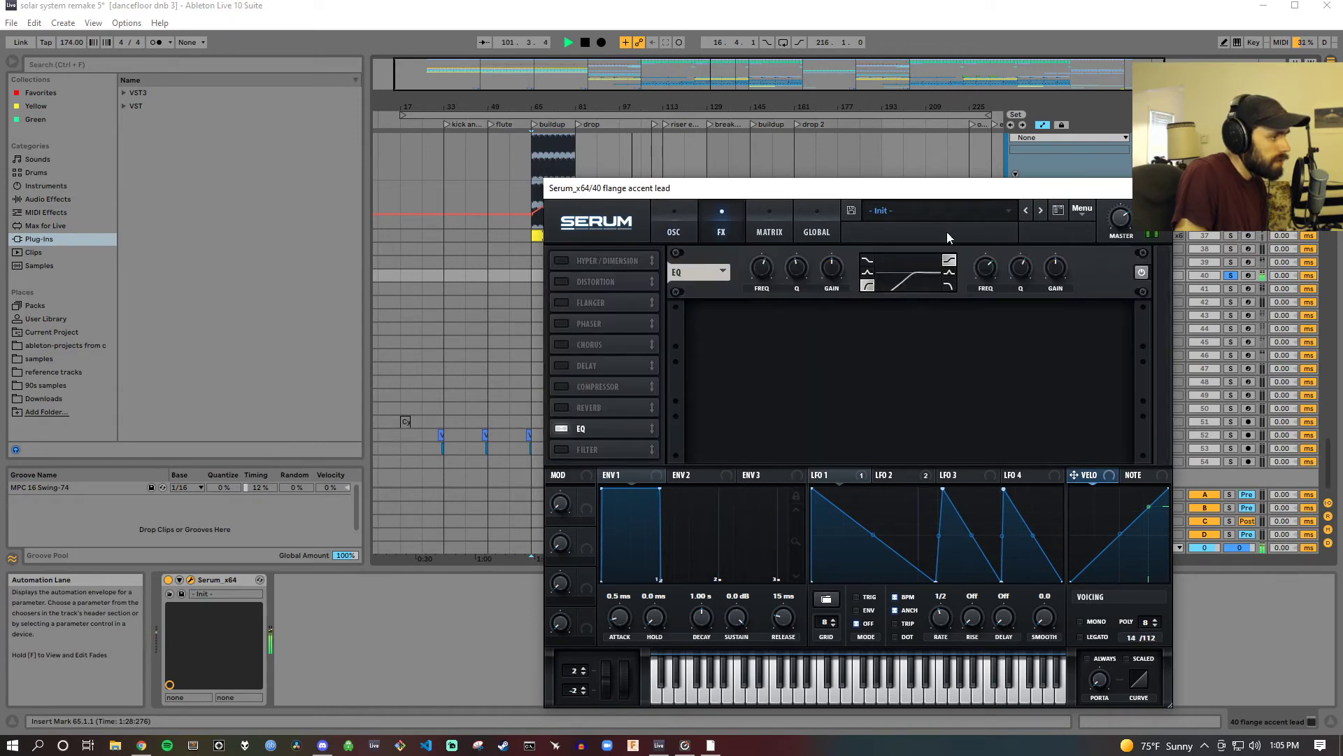
left_click(672, 233)
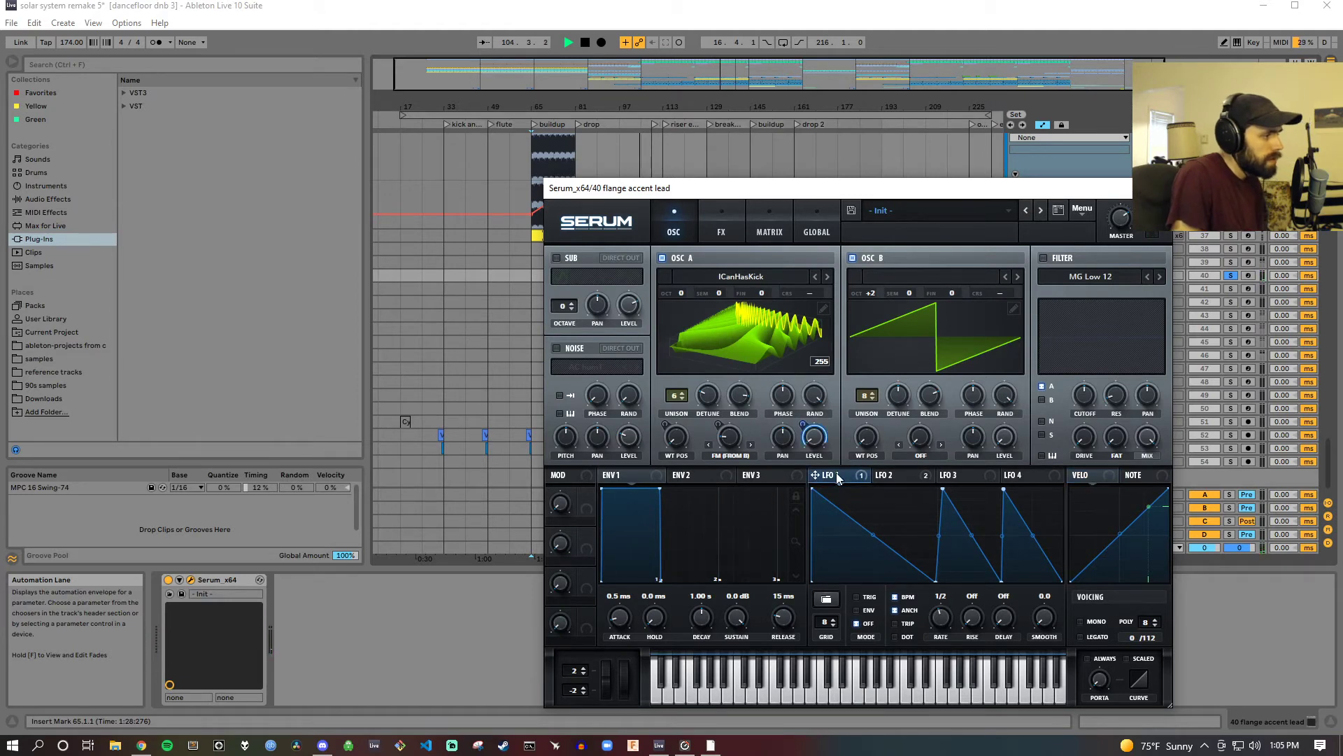
left_click(588, 43)
Step: Unfold the flange accent lead track beside its Serum window and inspect the modulation assigned to oscillator A's level
left_click_drag(702, 191, 669, 433)
left_click(1015, 275)
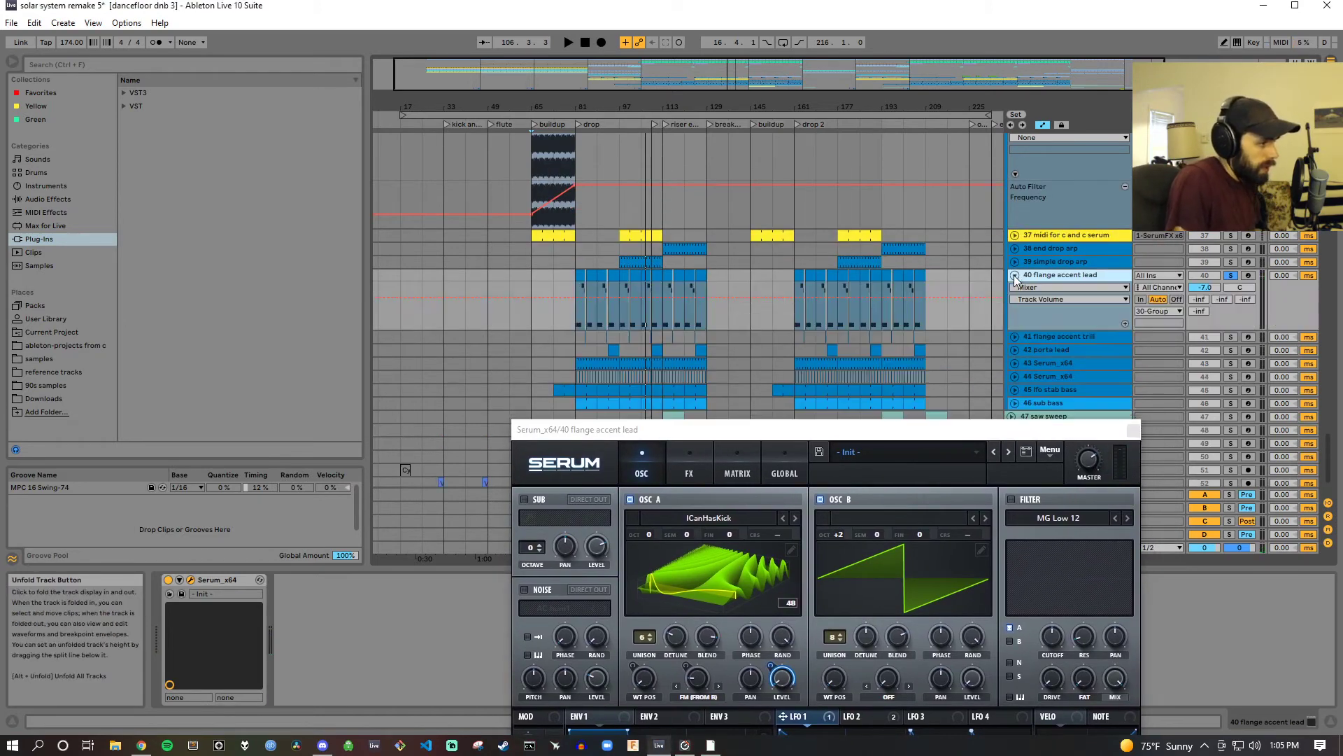
left_click_drag(665, 438, 329, 106)
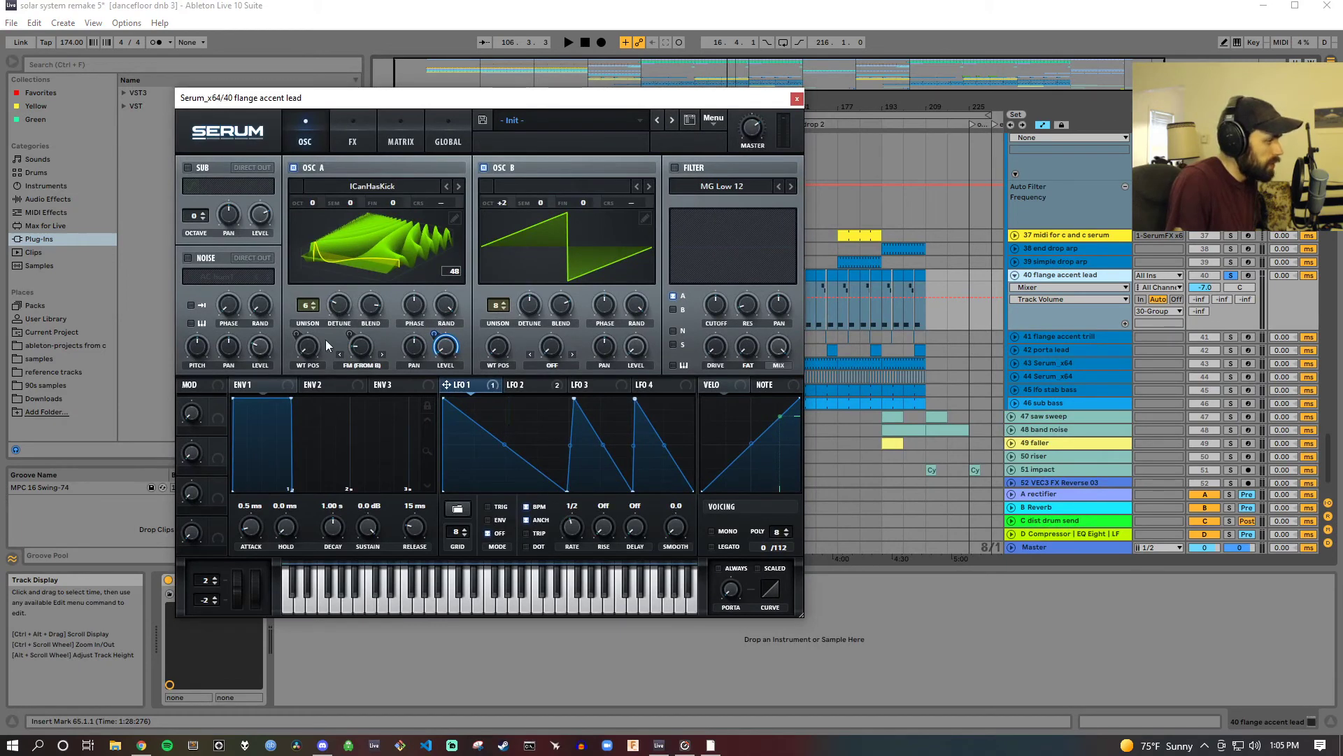
right_click(435, 355)
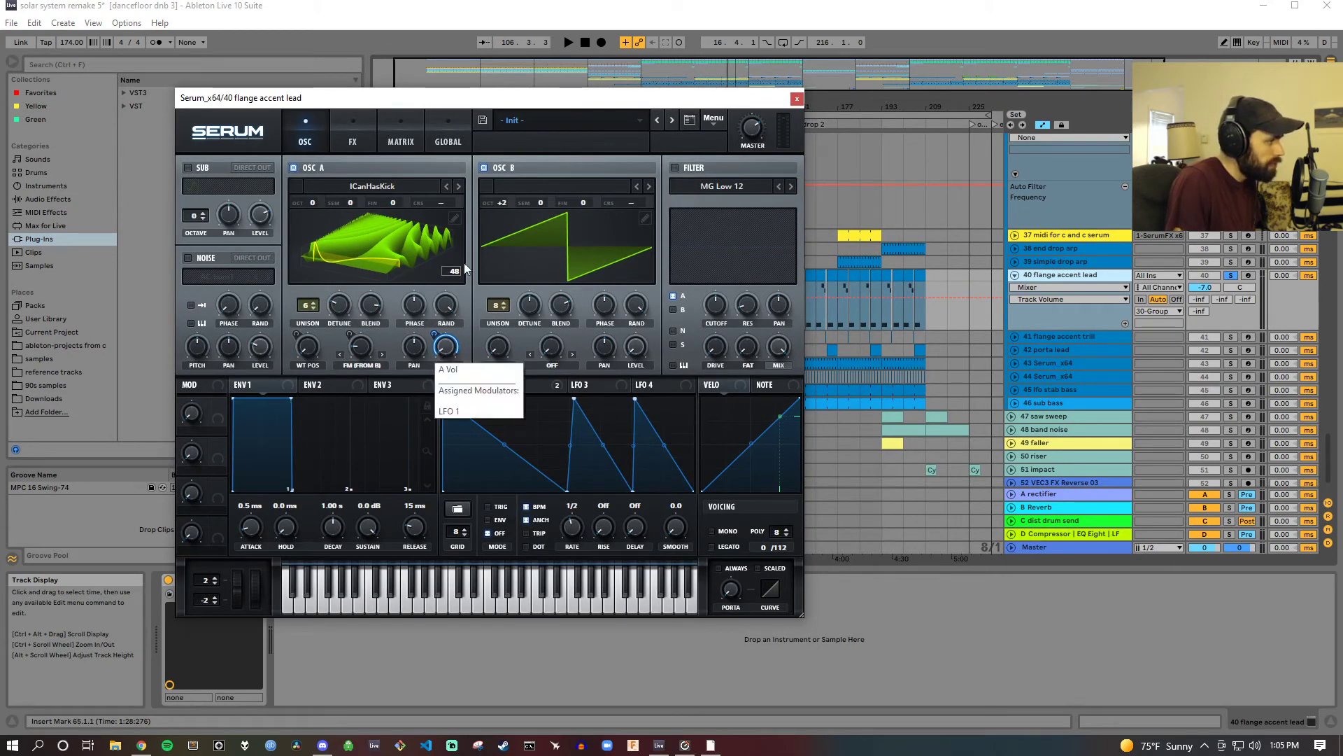
left_click_drag(522, 107, 394, 105)
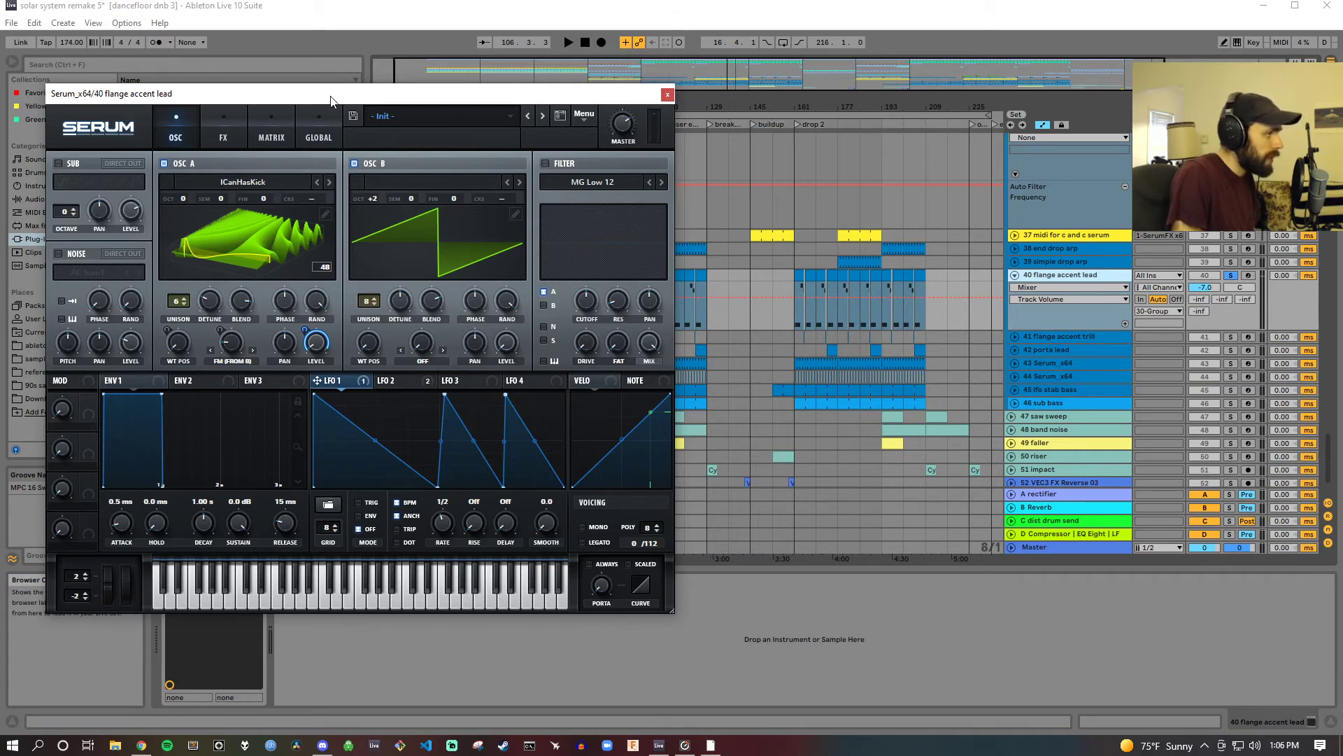
Step: Play the flange accent lead from about bar 120 and inspect LFO 2 and the modulation on oscillator A's wavetable position
mouse_move(304, 98)
left_mouse_down()
mouse_move(475, 137)
mouse_move(858, 125)
mouse_move(603, 96)
mouse_move(313, 97)
left_mouse_up()
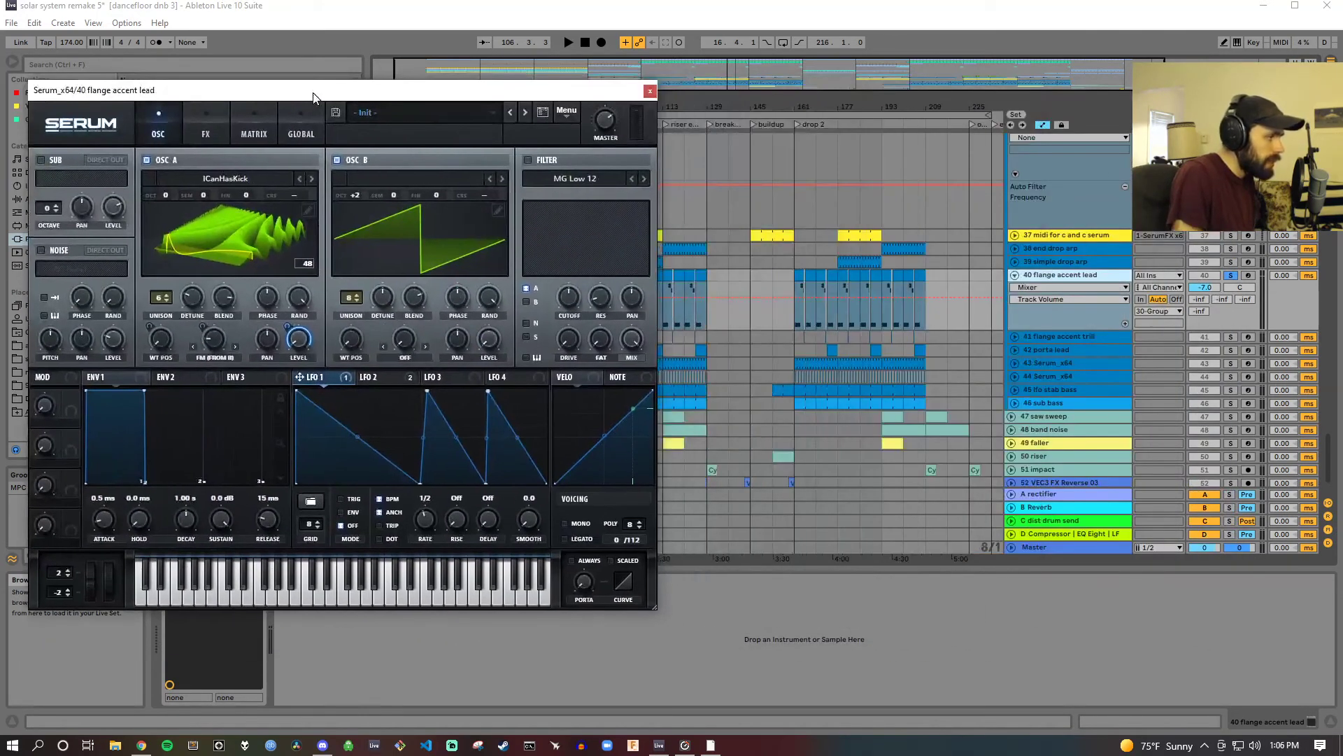
left_click(683, 124)
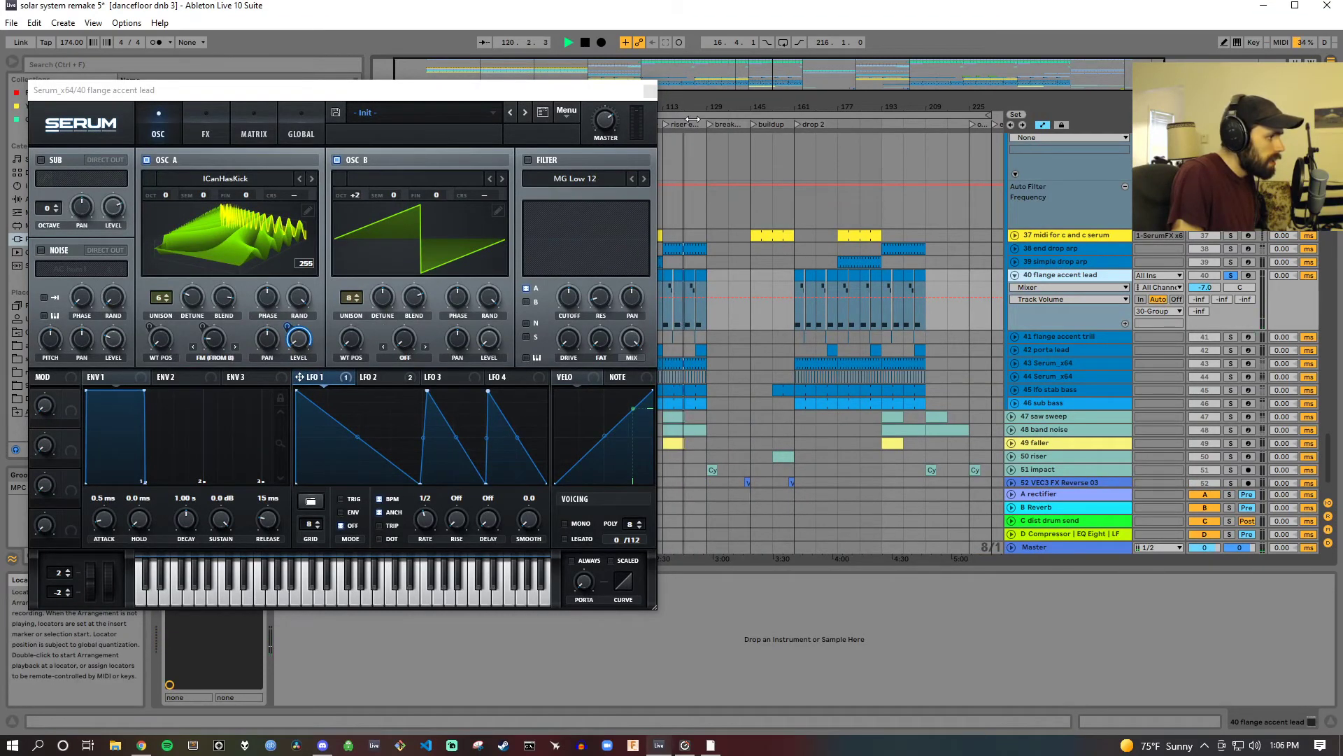
left_click_drag(692, 108, 659, 100)
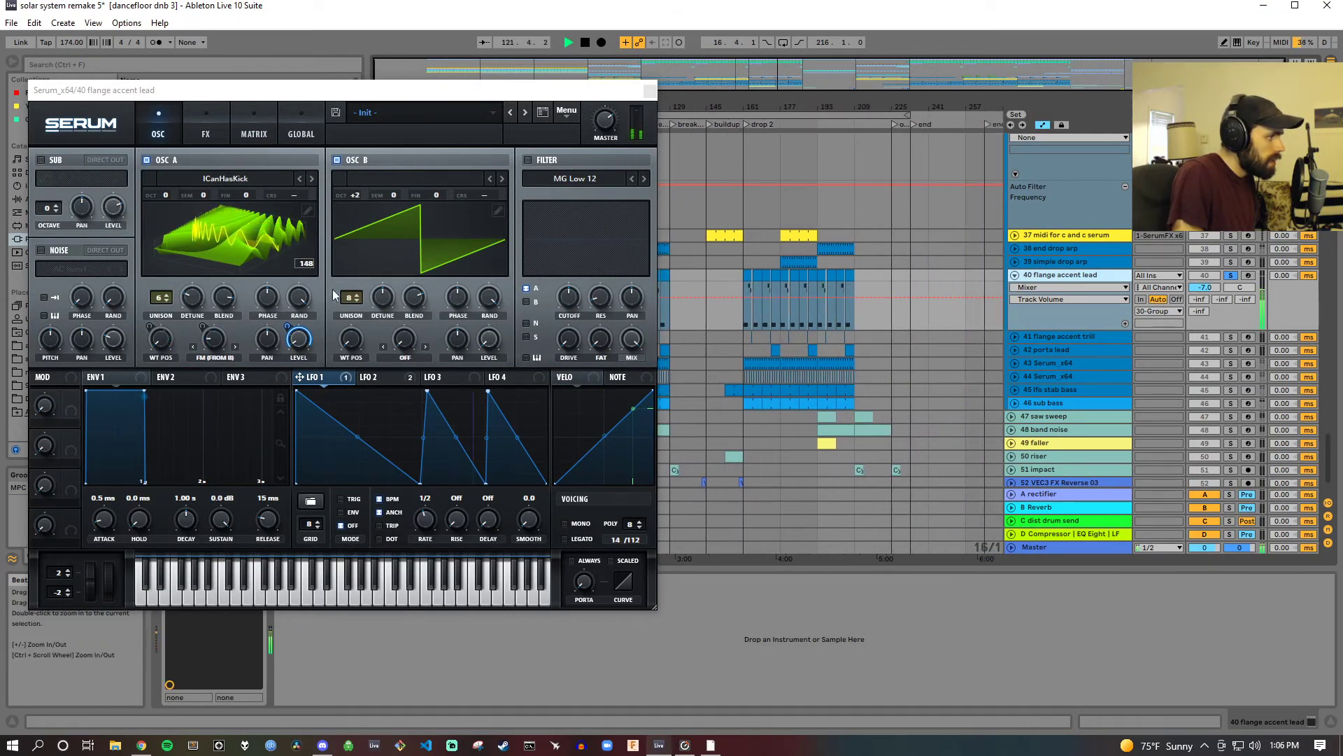
left_click(370, 377)
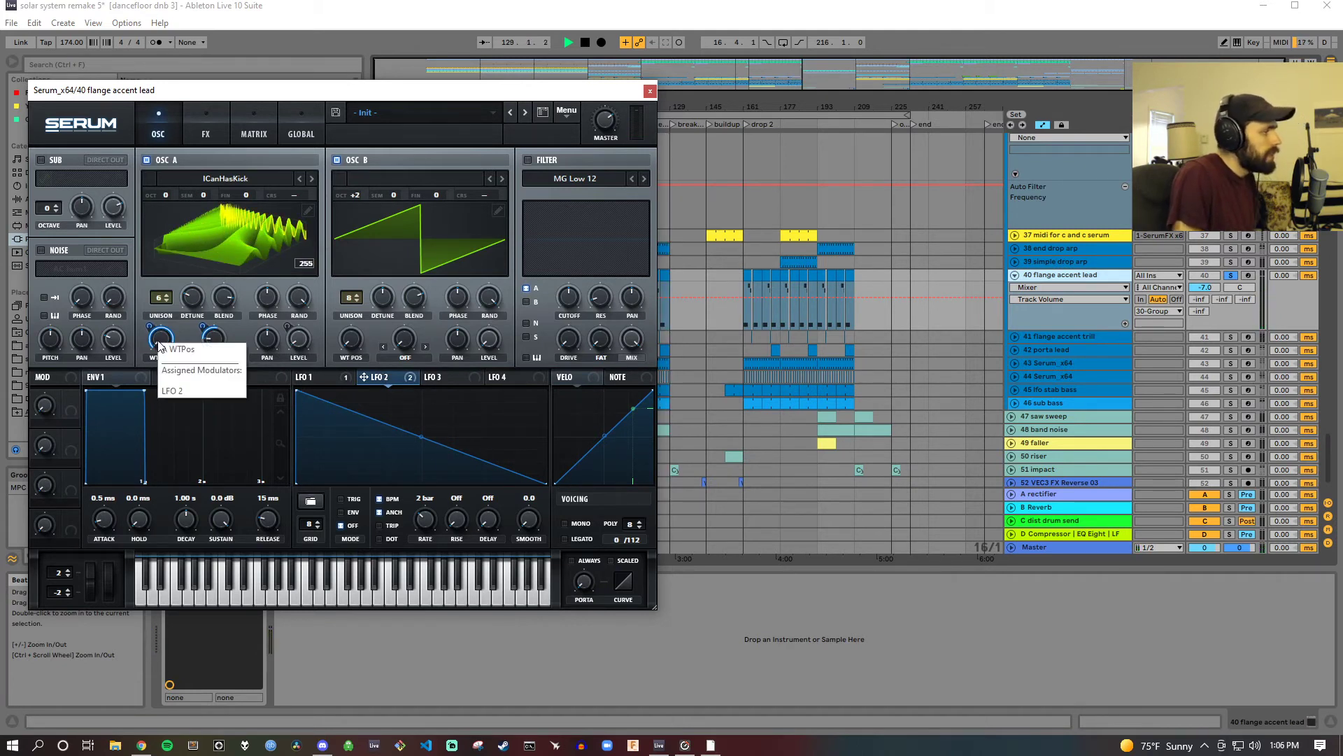
Step: View the effects page of the flange accent lead's Serum and close the plug-in window
left_click_drag(286, 92, 309, 88)
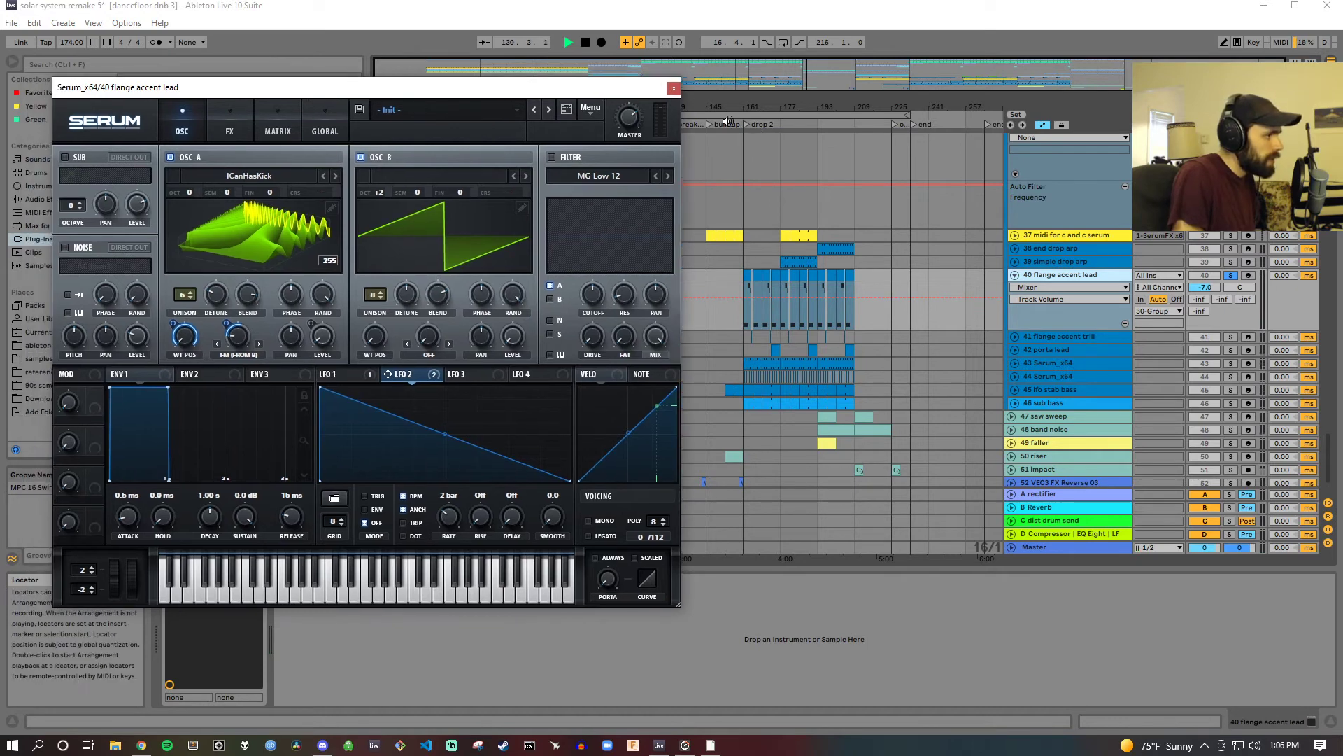
left_click_drag(606, 96, 685, 113)
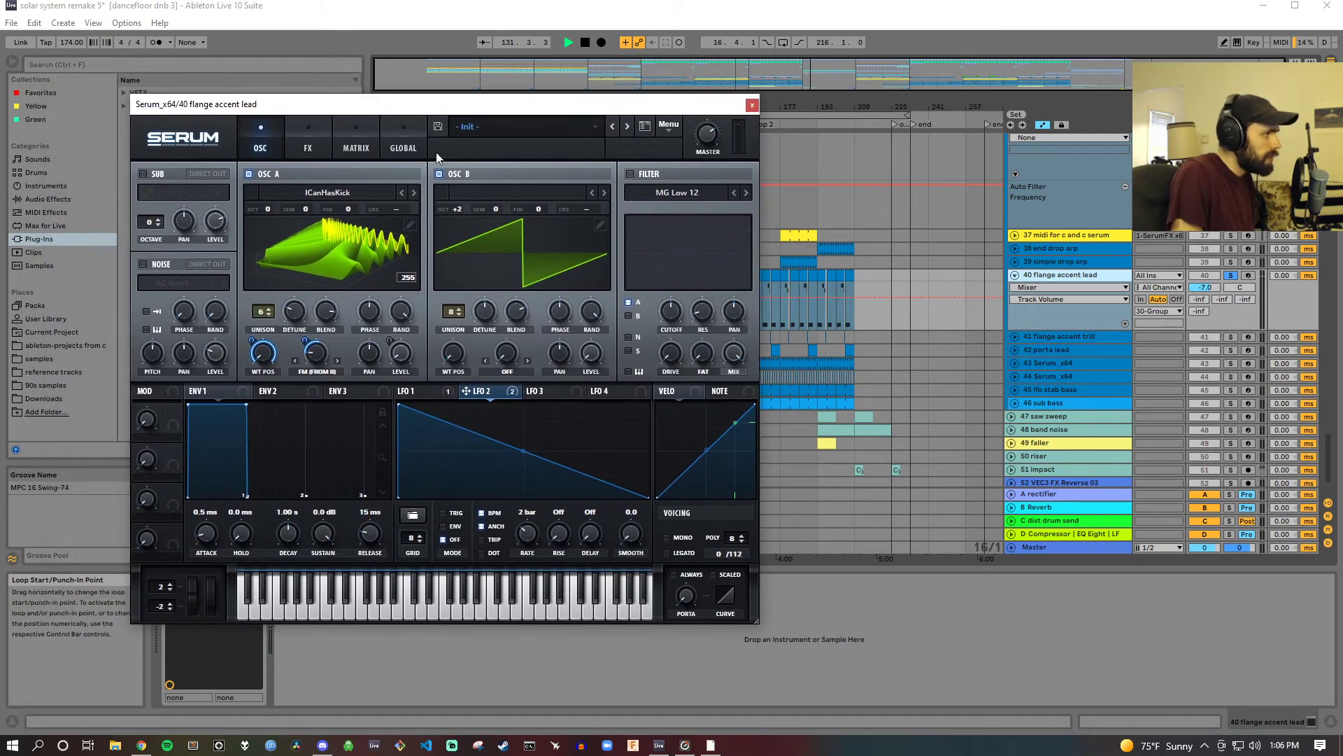
left_click(305, 147)
left_click(752, 105)
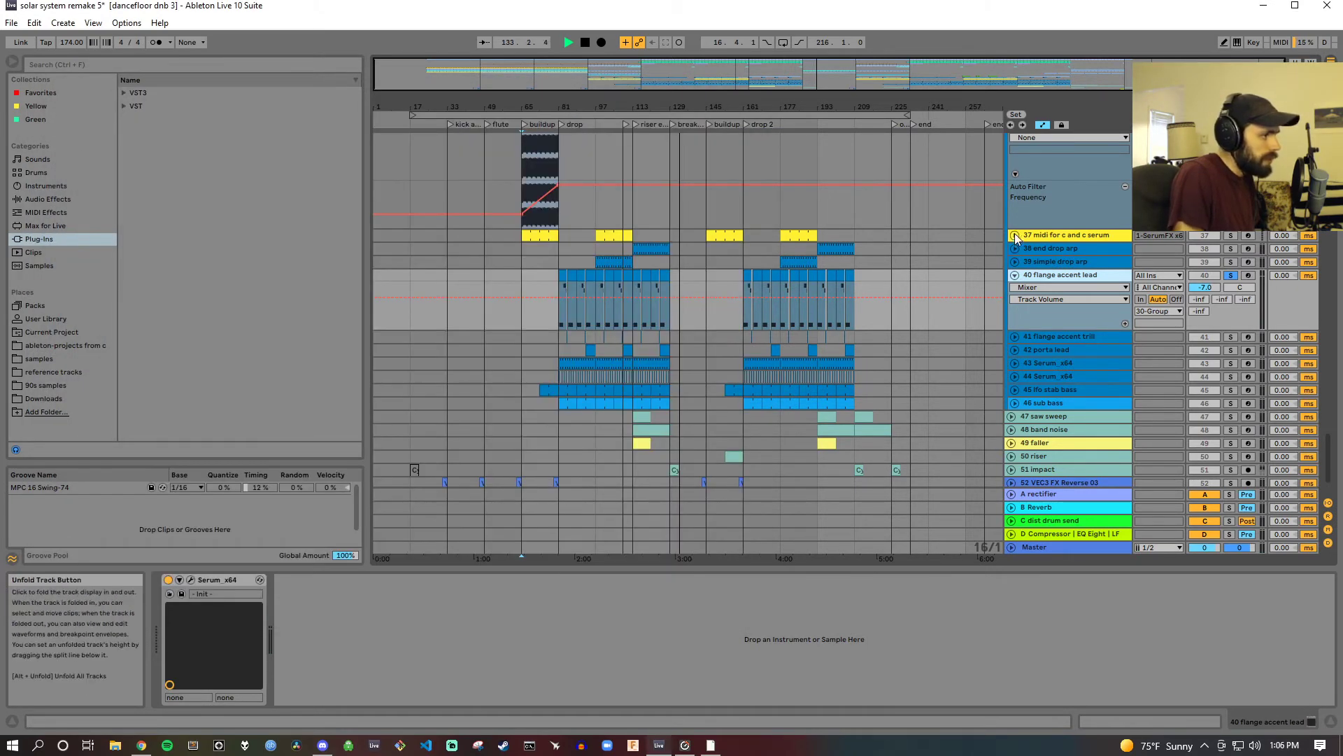
Step: Solo track 41 flange accent trill, audition it around bar 100, and stop playback
scroll(1032, 320, "down", 1)
left_click(1061, 310)
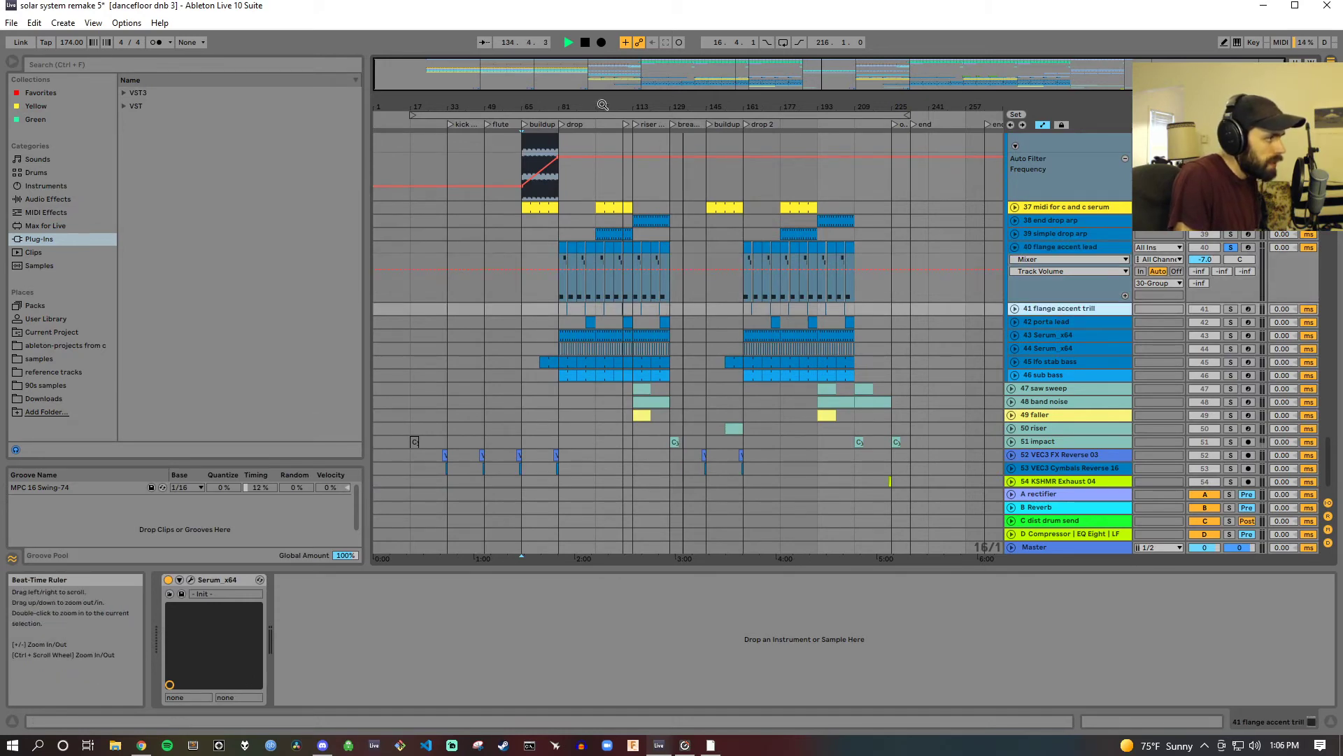
left_click_drag(600, 107, 599, 133)
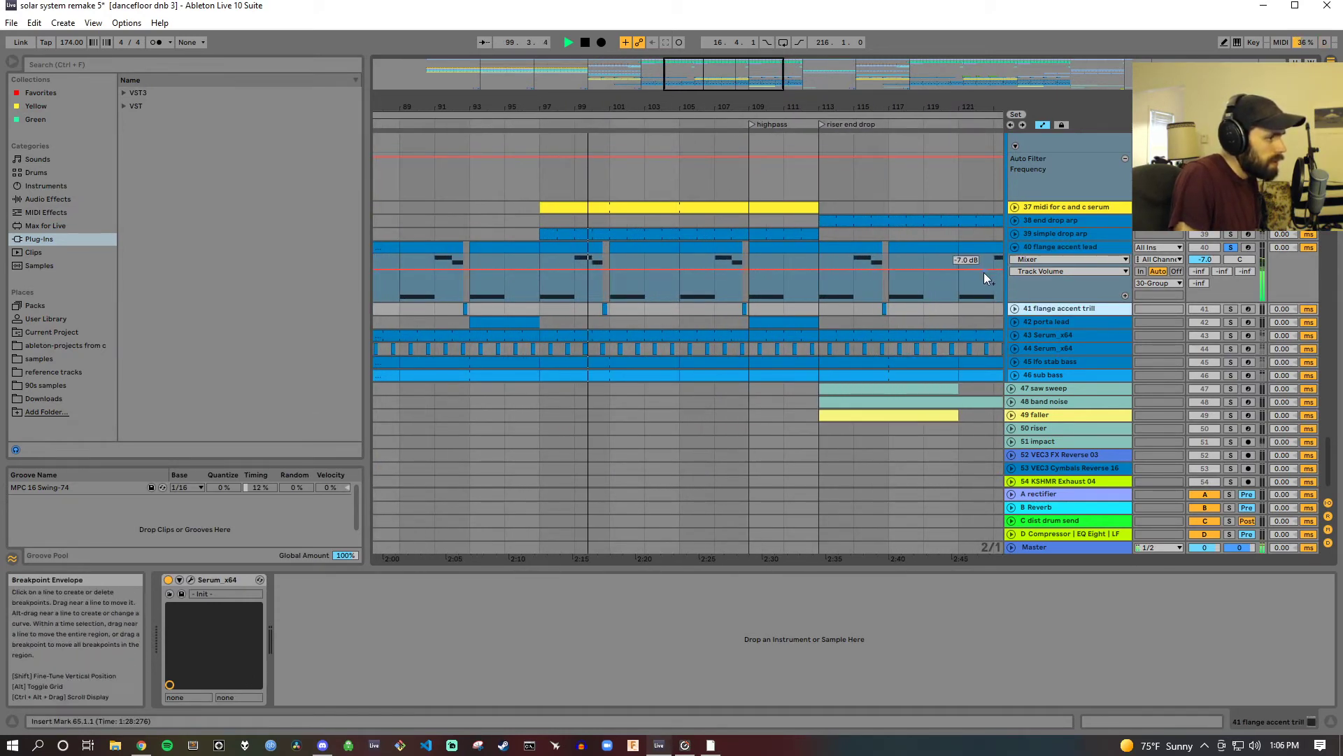
left_click(1231, 310)
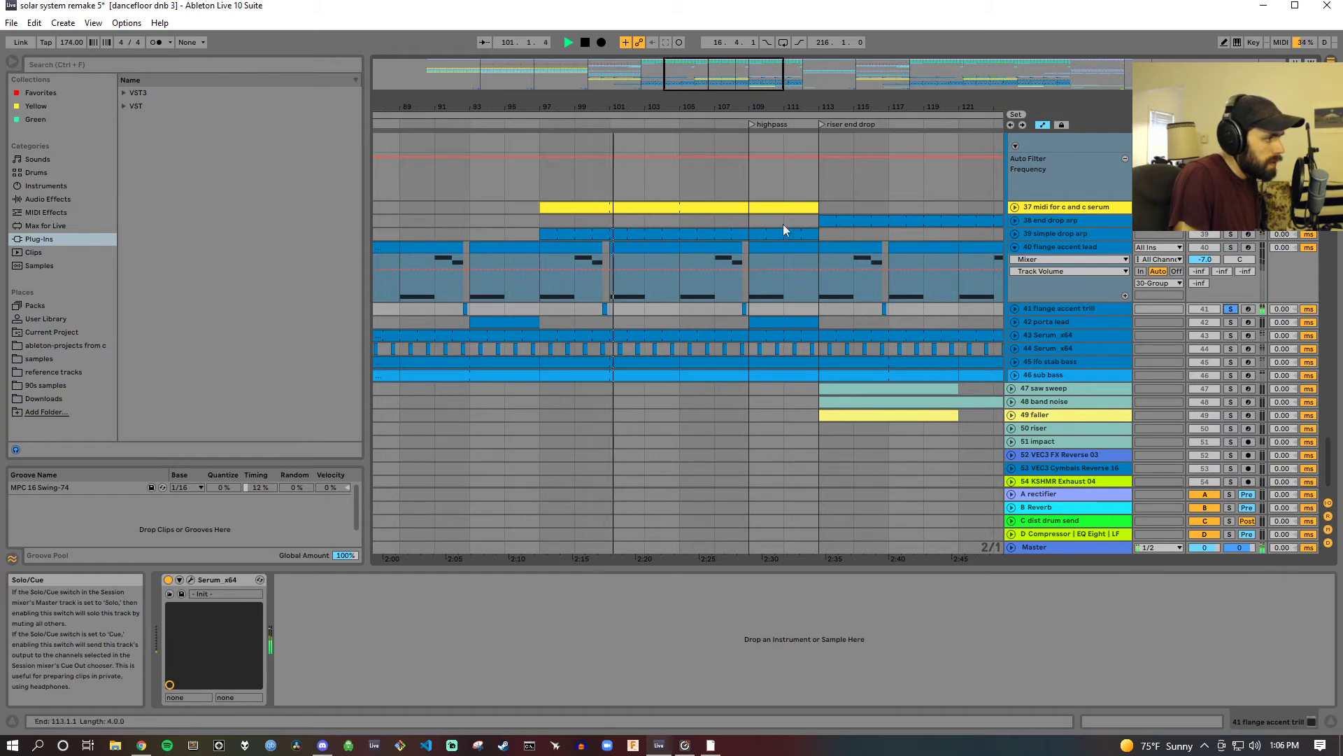
left_click(589, 121)
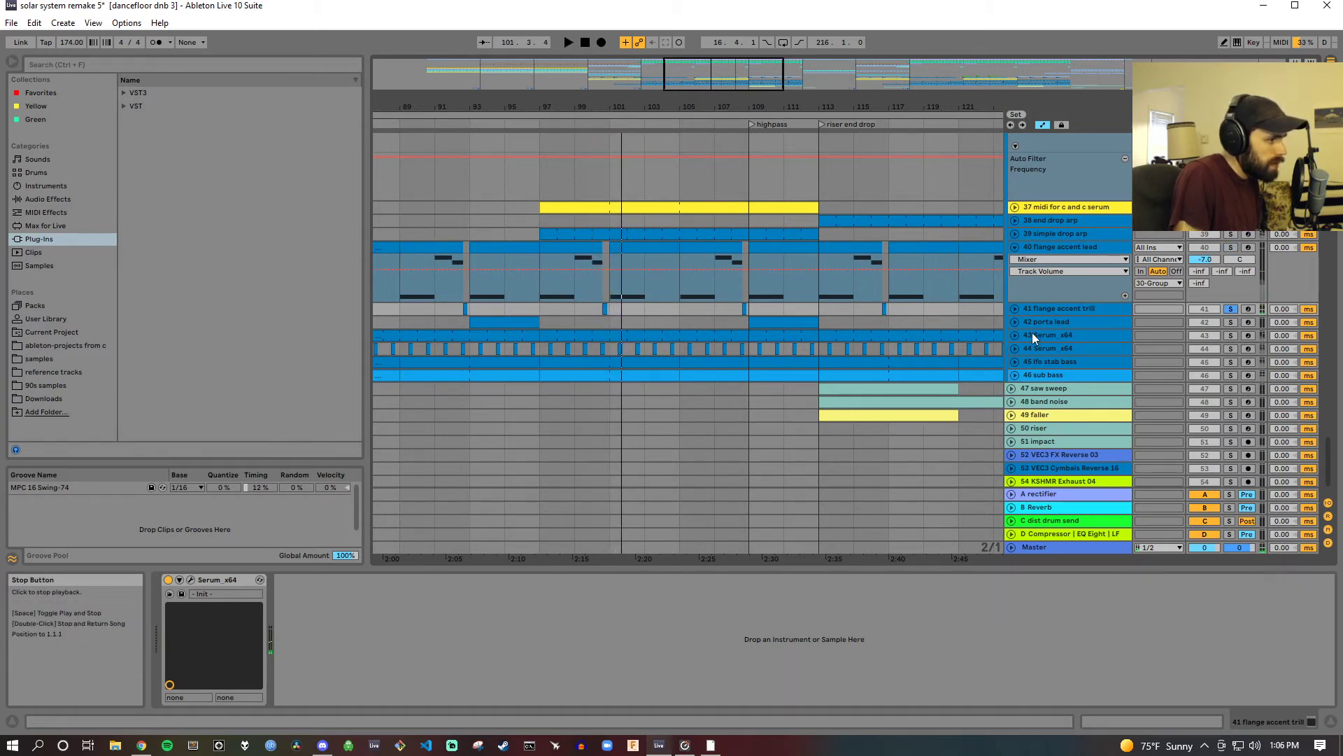
Step: Unfold the flange accent trill track, open its Serum, and examine LFO 1 while playing from about bar 91
left_click(1065, 311)
left_click(1014, 308)
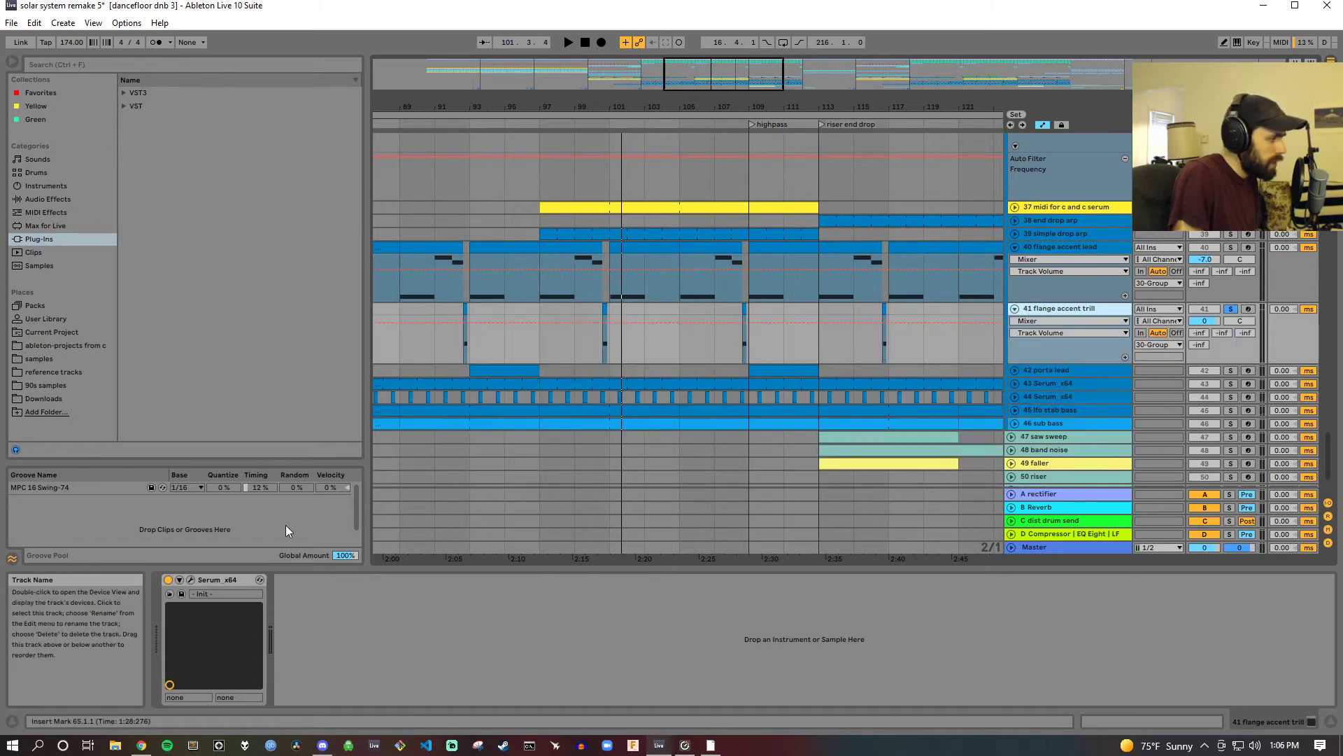
left_click(192, 581)
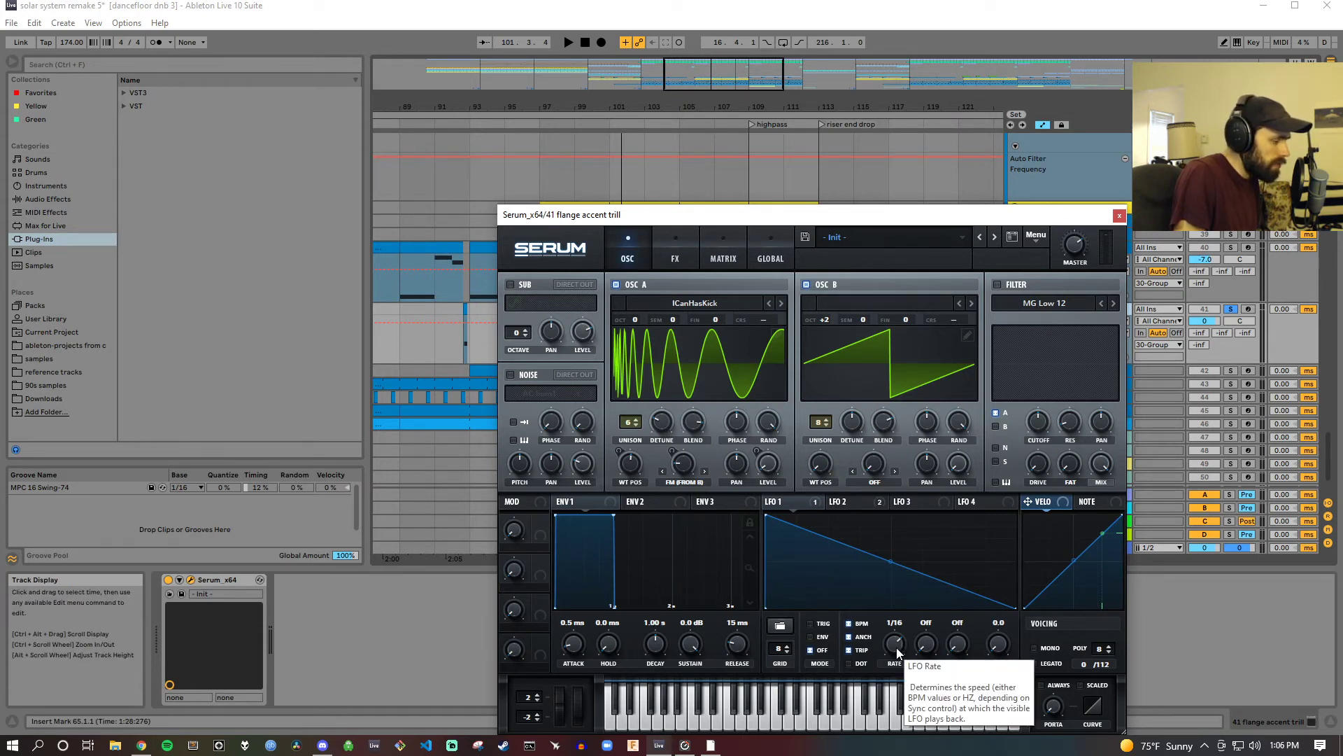
left_click(455, 108)
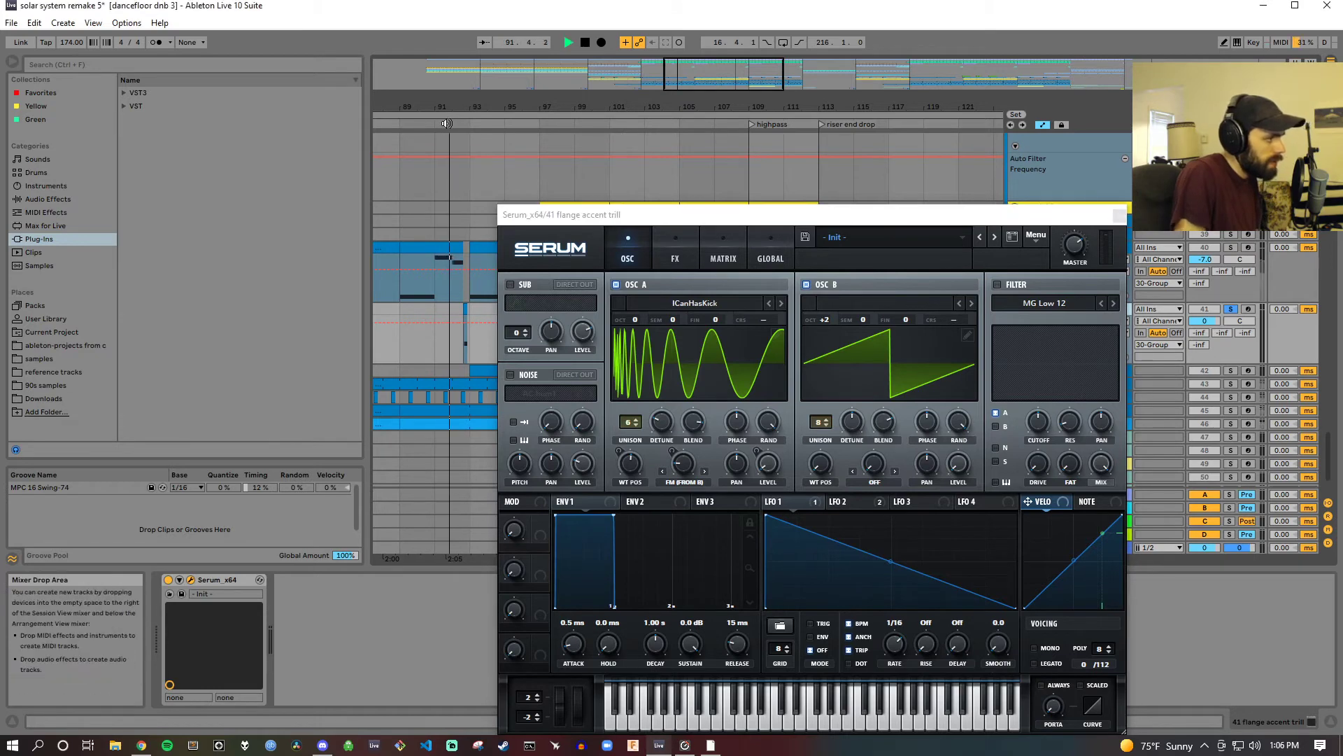
left_click(802, 505)
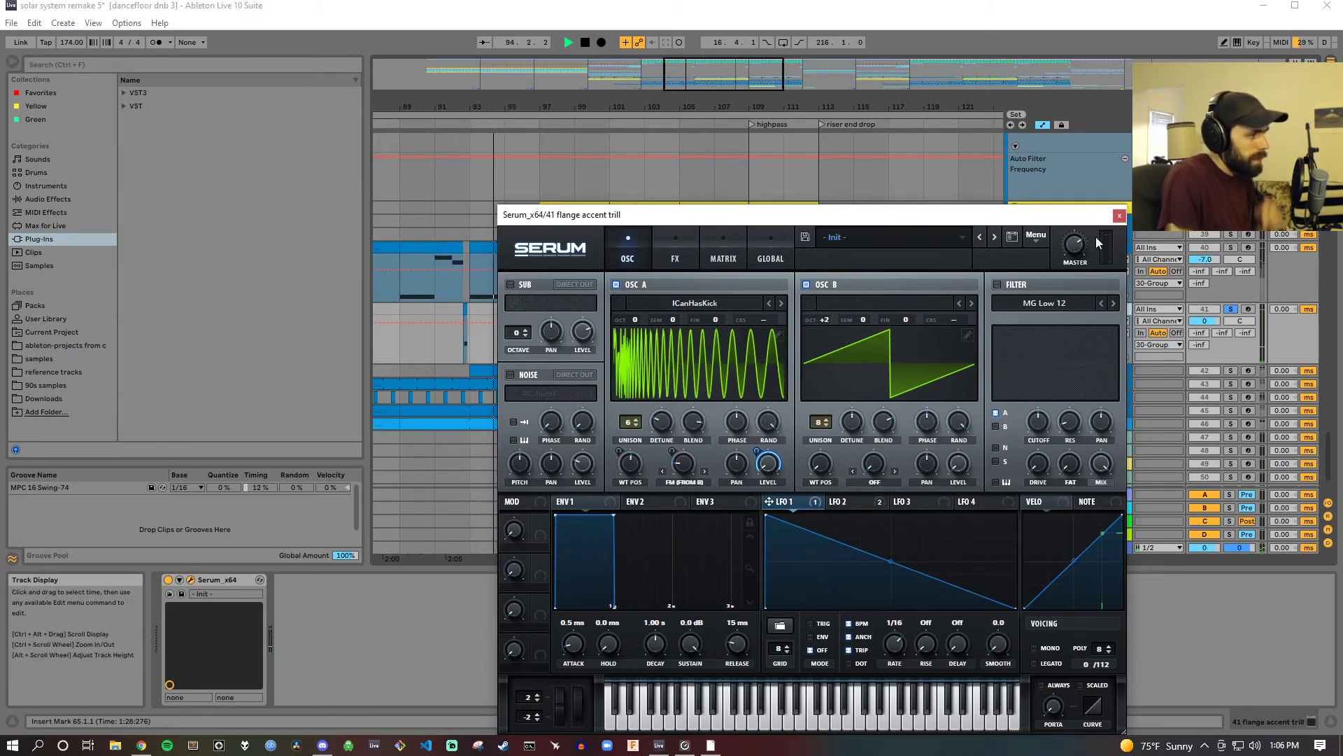
Step: Close the trill's Serum and play the flange accent lead and trill soloed together from about bar 91
left_click(1120, 215)
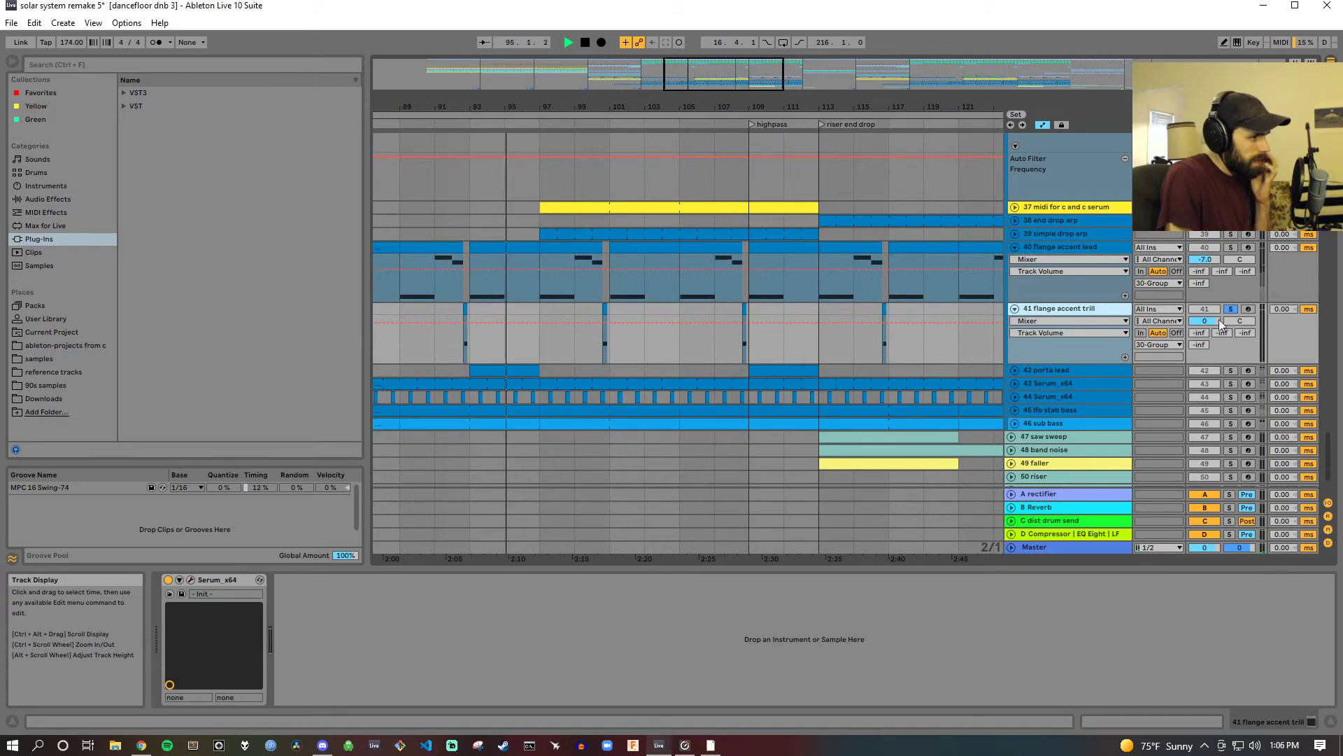
left_click(1231, 247)
left_click(445, 120)
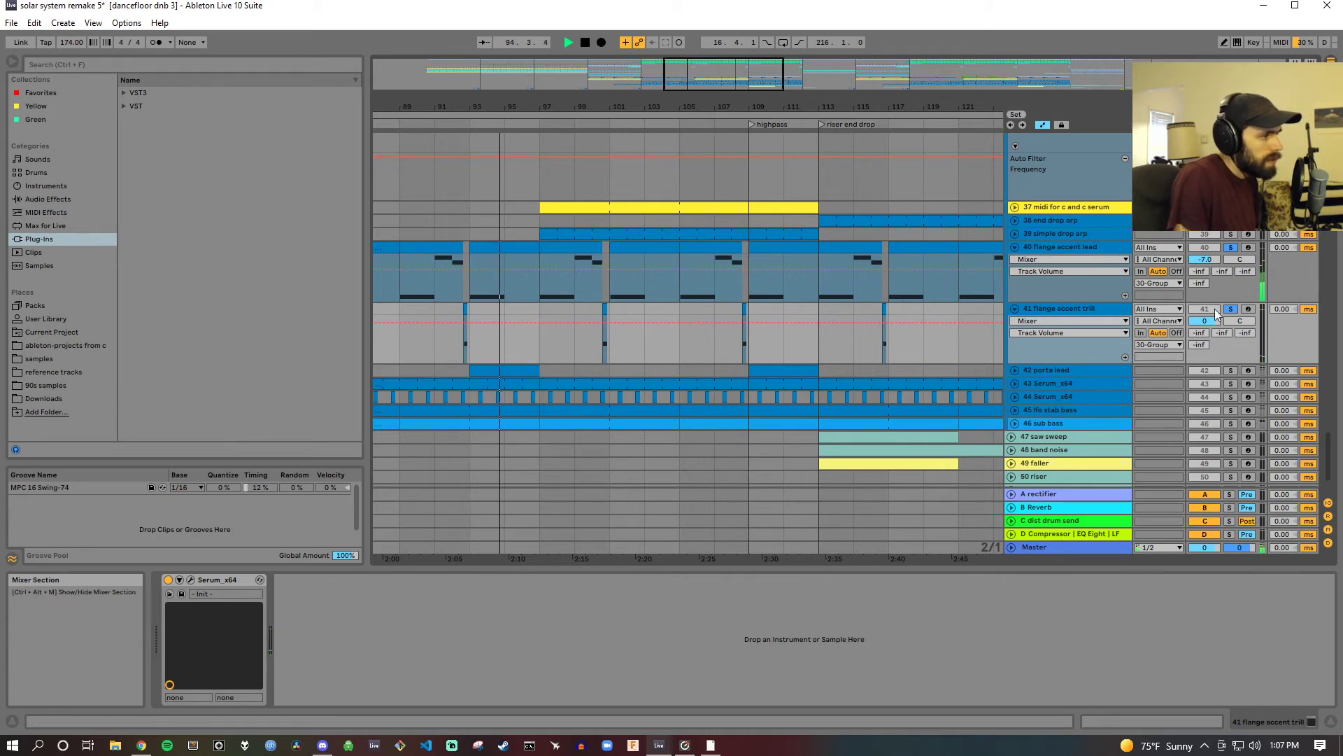
Step: Solo track 42 porta lead, play it from about bar 91, and open its Serum
left_click(1234, 367)
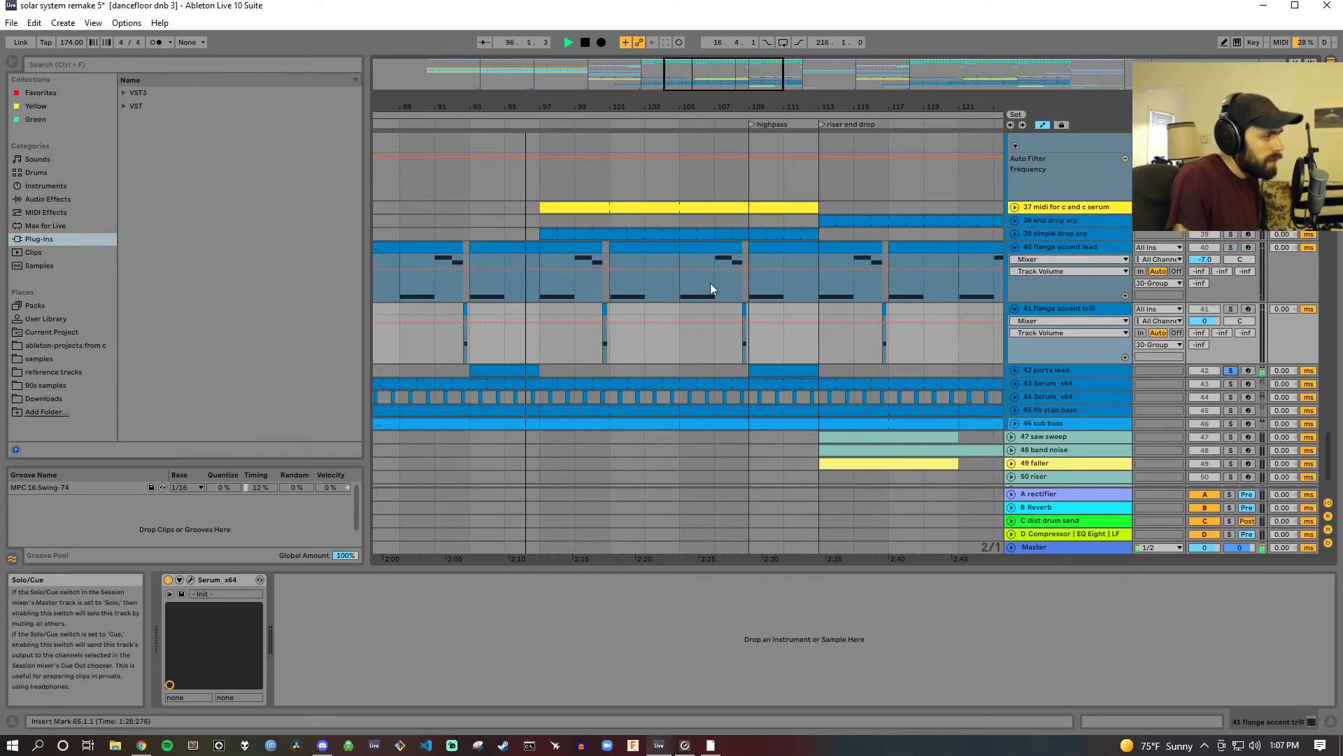
left_click(457, 120)
left_click(1046, 372)
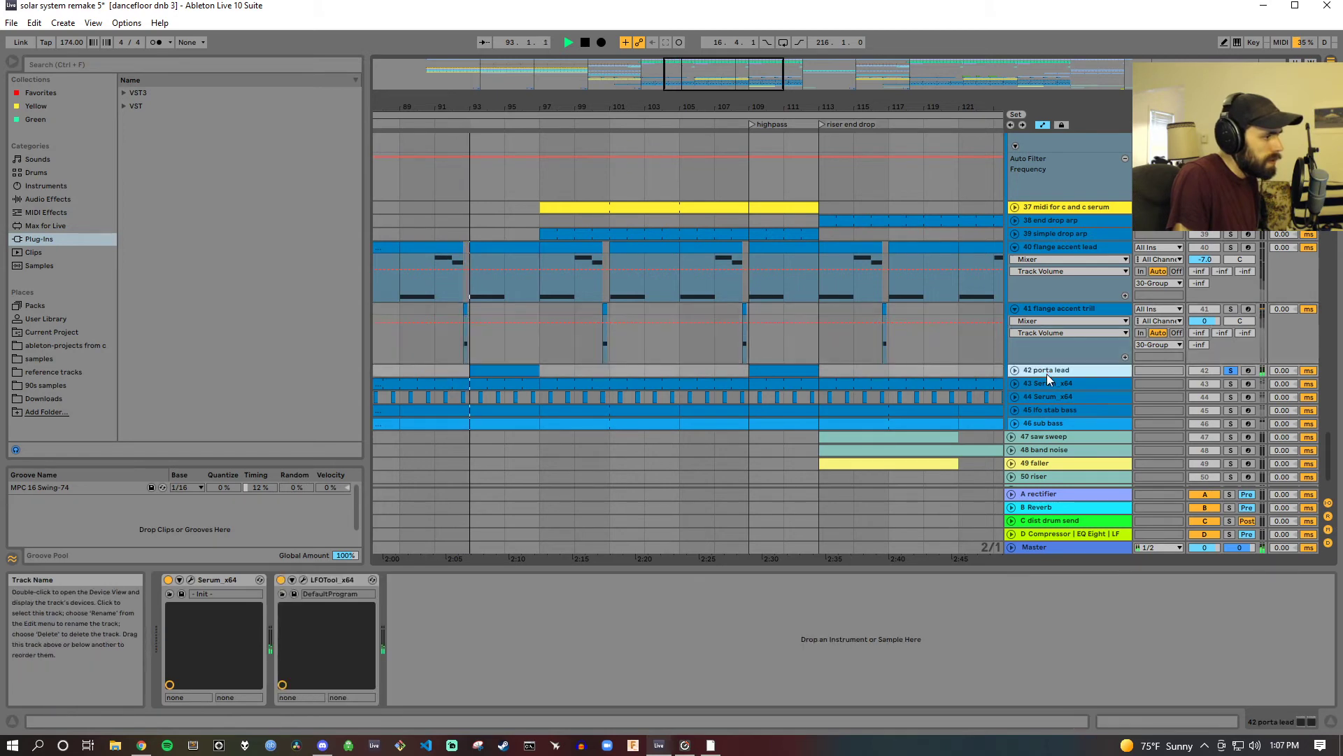
left_click(189, 579)
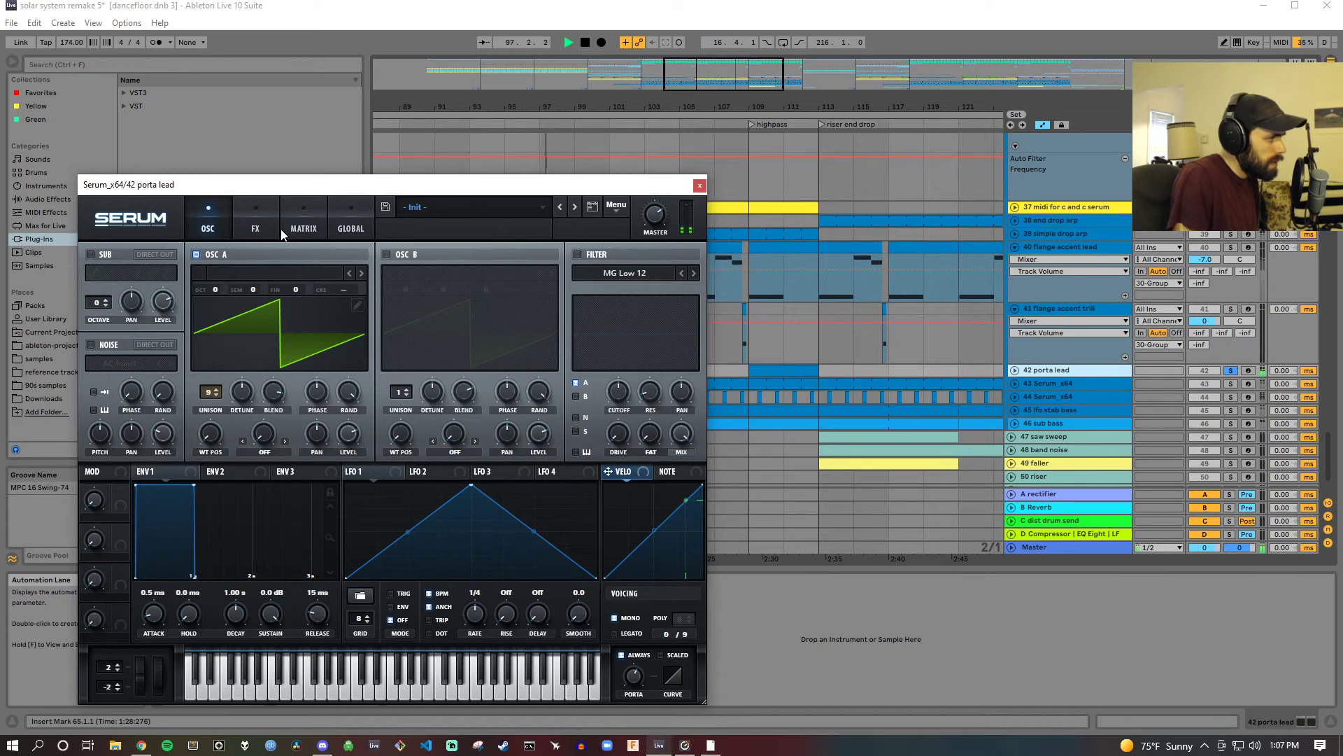
Step: Check the effects and oscillator pages of the porta lead's Serum and close the plug-in window
left_click(262, 233)
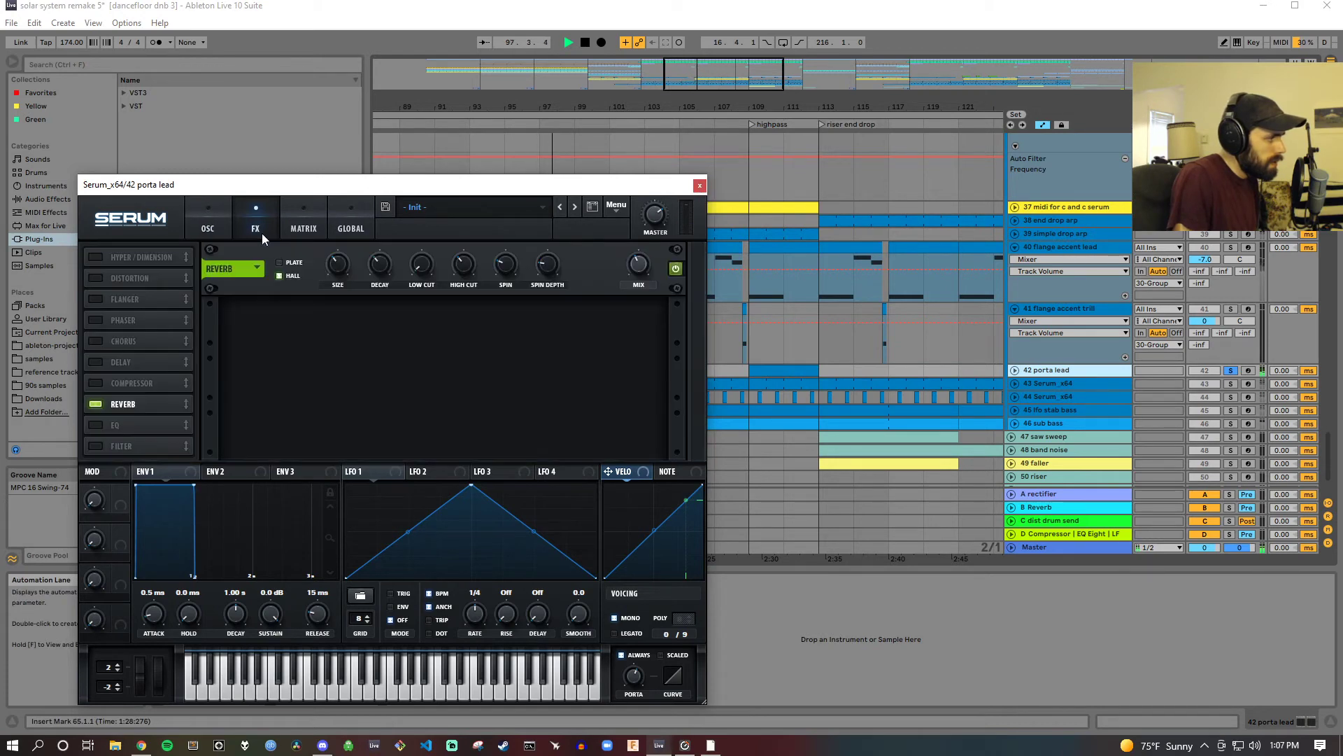
left_click(206, 231)
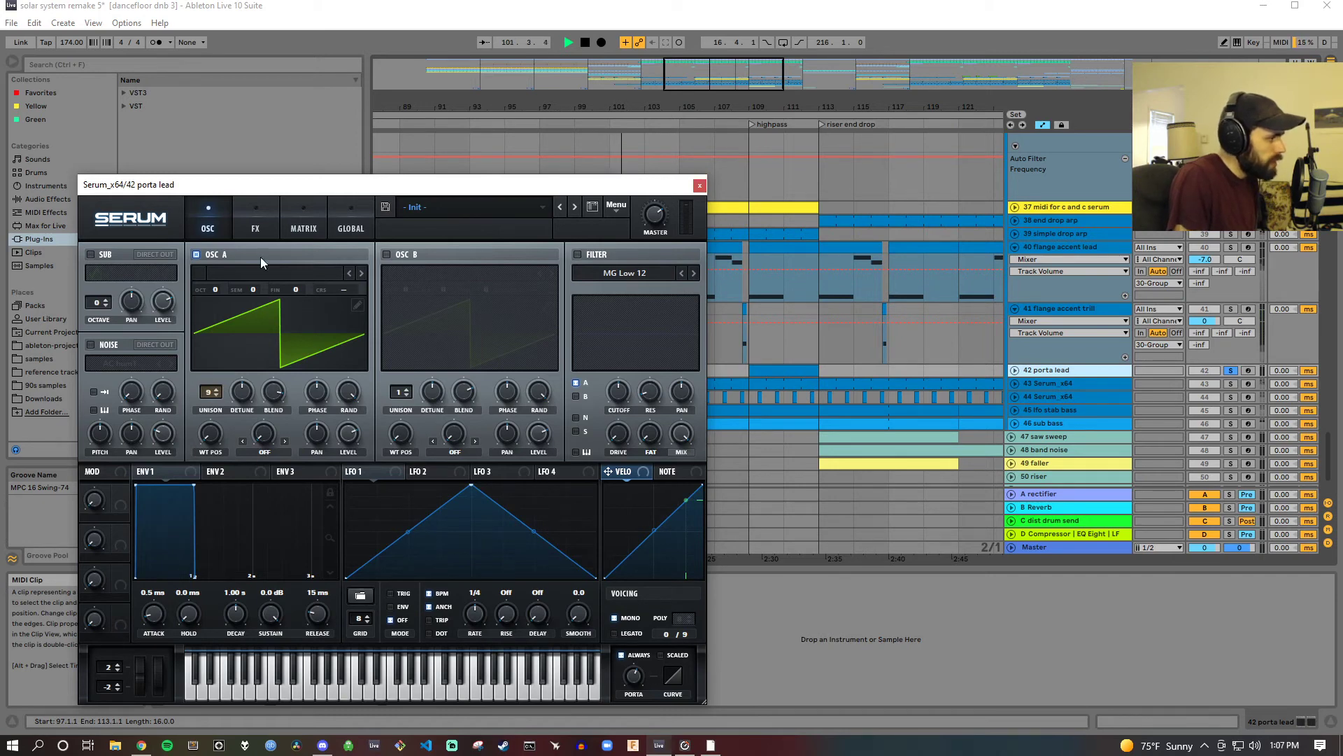
left_click(257, 230)
left_click(699, 185)
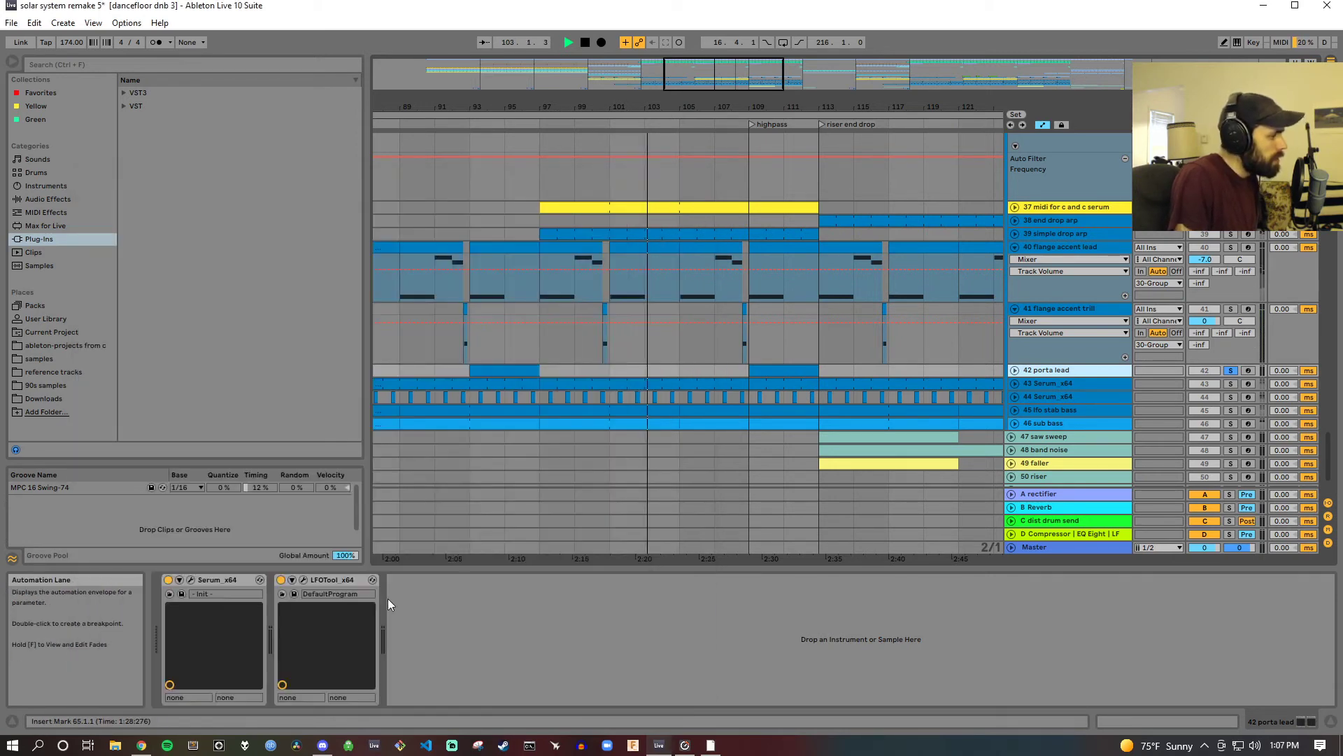
Step: Open the porta lead's LFOTool, move it clear of the arrangement, replay from about bar 91, and close it
left_click(303, 580)
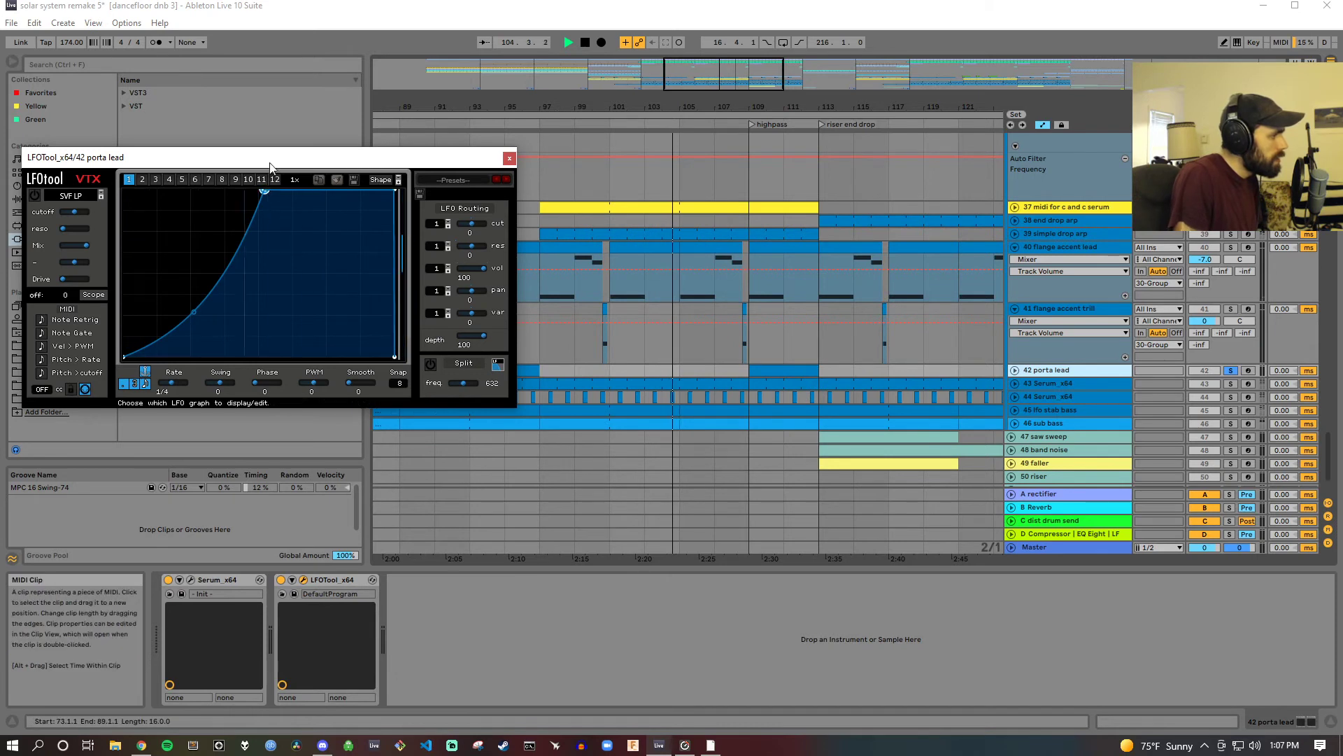
left_click_drag(273, 160, 1008, 359)
left_click(446, 124)
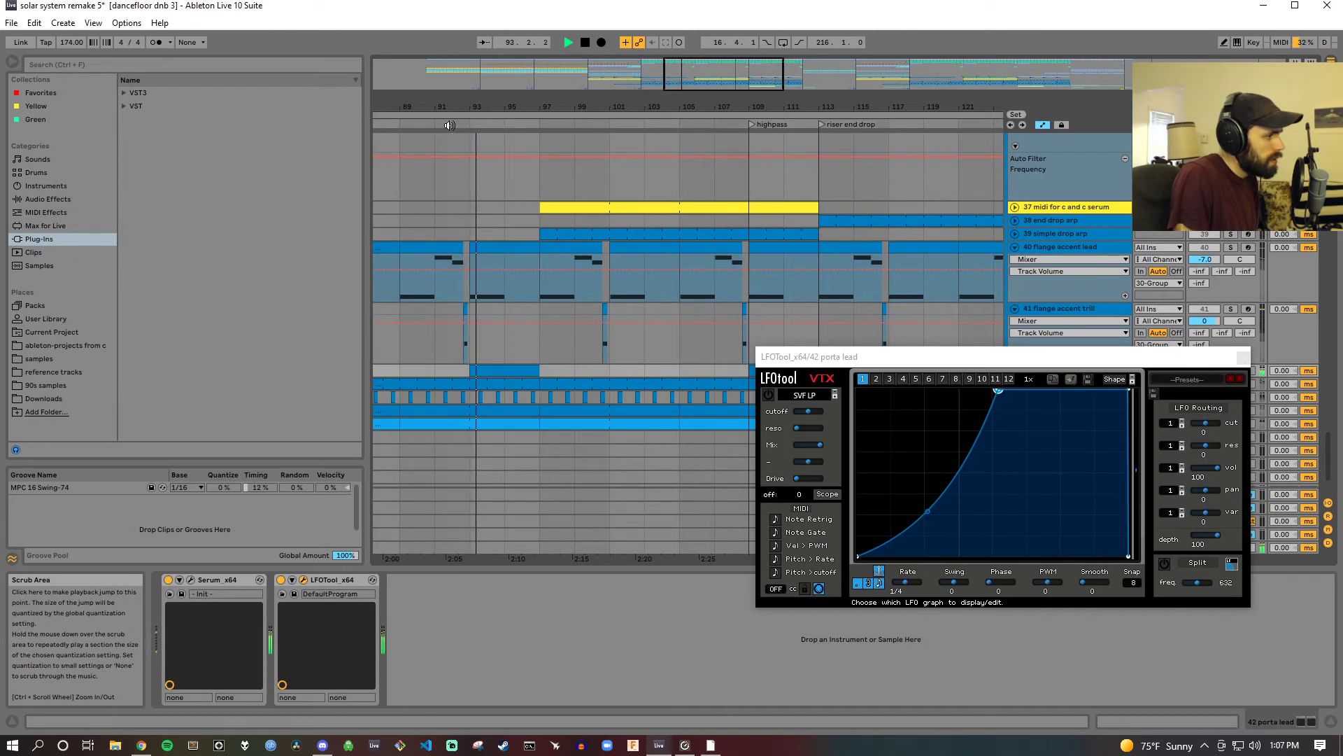
left_click(1244, 358)
Step: Stop playback, reopen the porta lead's LFOTool to review its volume curve, and close it again
left_click(1234, 375)
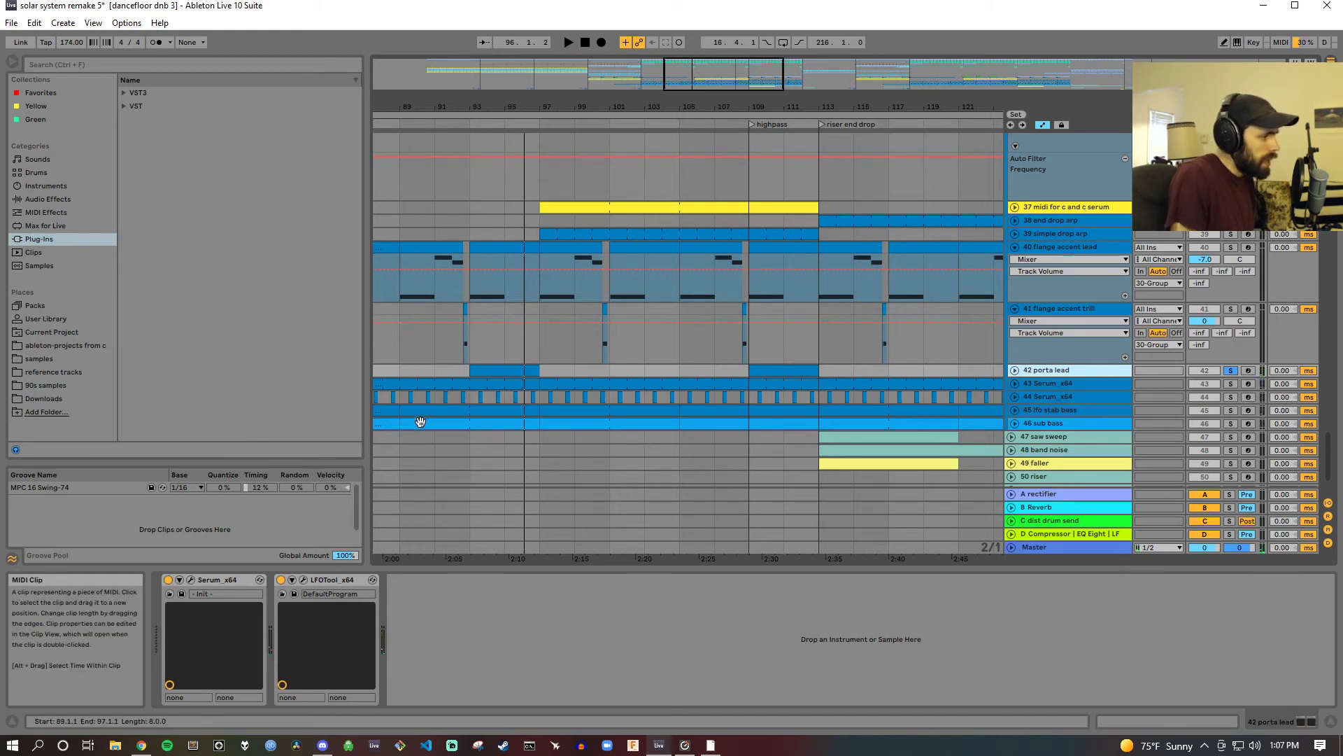
scroll(420, 422, "down", 1)
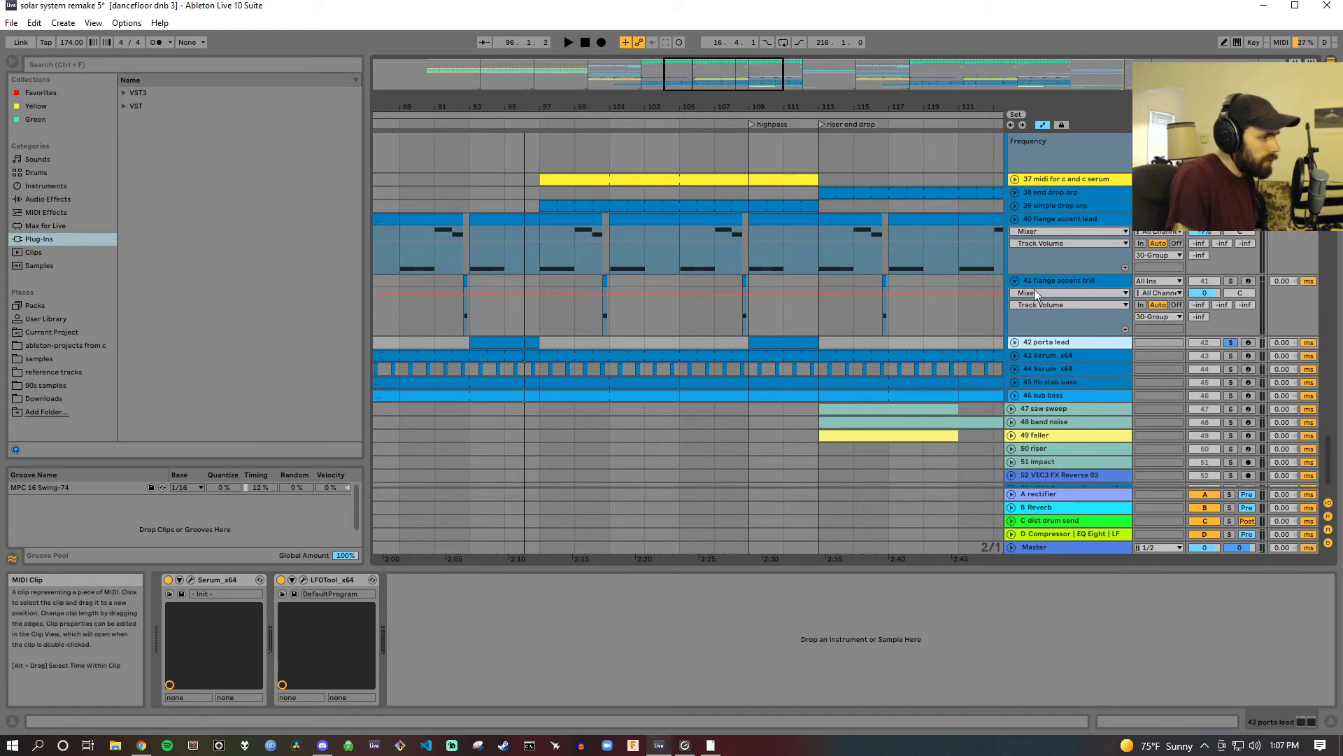
left_click(303, 580)
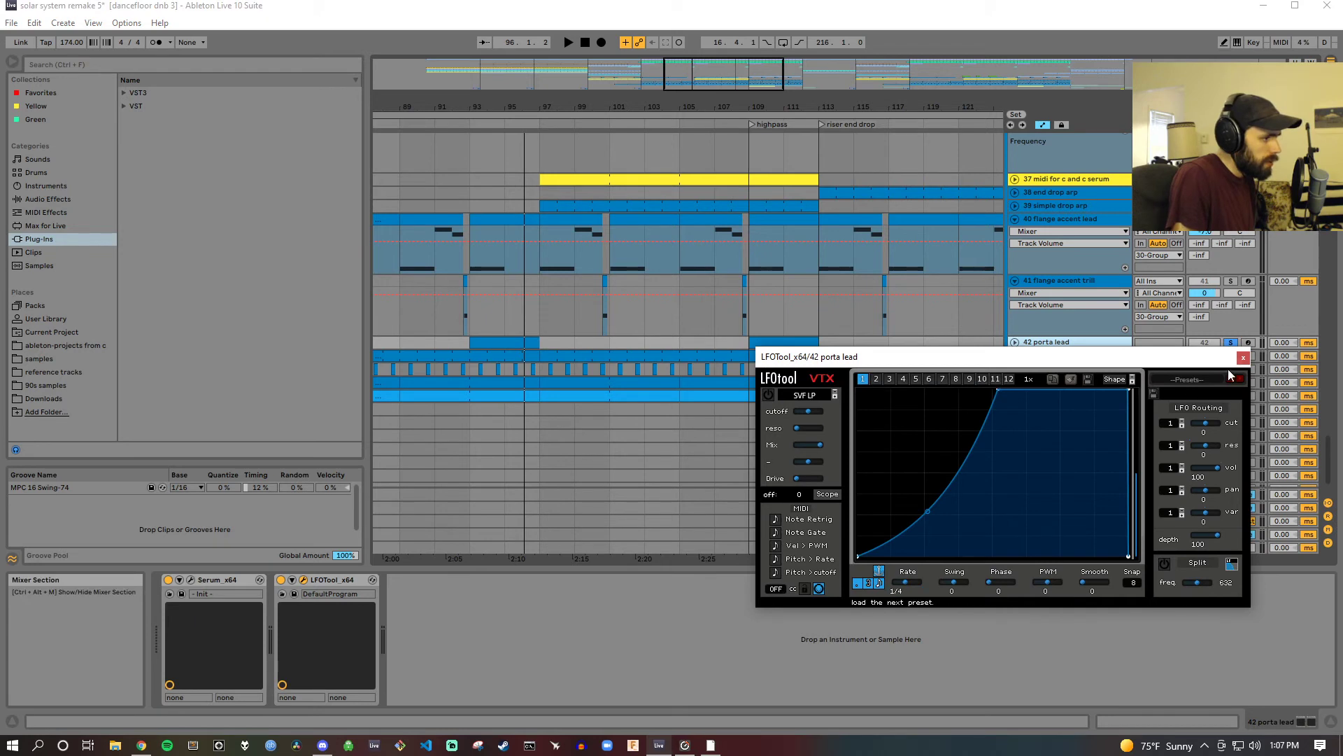
left_click(1243, 357)
Step: Play track 43 Serum_x64 soloed from about bar 91 and unfold the track
scroll(1086, 337, "down", 2)
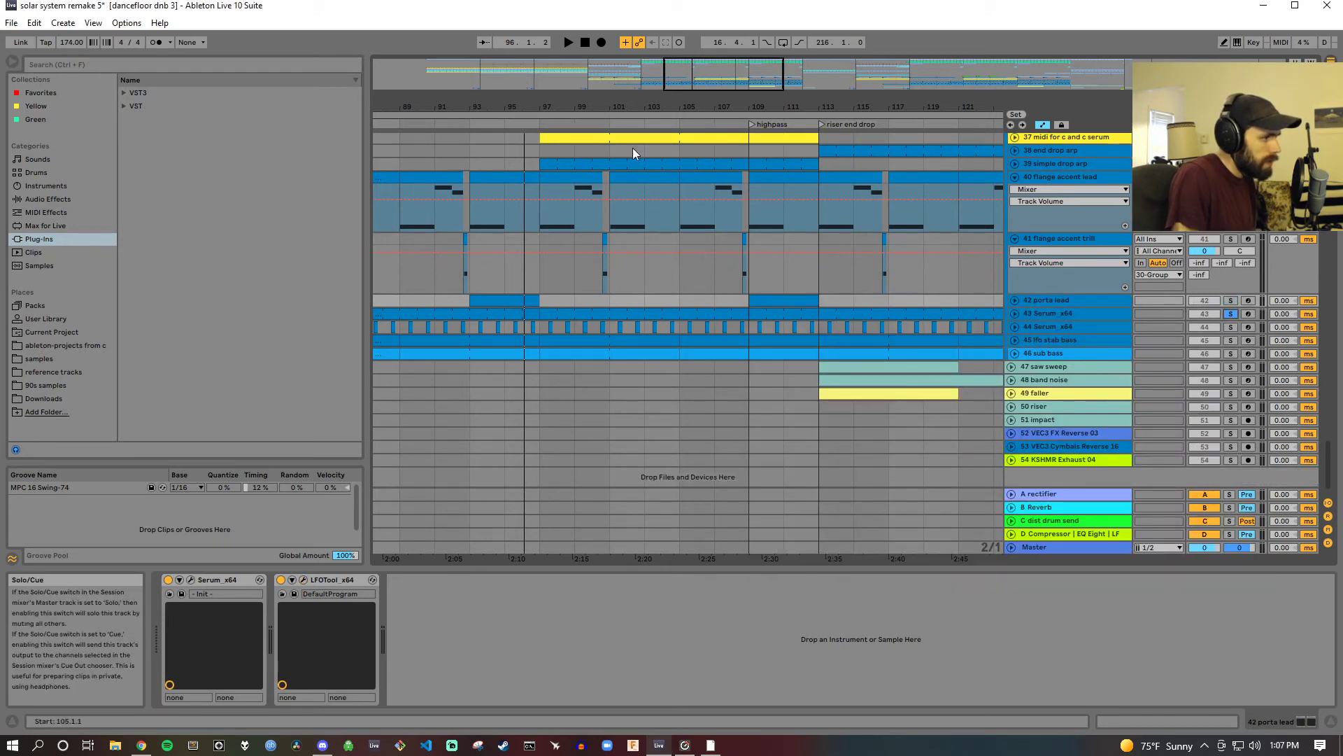
left_click(445, 125)
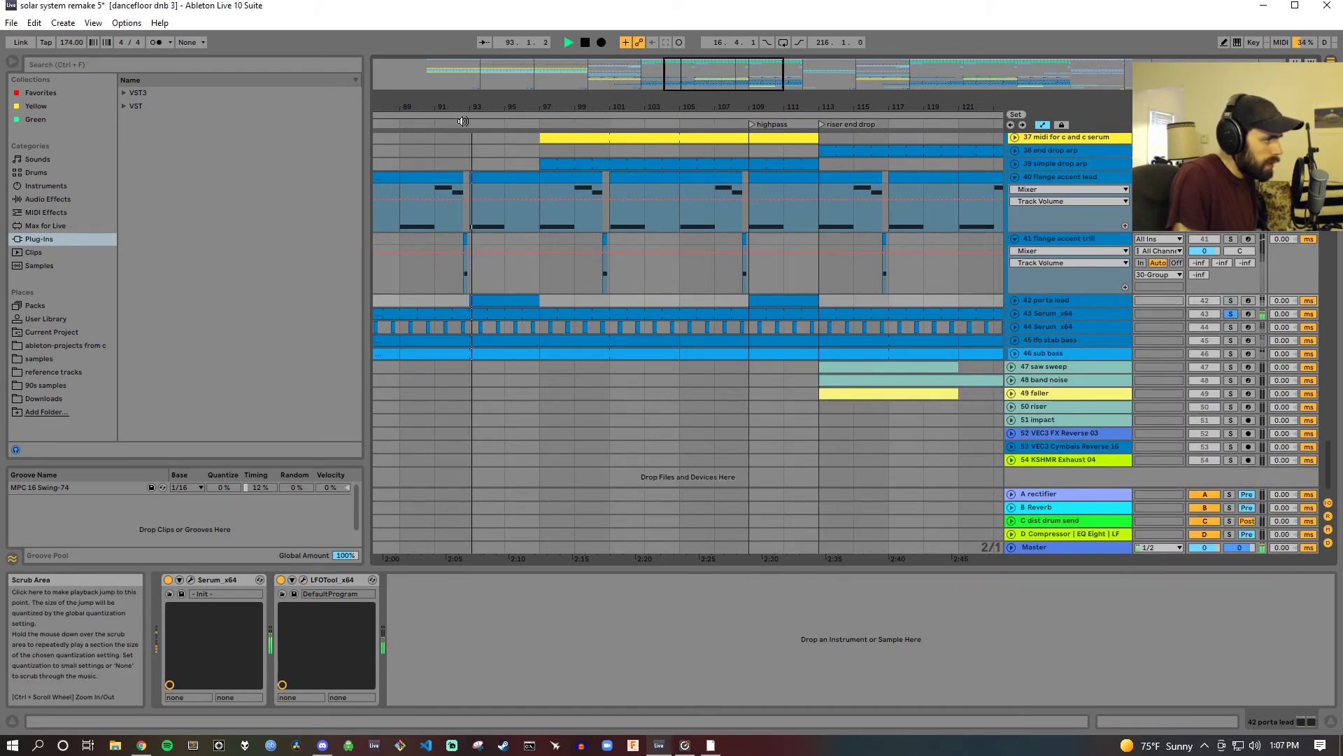
left_click(1067, 316)
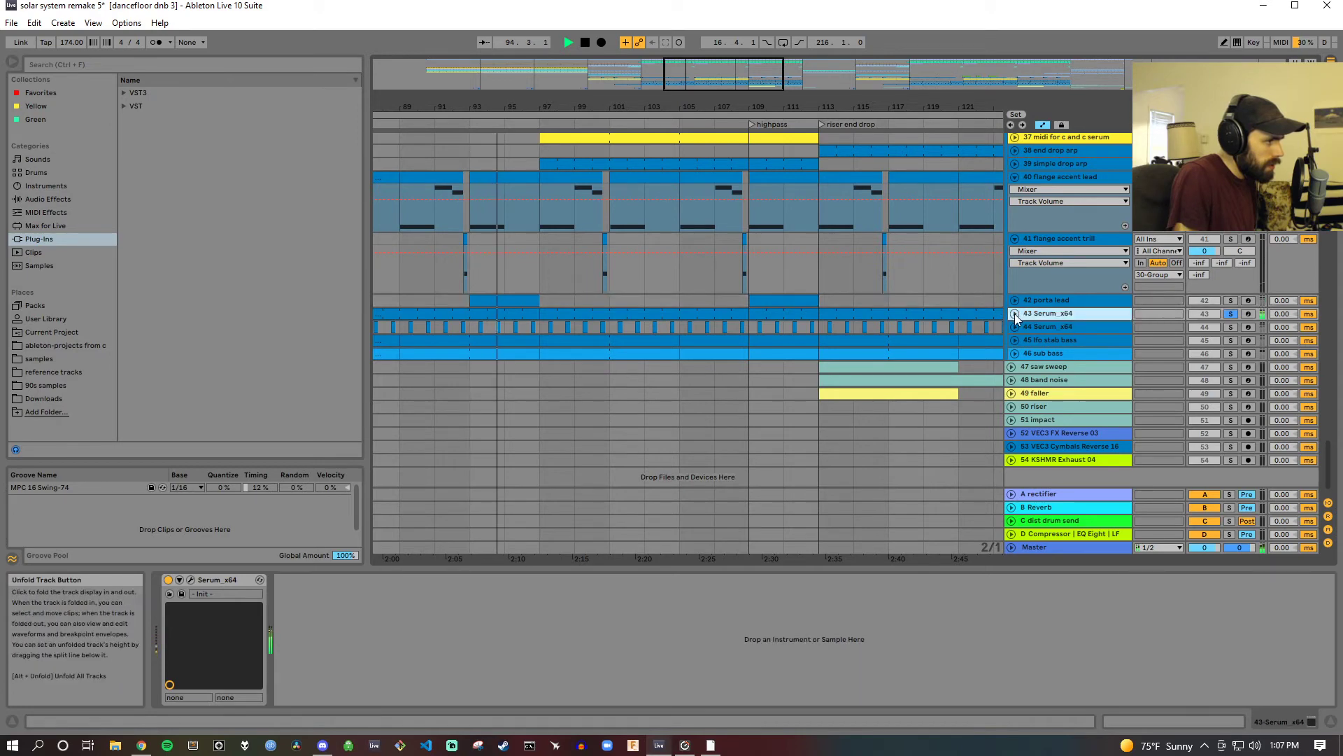
key("Right")
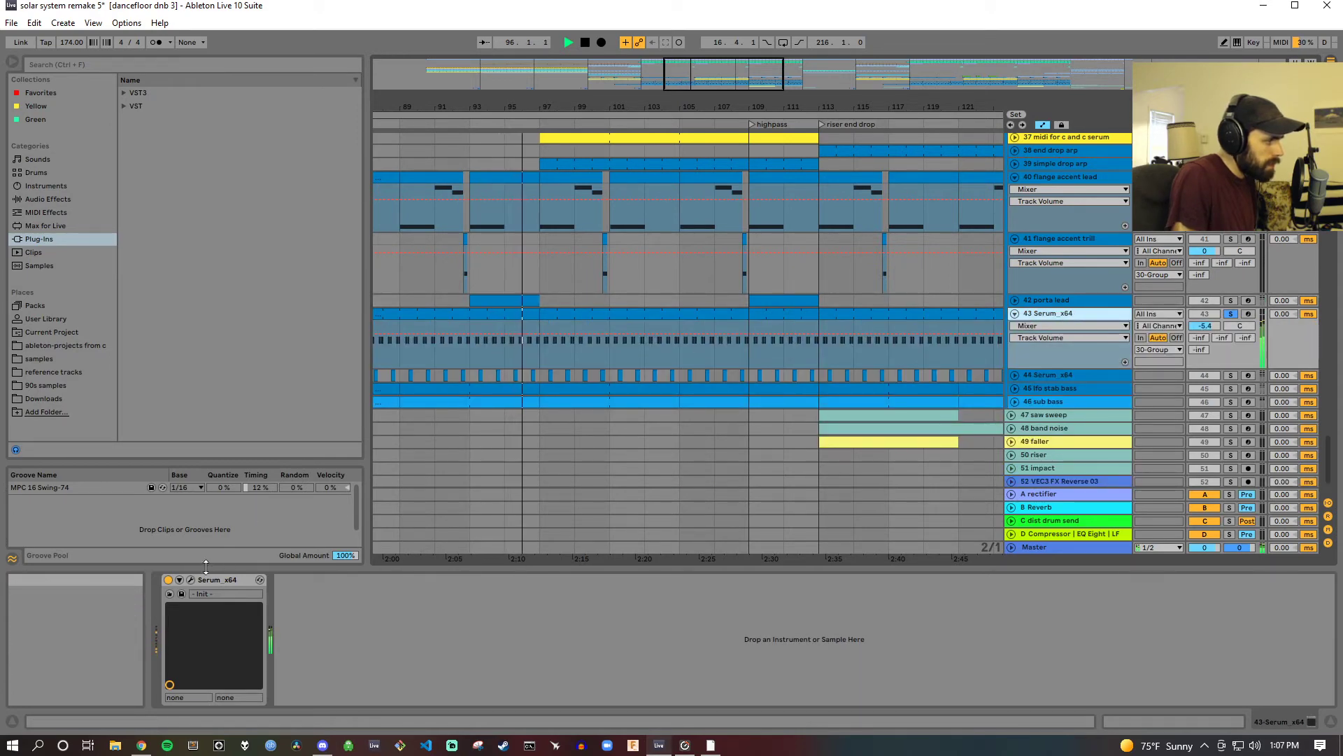
Step: Open track 43's Serum, examine LFO 1 and its modulation of the filter cutoff, and view the effects page
left_click(191, 581)
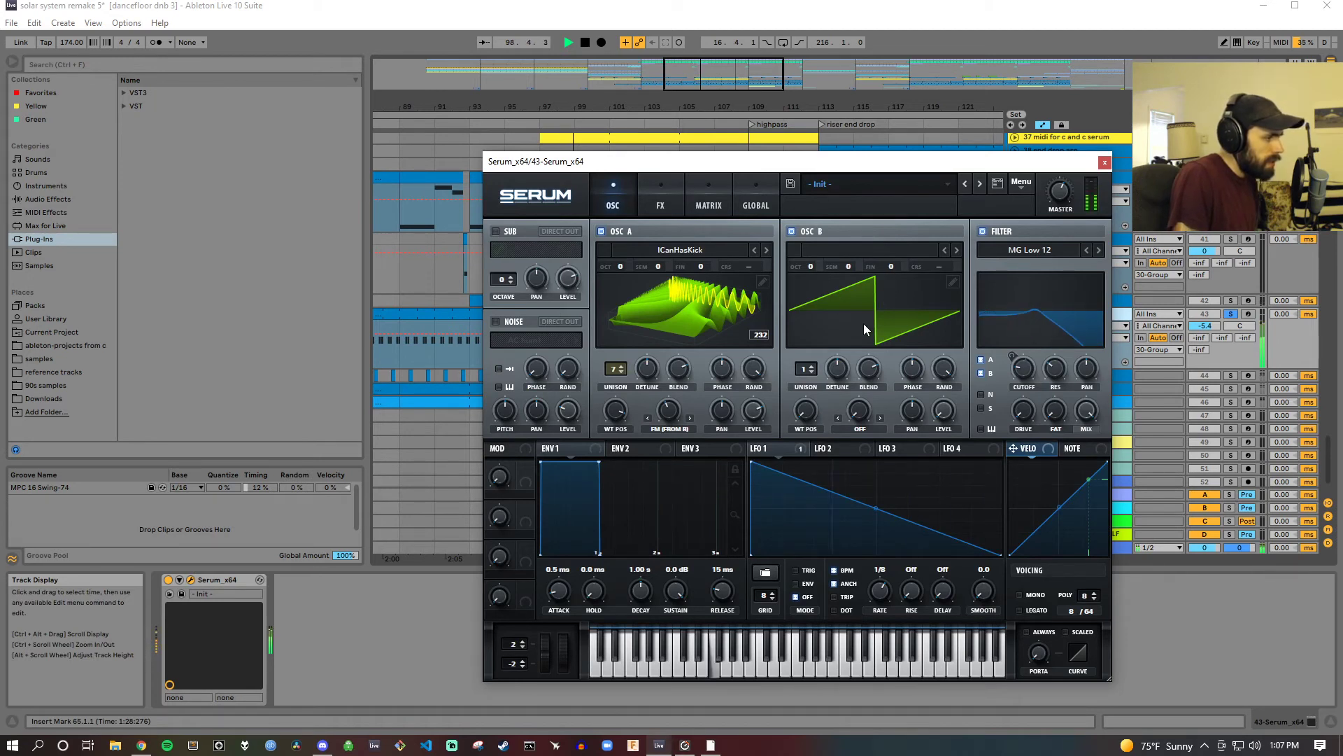
right_click(773, 455)
left_click(783, 452)
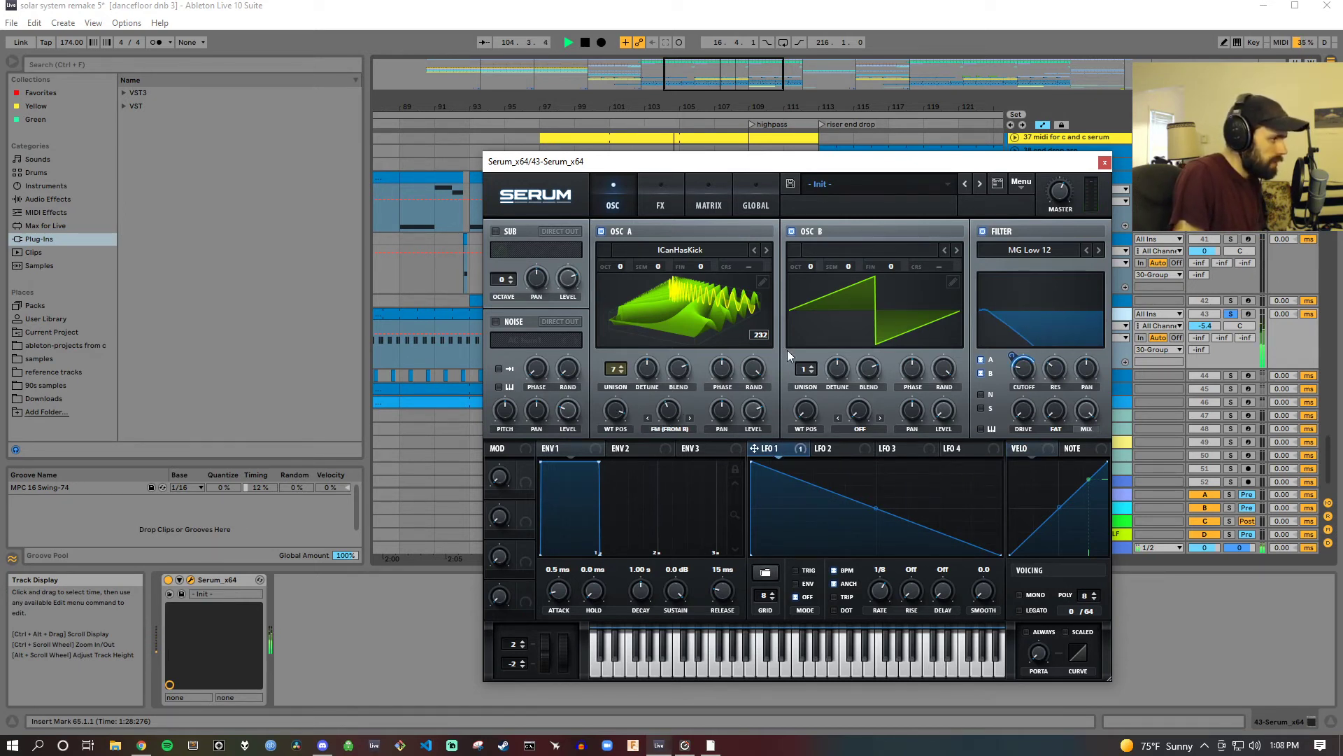
left_click(653, 206)
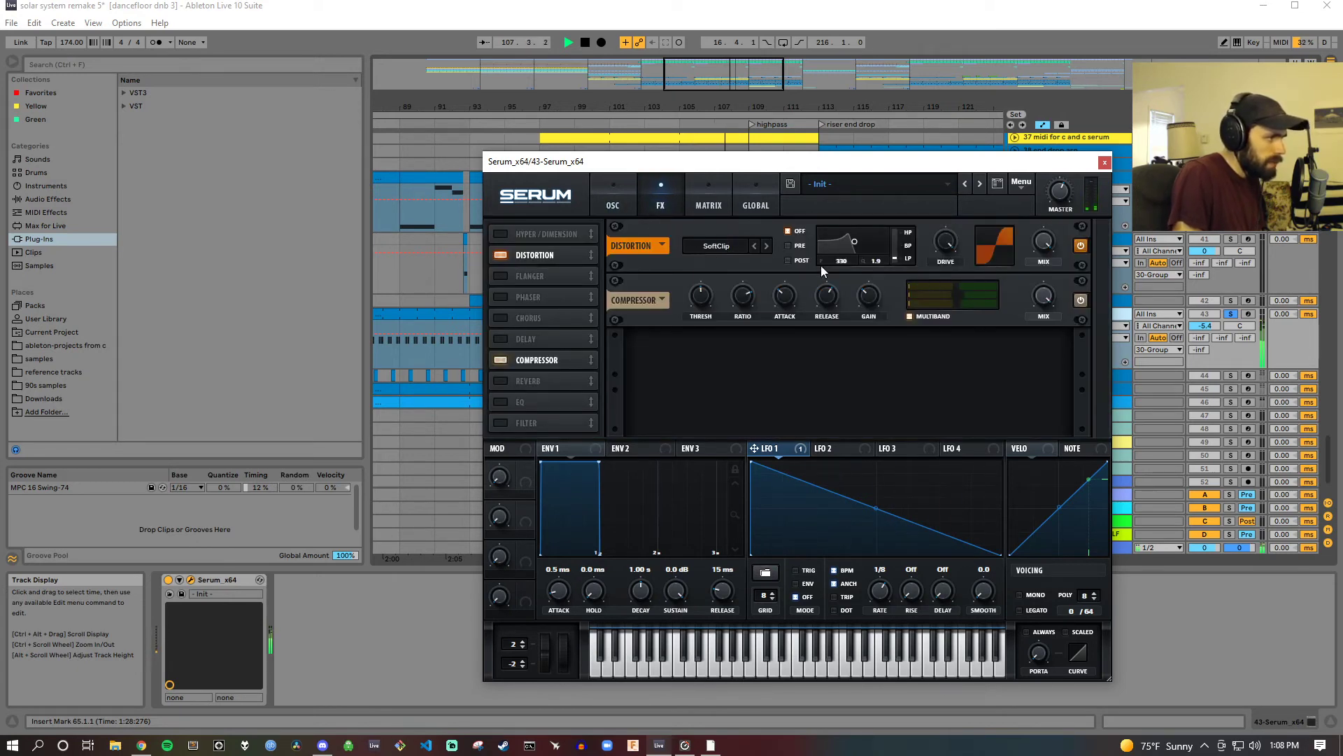
Step: Close track 43's Serum, audition track 44 Serum_x64 soloed with its Serum open, and stop playback
left_click(1105, 161)
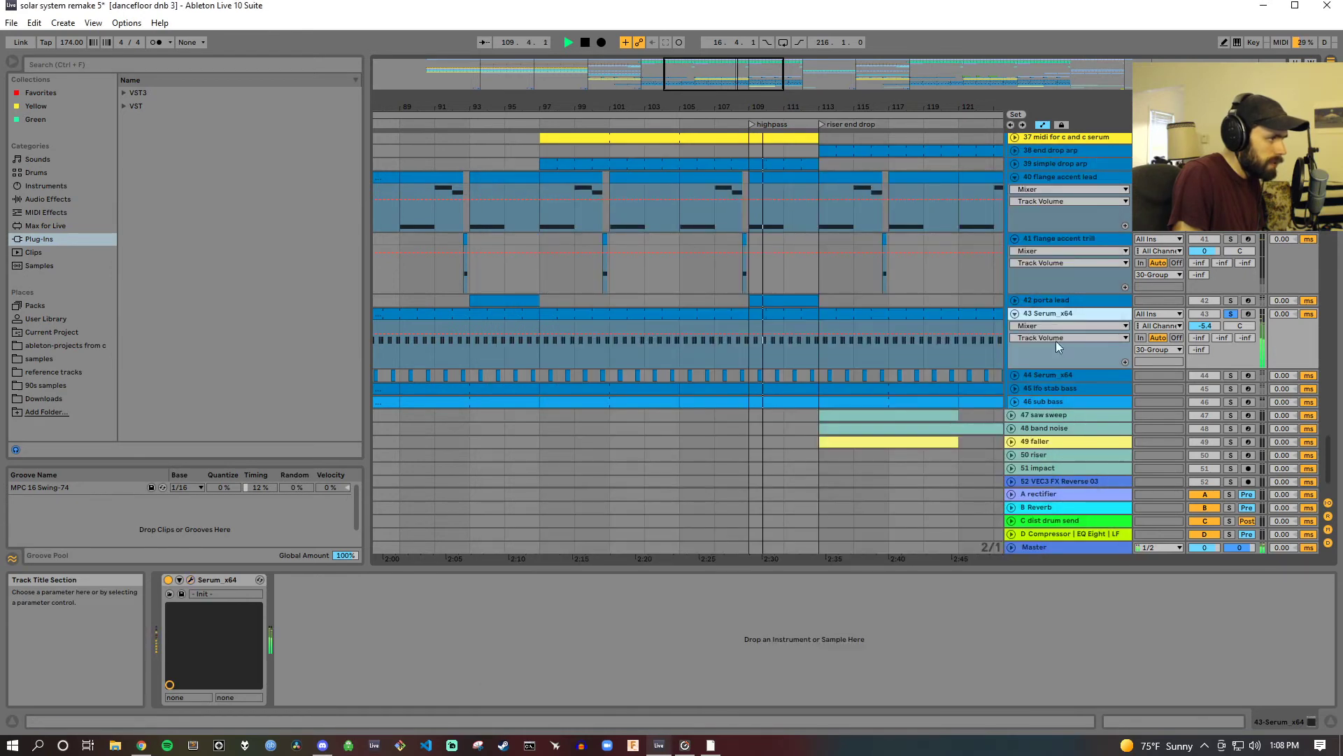
left_click(1234, 377)
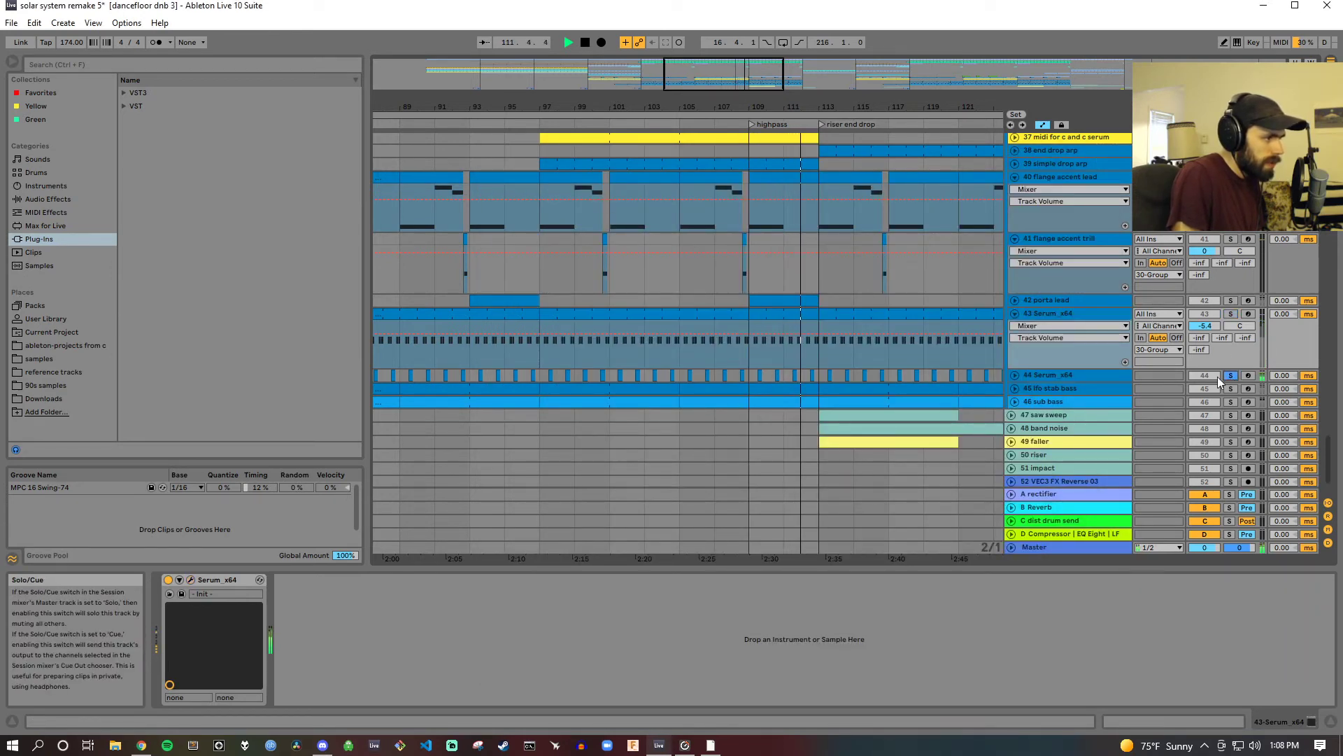
left_click(1085, 380)
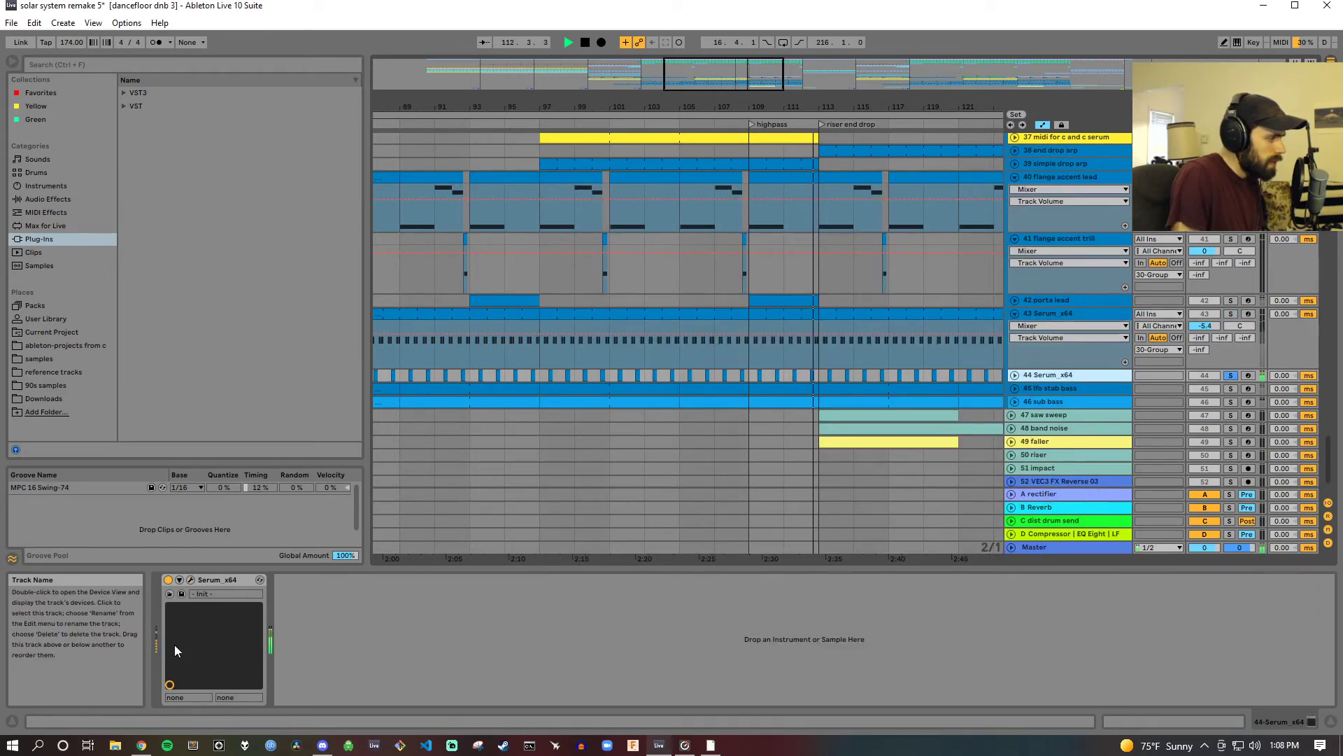
left_click(190, 580)
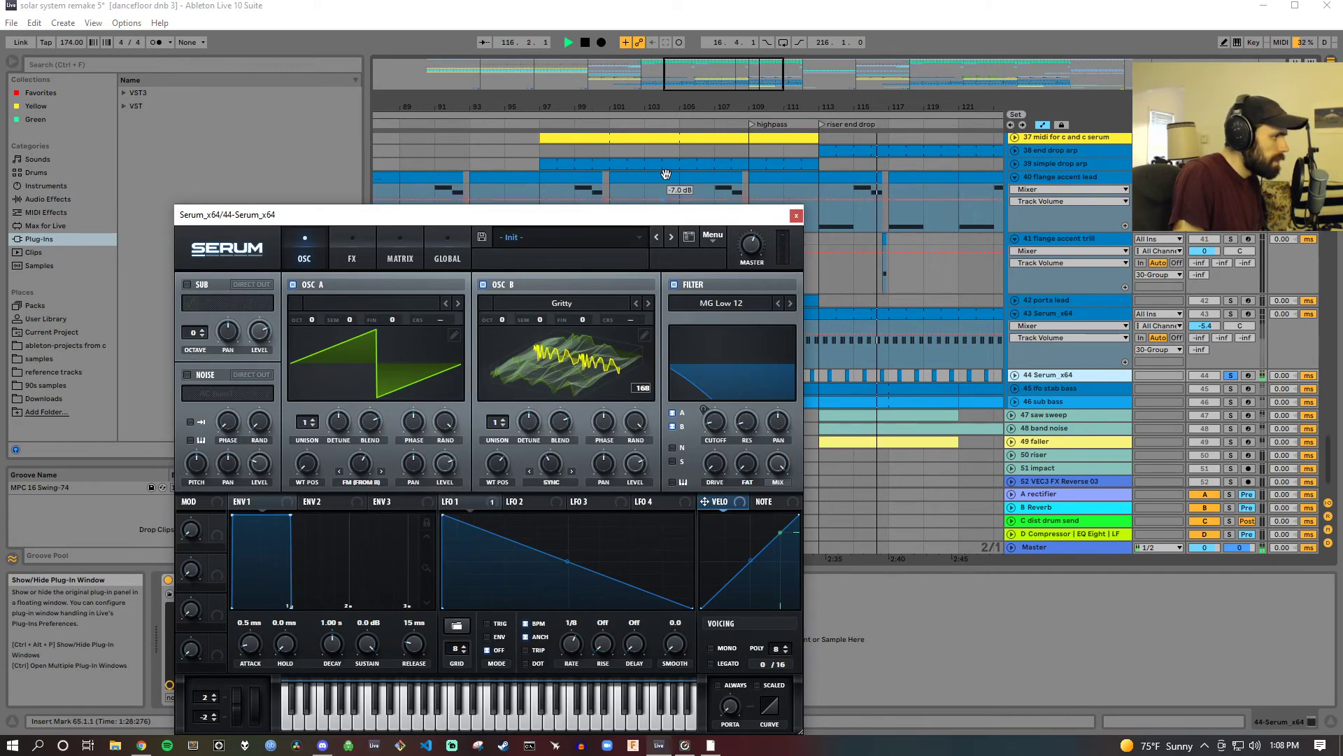
left_click(585, 42)
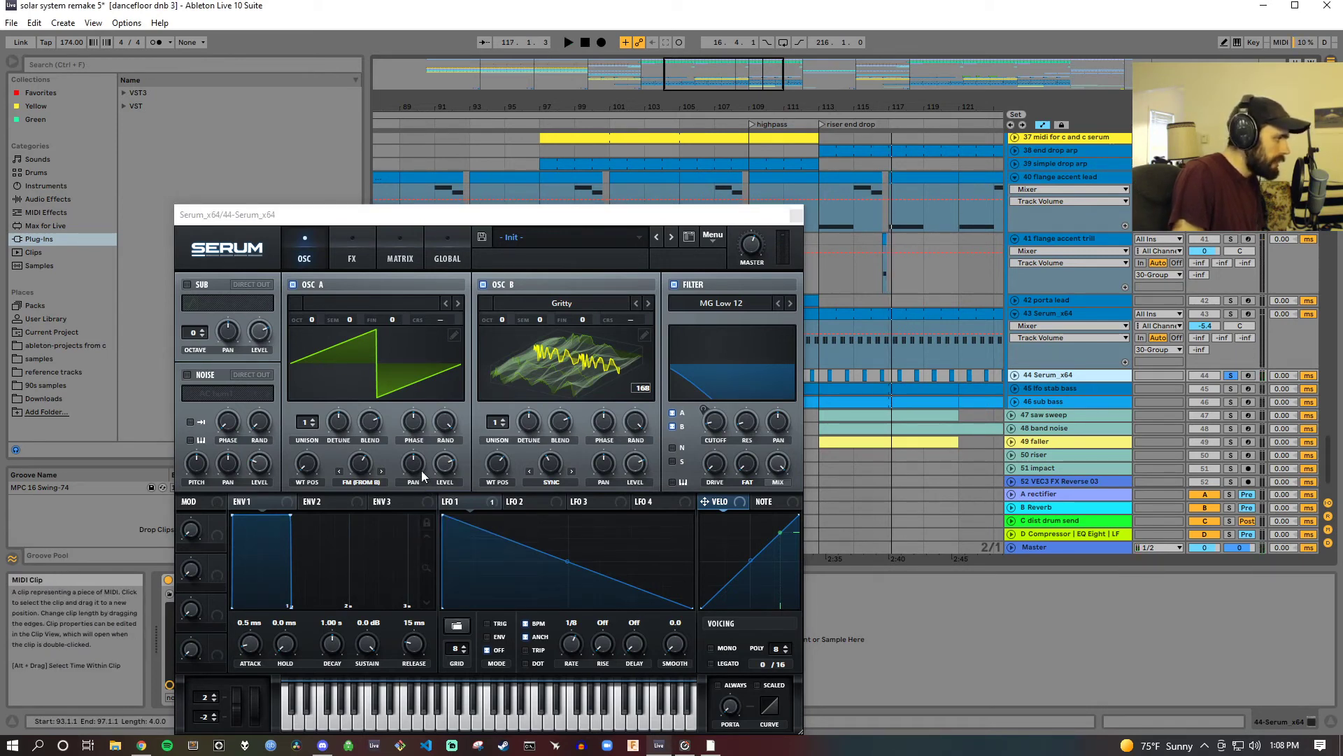
Step: Move track 44's Serum clear of the device area, review its distortion and compressor on the effects page, and close it
left_click_drag(461, 217, 685, 136)
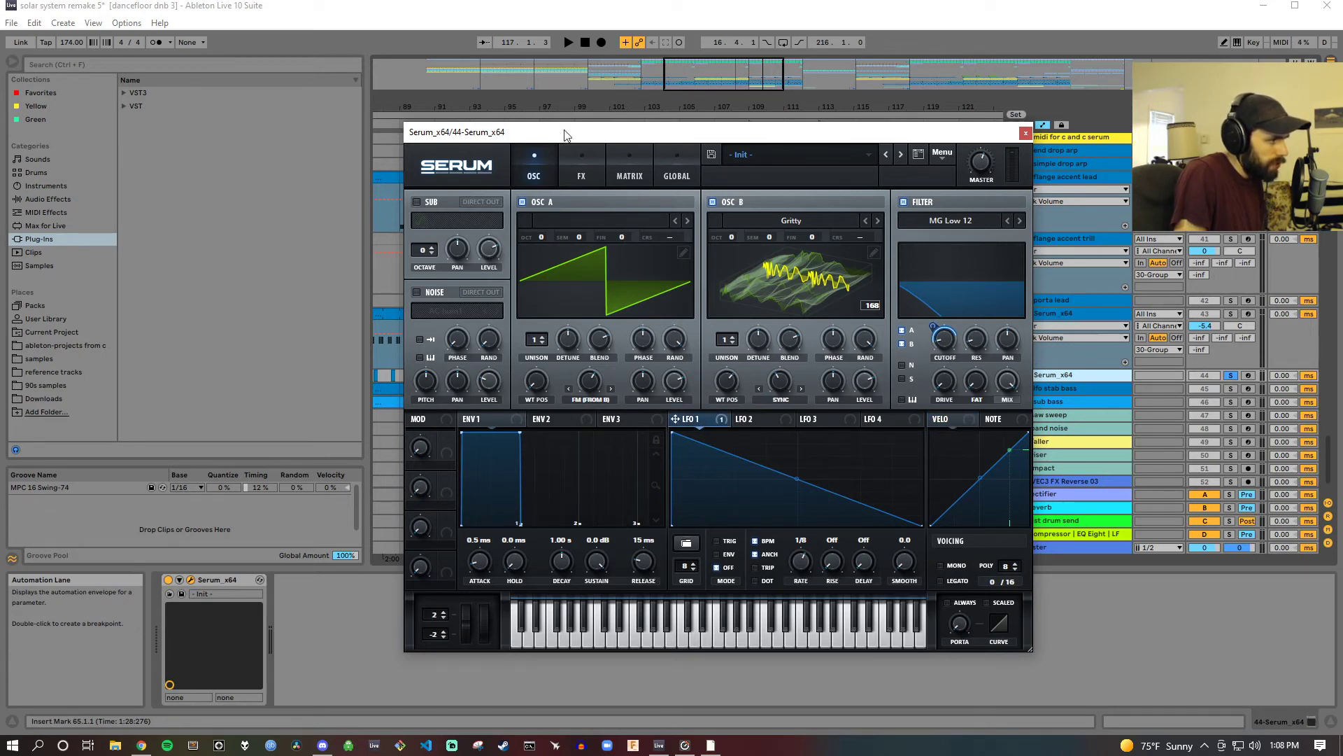
left_click(581, 177)
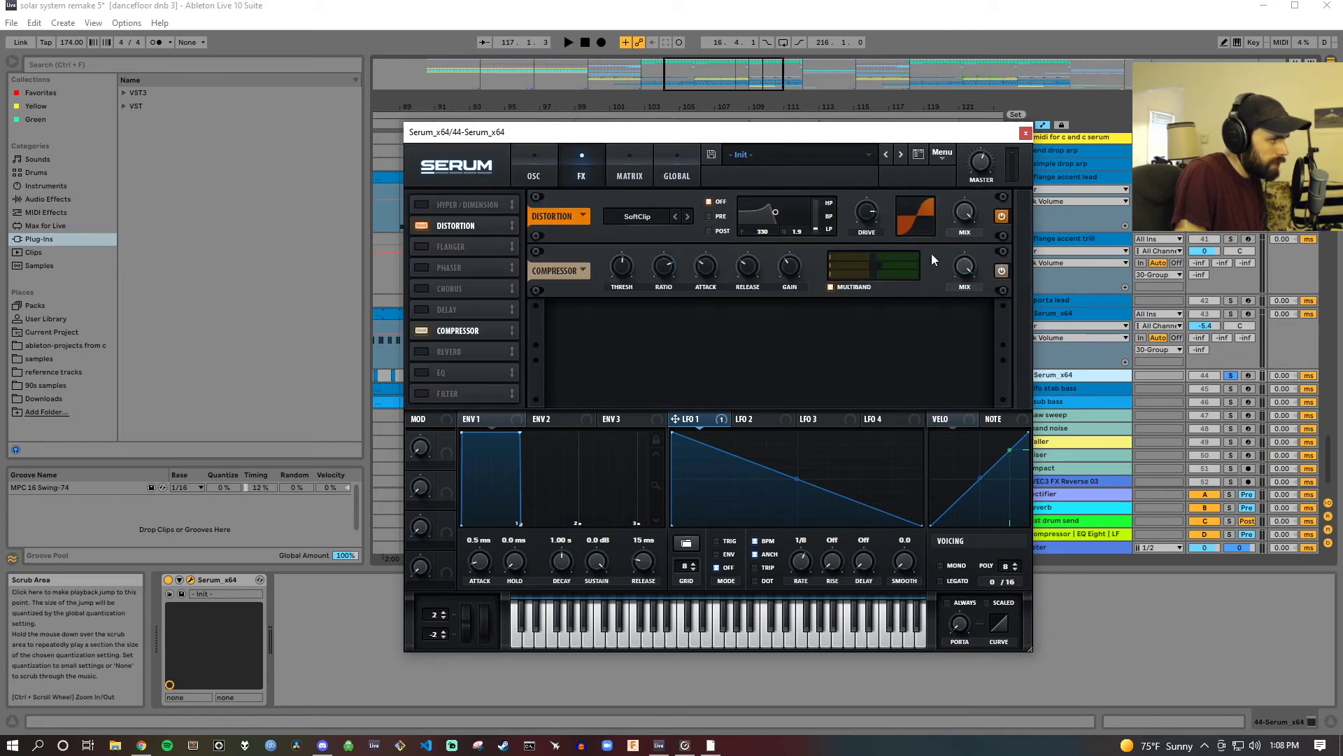
left_click(1025, 133)
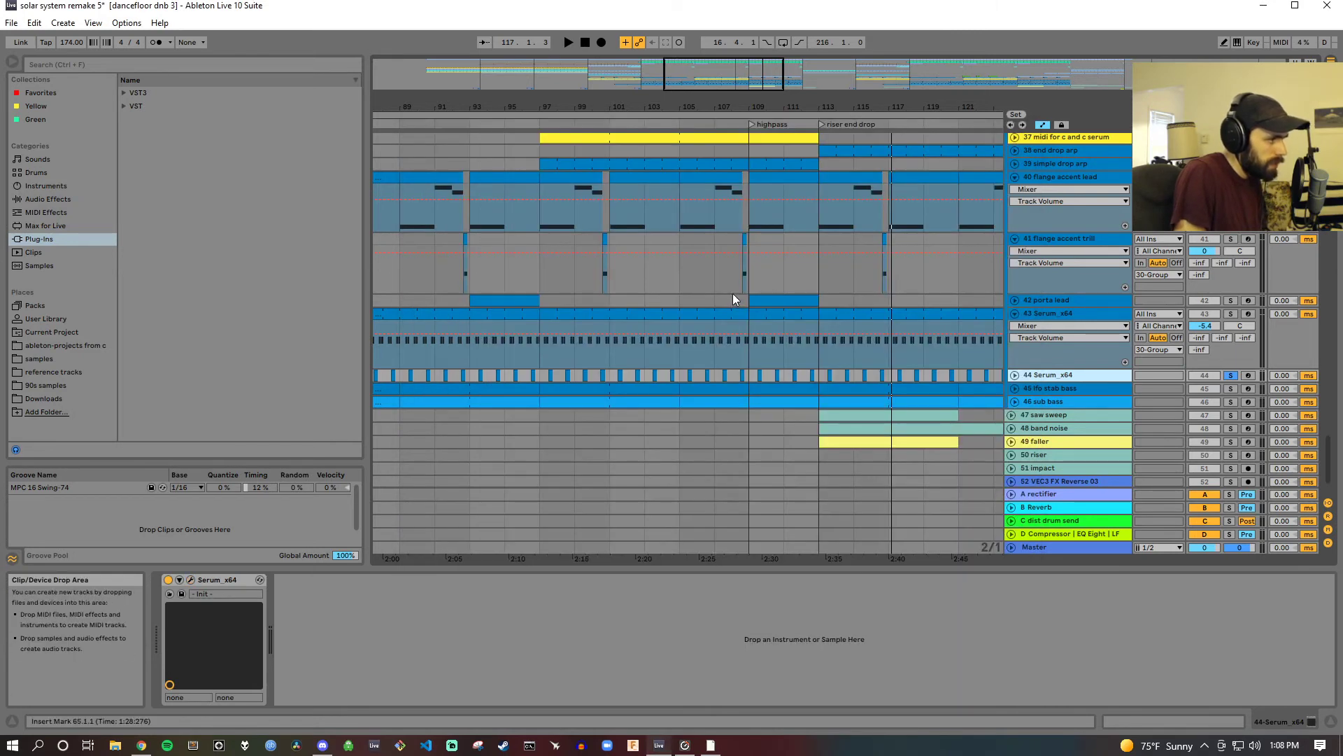
Step: Play the lfo stab bass soloed from about bar 98 and unfold its automation lanes
scroll(1210, 374, "down", 1)
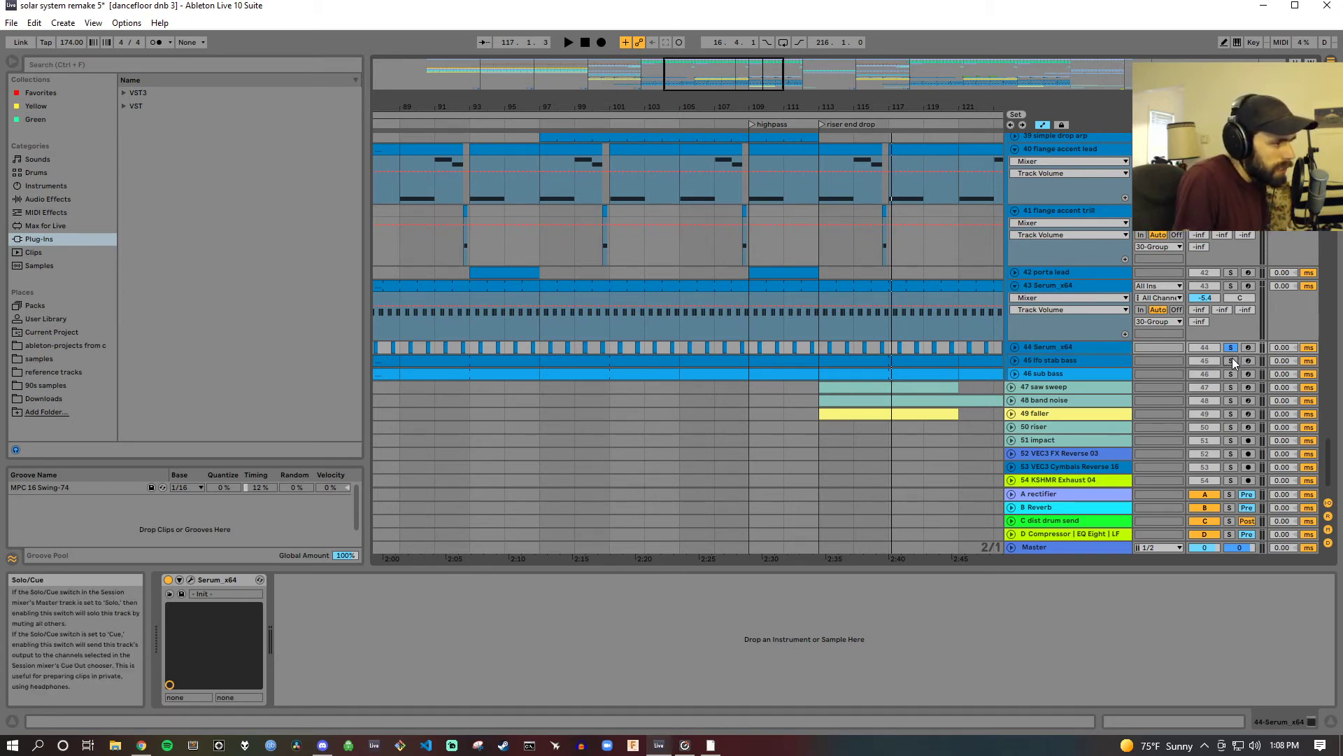
left_click(561, 128)
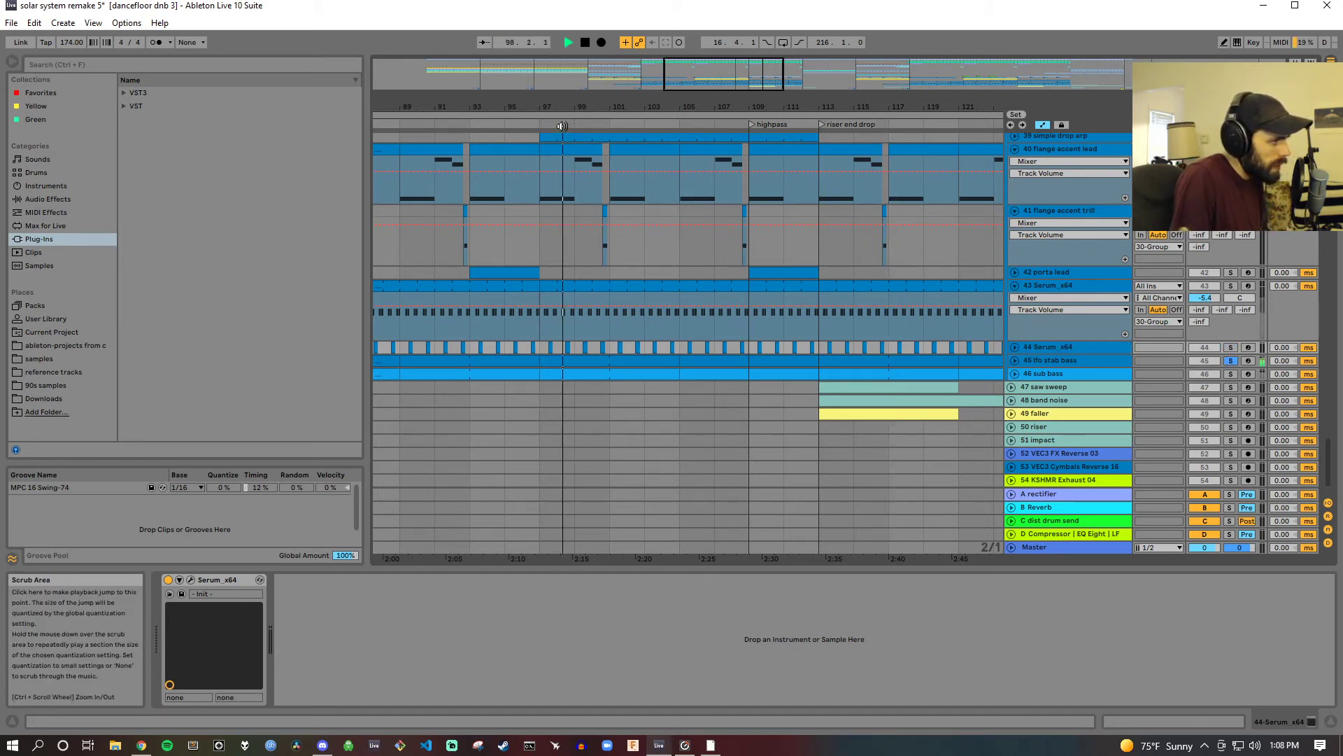
left_click(1072, 359)
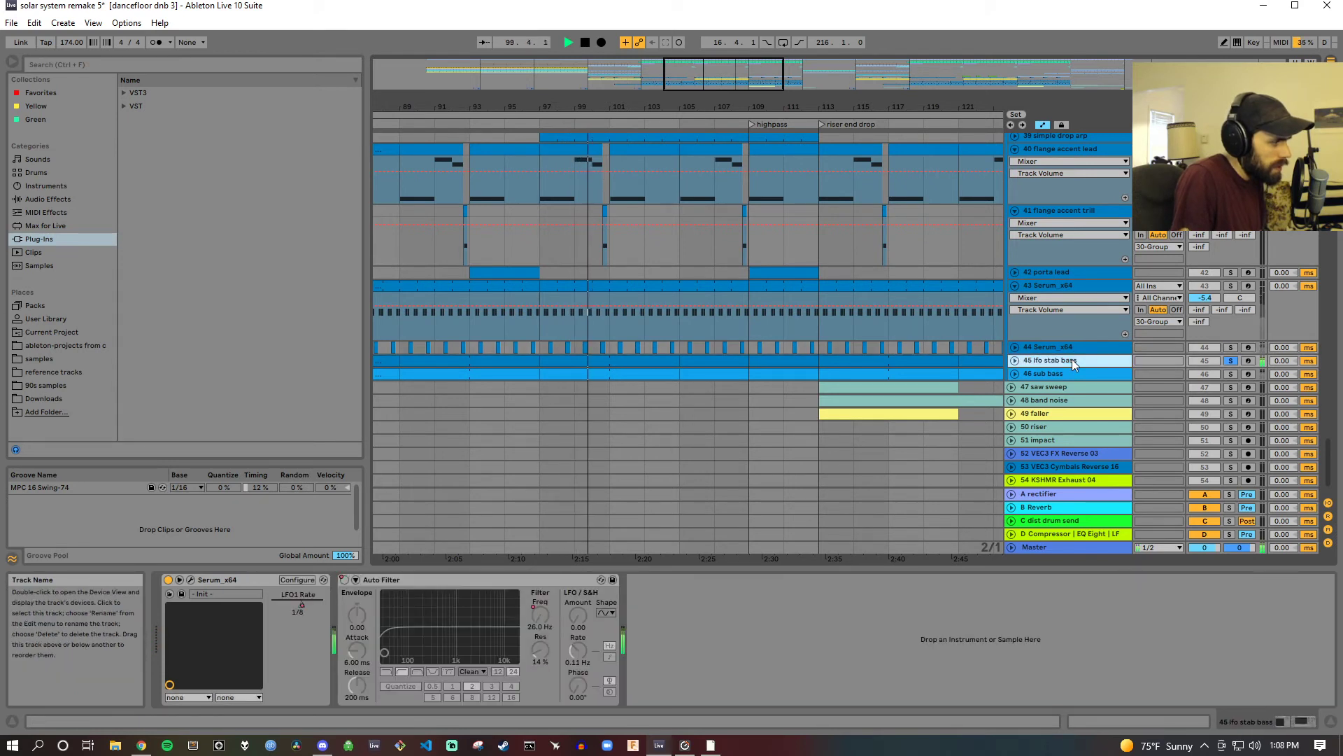
left_click(1015, 360)
scroll(999, 358, "down", 1)
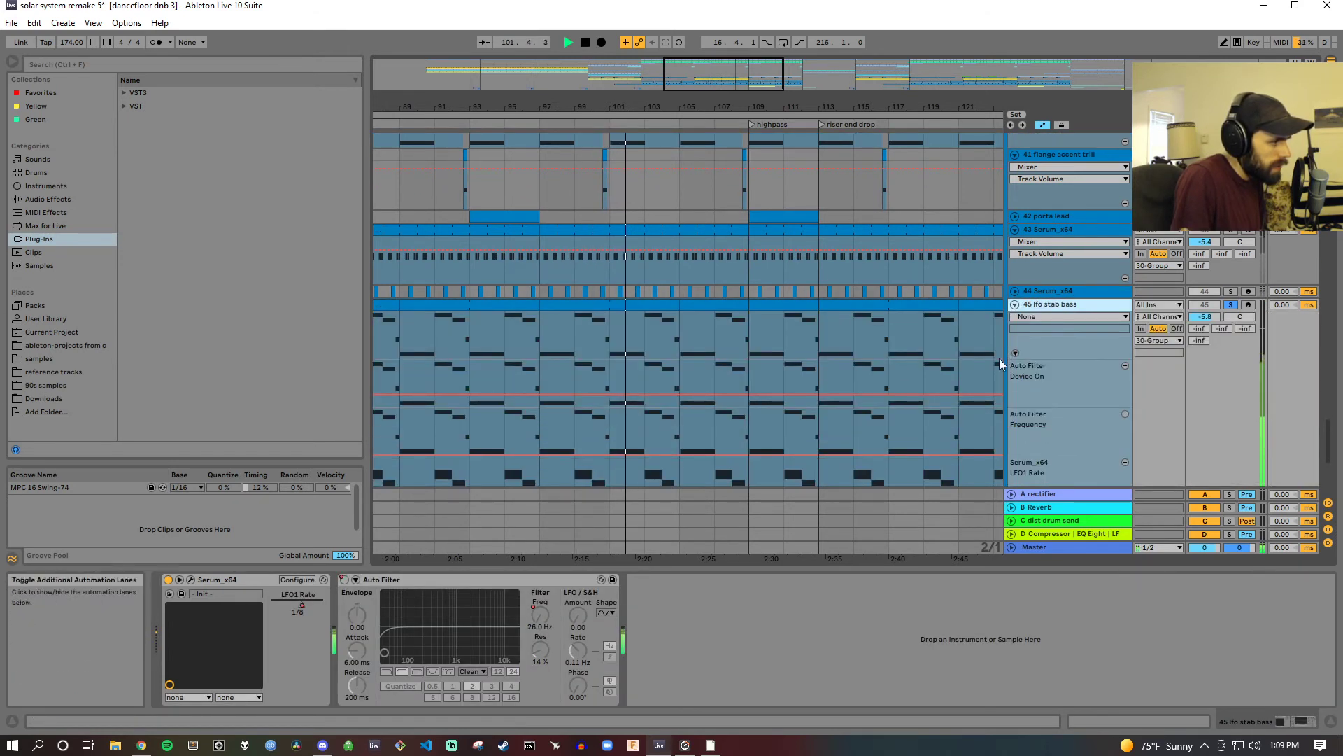
Step: Stop playback, open the lfo stab bass's Serum, replay from about bar 90, review its compressor settings, and close it
left_click(585, 42)
left_click(191, 579)
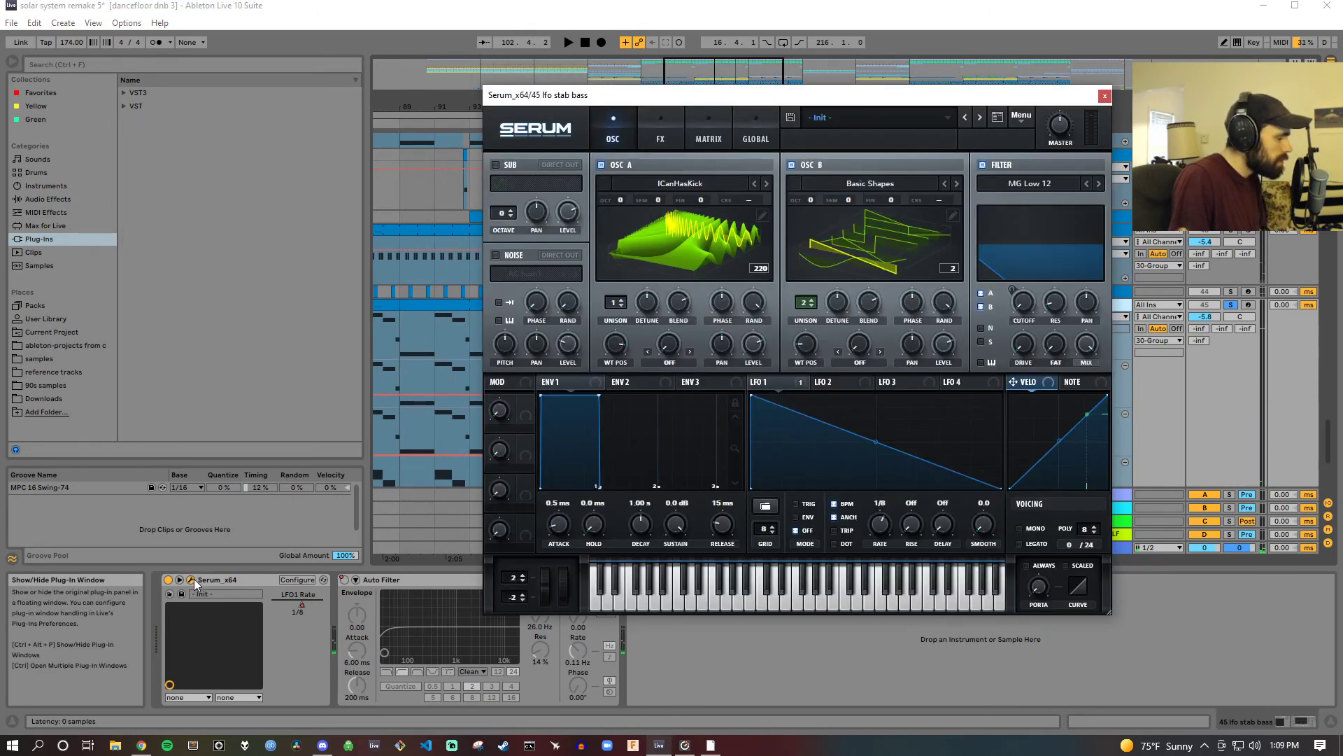
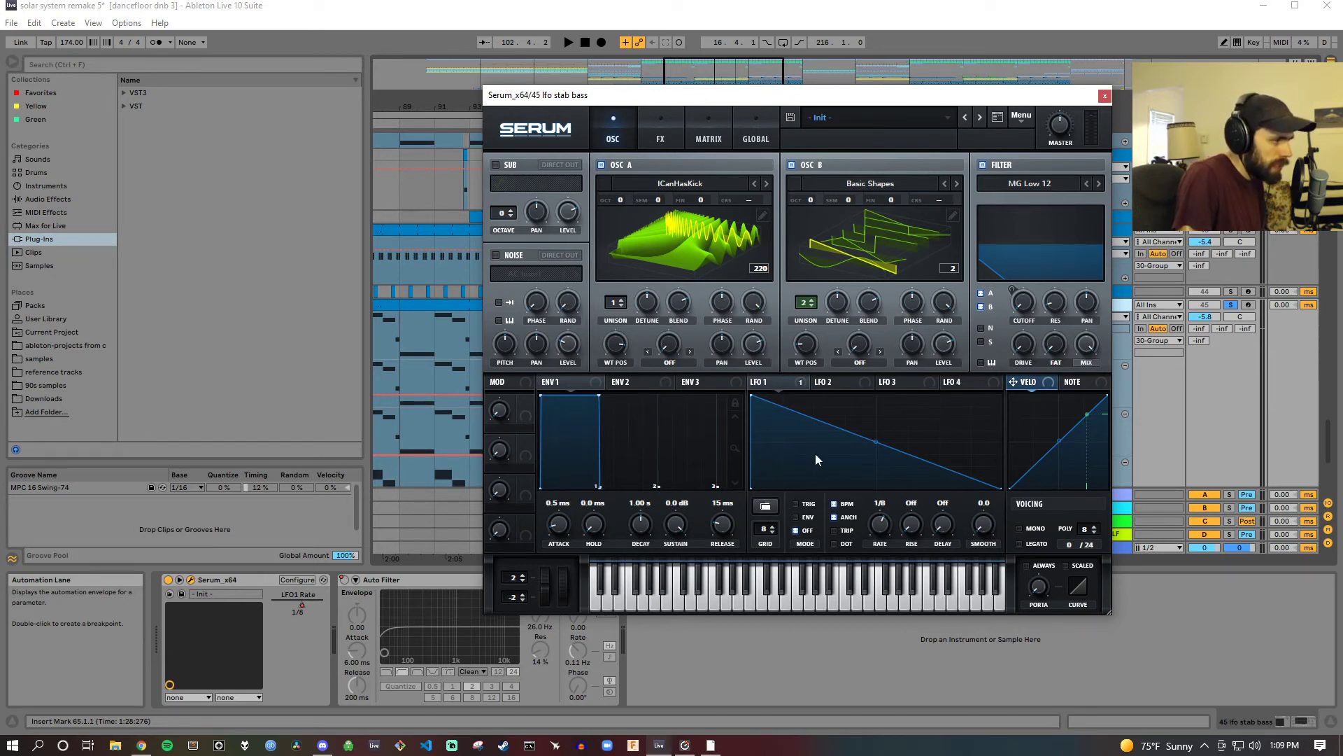
left_click(427, 120)
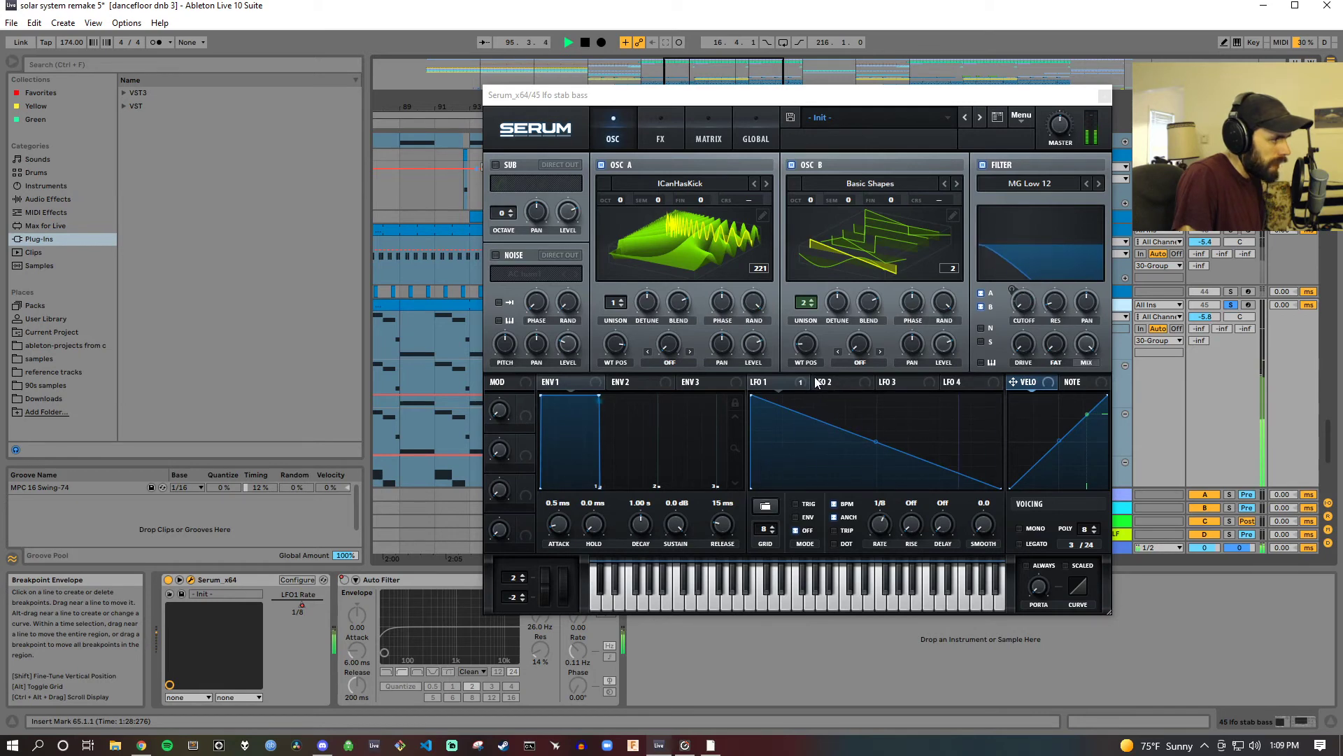
left_click(659, 139)
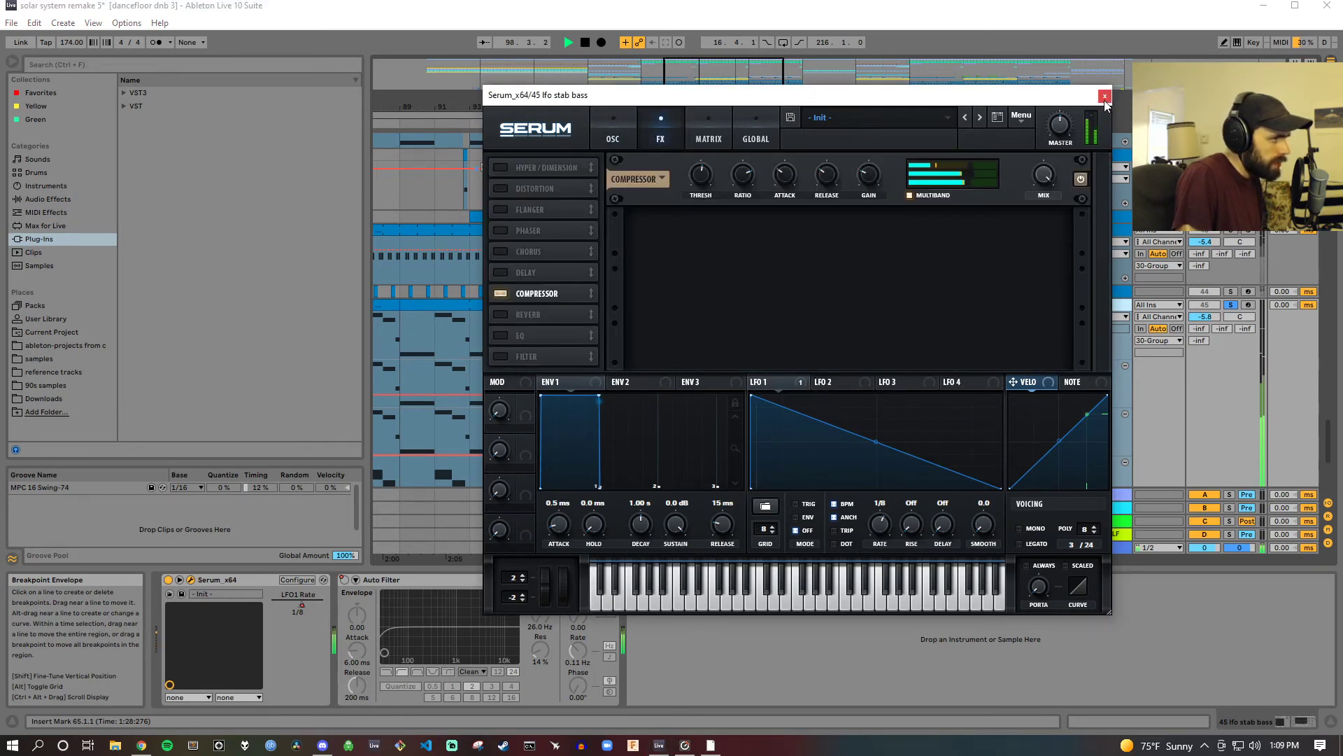
mouse_move(868, 188)
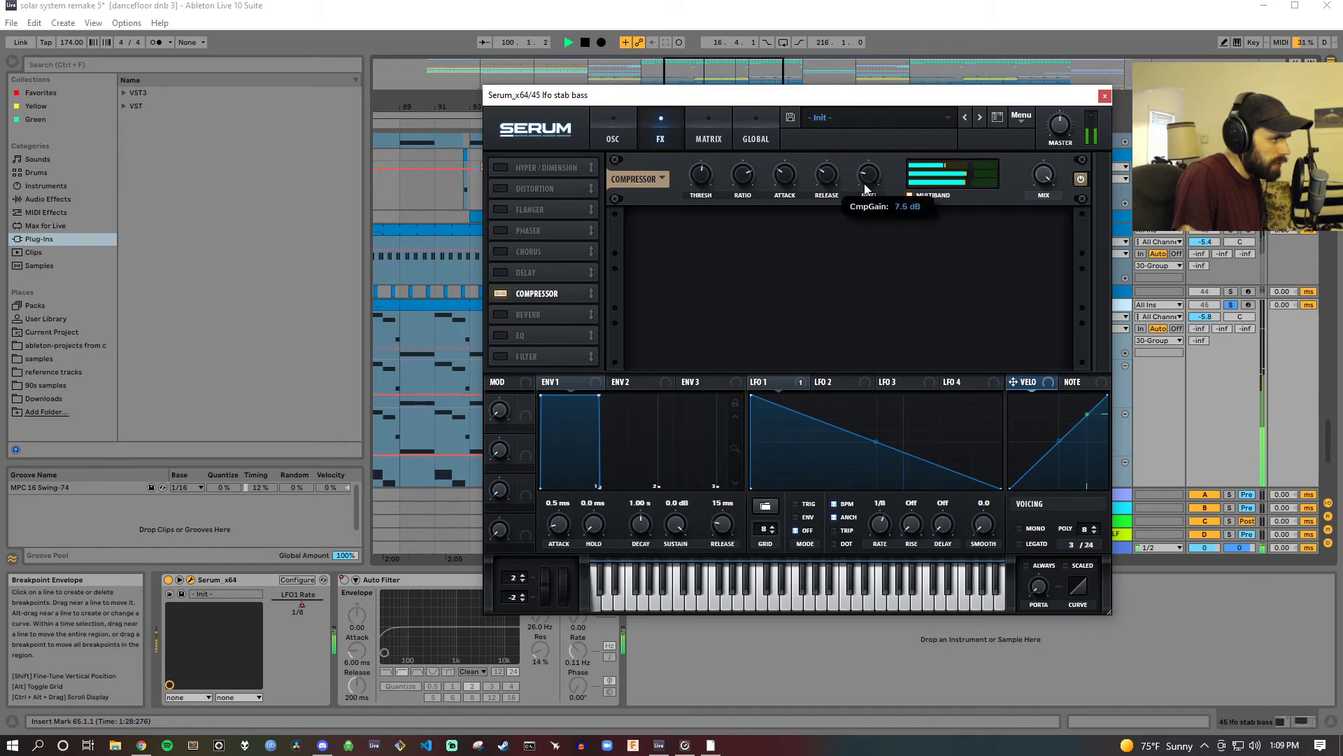
left_click(1105, 98)
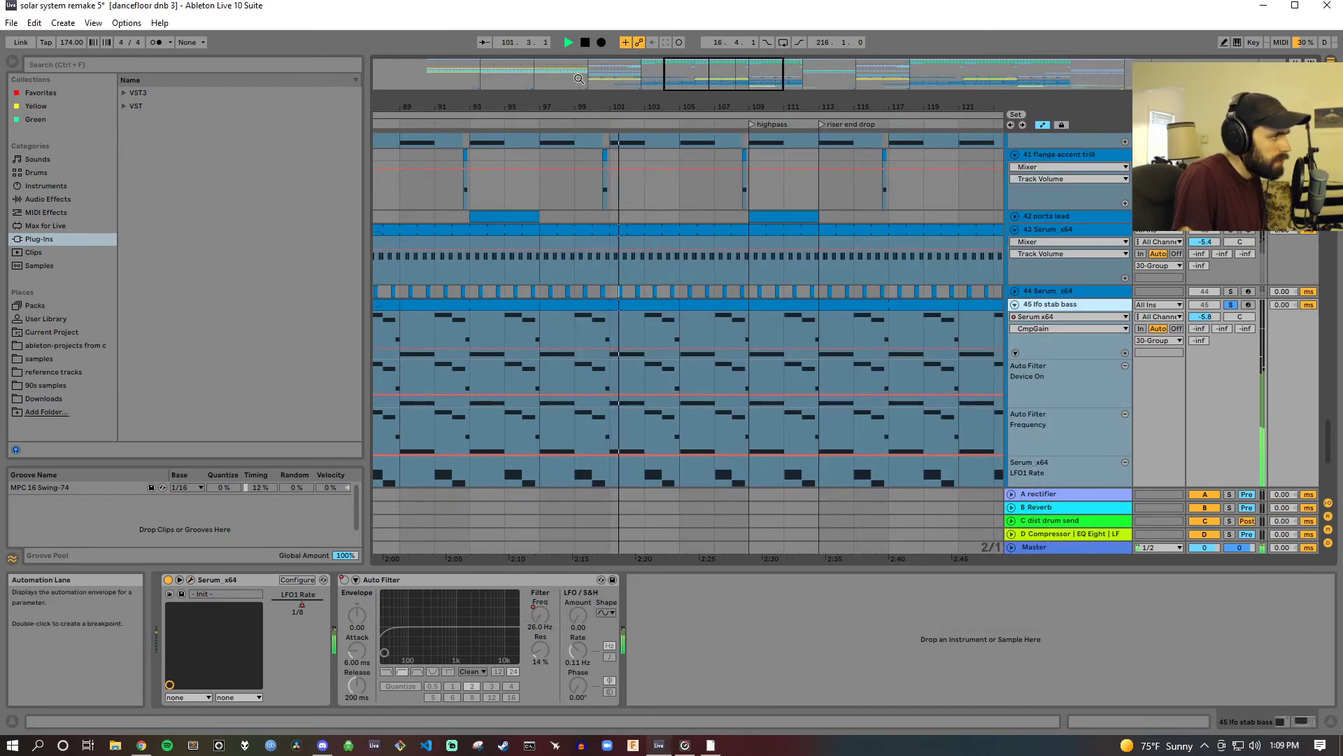
Step: Stop playback, unfold the sub bass track, and play it soloed from about bar 96
left_click(586, 42)
scroll(831, 329, "down", 3)
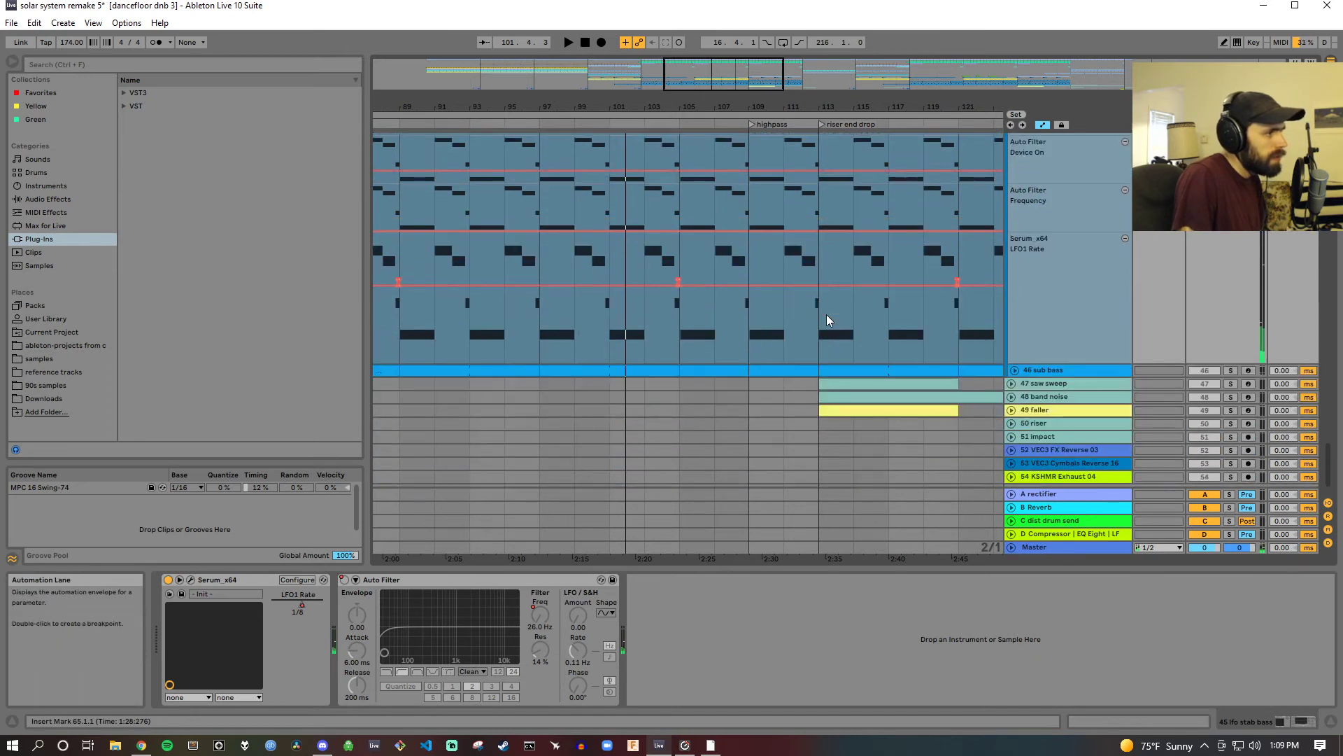
left_click(1041, 343)
left_click(1016, 343)
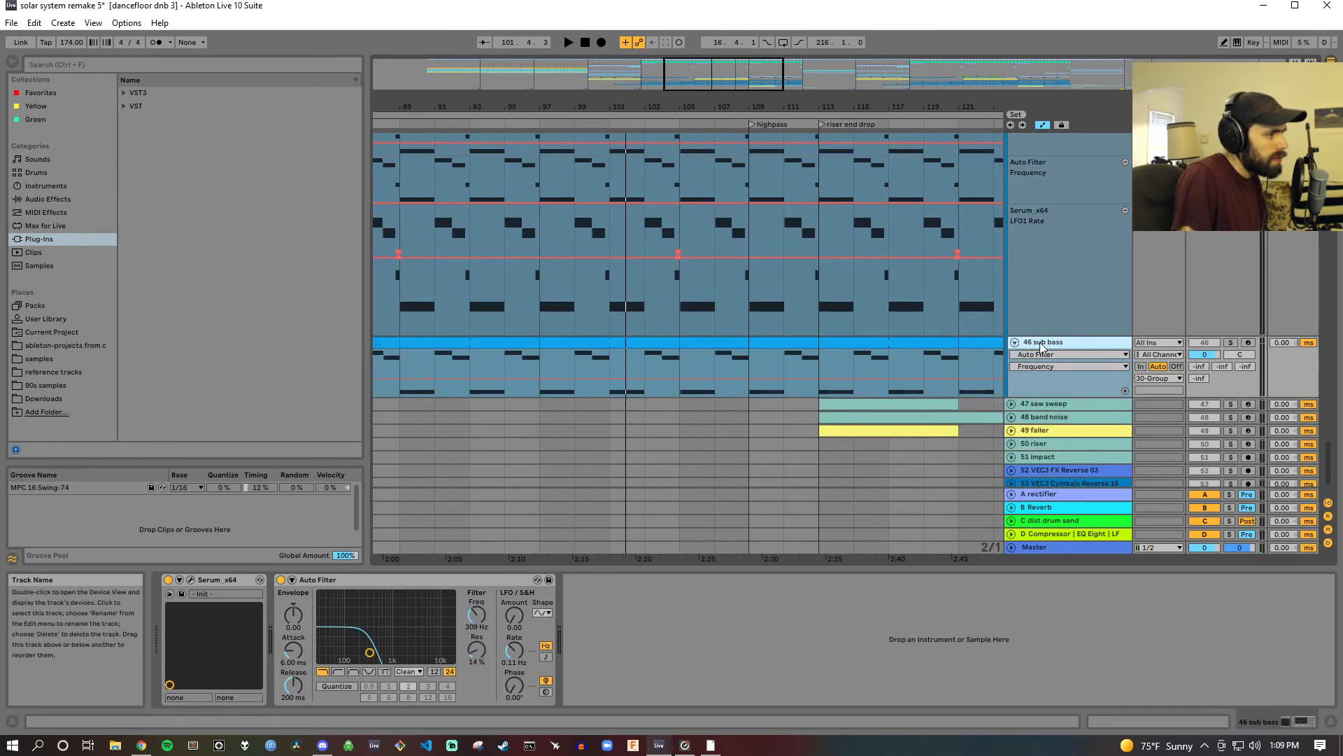
left_click(1232, 342)
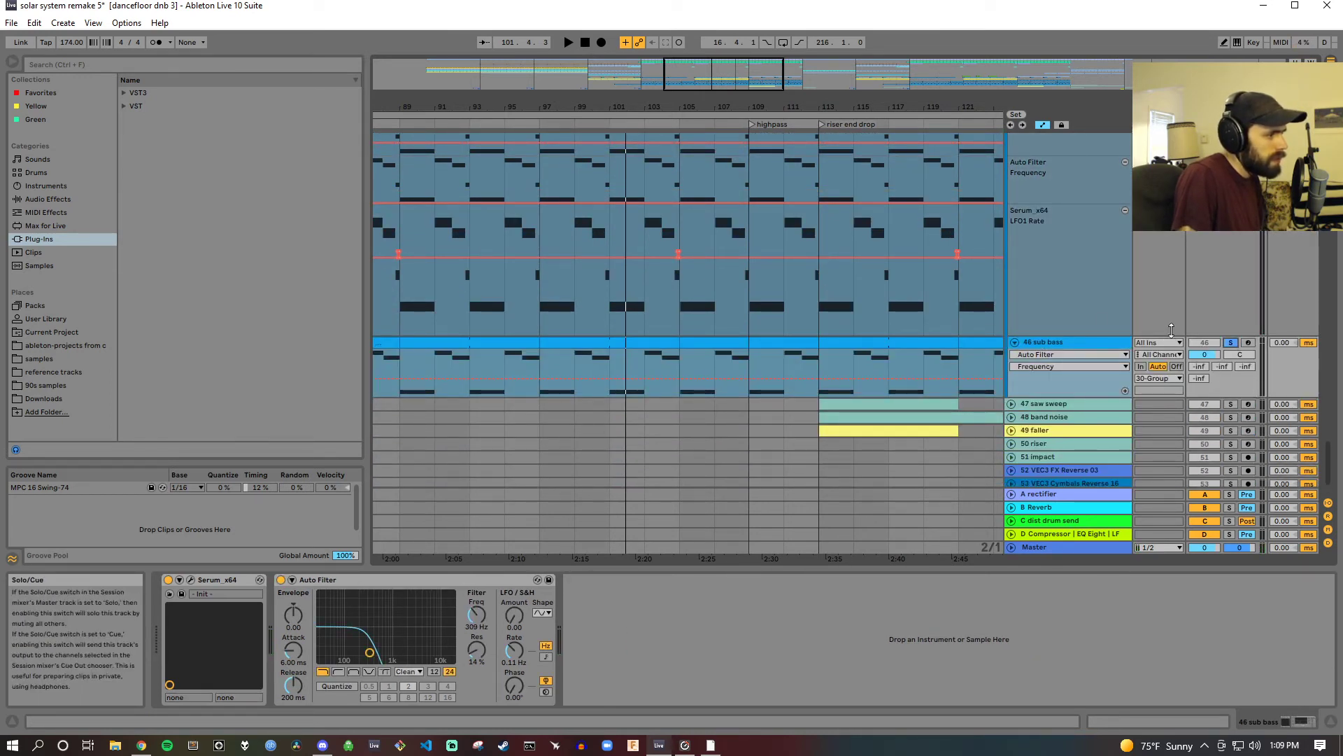
left_click(535, 117)
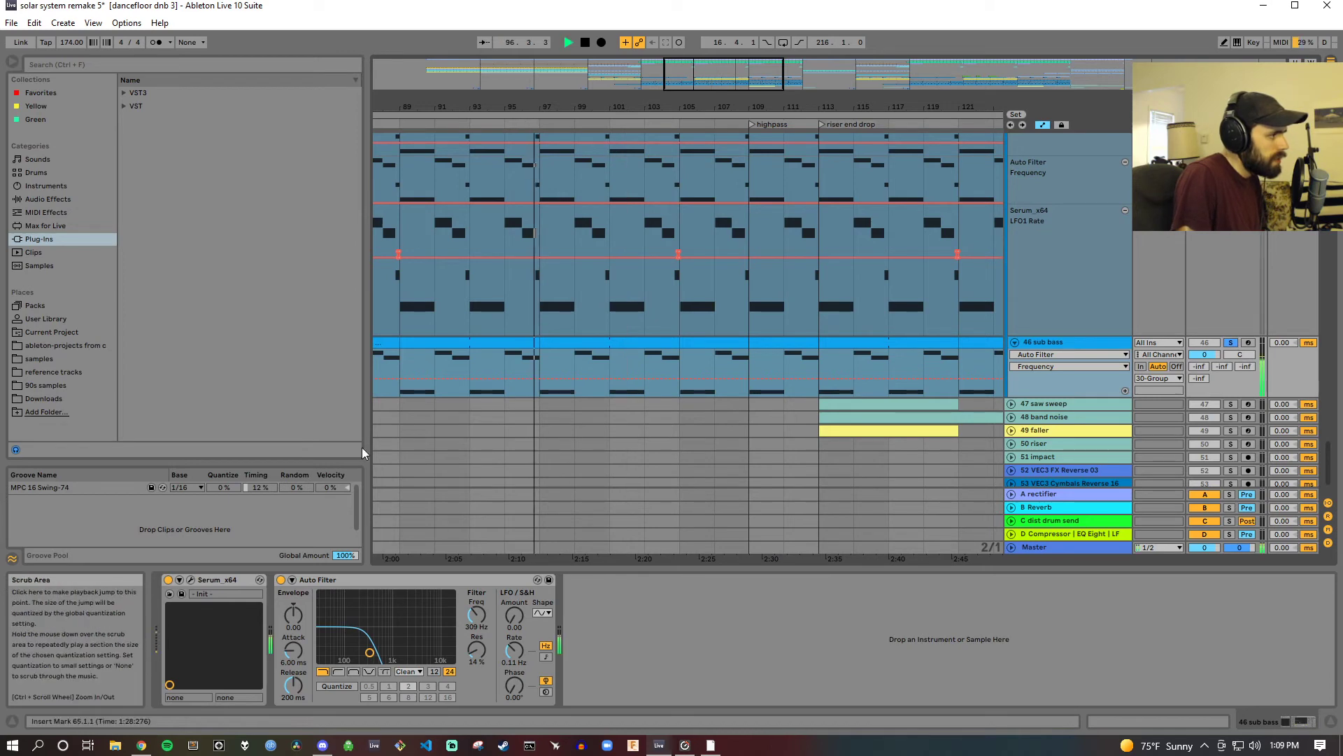
Step: Open the sub bass's Serum, stop playback, review its oscillator and distortion effect, and close it
left_click(191, 581)
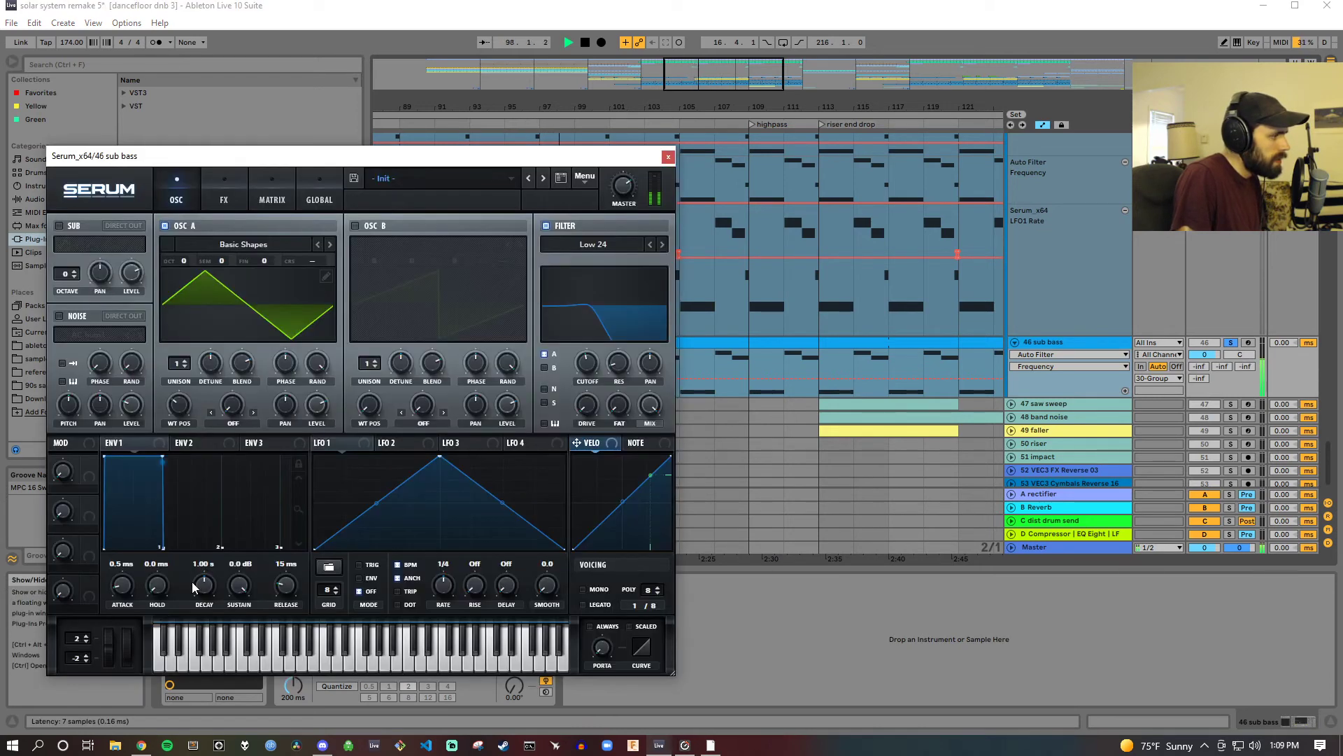
left_click(587, 43)
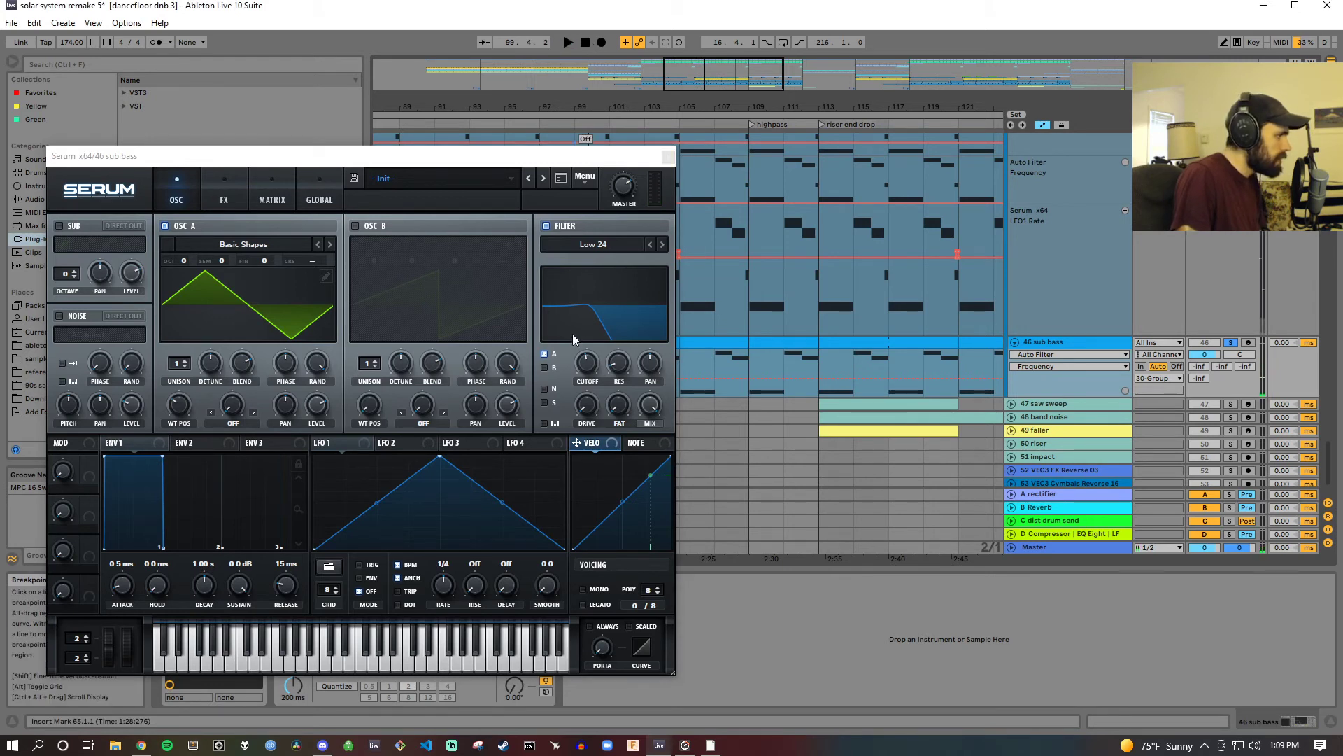
left_click(222, 200)
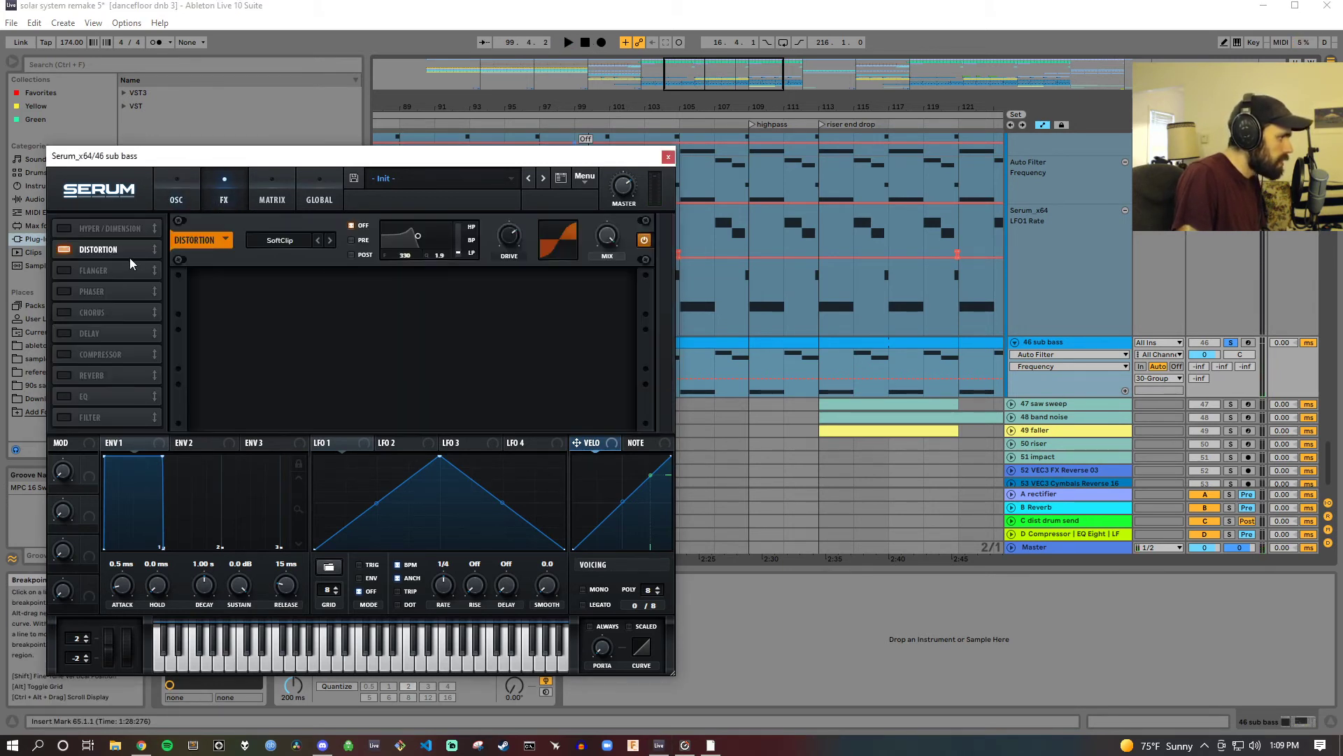
left_click(668, 158)
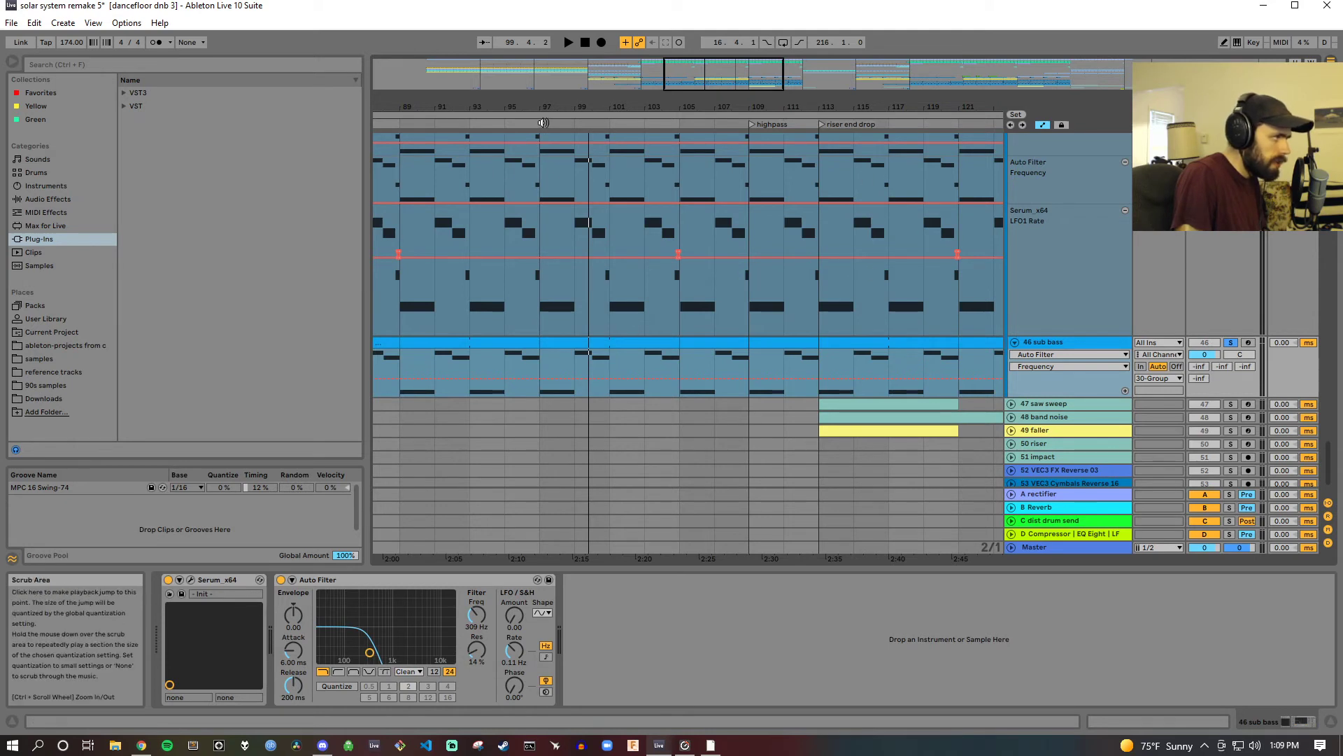
Step: Replay the sub bass from about bar 97, switch its solo off, and solo 30 Group to hear all its tracks
left_click(538, 115)
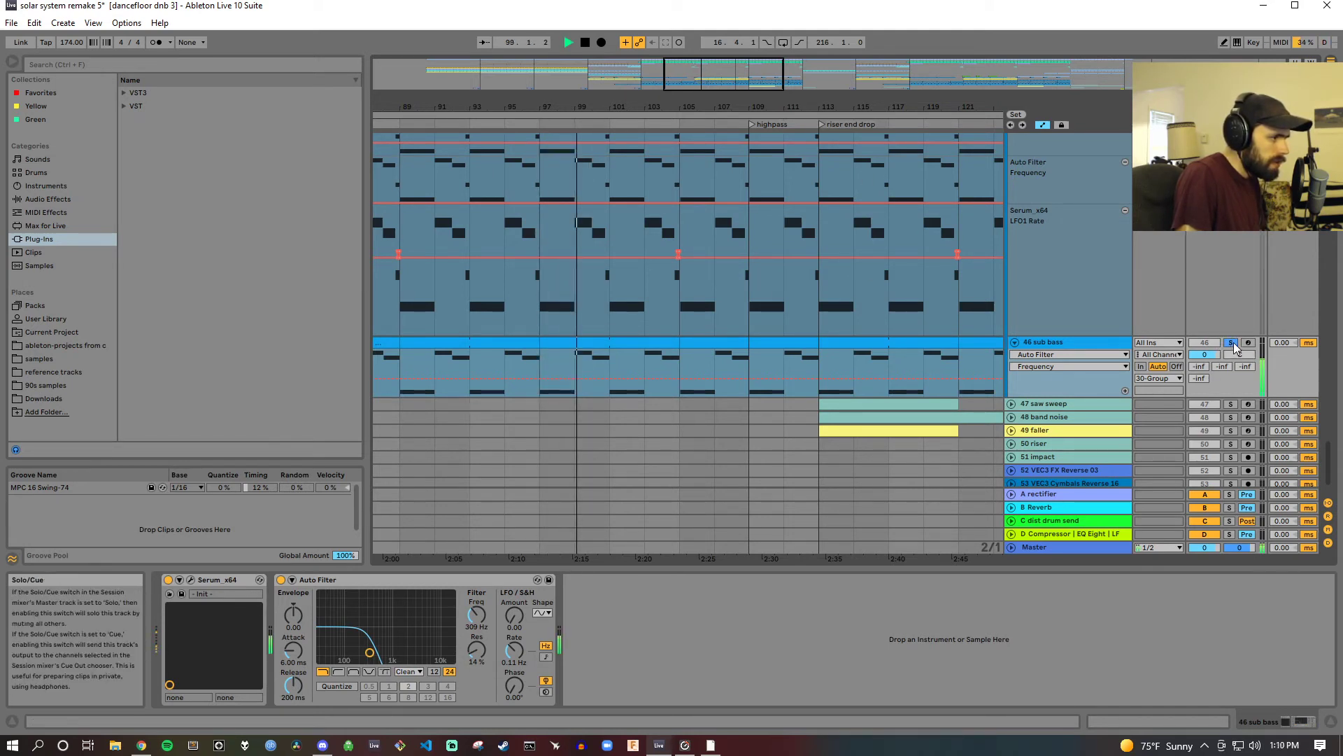
scroll(1235, 350, "up", 5)
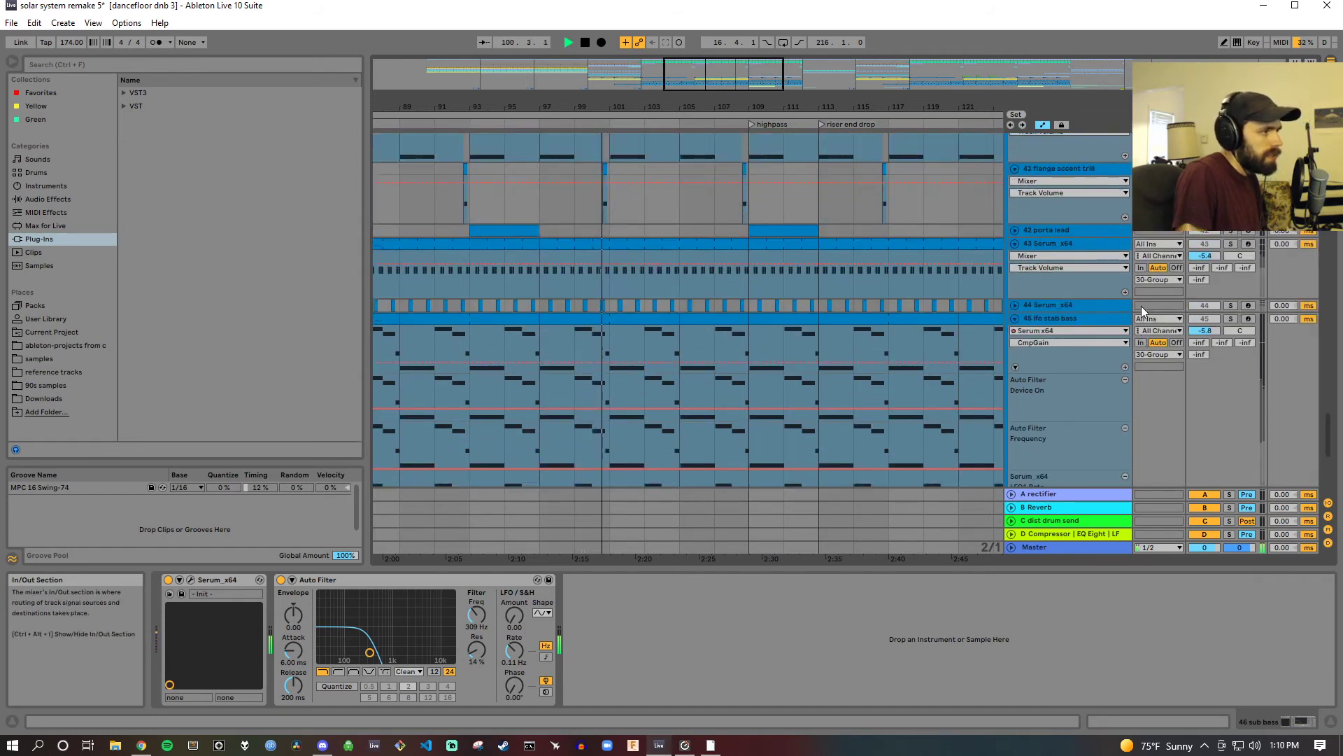
left_click_drag(1330, 435, 1333, 329)
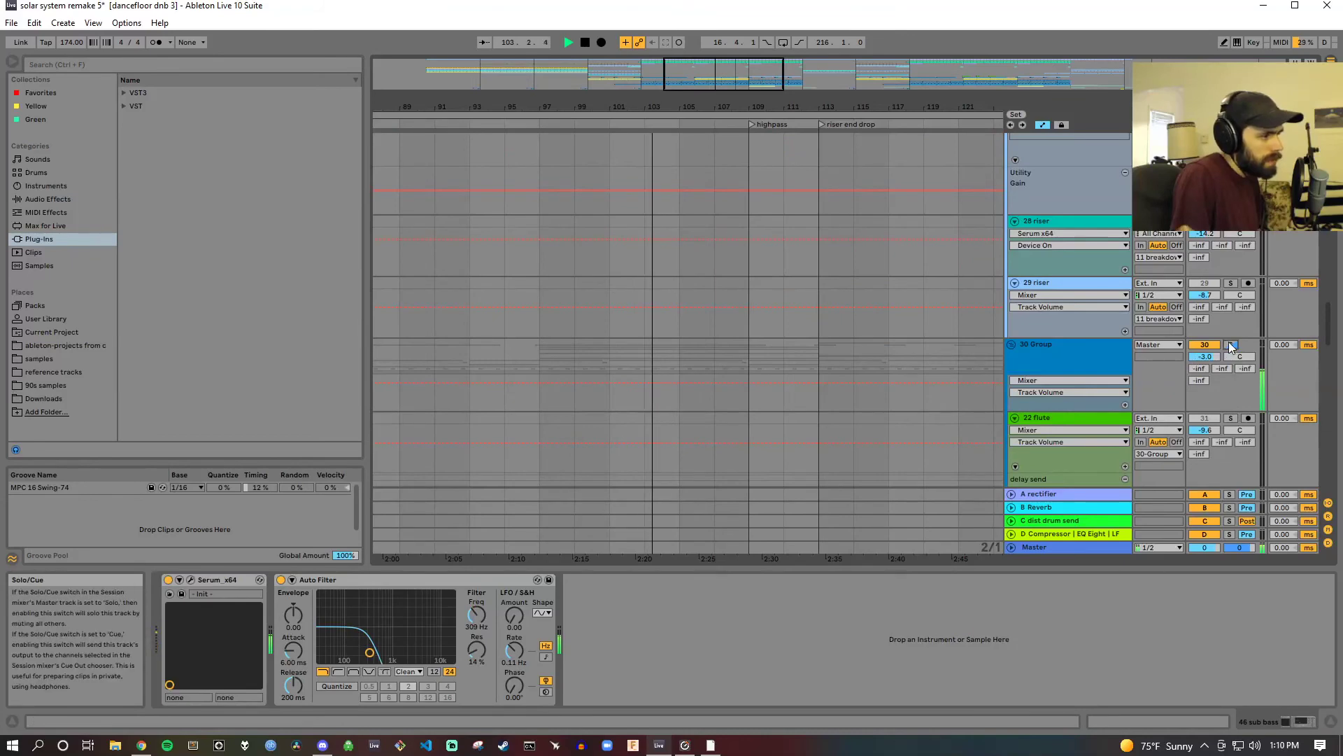
Step: Look through the tracks and automation inside 30 Group while the drop plays on into the riser, and stop playback
scroll(875, 276, "down", 5)
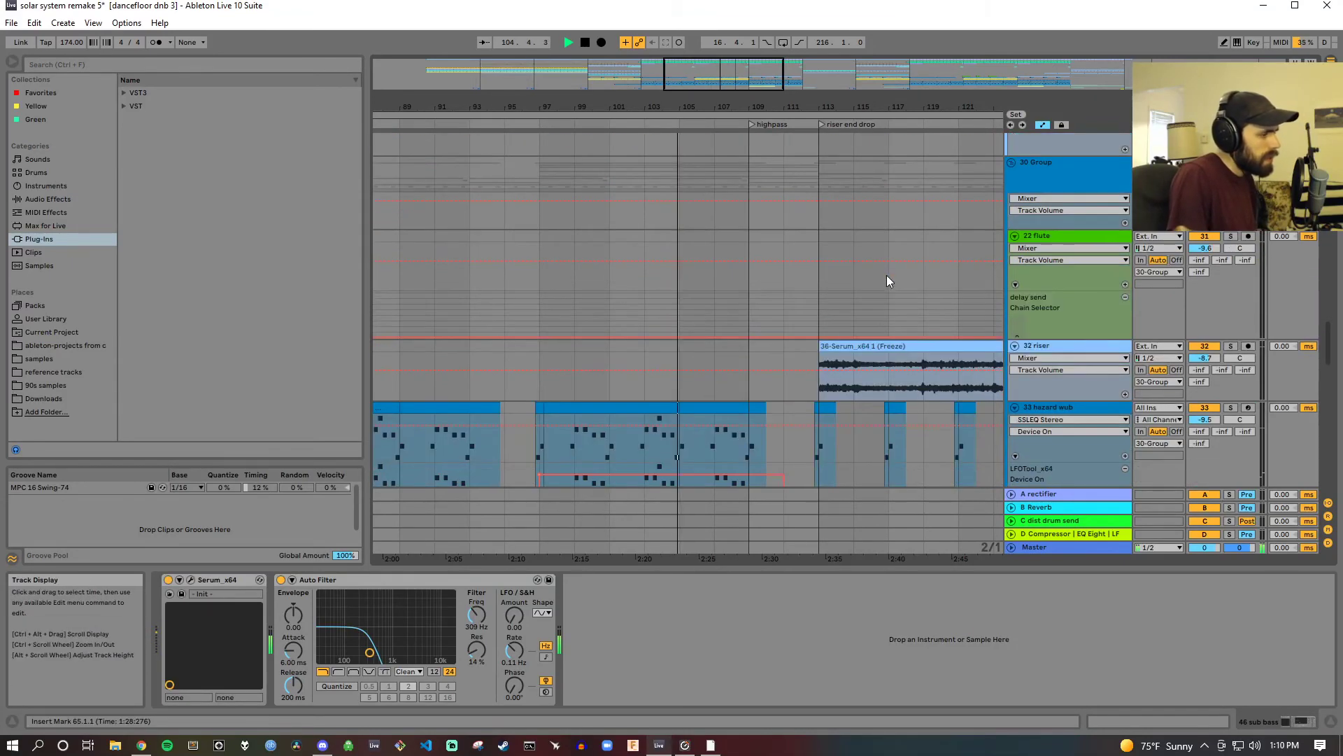
left_click_drag(1329, 349, 1340, 494)
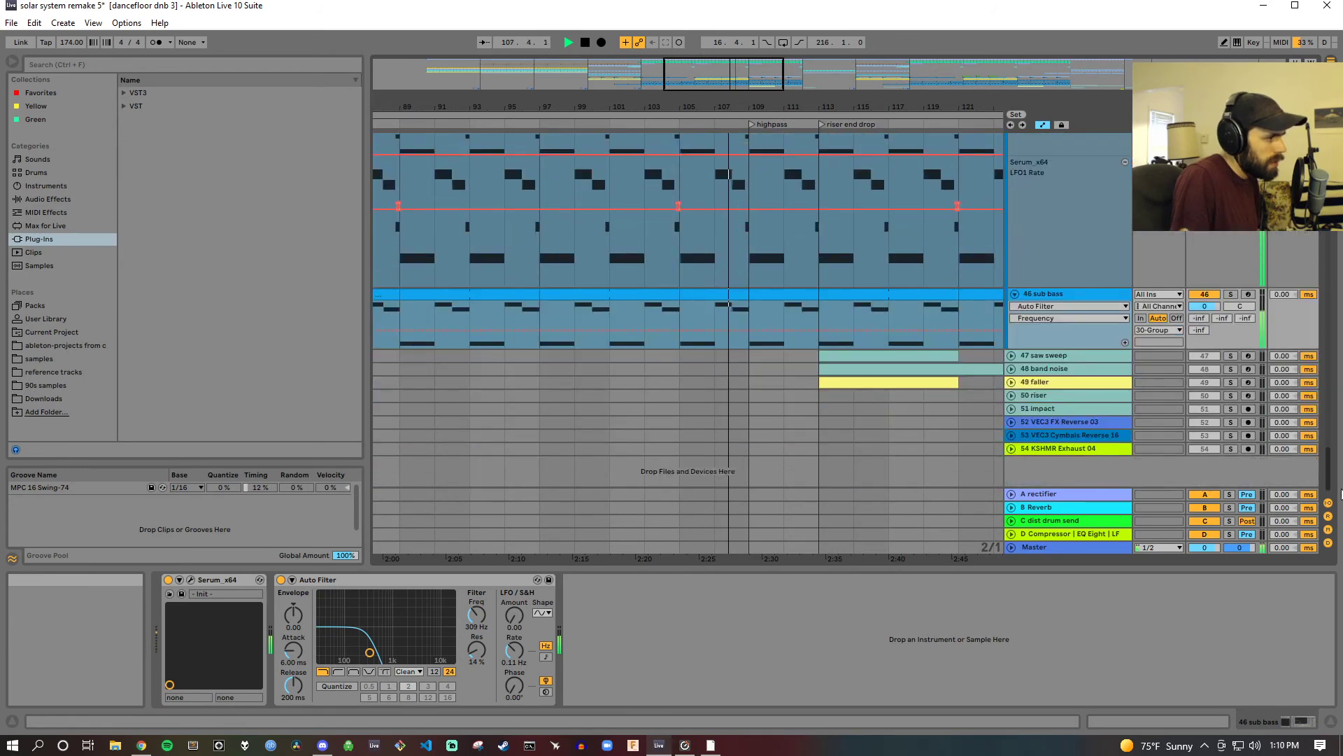
scroll(888, 298, "up", 10)
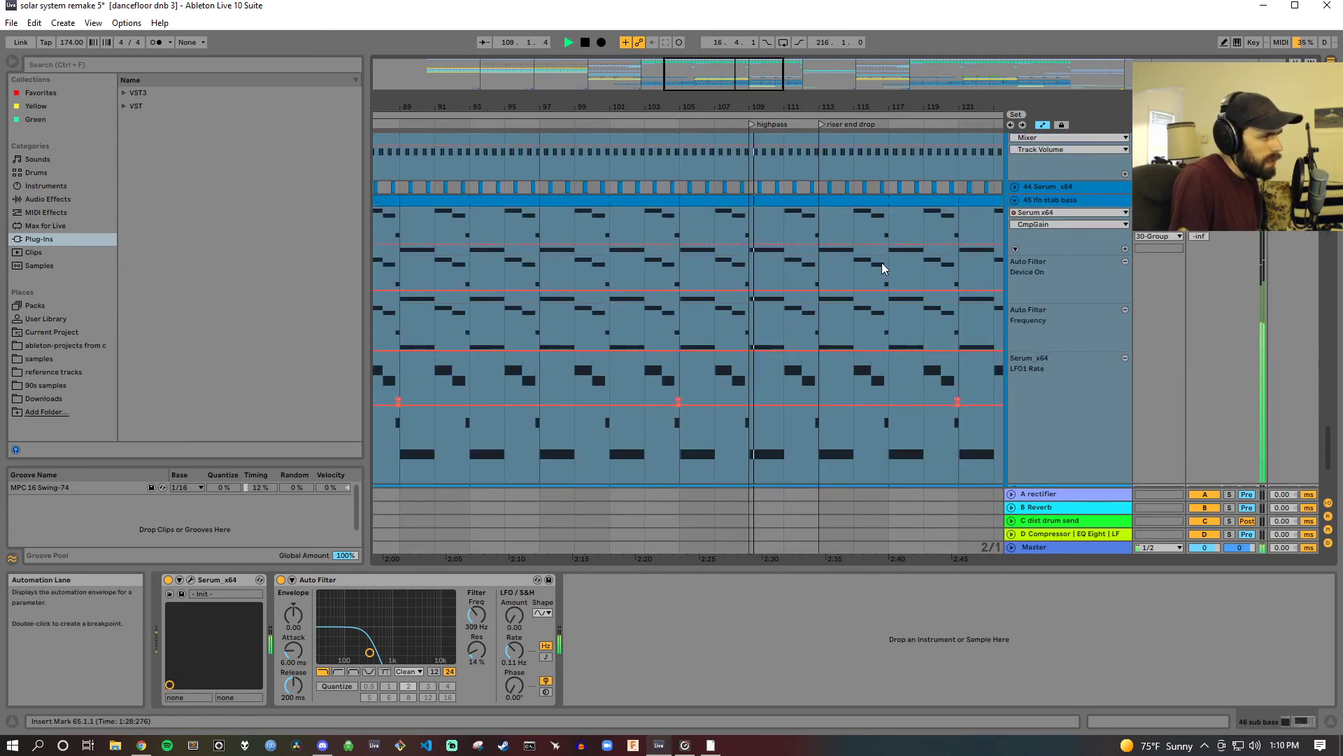
scroll(872, 239, "up", 10)
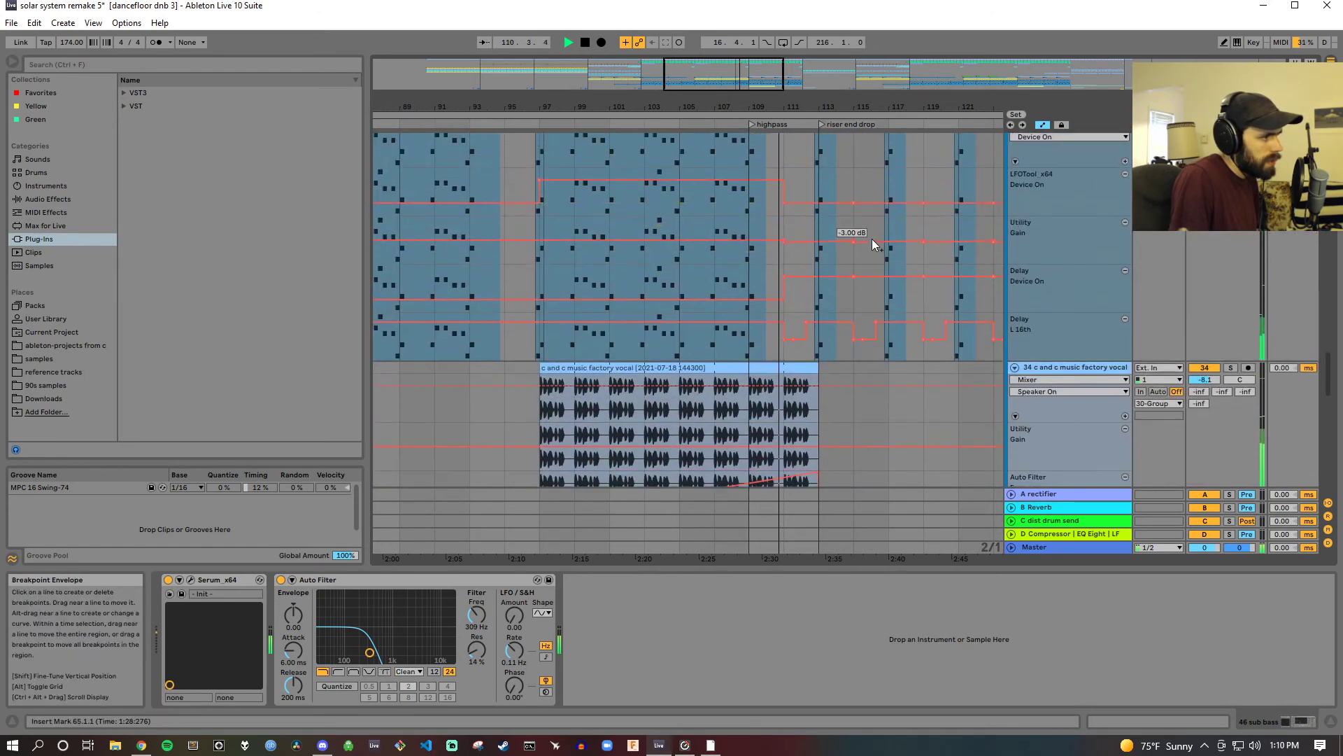
scroll(1333, 270, "down", 6)
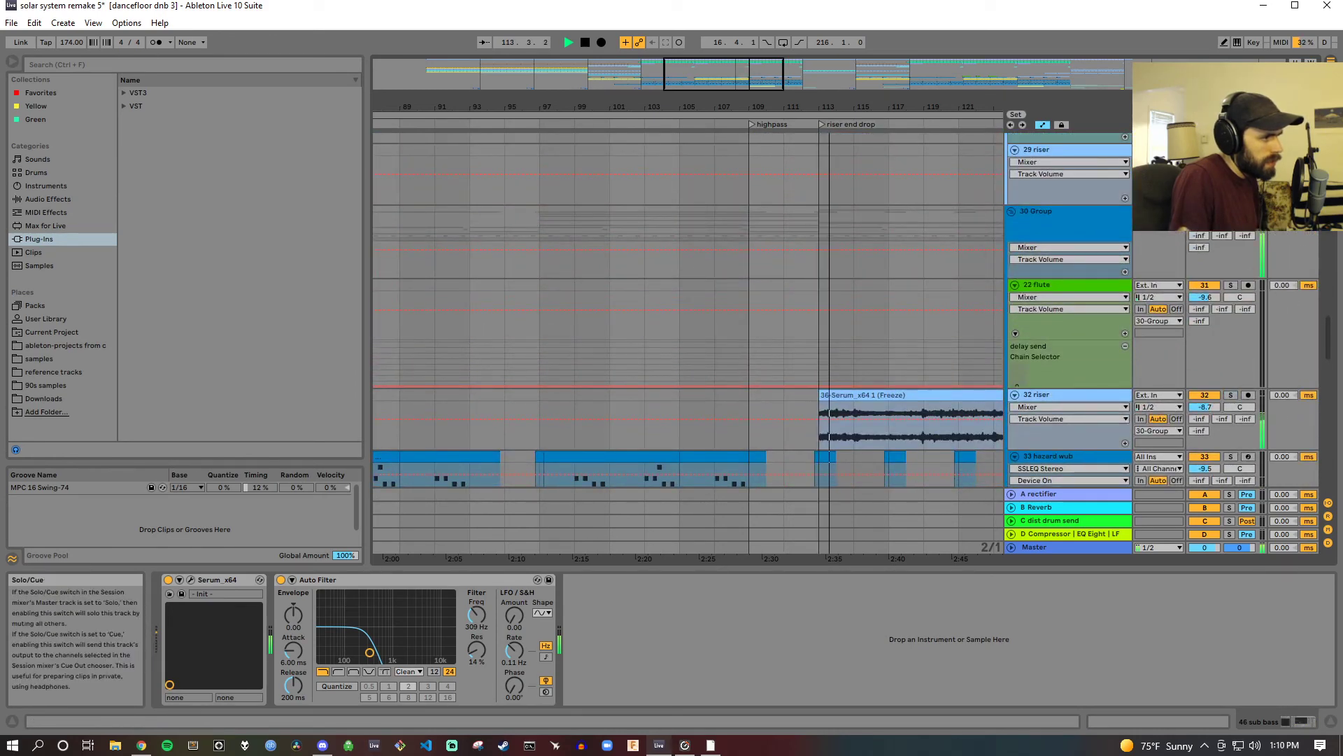
left_click(586, 43)
scroll(672, 326, "down", 2)
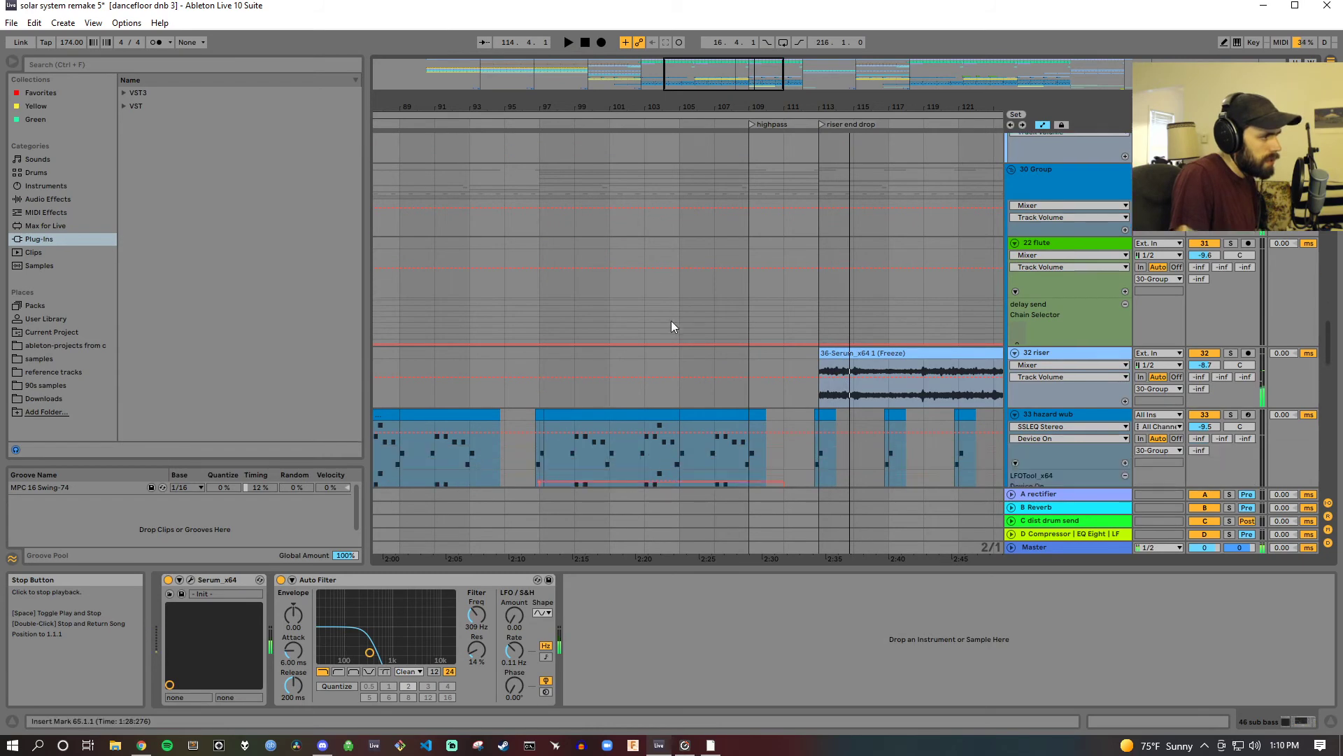
Step: Unfold the 47 saw sweep track, open its Serum, and review the oscillator and filter settings
left_click_drag(1329, 348, 1331, 476)
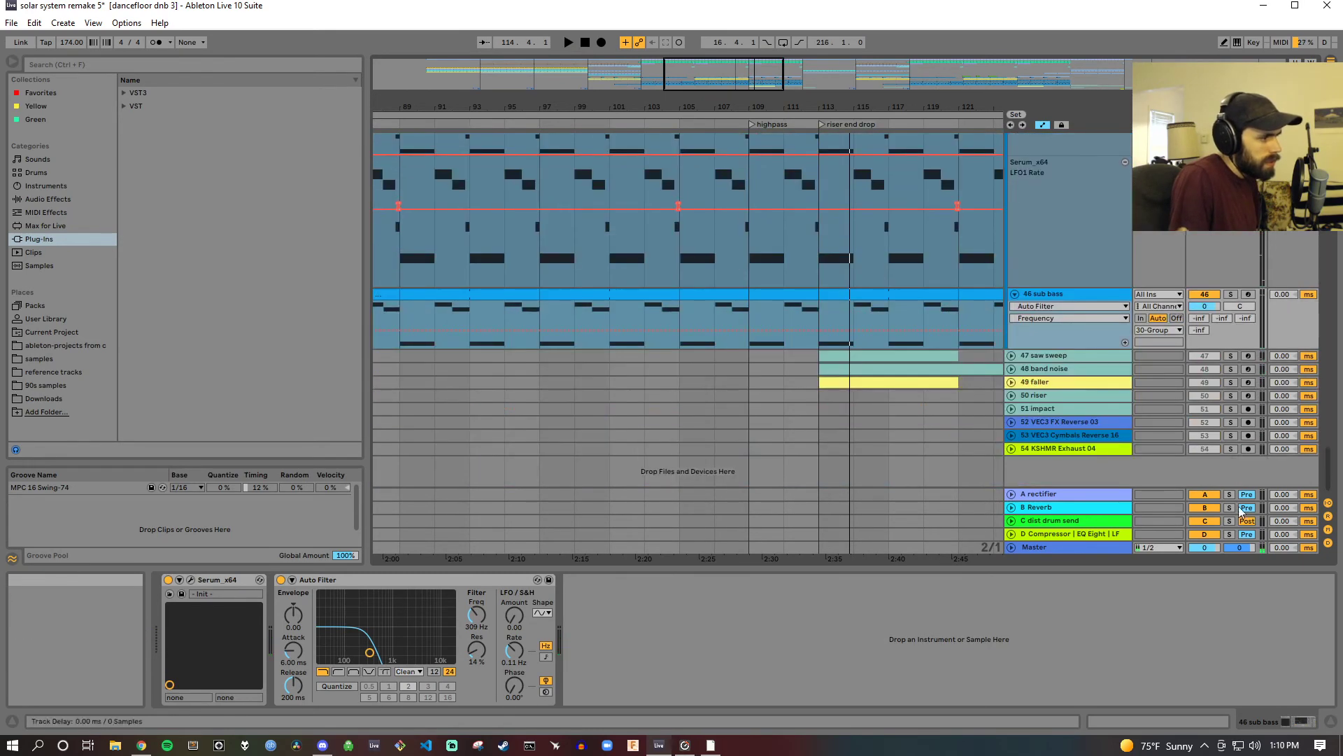
left_click(1041, 355)
left_click(1011, 356)
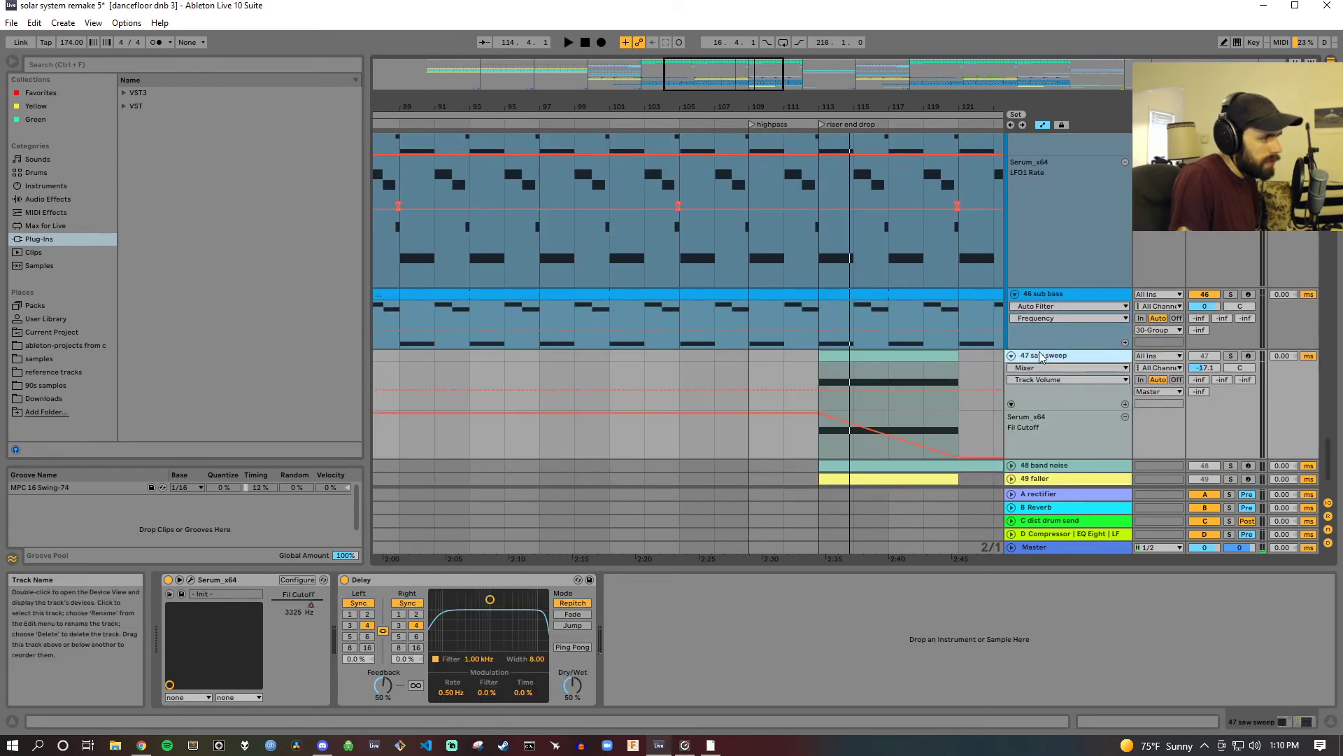
scroll(925, 402, "down", 3)
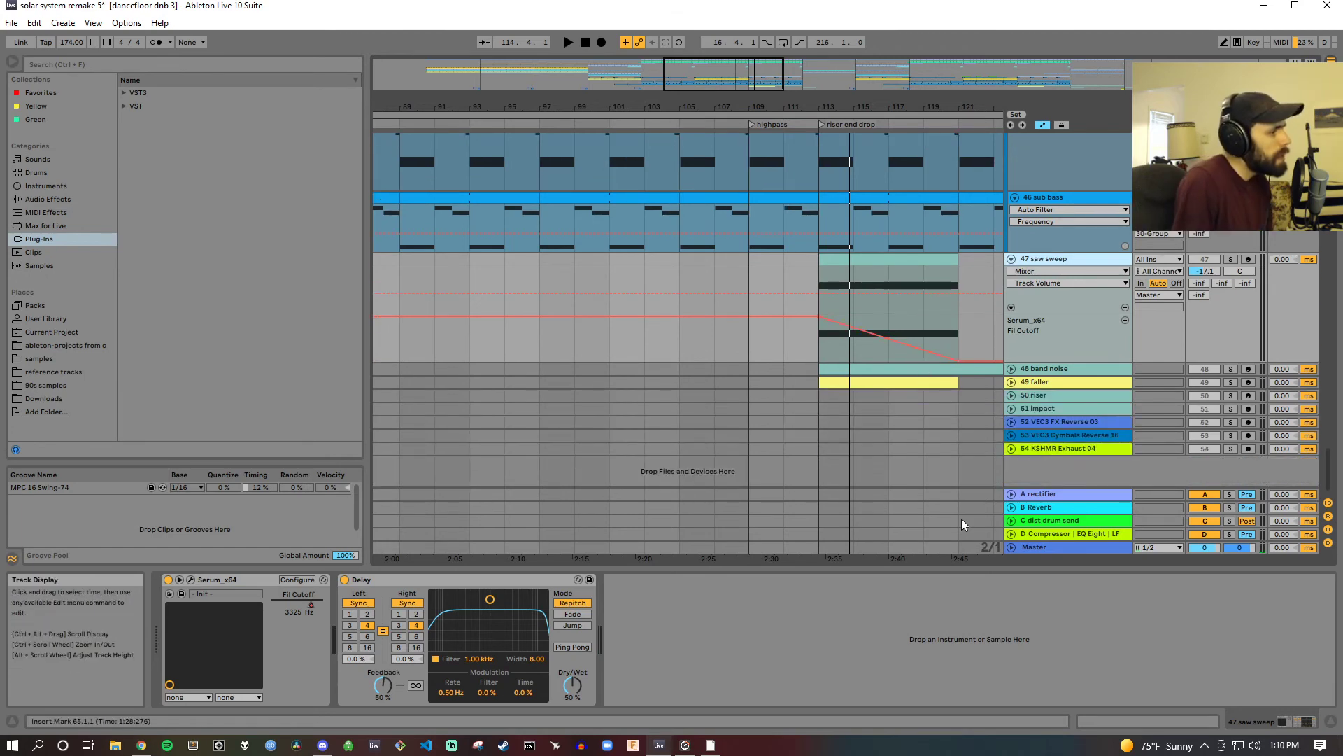
left_click(191, 580)
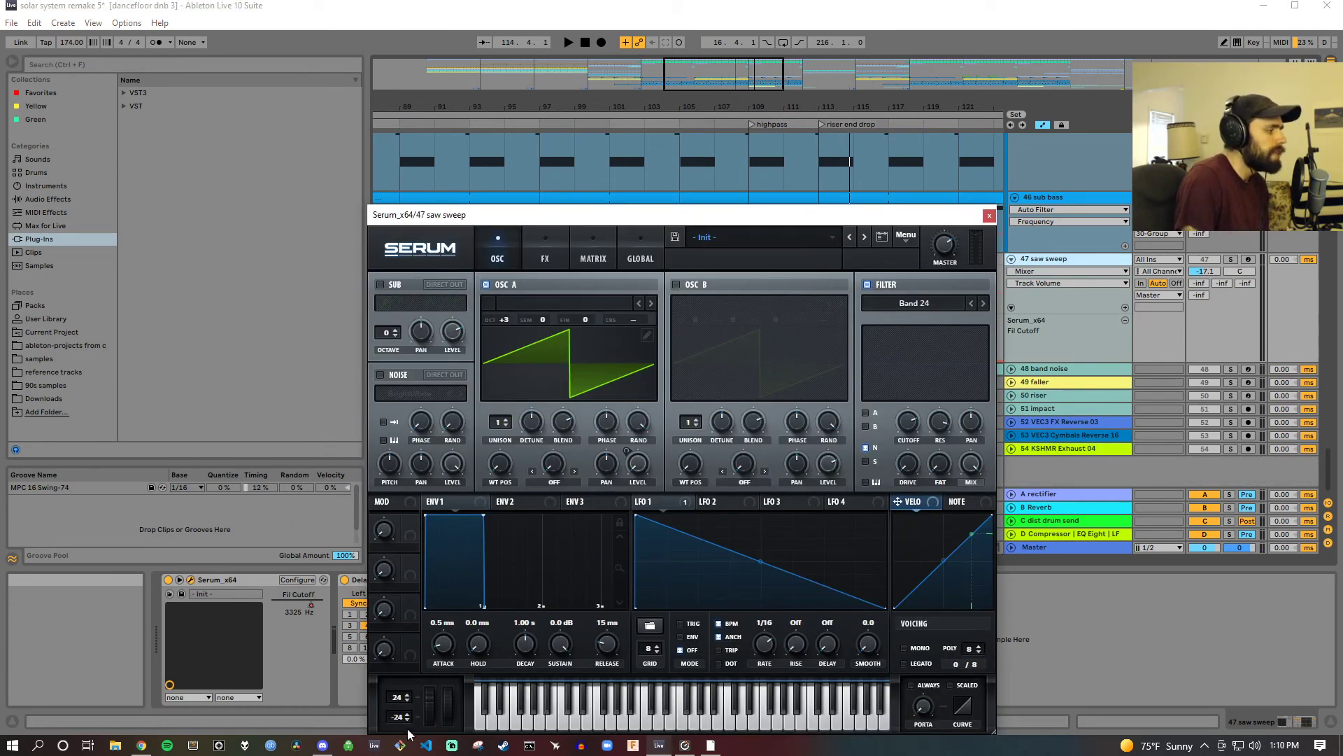
left_click_drag(578, 217, 310, 119)
Step: Inspect the pitch bend envelope of the saw sweep clip at bar 113, close Serum, and return to the device view
left_click(906, 260)
double_click(899, 259)
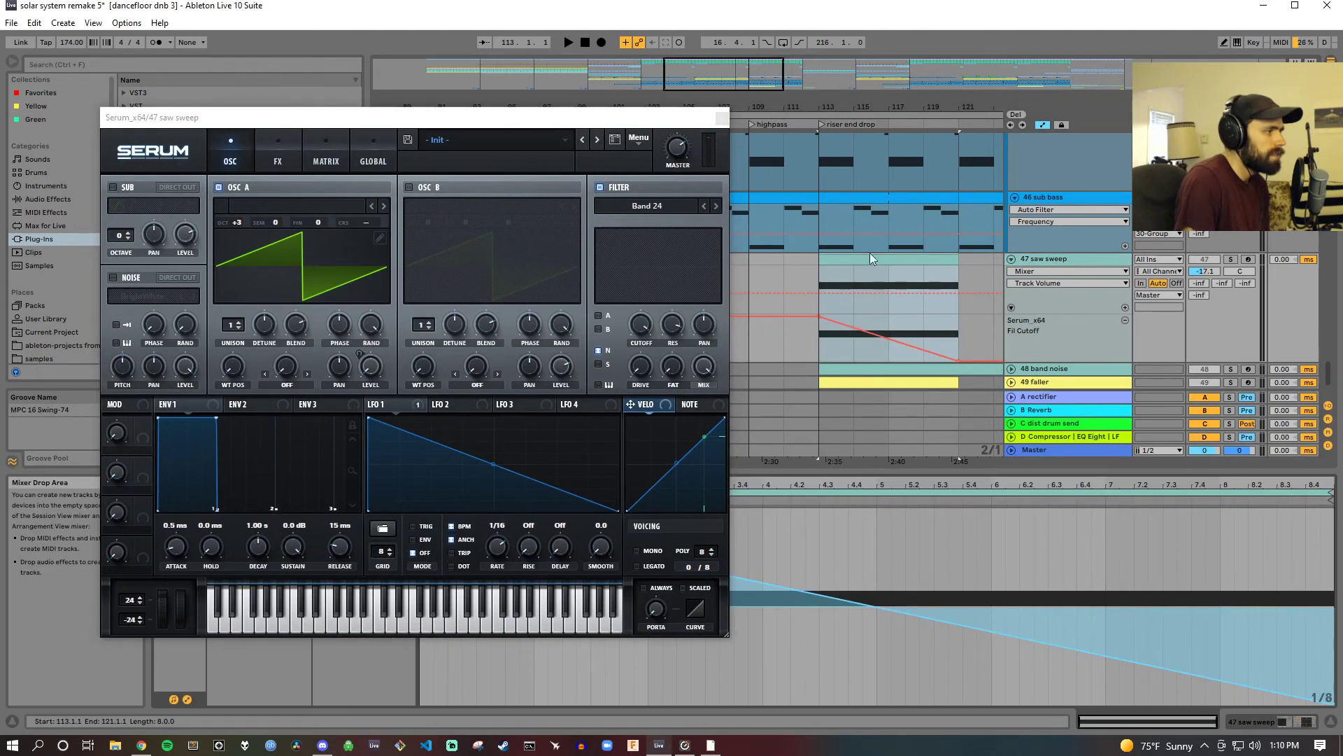
left_click(724, 119)
scroll(826, 292, "down", 3)
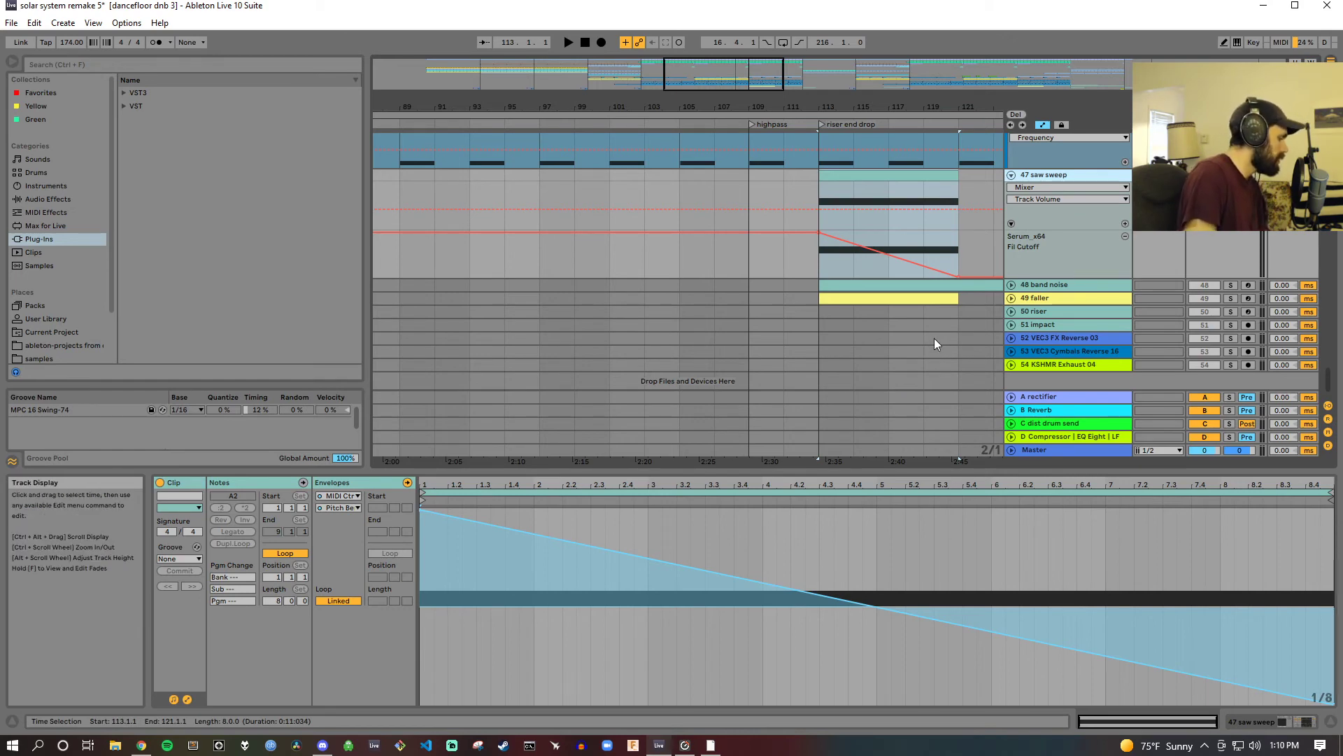
key("shift+Tab")
Step: Reopen the saw sweep's Serum, review its oscillator and reverb effect, and close the plug-in window
left_click(190, 580)
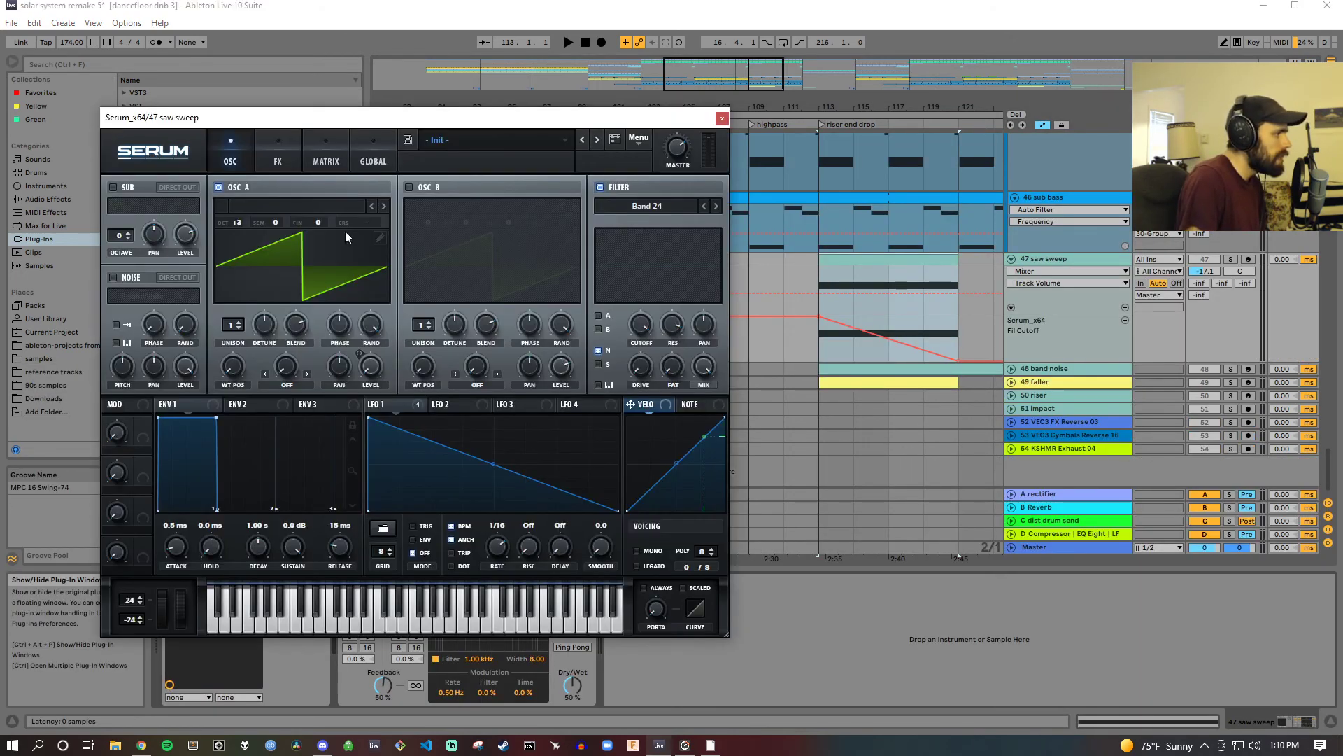
left_click(278, 161)
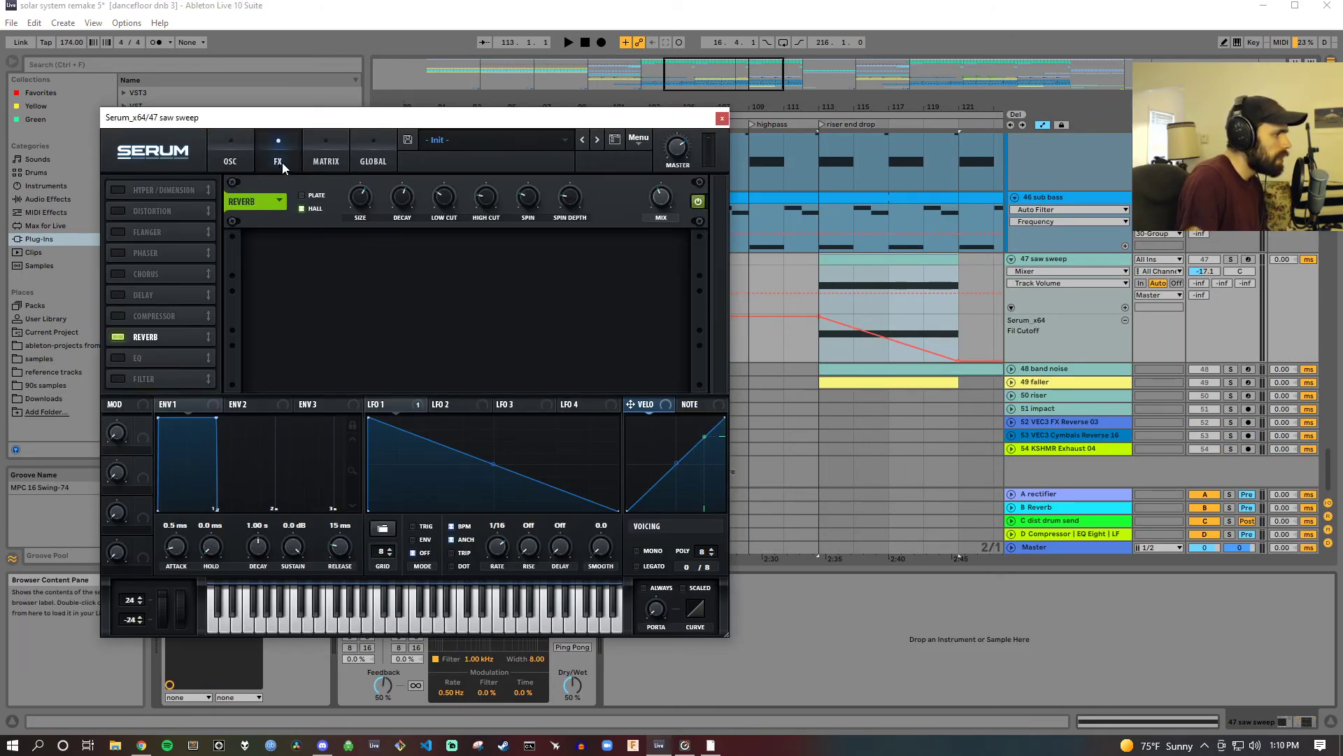
left_click(722, 119)
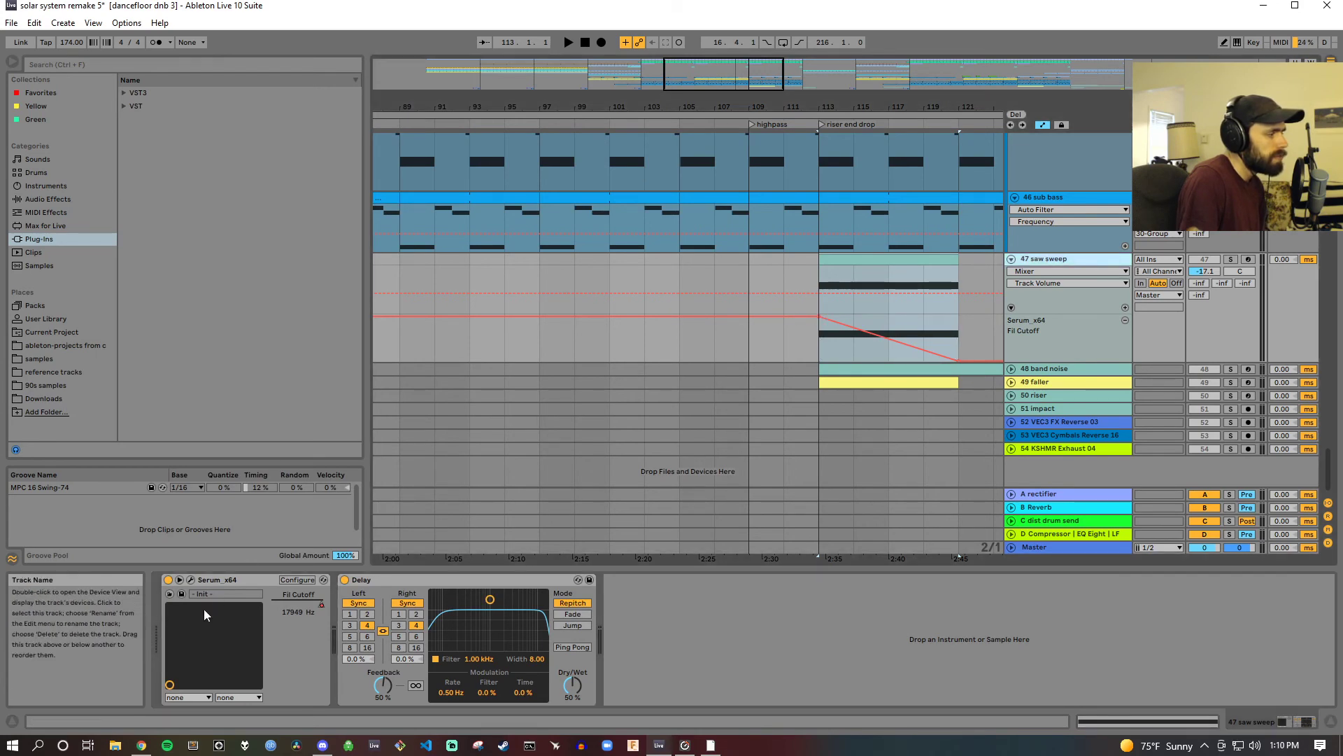
left_click(190, 579)
left_click(279, 160)
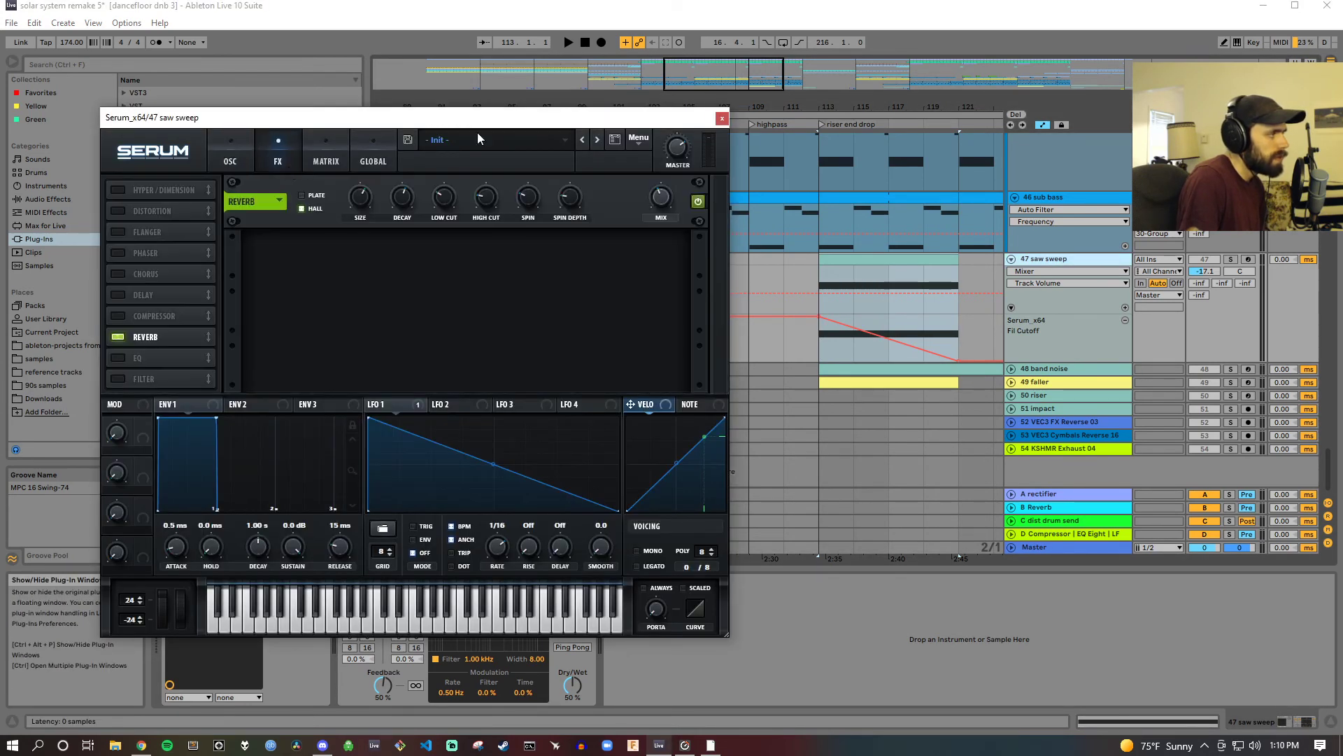
left_click(723, 120)
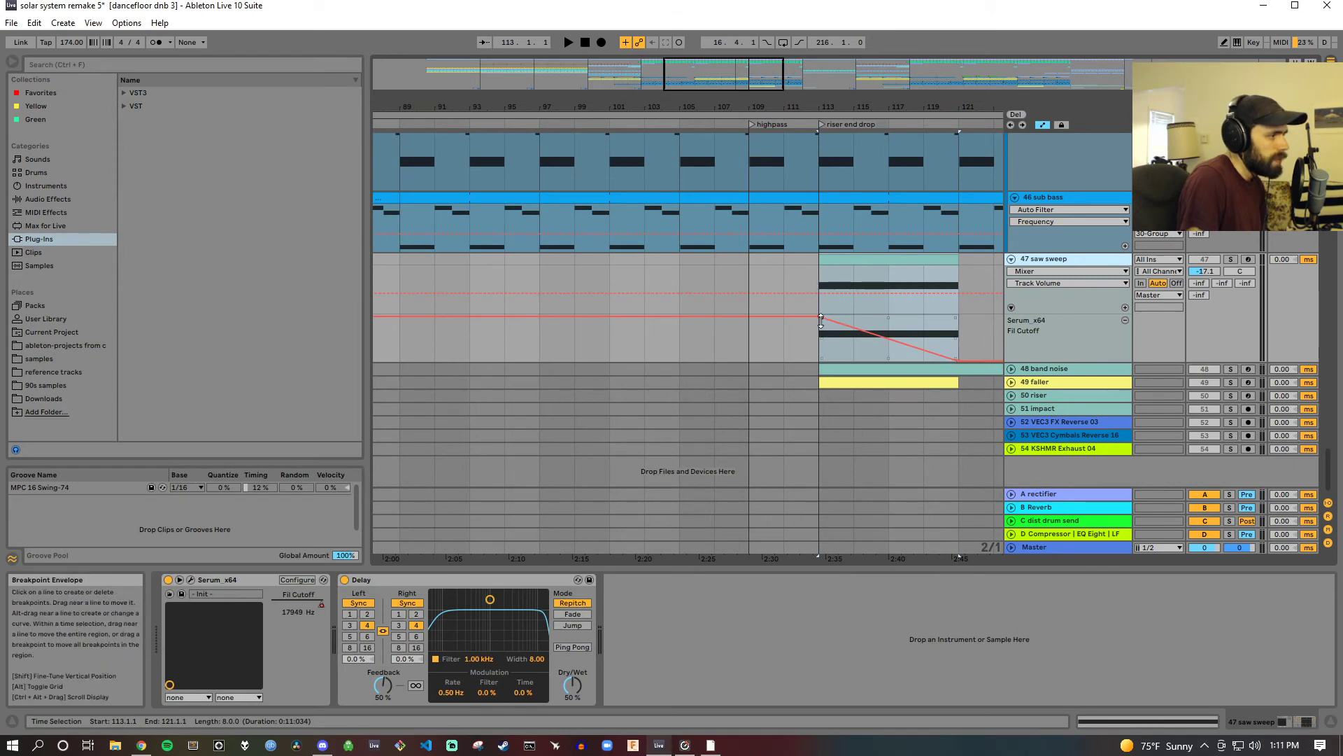
Step: Delete all the Fil Cutoff automation on the saw sweep track and remove its automation lane
left_click(960, 360)
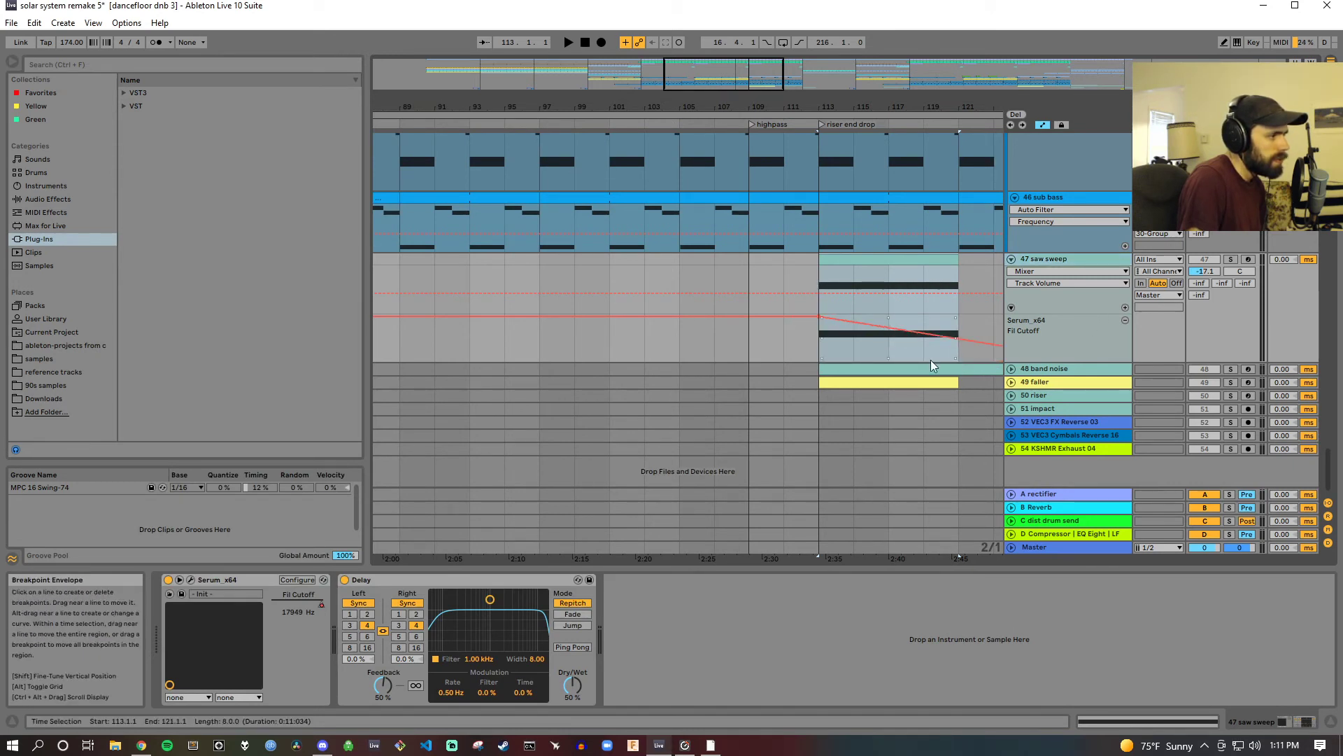
left_click(817, 317)
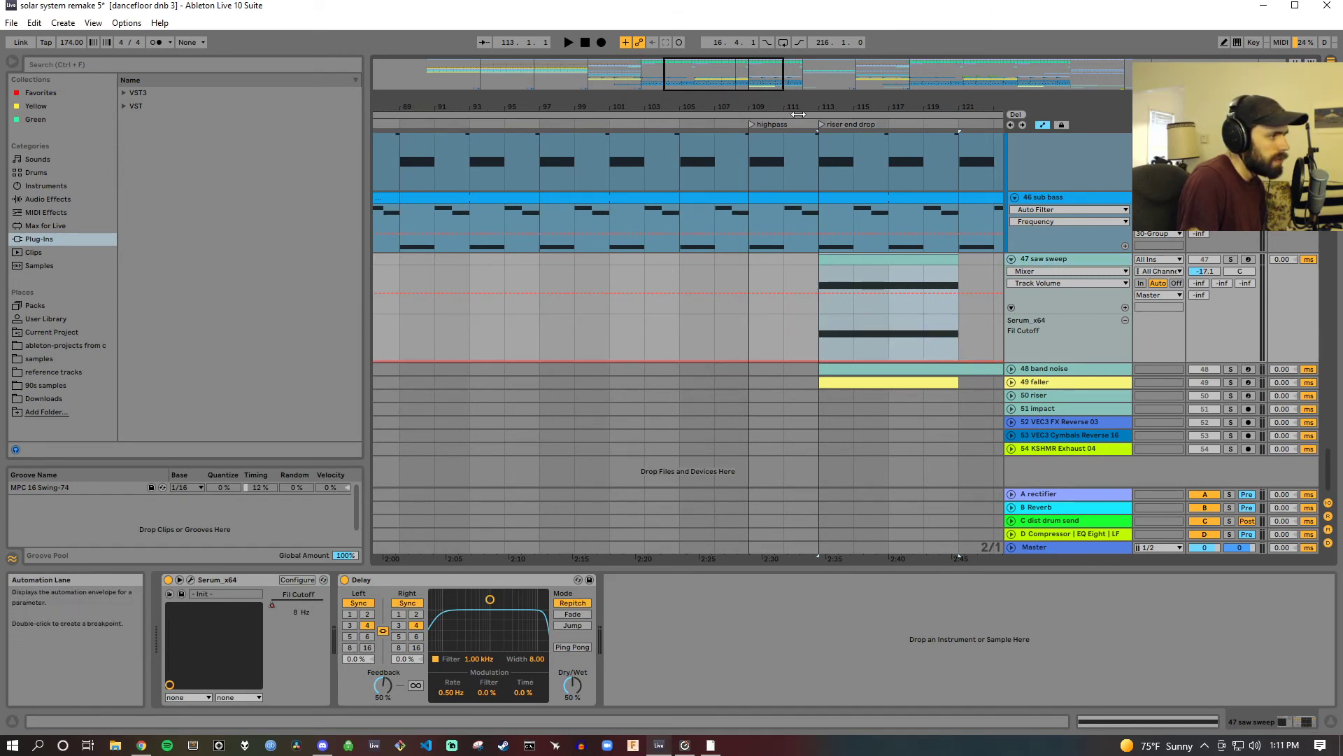
left_click_drag(810, 108, 633, 35)
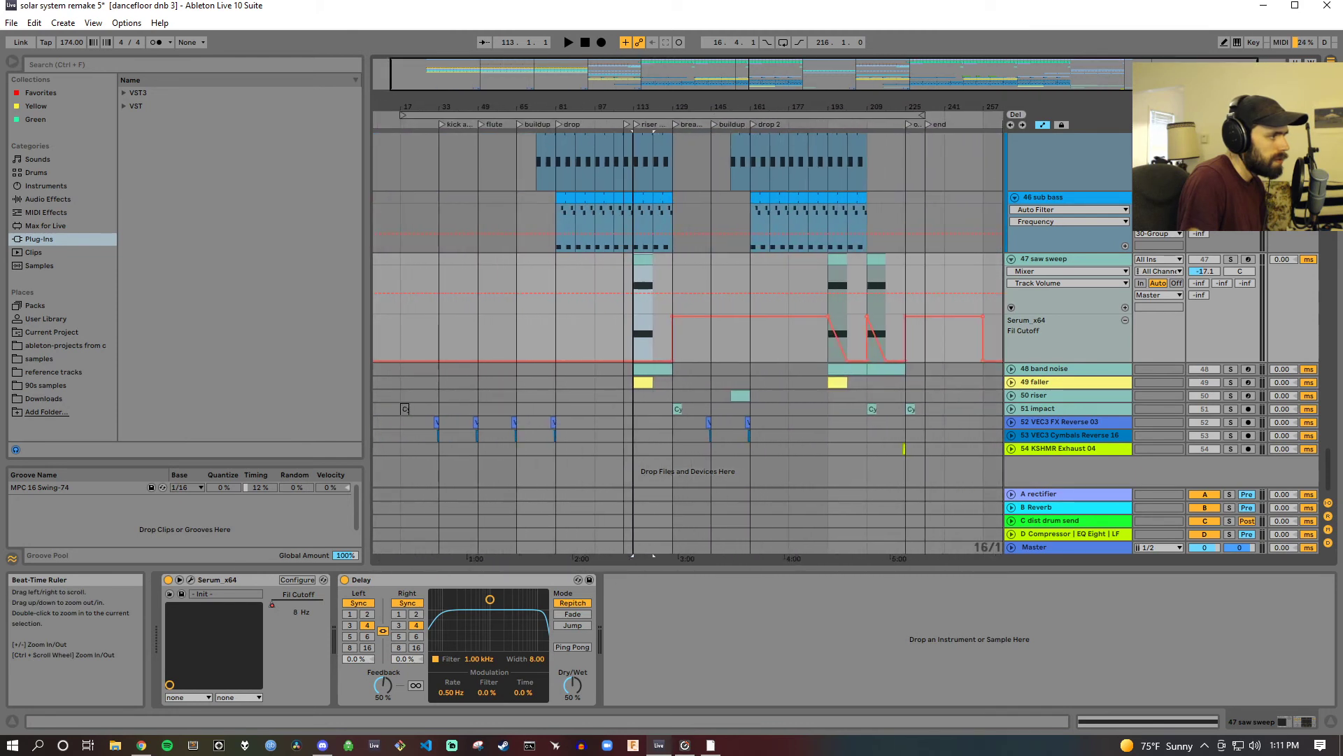
left_click_drag(576, 329, 981, 333)
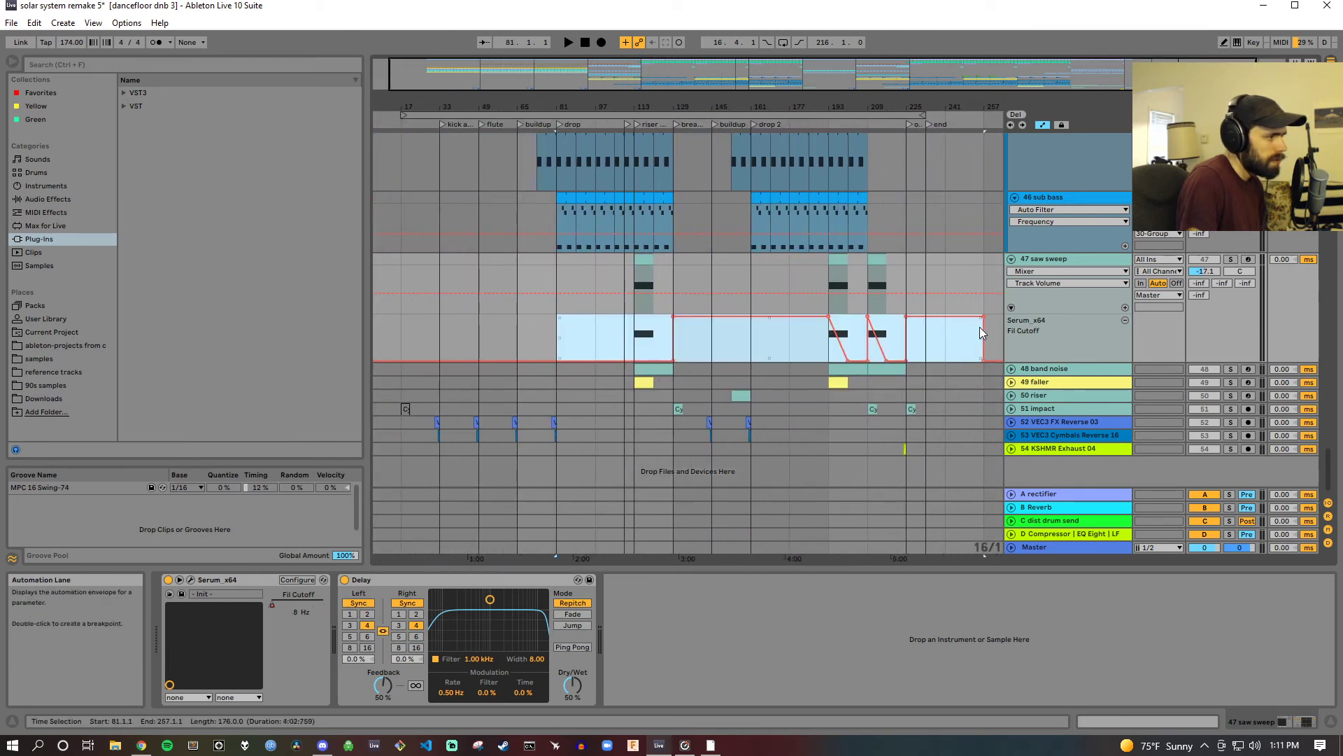
key("Delete")
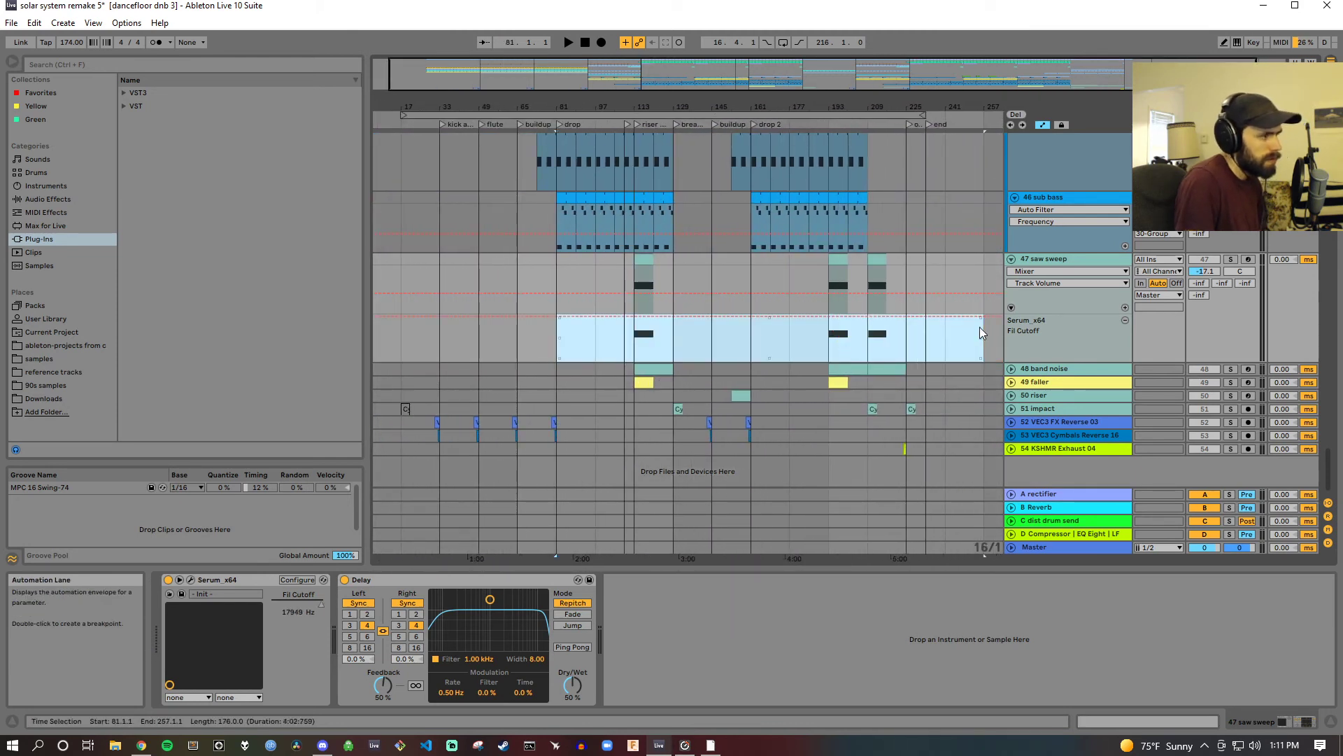
left_click(1126, 319)
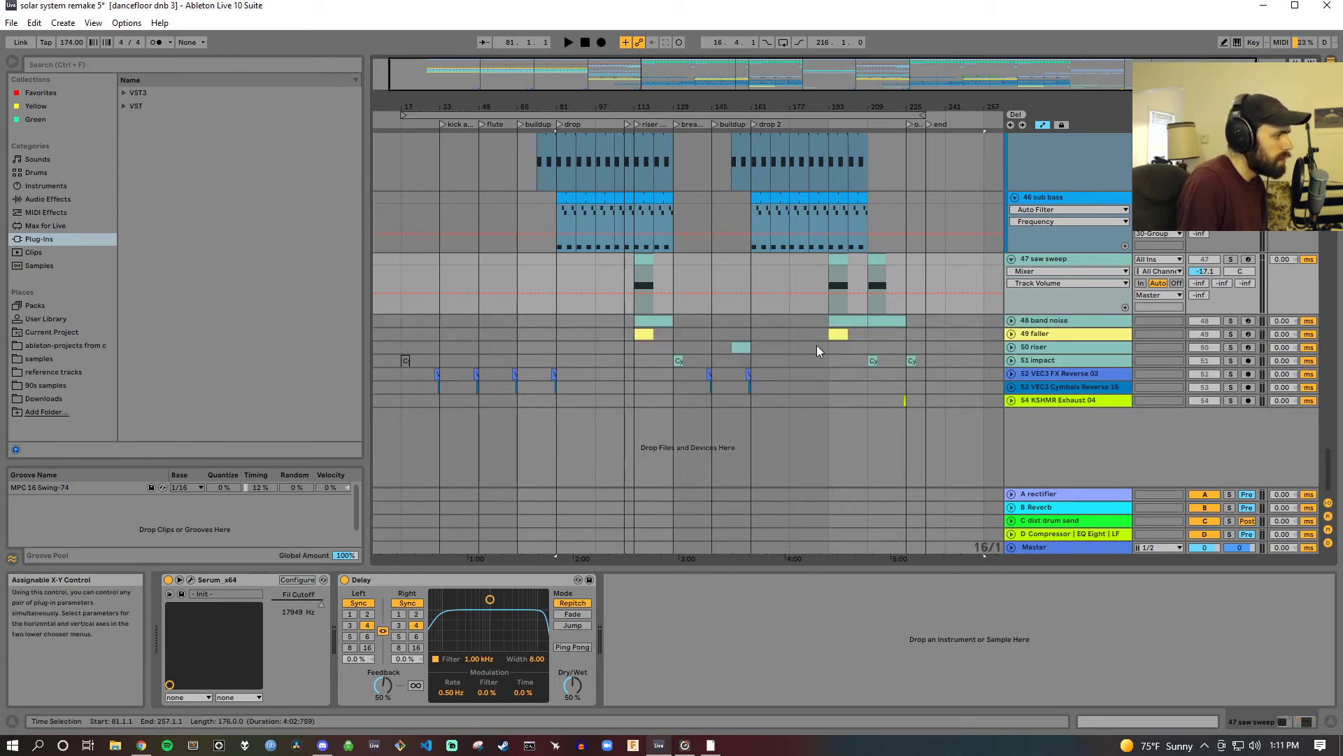
Step: Play the saw sweep soloed from the riser end drop locator, set its Fil Cutoff to 11544 Hz, and stop playback with Serum open
double_click(635, 123)
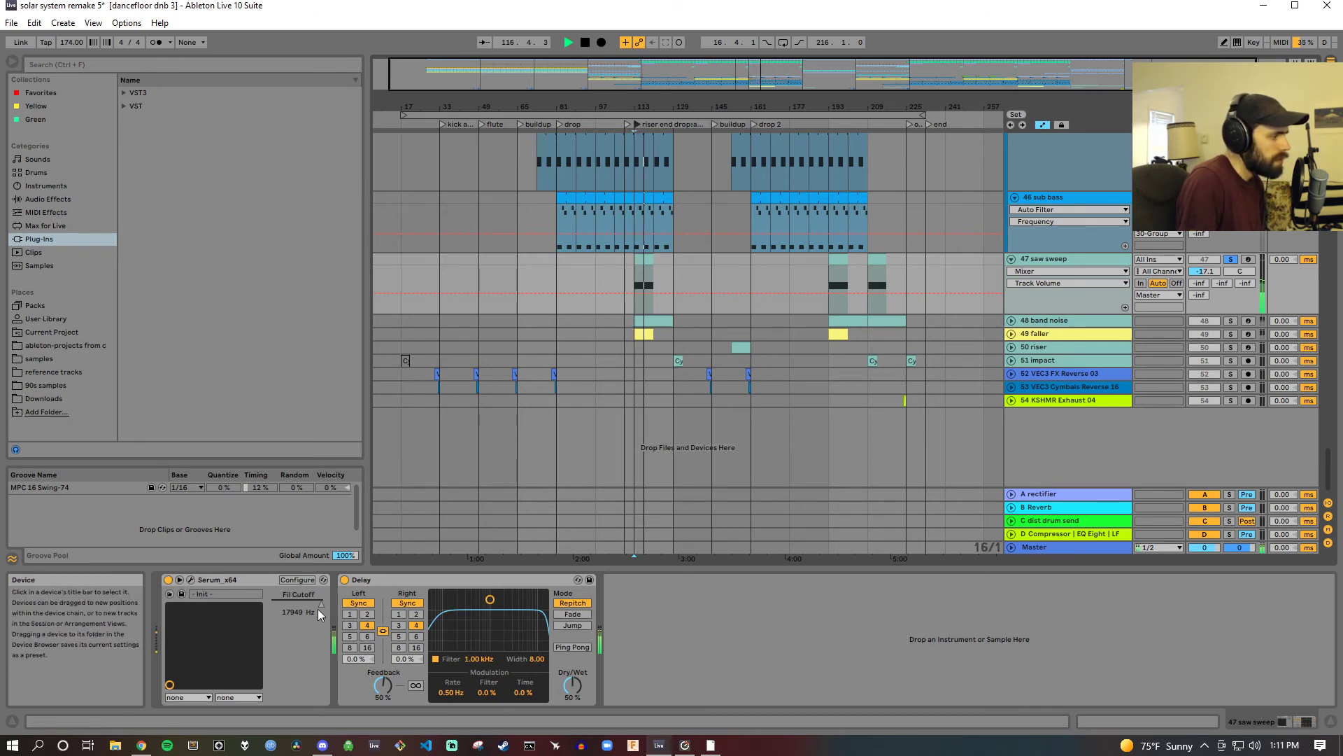
left_click_drag(321, 605, 271, 605)
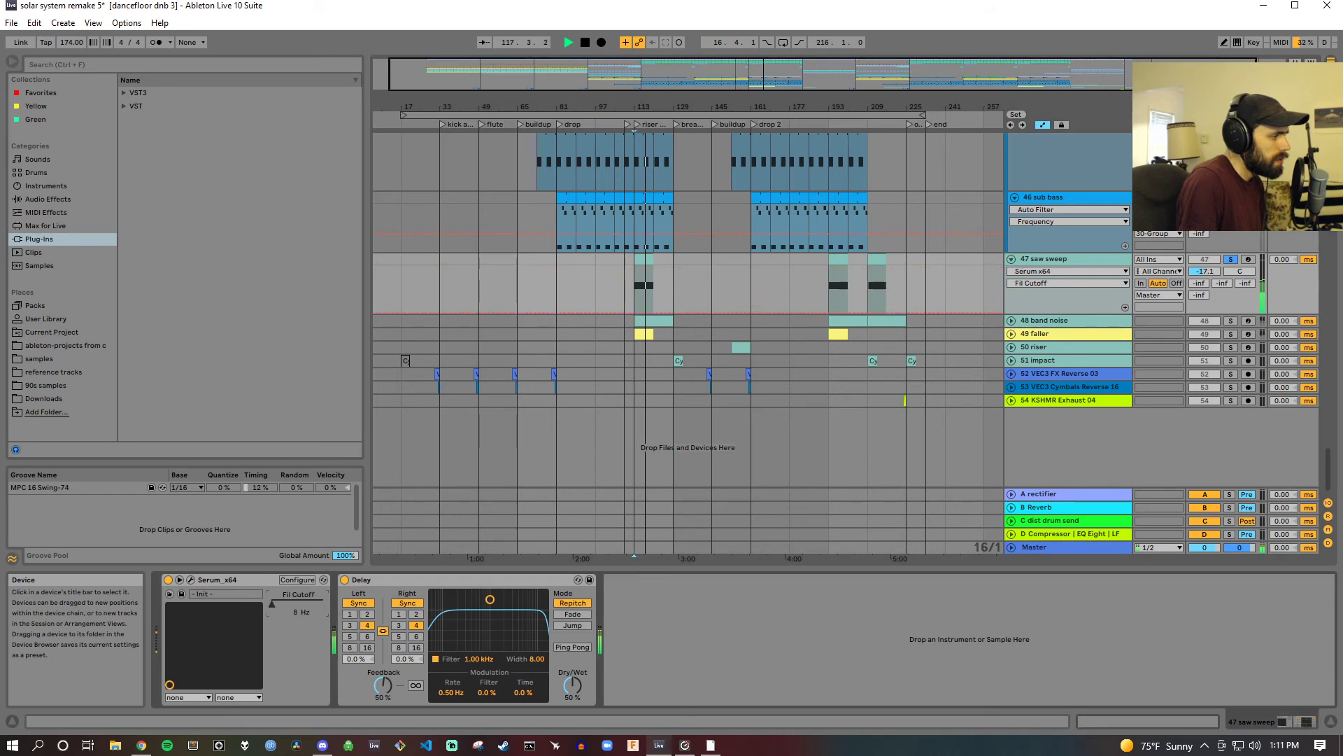
left_click(191, 579)
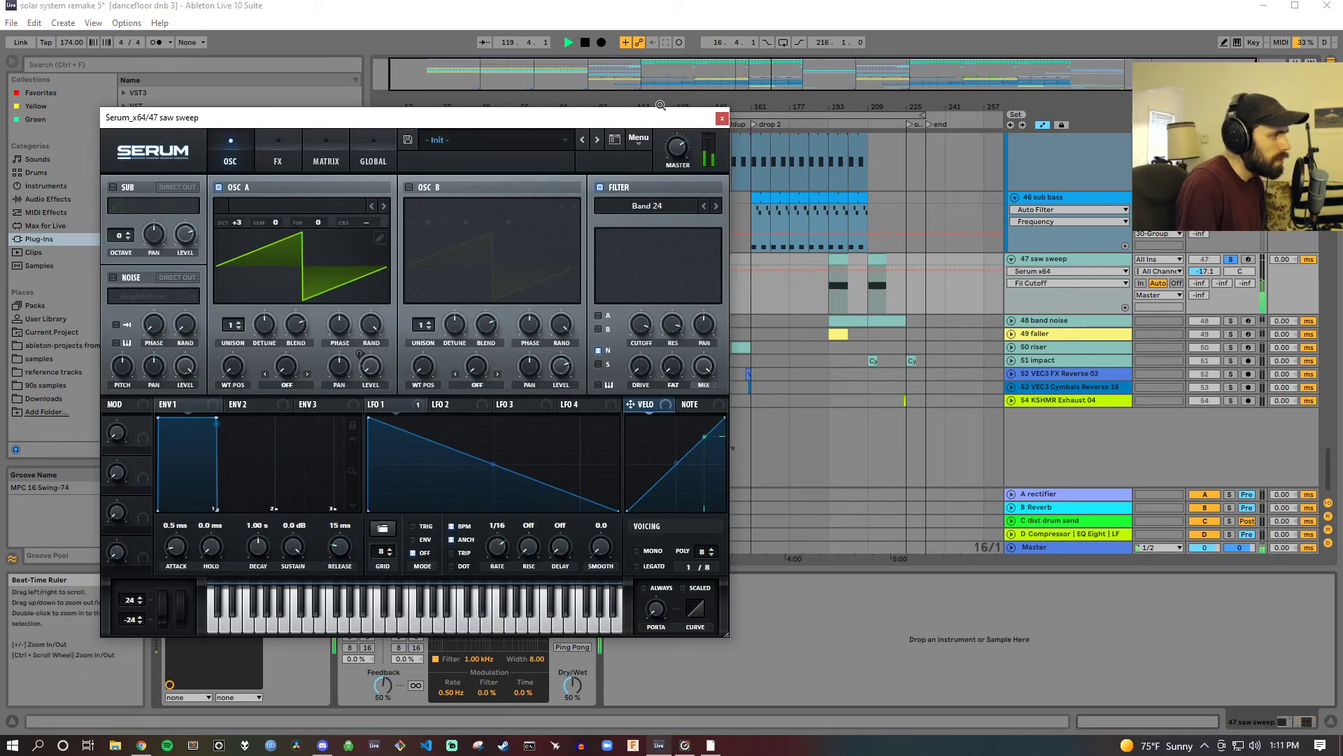
key("space")
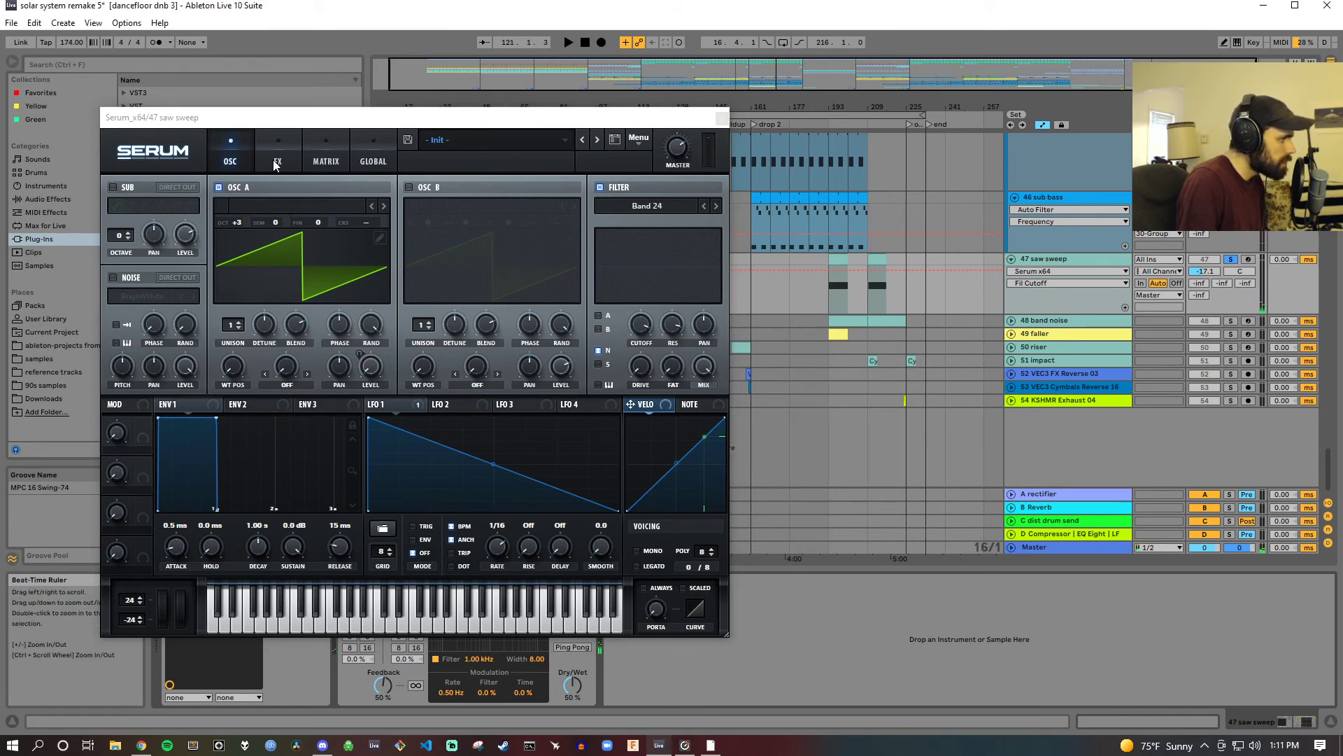
Step: Replay the saw sweep from the riser end drop, review LFO 1's routing to the oscillator level and the effects, and close Serum
left_click_drag(327, 119, 753, 312)
double_click(635, 126)
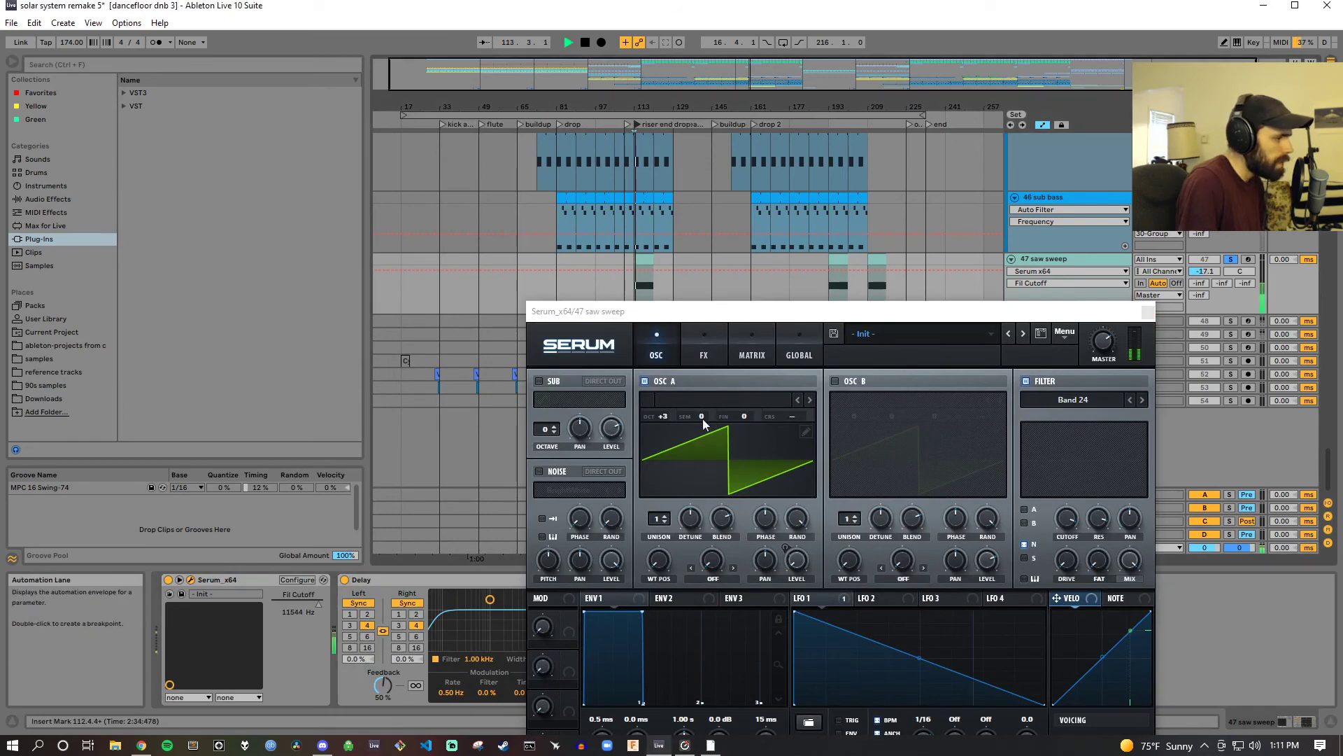
left_click(821, 607)
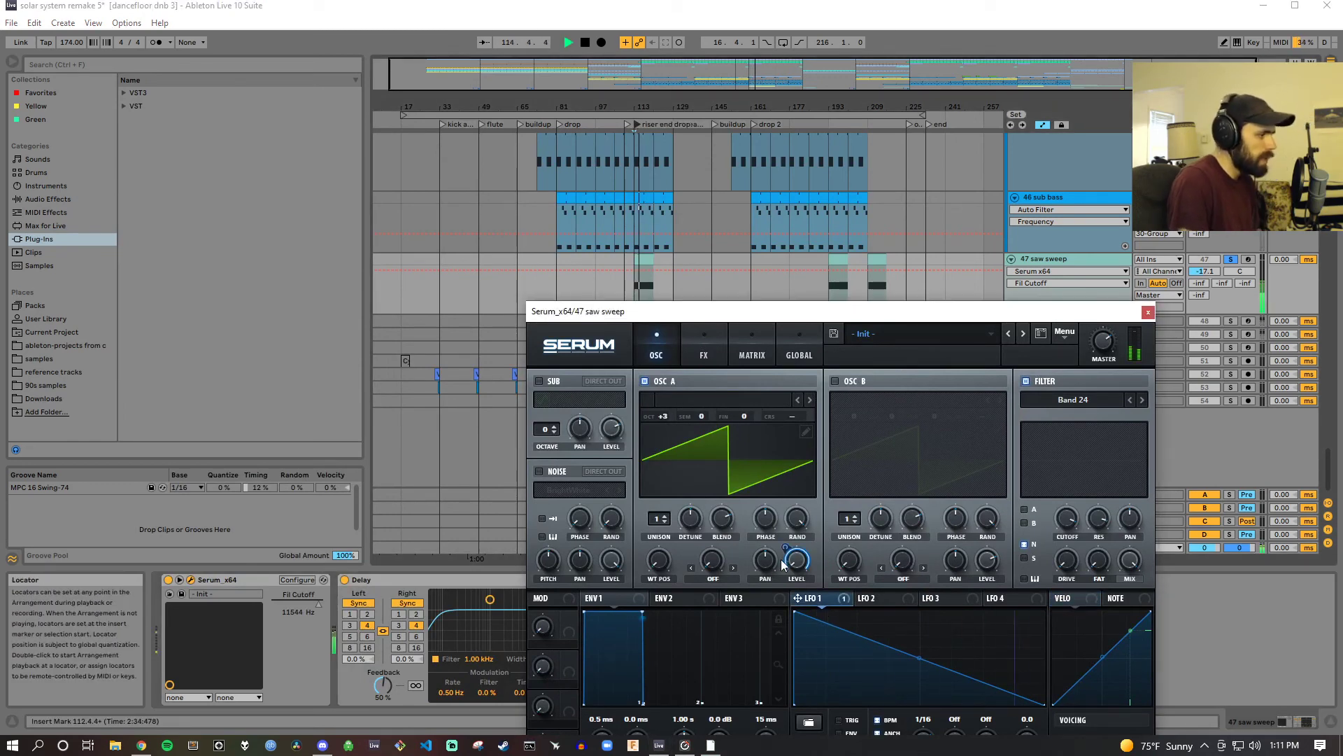
left_click_drag(781, 320, 755, 206)
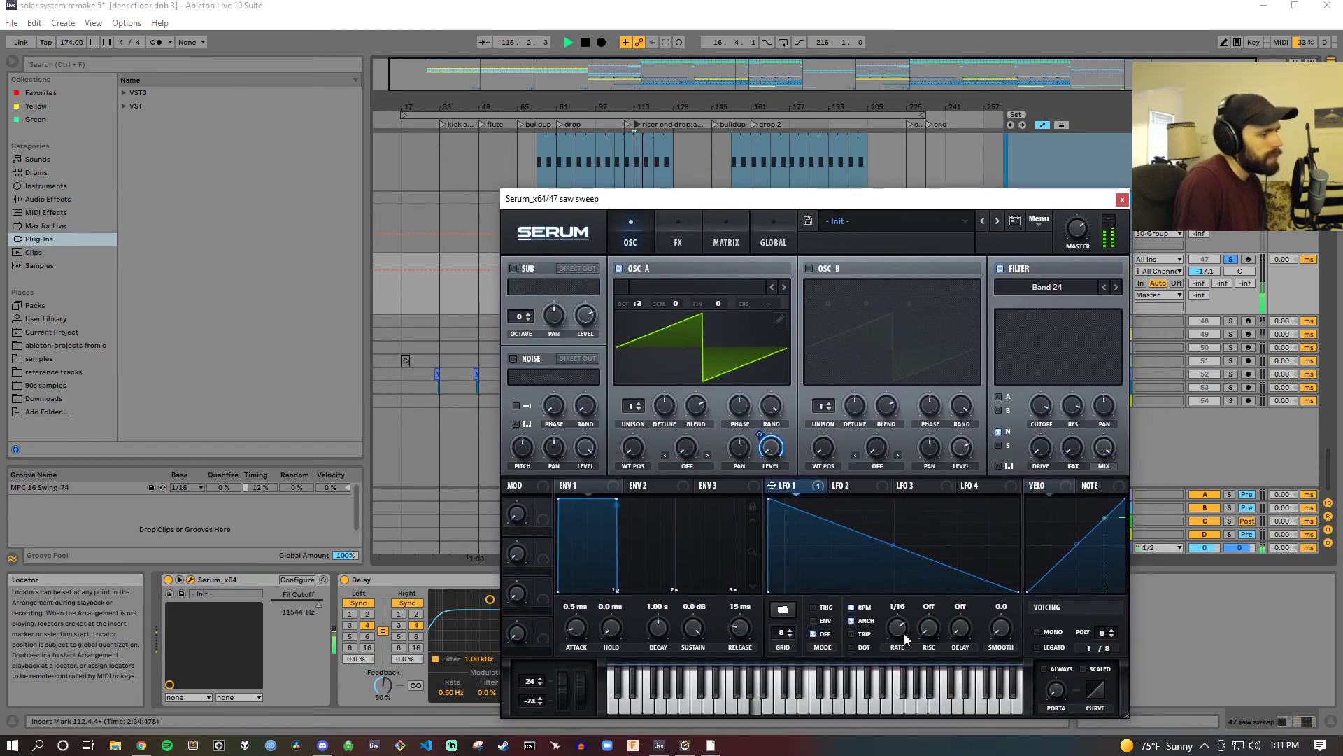
left_click(677, 244)
left_click(1122, 200)
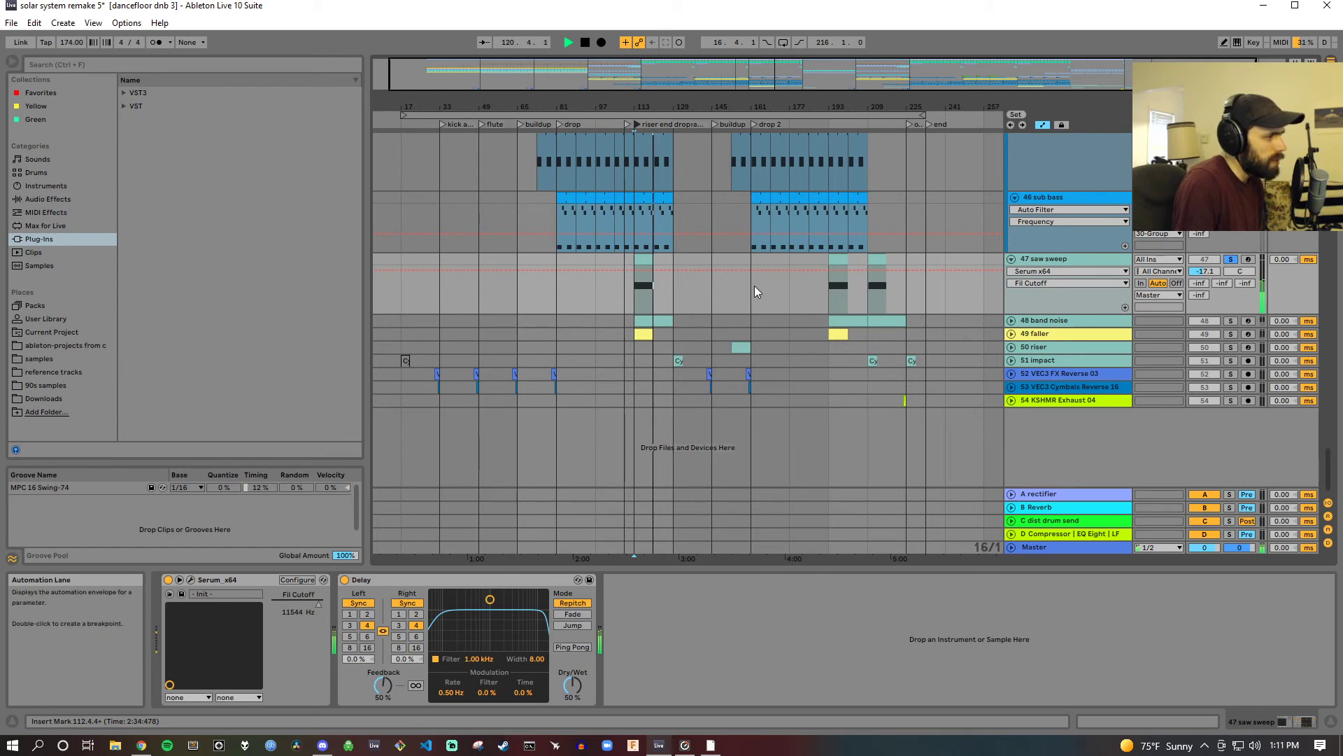
Step: Solo the 48 band noise track, play it from the riser end drop locator, and open its Serum
left_click(1229, 323)
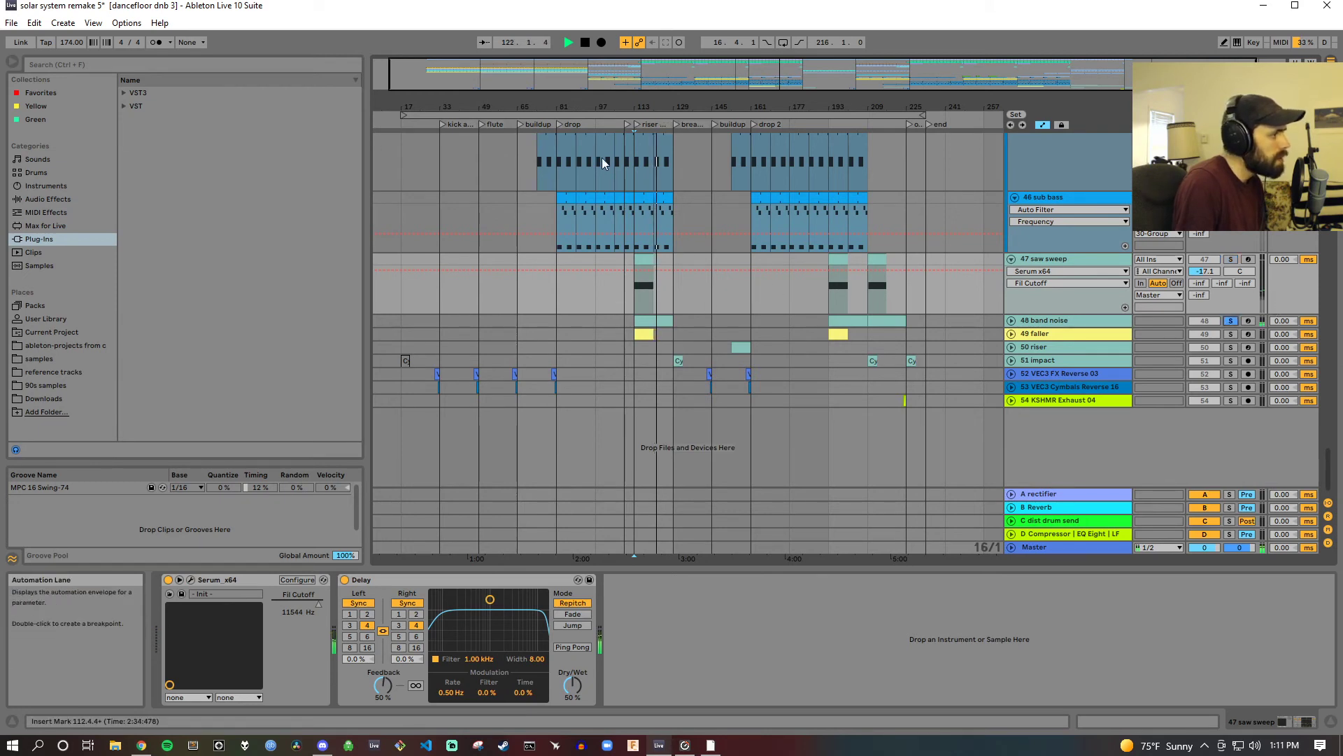
left_click(636, 123)
left_click(1045, 320)
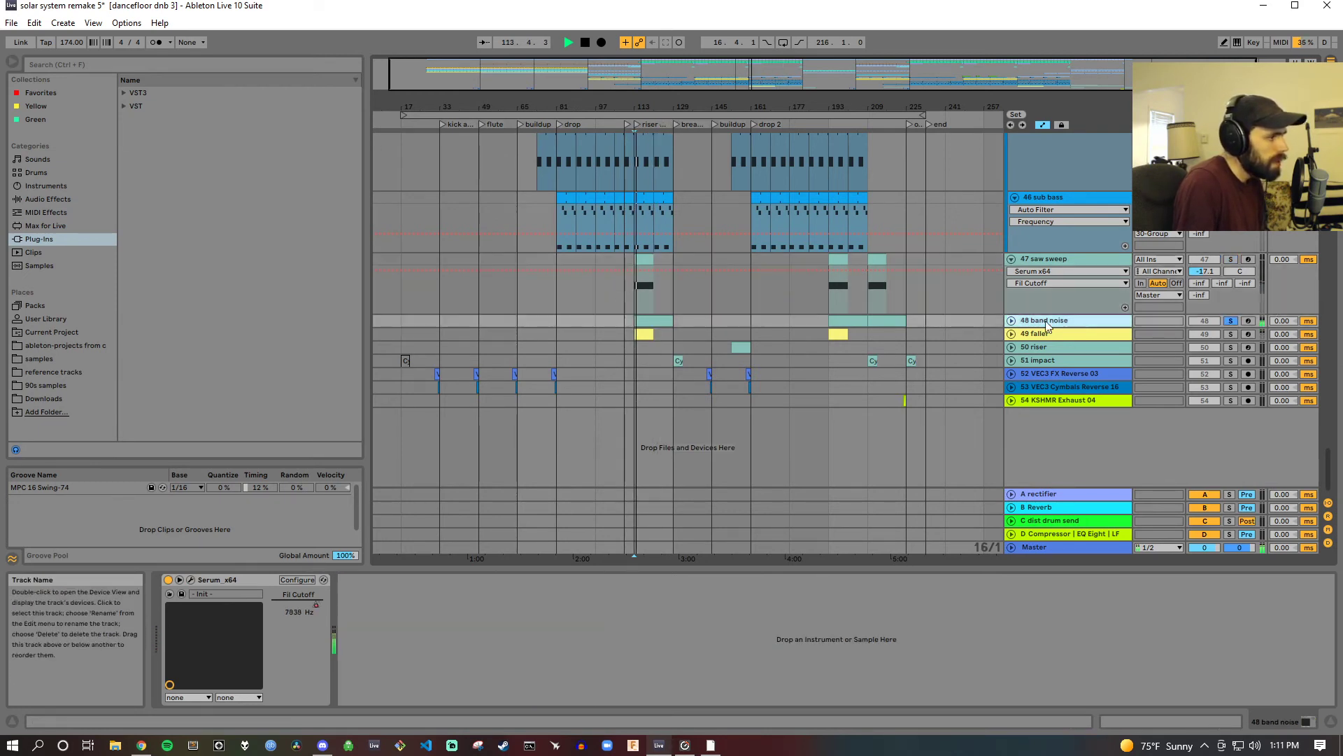
left_click(190, 582)
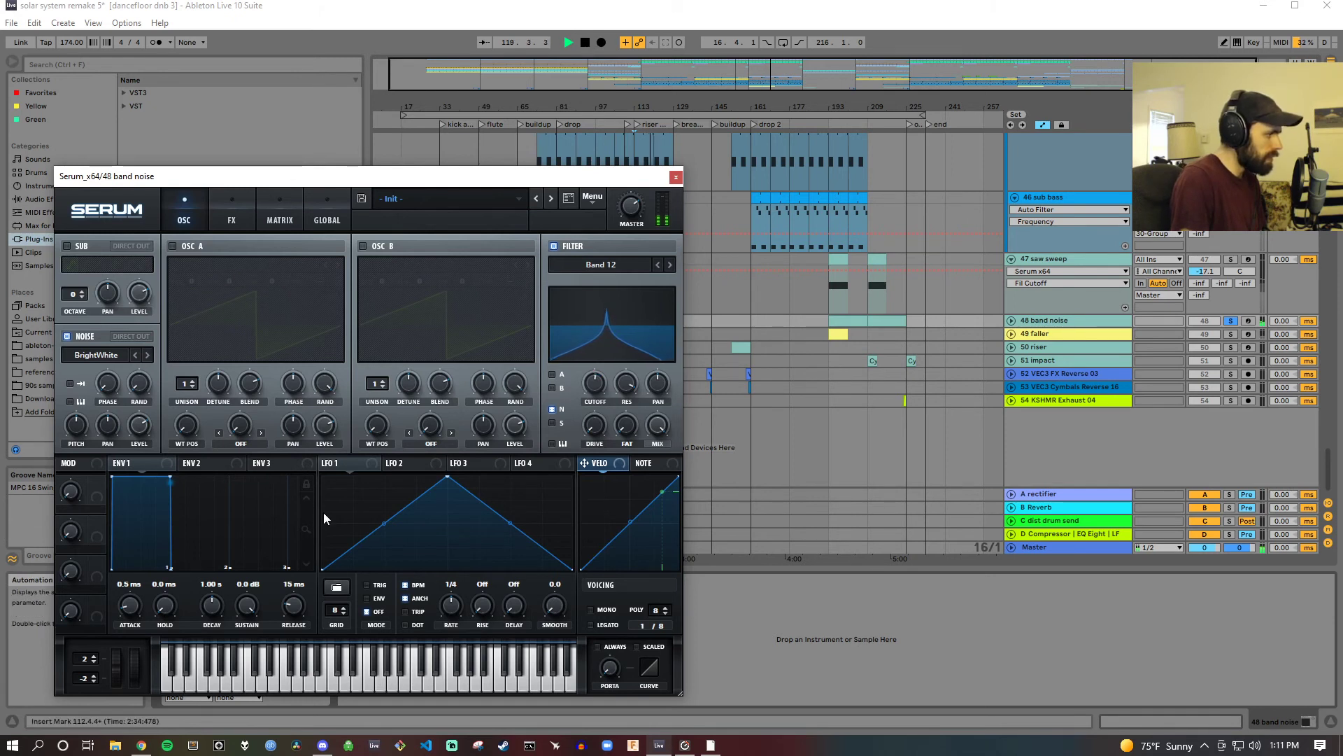
Step: Unfold the band noise track to show its Fil Cutoff automation, and check its Serum reverb and oscillator pages
left_click(1011, 321)
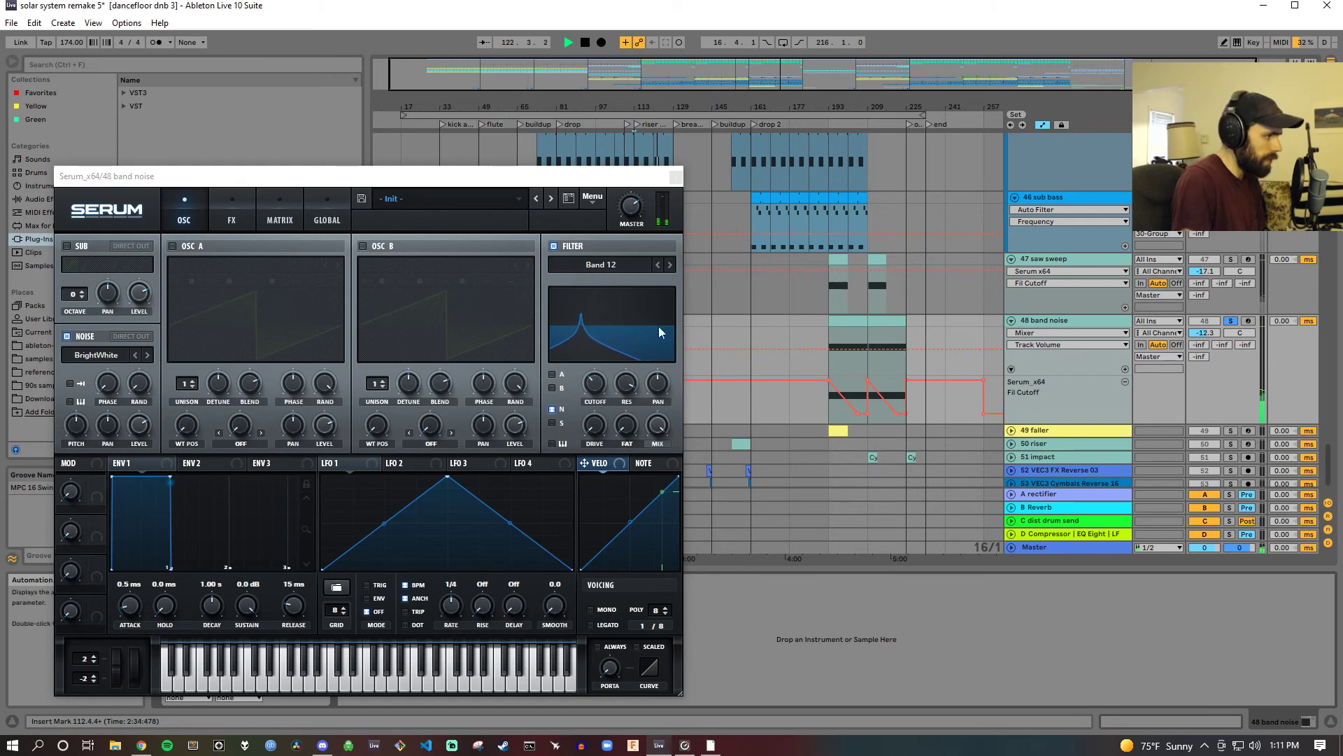
left_click(229, 221)
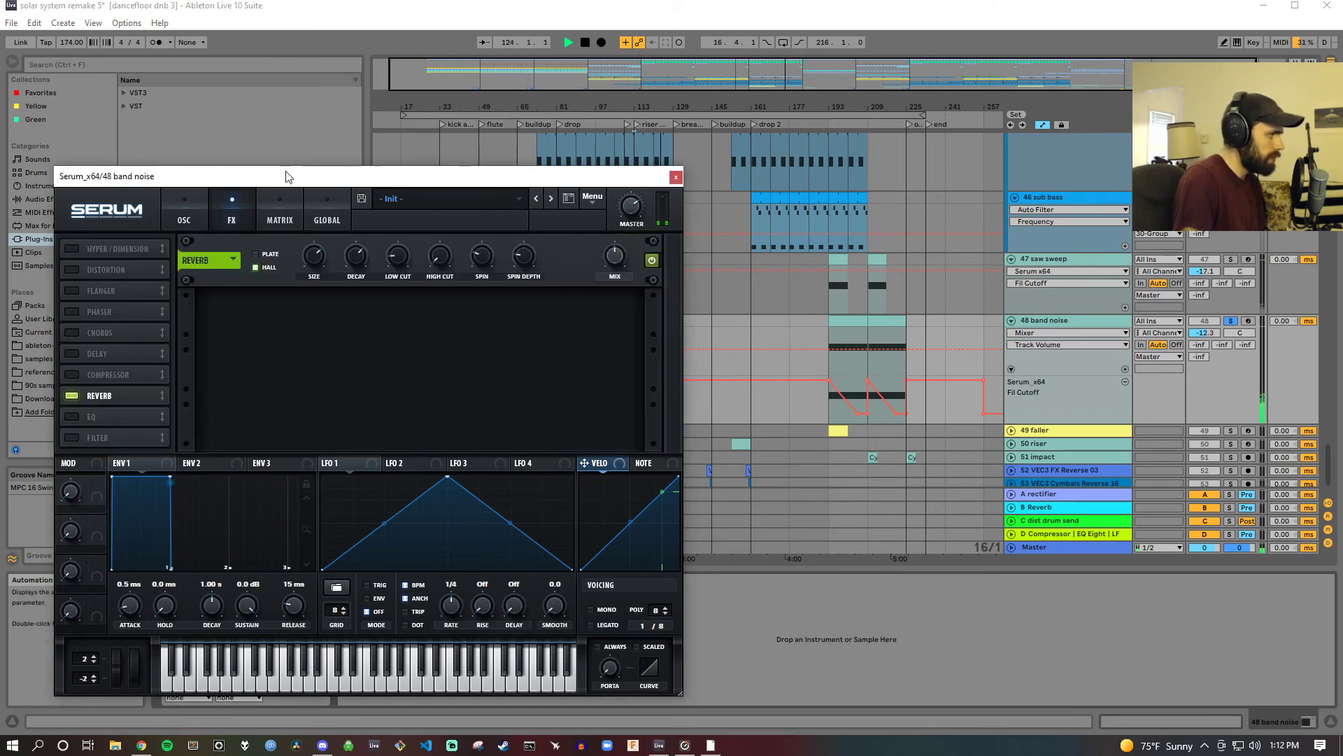
left_click(183, 219)
left_click_drag(611, 176, 861, 414)
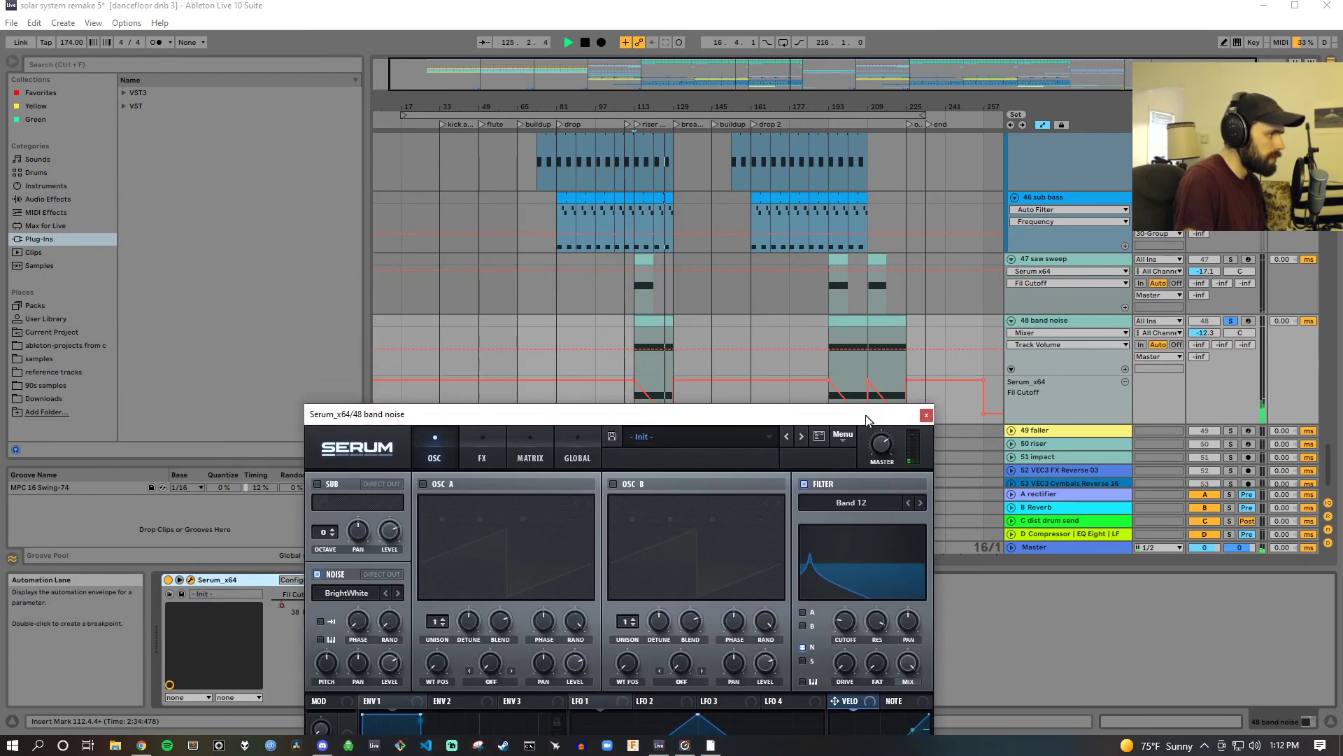
Step: Replay the band noise from the riser end drop to watch its filter sweep, close Serum, and stop playback
left_click(636, 126)
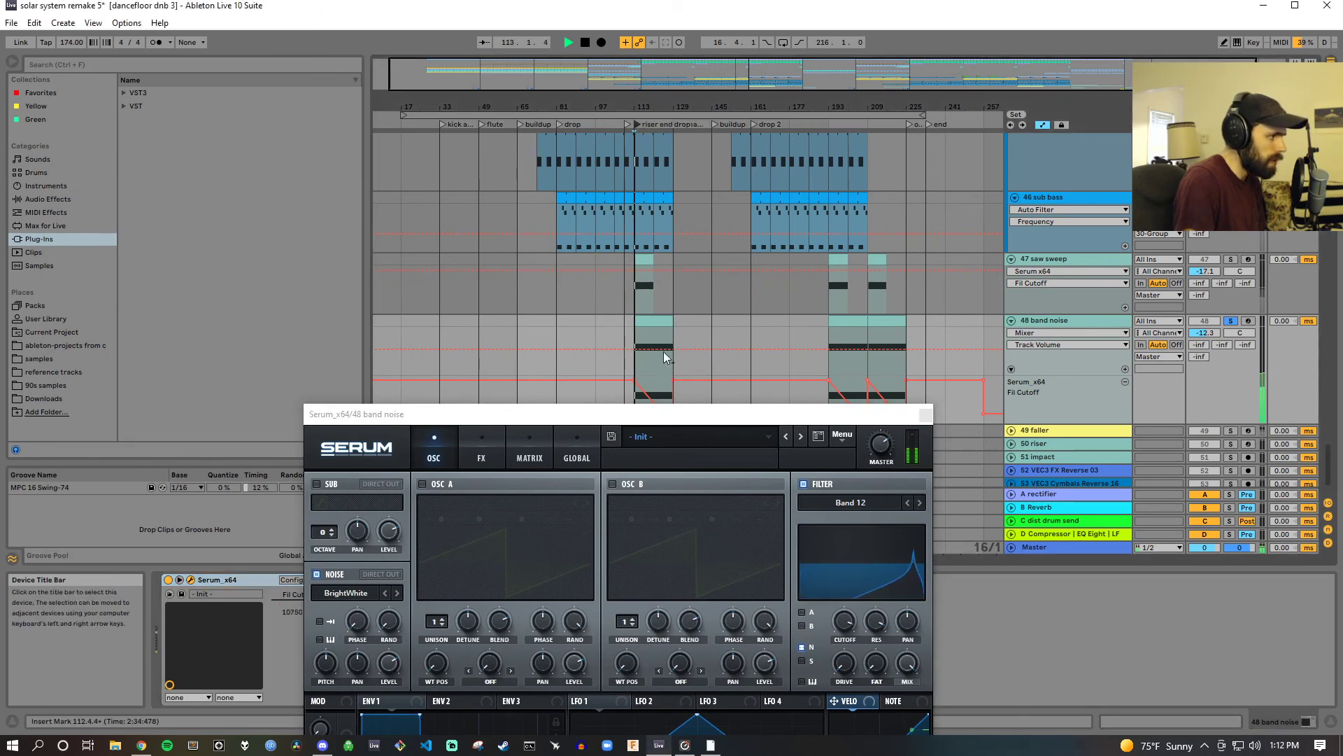
left_click_drag(693, 420, 639, 81)
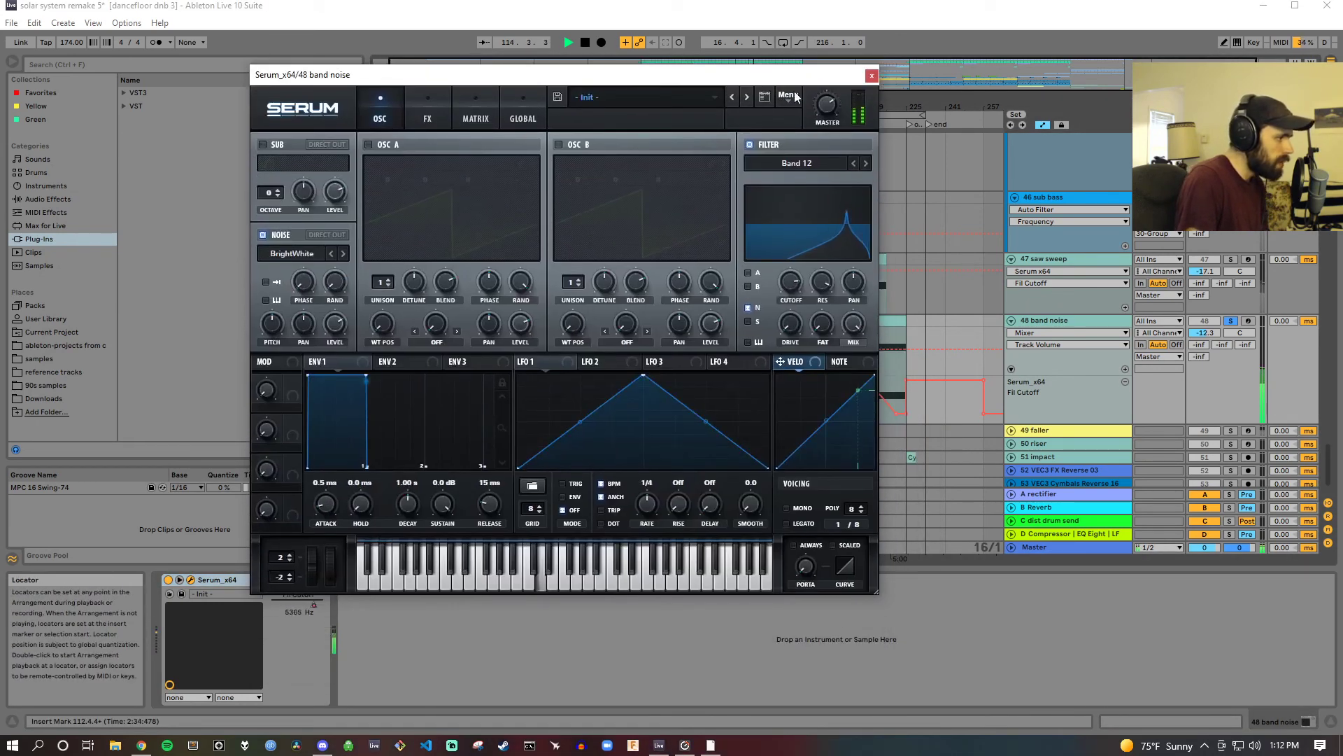
left_click(871, 75)
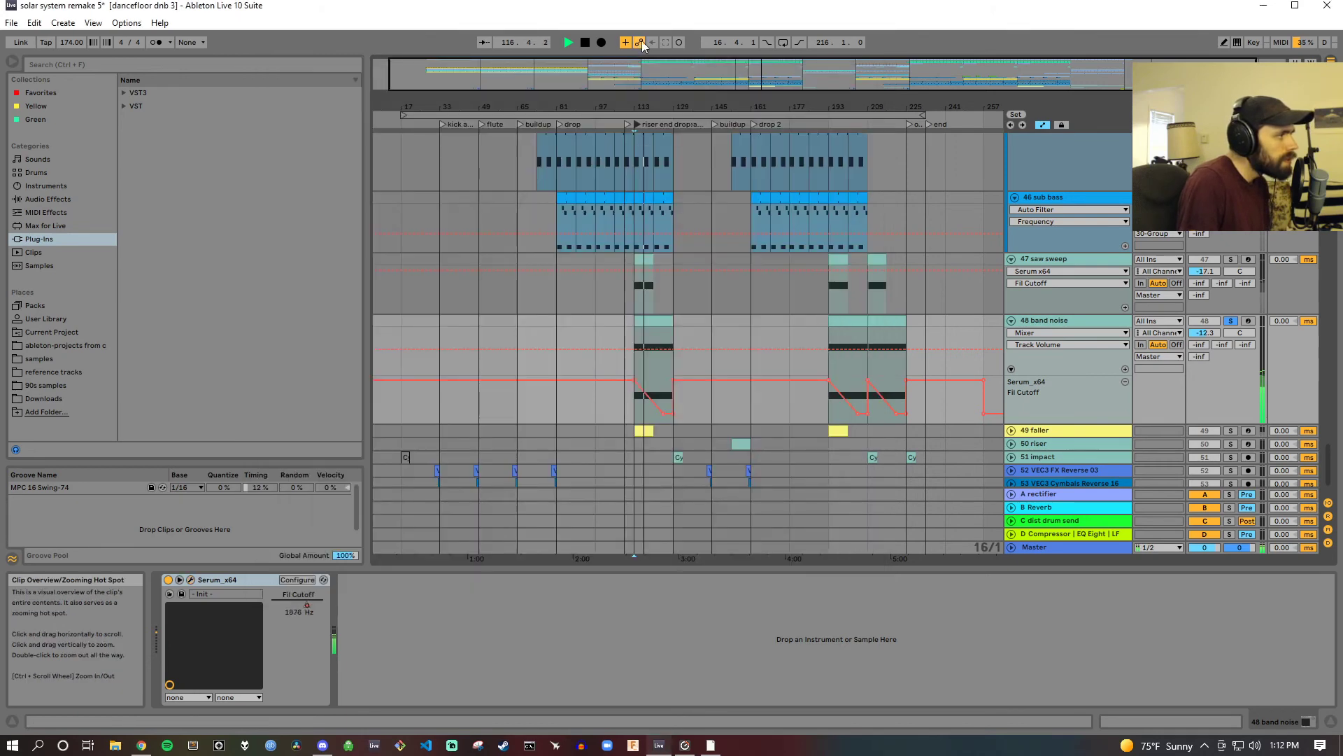
left_click(584, 43)
scroll(448, 358, "down", 2)
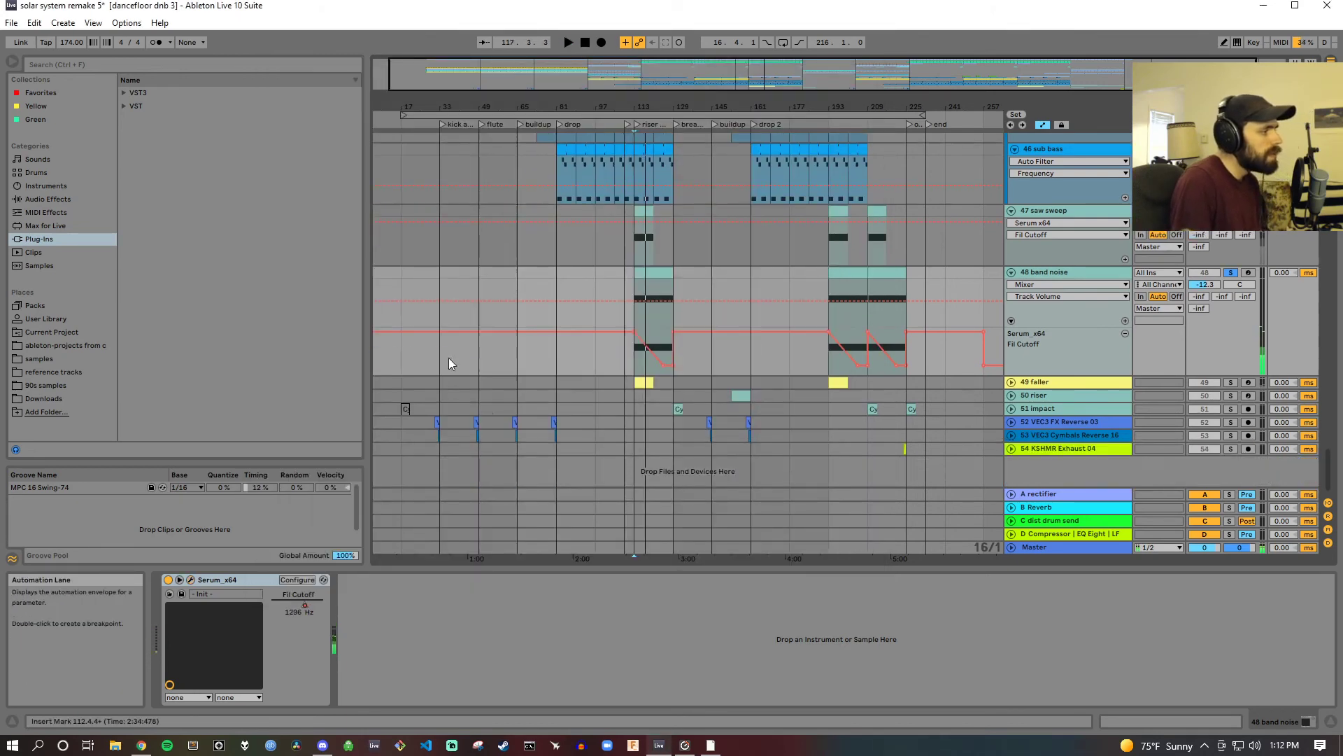
Step: Unfold and solo the 49 faller track, and play it from the riser end drop locator
left_click(1011, 382)
left_click(1227, 384)
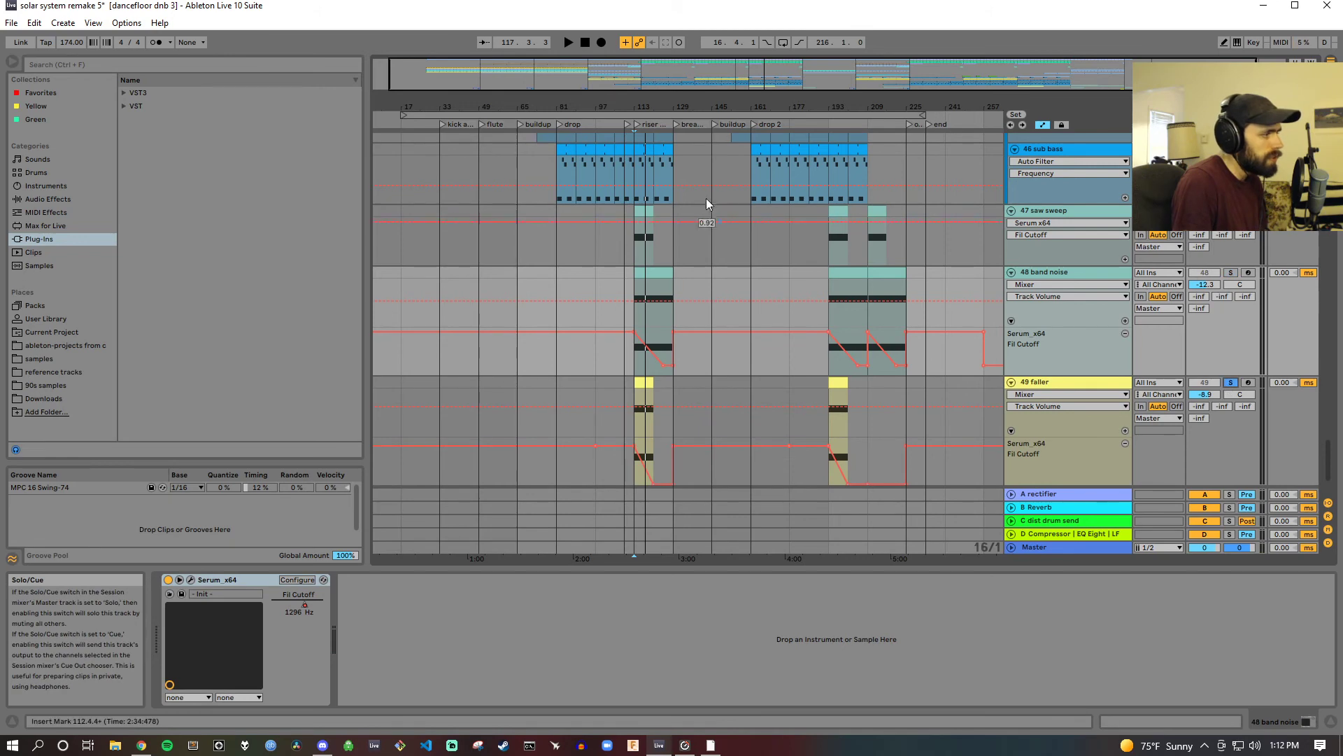
double_click(634, 124)
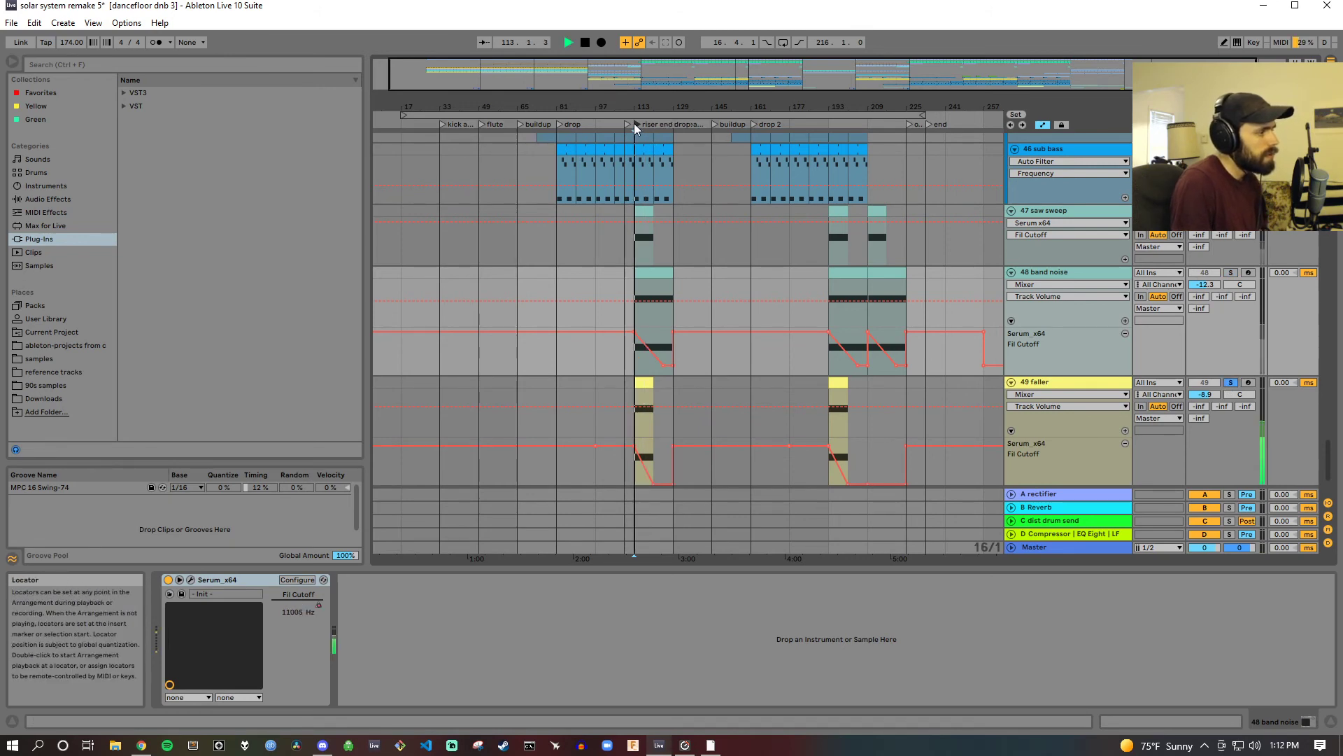
Step: Open the band noise track's Serum during playback, check its effects and oscillator pages, and close it
left_click(190, 579)
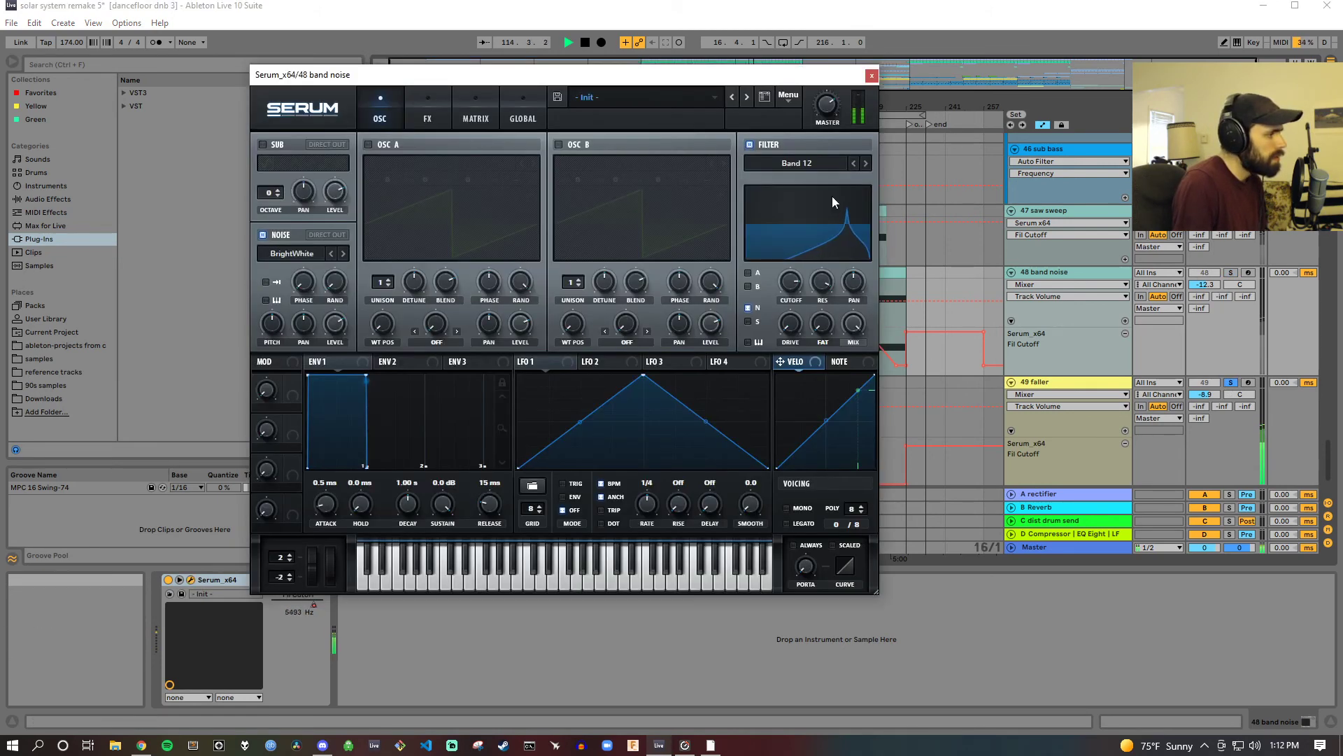
left_click(420, 117)
left_click(366, 121)
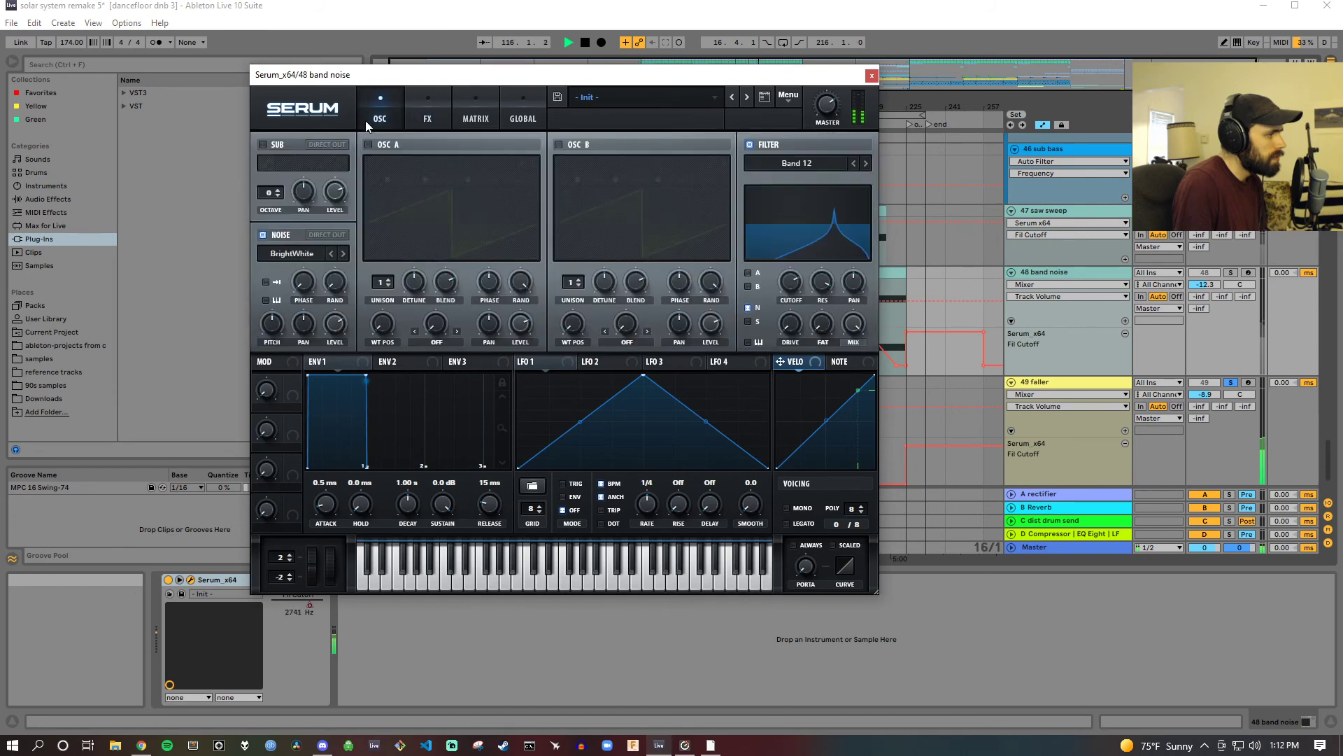
left_click(872, 75)
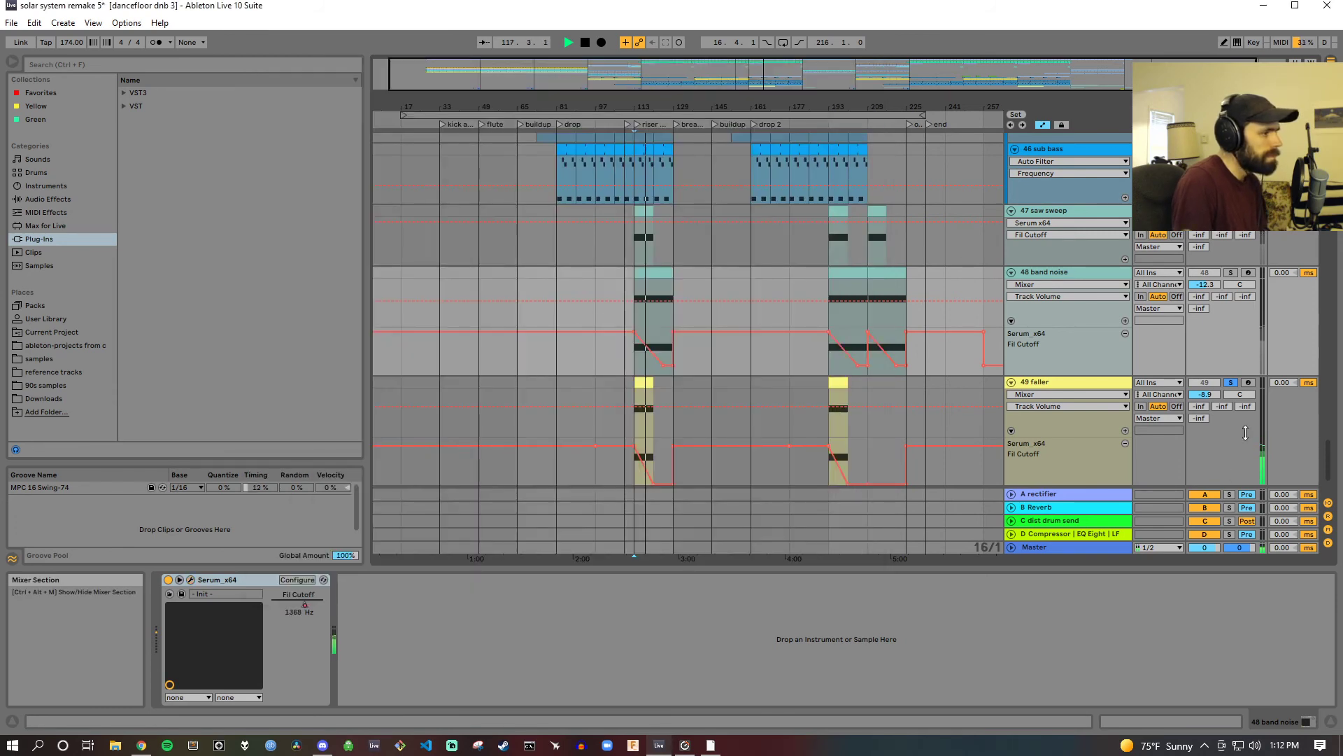
Step: Solo the 50 riser track, play it in the buildup, open its Serum, and unfold its automation lanes
scroll(1159, 441, "down", 3)
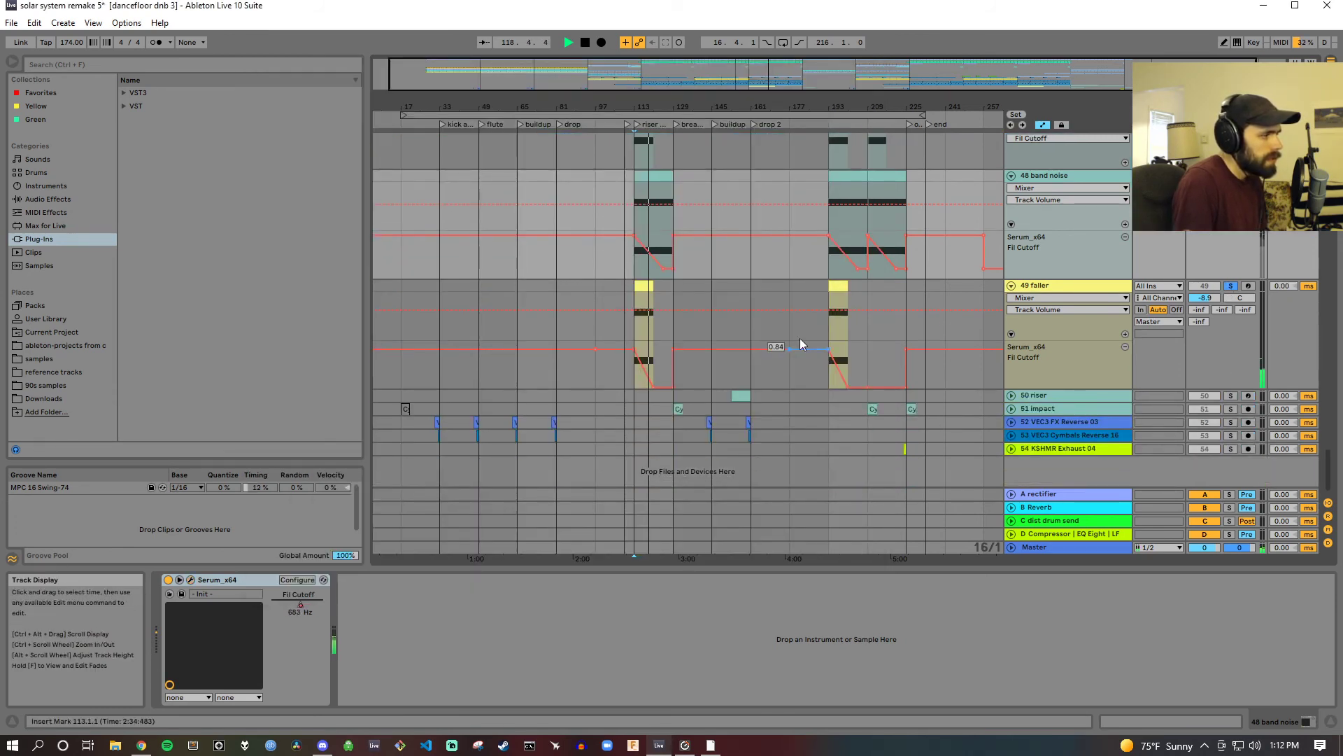
left_click(1231, 395)
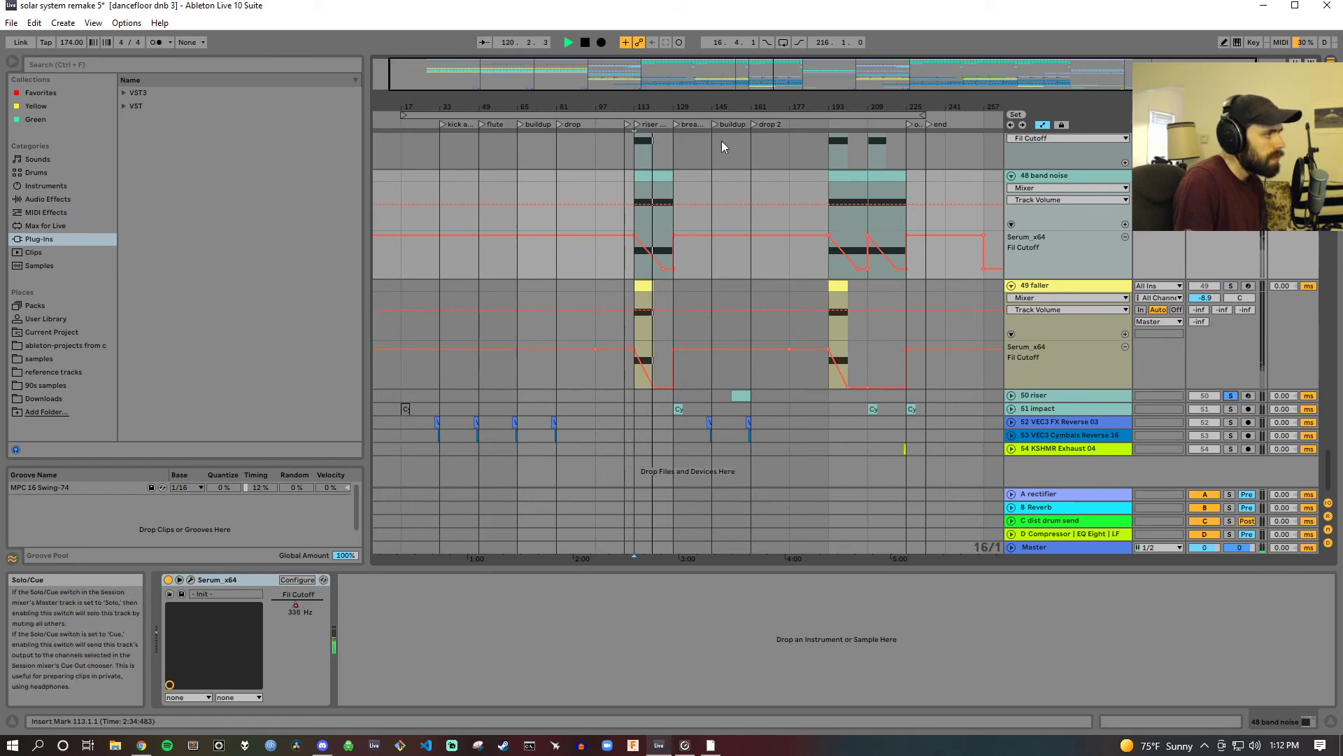
left_click(1077, 397)
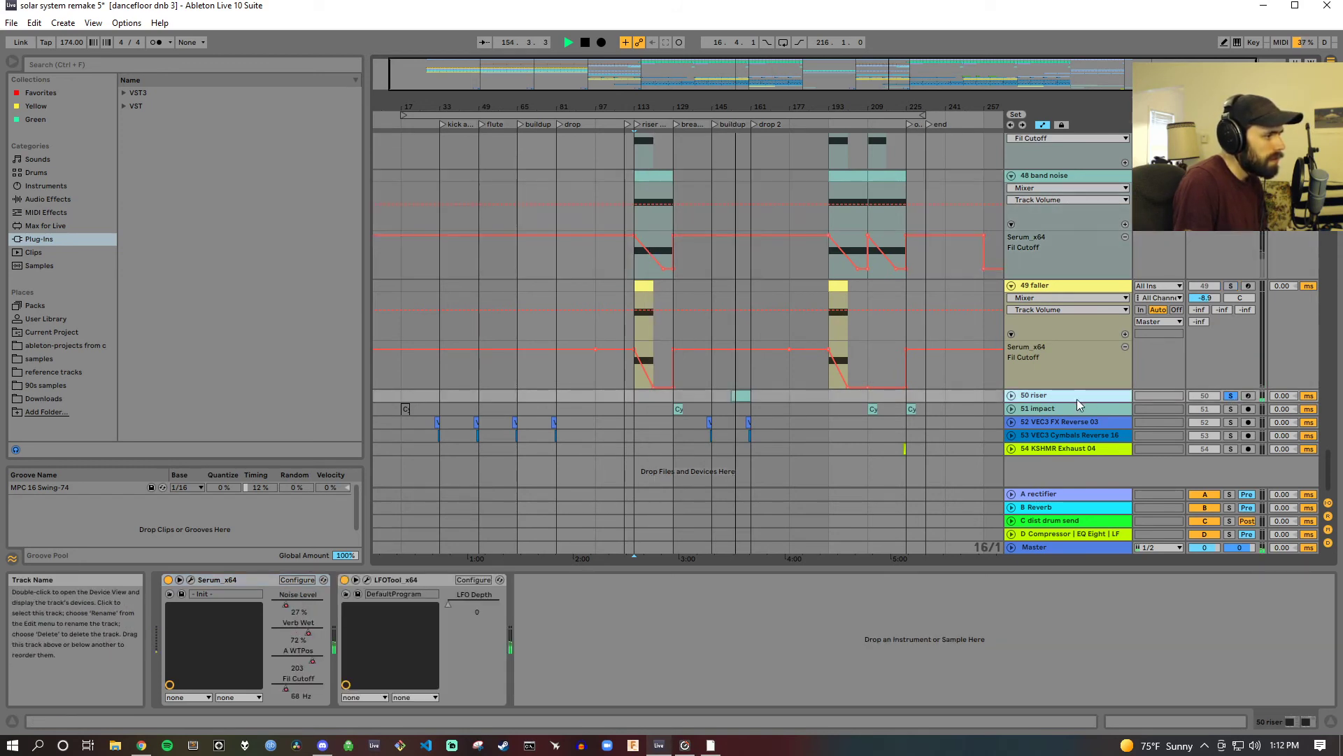
left_click(191, 580)
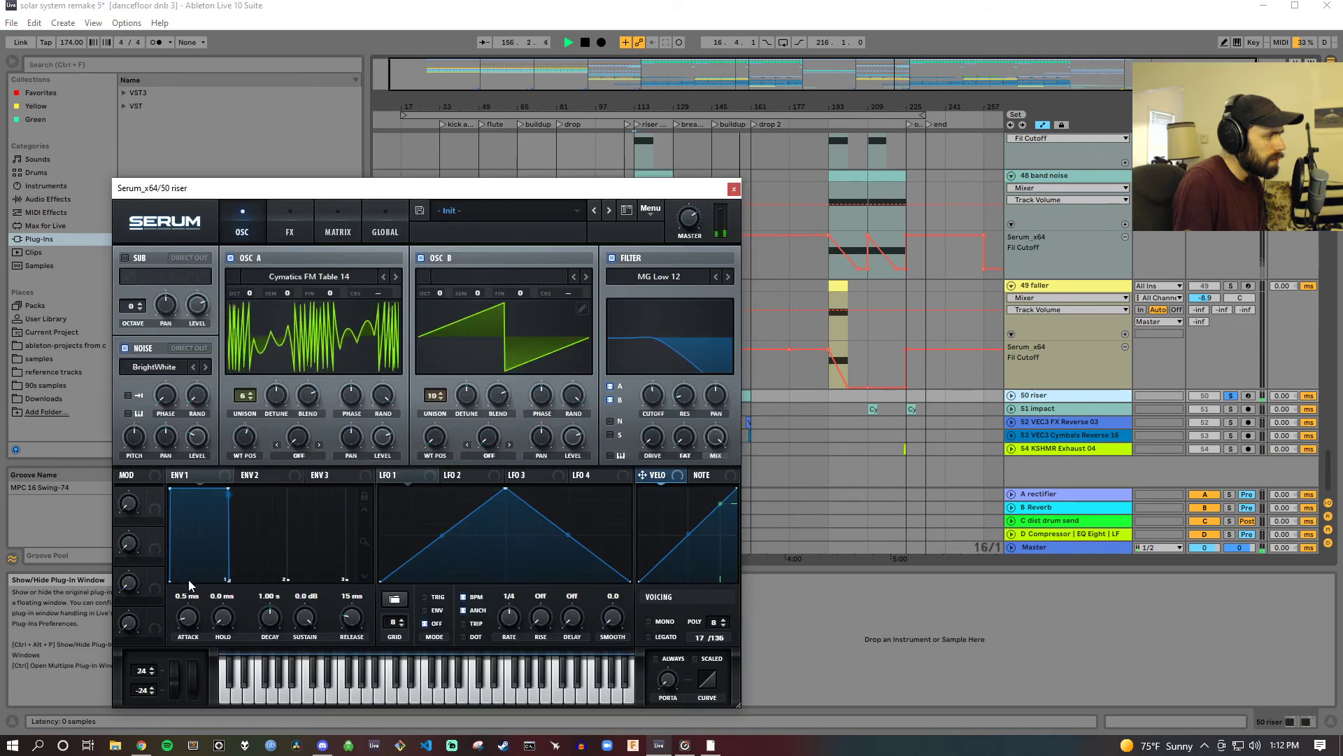
left_click(1012, 395)
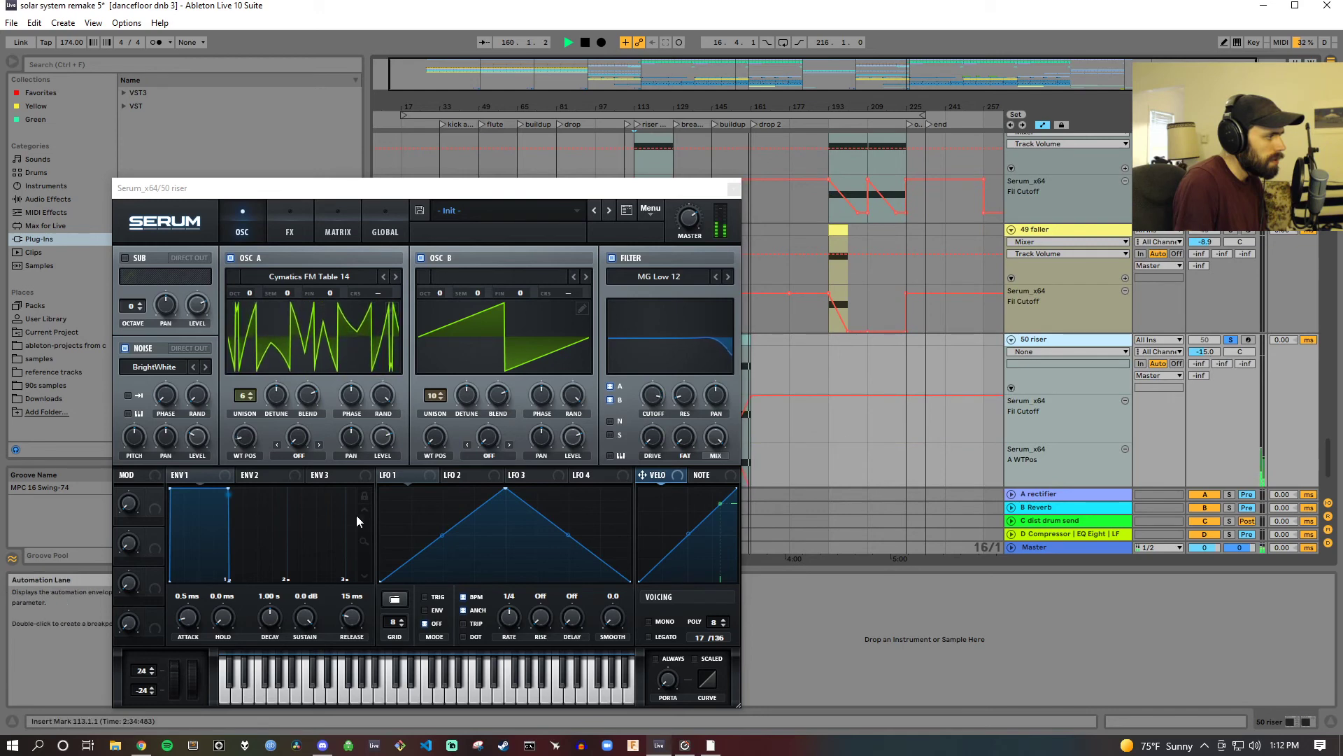
Step: Nudge the riser's Serum noise level to bring up its Noise Level automation, re-enable the automation, and close Serum
left_click(198, 448)
left_click_drag(201, 461, 202, 475)
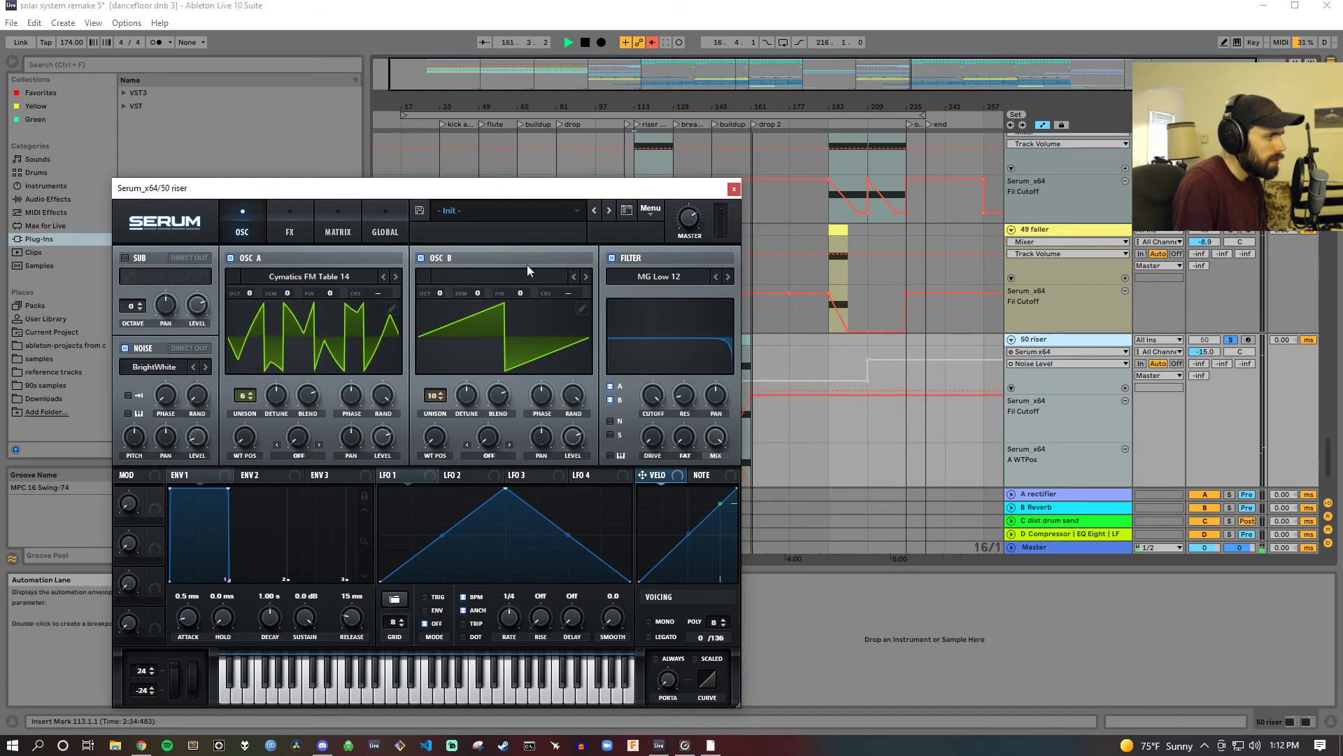
left_click(652, 42)
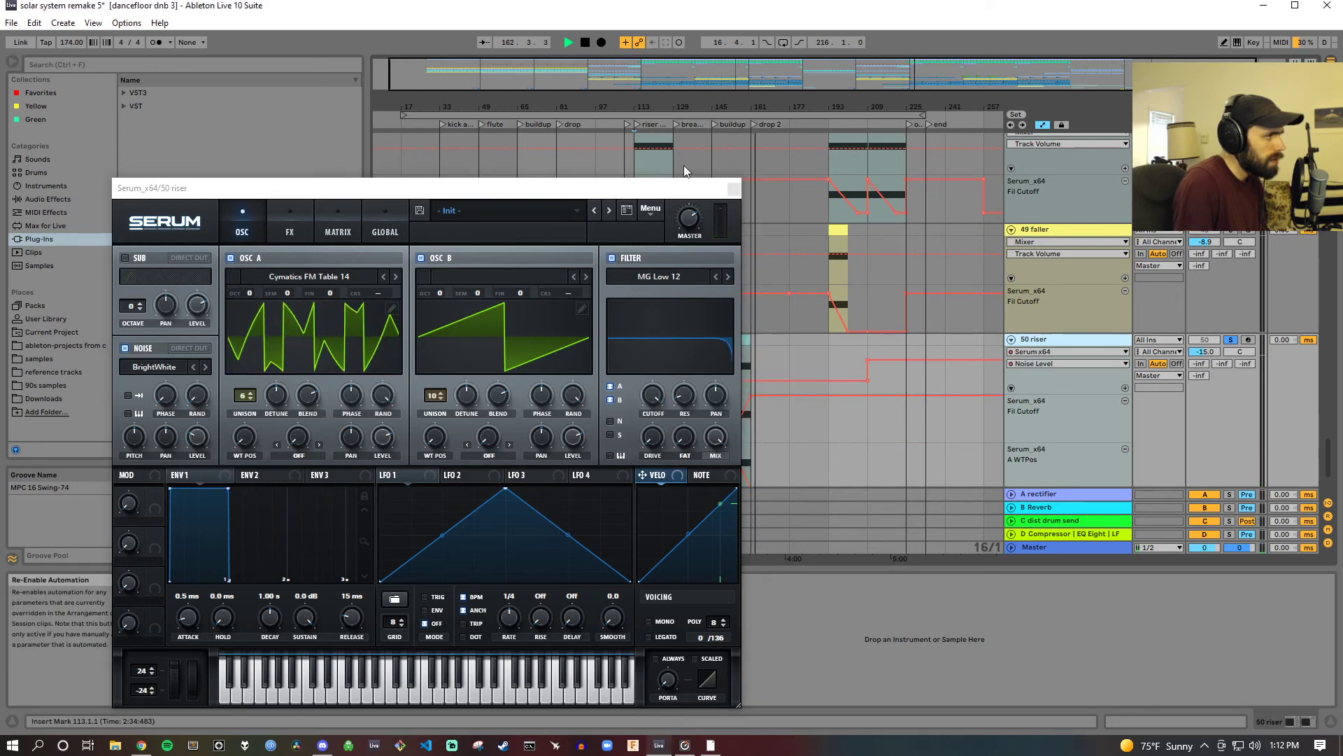
left_click(734, 190)
Step: Lower the riser's Noise Level automation to 0.00 at the clip start, remove the jump after drop 2, and replay the riser
scroll(760, 351, "down", 2)
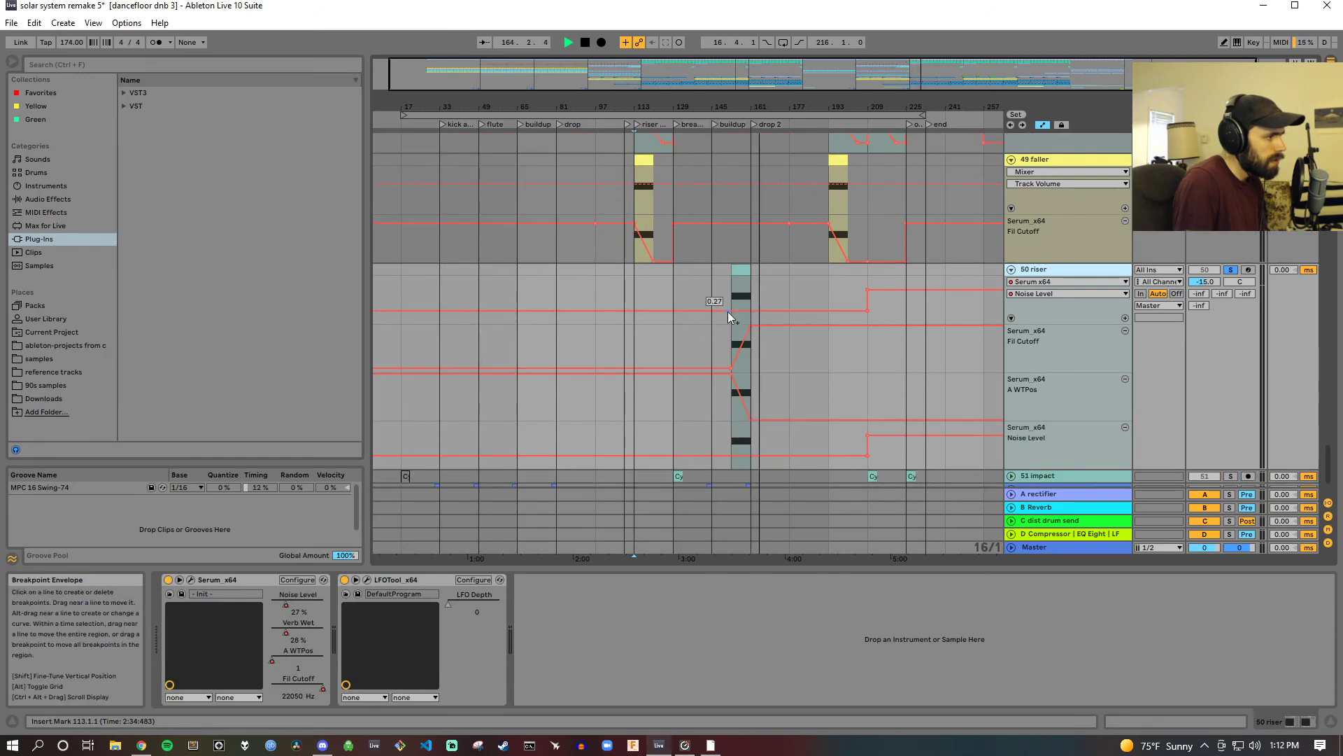
left_click_drag(727, 312, 728, 323)
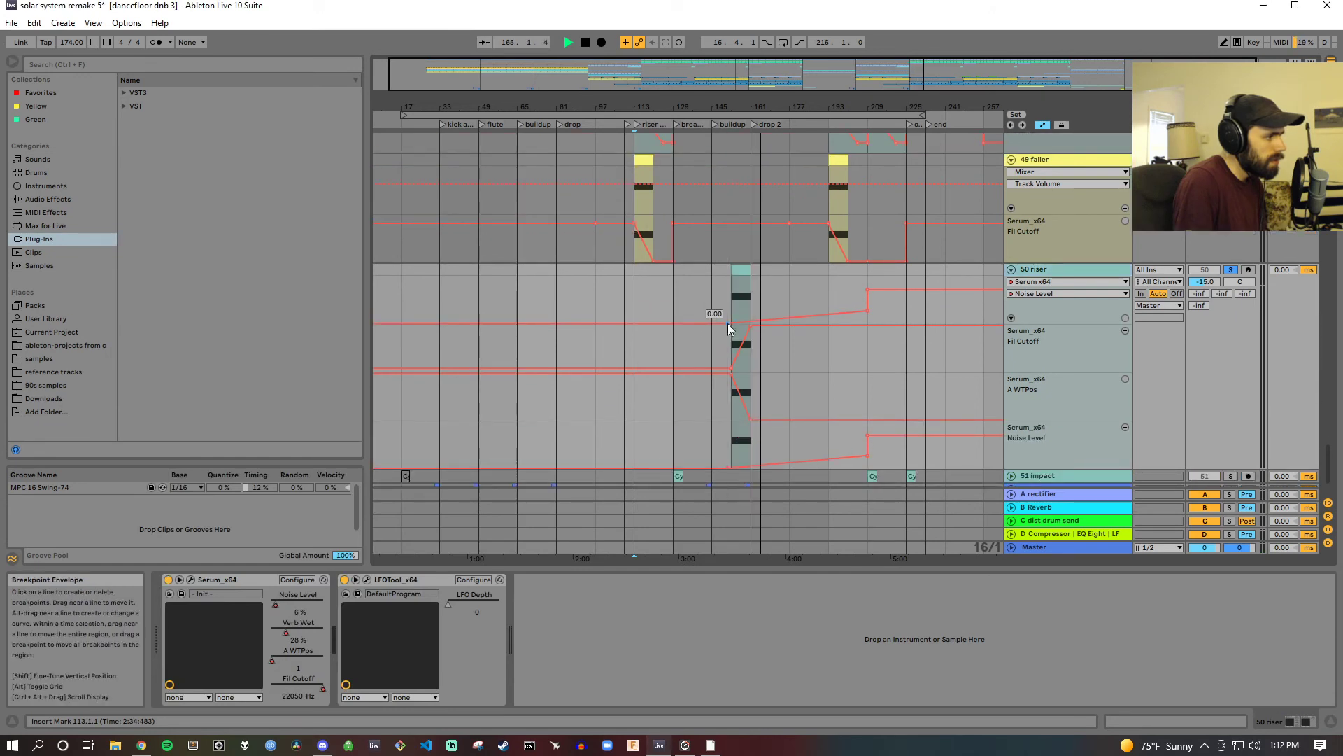
left_click(731, 124)
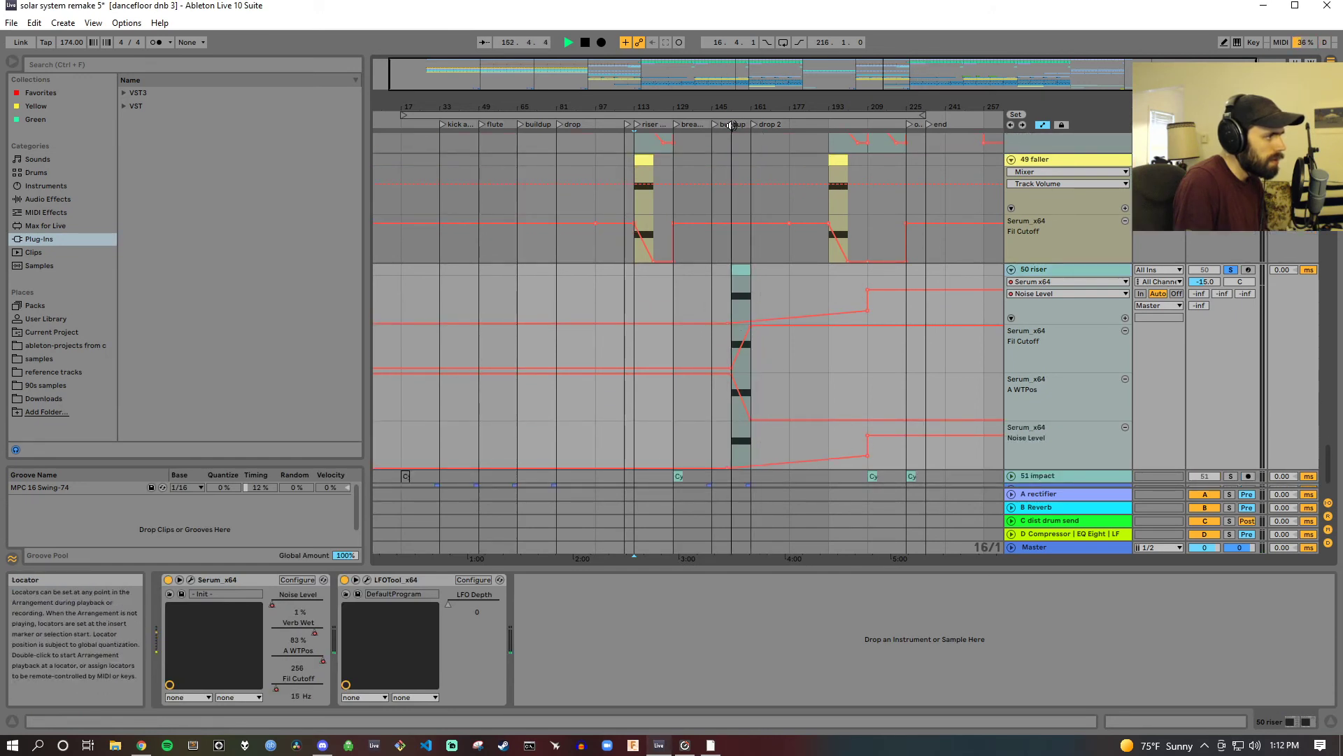
left_click(870, 294)
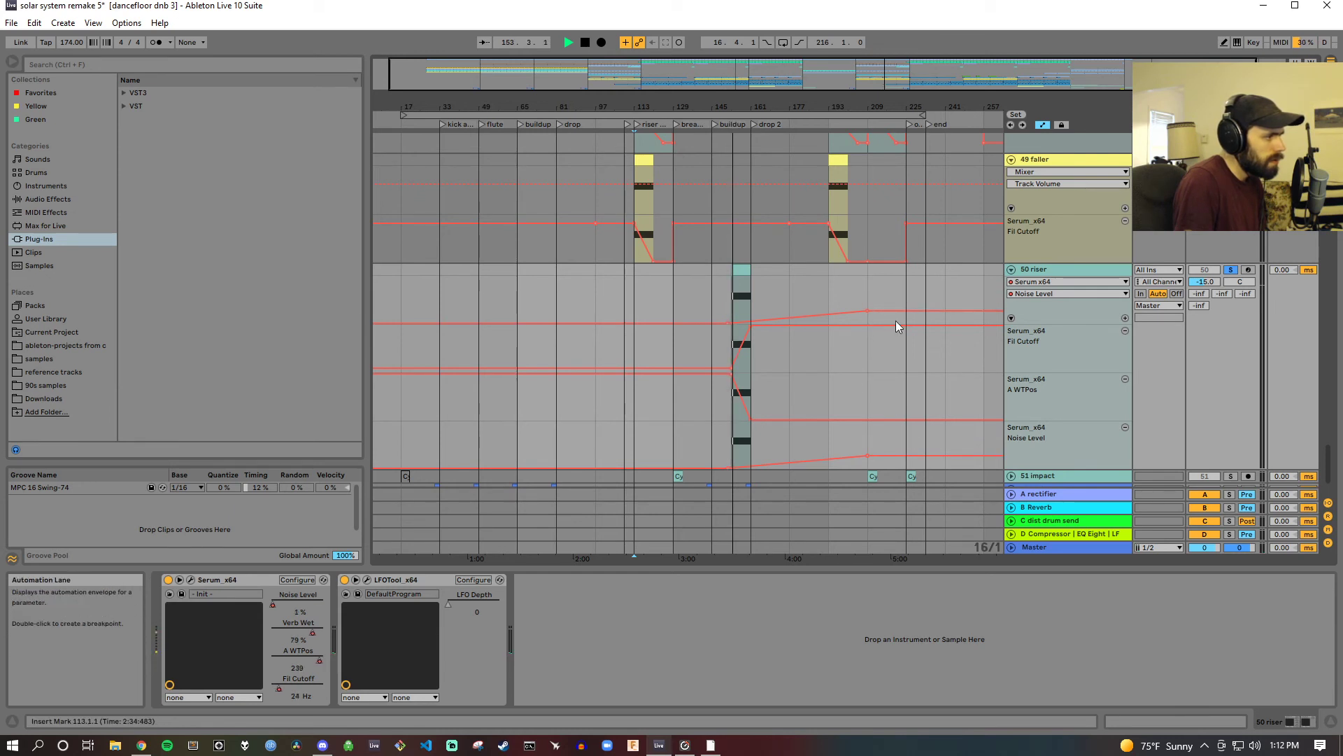
left_click(766, 320)
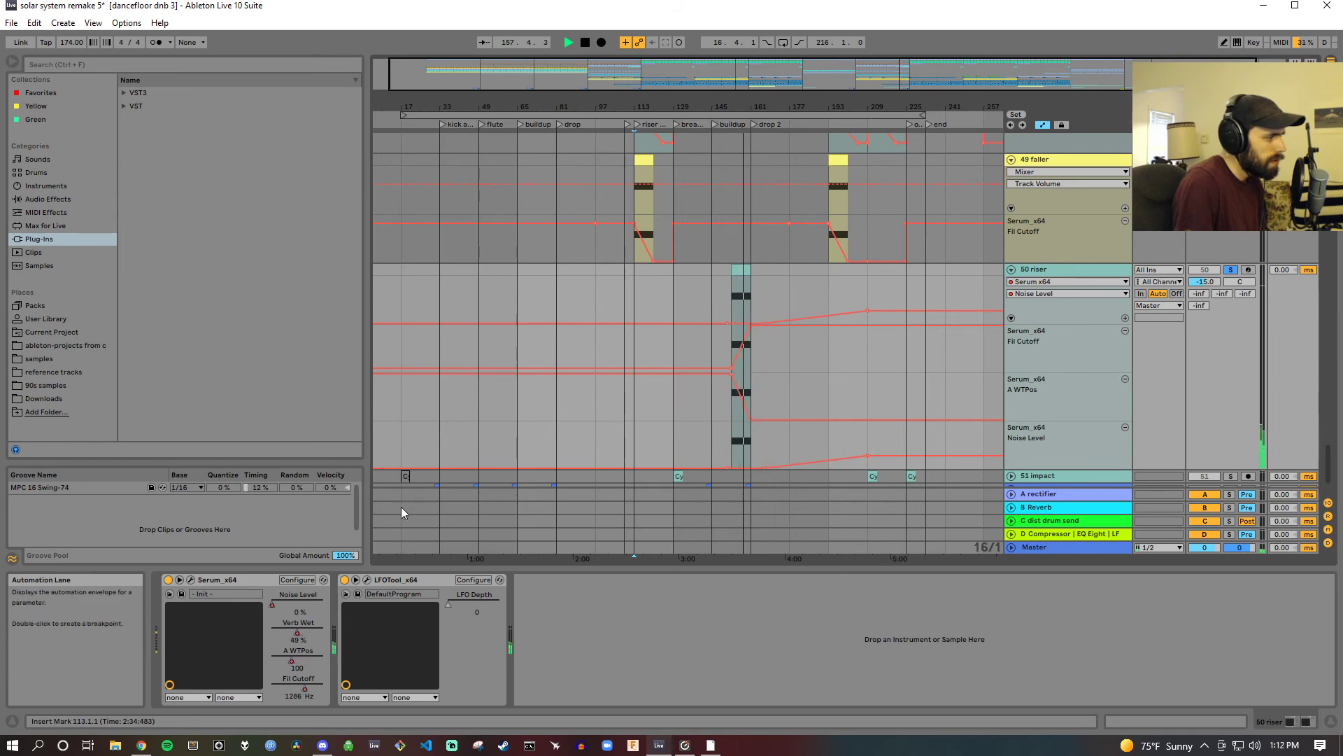
Step: Reopen the riser's Serum, unsolo the track, replay it from just before bar 153, and show oscillator A's wavetable in 3D
left_click(190, 580)
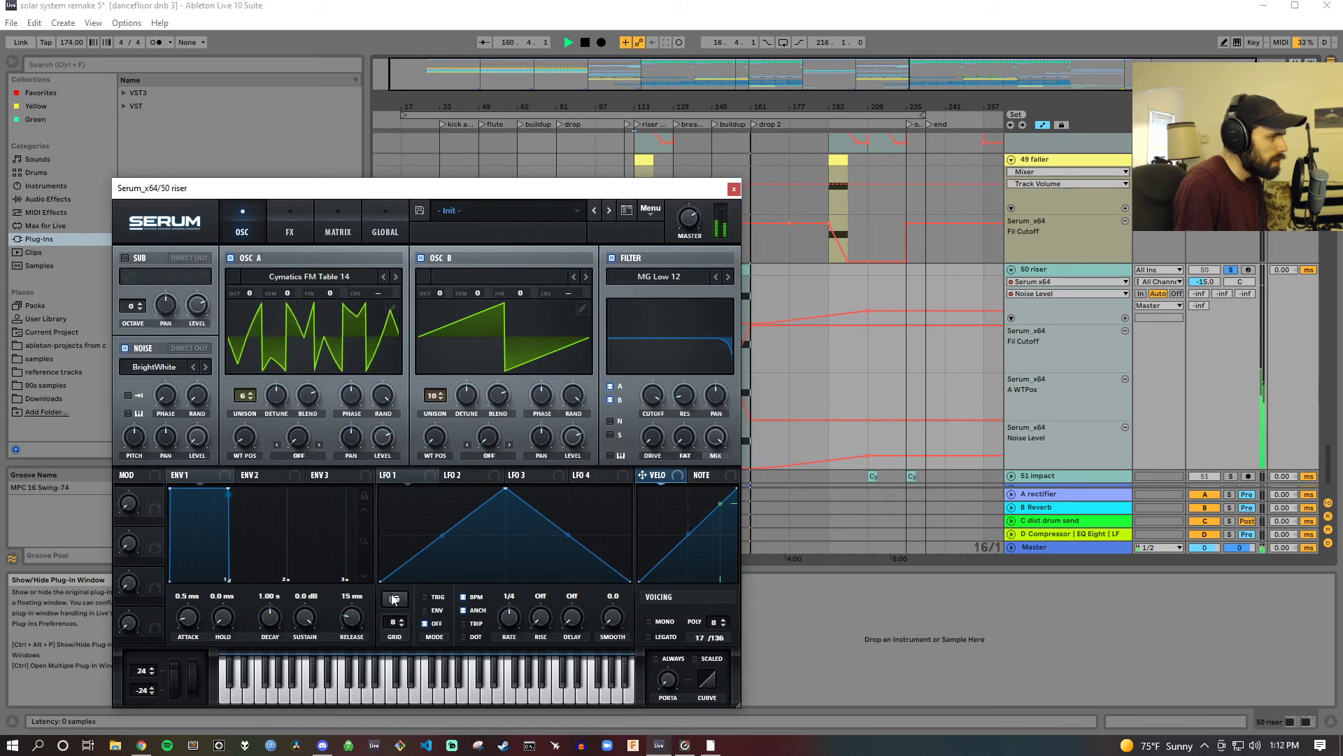
left_click(1231, 269)
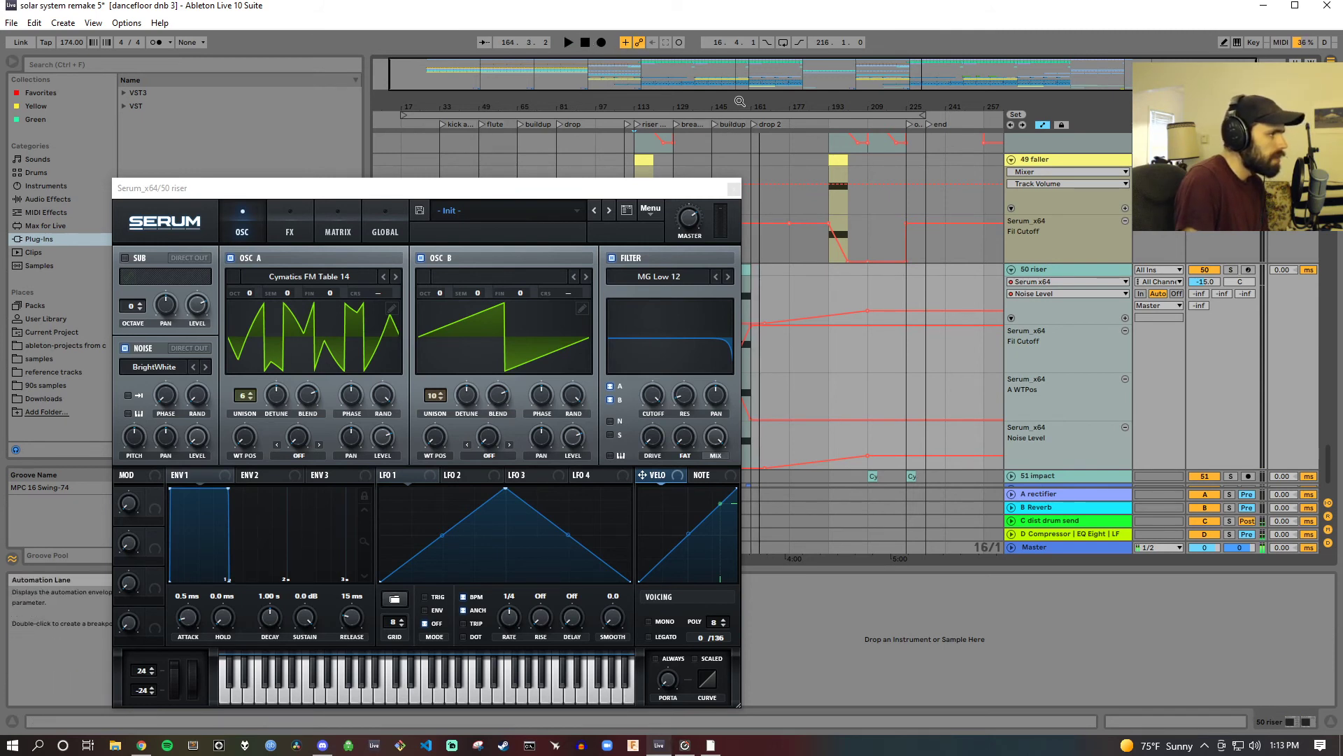
scroll(741, 122, "up", 5, "ctrl")
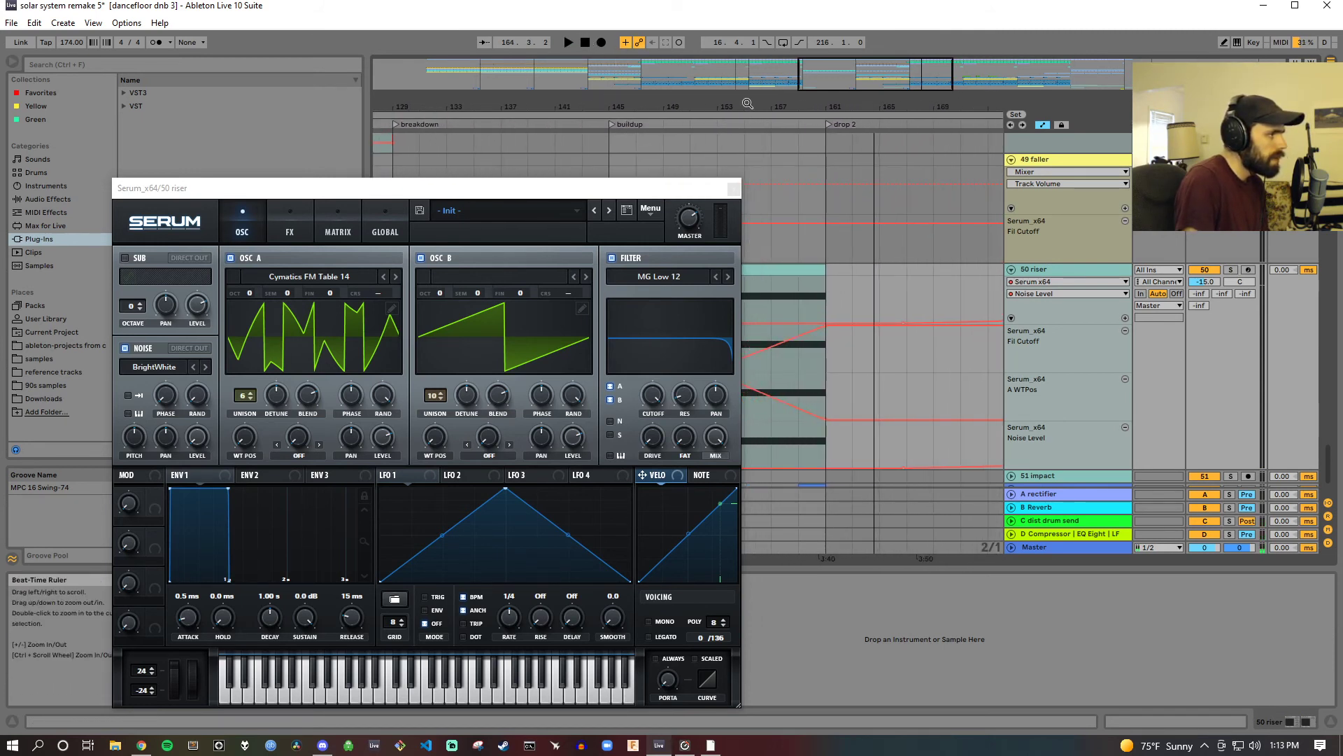
left_click_drag(740, 108, 863, 110)
left_click(828, 124)
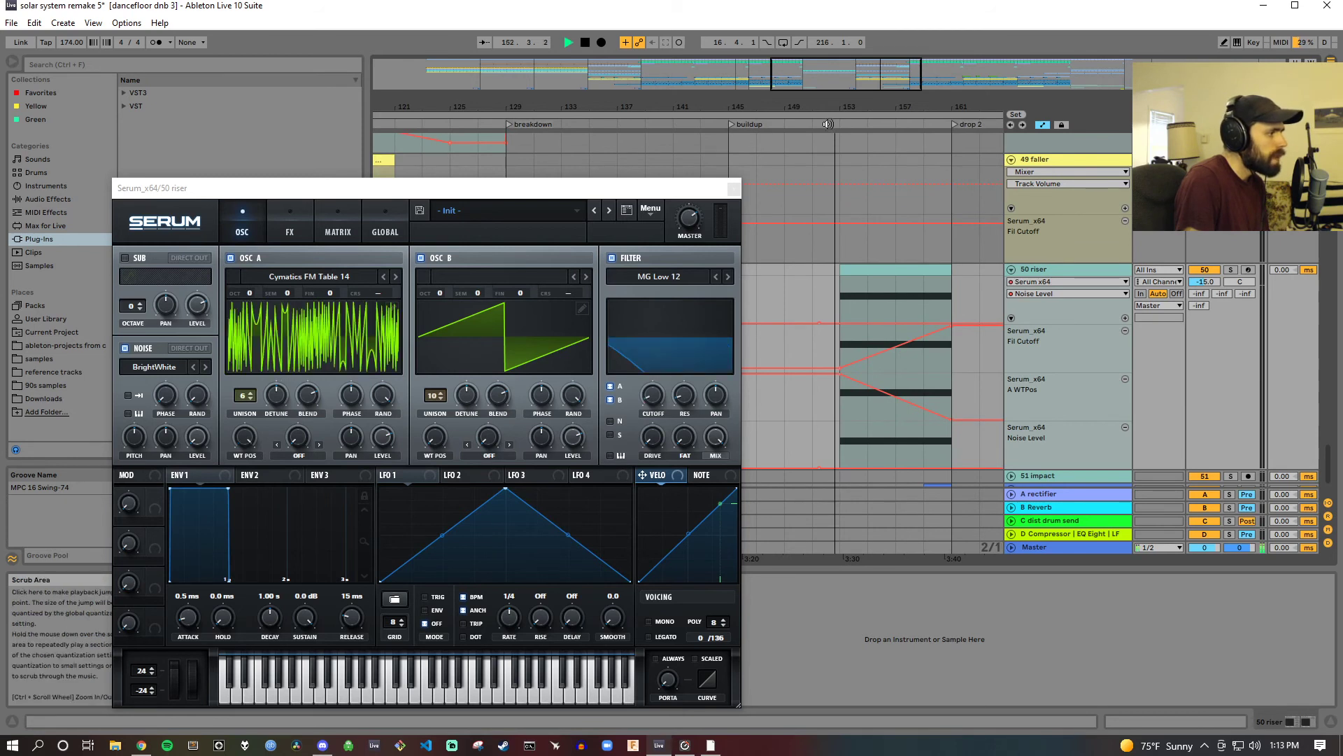
left_click(302, 345)
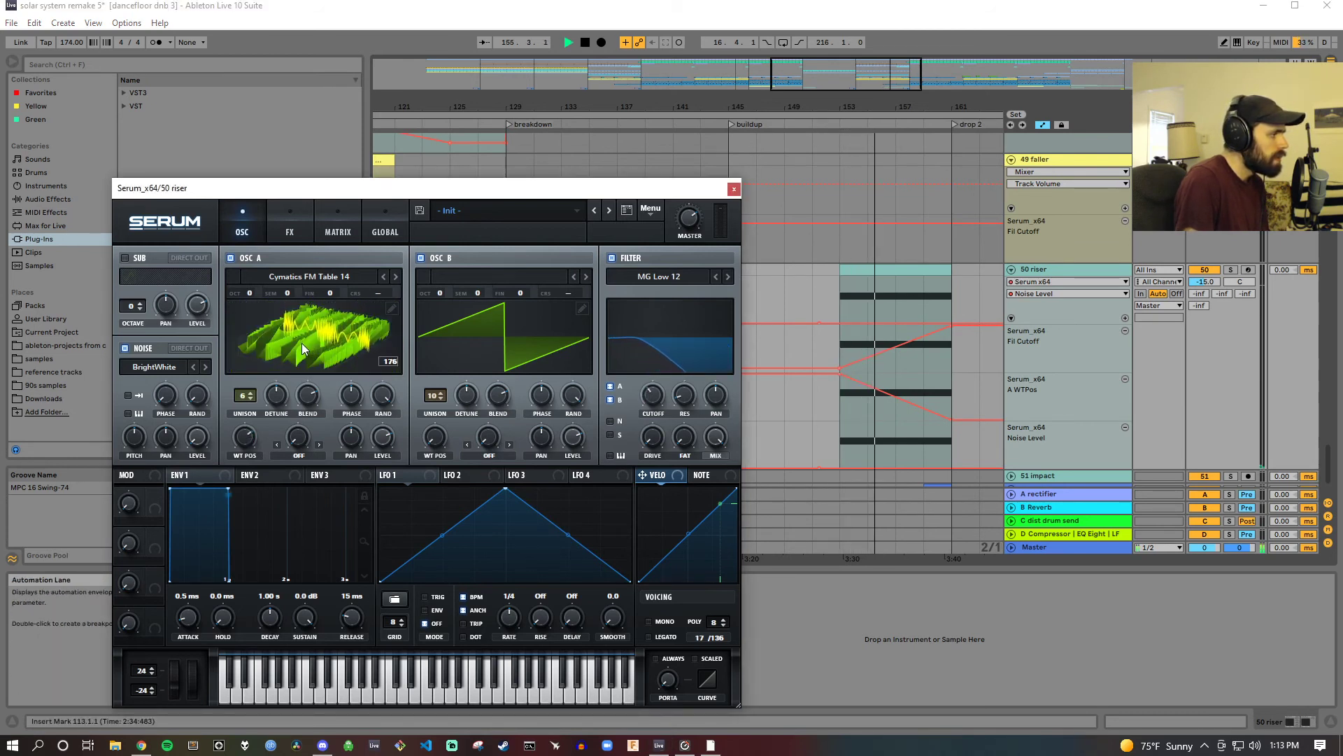
Step: Review the reverb in the riser's Serum during playback and again after stopping, and close Serum
left_click(290, 225)
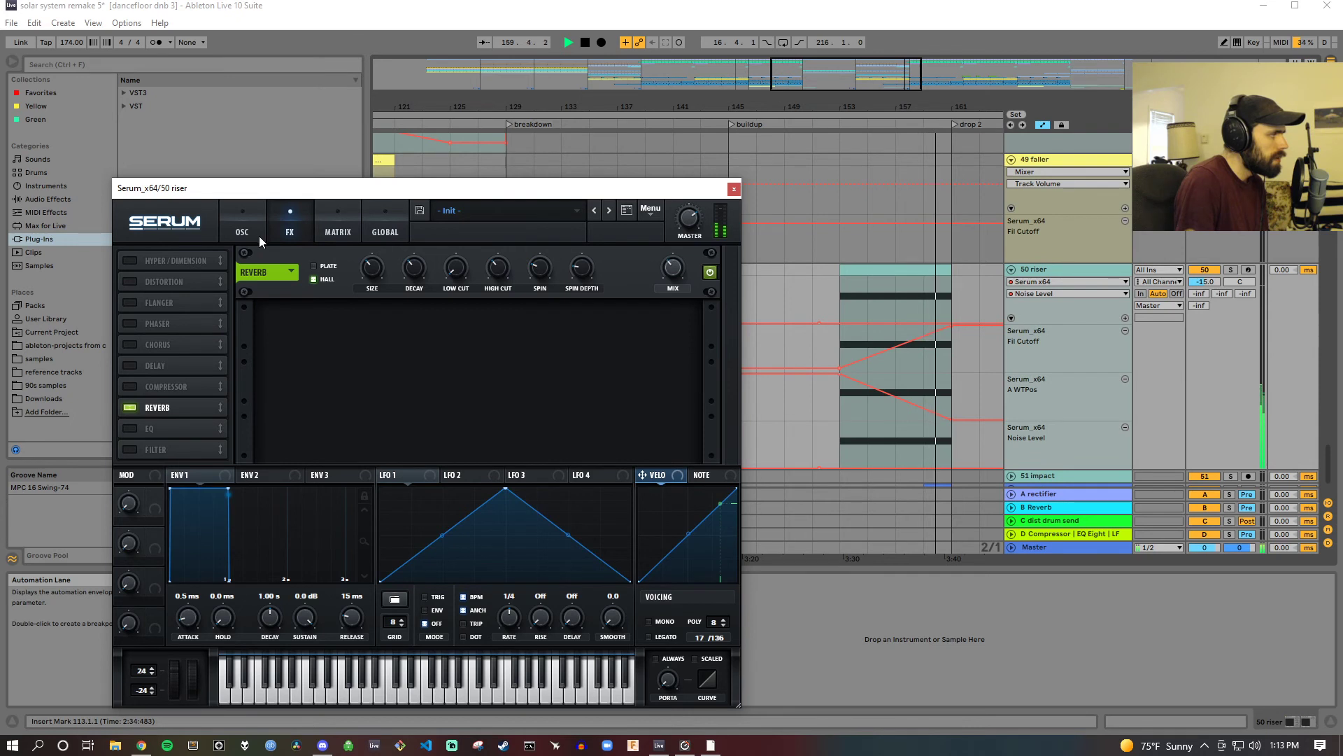
left_click(734, 189)
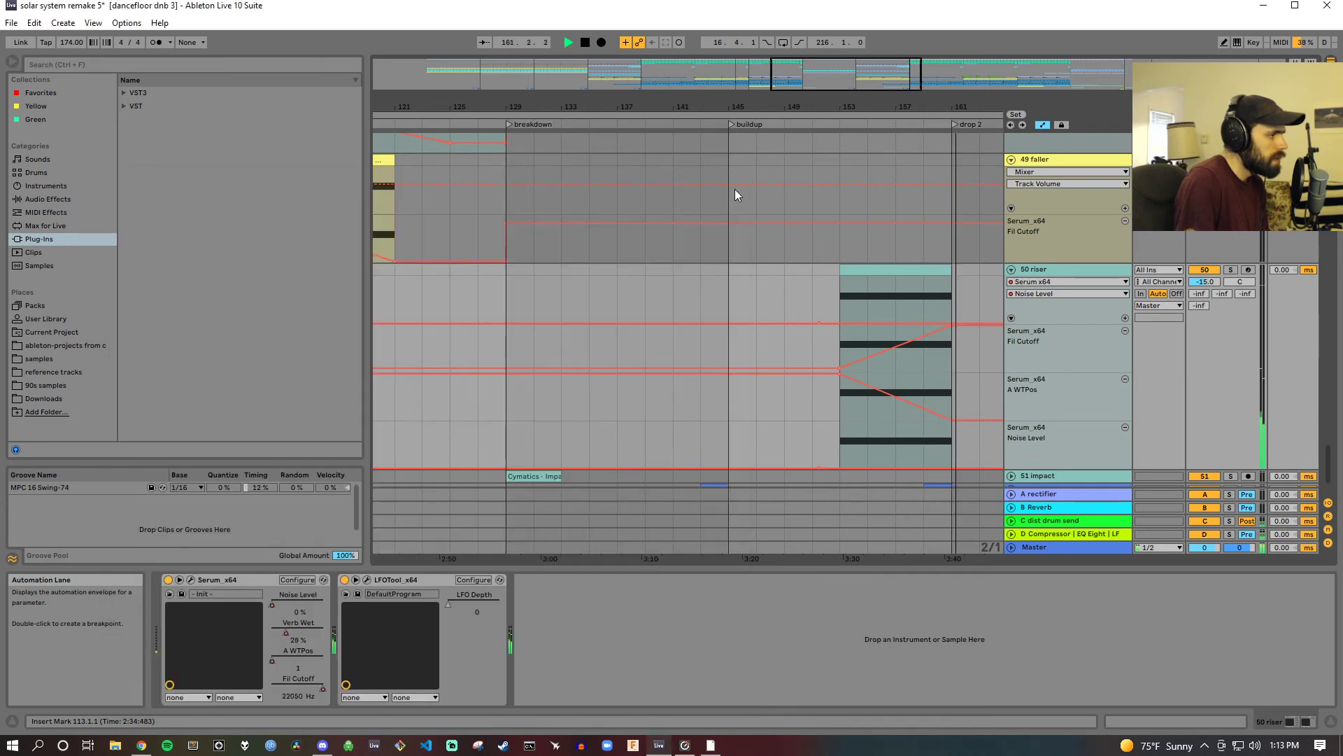
left_click(586, 45)
scroll(817, 333, "down", 3)
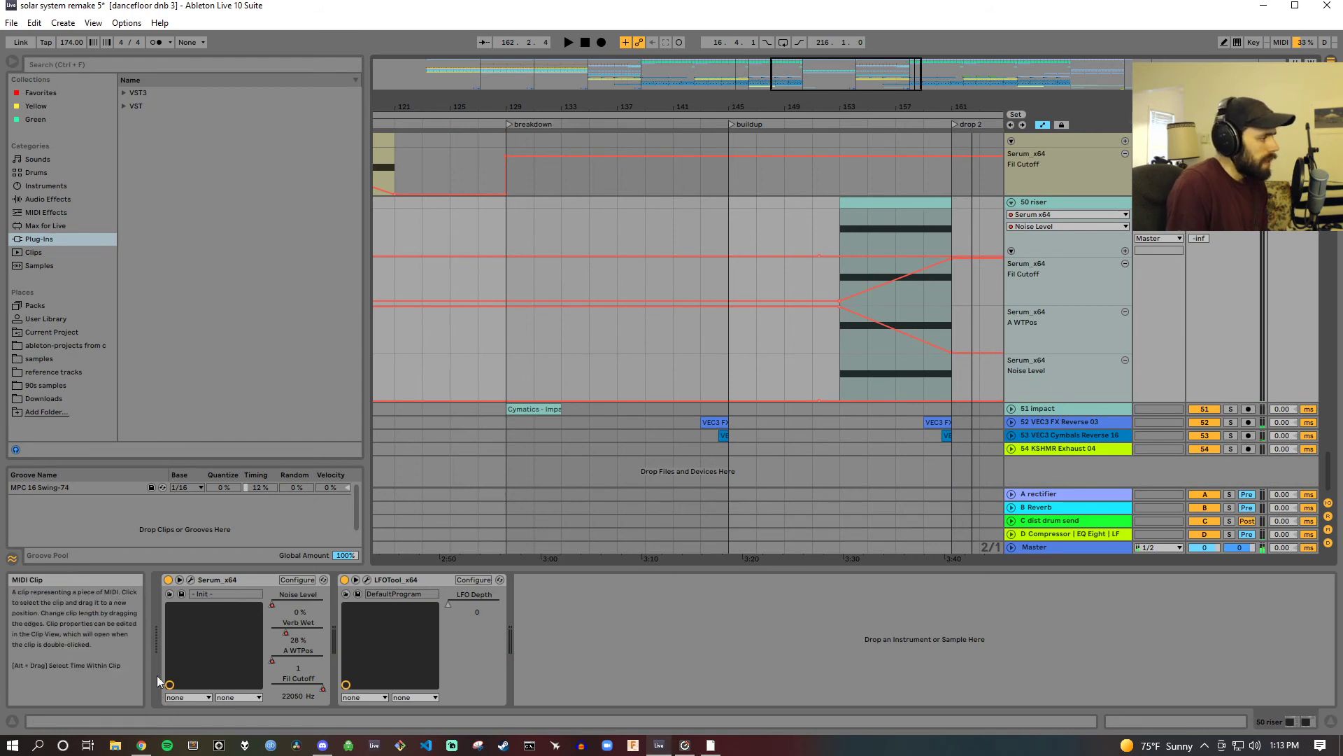
left_click(190, 580)
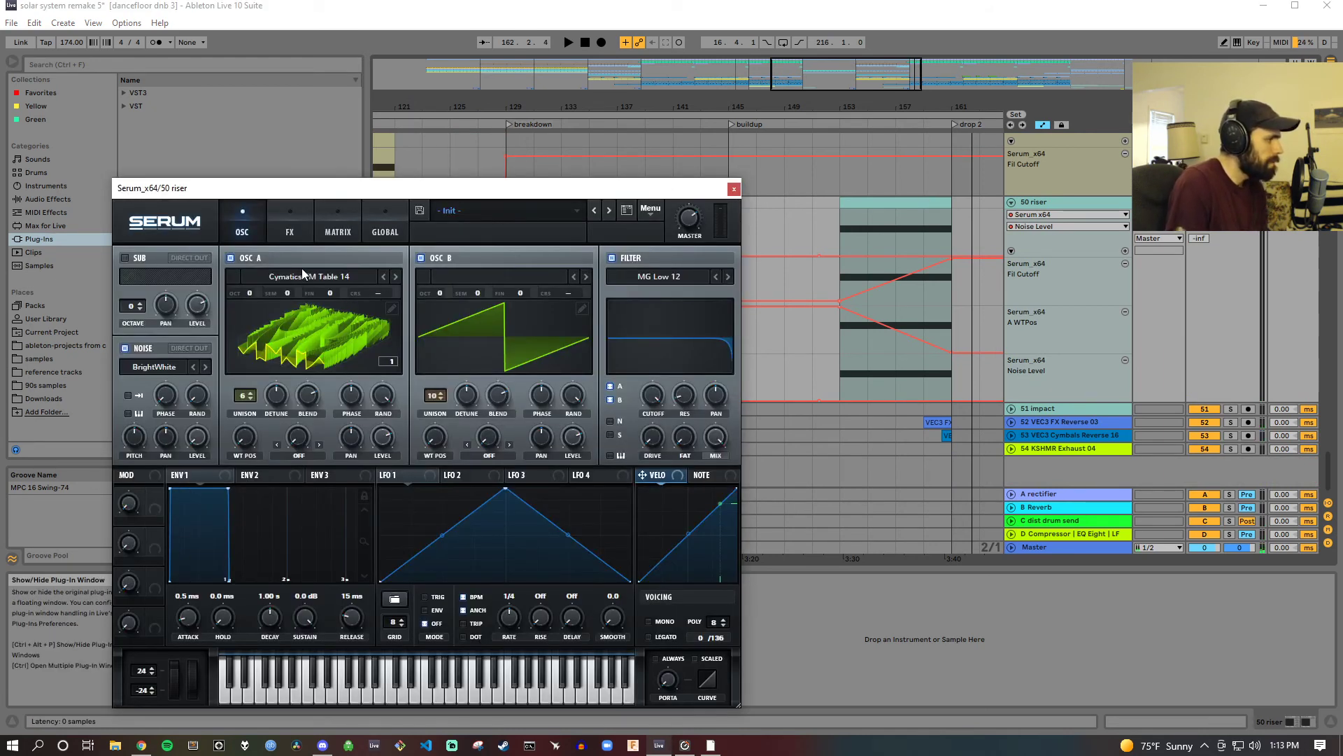
left_click(291, 230)
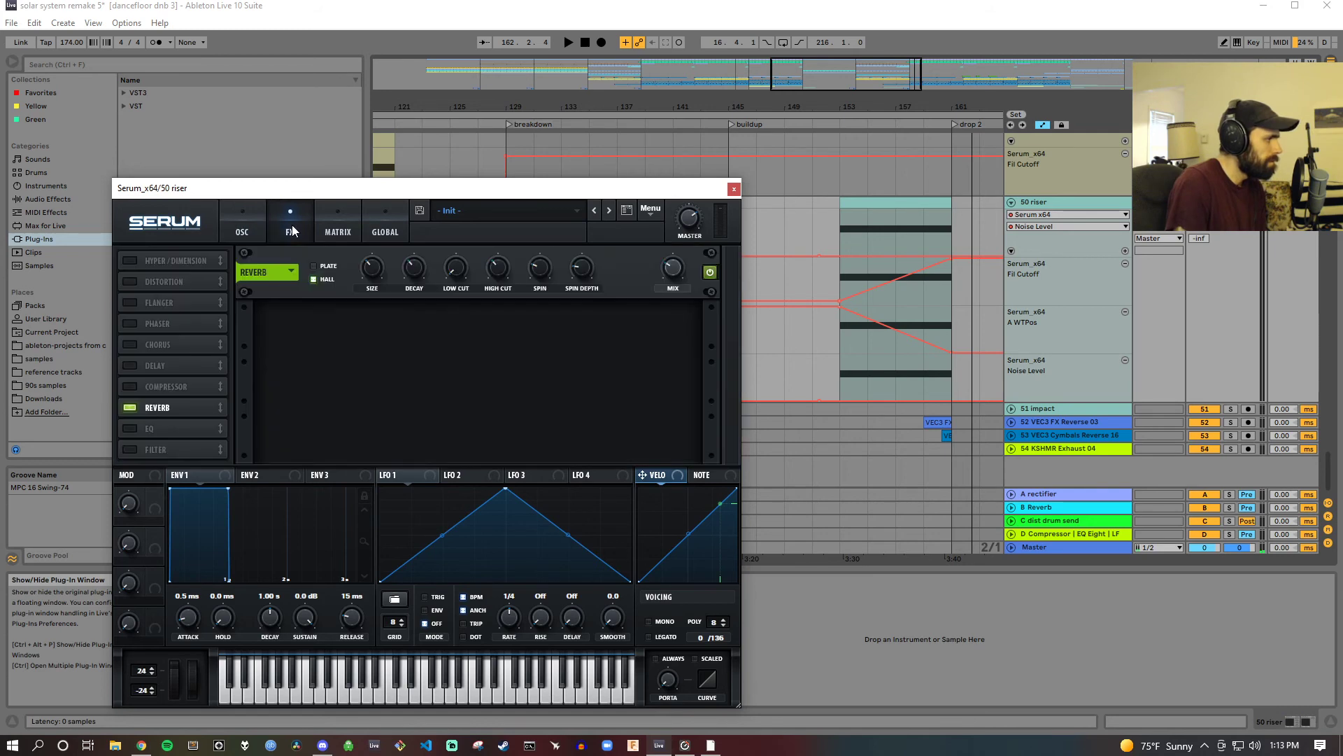
left_click(734, 188)
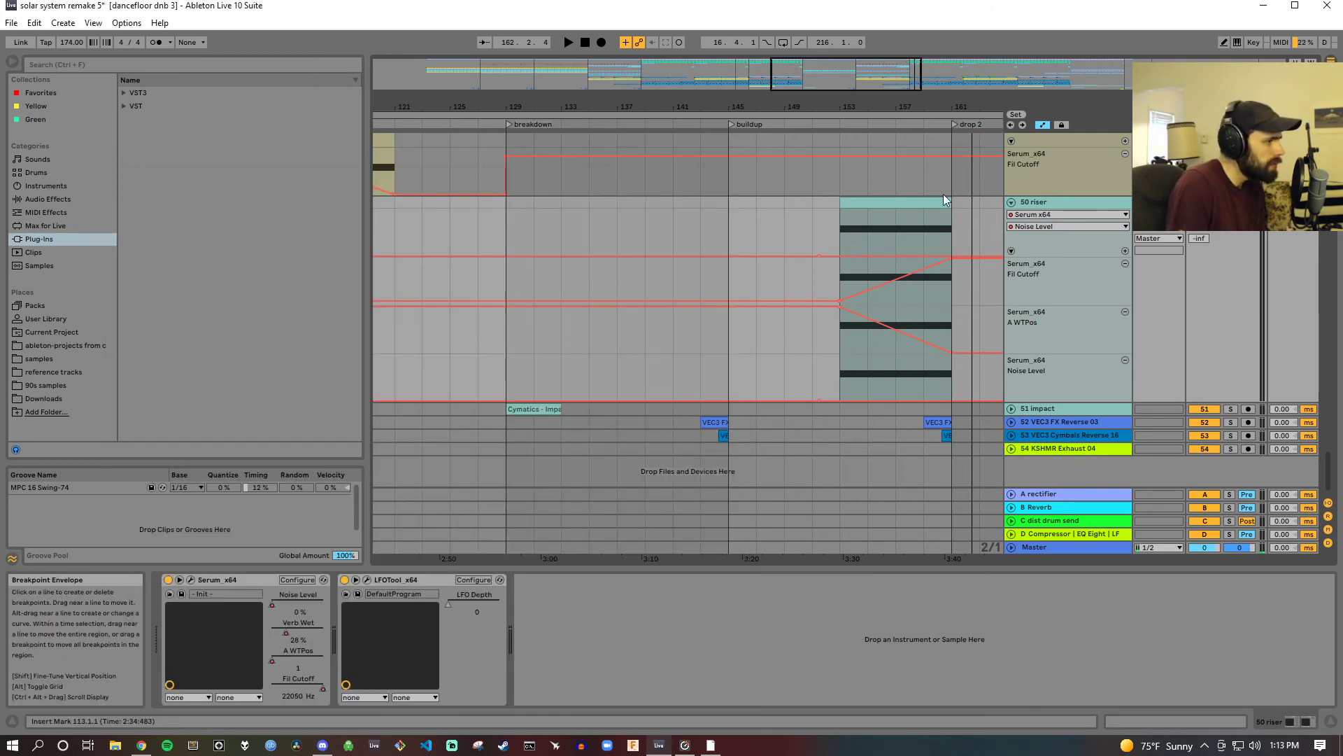
Step: Show the riser clip's MIDI Ctrl Pitch Bend envelope, and check the pitch bend range in the track's Serum
double_click(905, 203)
left_click(341, 498)
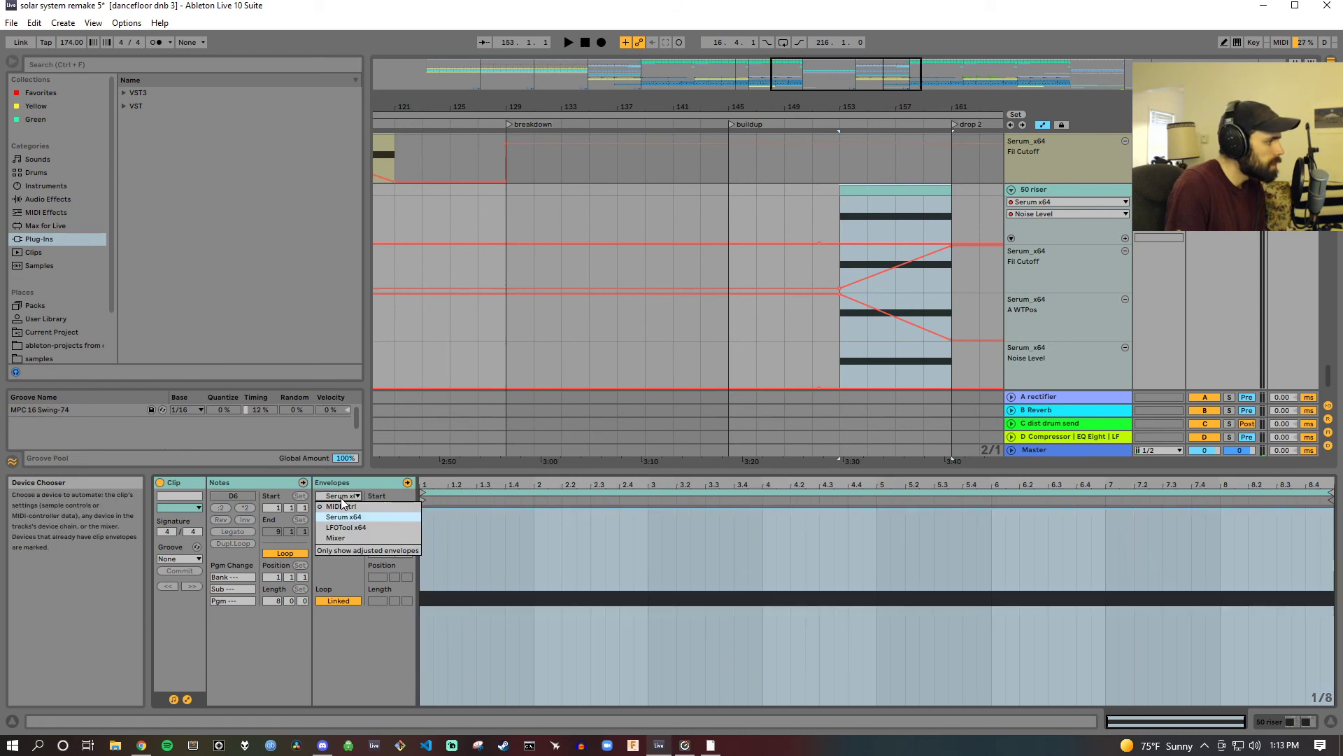
left_click(346, 518)
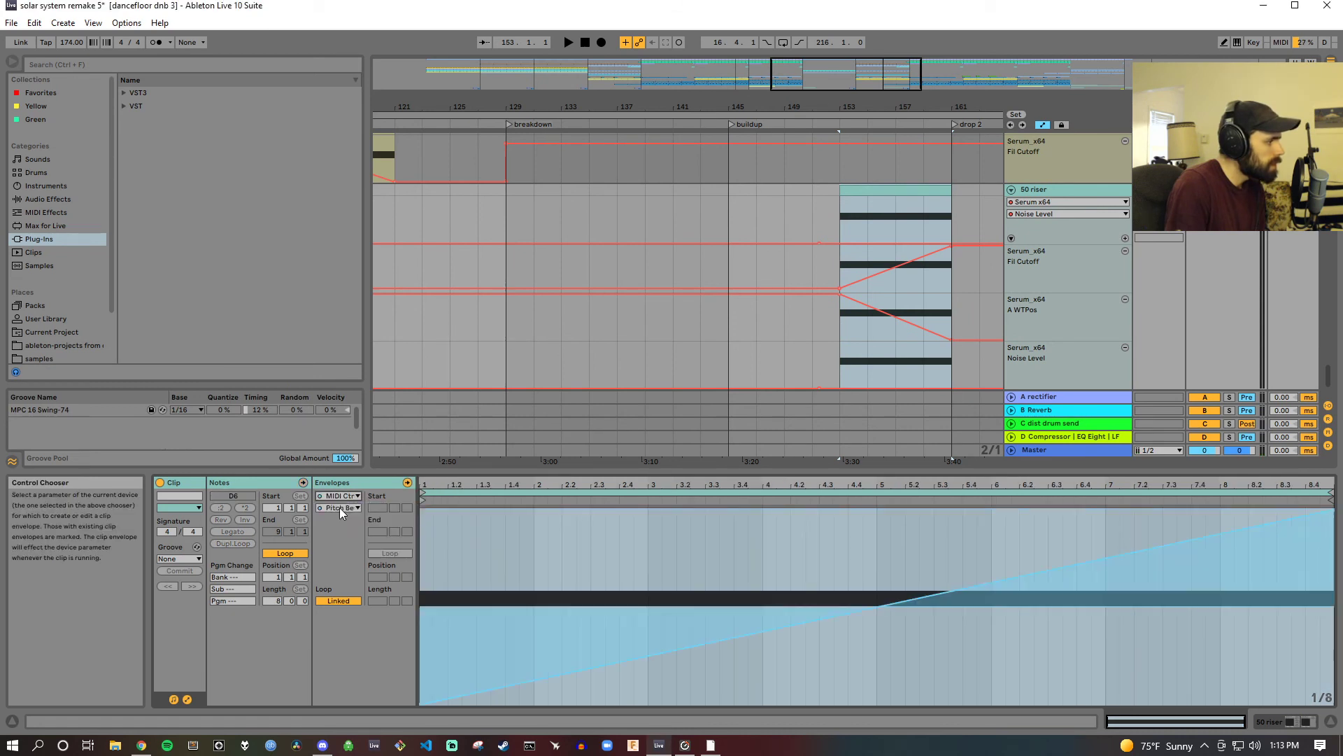
left_click(1068, 190)
left_click(194, 583)
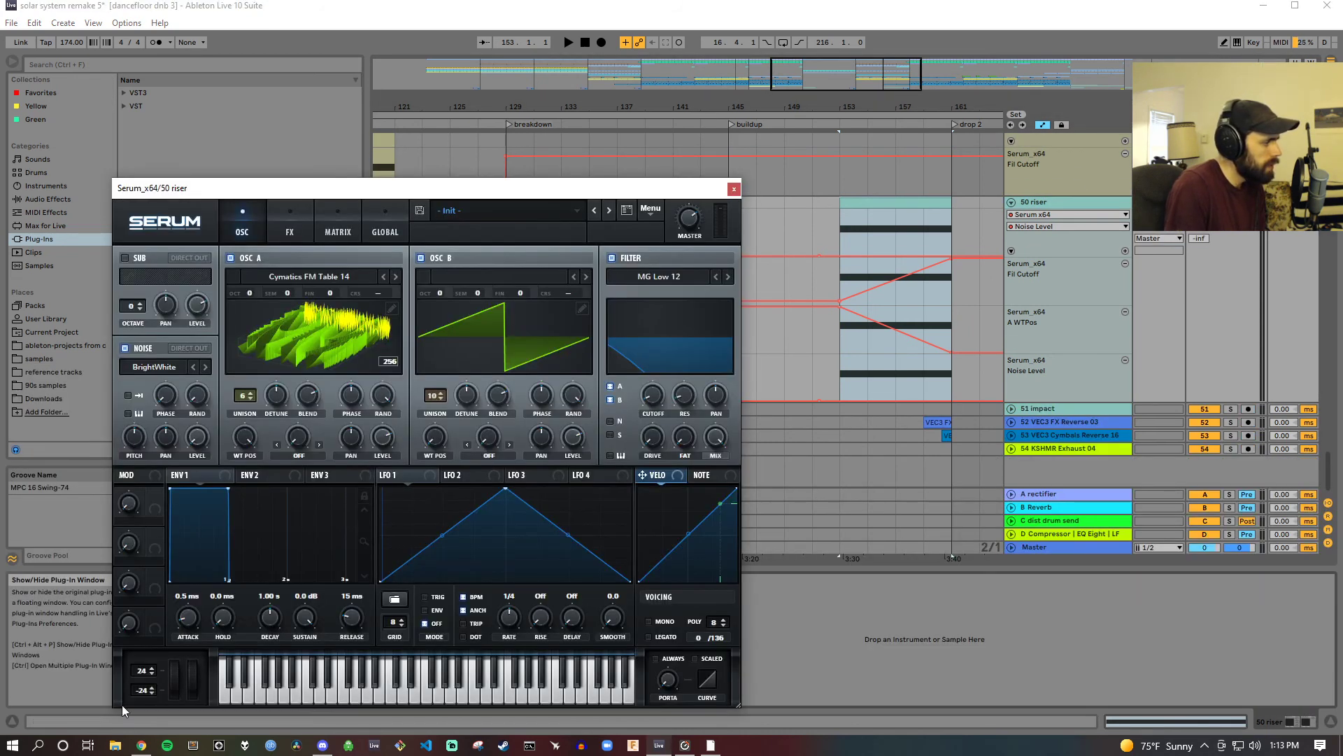
left_click(734, 189)
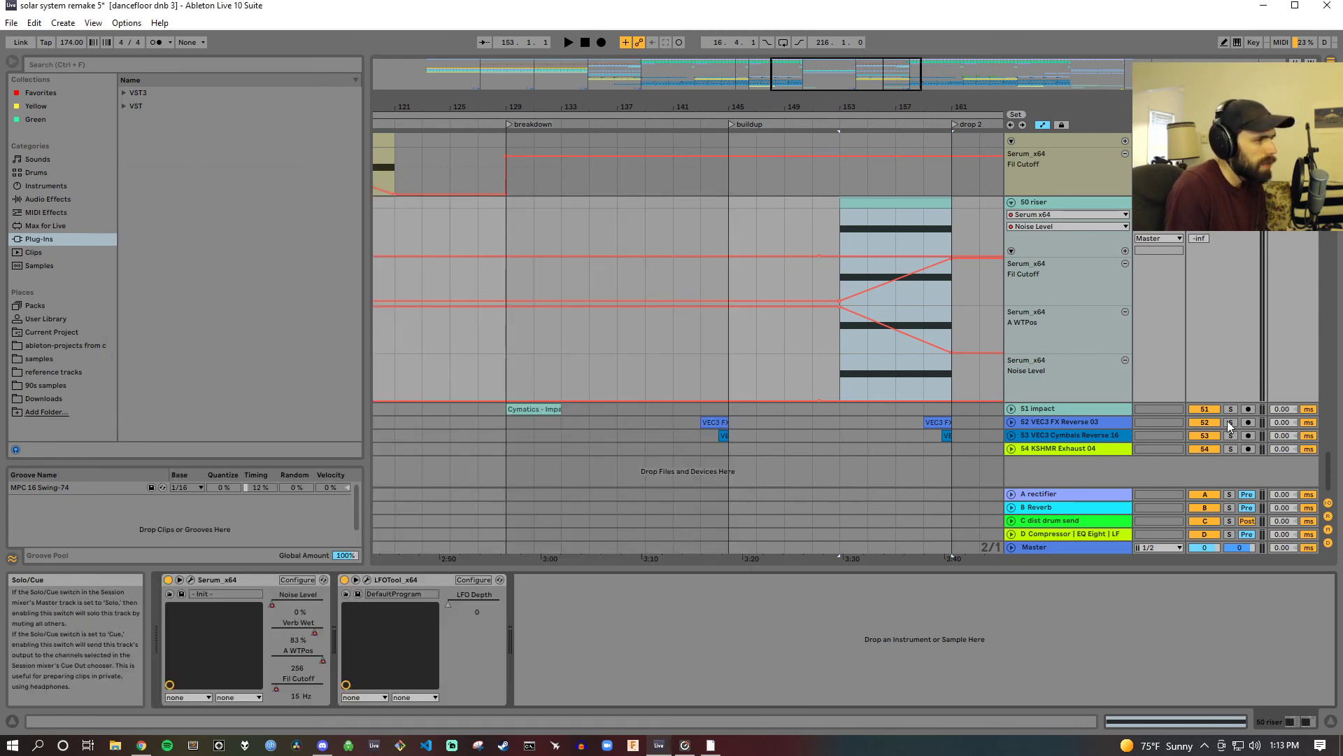
Step: Audition the soloed VEC3 FX Reverse 03 and VEC3 Cymbals Reverse tracks in turn, playing each from just before drop 2
left_click(1230, 422)
left_click(929, 124)
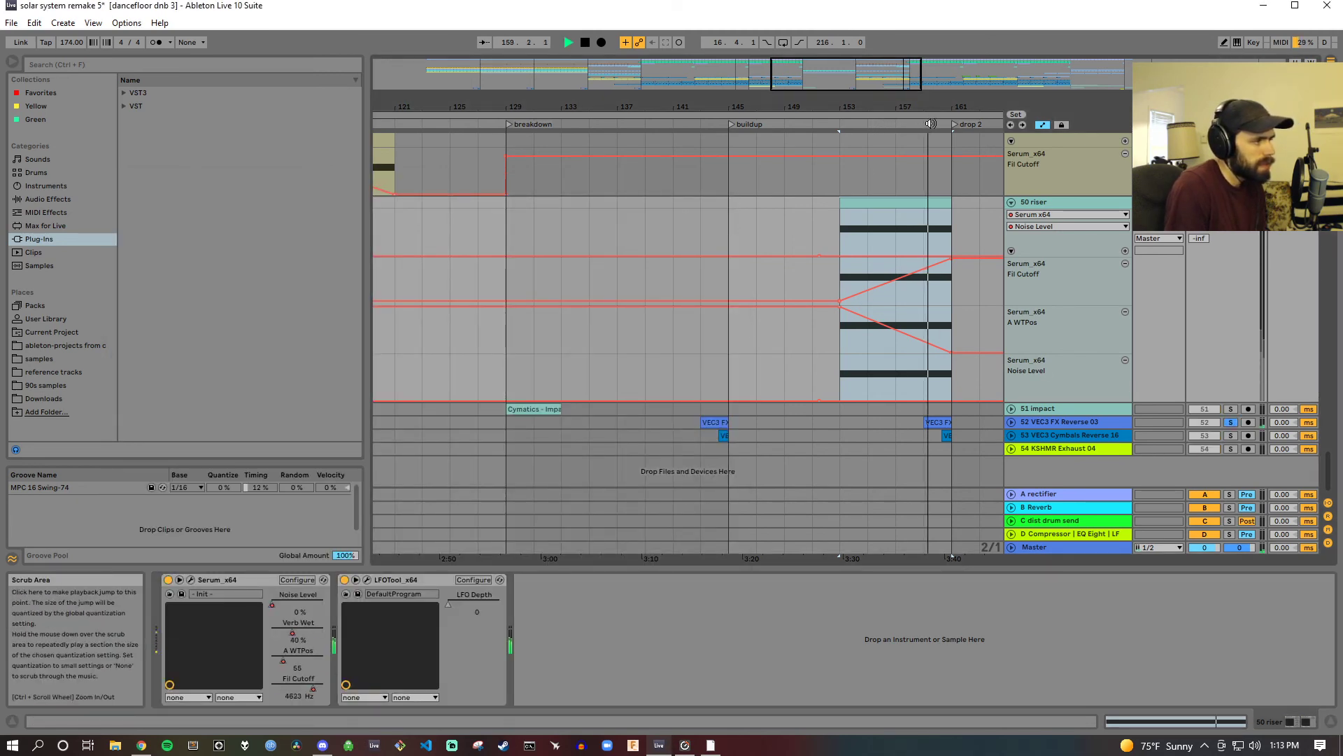
left_click(1231, 436)
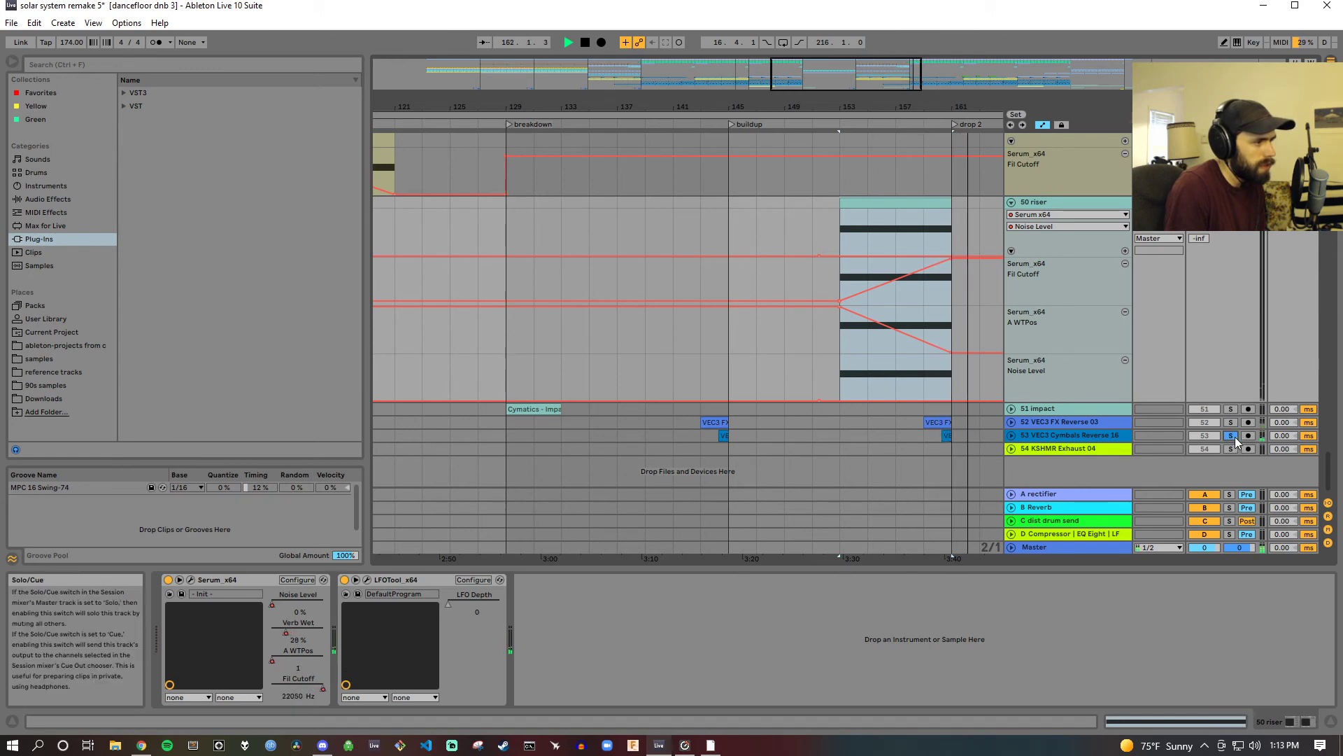
left_click(934, 126)
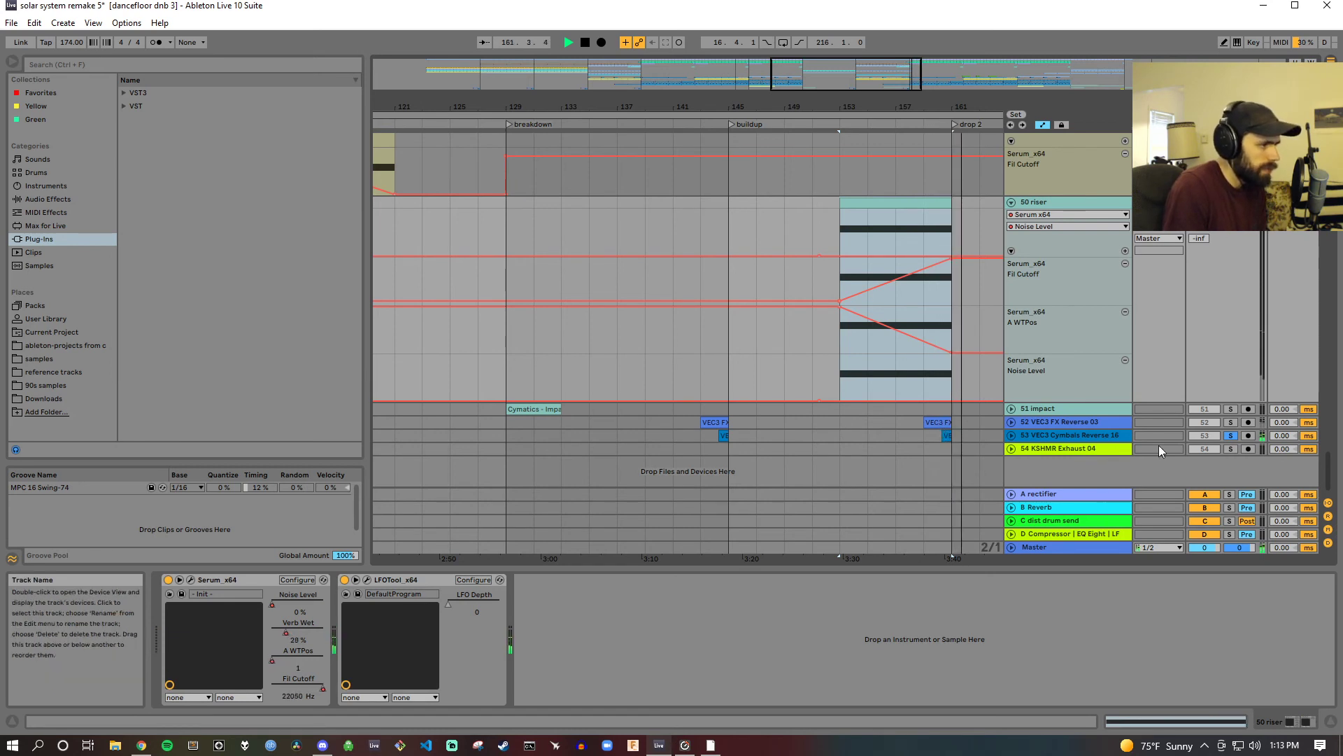
Step: Solo the VEC3 FX Reverse 03 track, show its effects and clip waveforms, and fold the track again
left_click(1230, 422)
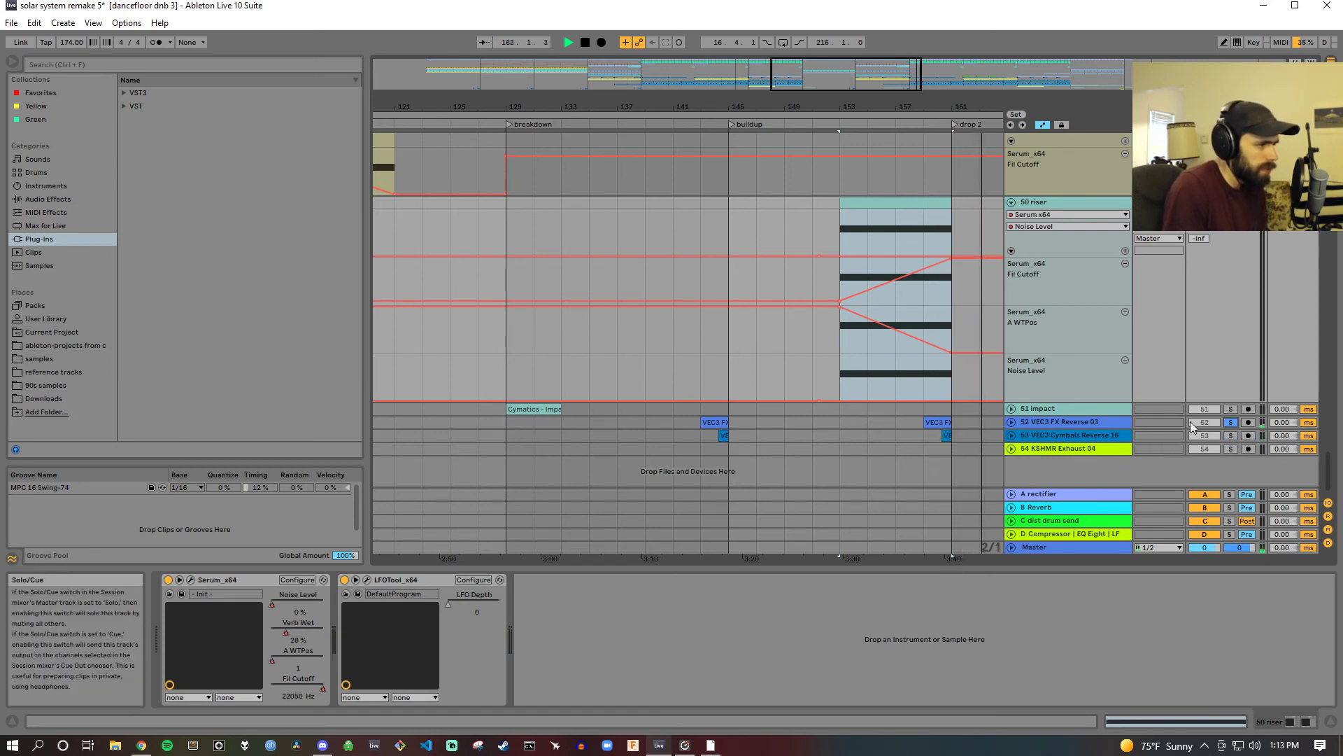
left_click(1040, 422)
left_click(1011, 422)
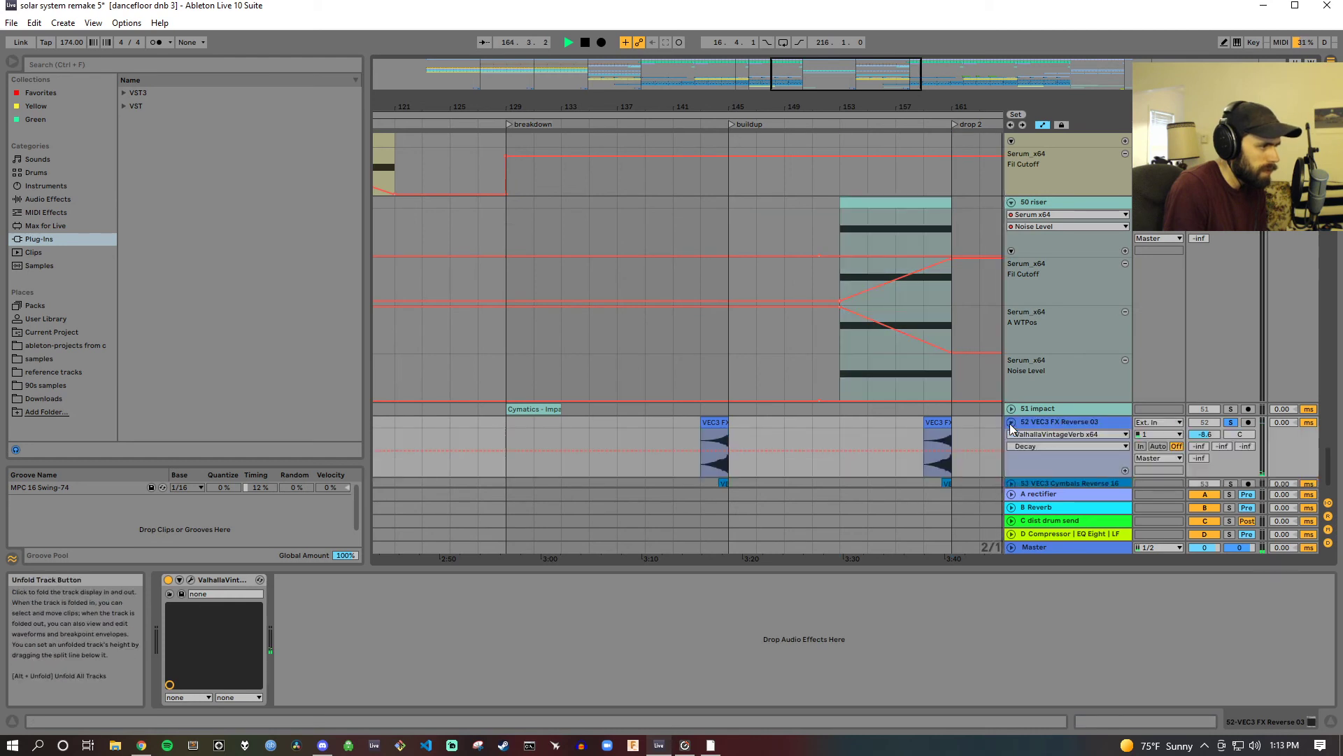
left_click(1011, 423)
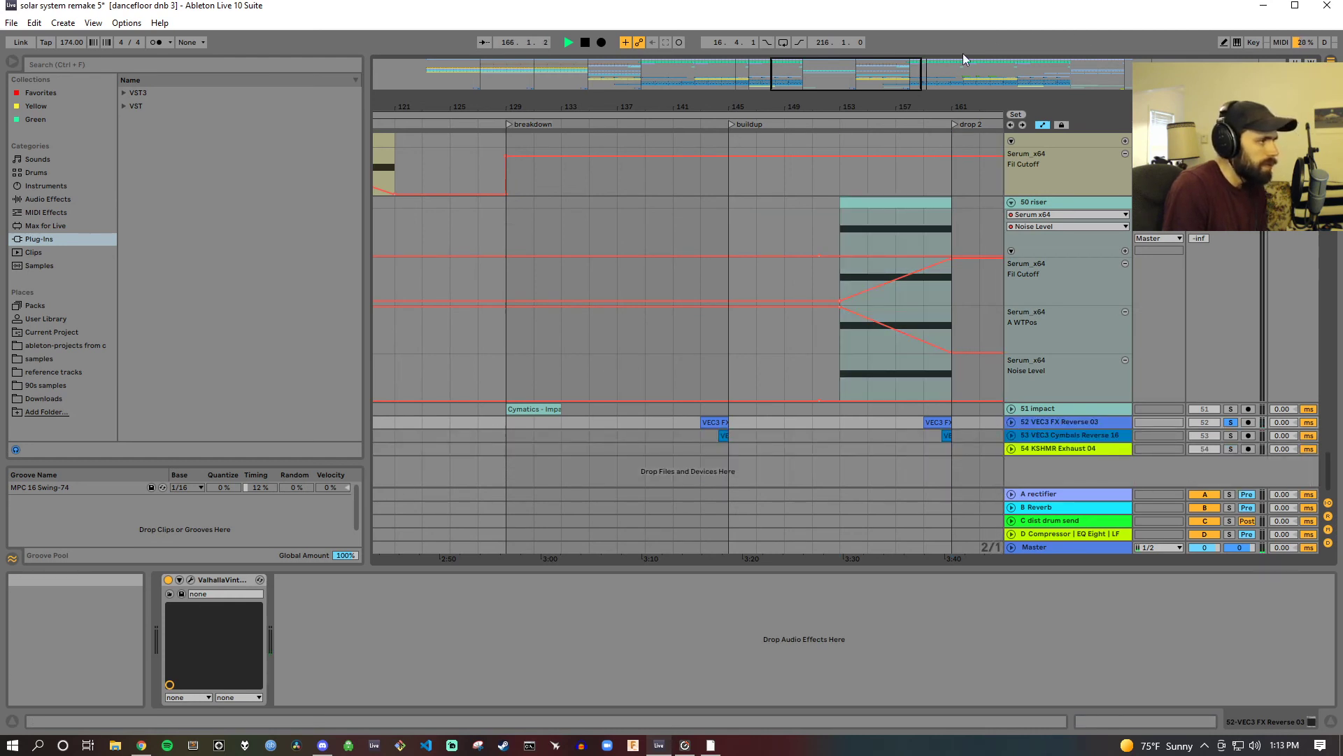
Step: Audition the soloed KSHMR Exhaust 04 track just before the outro, show its EQ Eight and clip waveform, and unsolo it
left_click_drag(954, 107, 649, 62)
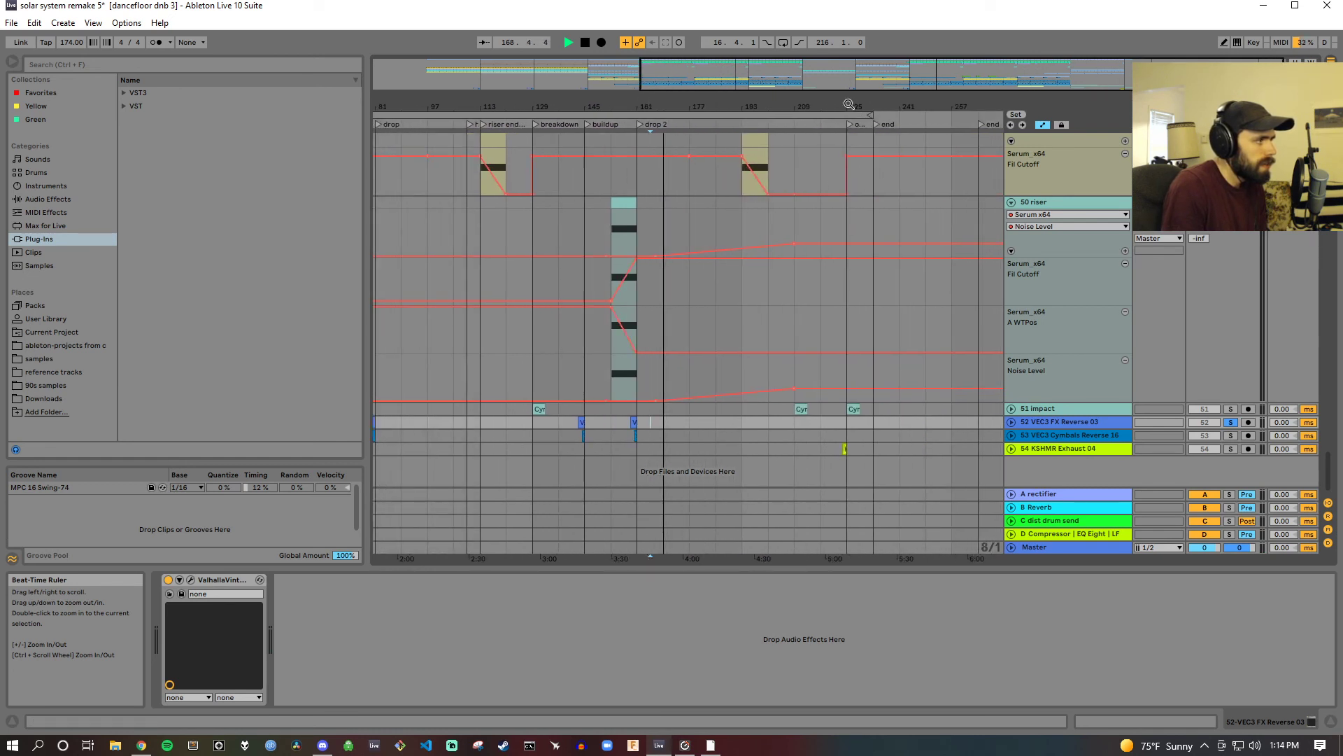
left_click_drag(848, 104, 849, 196)
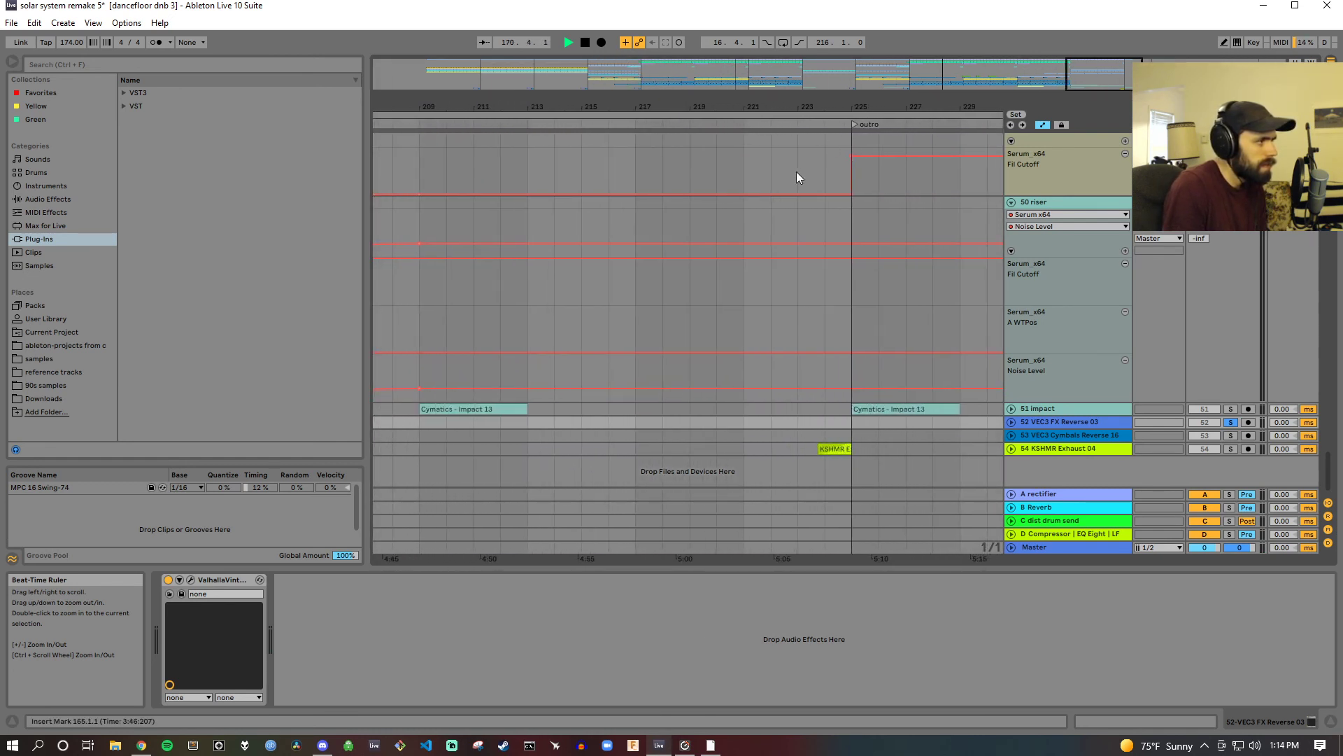
left_click(1229, 448)
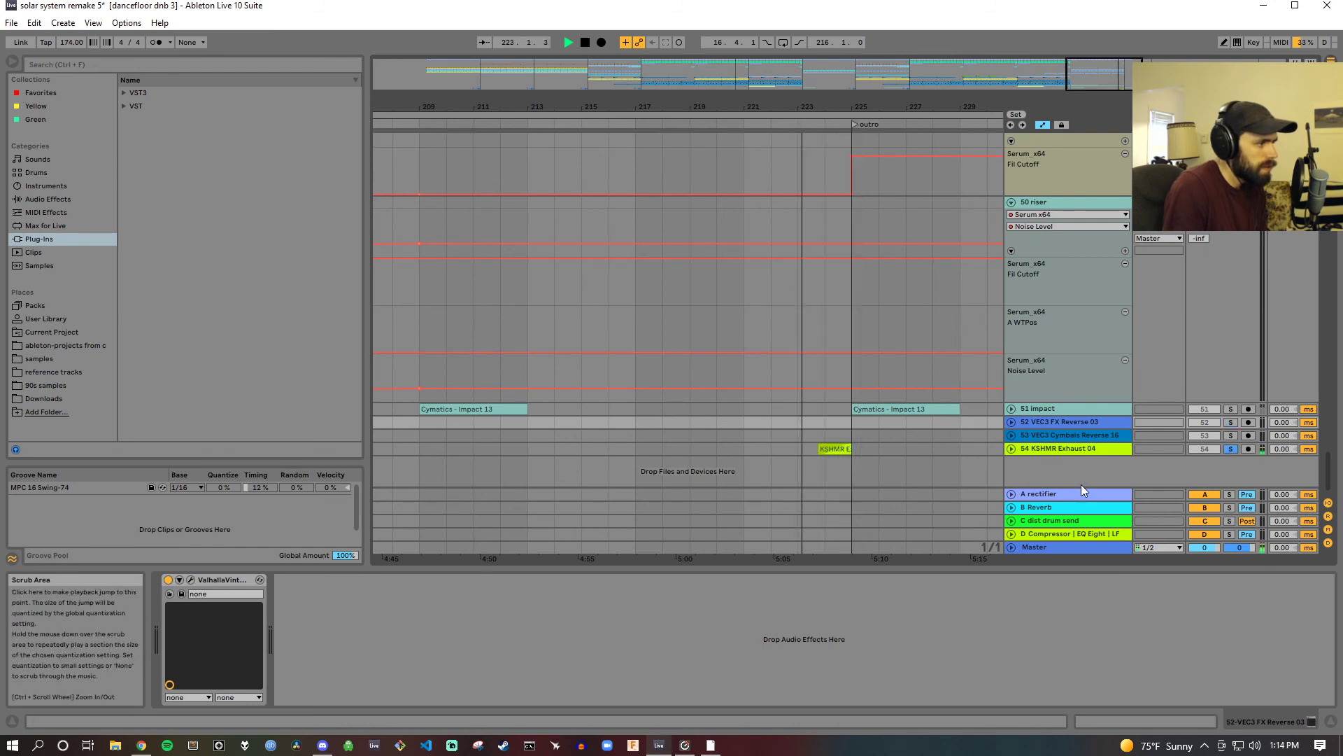
left_click(1090, 448)
left_click(1011, 448)
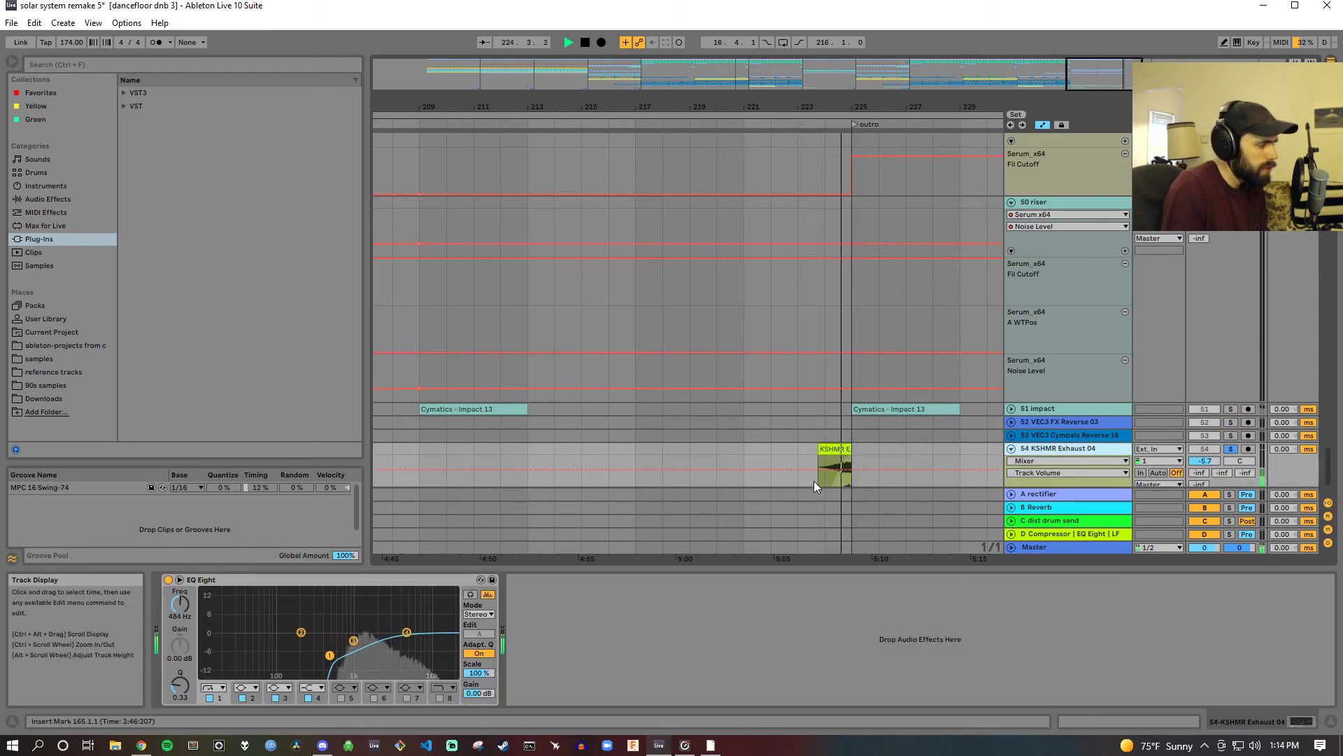
left_click(1231, 448)
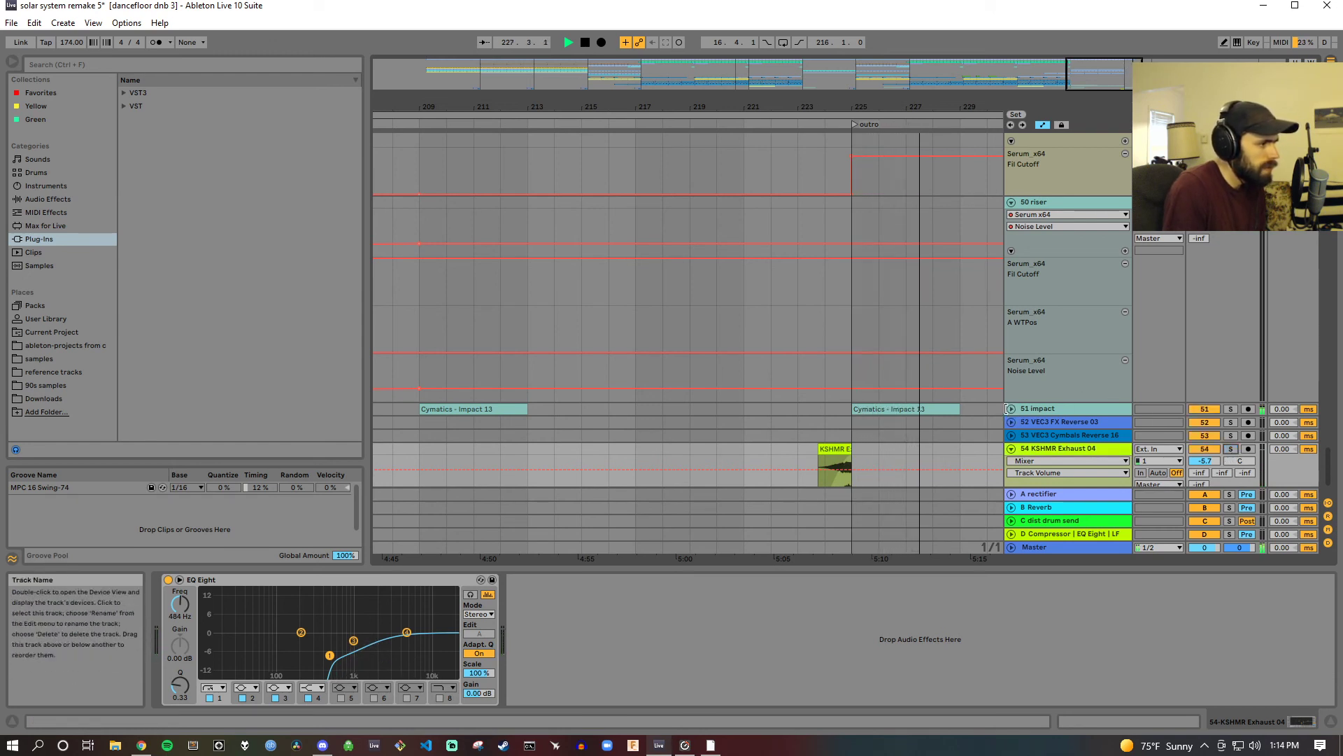
Step: Audition the soloed impact track from just before the outro, reviewing its effects chain and Auto Filter frequency automation, and stop playback
left_click(1011, 408)
left_click(836, 127)
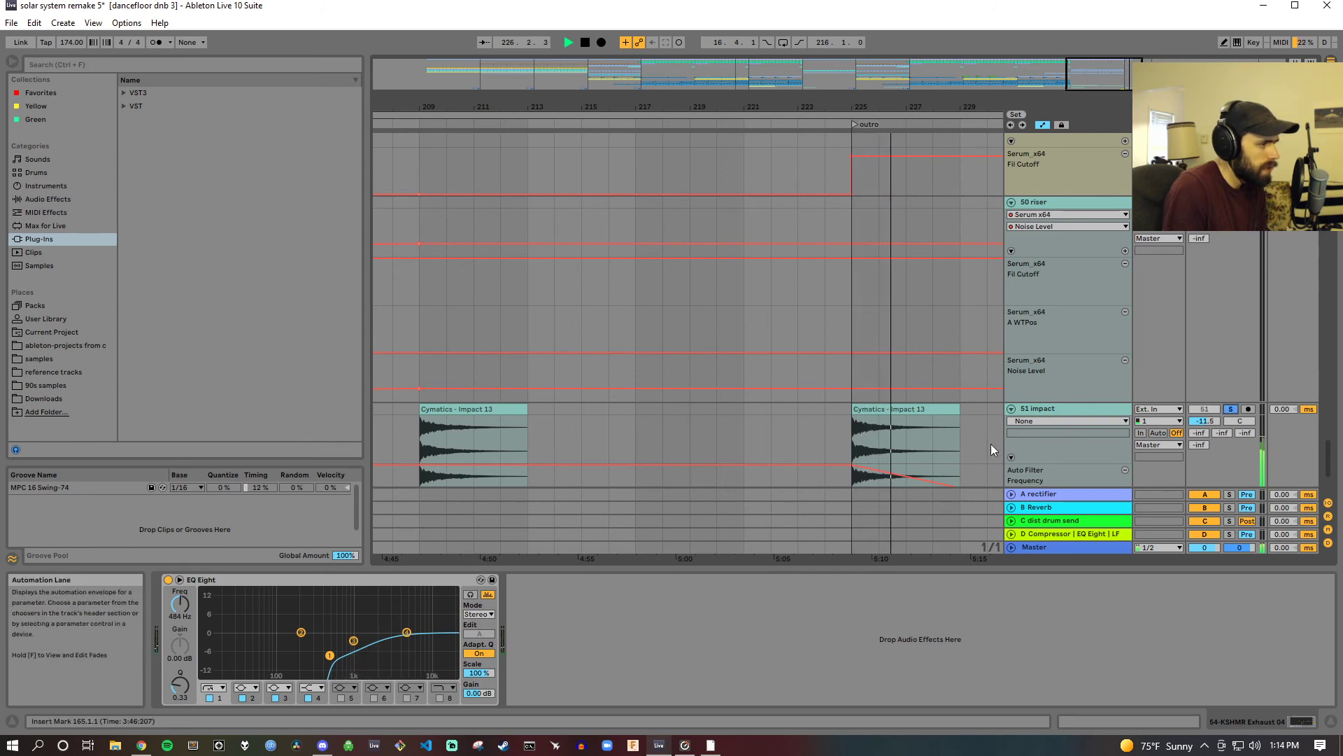
left_click(1069, 413)
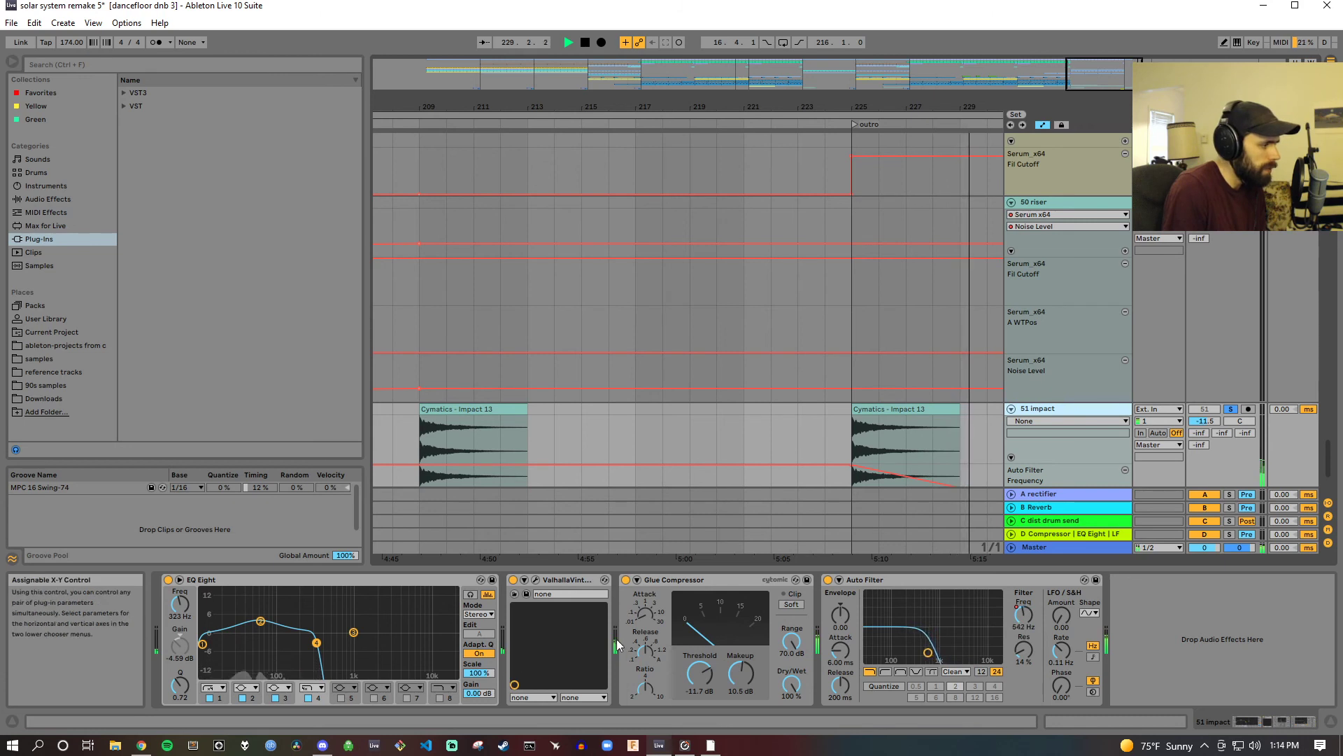
left_click(835, 125)
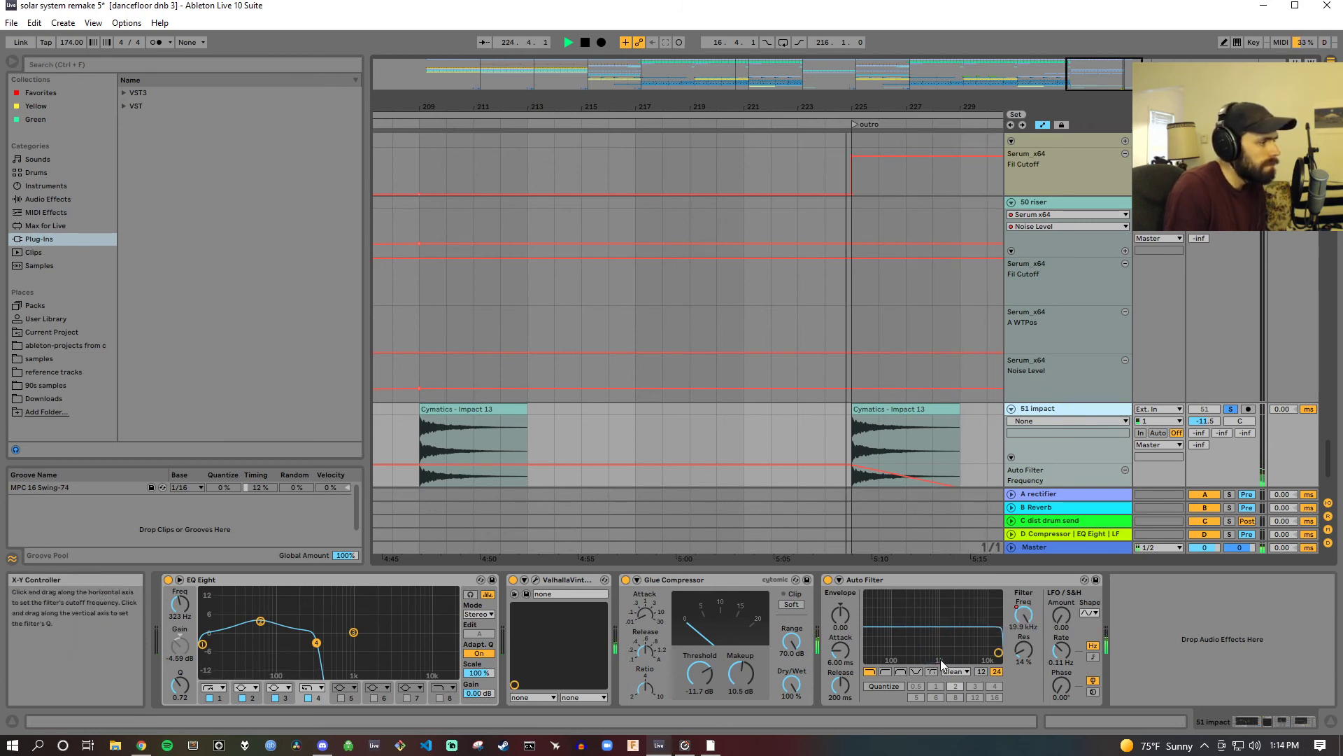
left_click(585, 42)
scroll(913, 417, "down", 5)
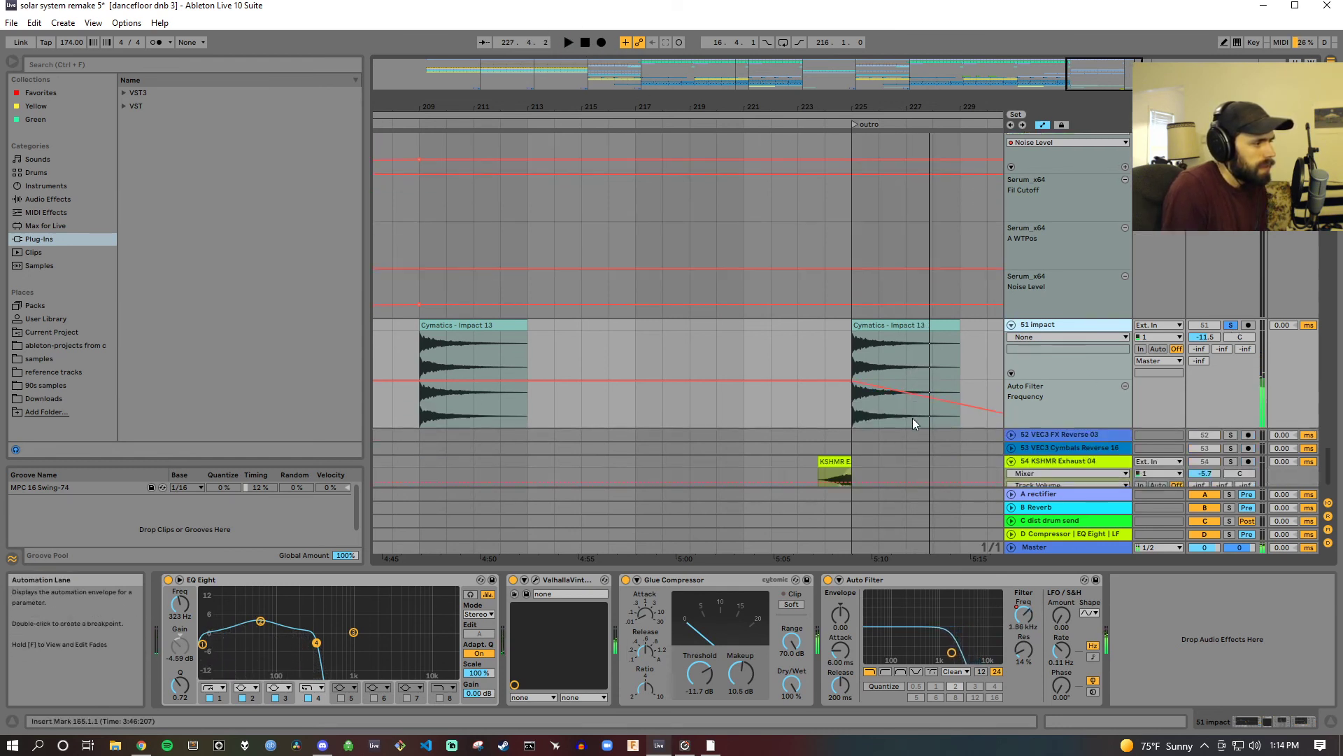
Step: Show the Master track's devices and select the mastering chain rack
left_click(1068, 552)
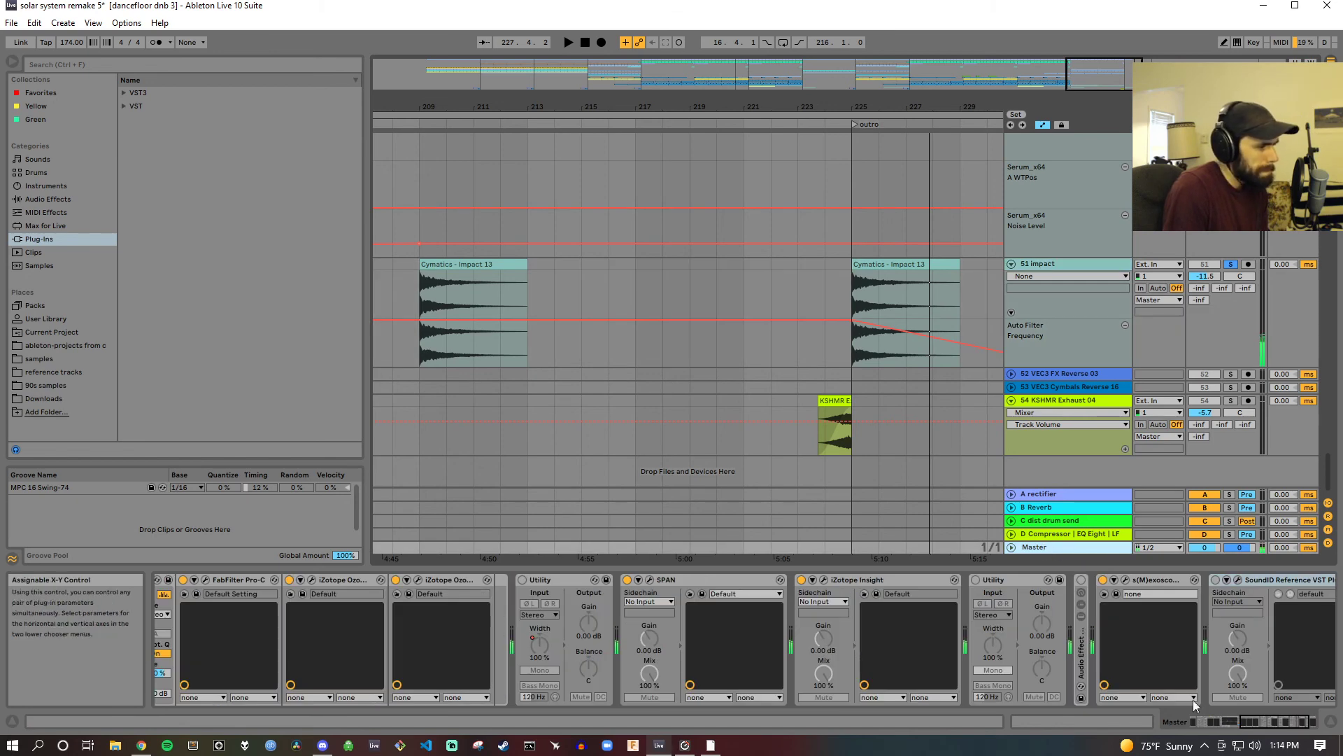
left_click_drag(1264, 720, 1195, 705)
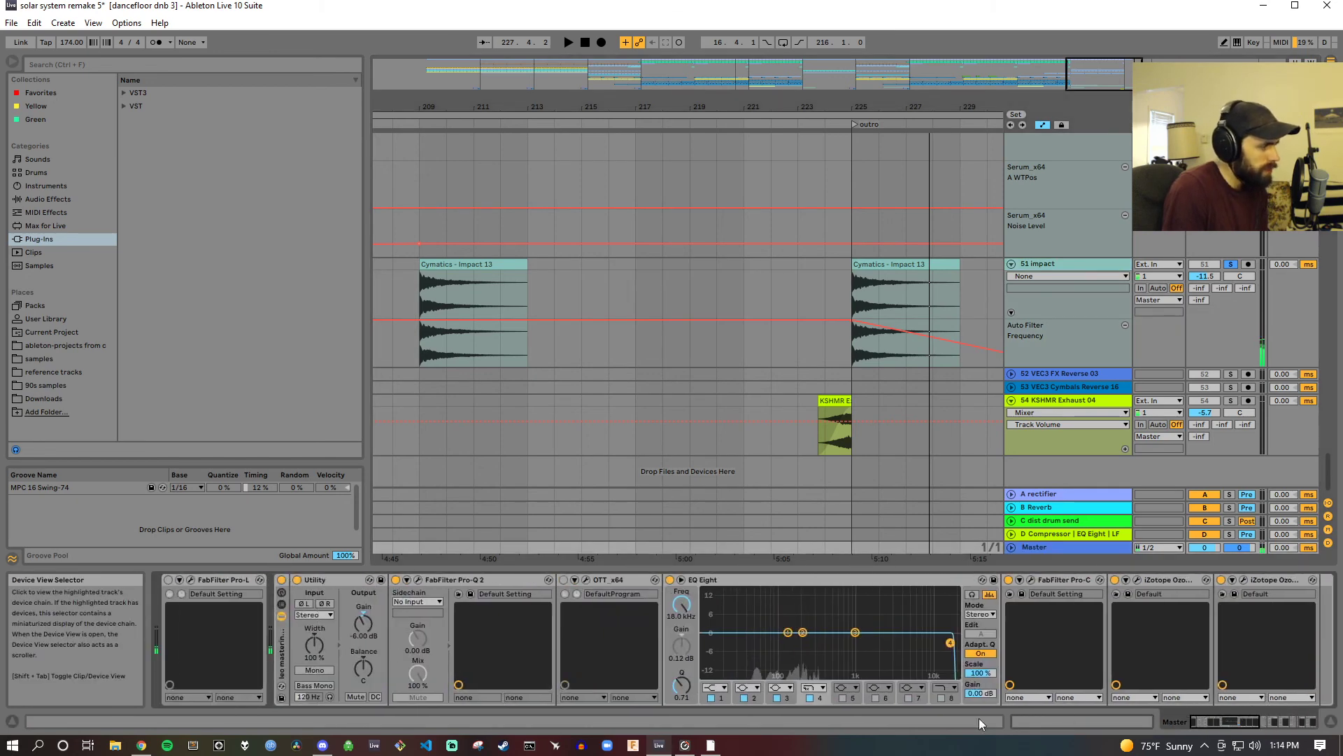
left_click(276, 640)
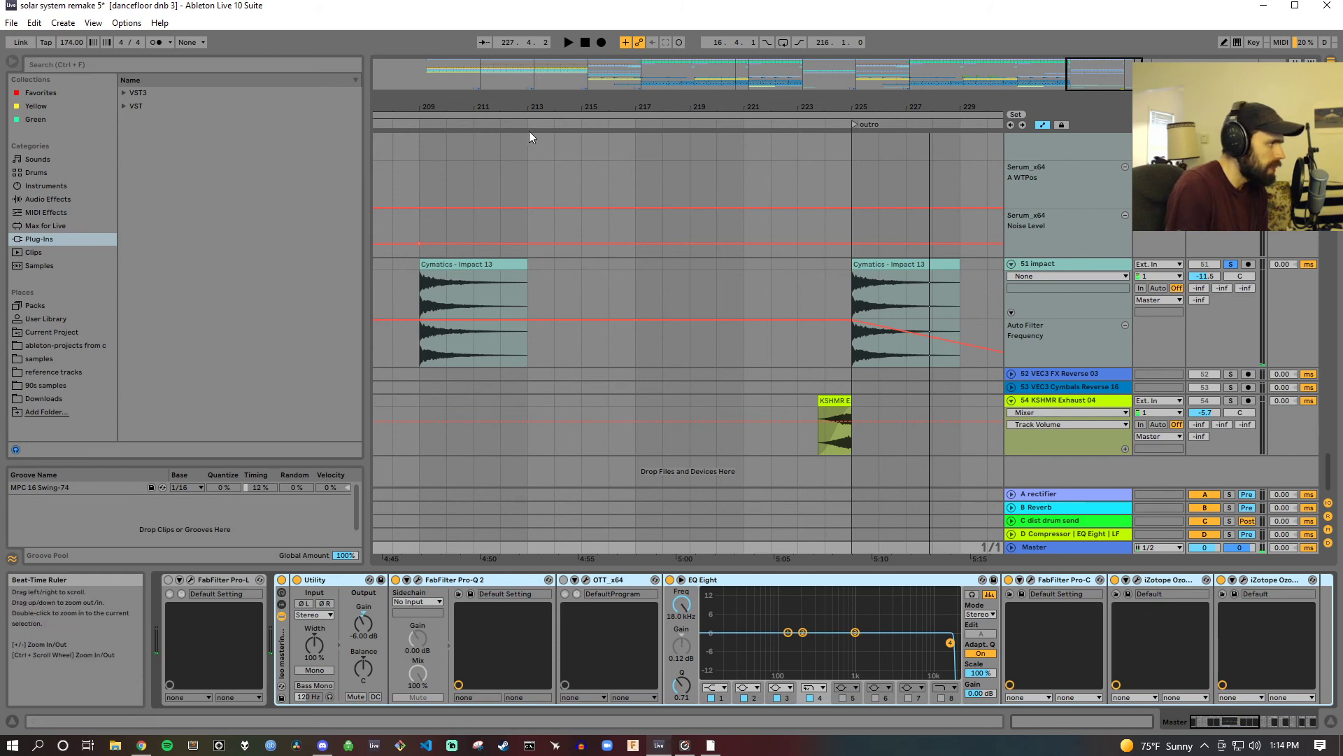
Step: Play from around bar 209, unsolo the impact track, and review the low cut in the Master's FabFilter Pro-Q 2
left_click(468, 121)
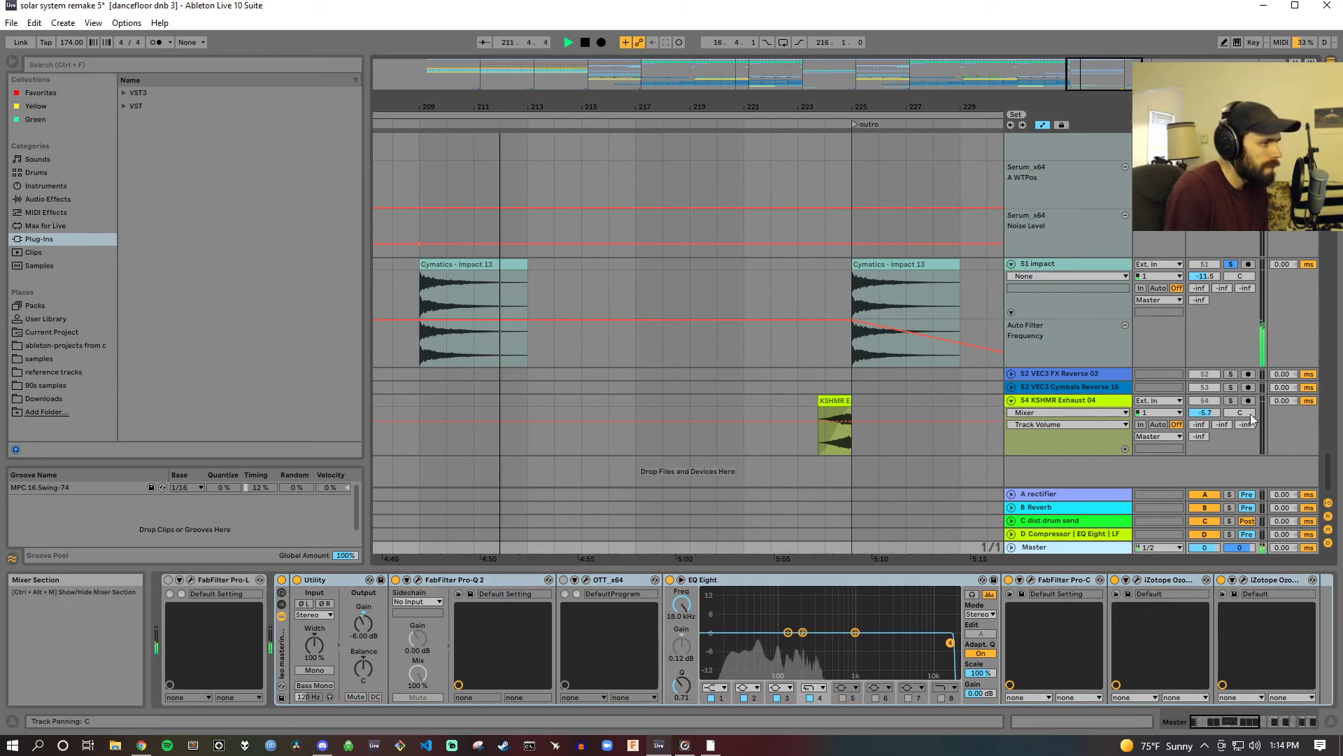
left_click(1230, 265)
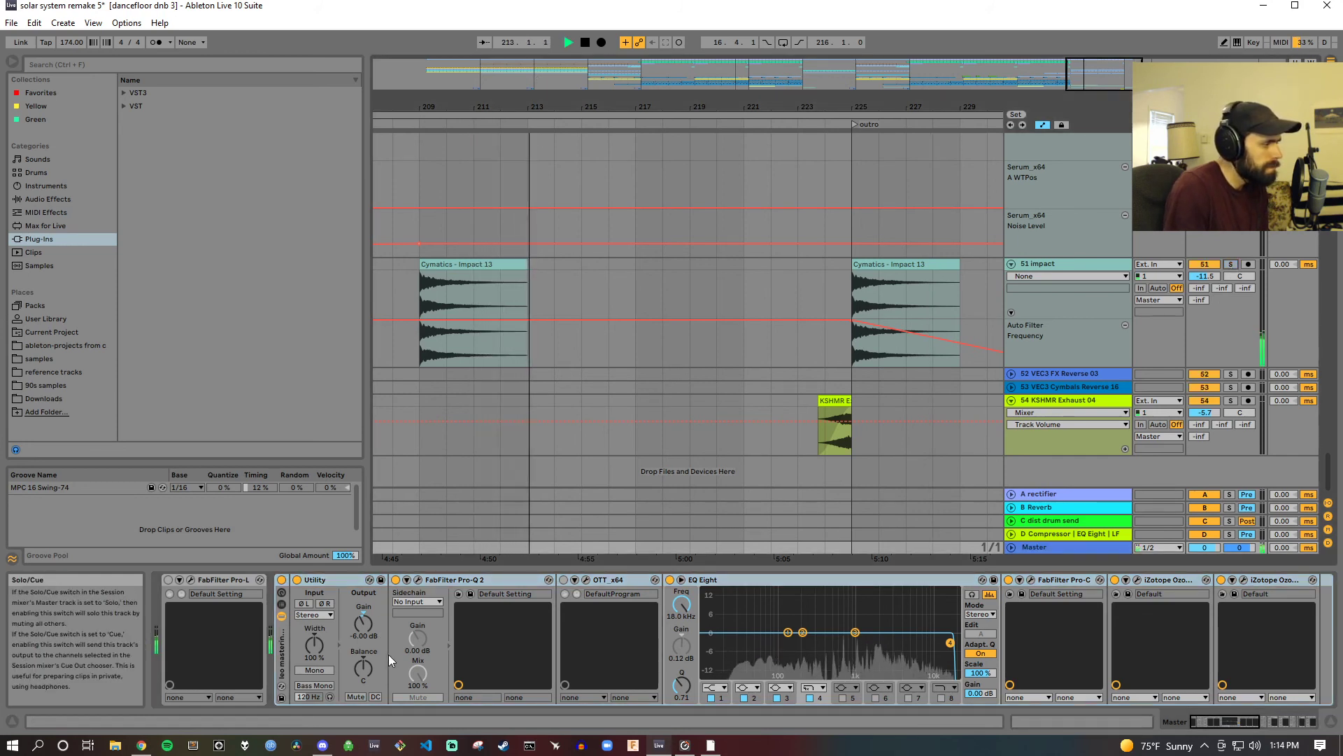
left_click(418, 580)
left_click(584, 43)
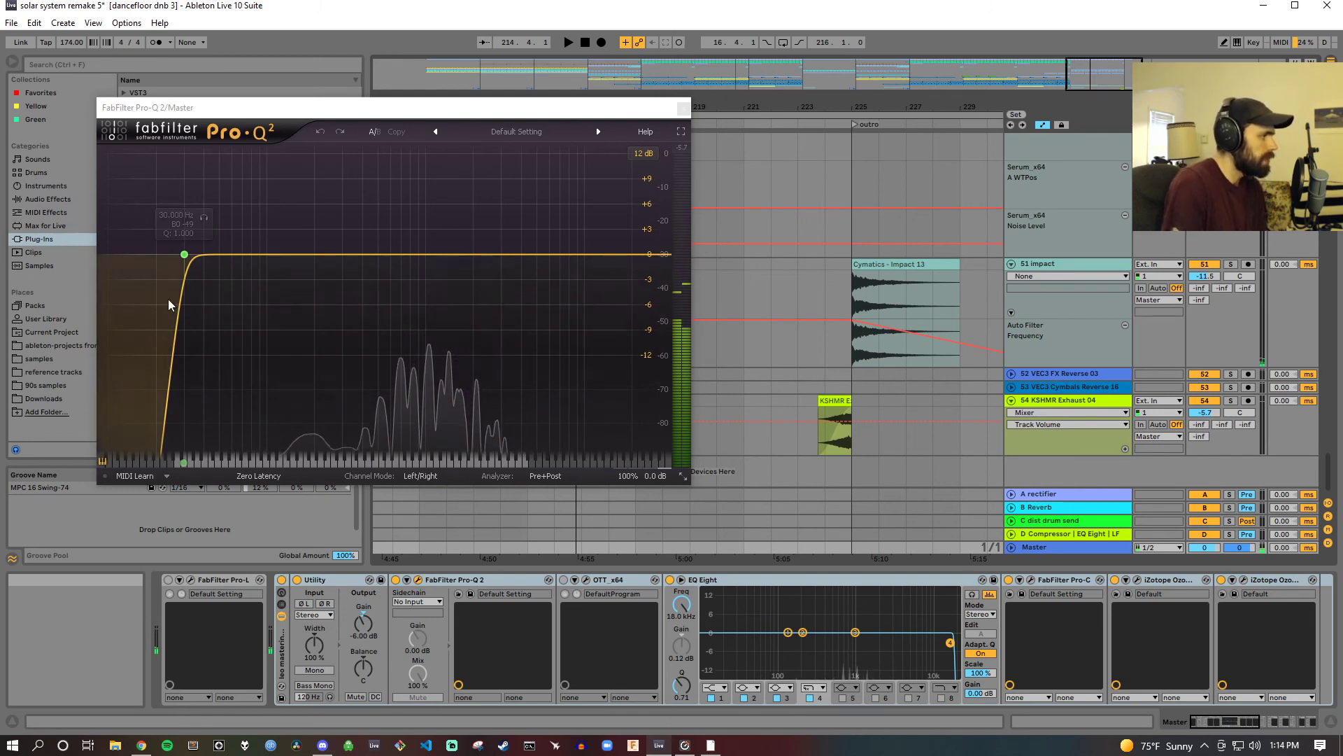
left_click(683, 107)
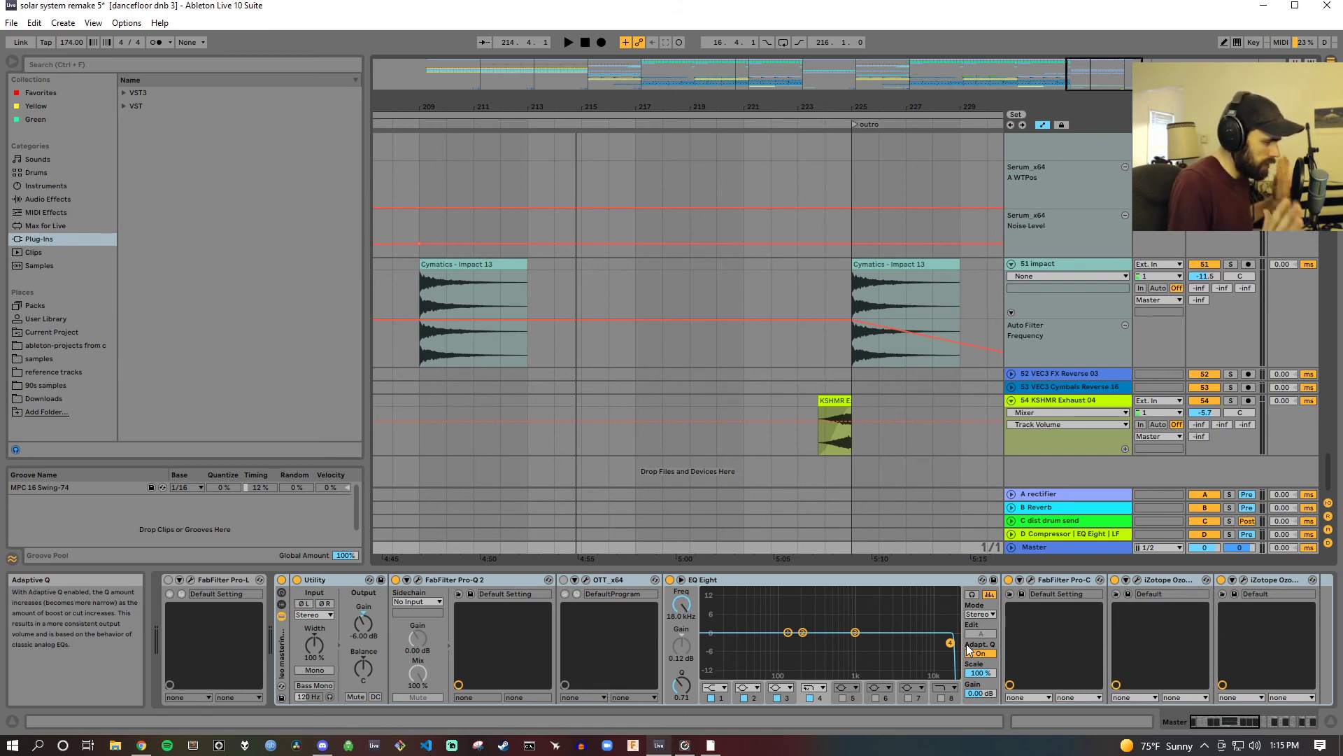
Step: Review the Master's FabFilter Pro-C while playing the full mix before bar 209, close the plug-in, and stop playback
left_click(1031, 579)
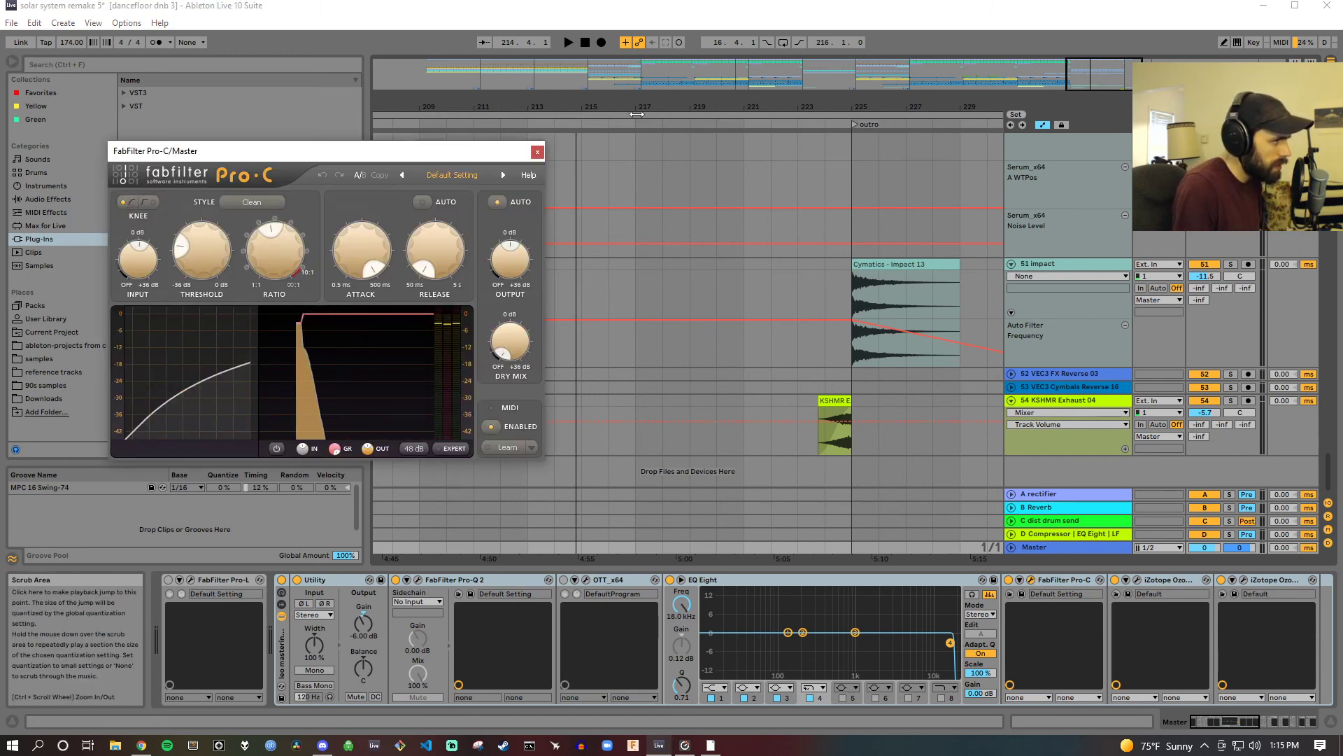
left_click_drag(814, 105, 903, 66)
left_click(616, 125)
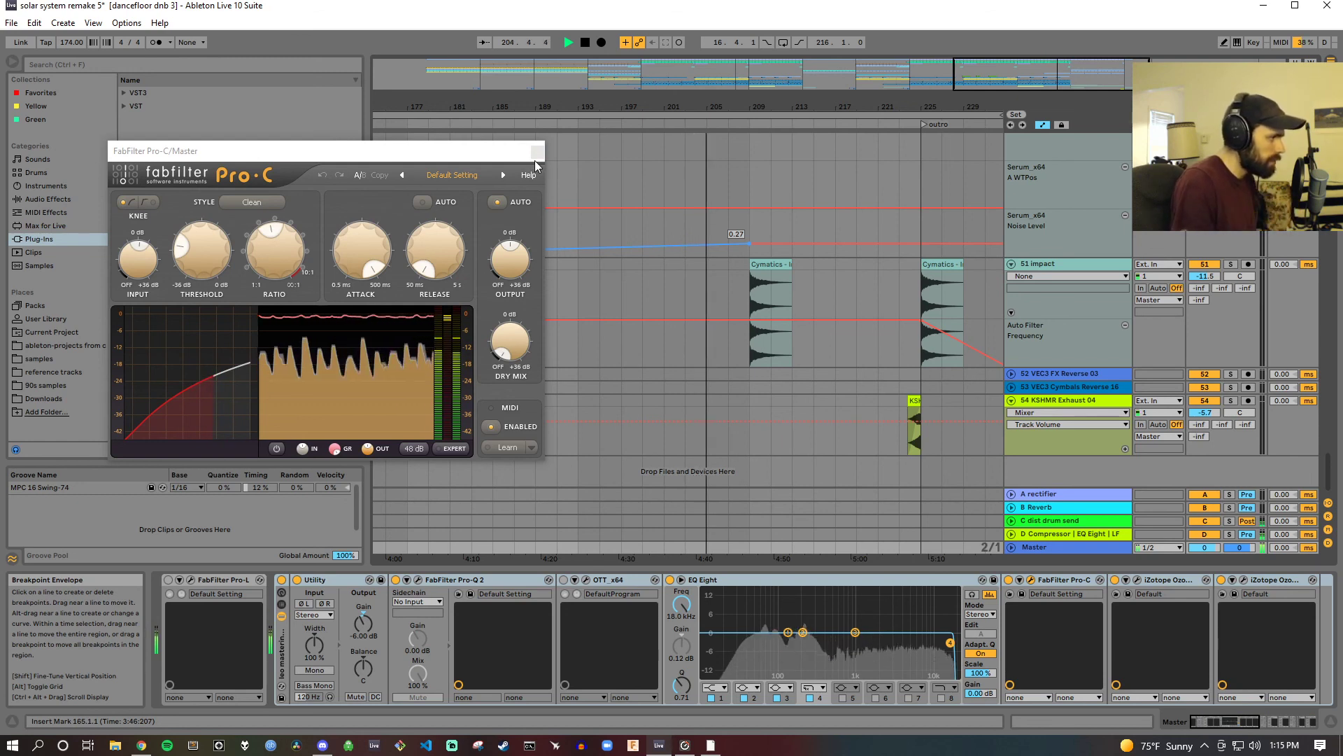
mouse_move(375, 252)
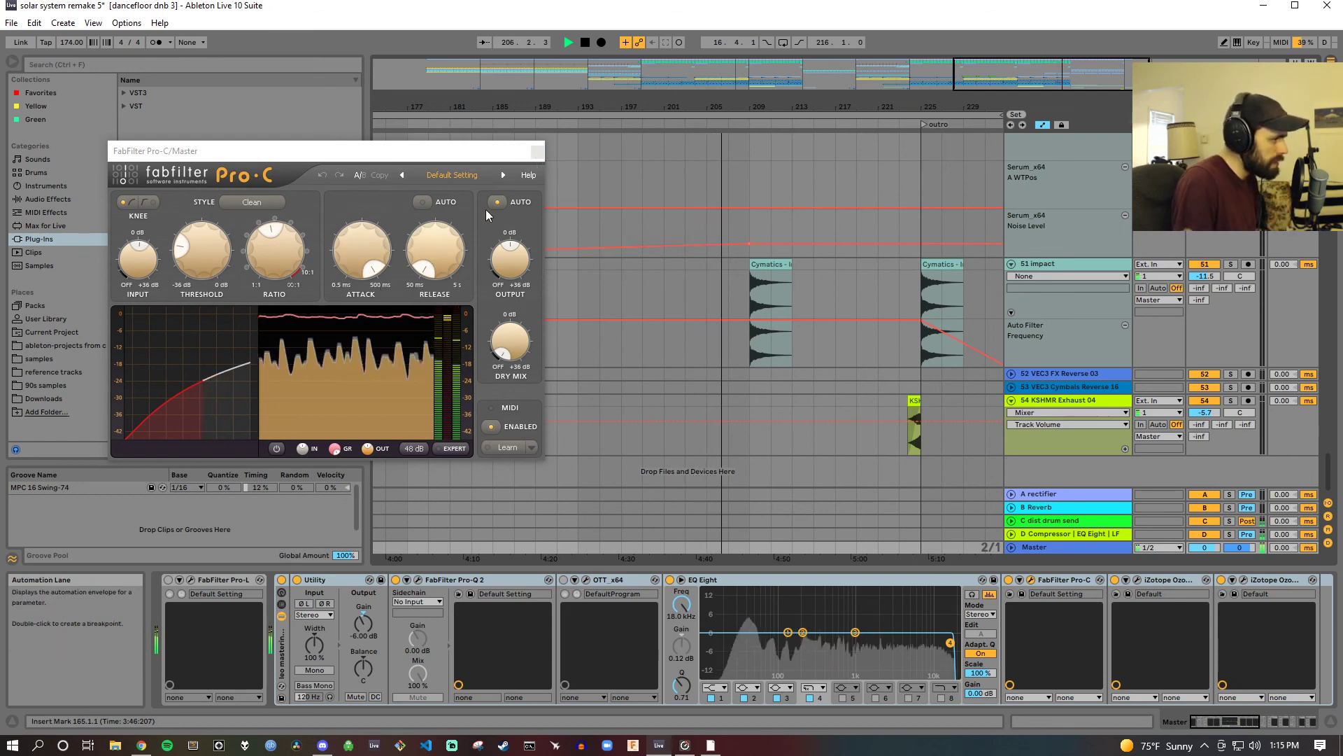
left_click(536, 151)
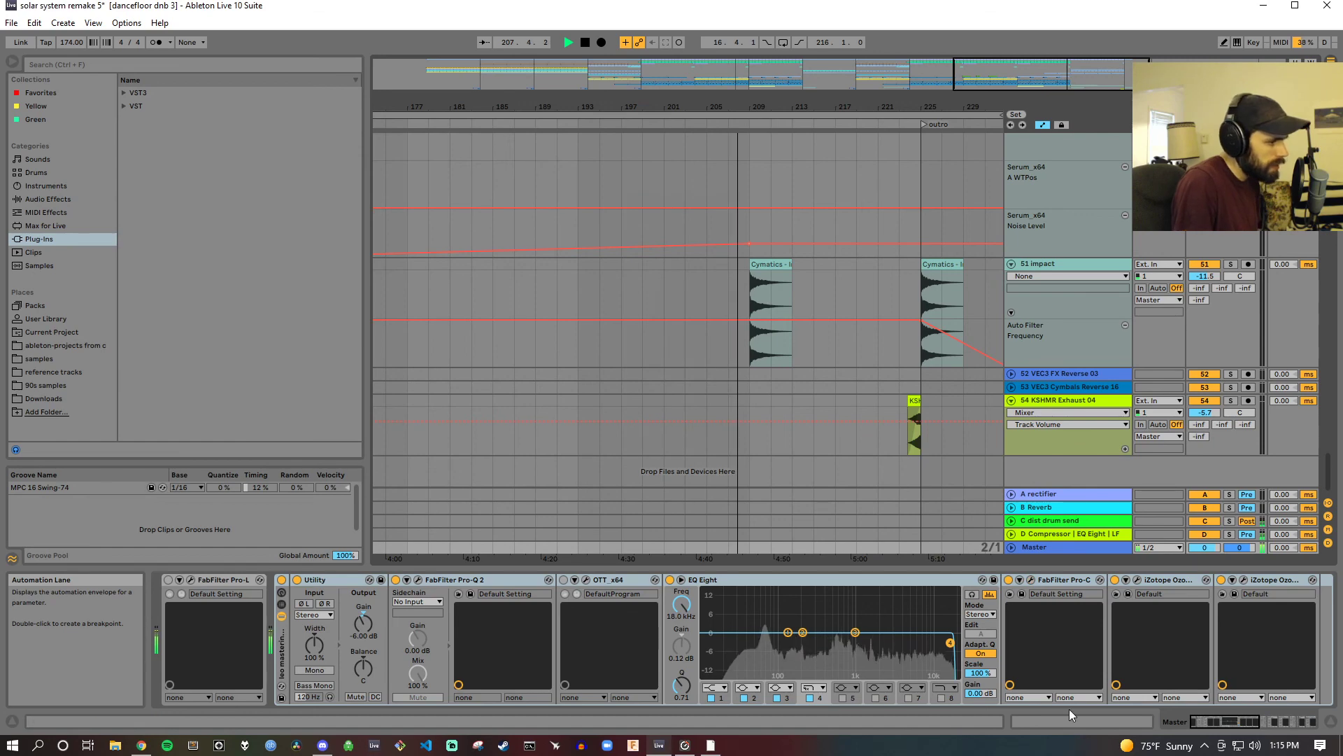
left_click(585, 42)
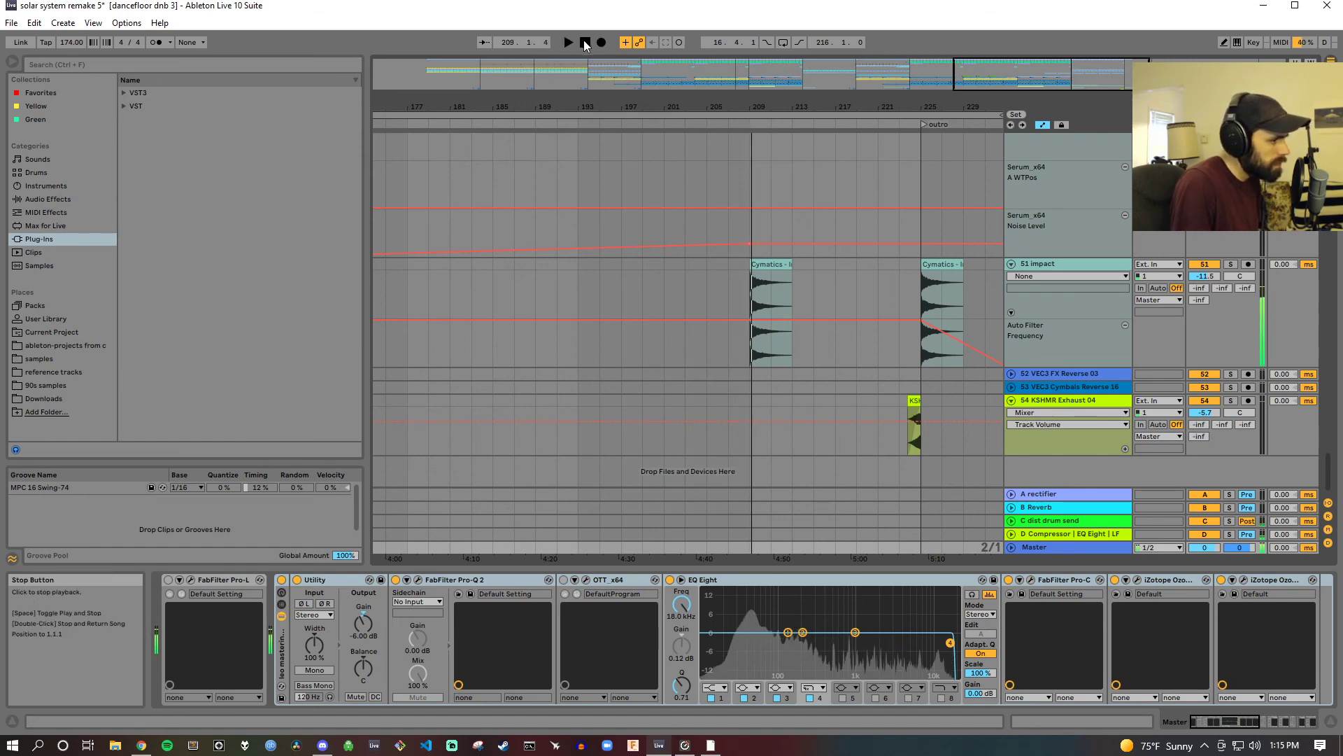
Step: Review the Master's iZotope Ozone 7 Exciter, and check the Ozone 7 Maximizer while playing the second drop
left_click(1137, 580)
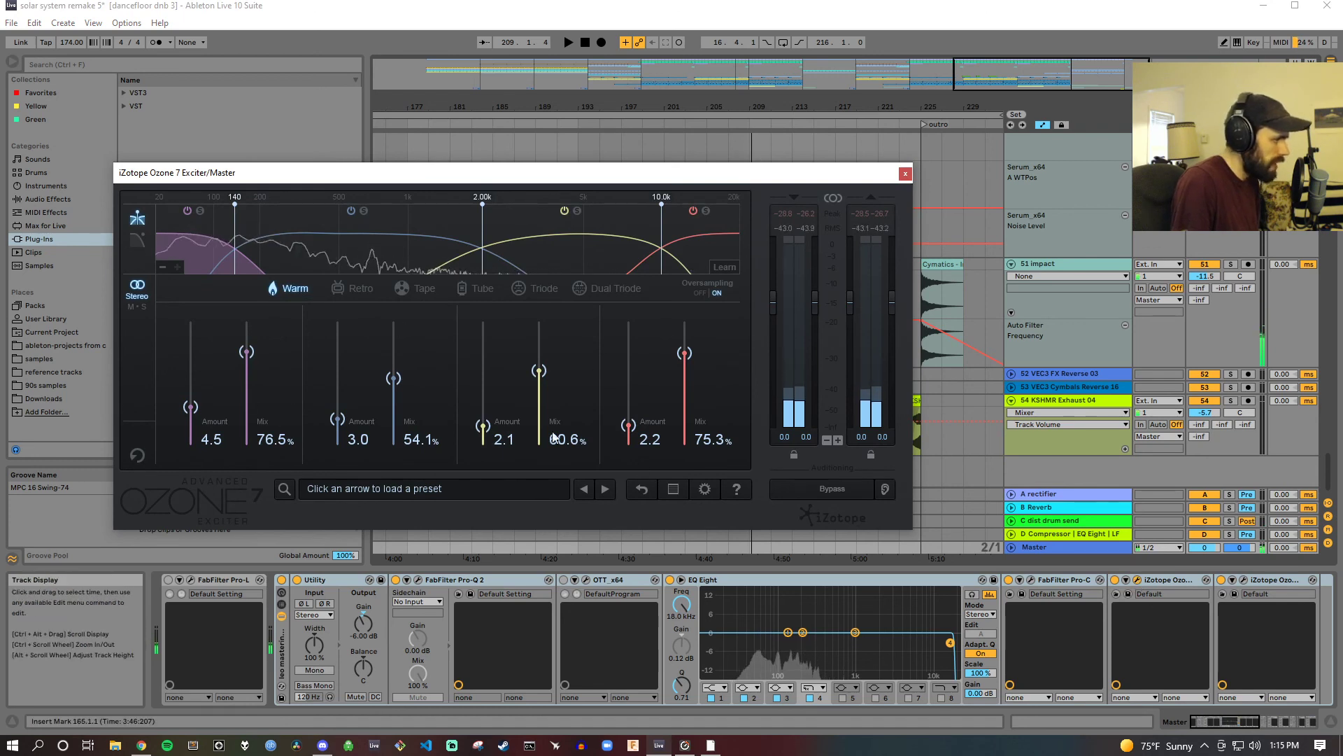
left_click(905, 173)
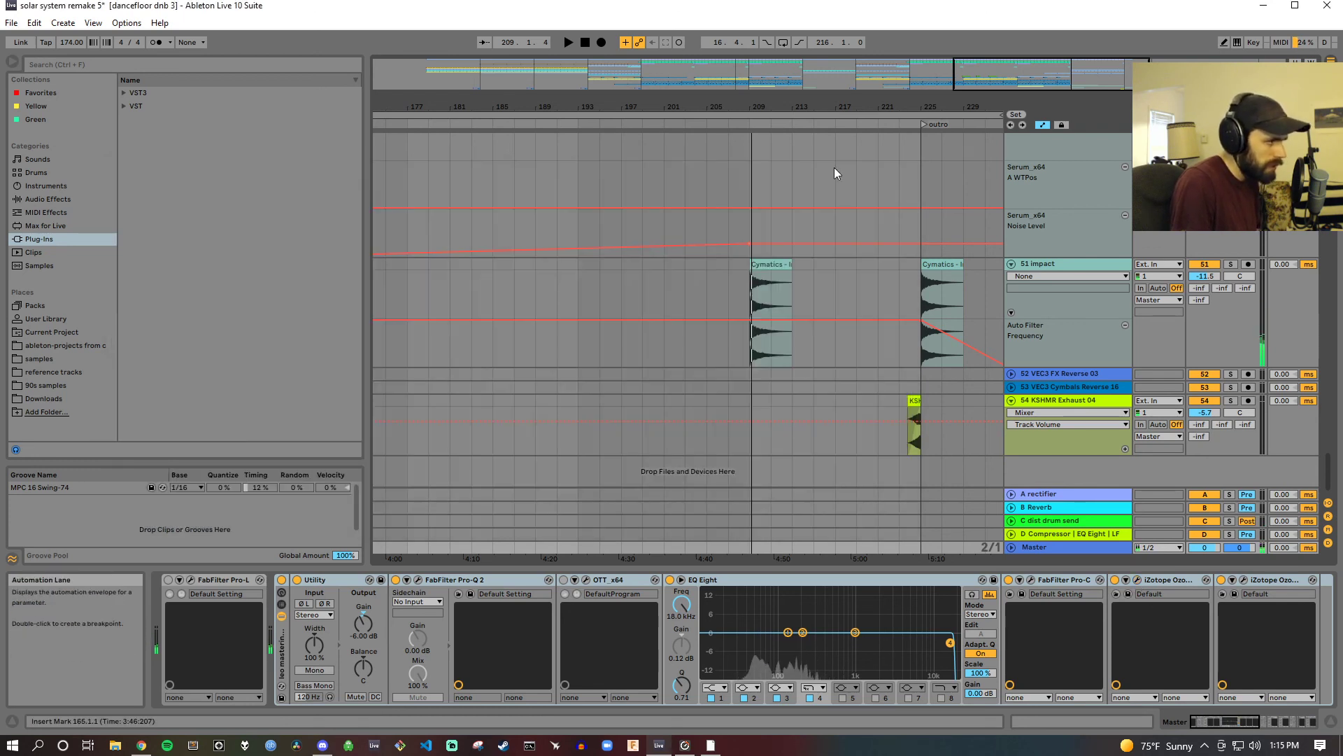
left_click(653, 130)
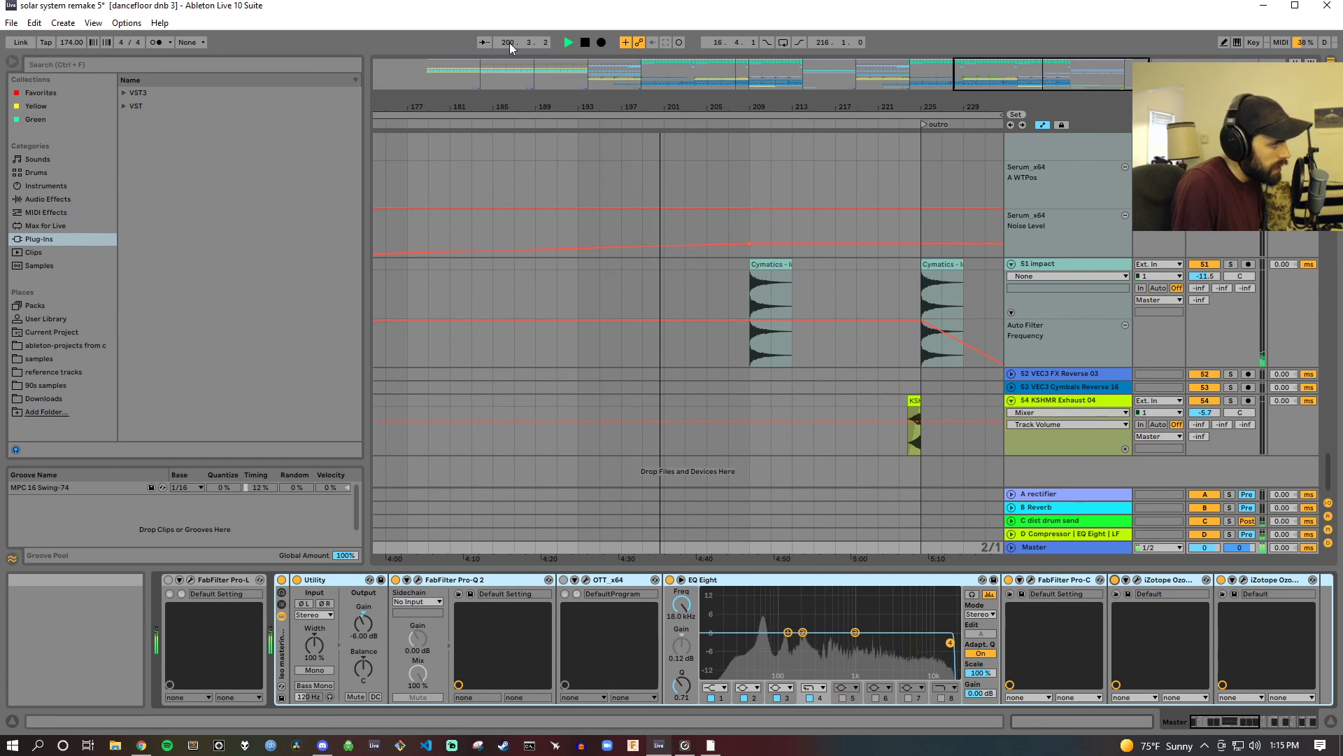
left_click(1245, 580)
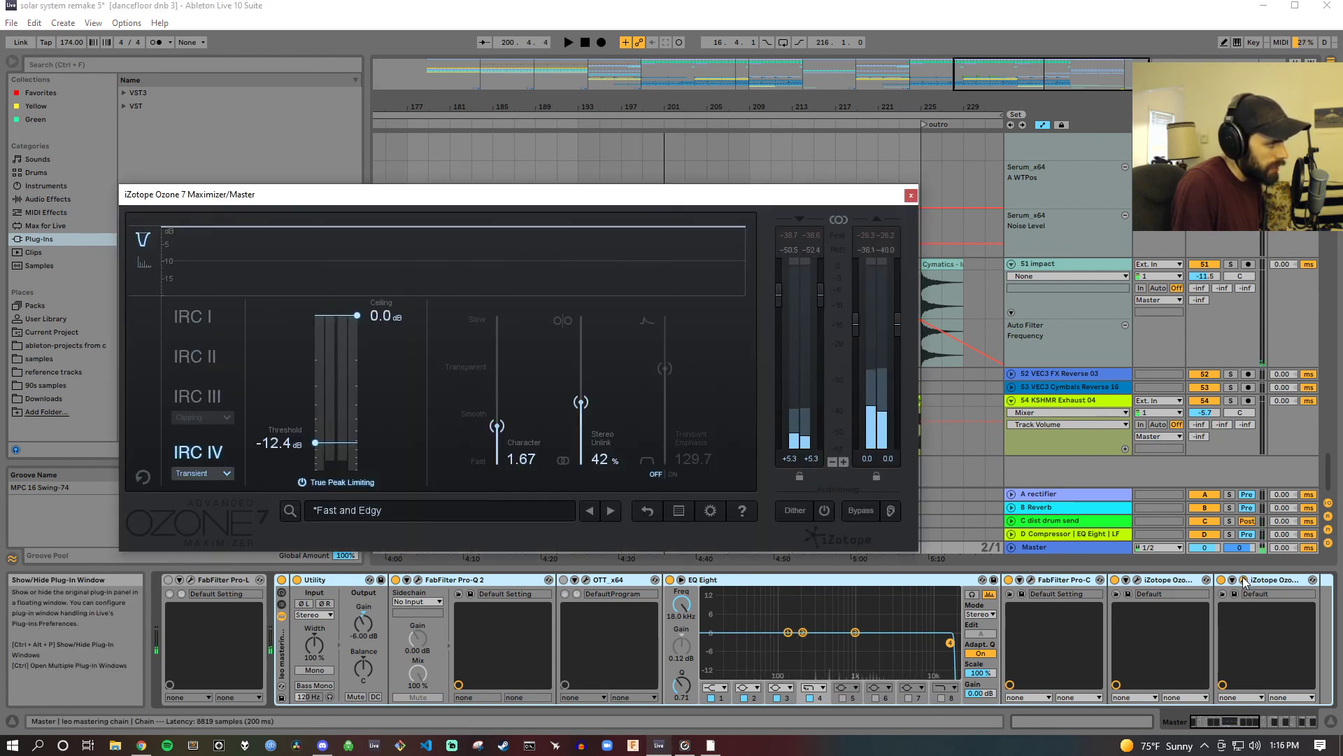
left_click(464, 124)
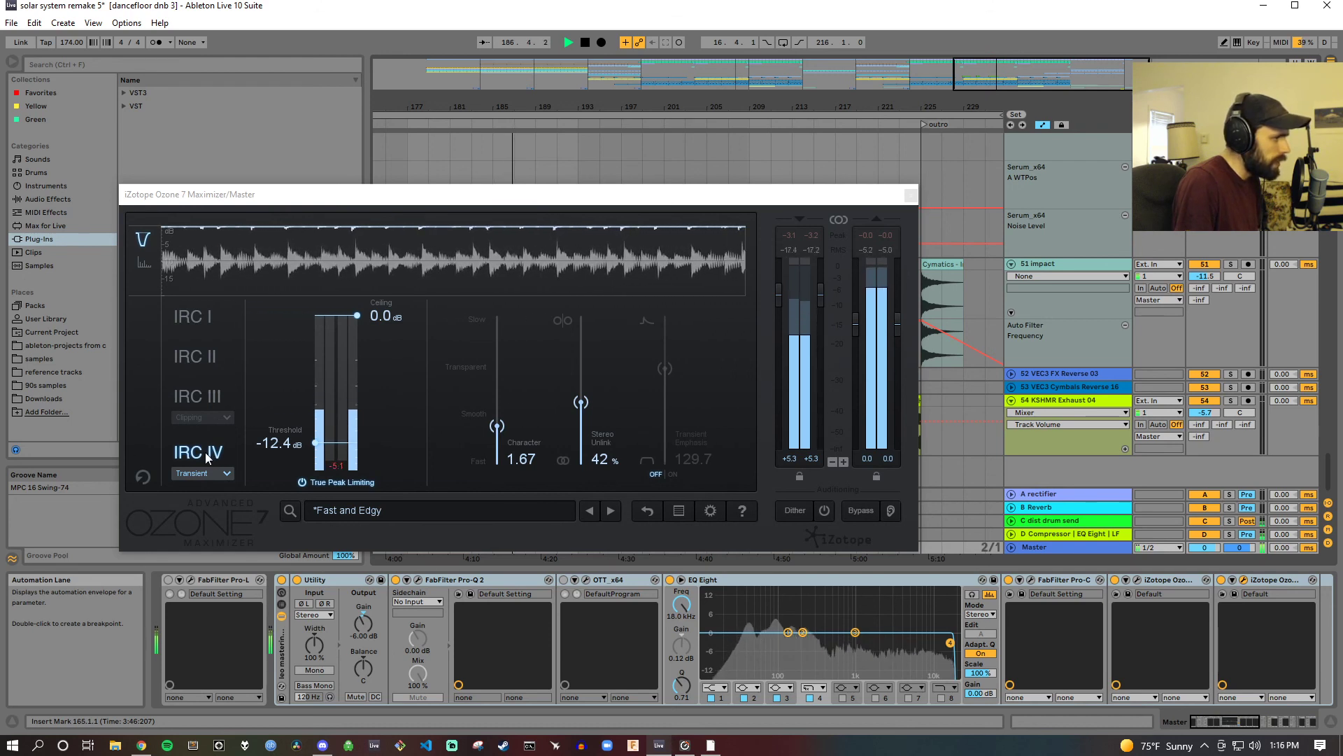
left_click(910, 196)
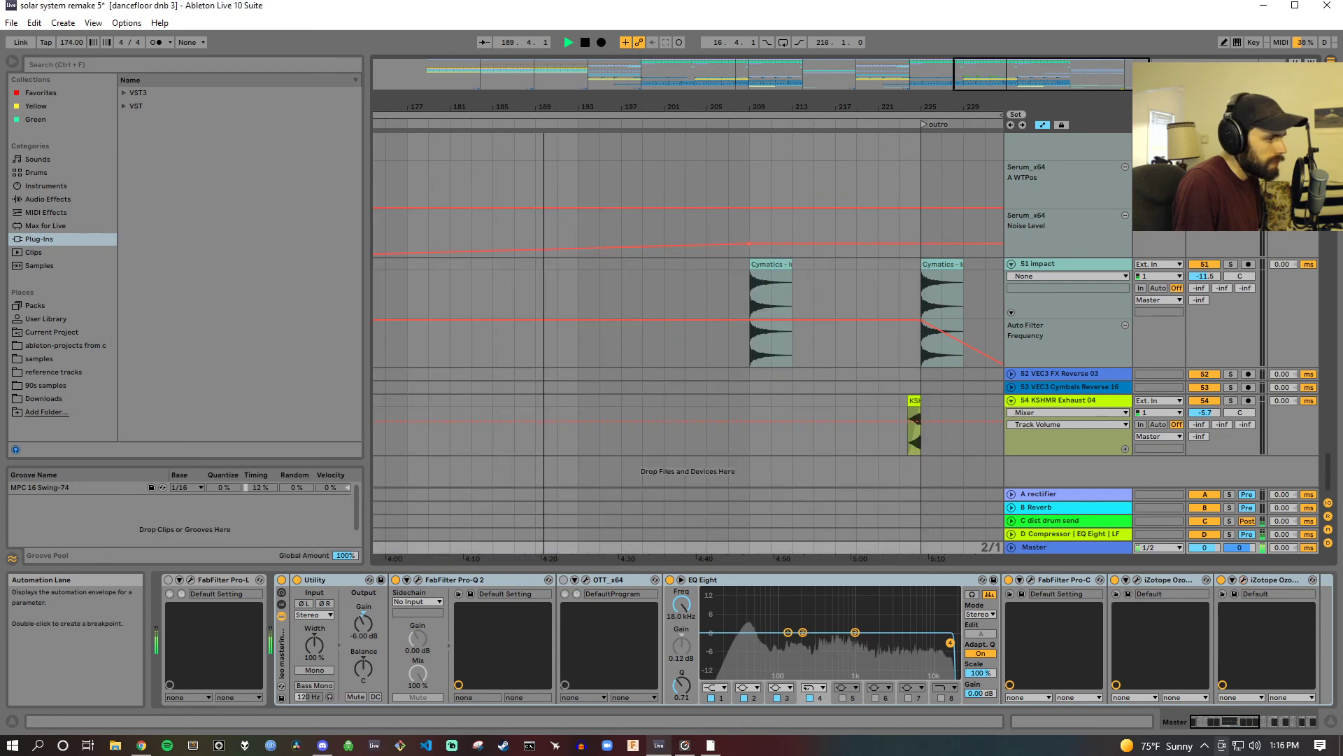
Step: Show the end of the Master chain and examine the mix's spectrum in SPAN, replaying from around bar 201 before closing it
left_click(1246, 722)
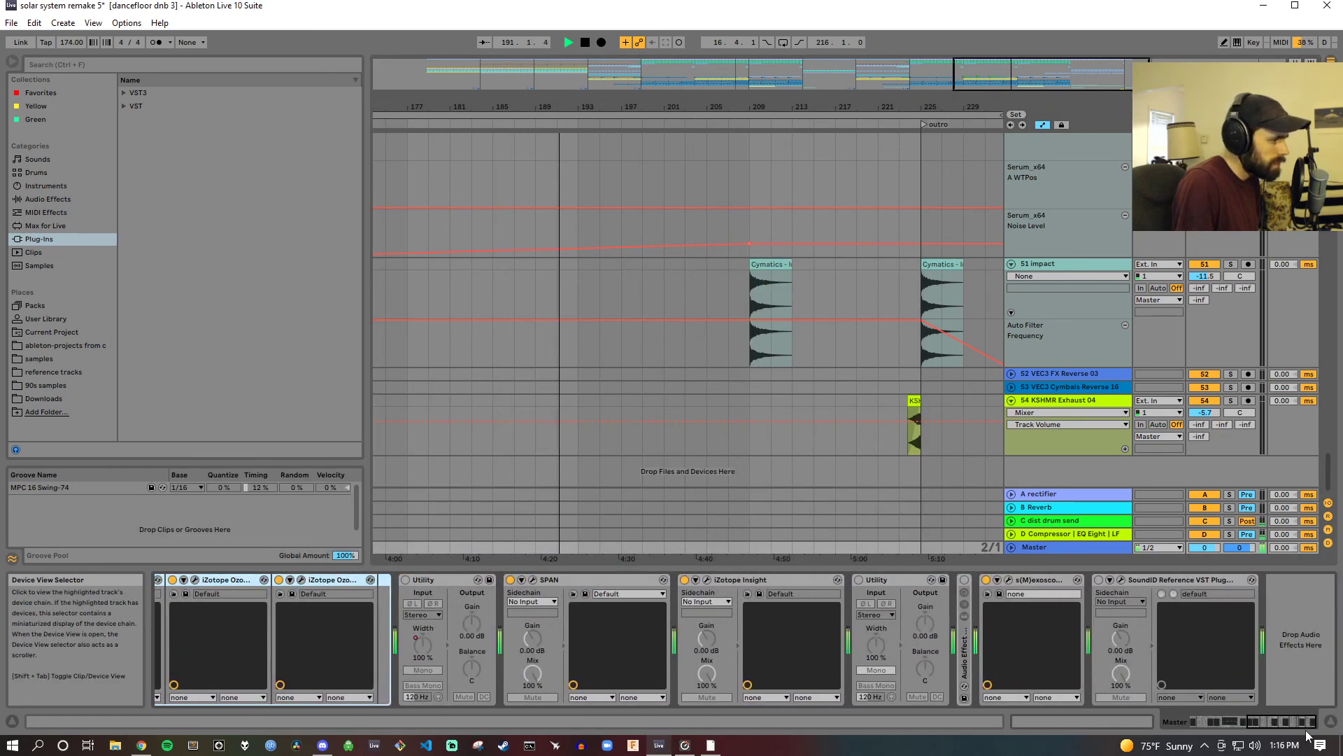
left_click(533, 579)
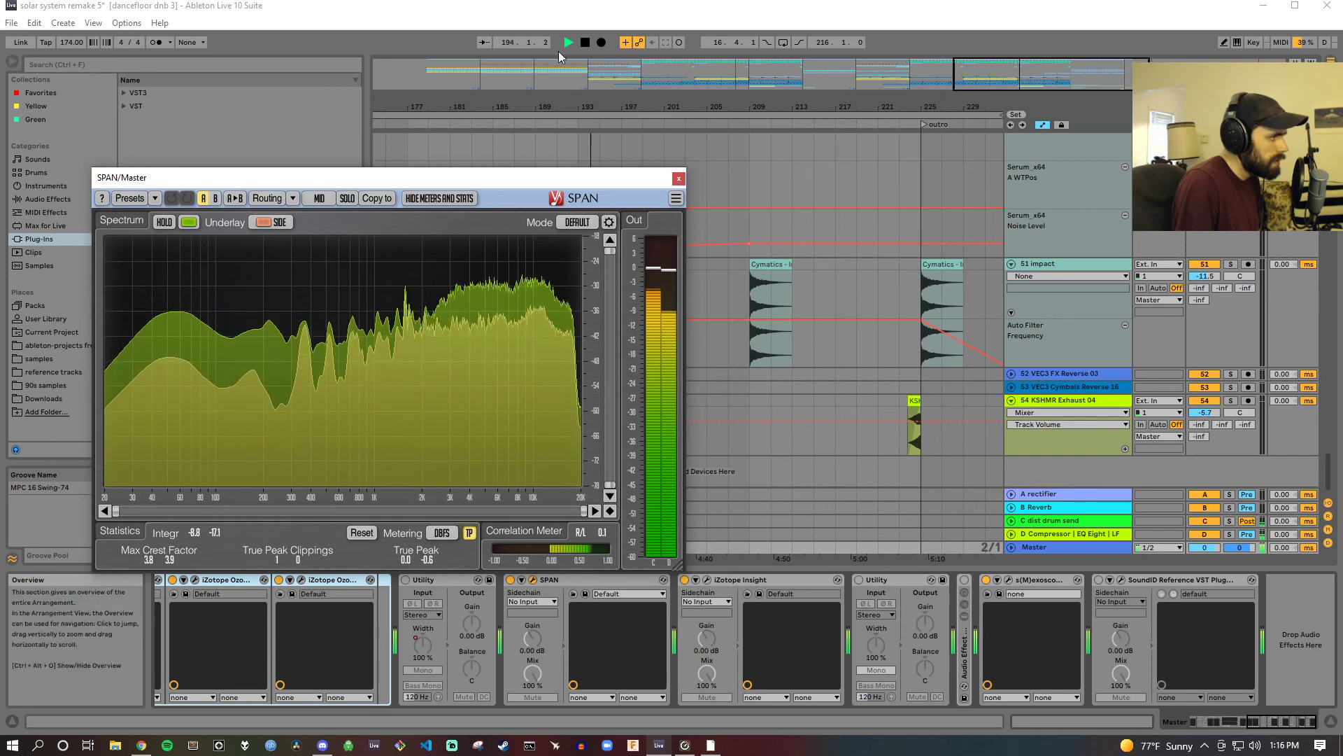
left_click(586, 43)
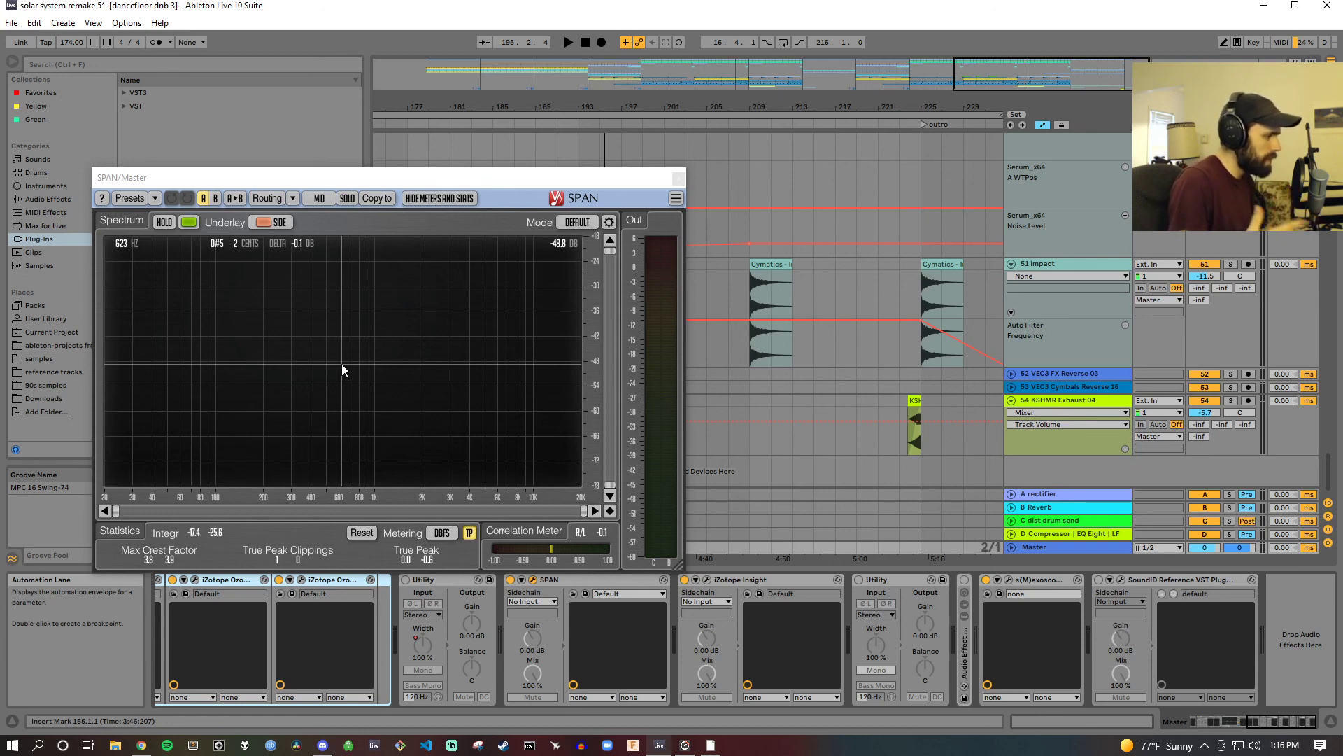
left_click(665, 126)
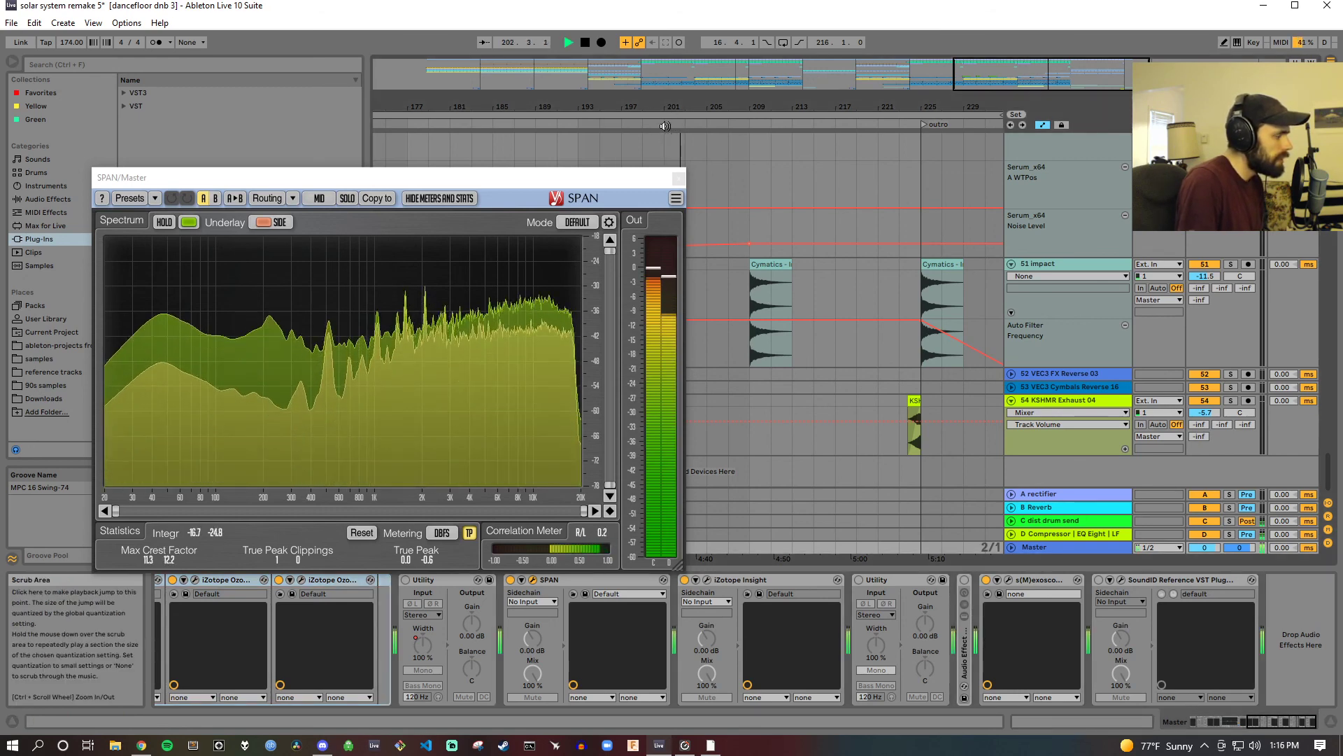
left_click(678, 179)
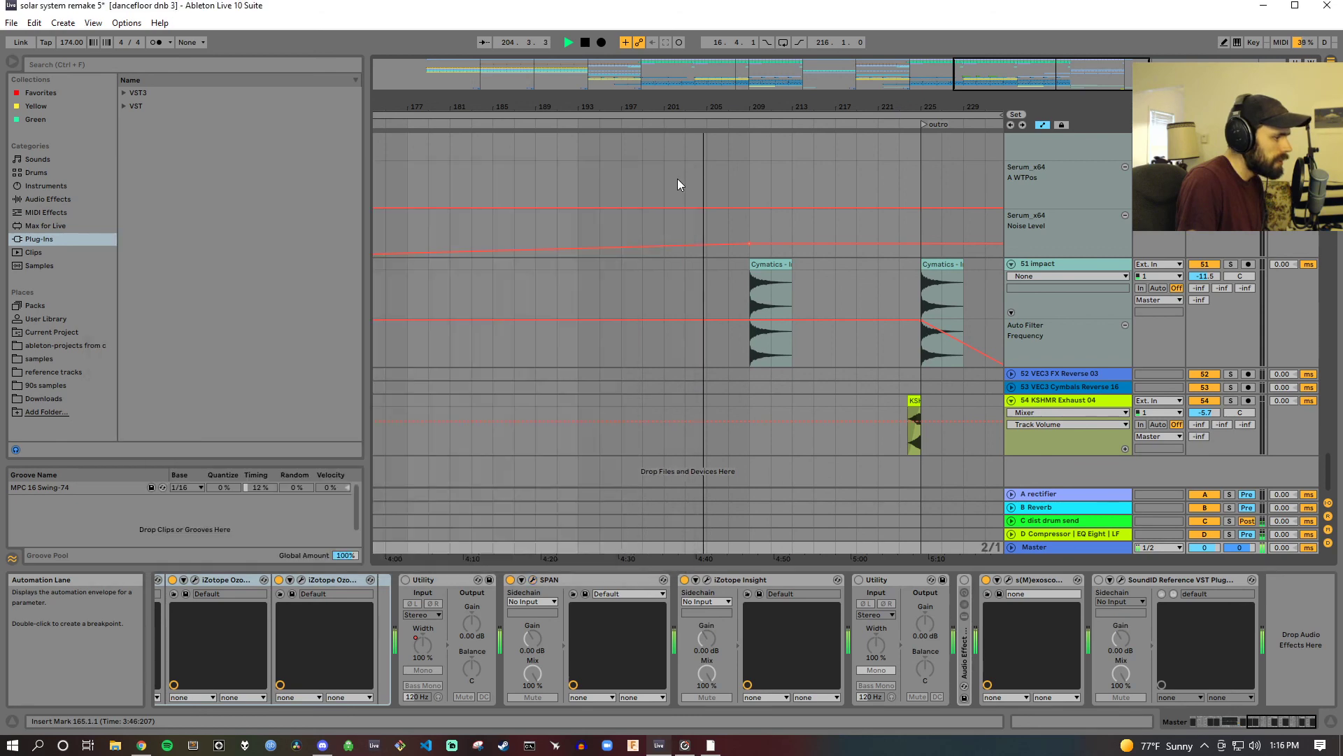
Step: Check the mix's loudness and levels in the Master's iZotope Insight, replaying from around bar 189 before closing the plug-in
left_click(708, 582)
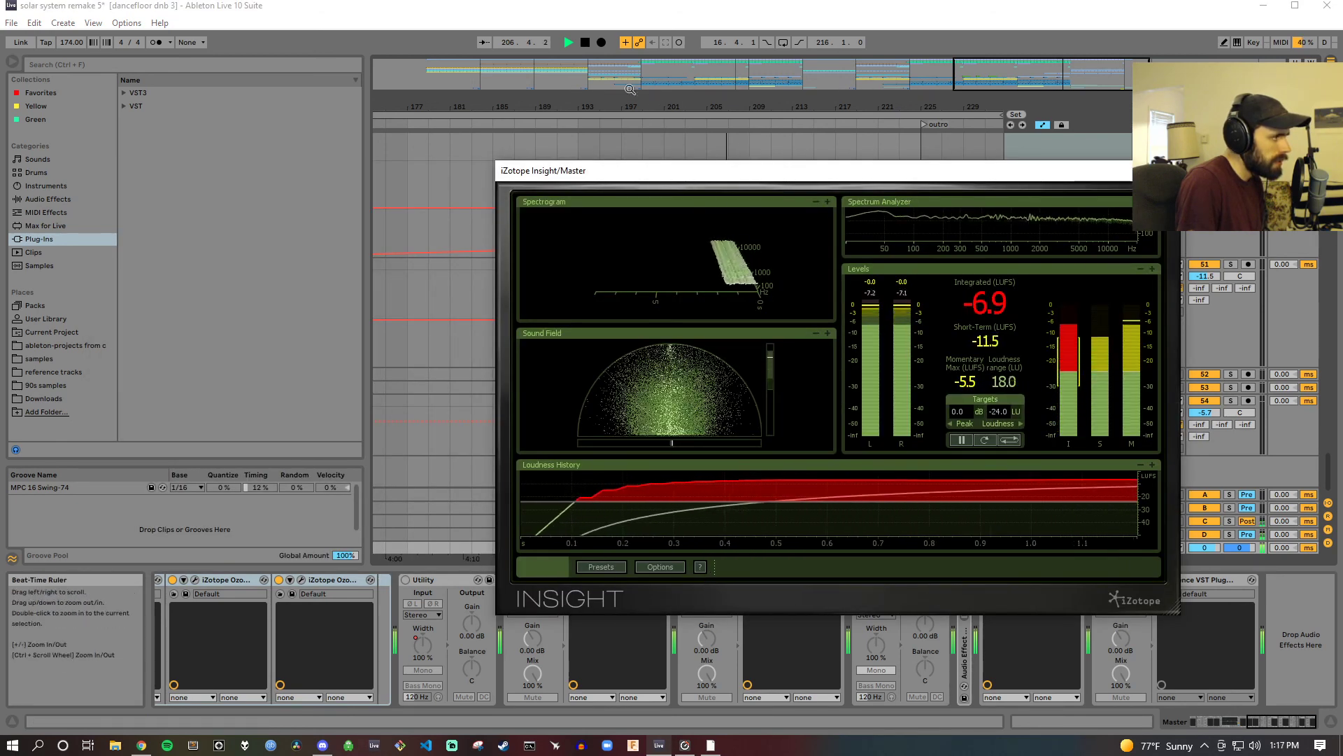
left_click_drag(869, 174, 448, 131)
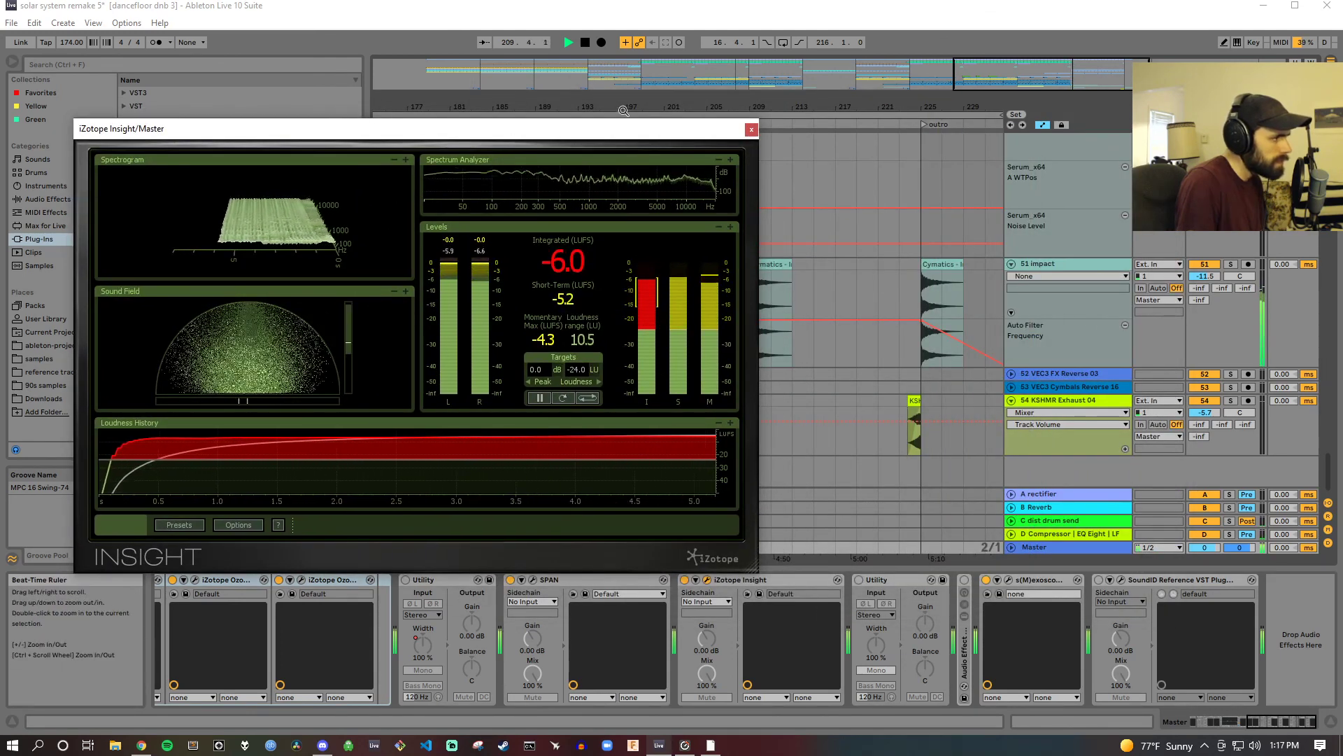
left_click_drag(634, 143, 636, 310)
left_click(543, 127)
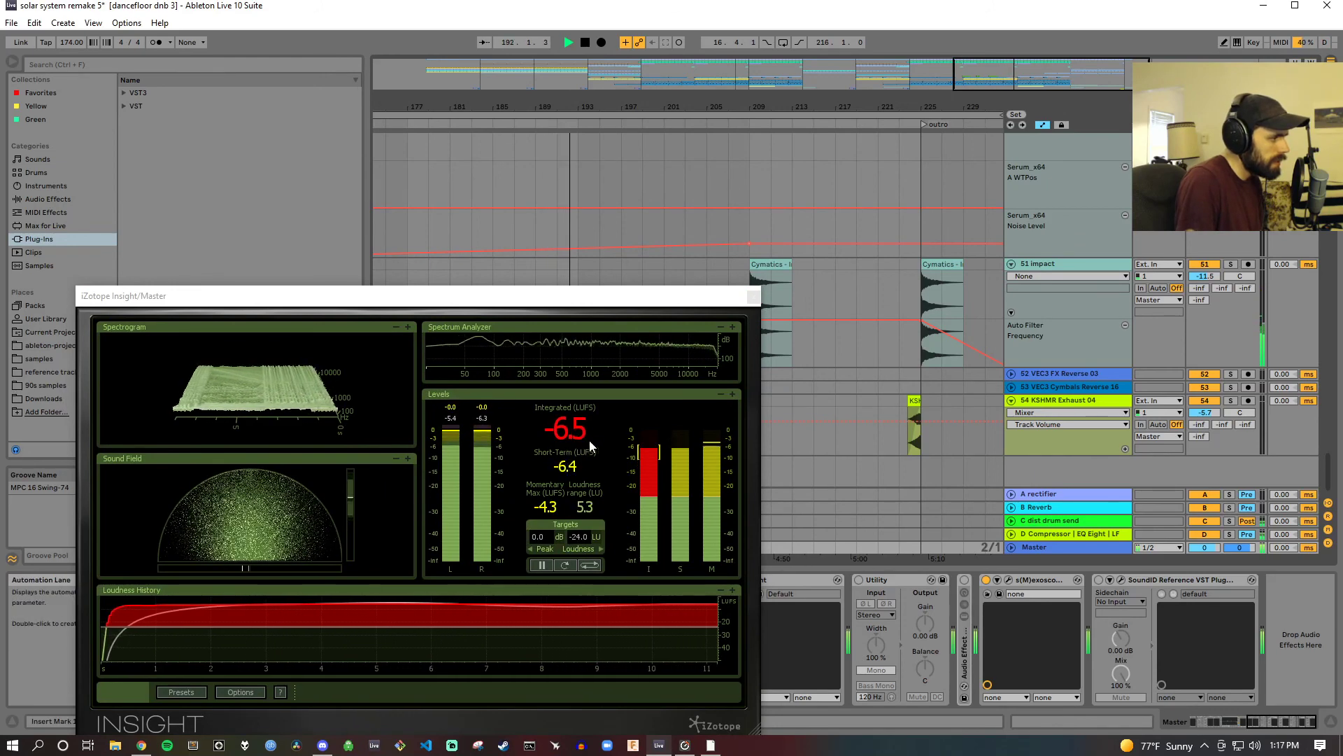
left_click(753, 296)
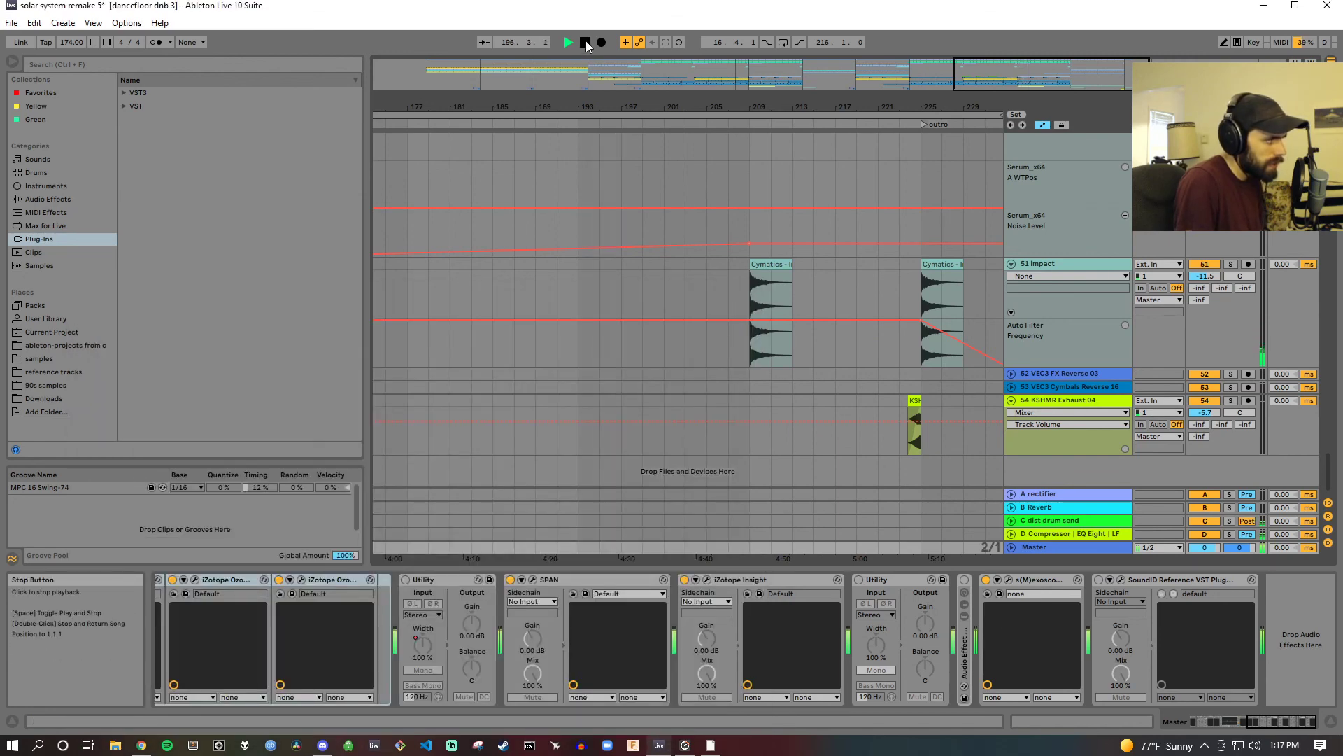
Step: Examine the whole arrangement from the Reference Track through the drum, breakdown, vocal and lead tracks while the second drop plays out
left_click_drag(1327, 479, 1327, 151)
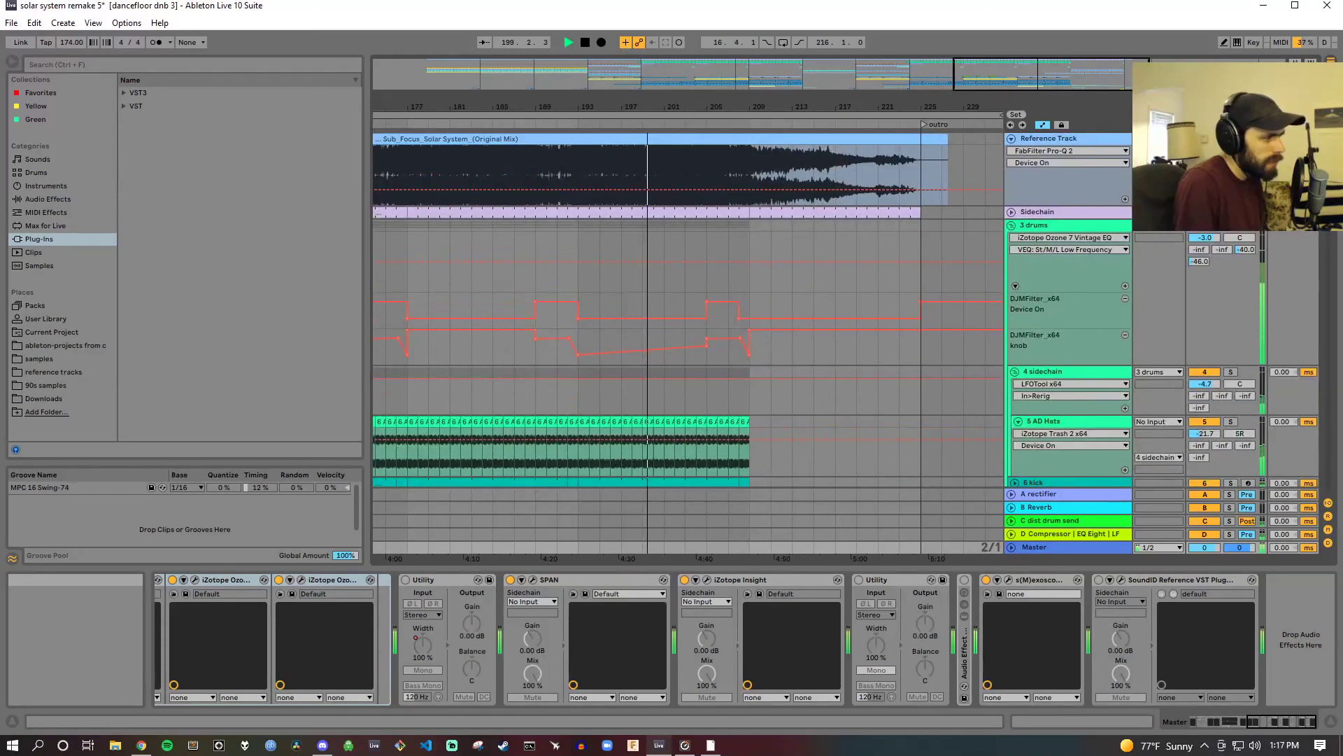
left_click_drag(599, 103, 829, 66)
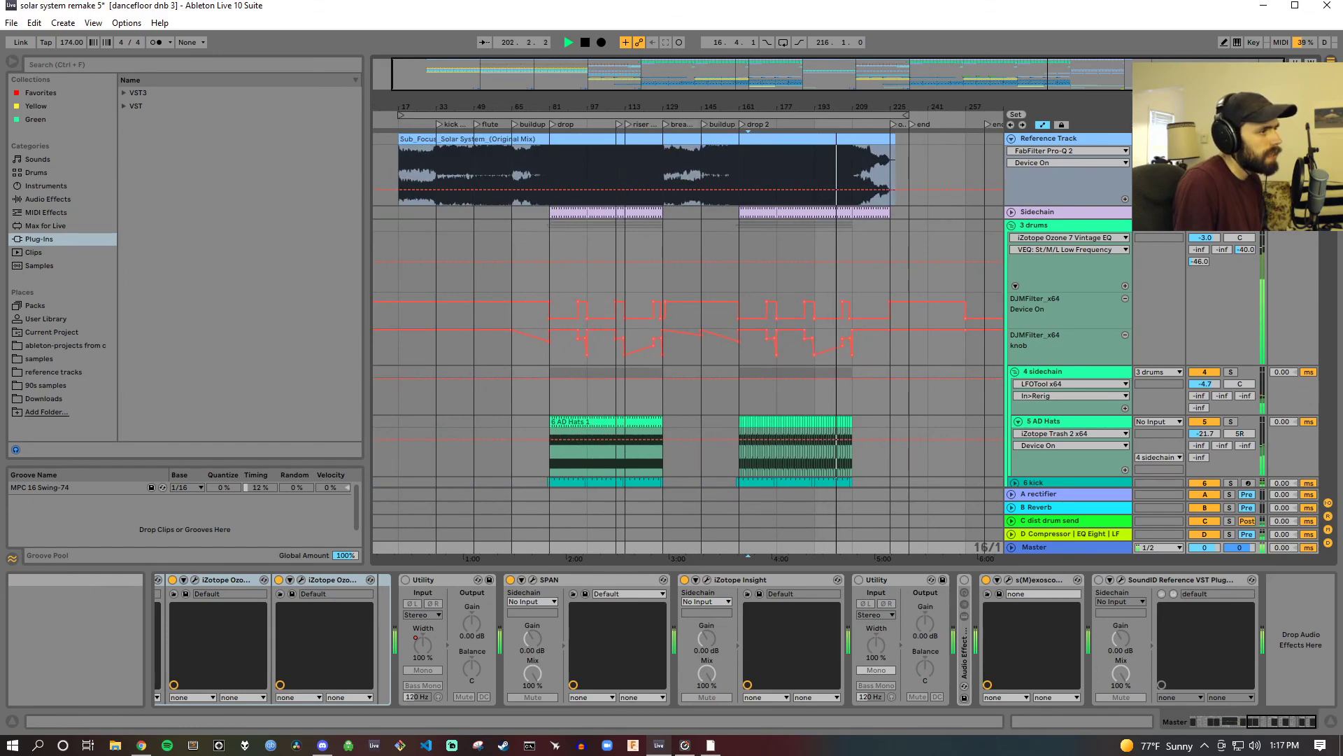
scroll(689, 308, "down", 15)
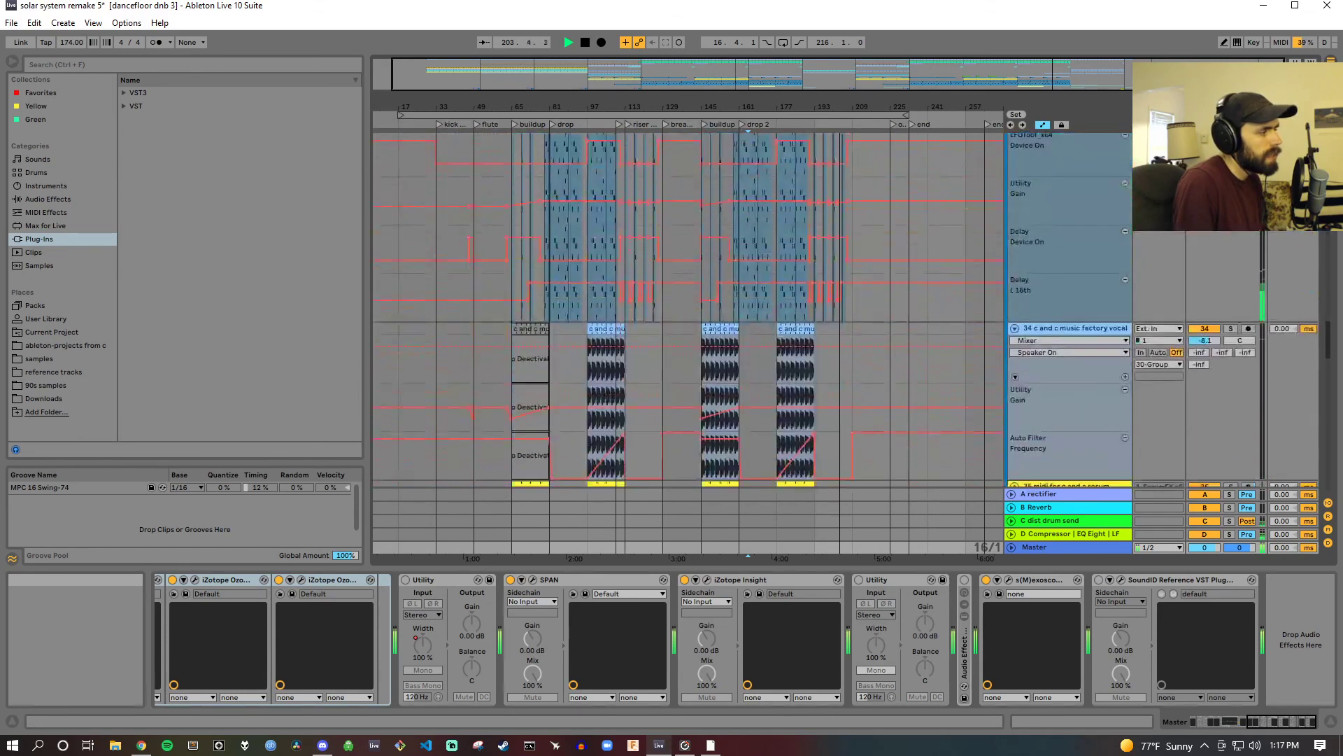
scroll(689, 308, "down", 10)
scroll(688, 308, "up", 18)
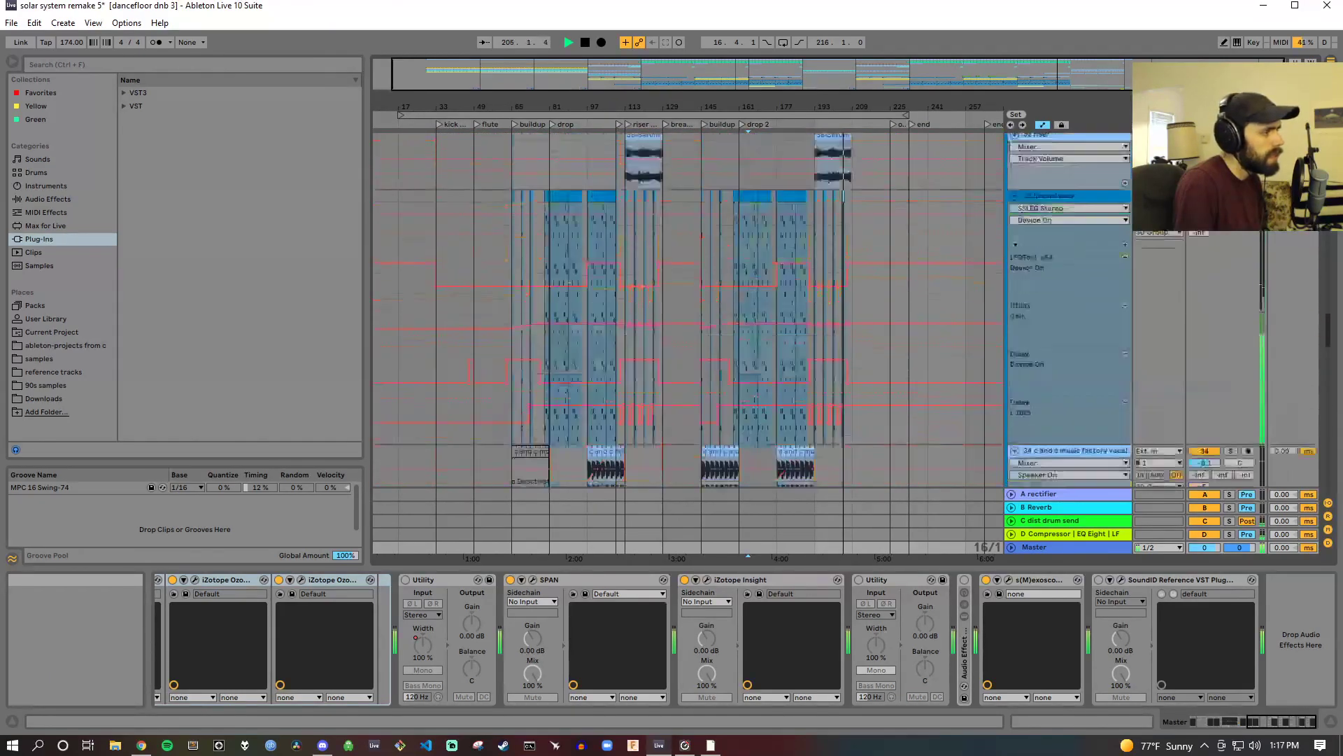
scroll(688, 308, "down", 10)
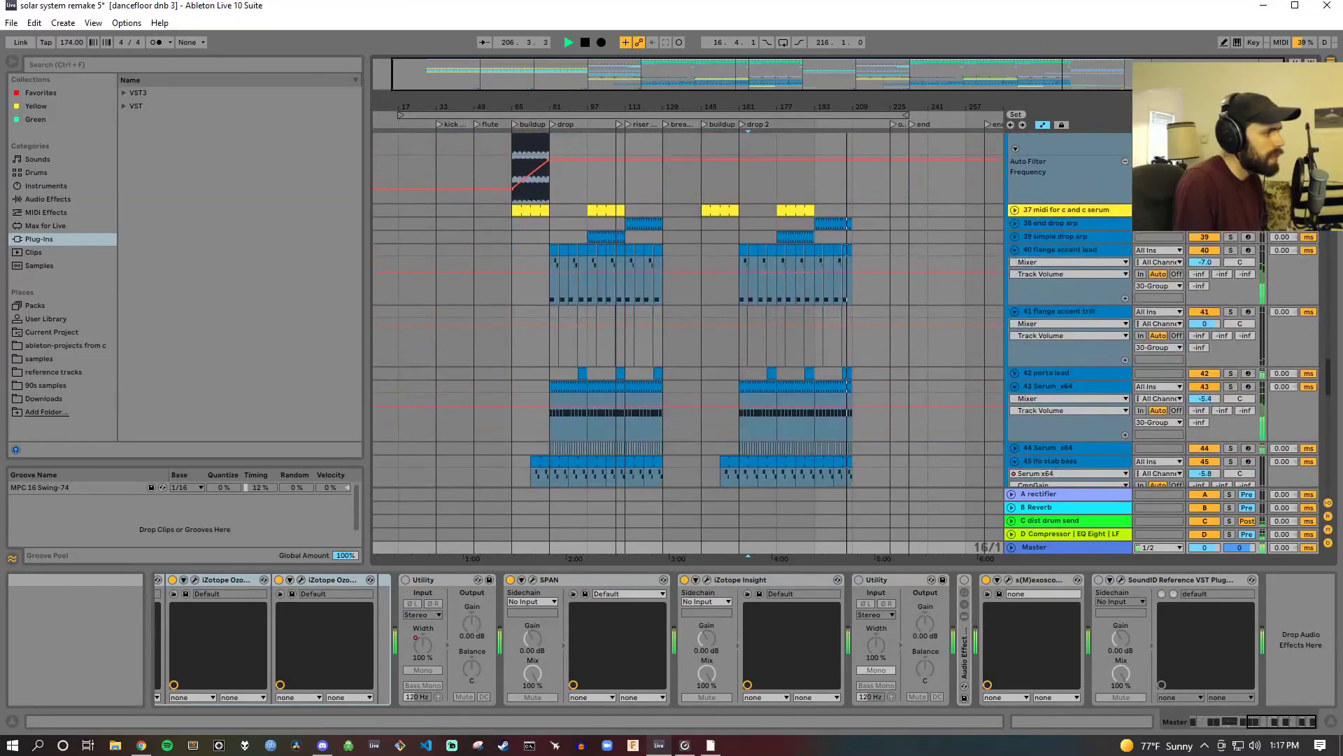
scroll(689, 308, "up", 12)
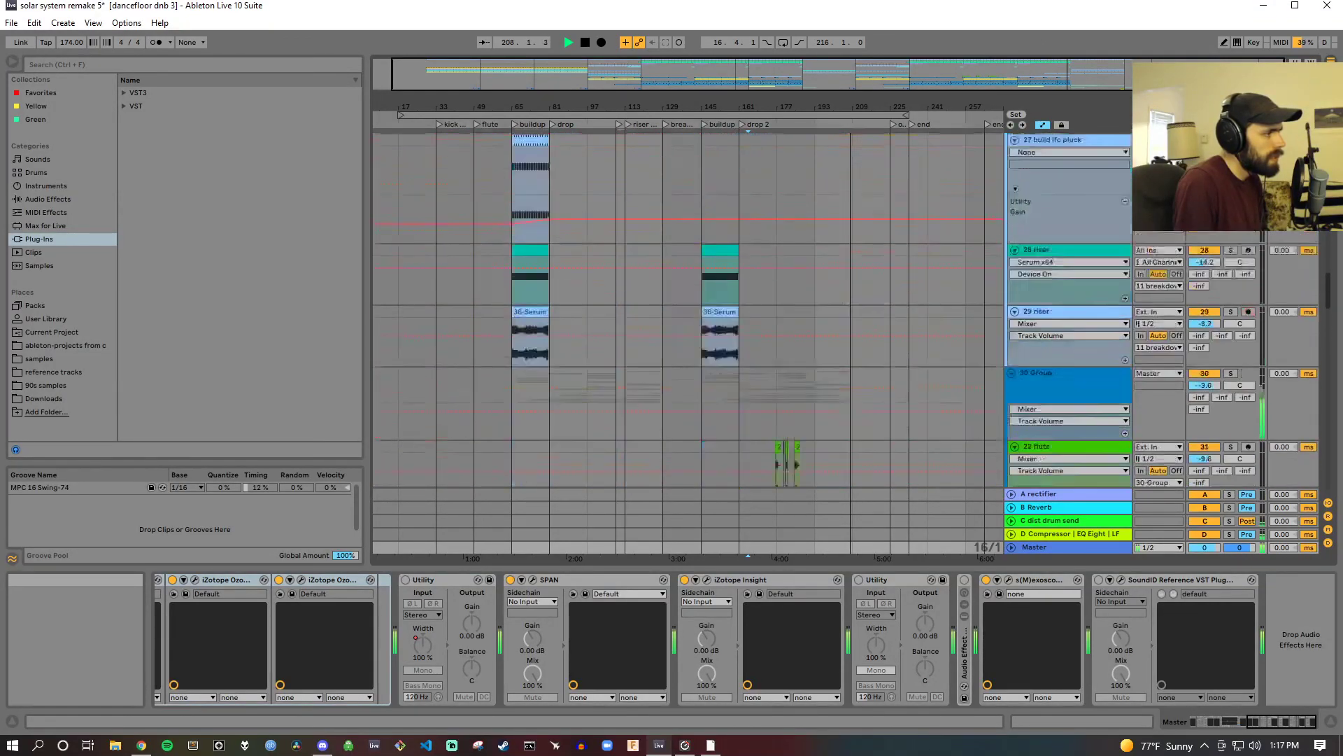
left_click_drag(1328, 226, 1325, 105)
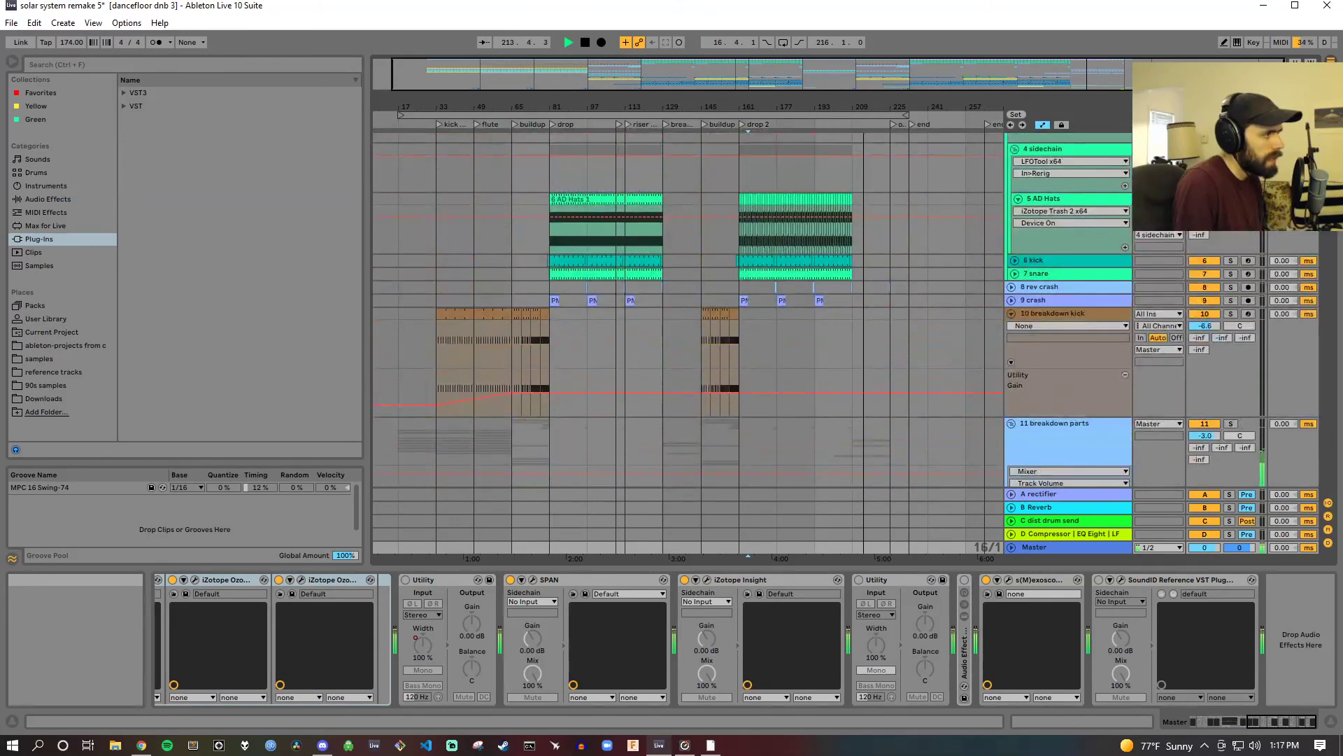